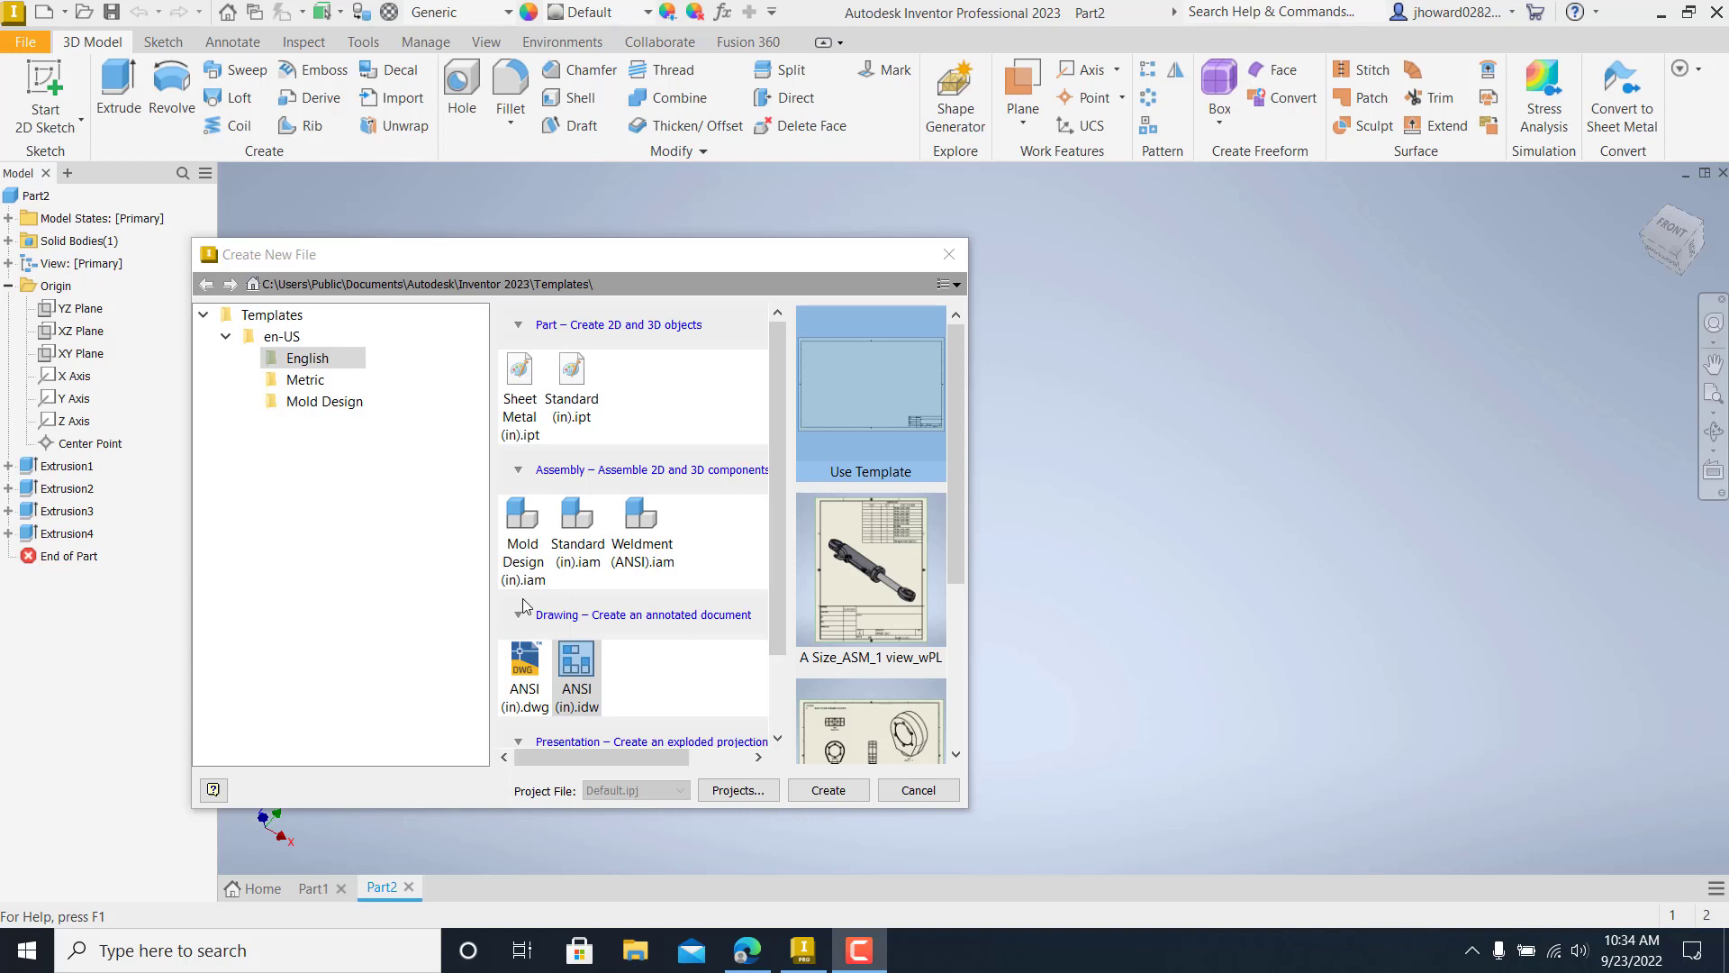
- Create a new drawing from the English ANSI (in).idw template
click(311, 359)
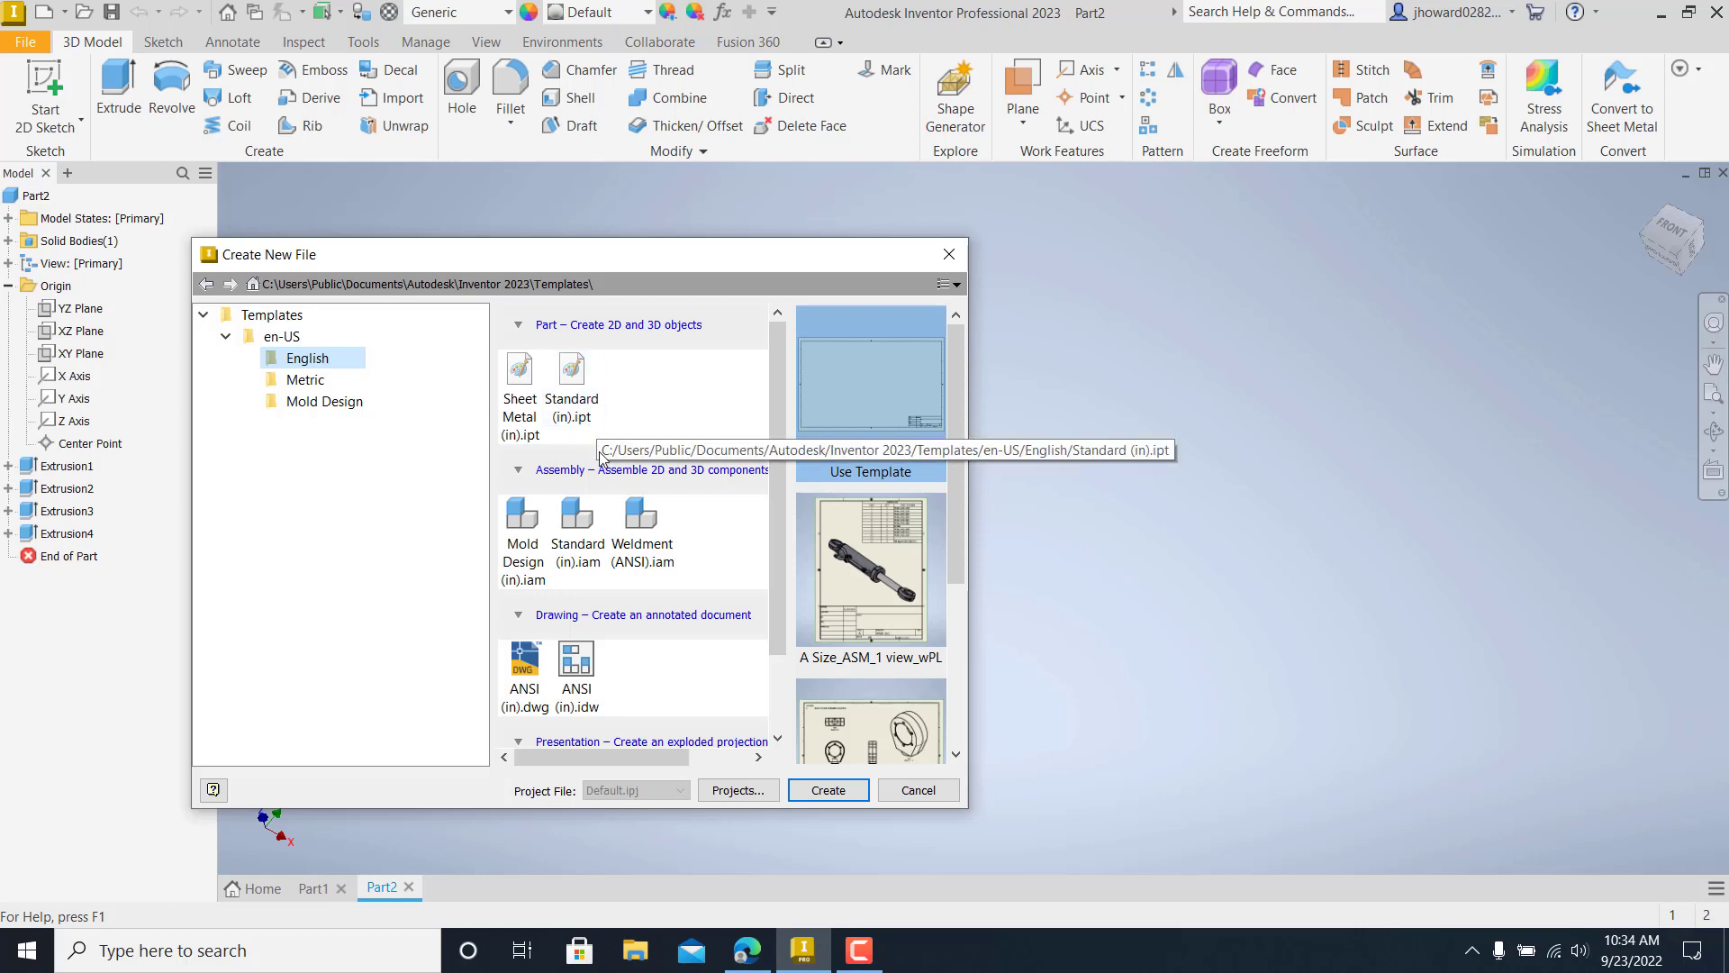
double_click(581, 684)
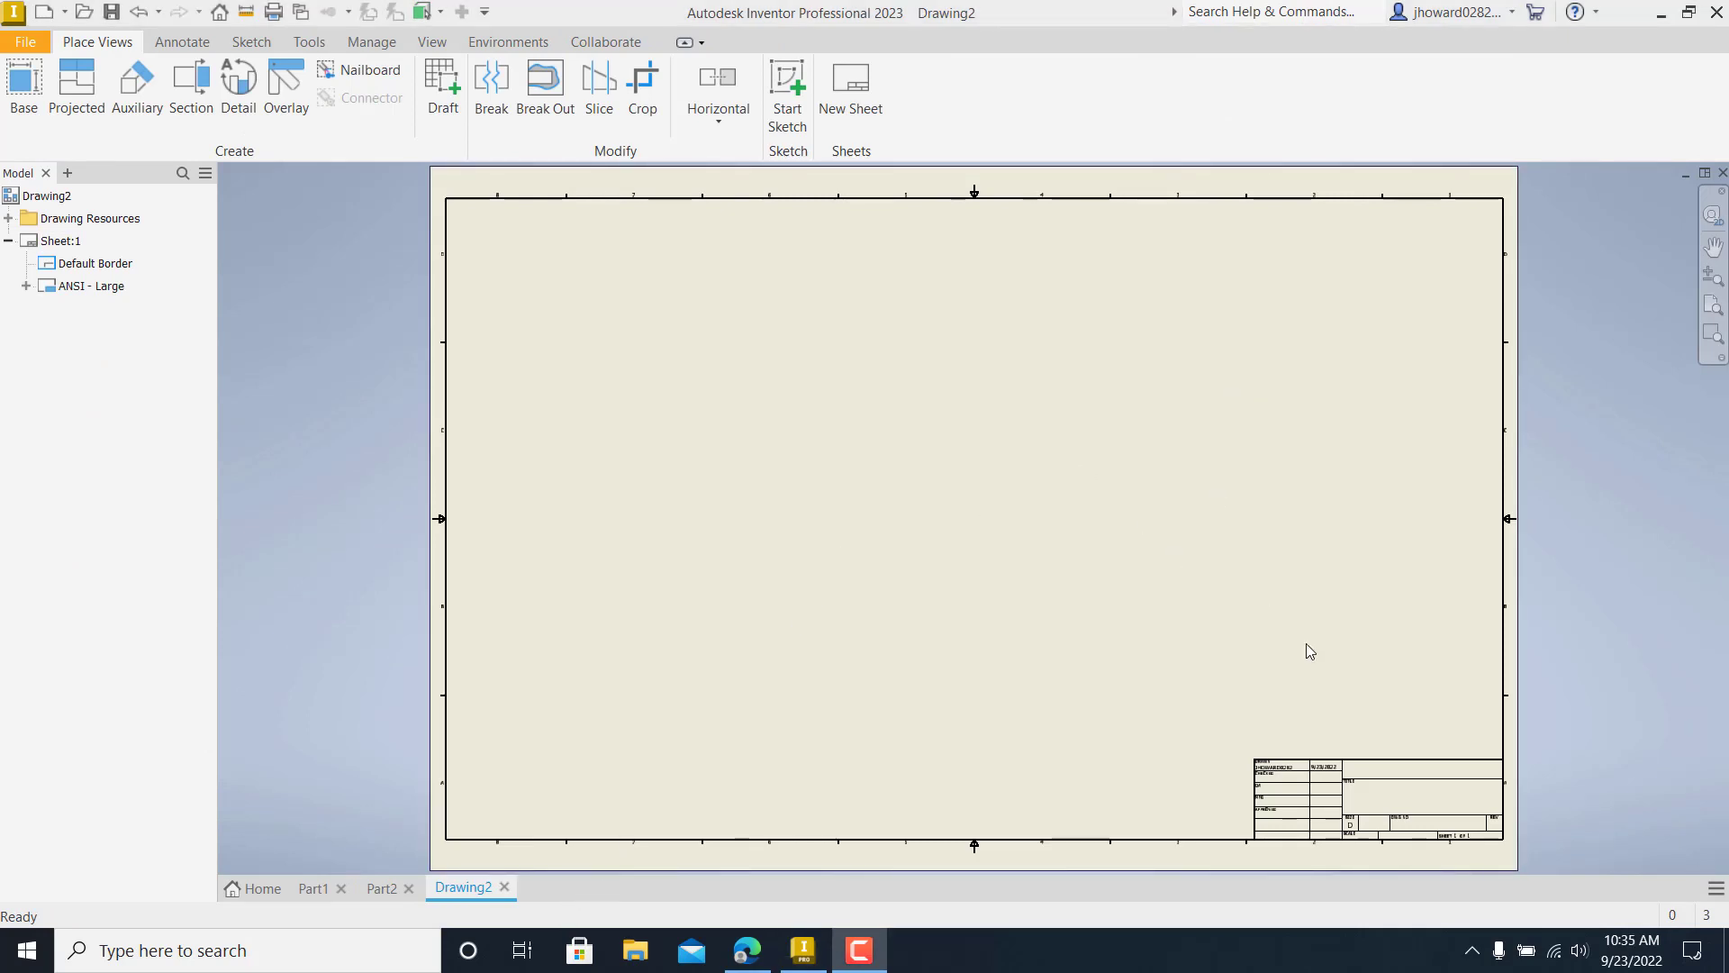
- Examine the blank sheet and the sheet size given in its title block
scroll(1357, 853, down, 4)
scroll(1354, 849, up, 6)
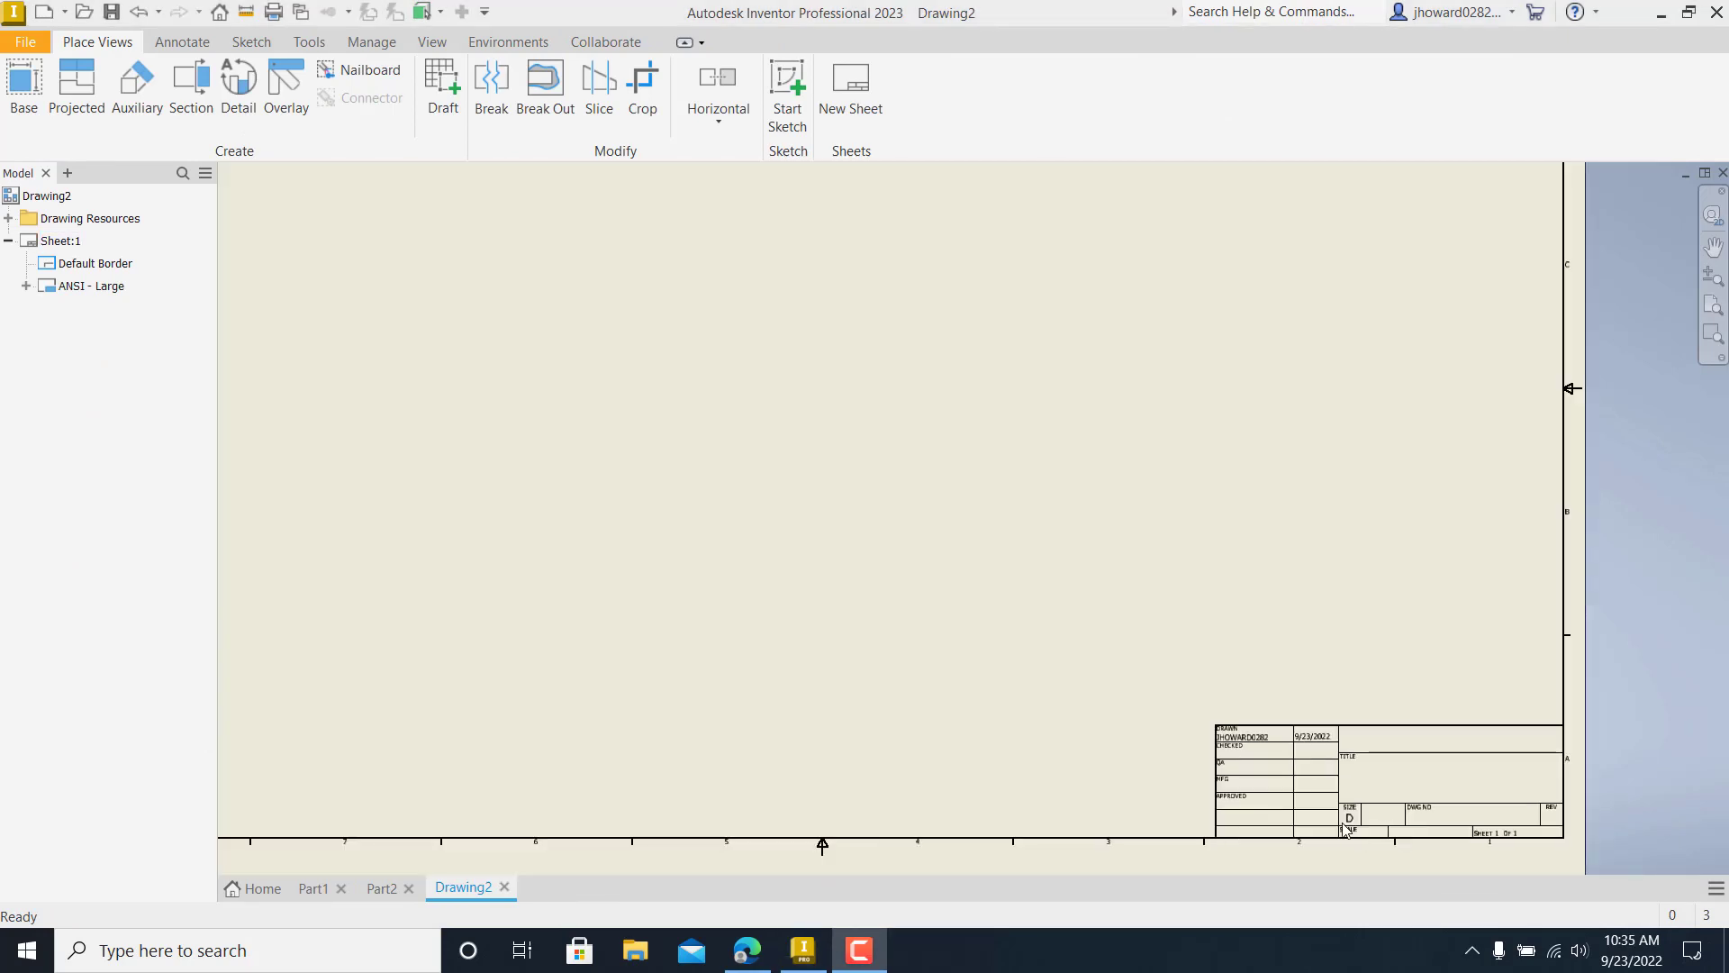
middle_drag(1354, 779, 1115, 579)
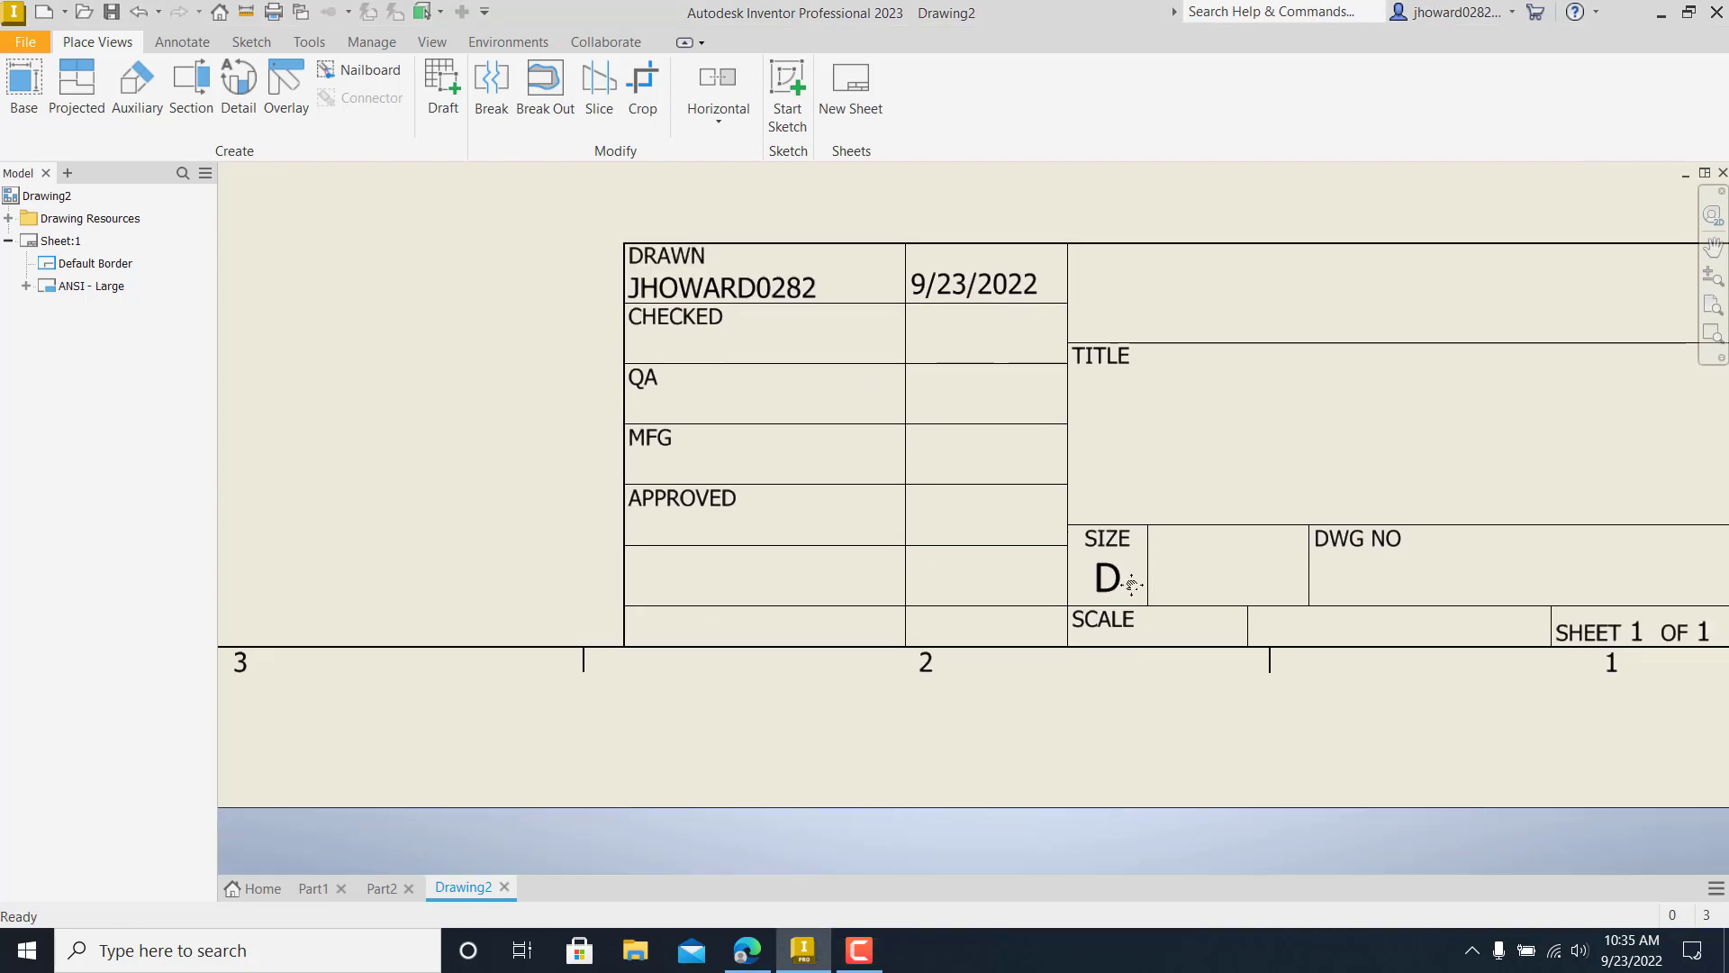
scroll(1141, 602, down, 6)
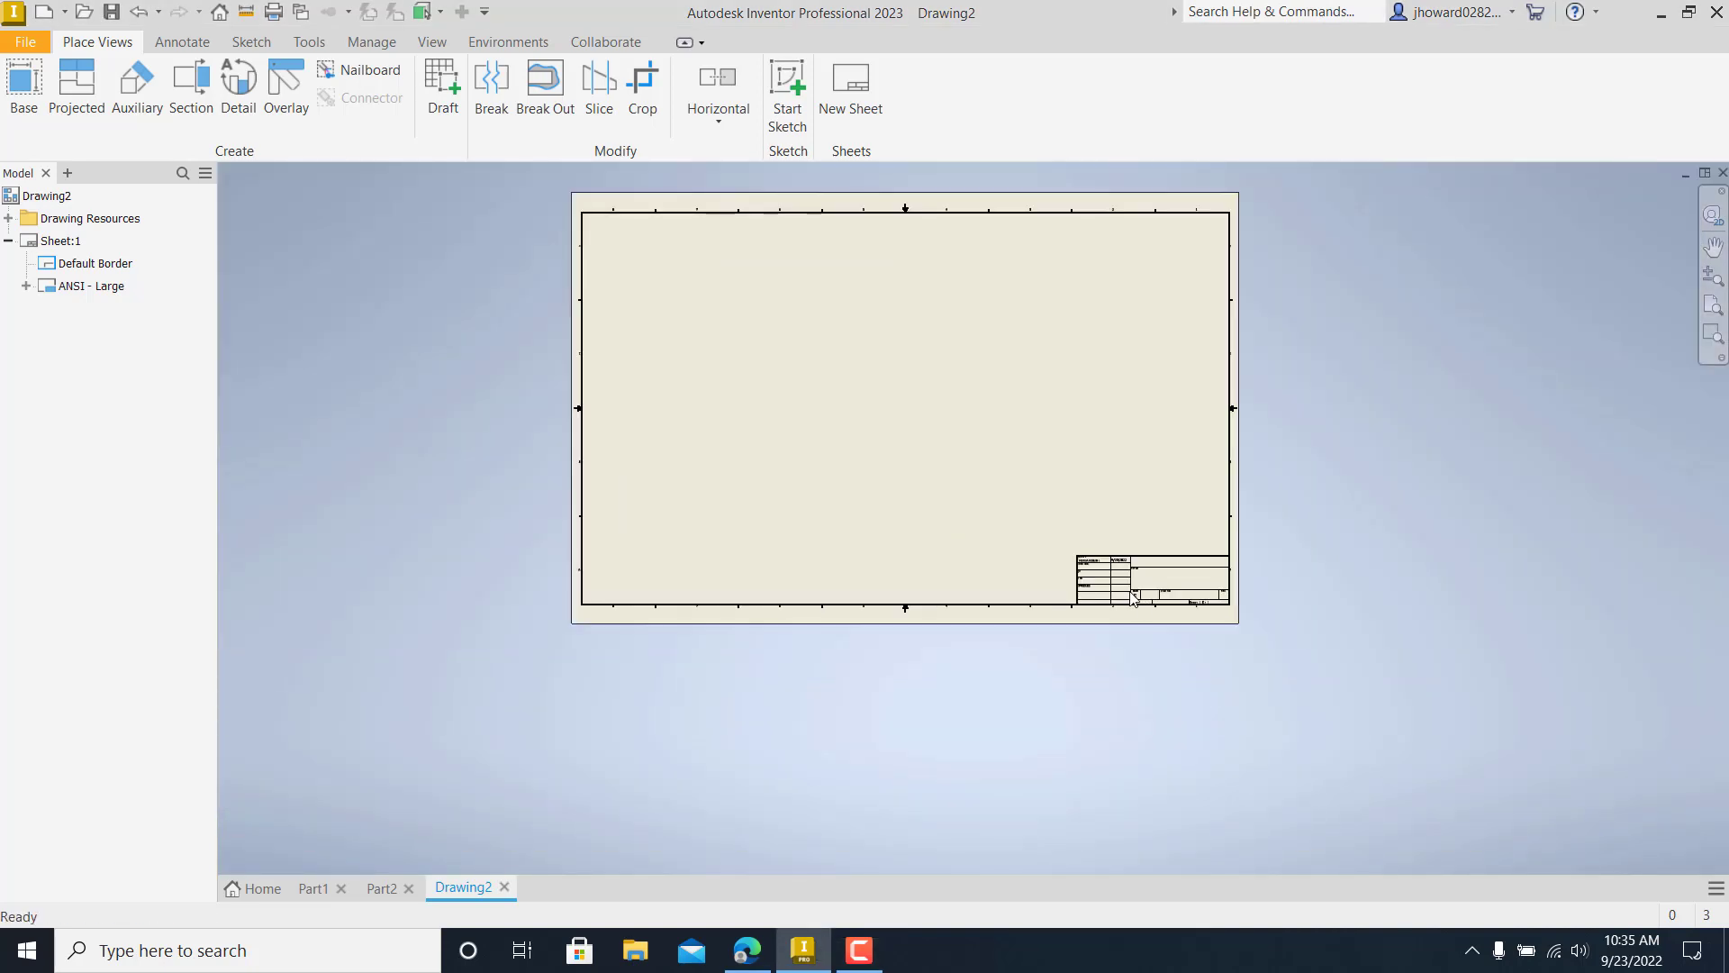
mouse_move(1055, 509)
middle_down()
mouse_move(1059, 600)
mouse_move(1036, 645)
middle_up()
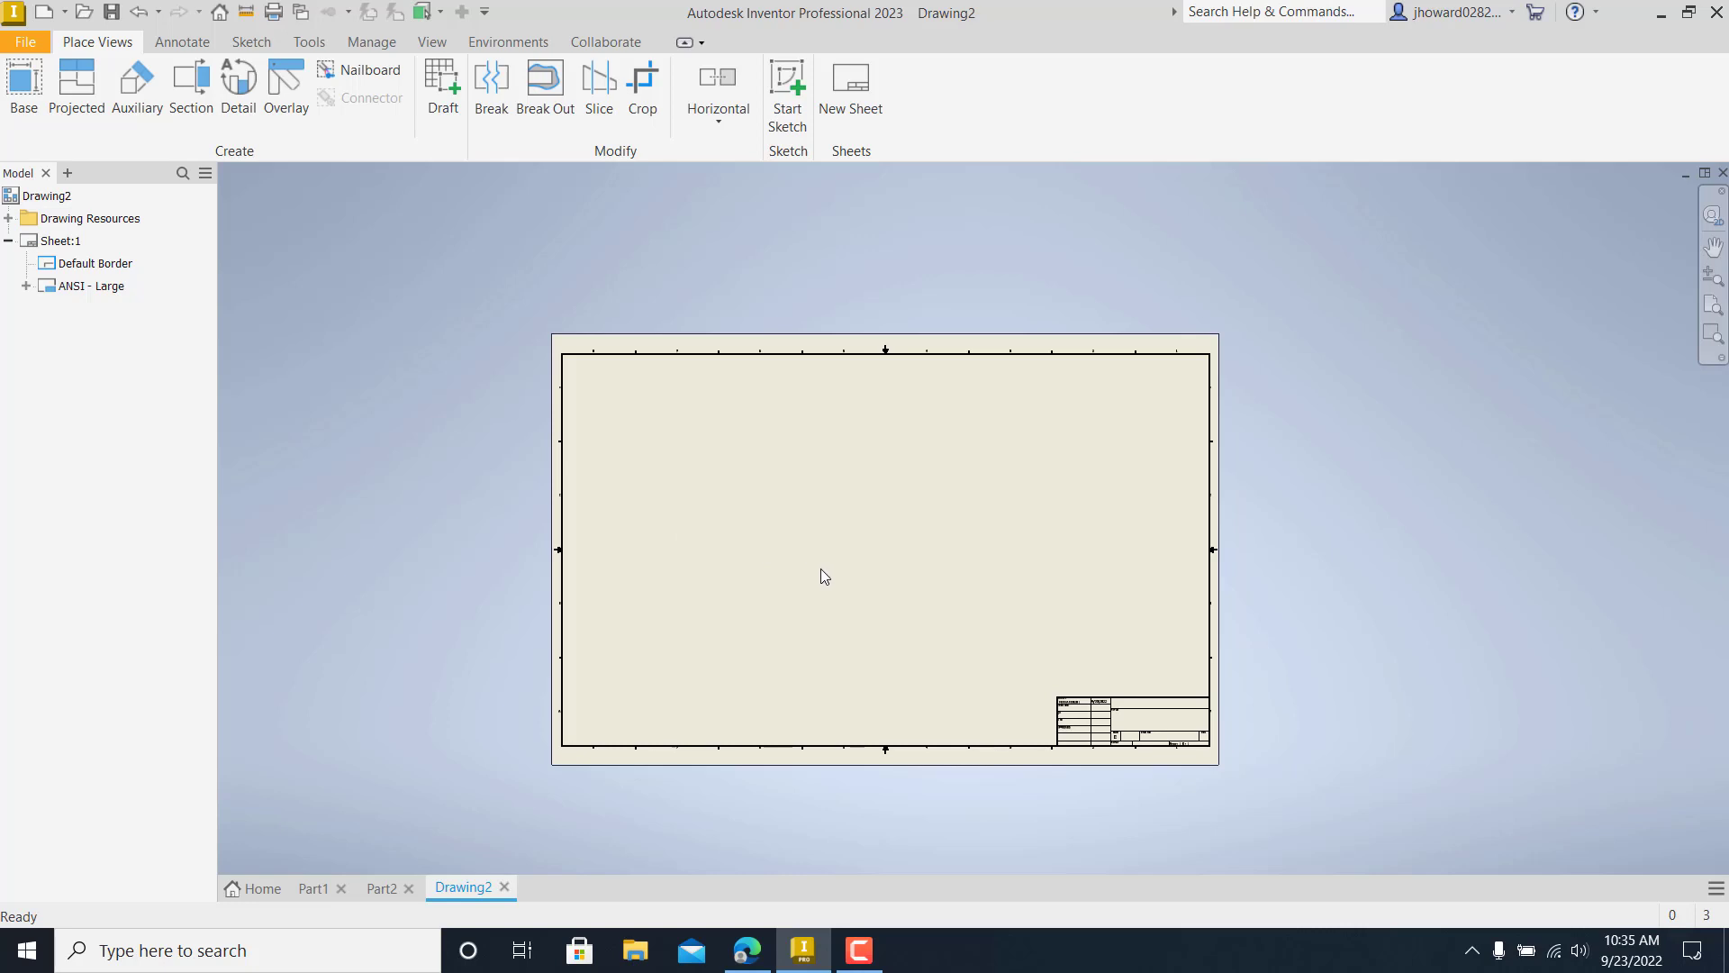
middle_drag(820, 569, 806, 551)
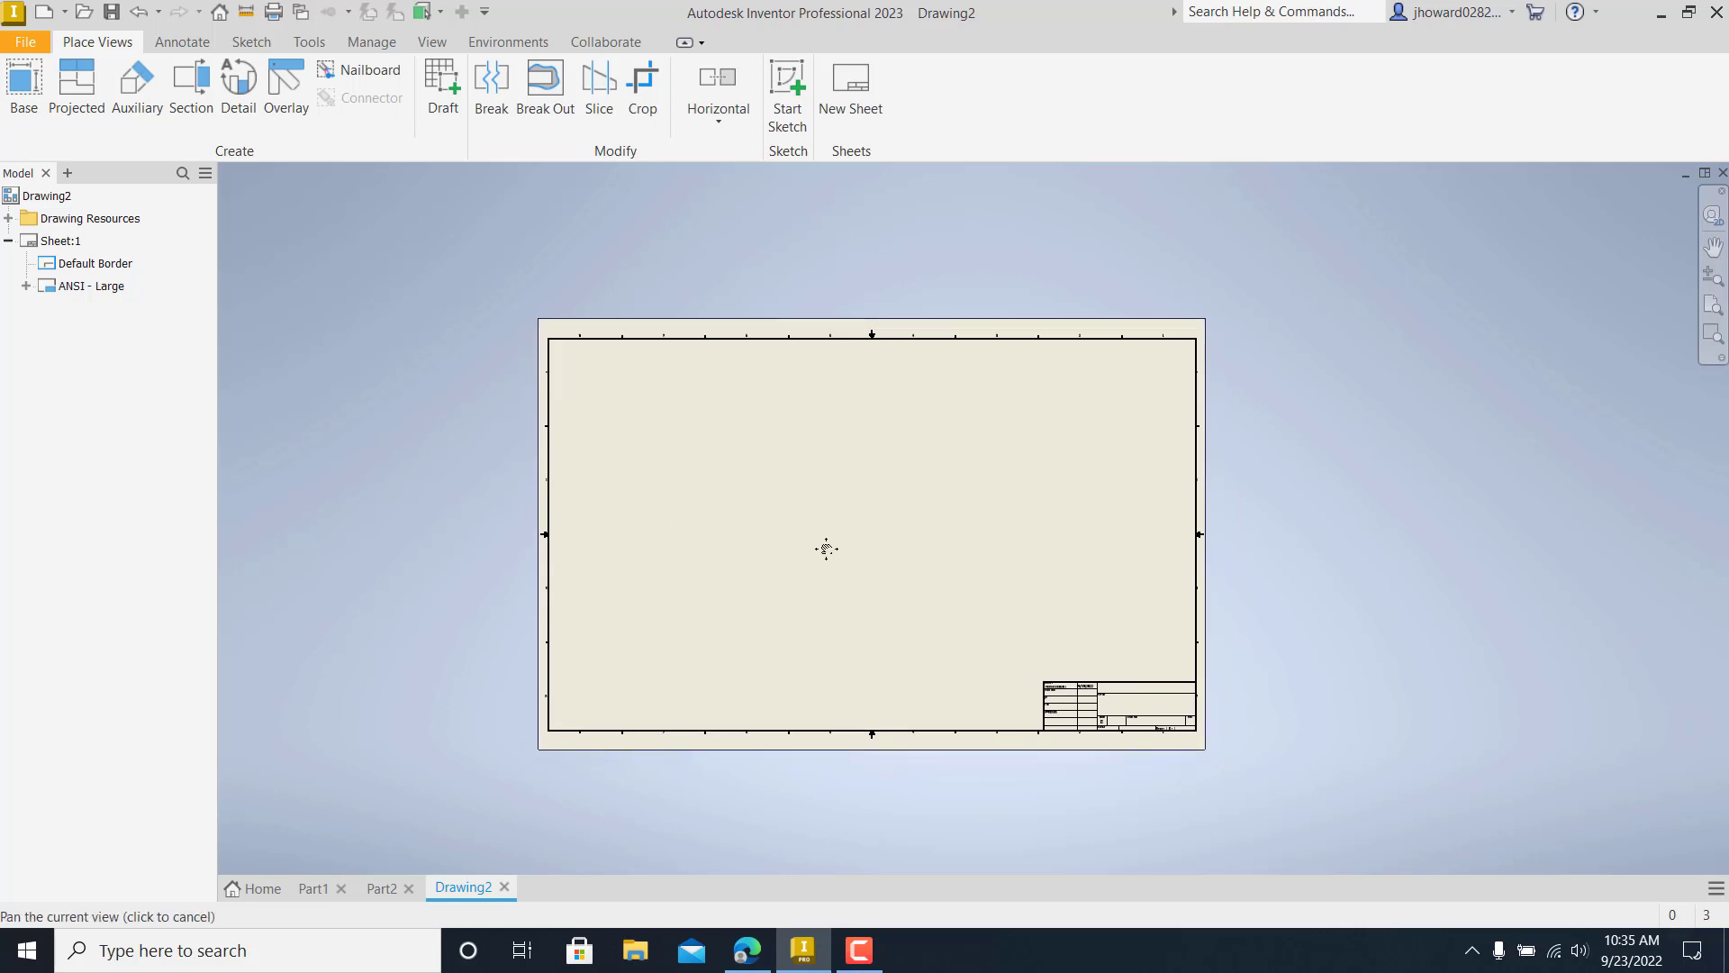
scroll(792, 542, up, 3)
scroll(838, 500, down, 3)
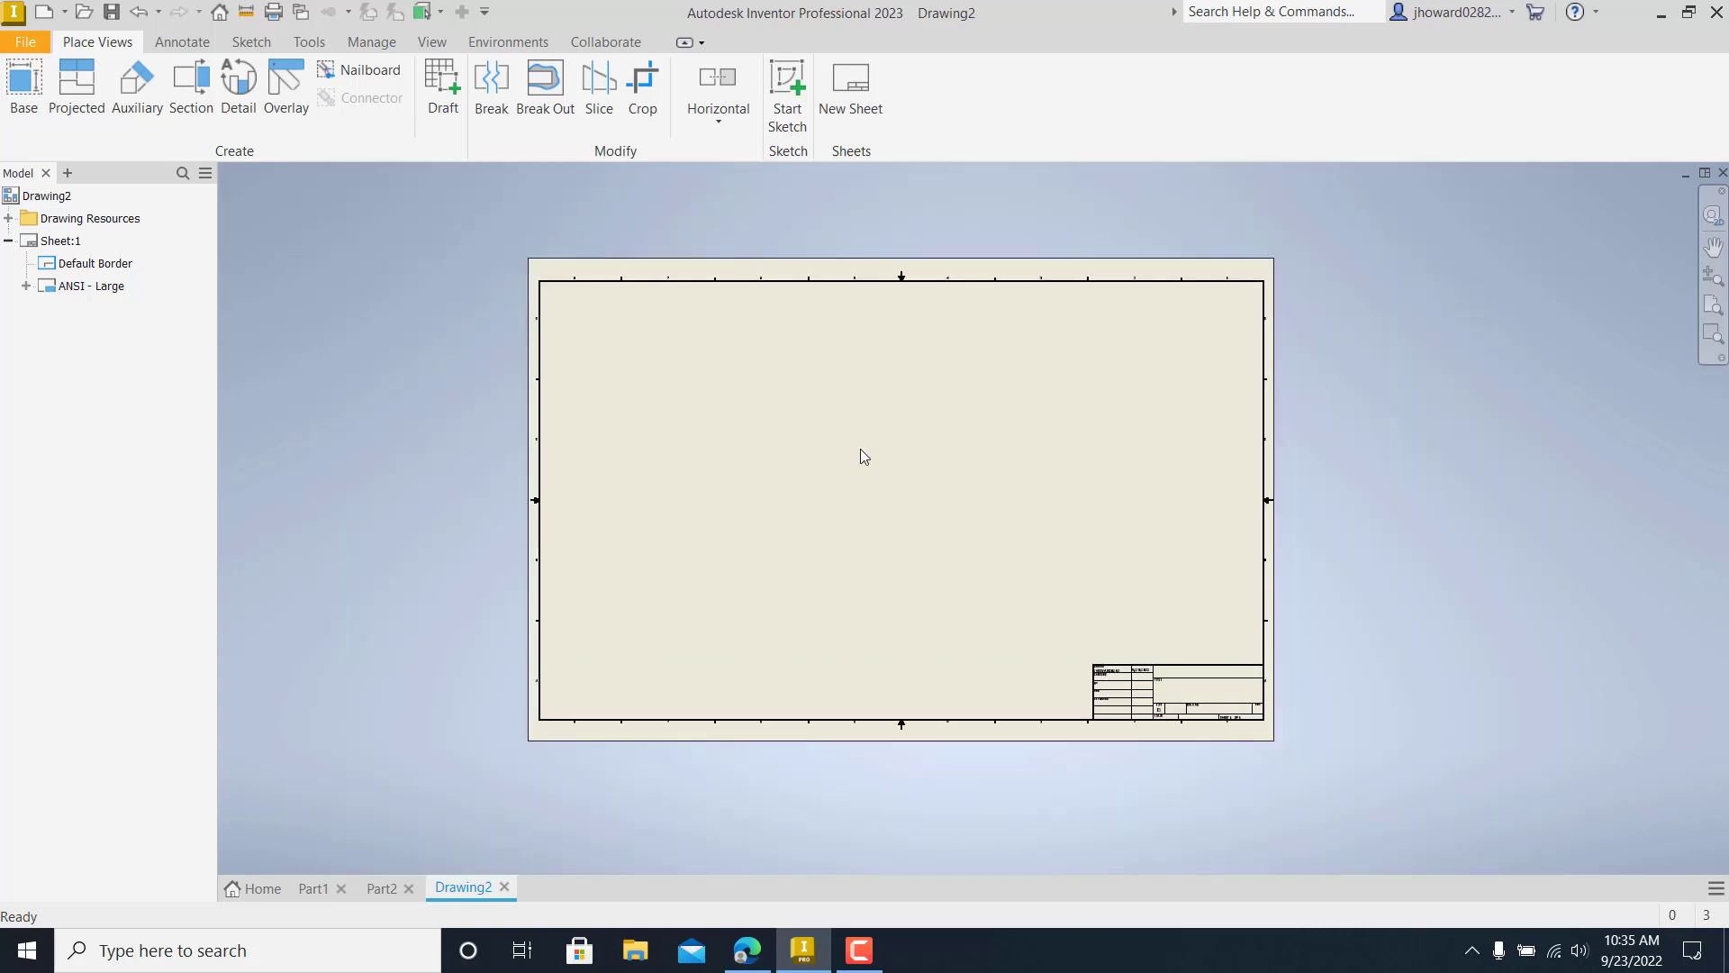
middle_drag(861, 449, 766, 499)
middle_drag(611, 436, 617, 405)
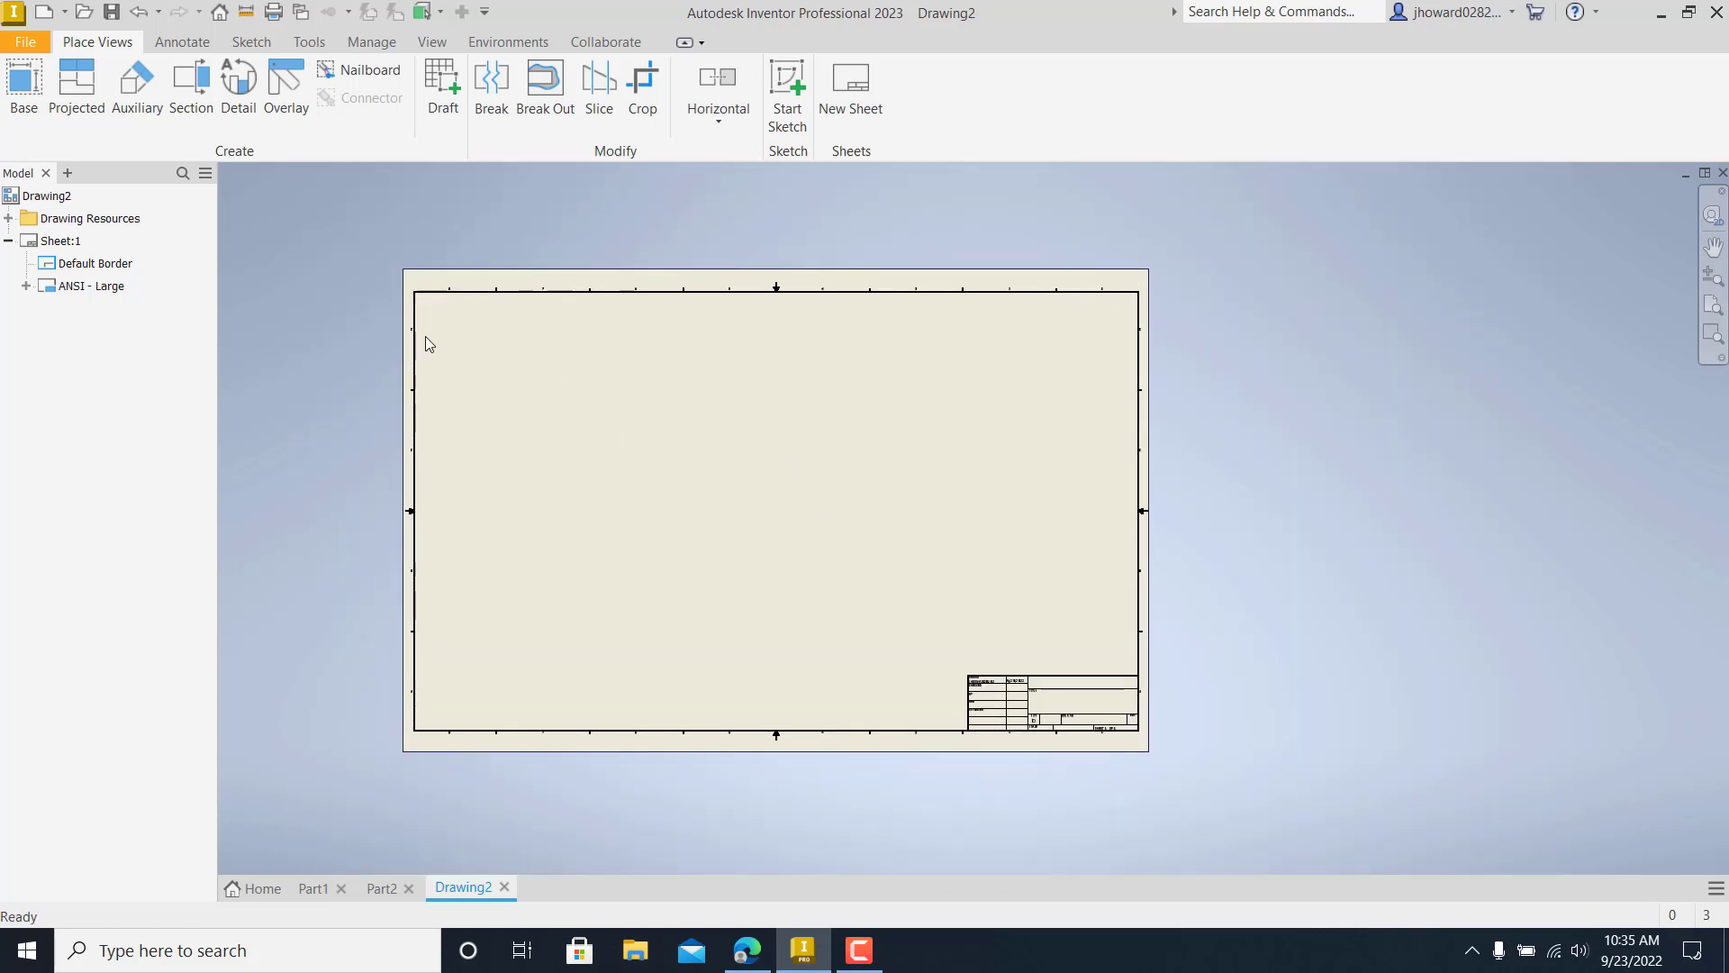
- Change the size of Sheet:1 to B
right_click(51, 244)
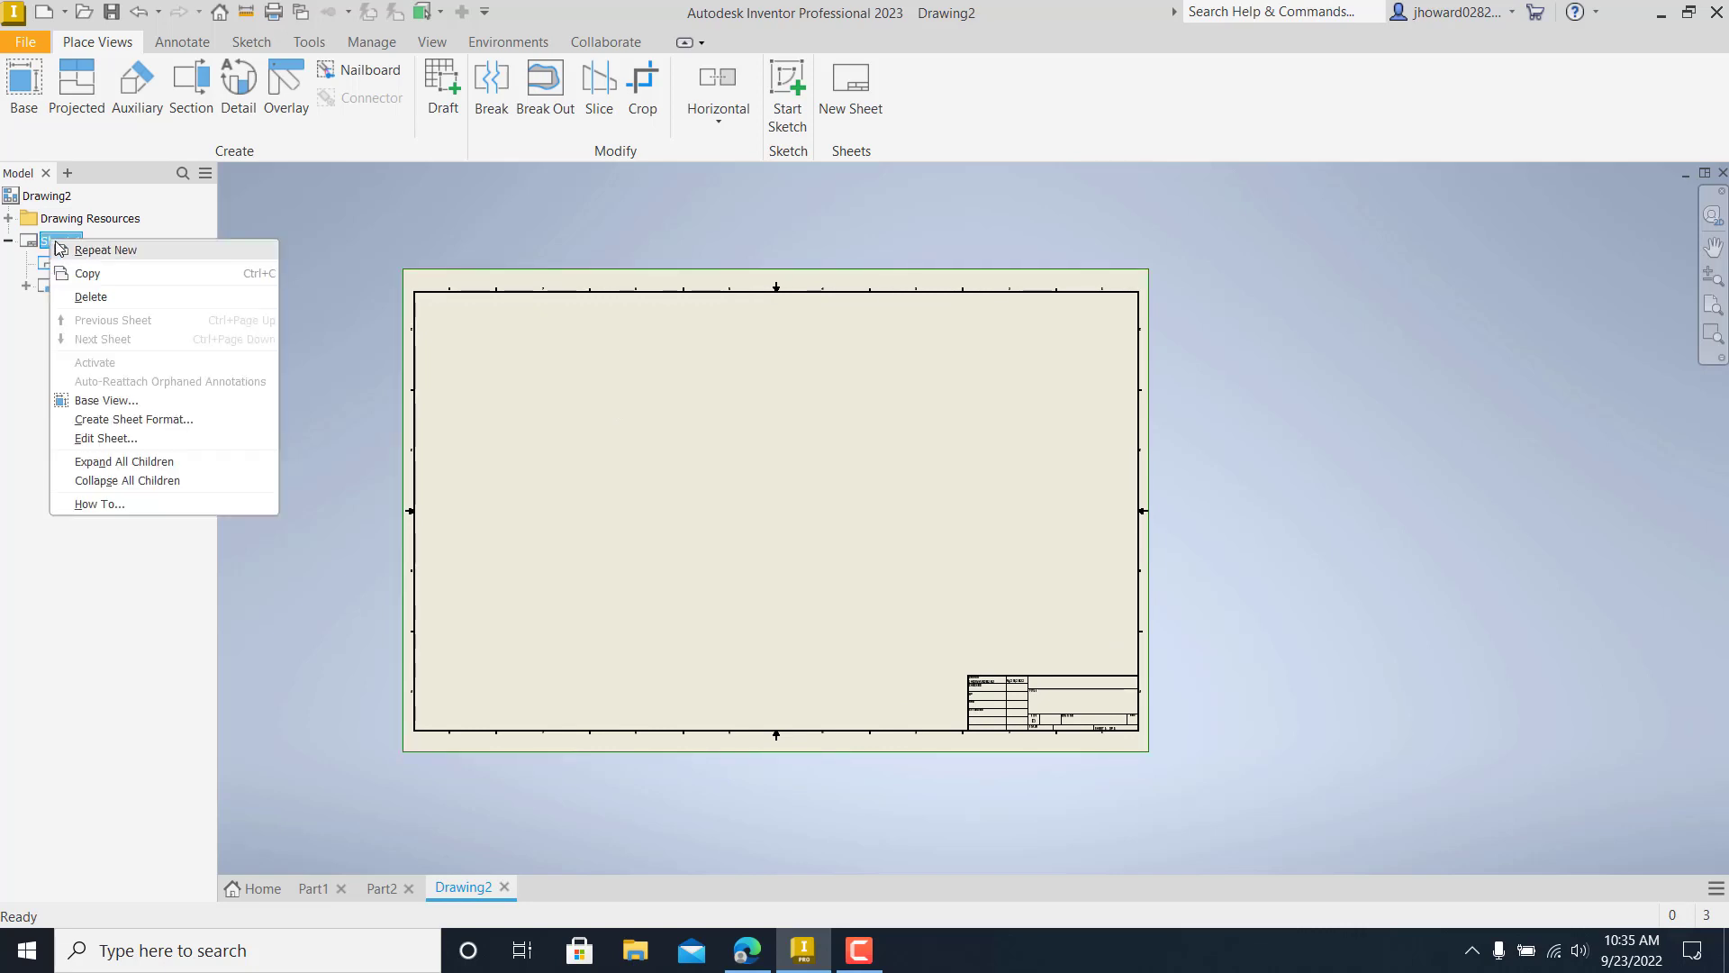
click(126, 440)
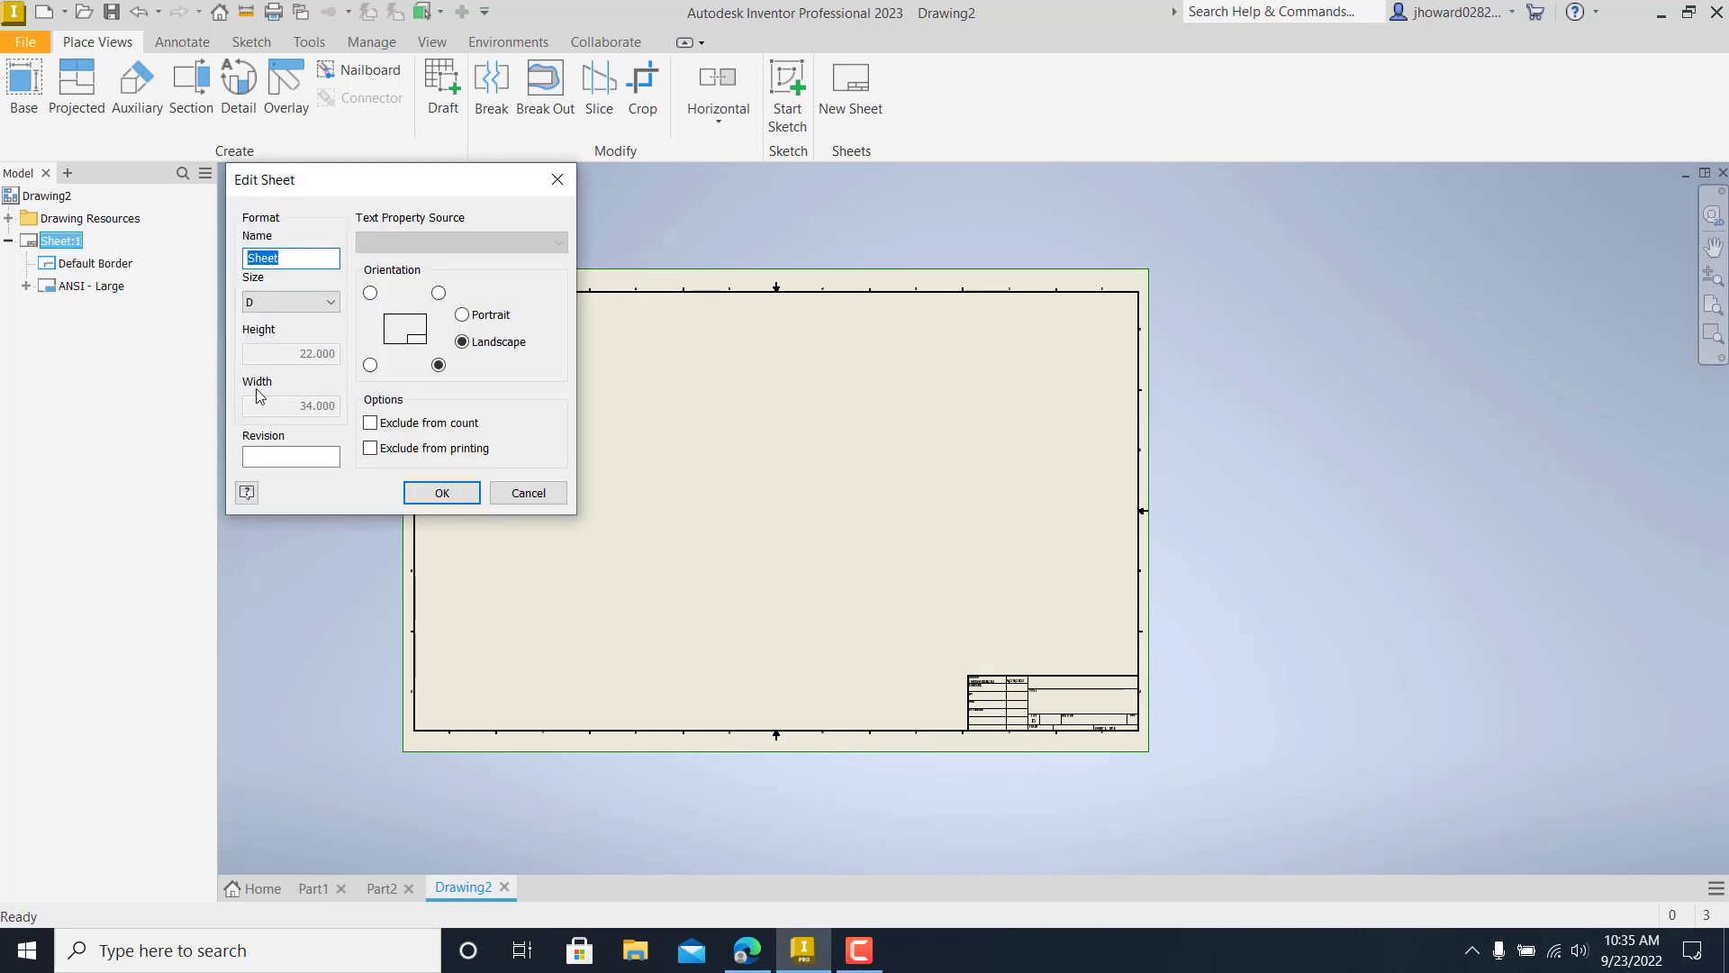
click(314, 311)
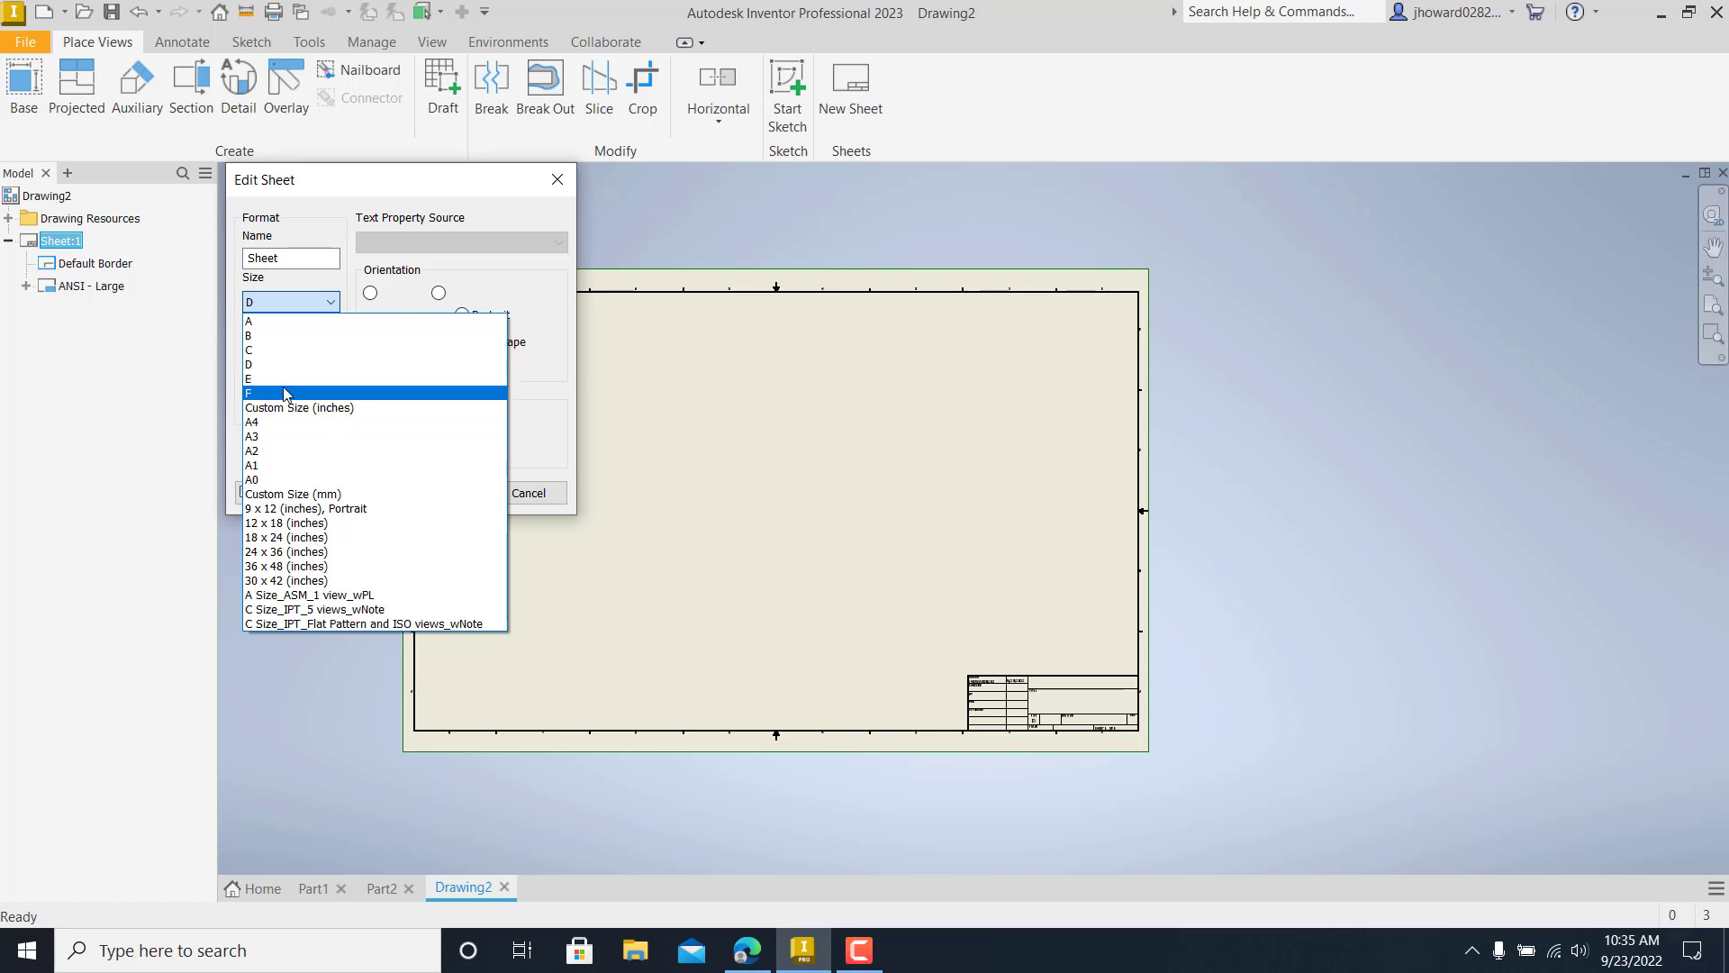
click(287, 336)
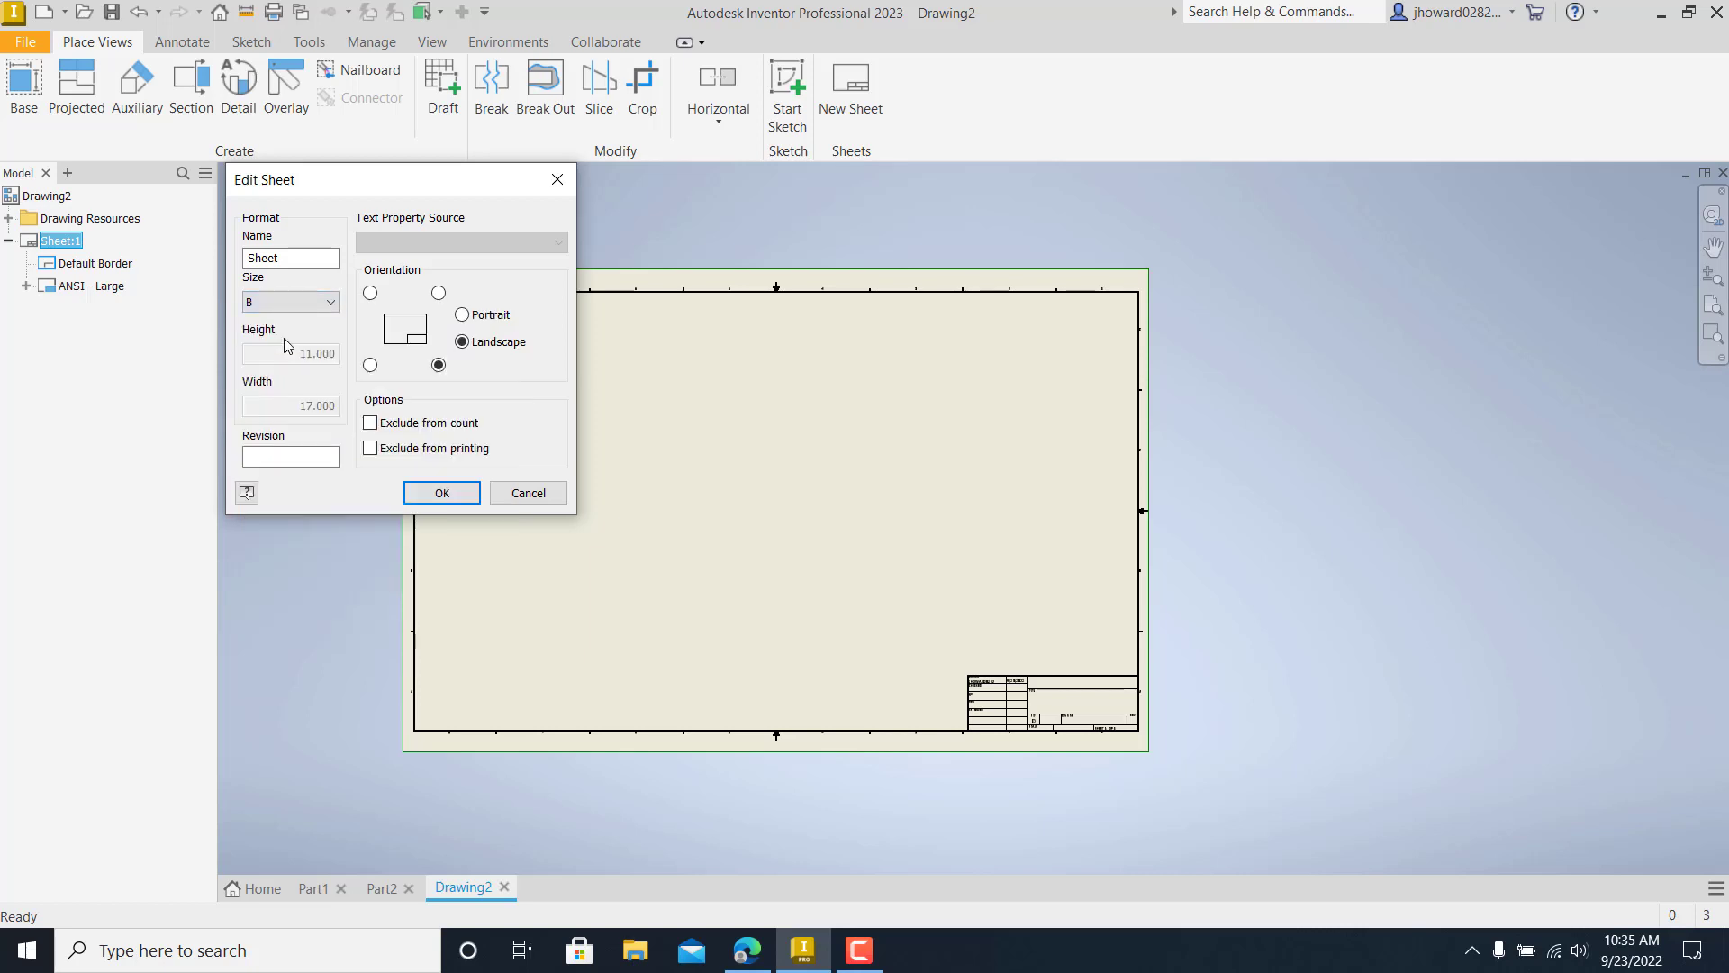
click(427, 492)
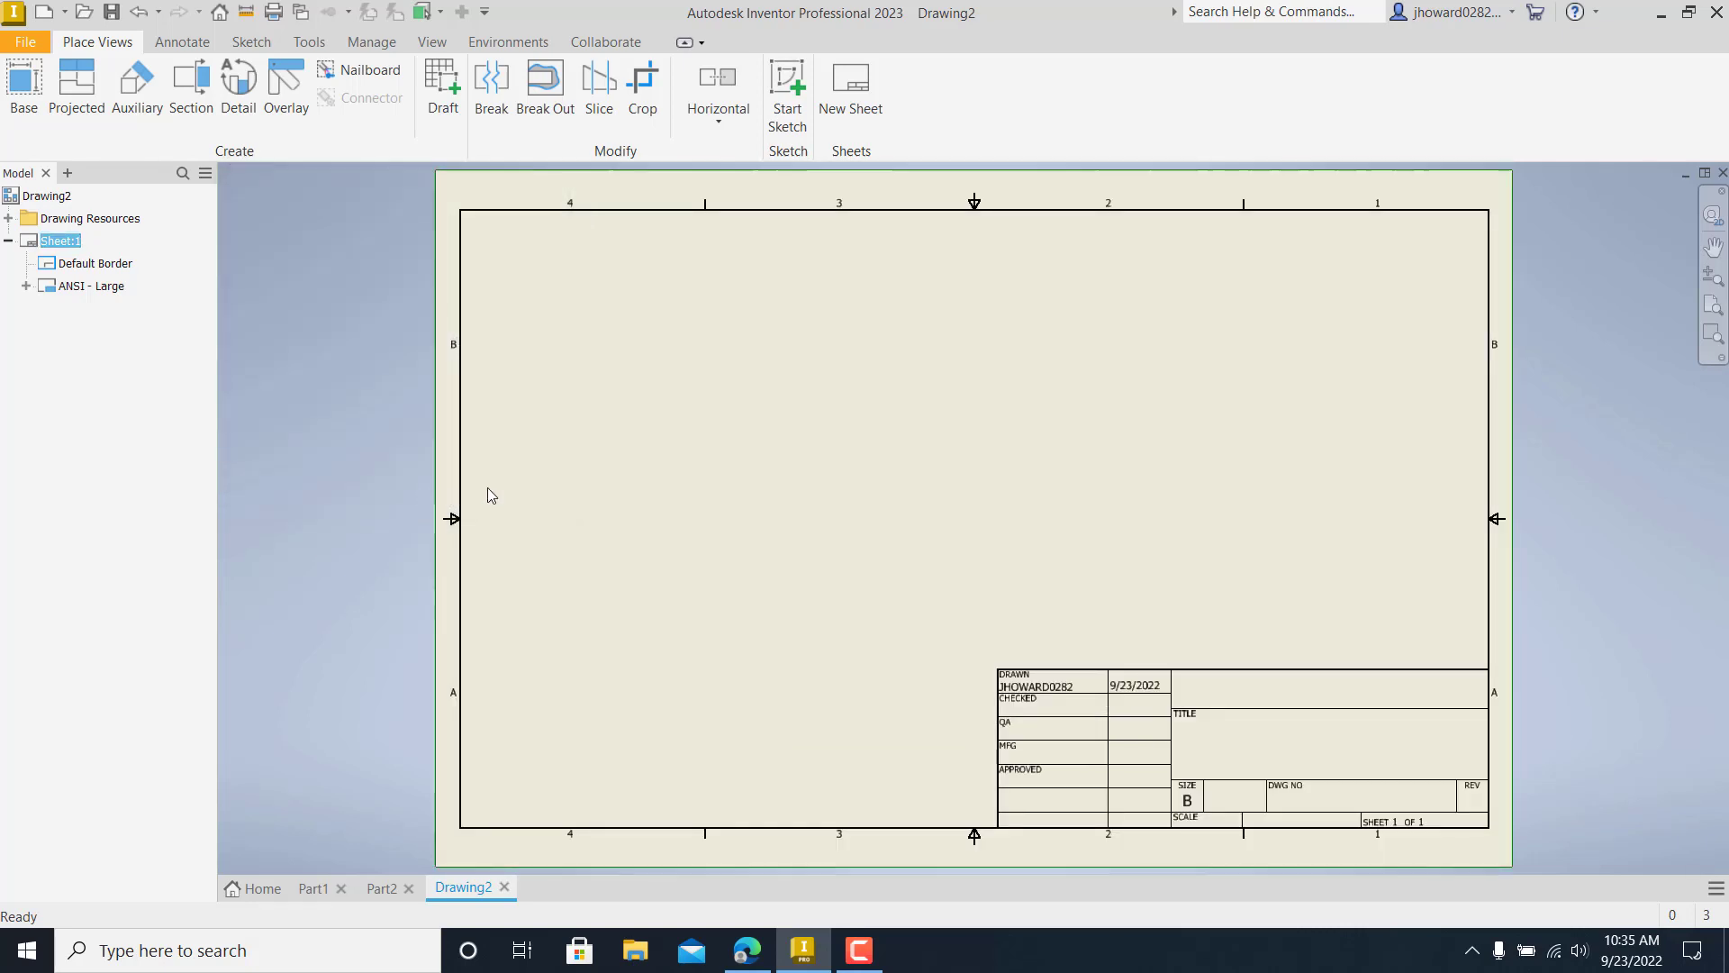
scroll(824, 508, down, 3)
scroll(823, 508, up, 2)
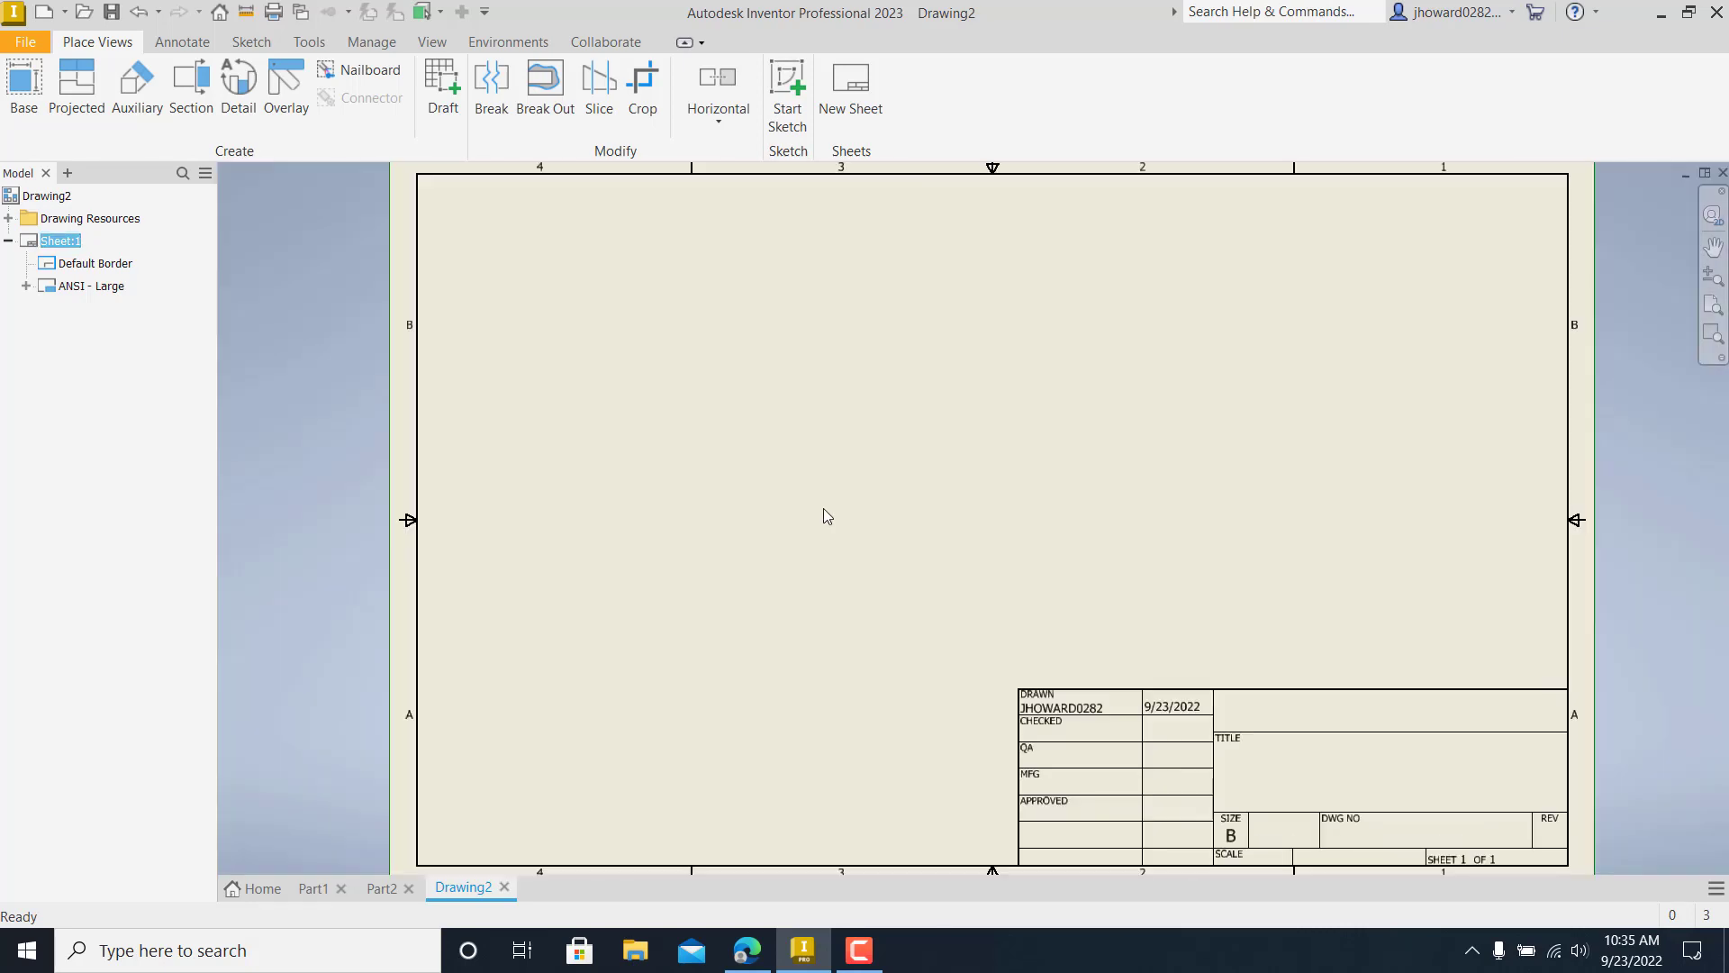
middle_drag(825, 506, 735, 482)
scroll(758, 480, up, 1)
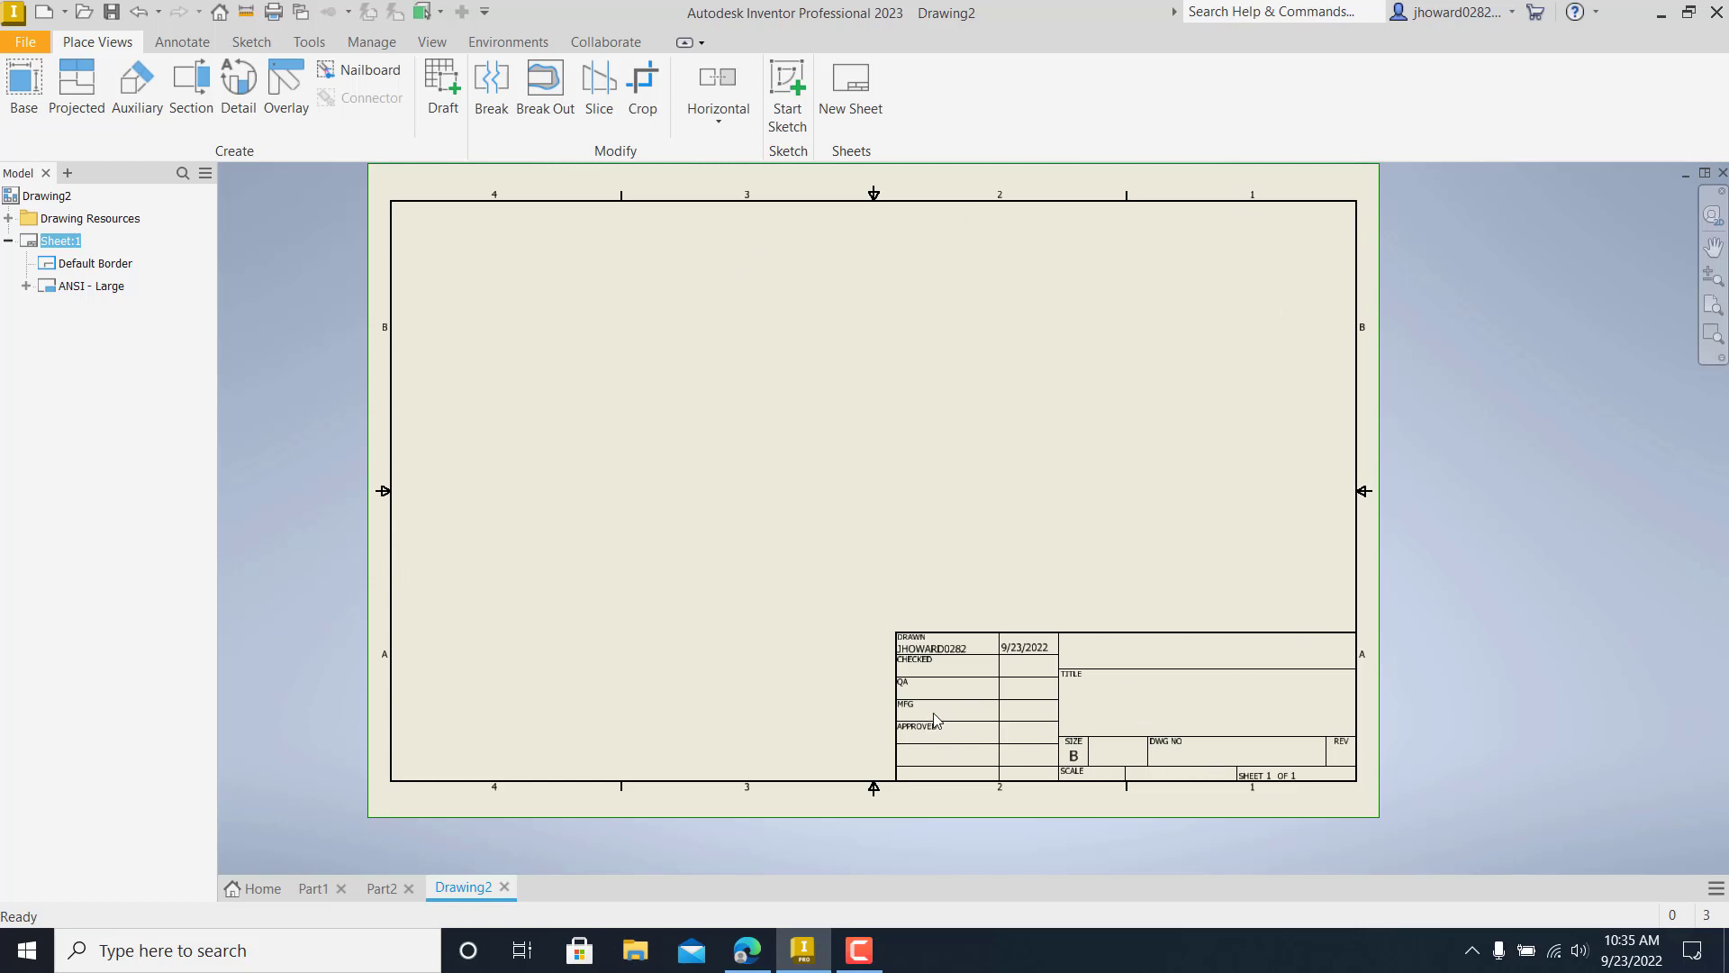
middle_drag(952, 581, 933, 592)
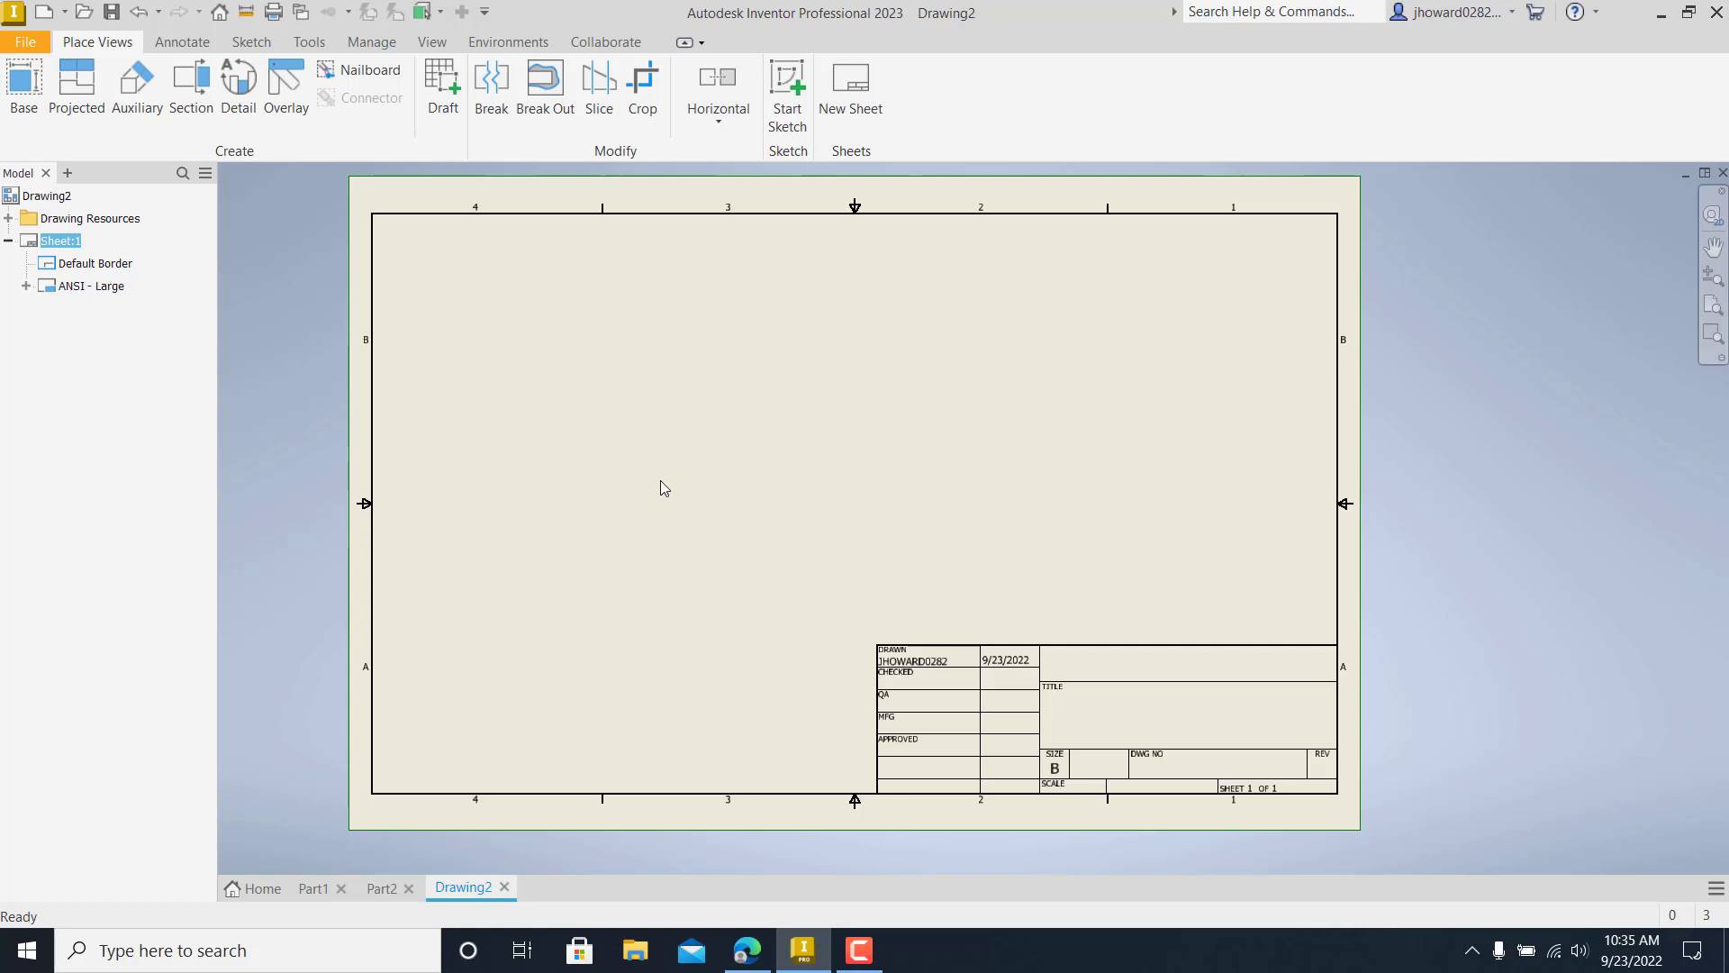
middle_drag(661, 480, 655, 481)
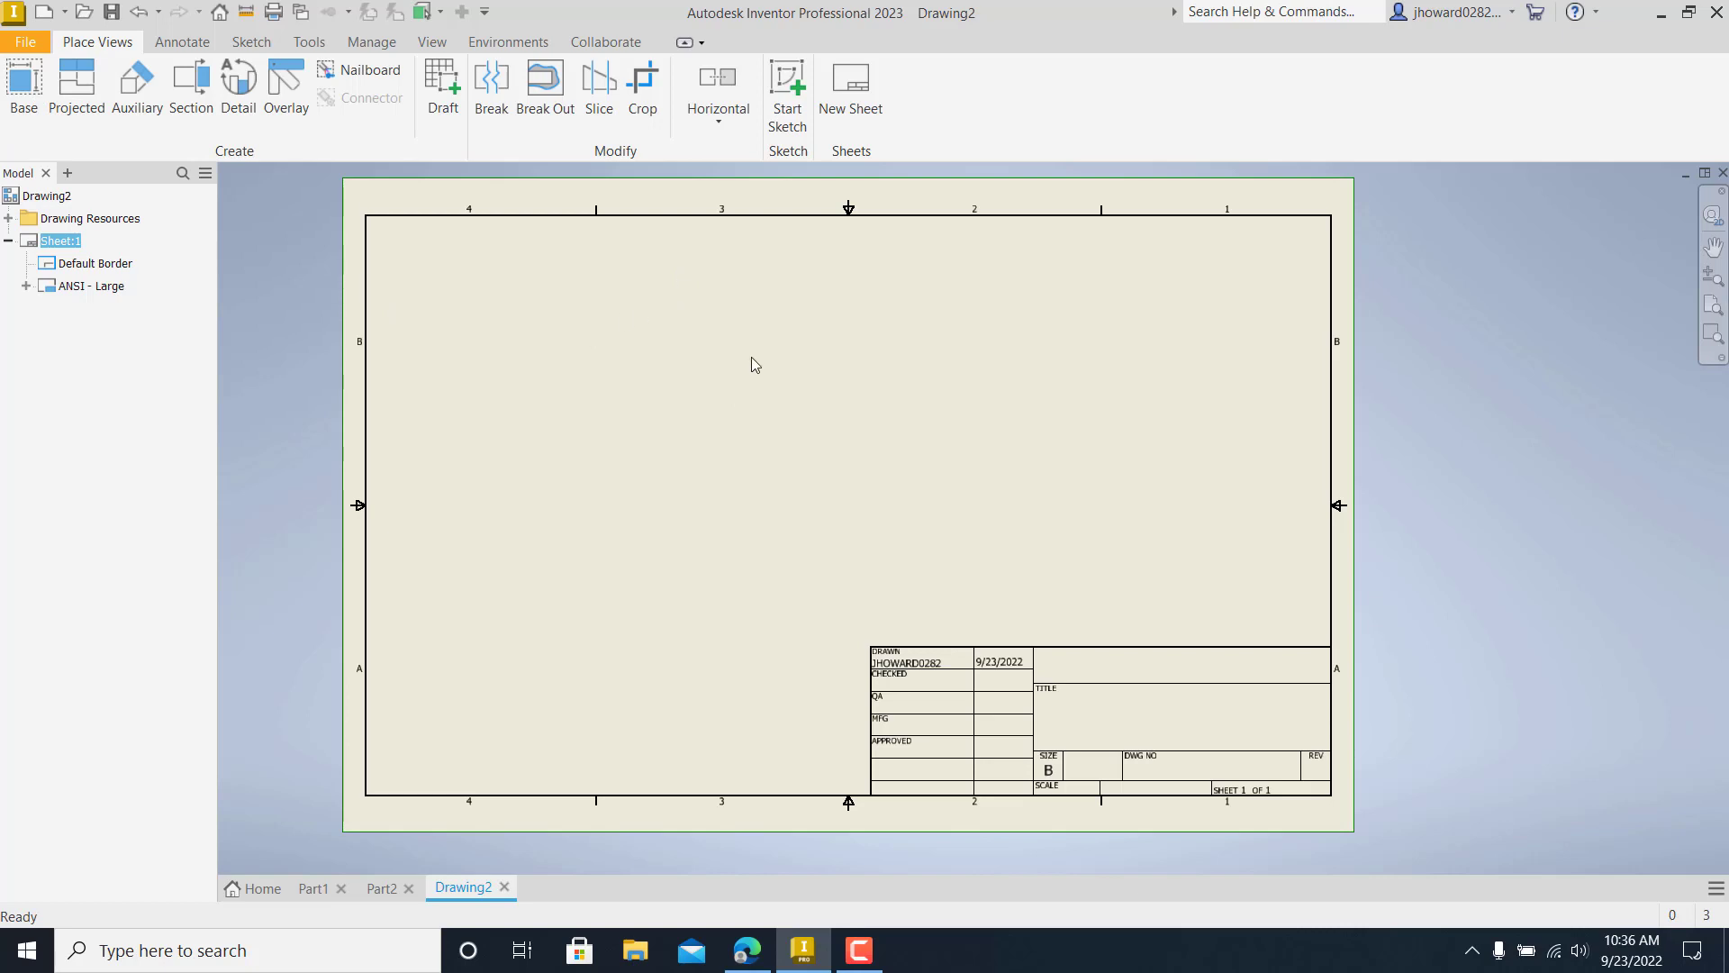
- Start a base view and cancel saving the unsaved Part2 model
click(22, 101)
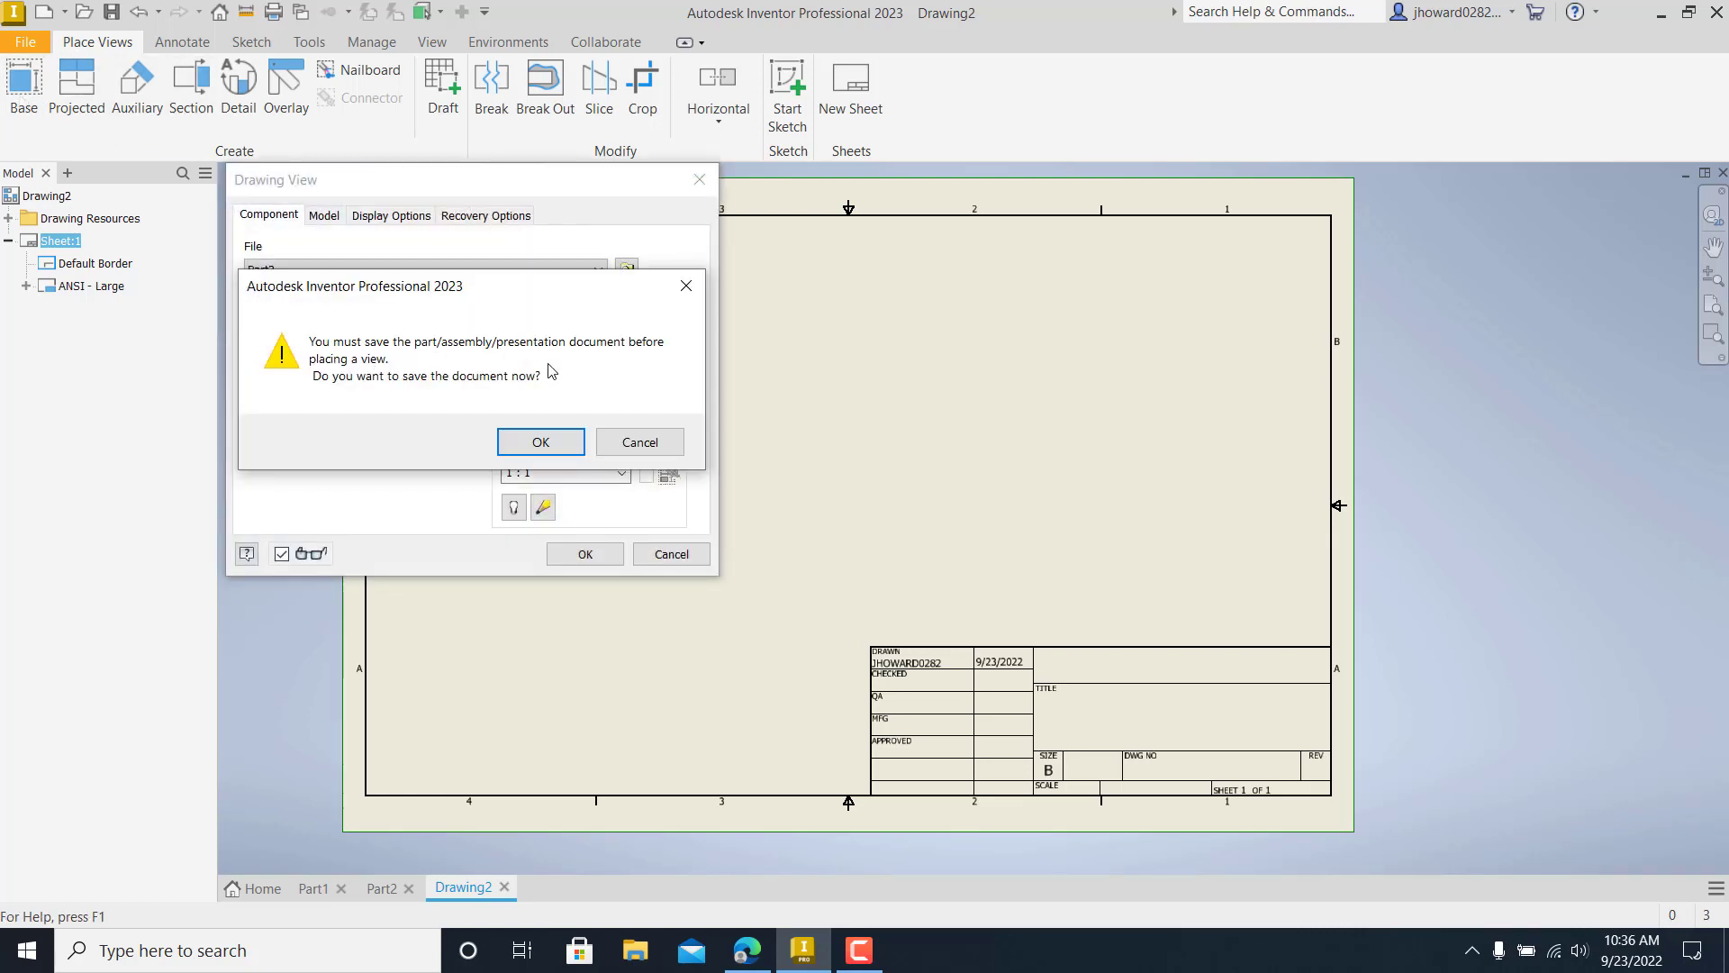
click(571, 453)
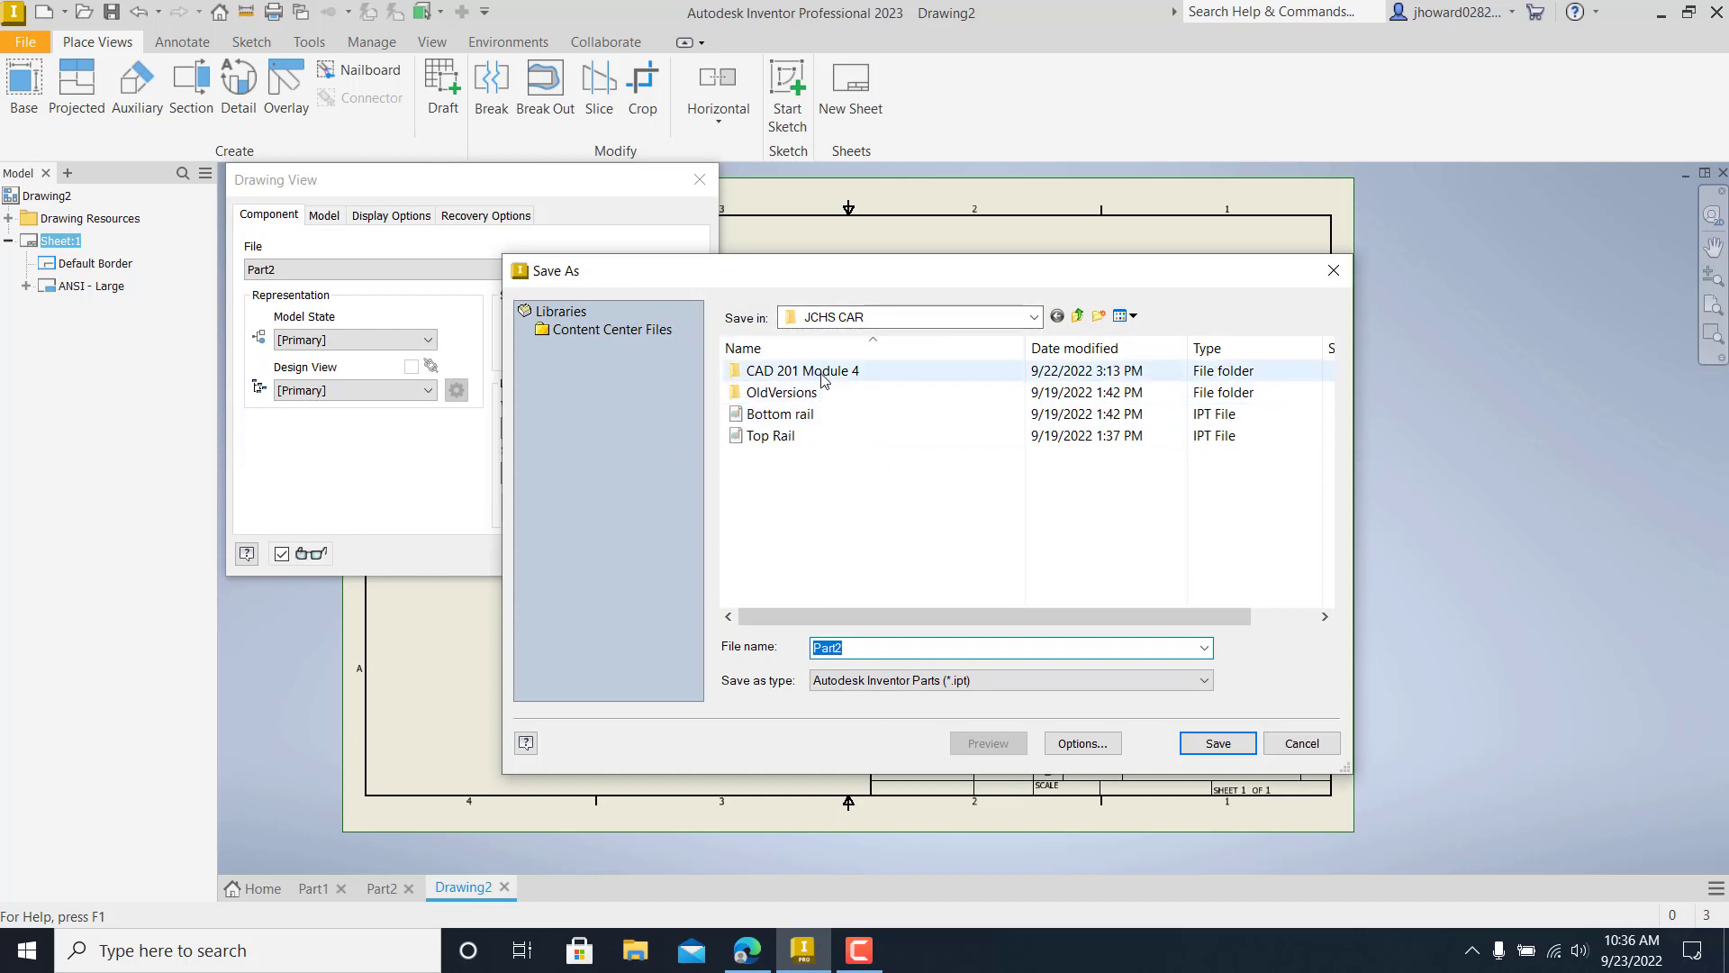
mouse_move(832, 281)
mouse_down()
mouse_move(1088, 417)
mouse_move(1131, 381)
mouse_move(1079, 401)
mouse_move(1039, 326)
mouse_move(1084, 320)
mouse_up()
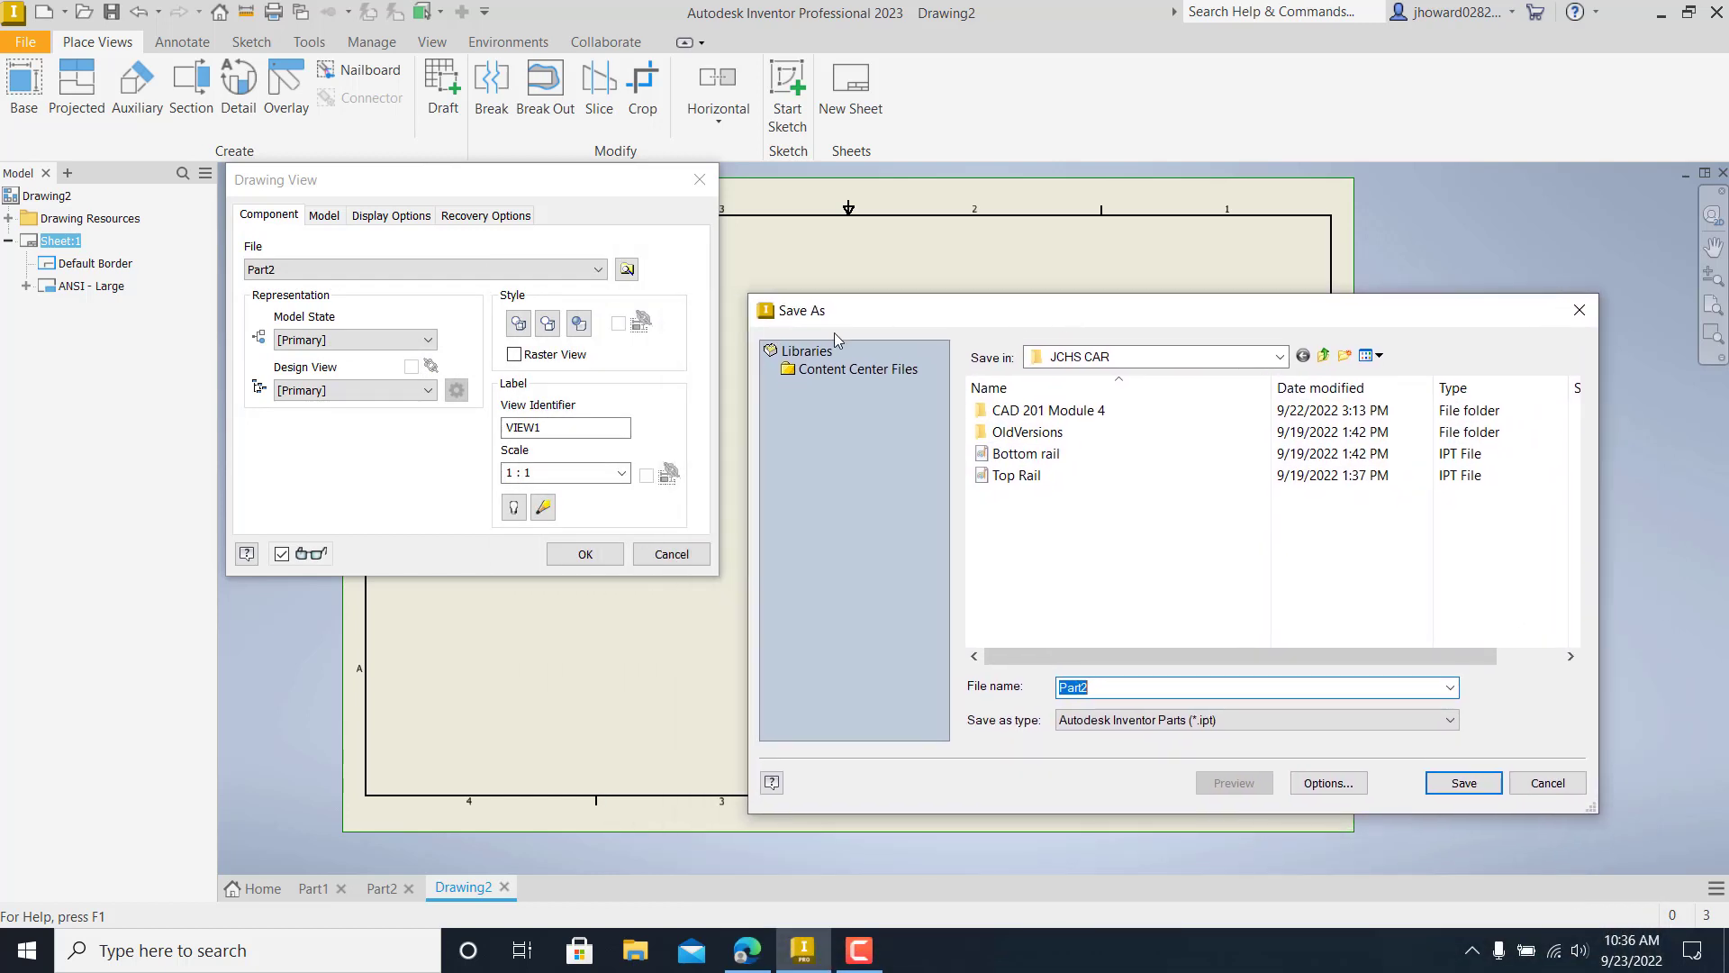
click(1546, 786)
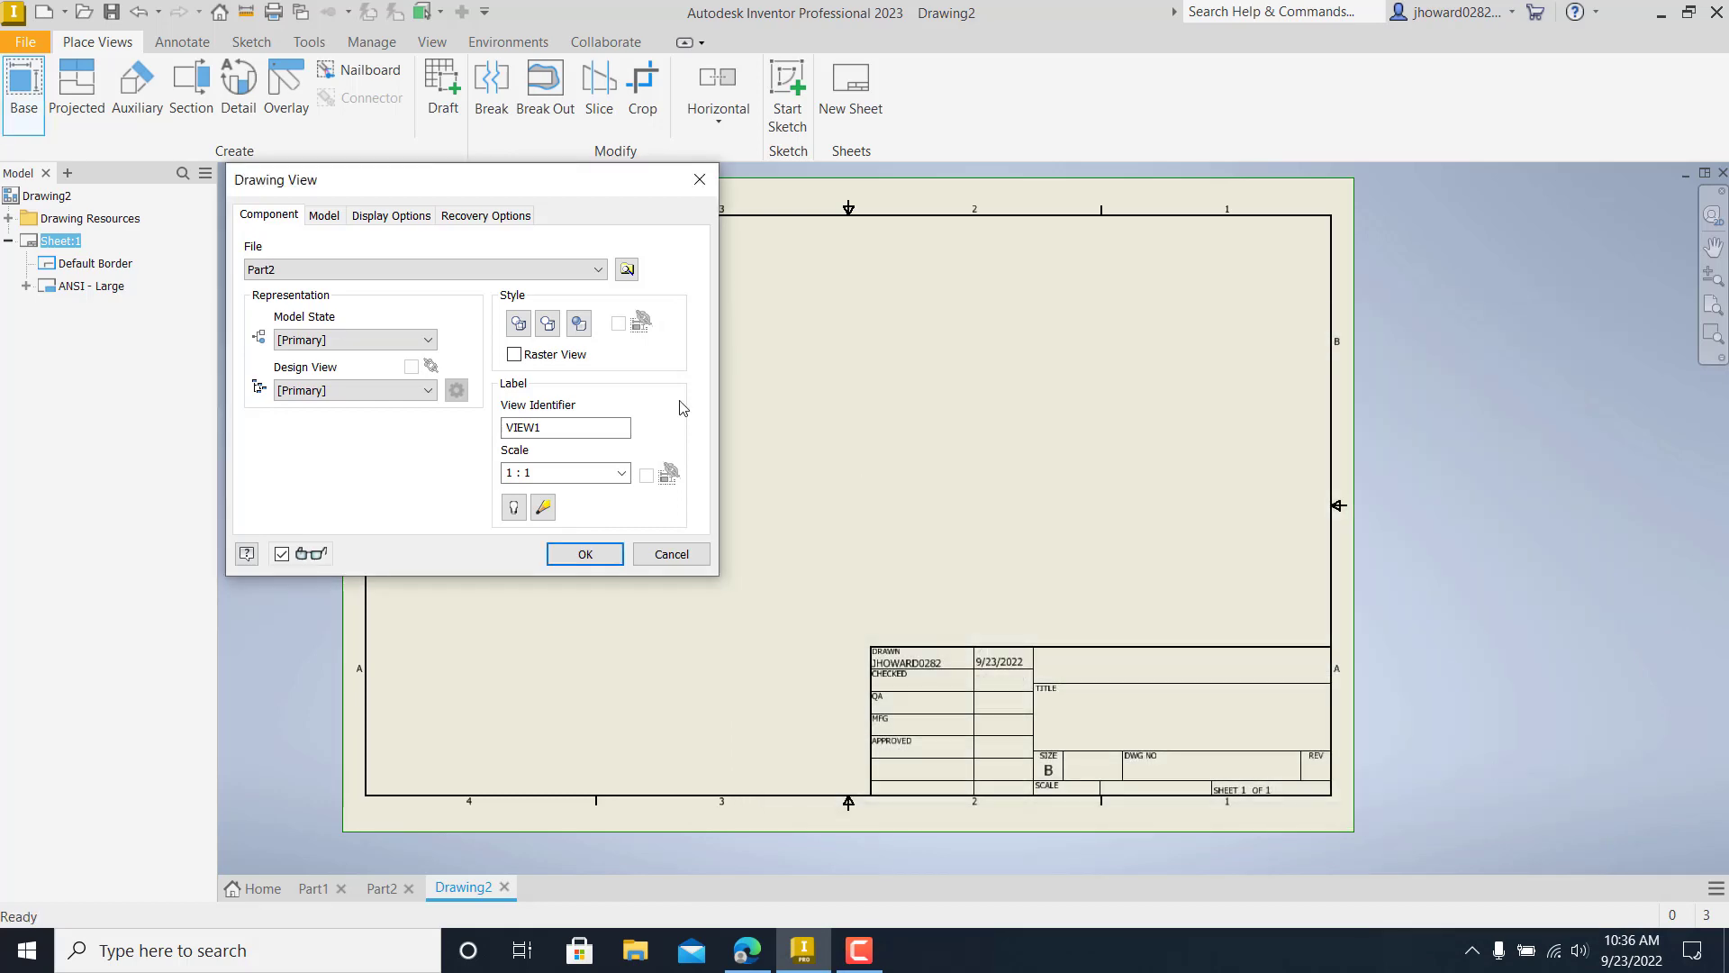
- Load Part1 from the CAD 201 Module 4 folder inside the Desktop's JCHS CAR folder as the base view's model
click(626, 270)
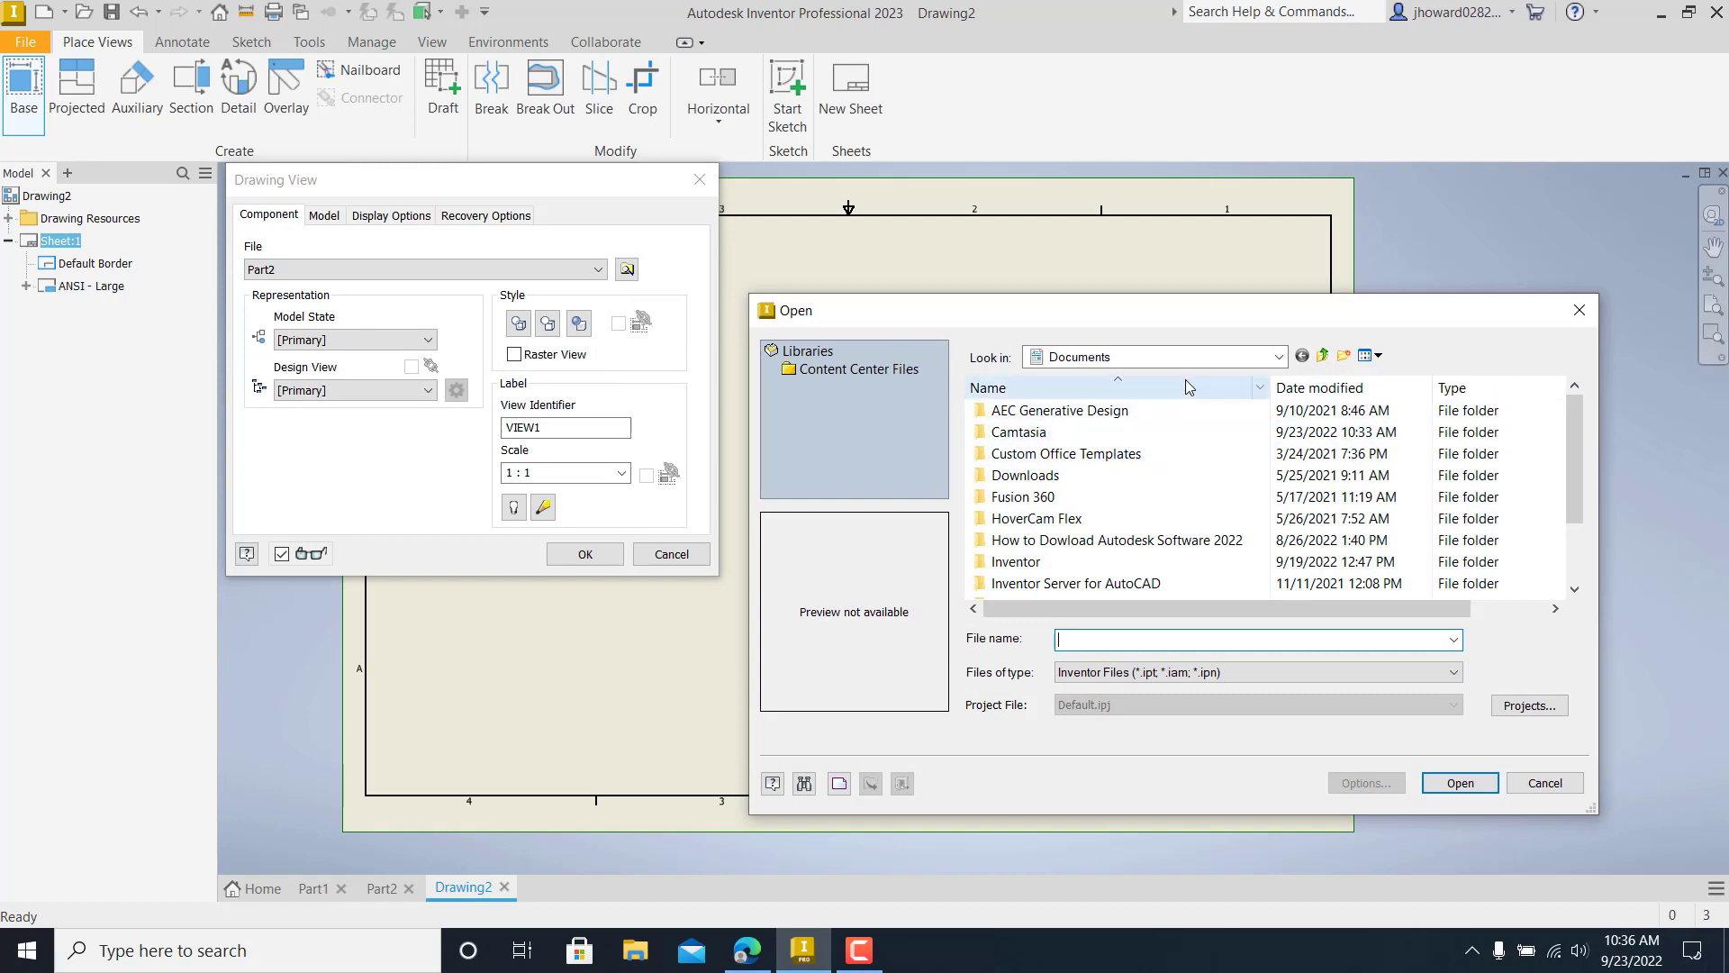
click(1171, 357)
scroll(1153, 451, up, 3)
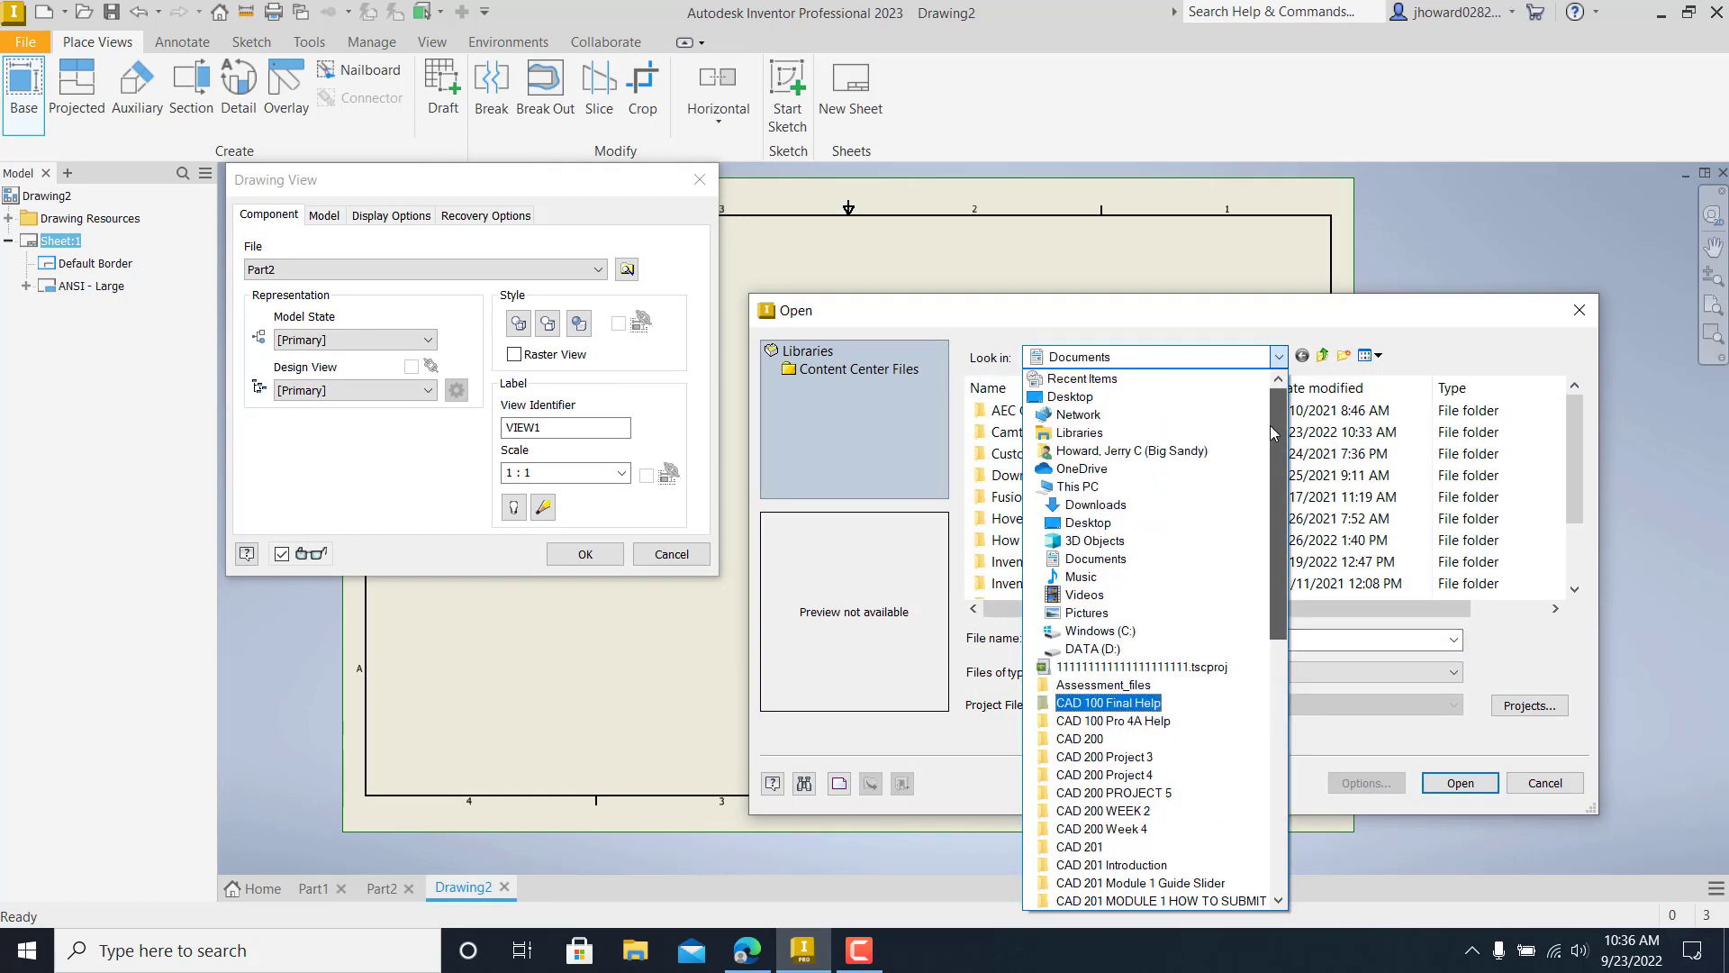
click(1150, 398)
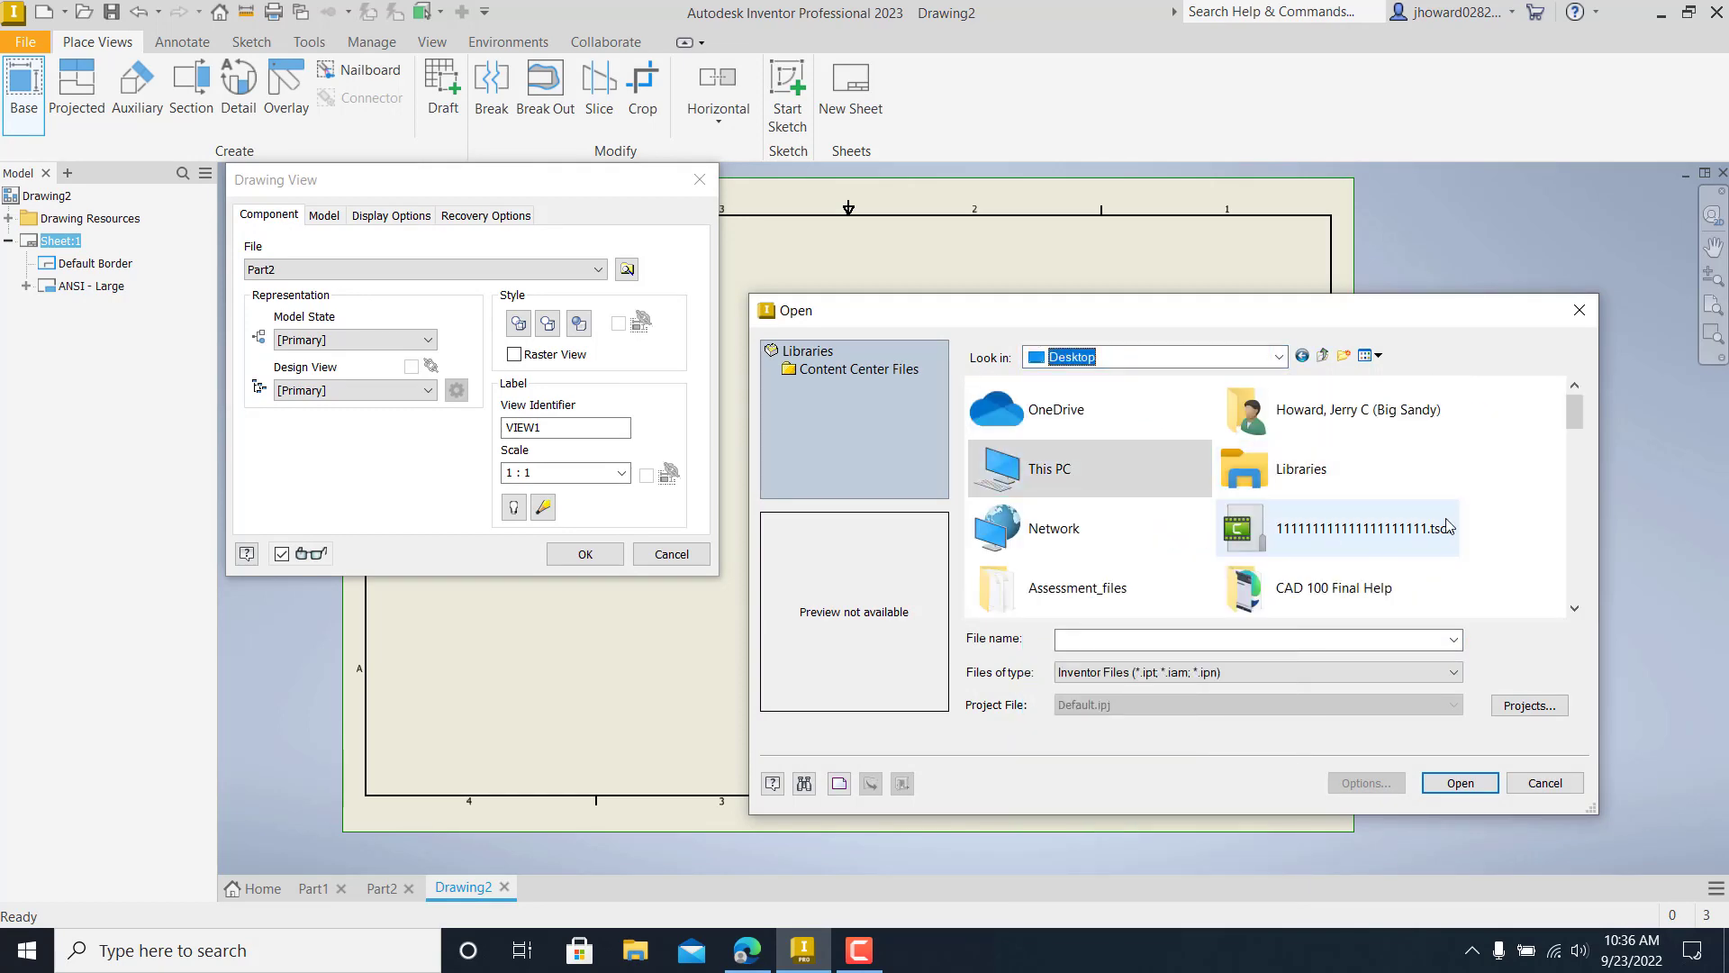
scroll(1446, 526, down, 5)
scroll(1446, 527, down, 5)
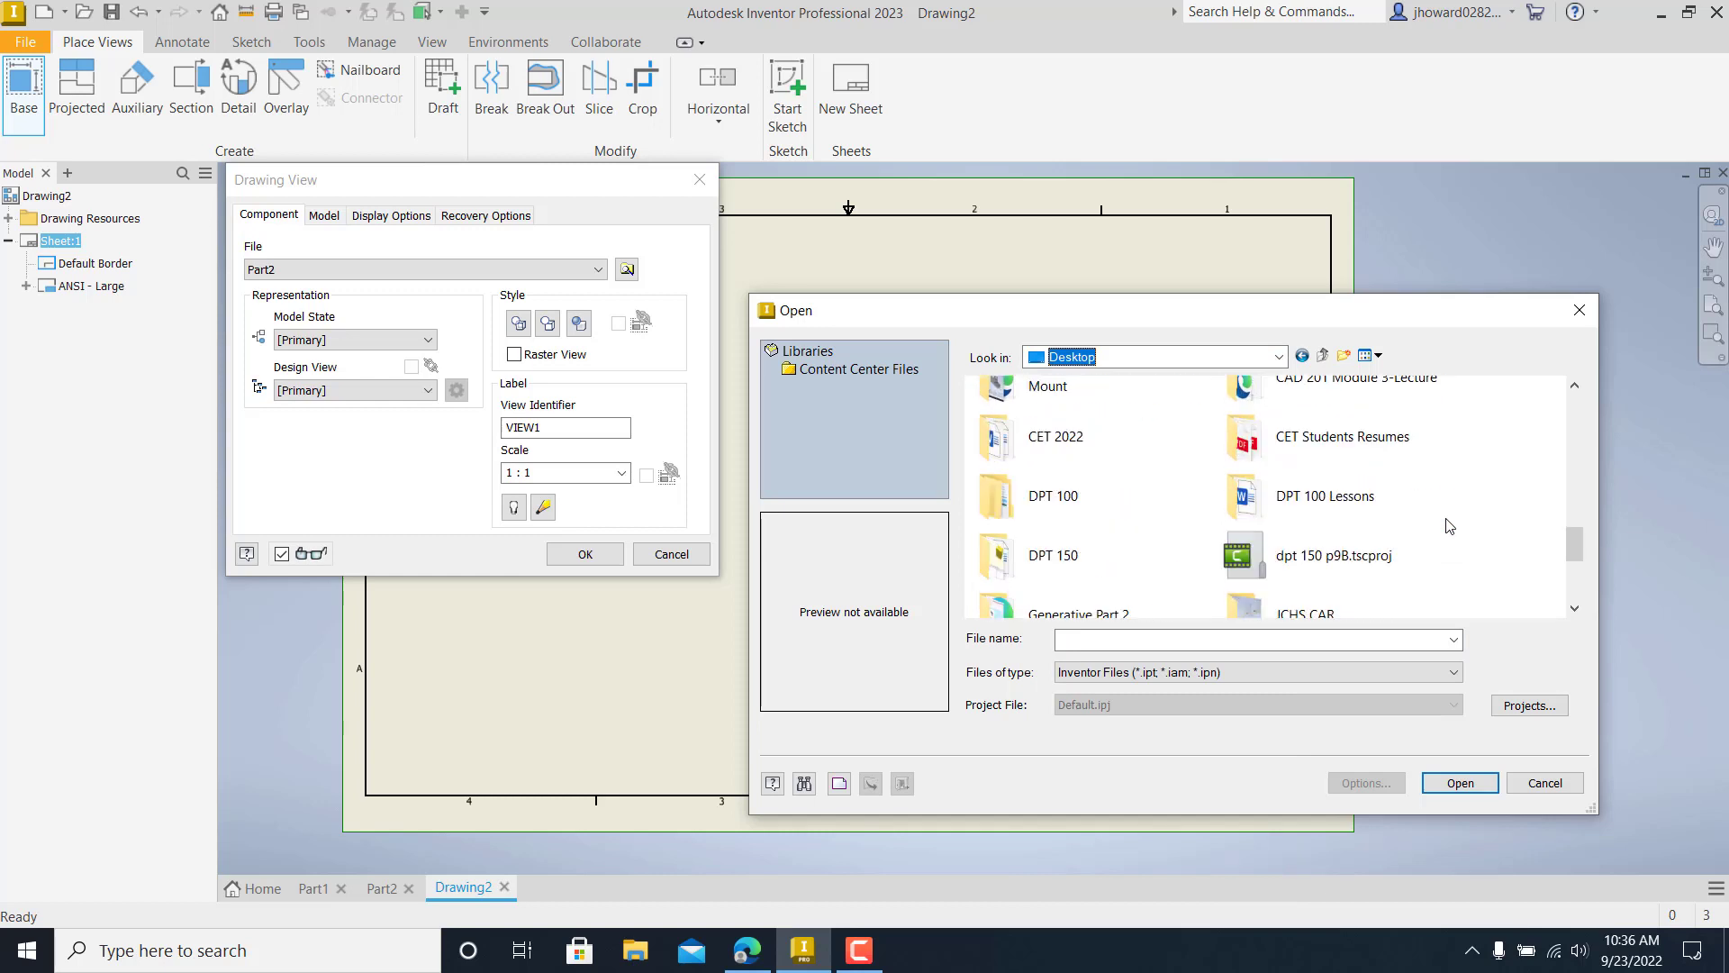
scroll(1445, 527, down, 1)
double_click(1304, 460)
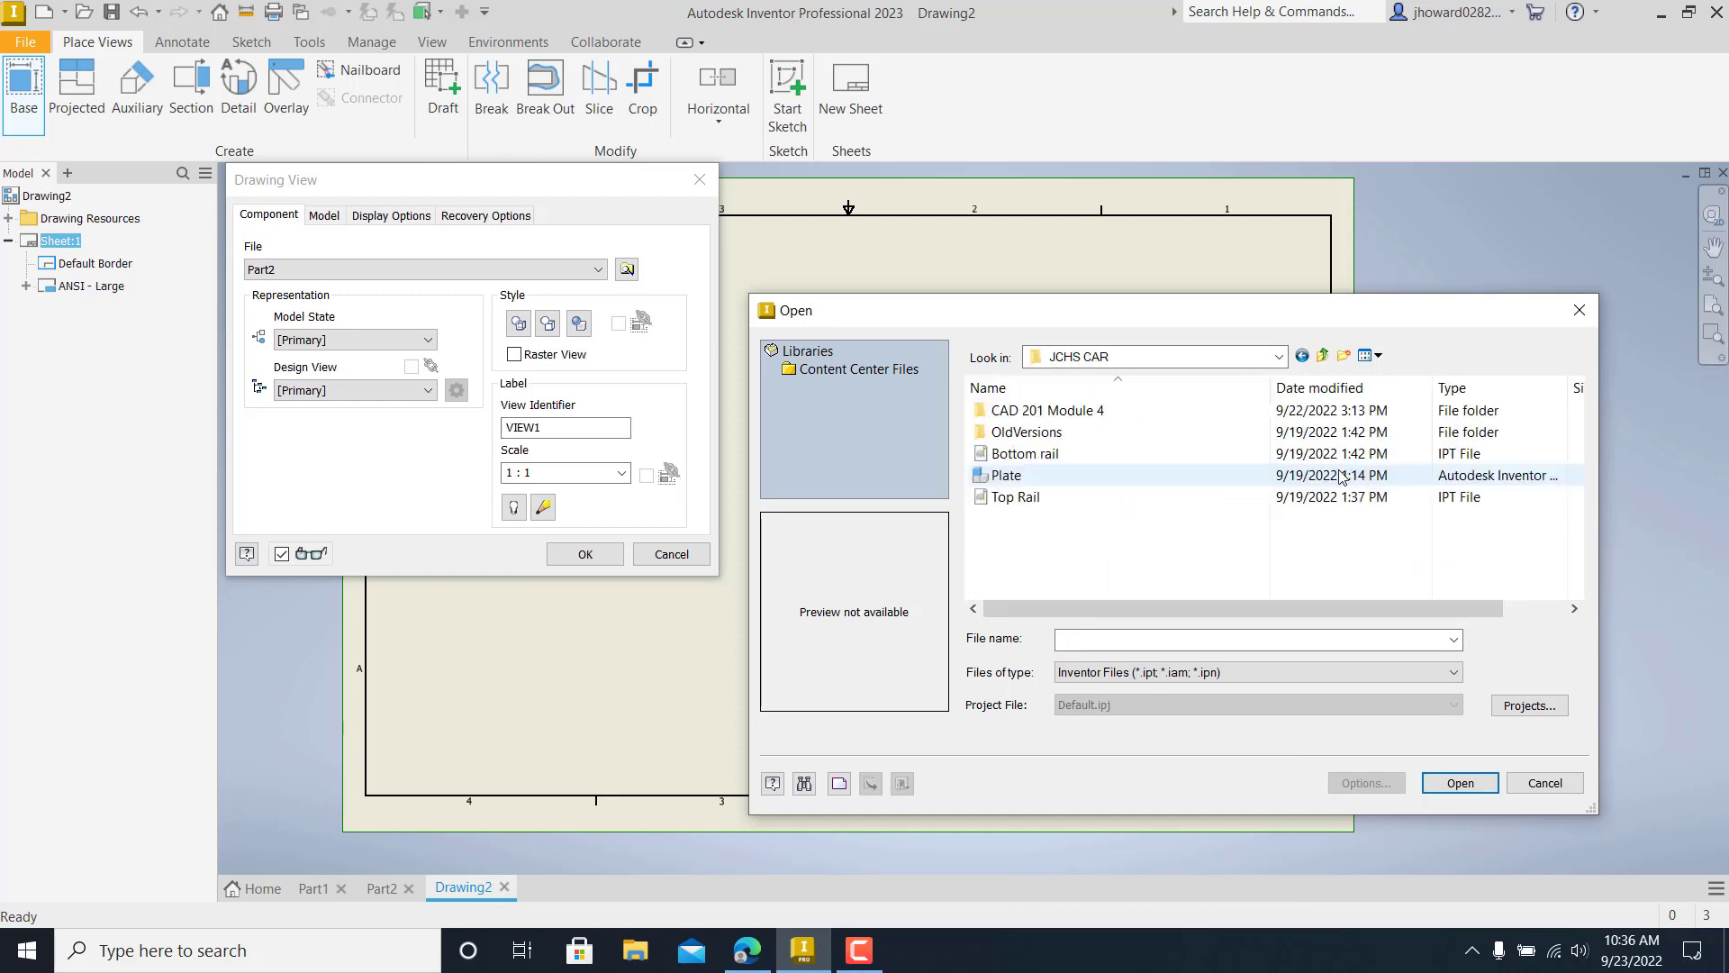
double_click(1047, 415)
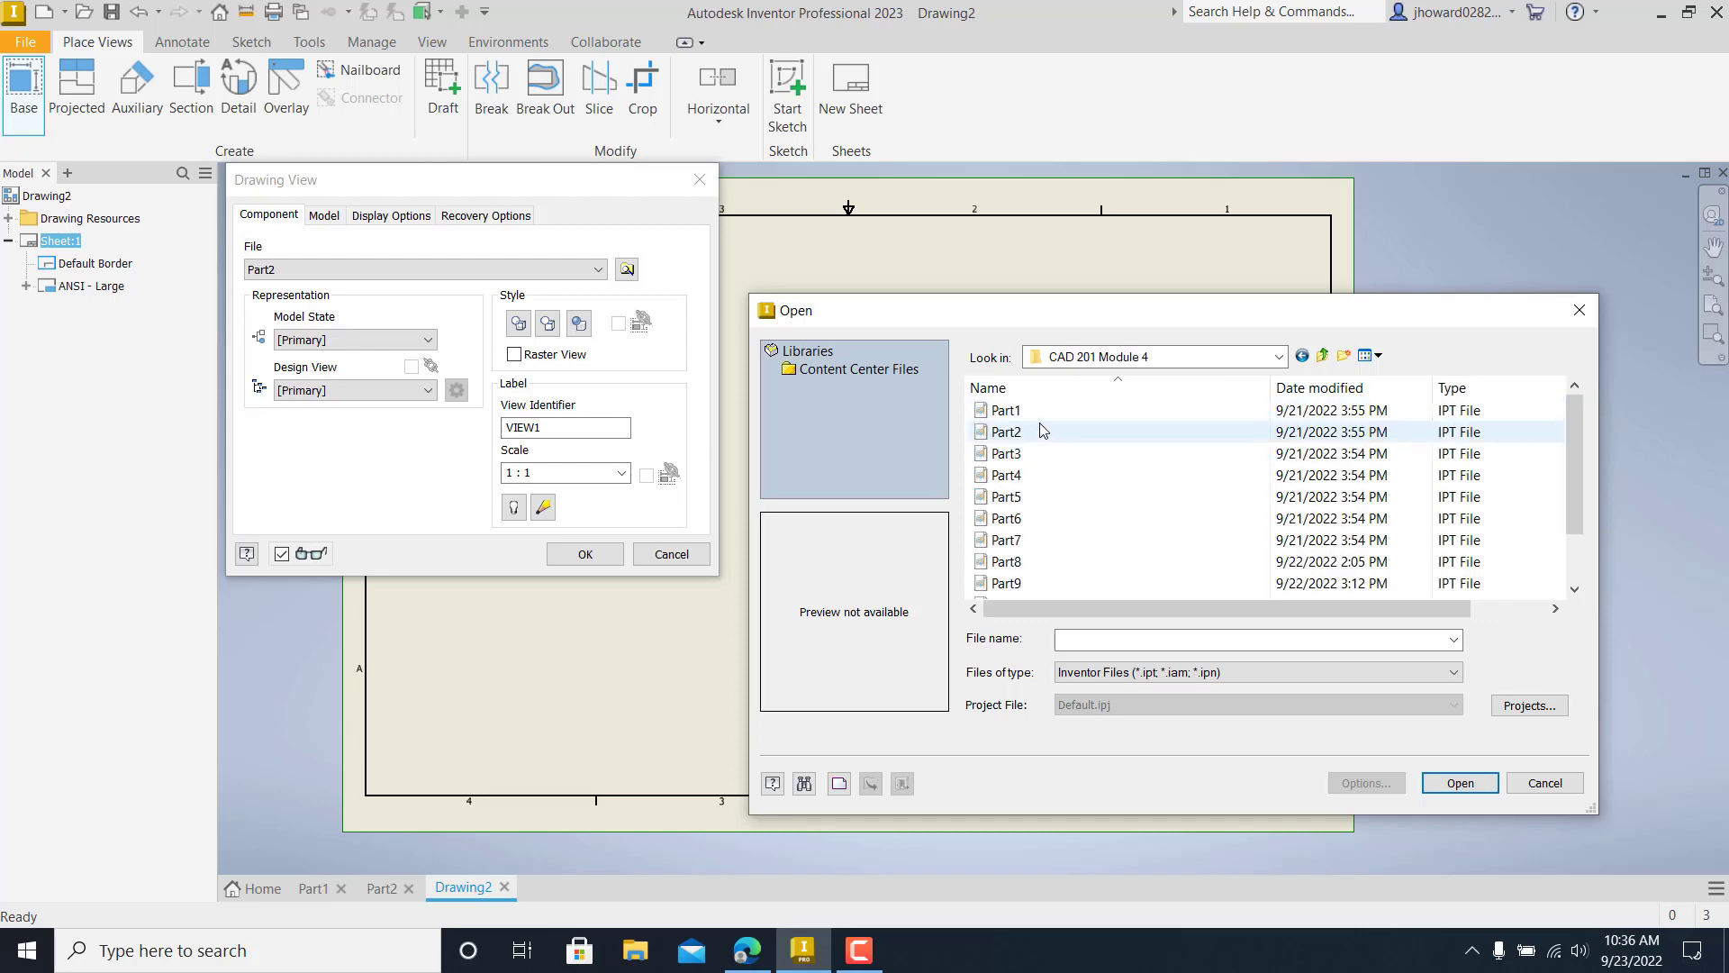
click(1042, 432)
click(1460, 783)
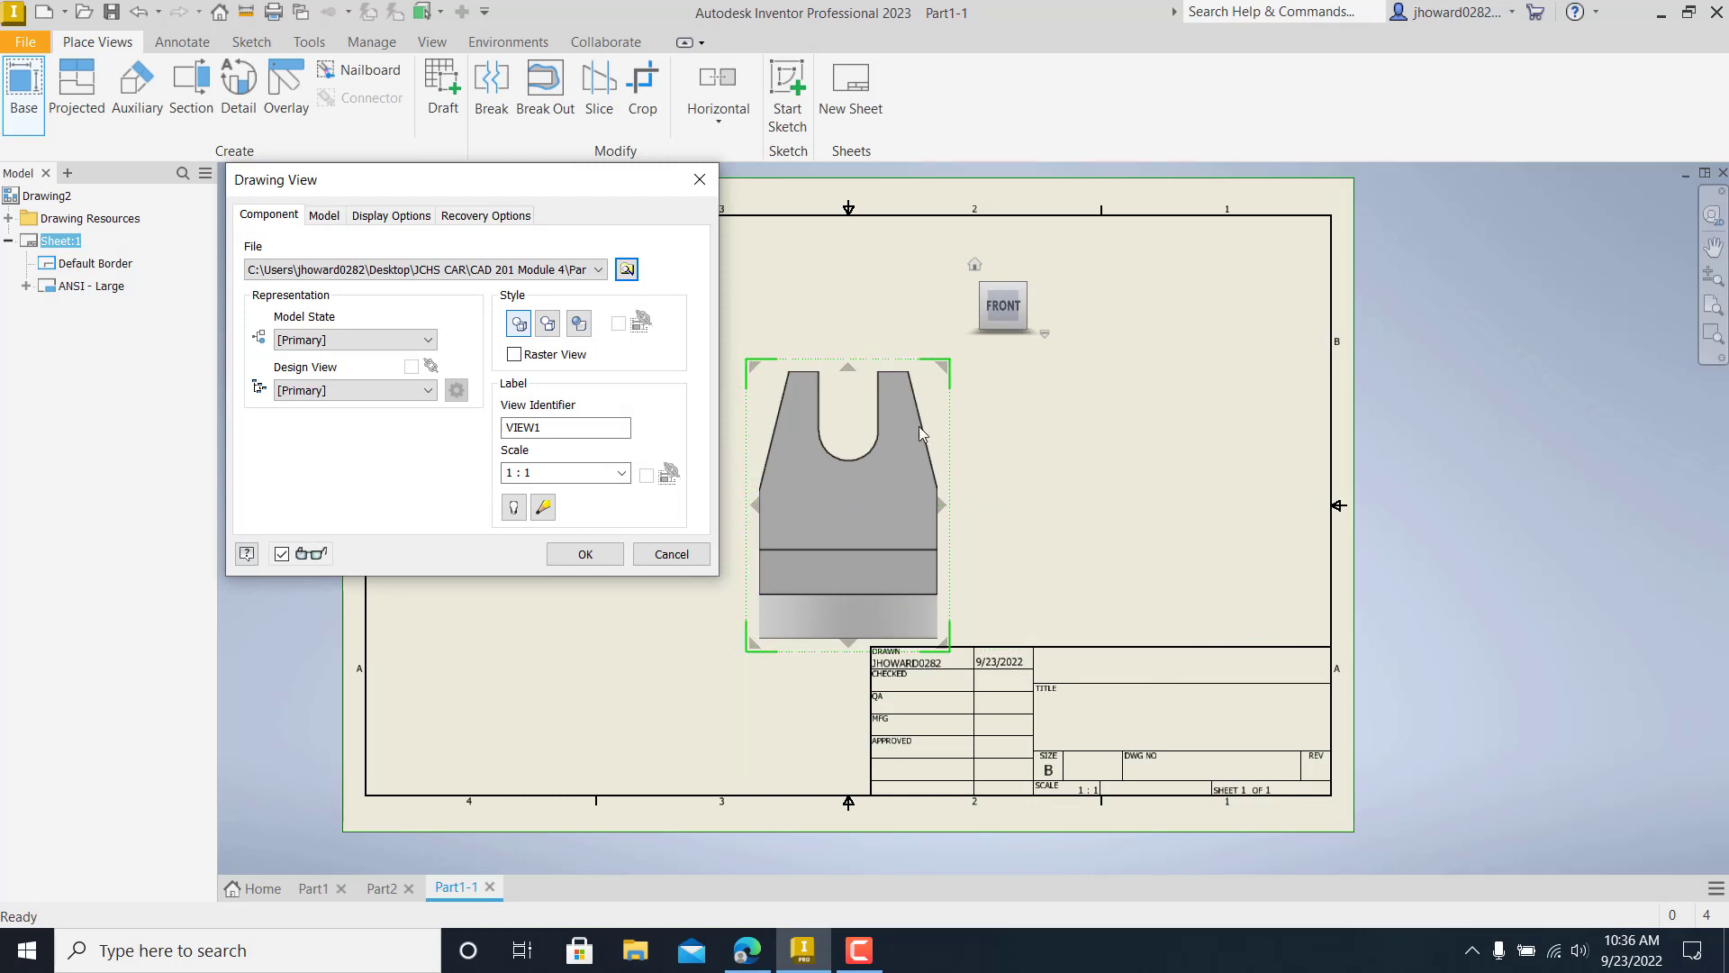
- Create the base view in the Right orientation at scale 1 / 2 and move it to the left half of the sheet
click(1041, 307)
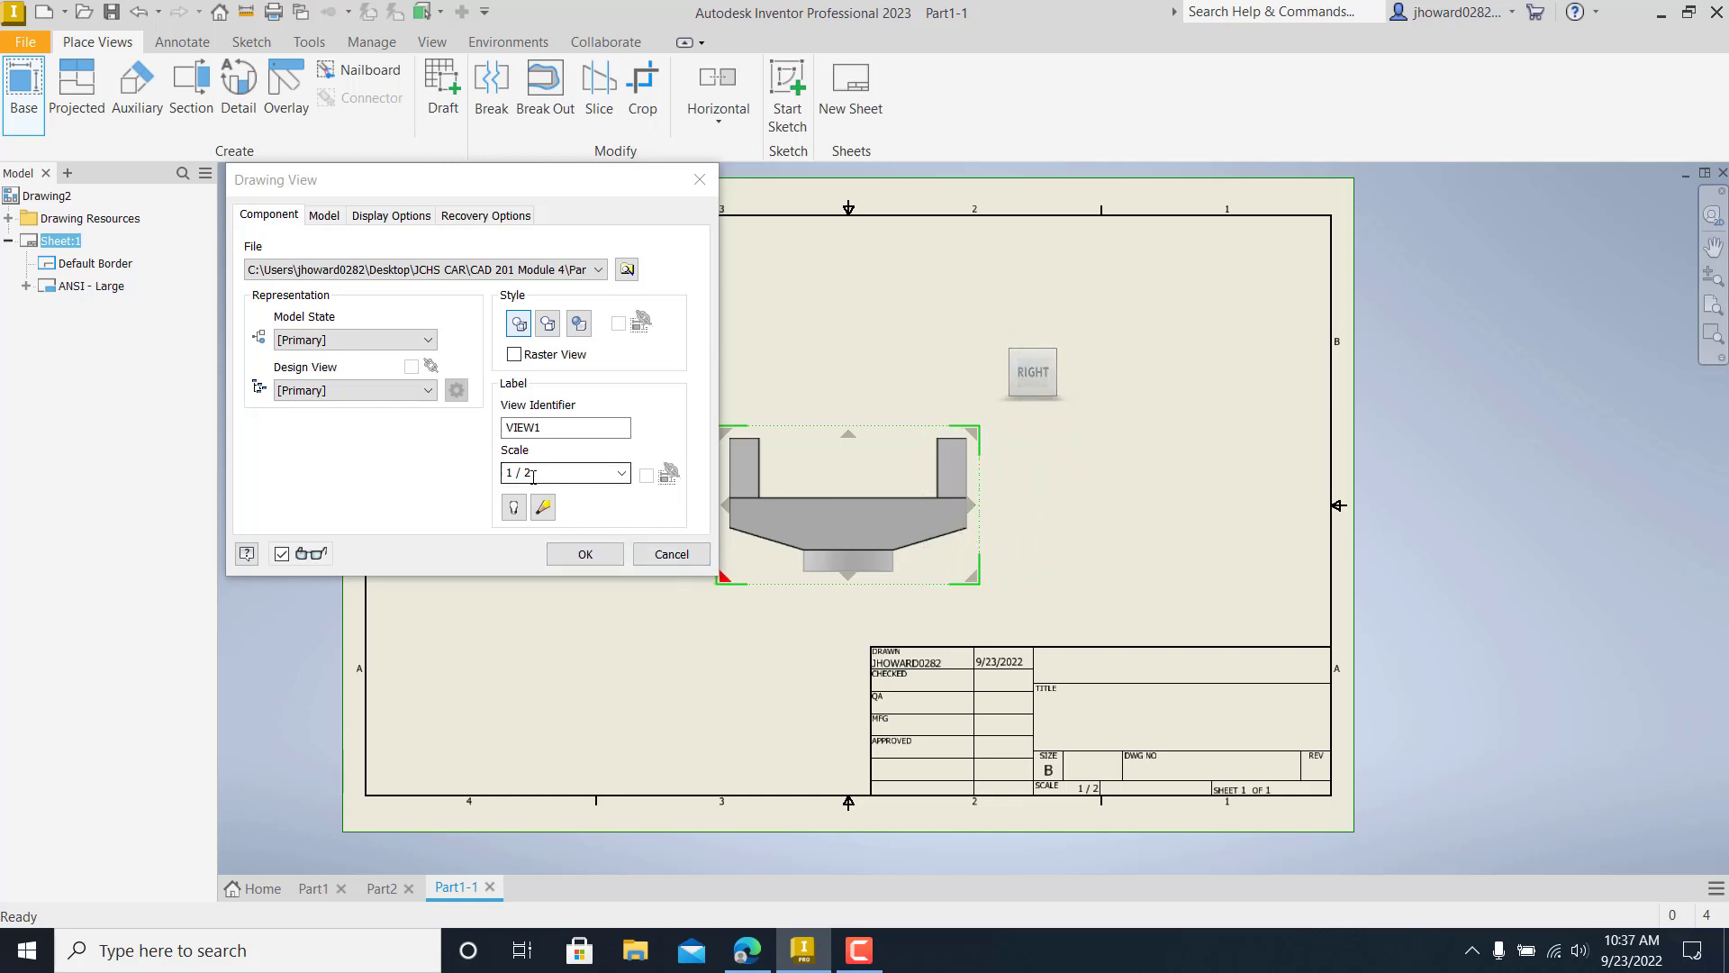
click(586, 555)
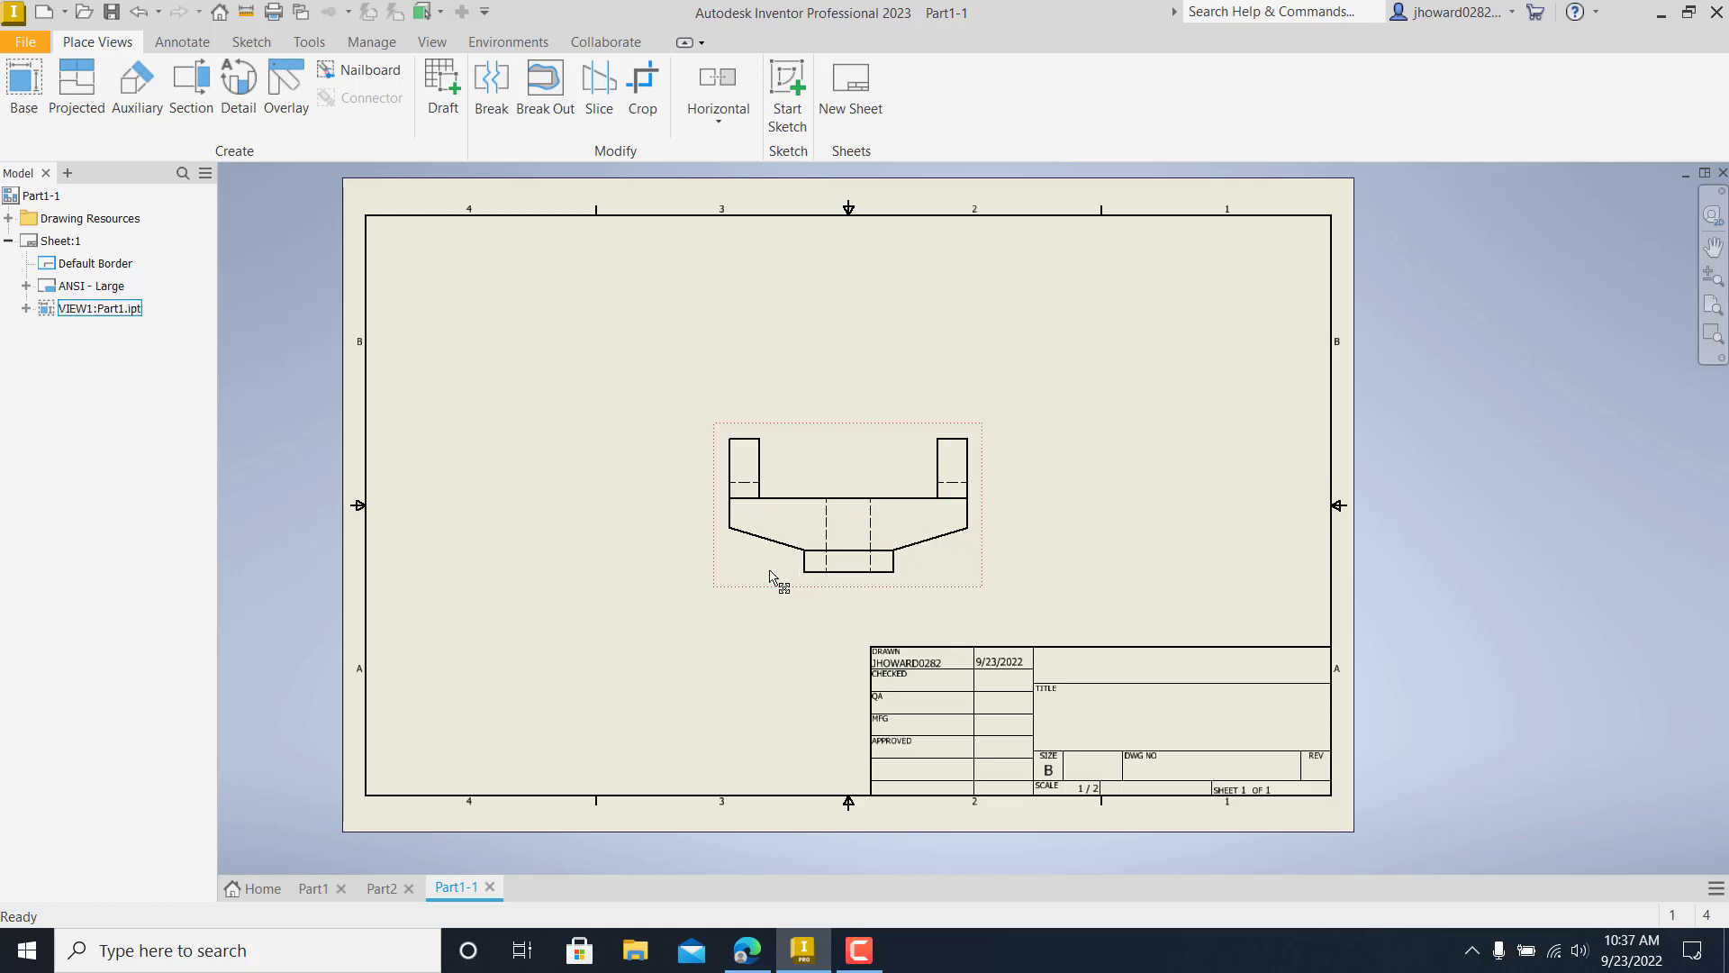
drag(757, 589, 539, 611)
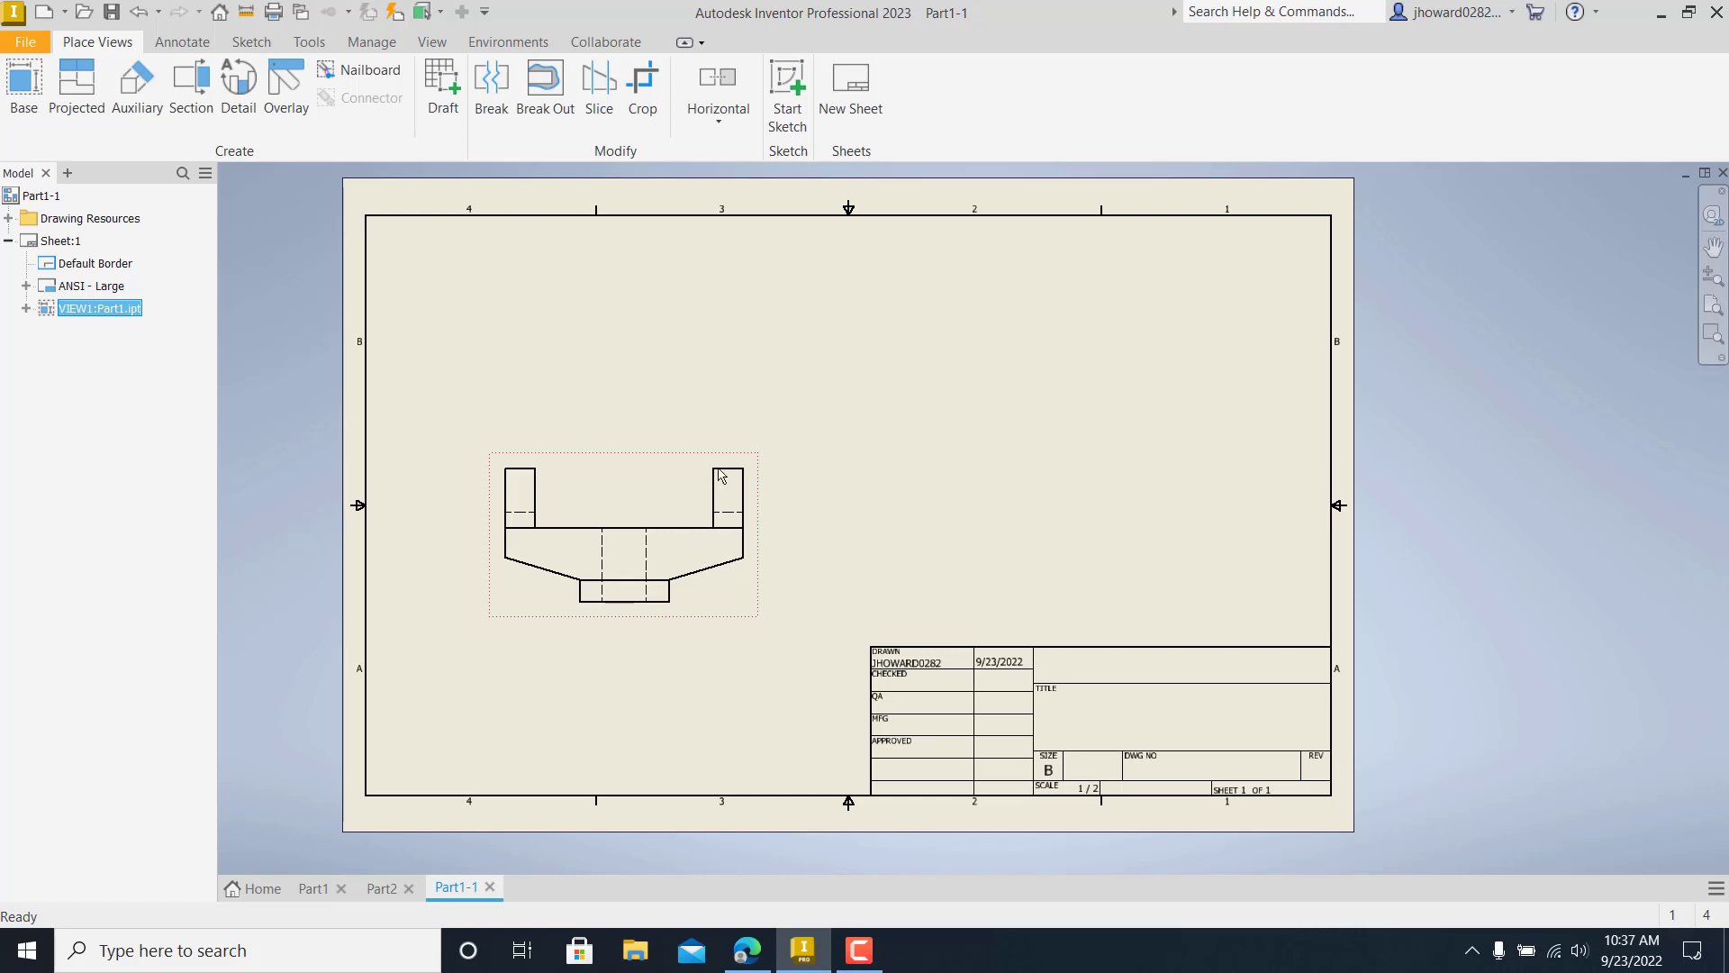
drag(664, 461, 641, 450)
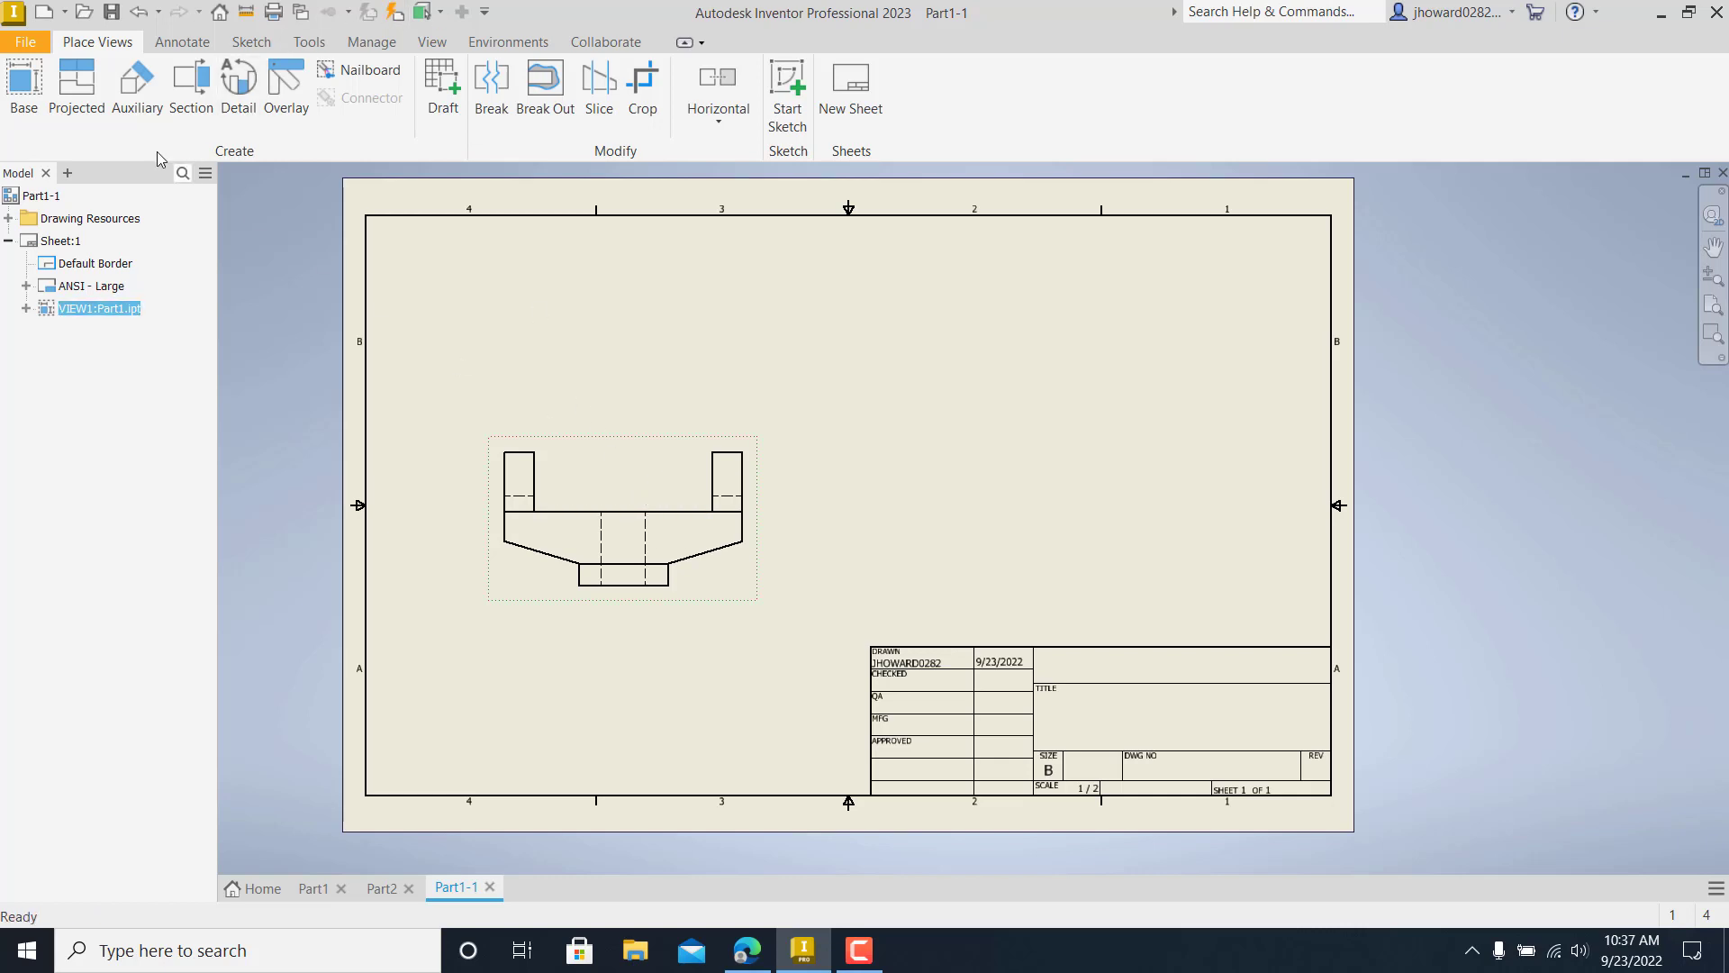
- Create a projected side view of the base view, placed to its right above the title block
click(76, 90)
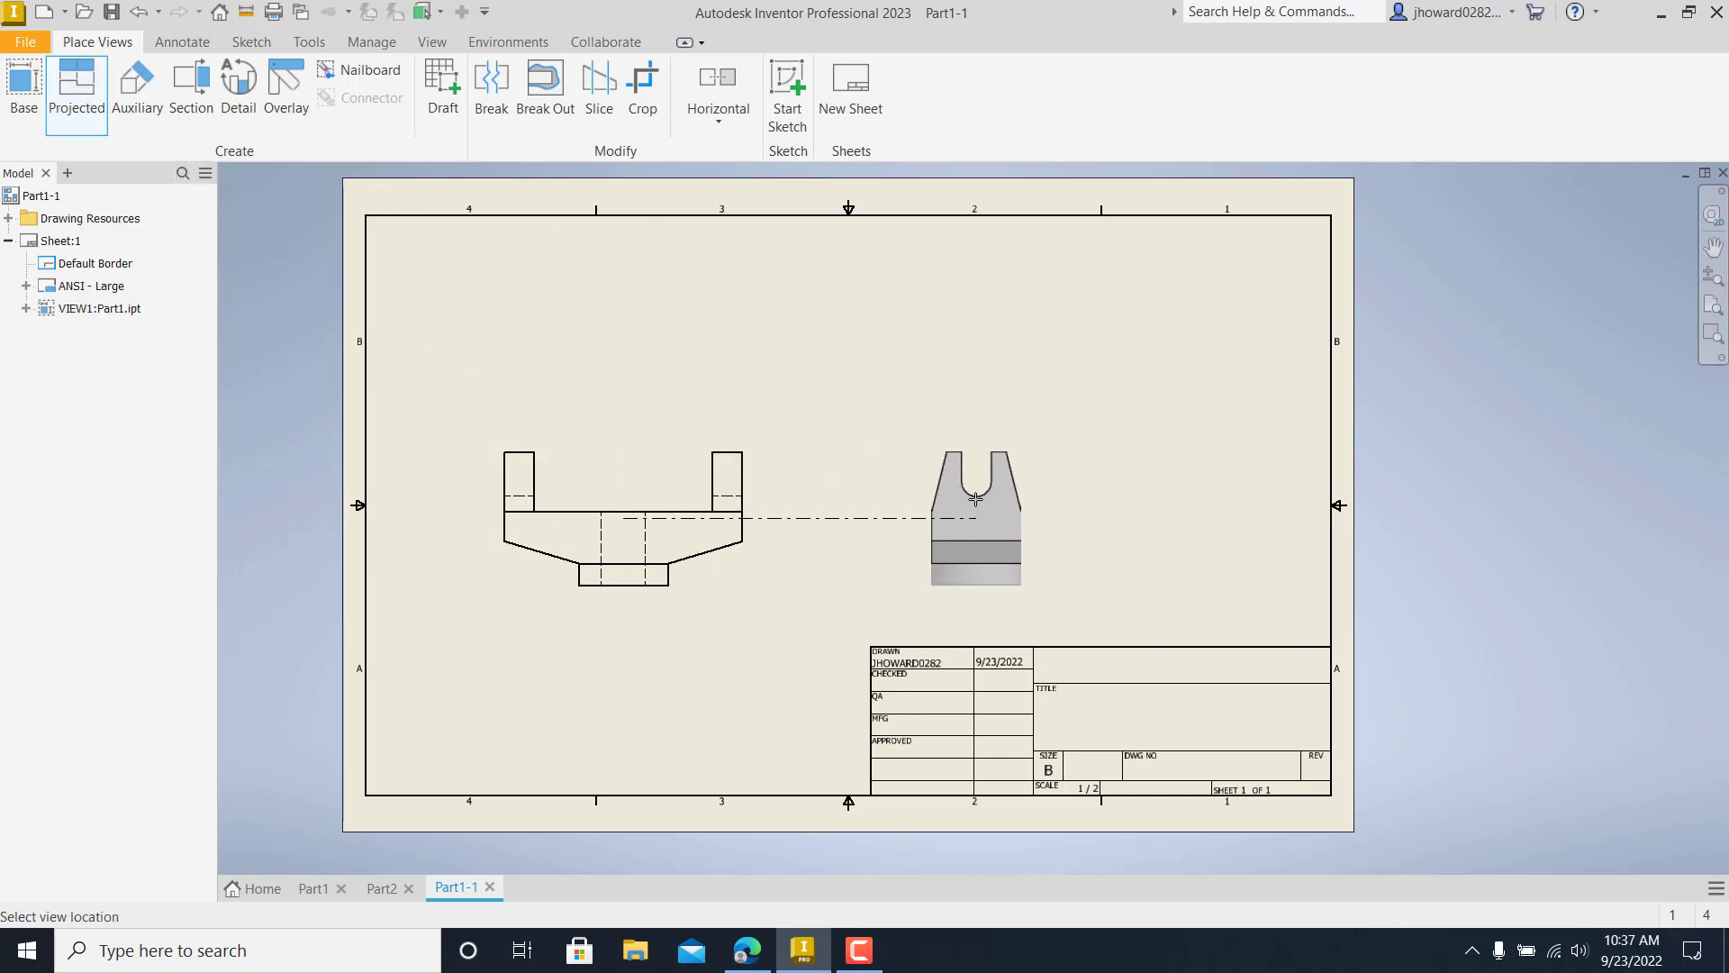
click(976, 499)
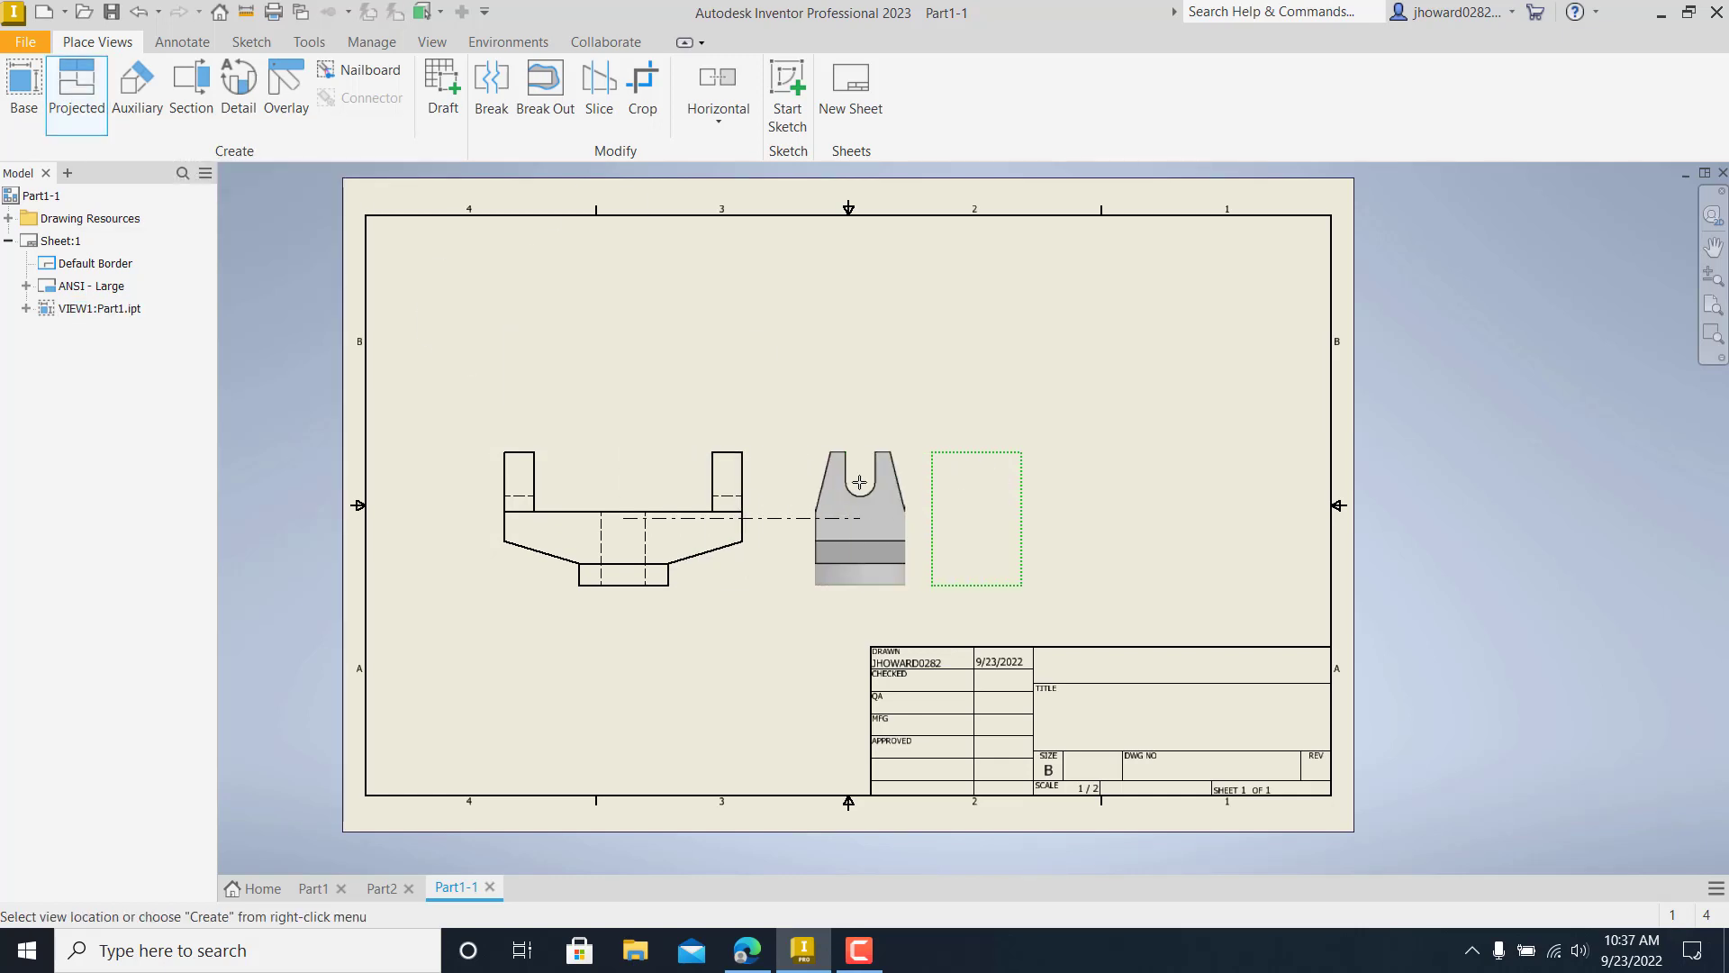
right_click(973, 484)
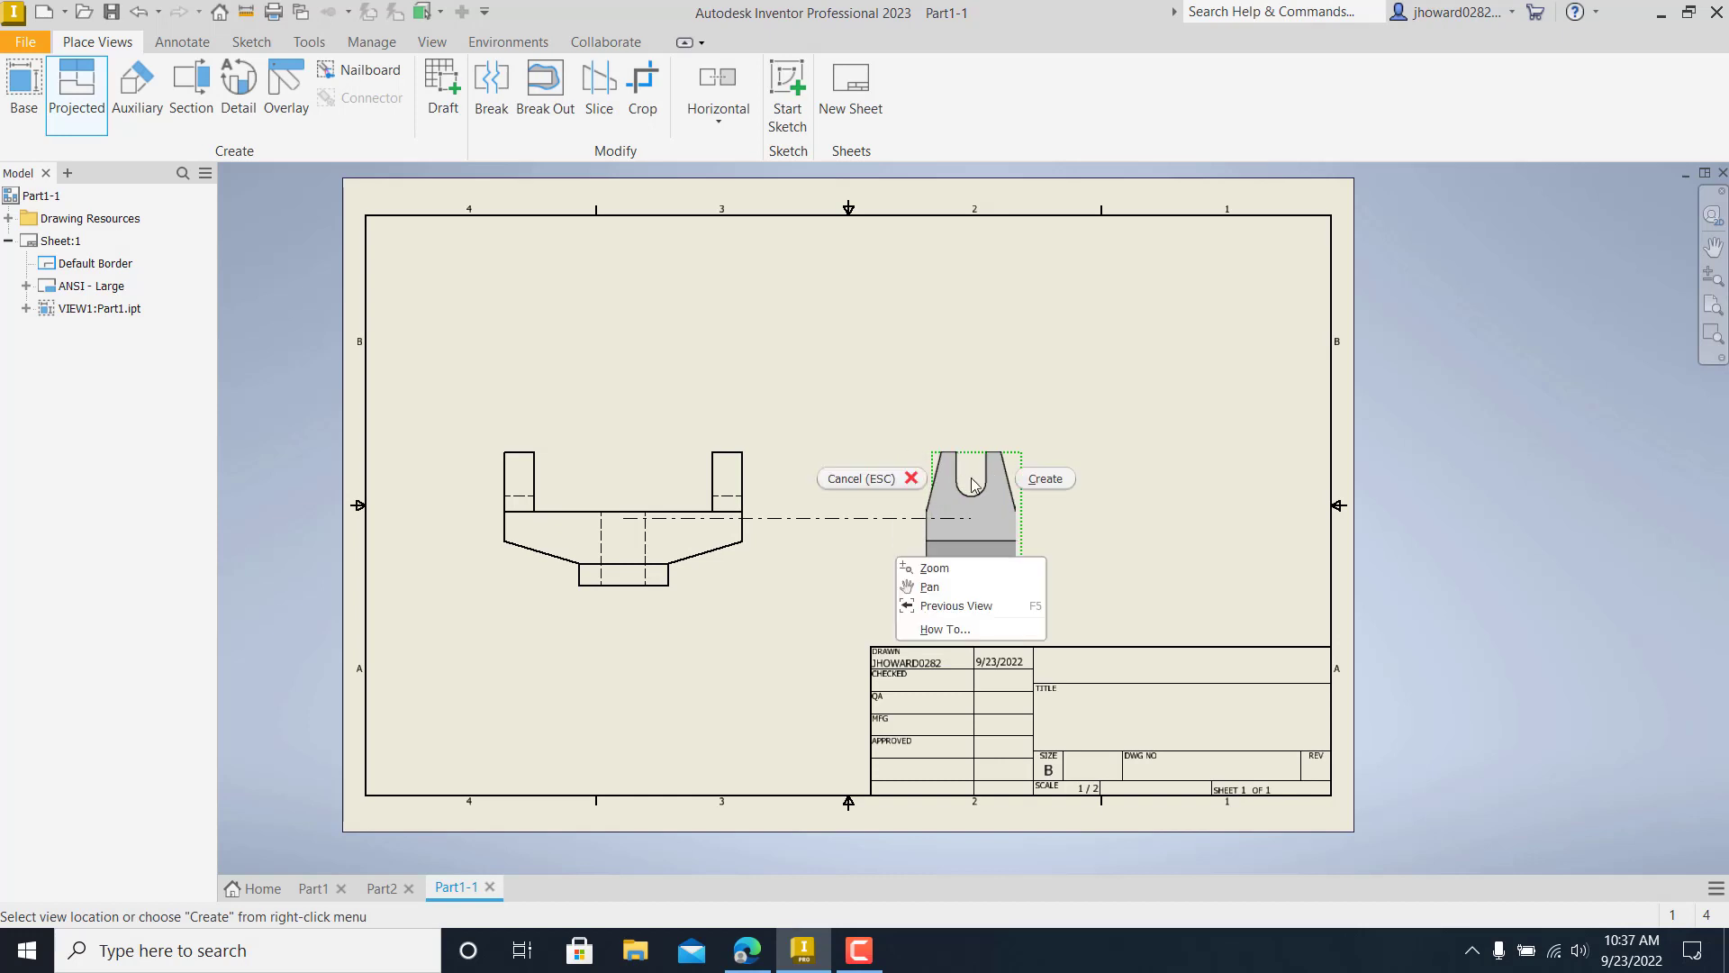
click(1045, 478)
- Create a projected top view of the base view, placed directly above it
click(649, 441)
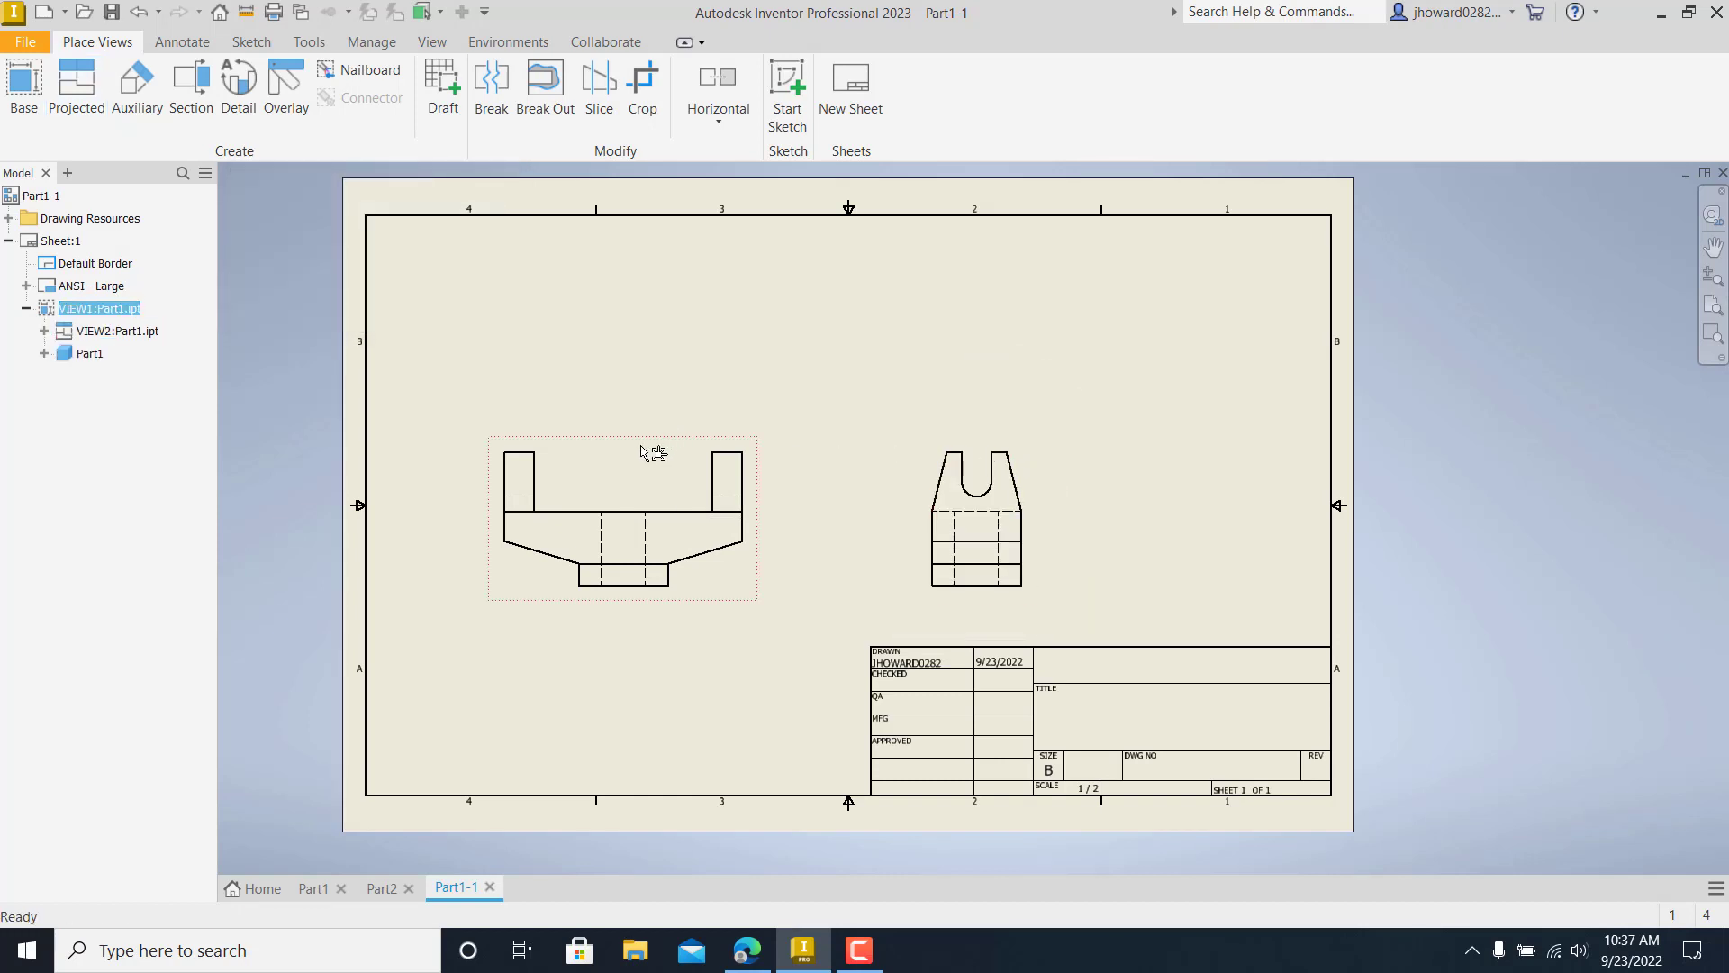
click(78, 95)
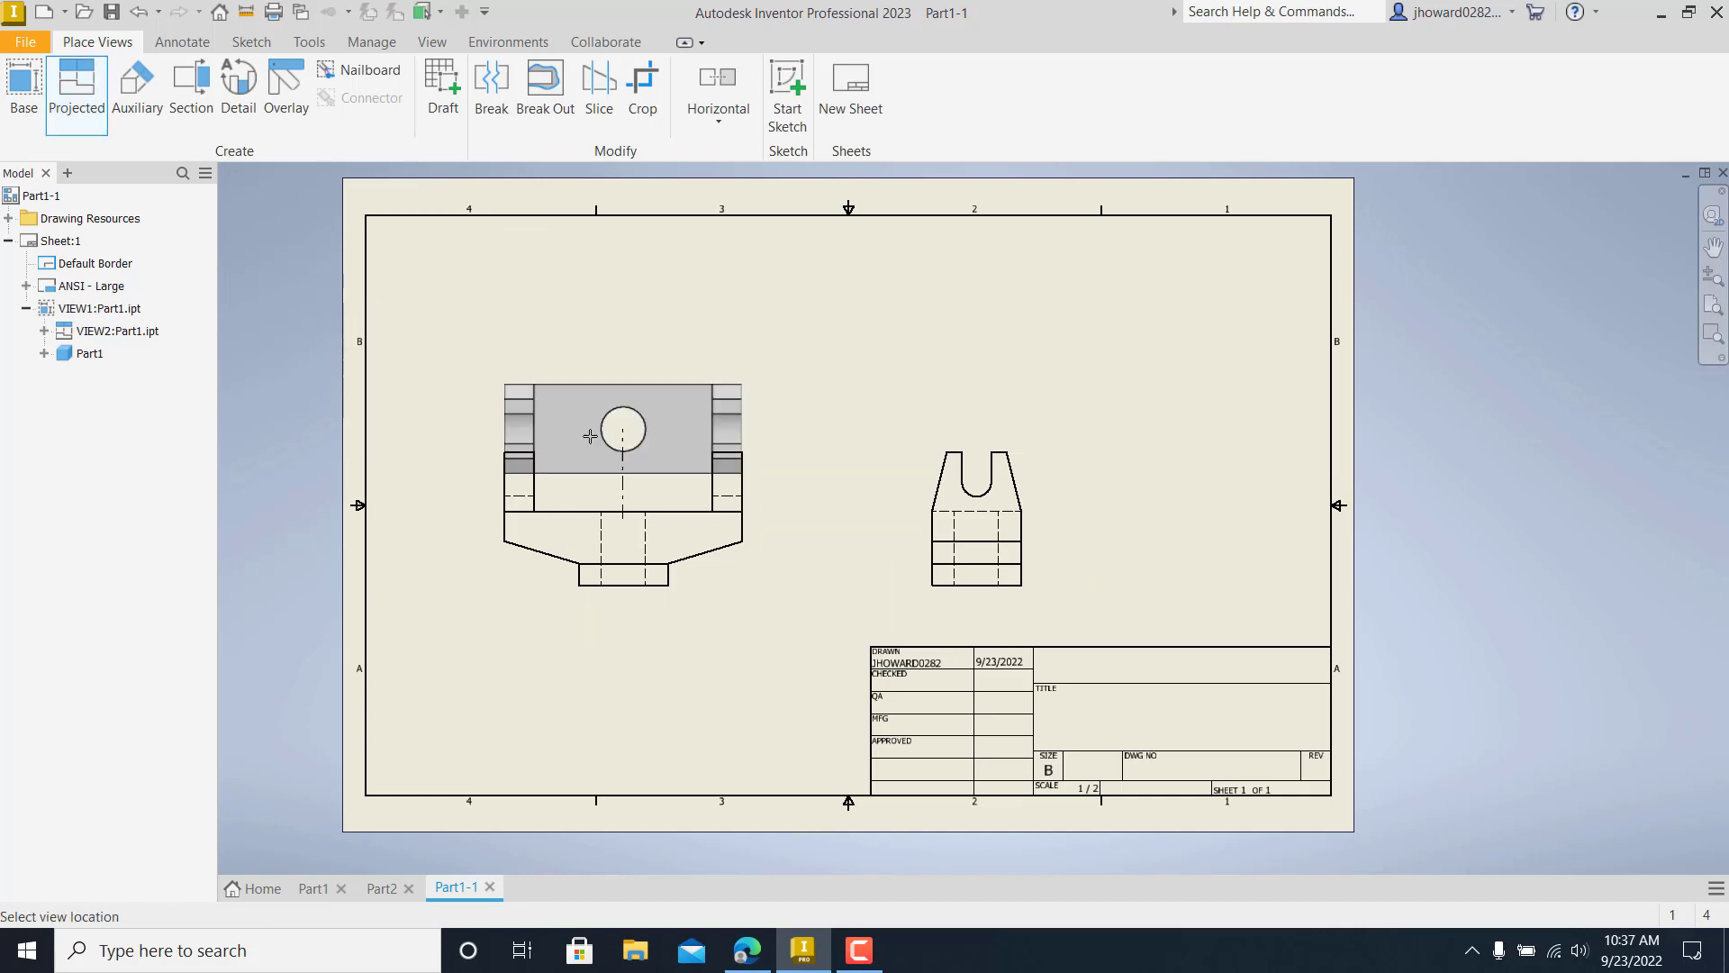
click(616, 329)
right_click(615, 329)
click(685, 321)
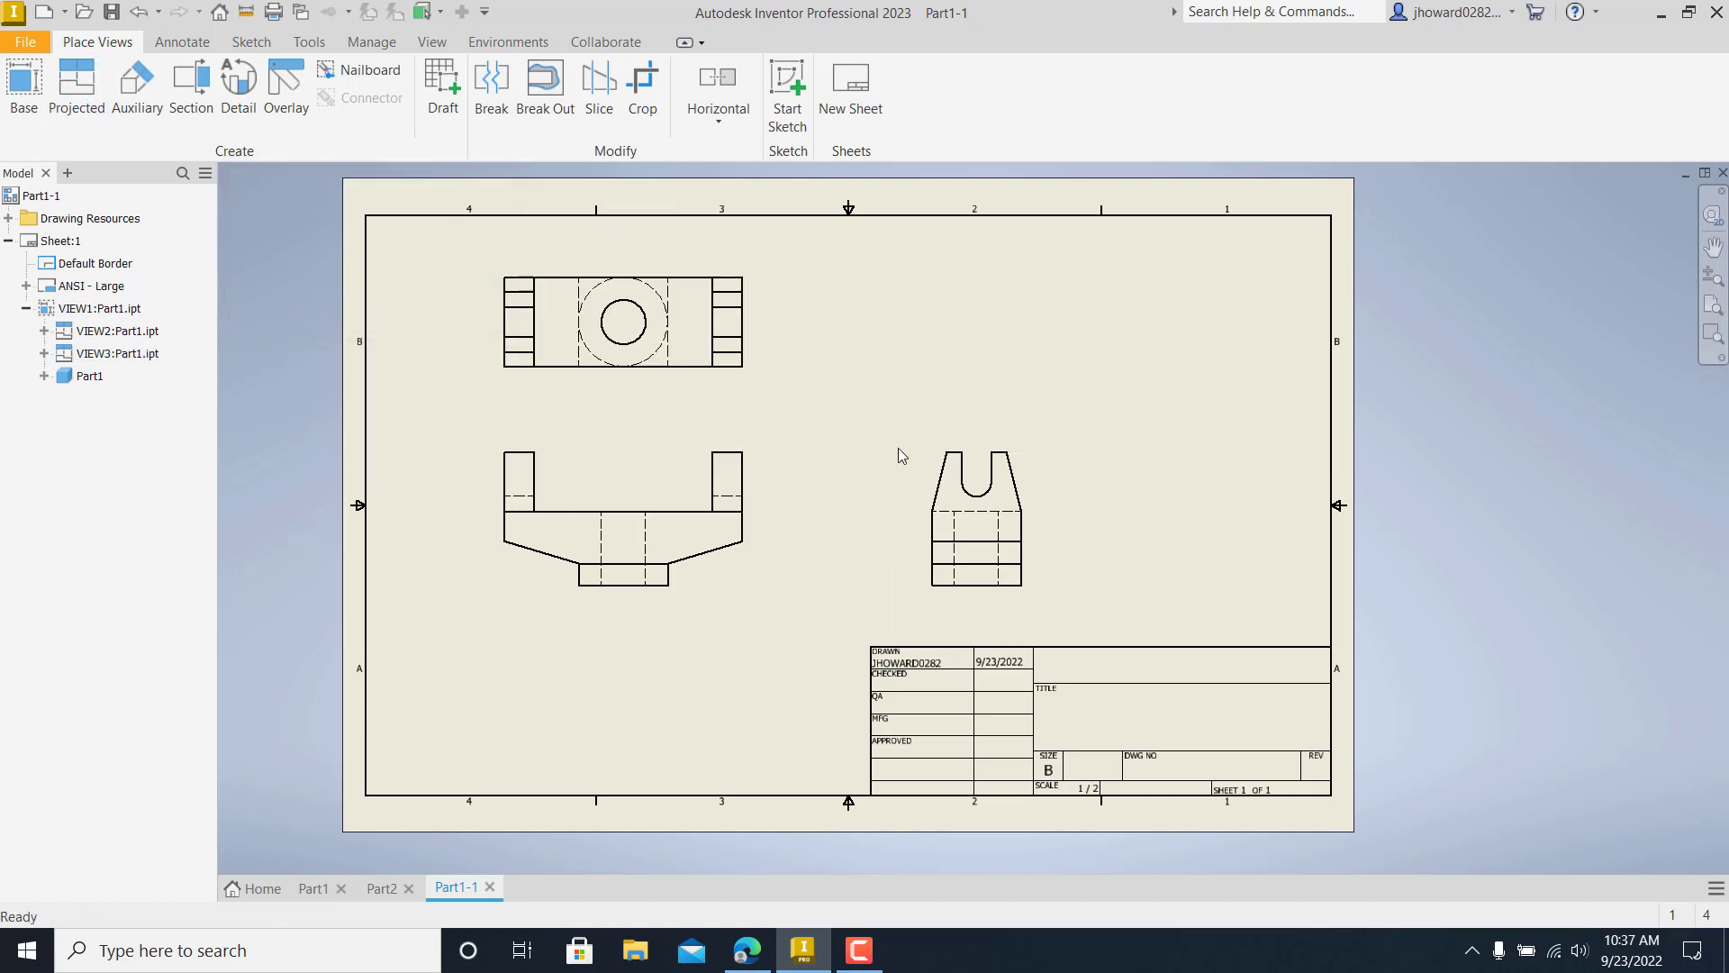
- Start another base view, decline replacing Part1.ipt, and cancel saving the unsaved Part2 model
click(25, 90)
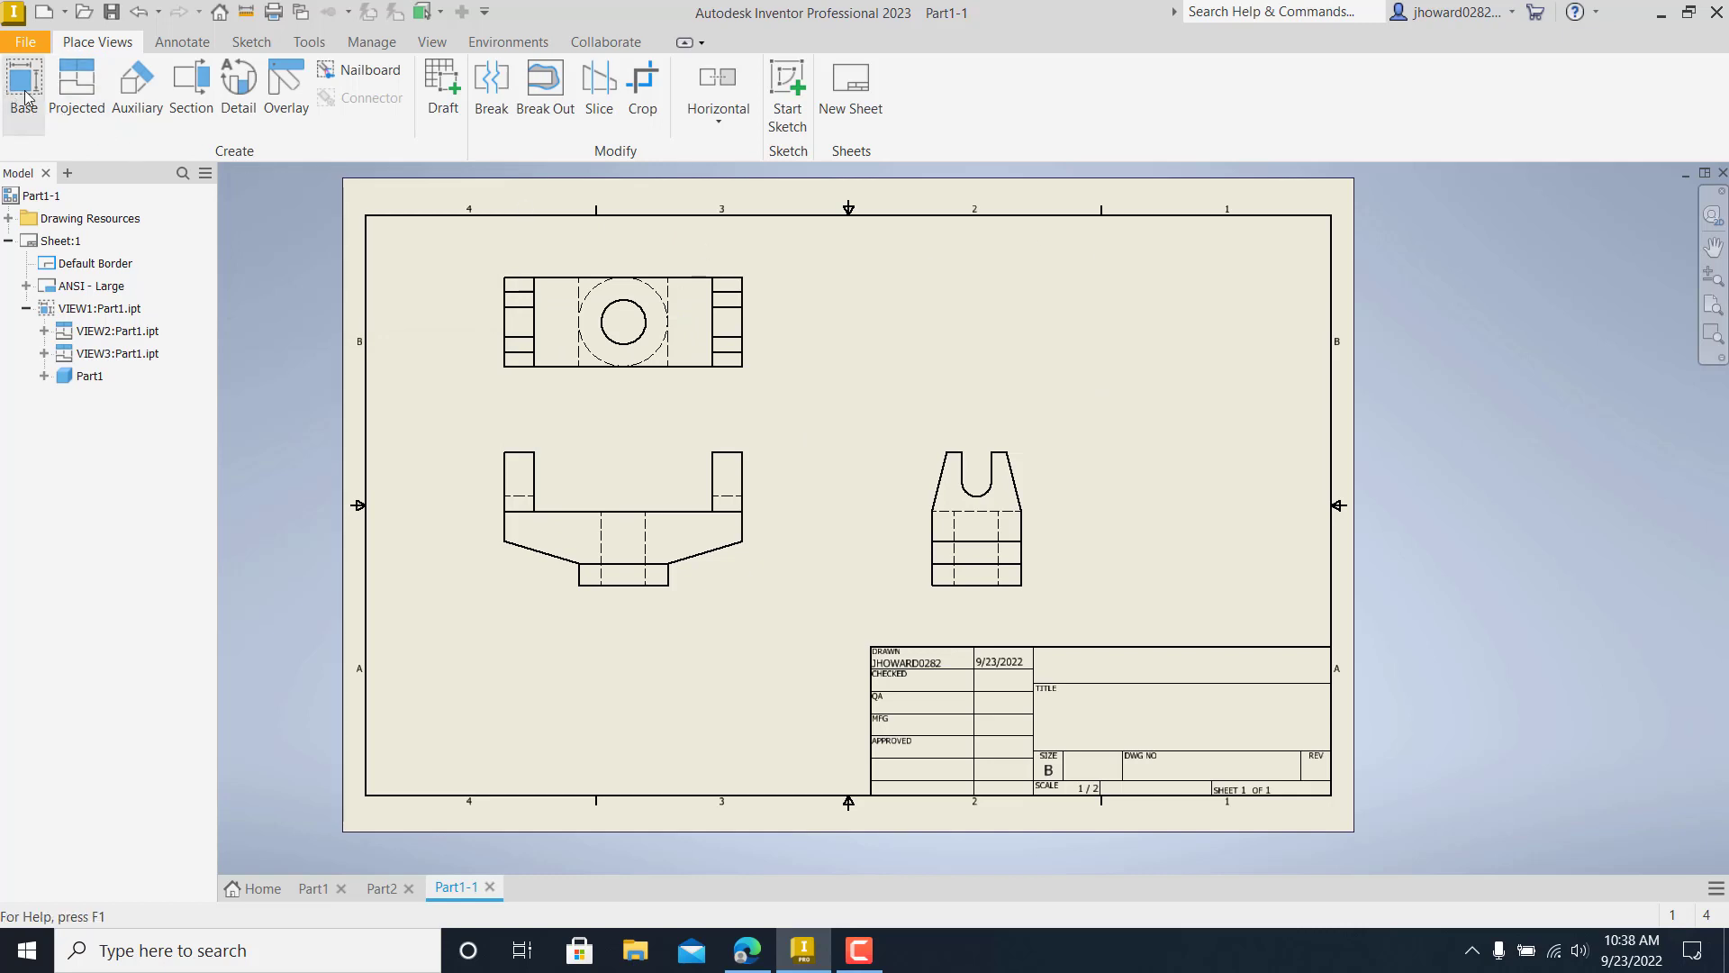
click(541, 441)
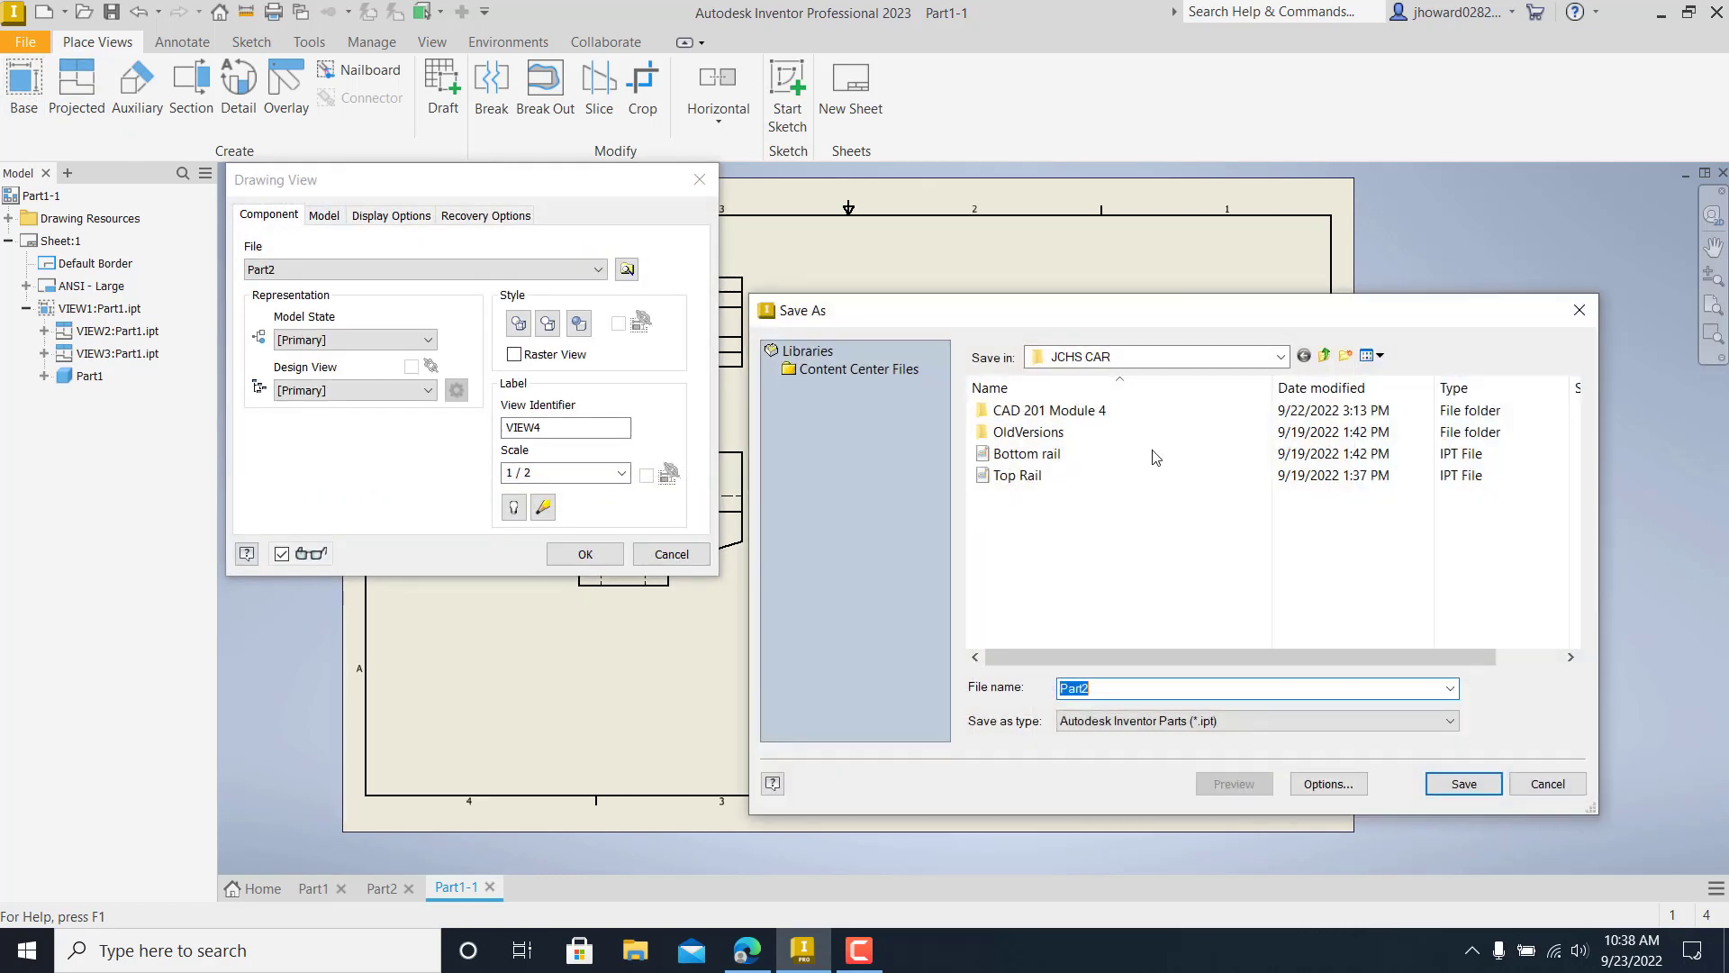
double_click(1023, 412)
click(1023, 411)
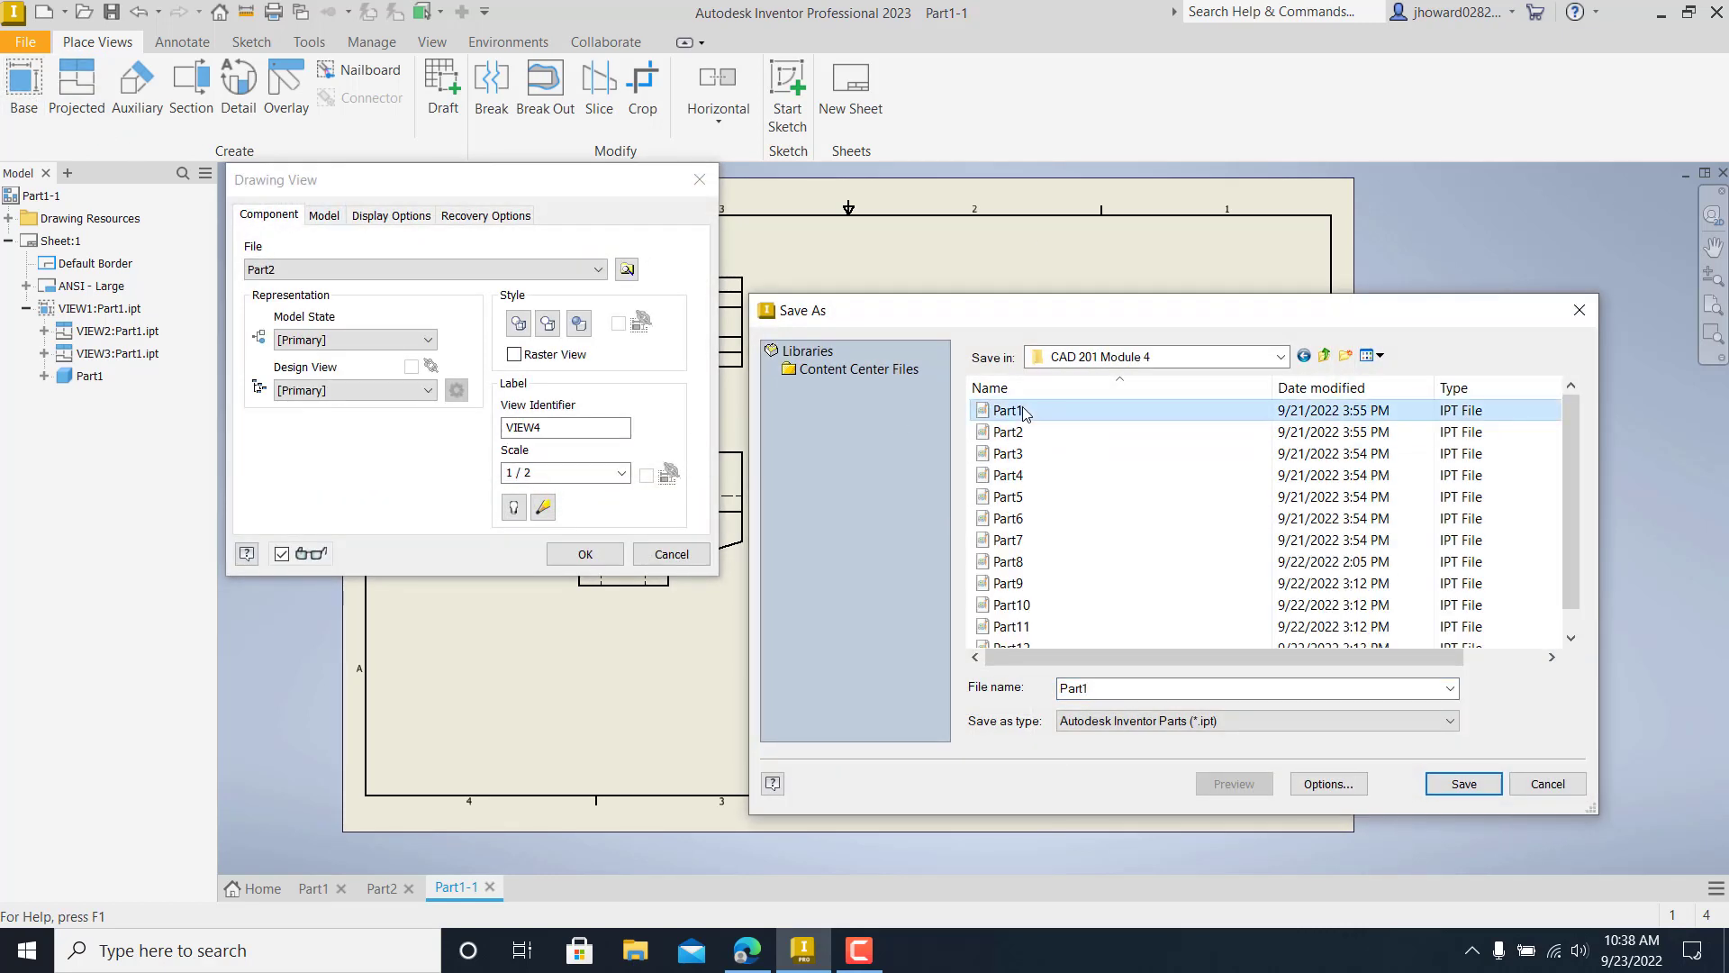
click(1446, 778)
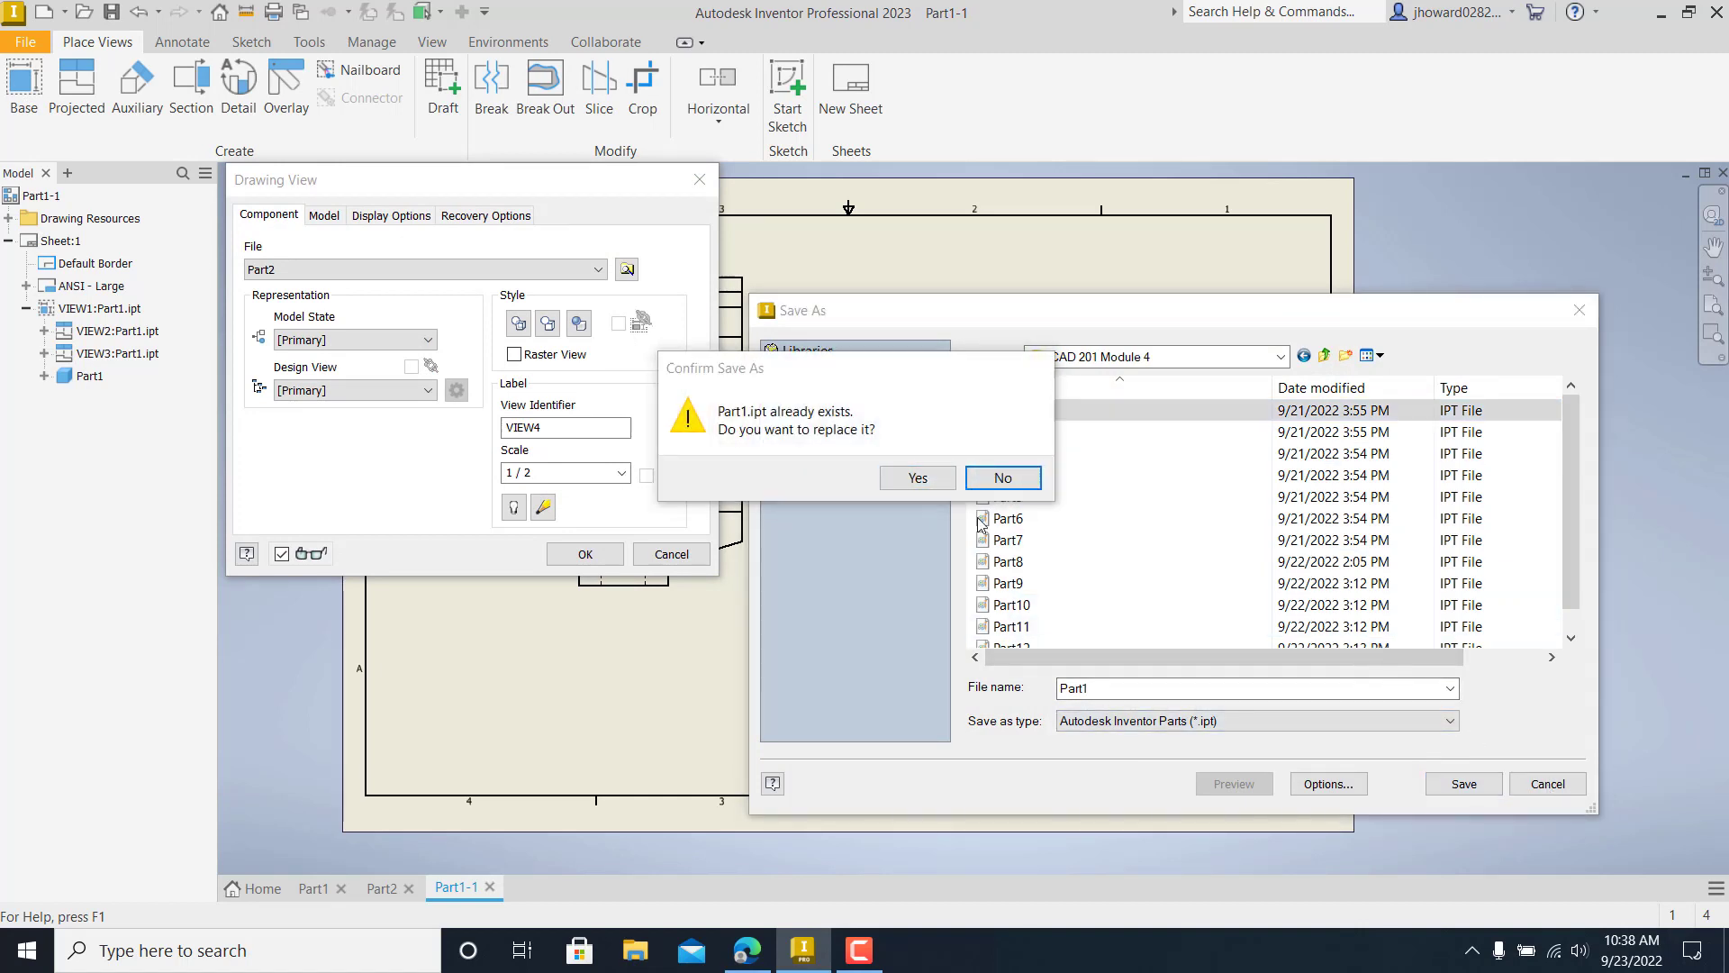
click(1001, 477)
click(1547, 784)
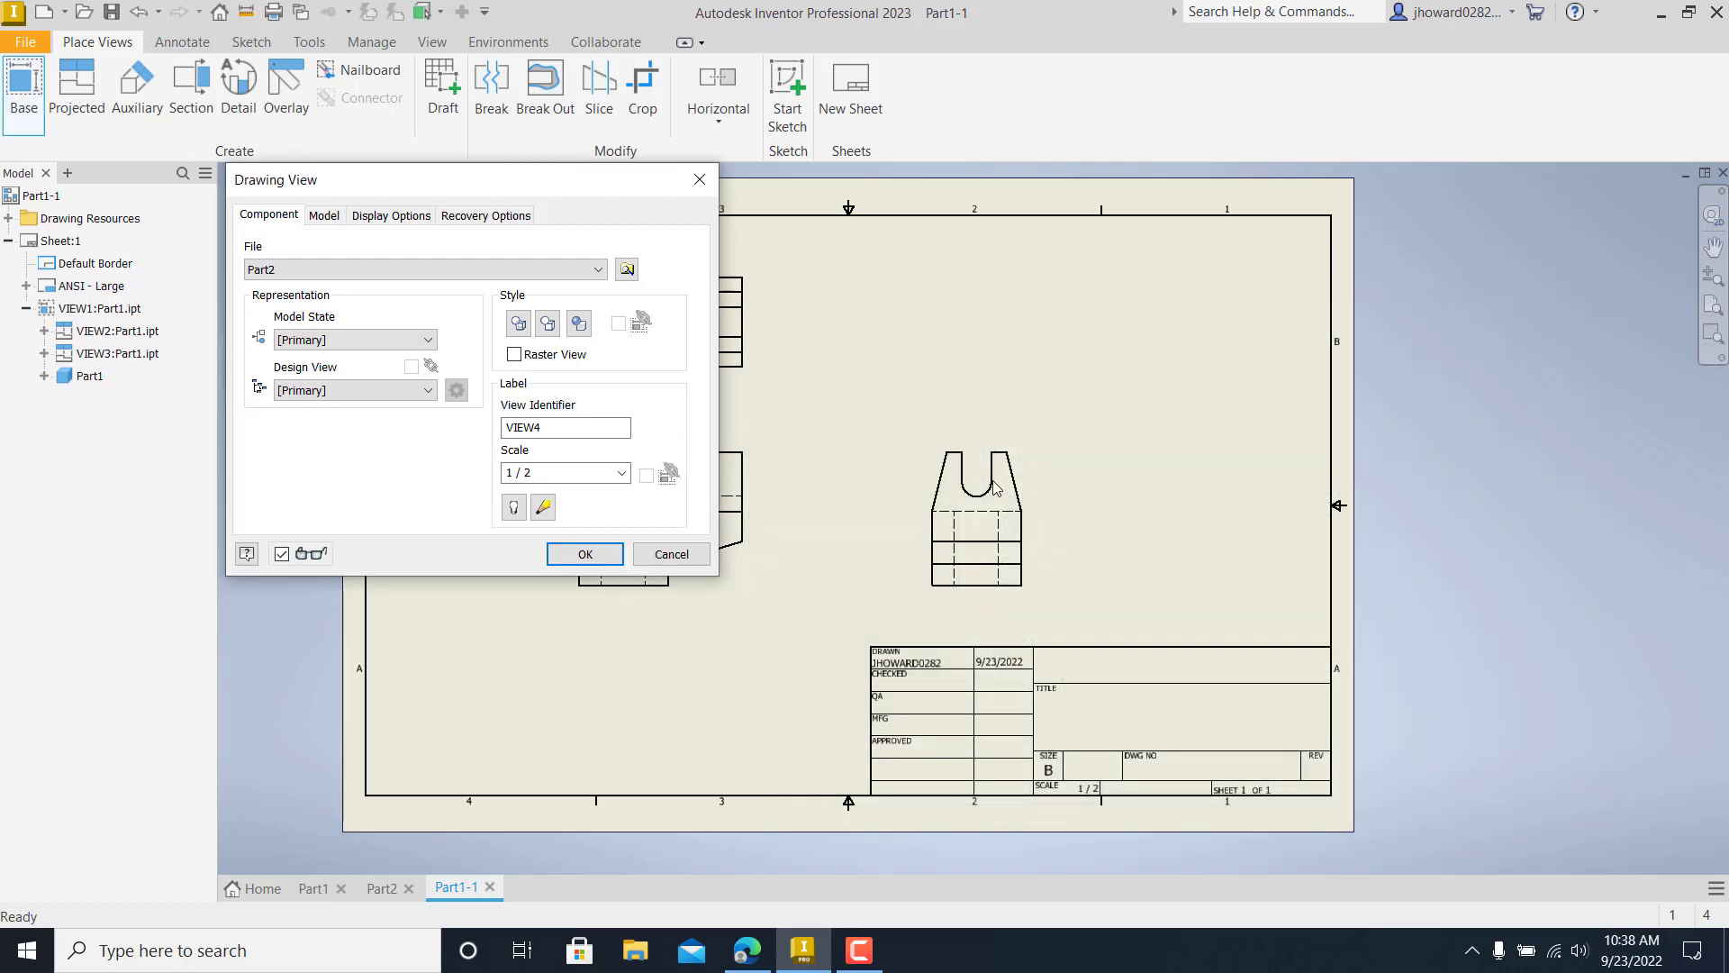
- Load Part1 from the CAD 201 Module 4 folder as the new base view's model
click(627, 270)
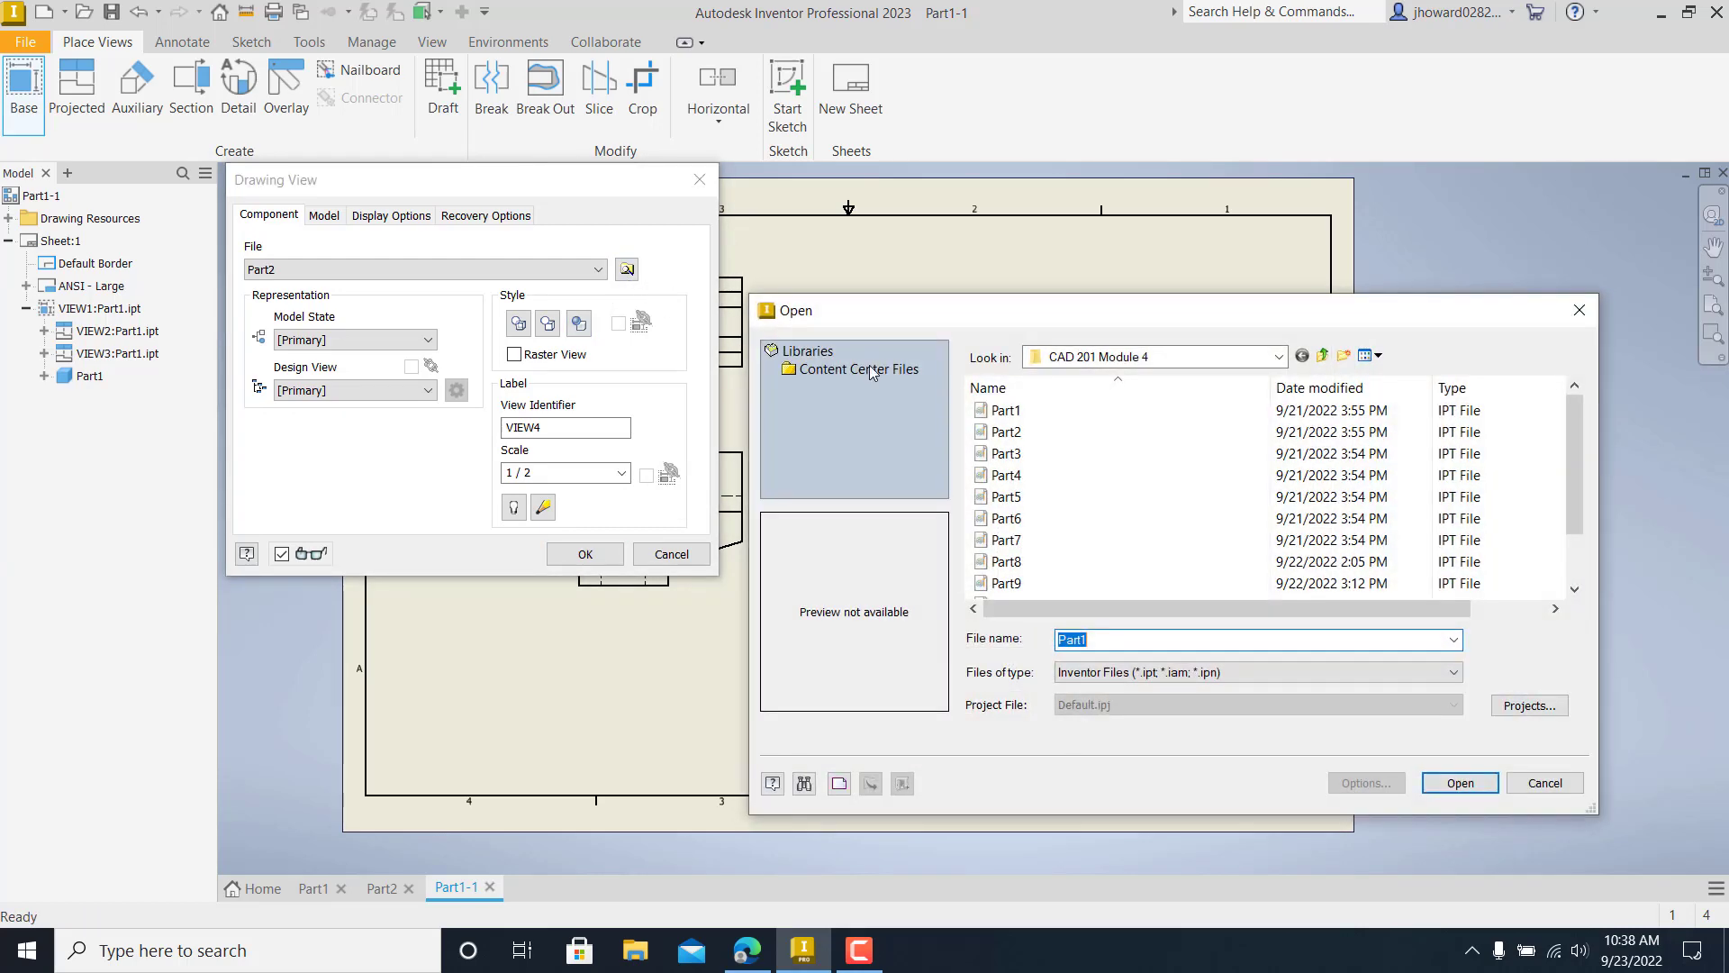
click(1034, 412)
click(1458, 780)
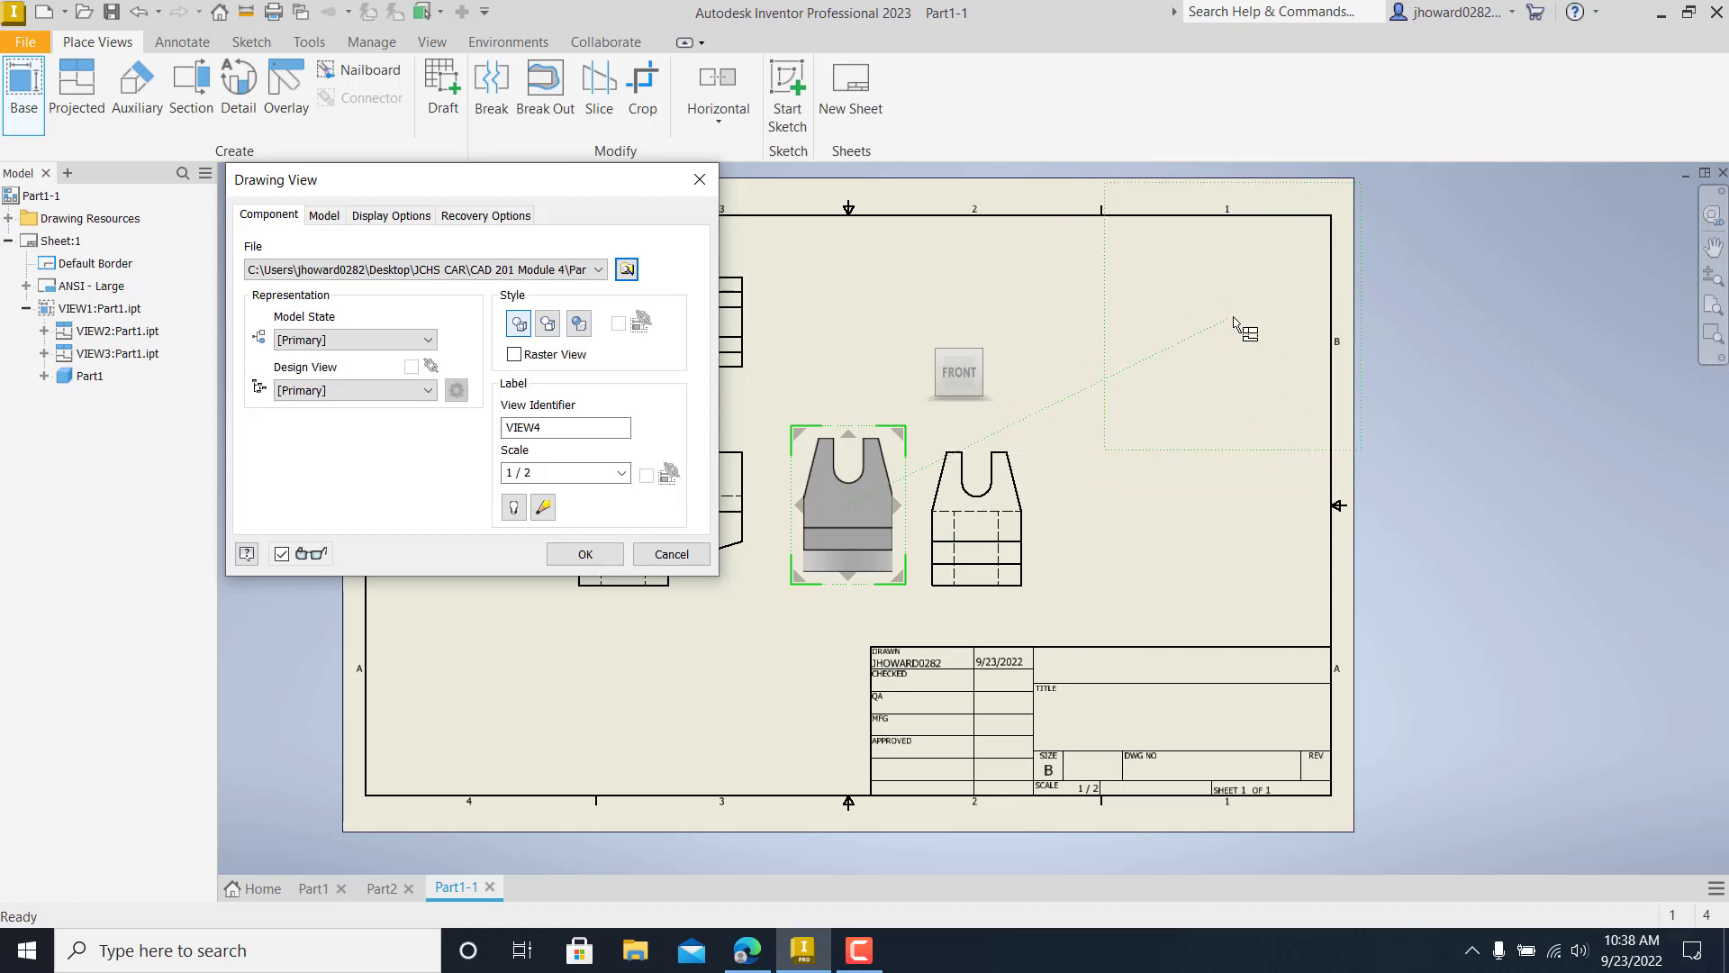
- Move the new base view to the sheet's upper-right area and orient it isometrically to show the top, front and right faces
mouse_move(948, 396)
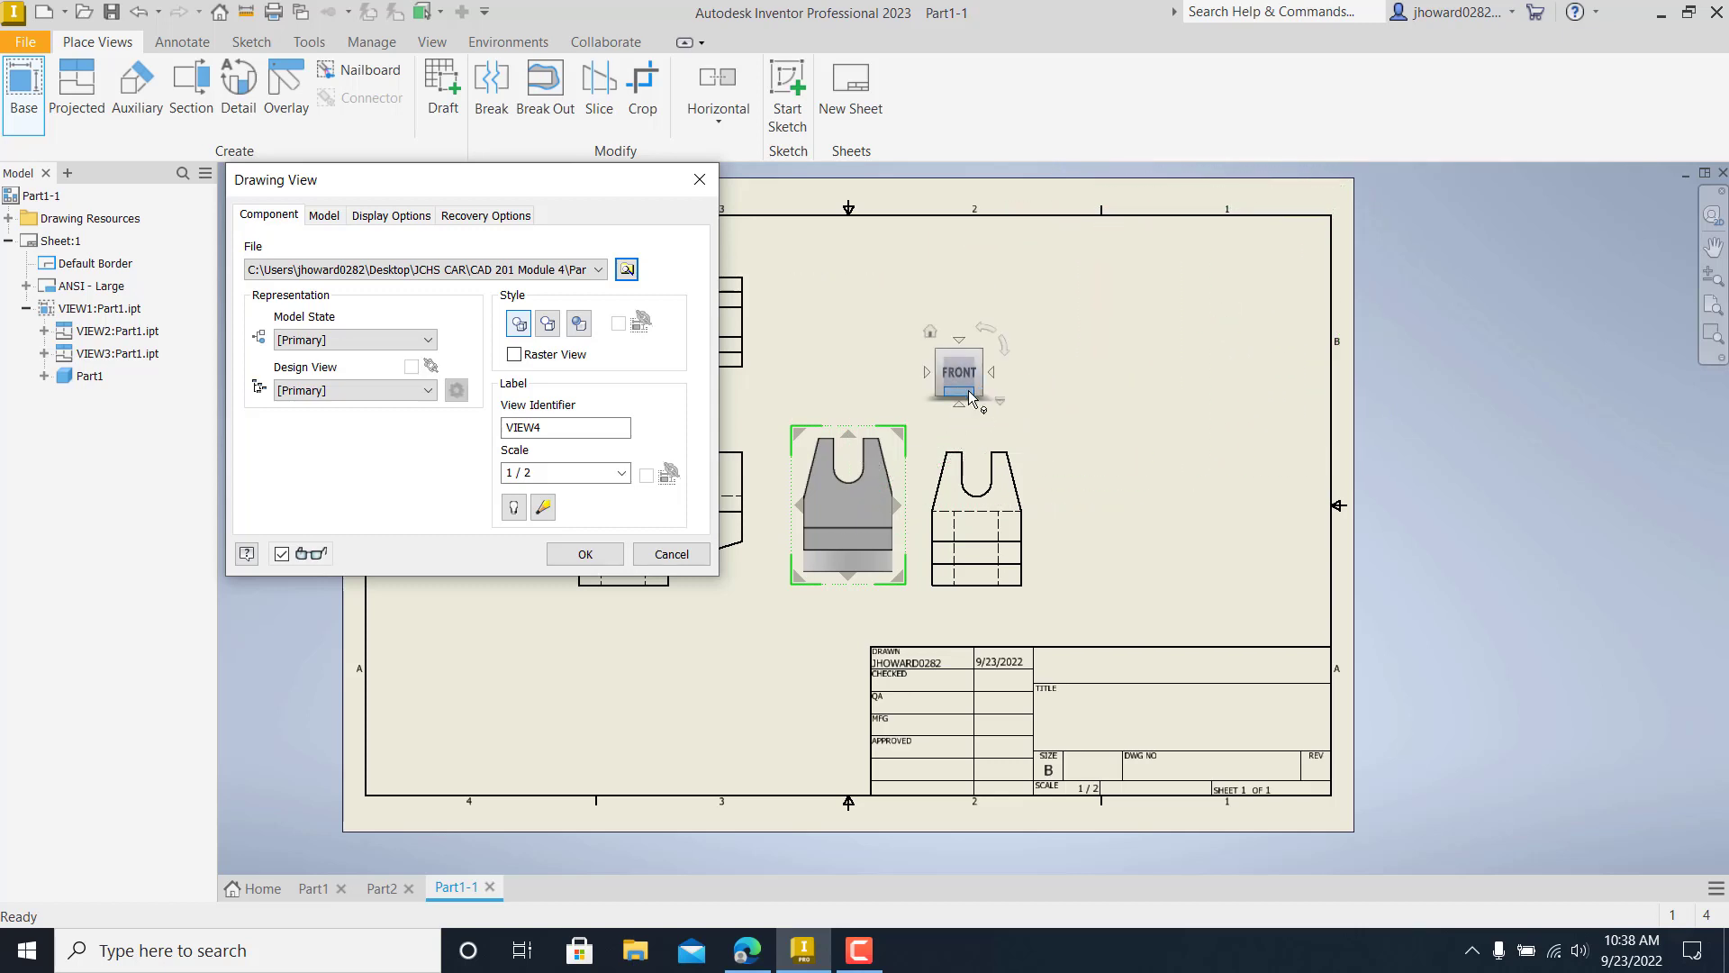
drag(956, 379, 1050, 353)
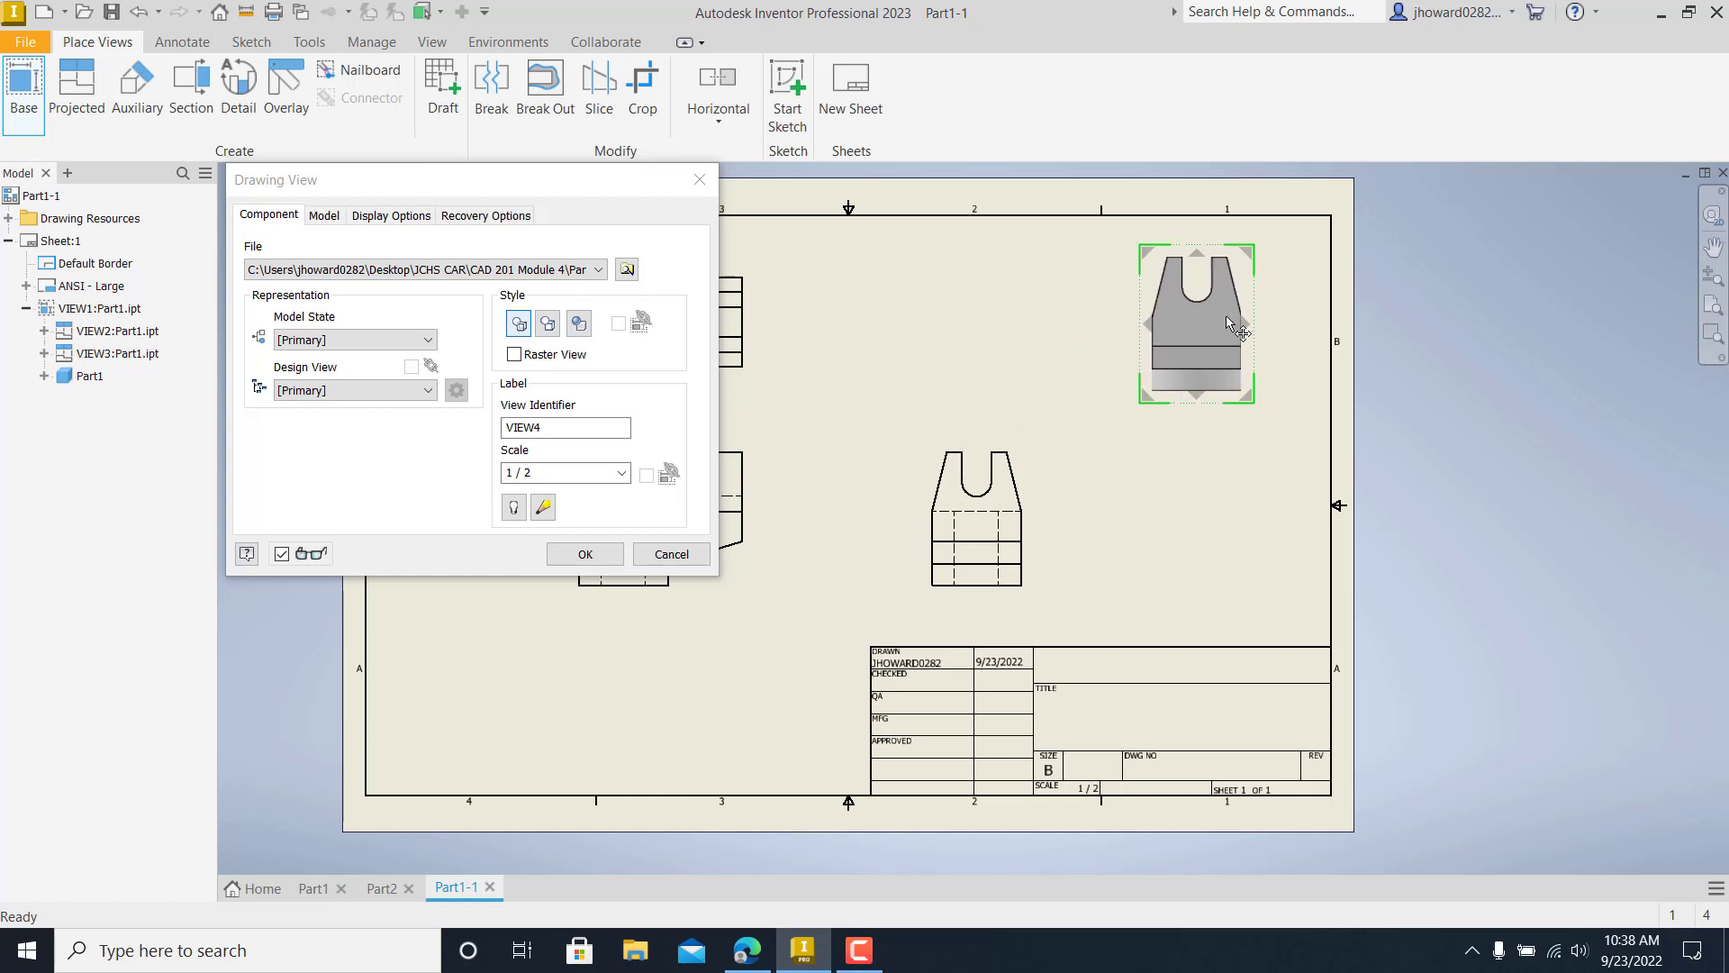
click(1227, 314)
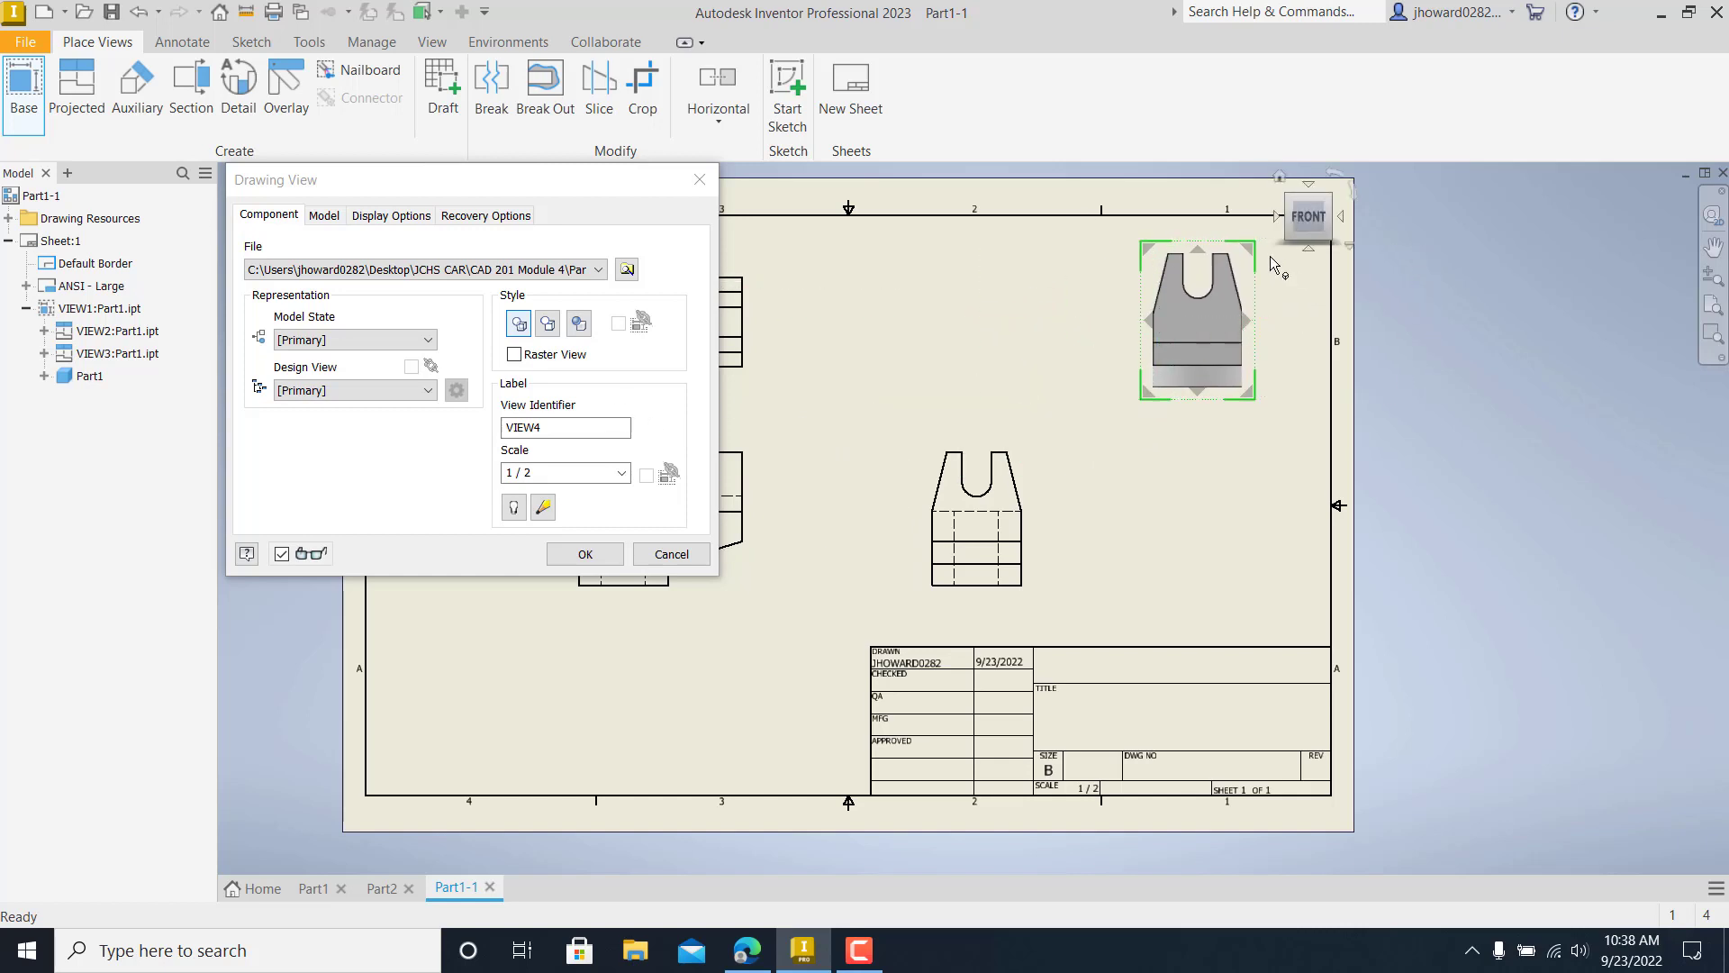
click(1336, 200)
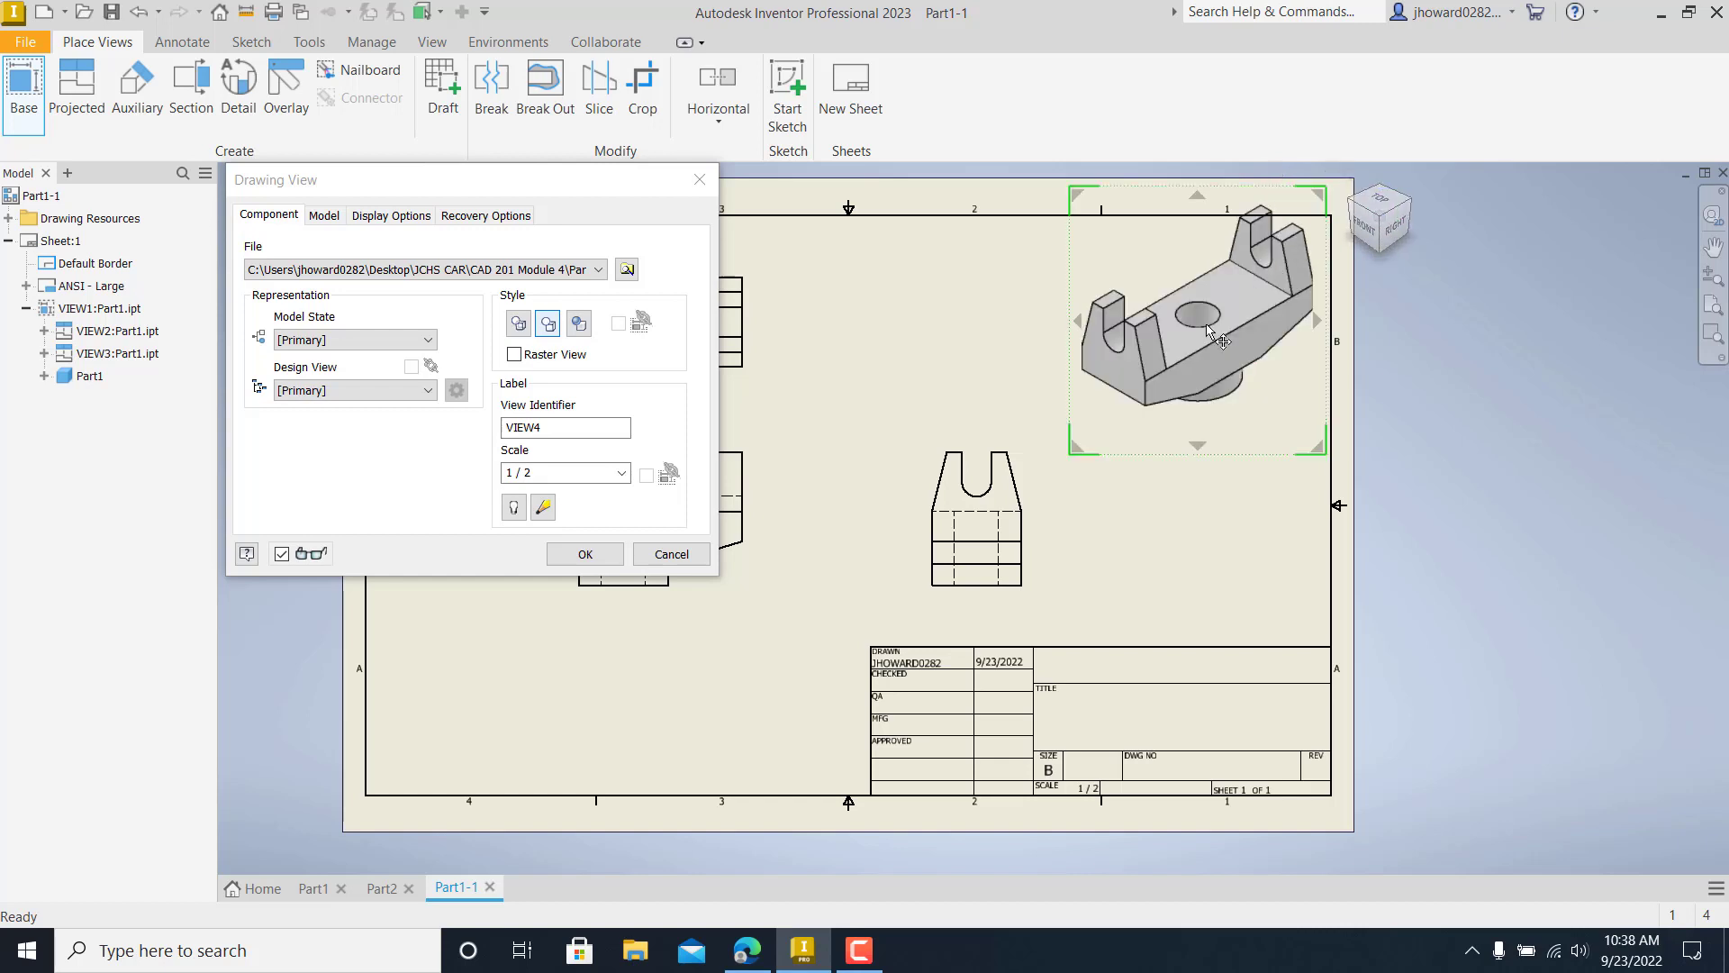
middle_drag(1207, 331, 1193, 355)
drag(1194, 356, 1177, 378)
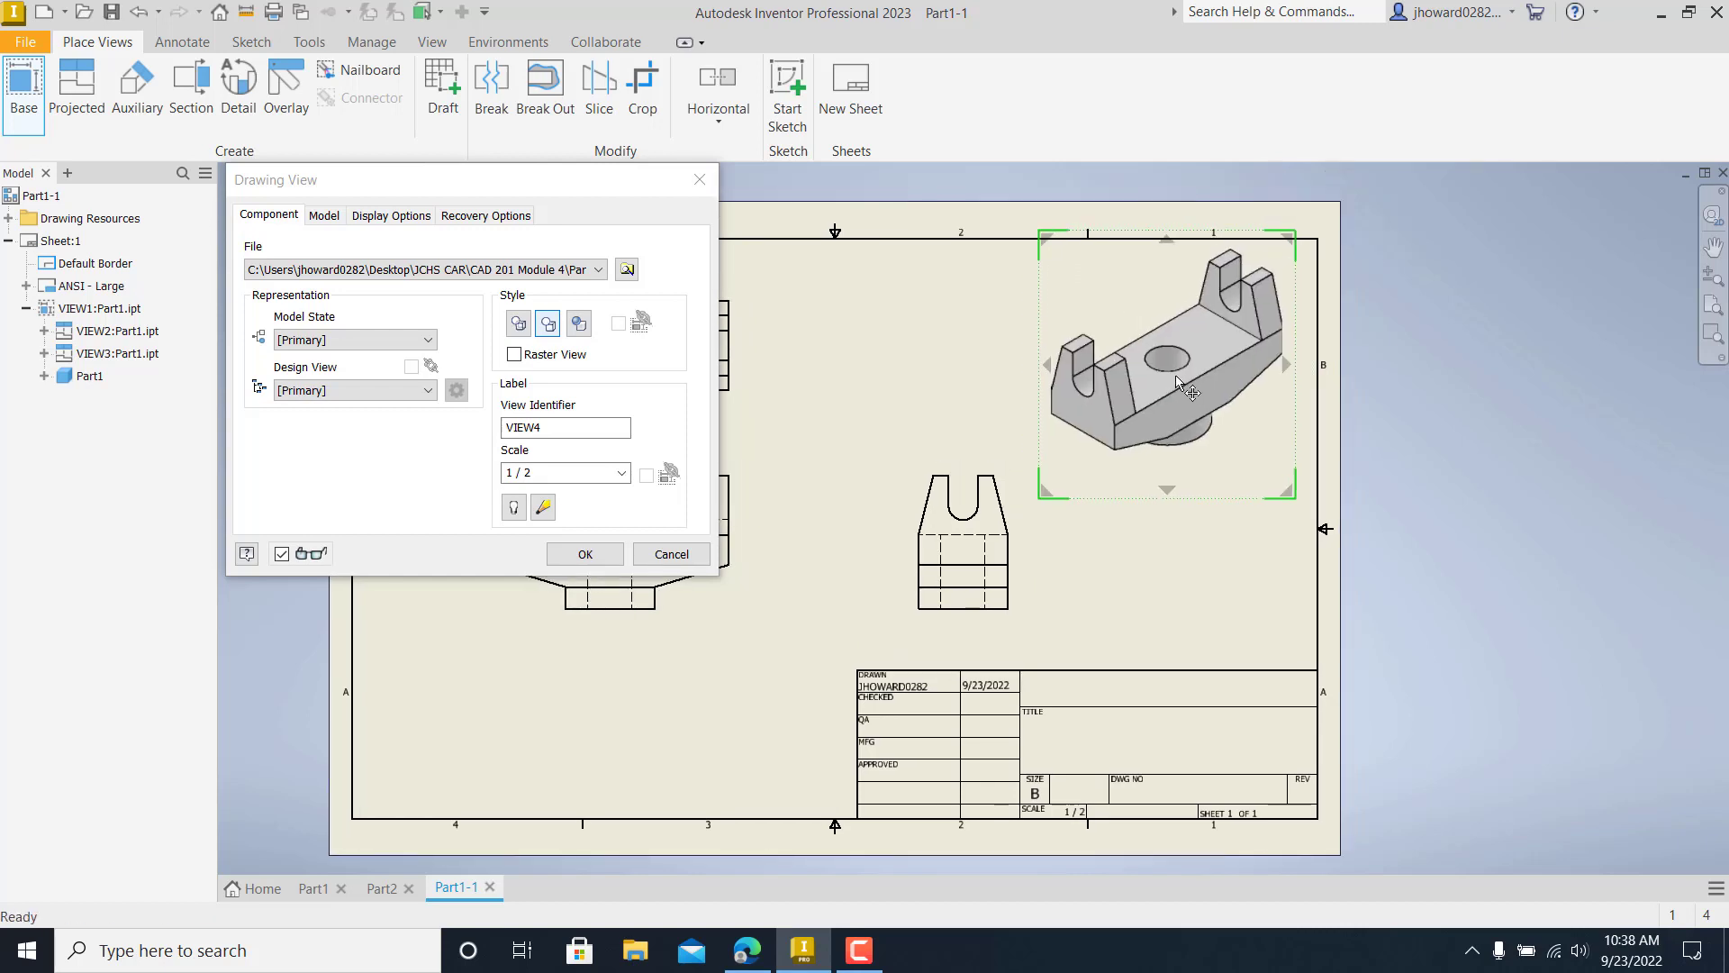
- Set the isometric view's scale to 1 / 4 with the Shaded style and create it
click(622, 473)
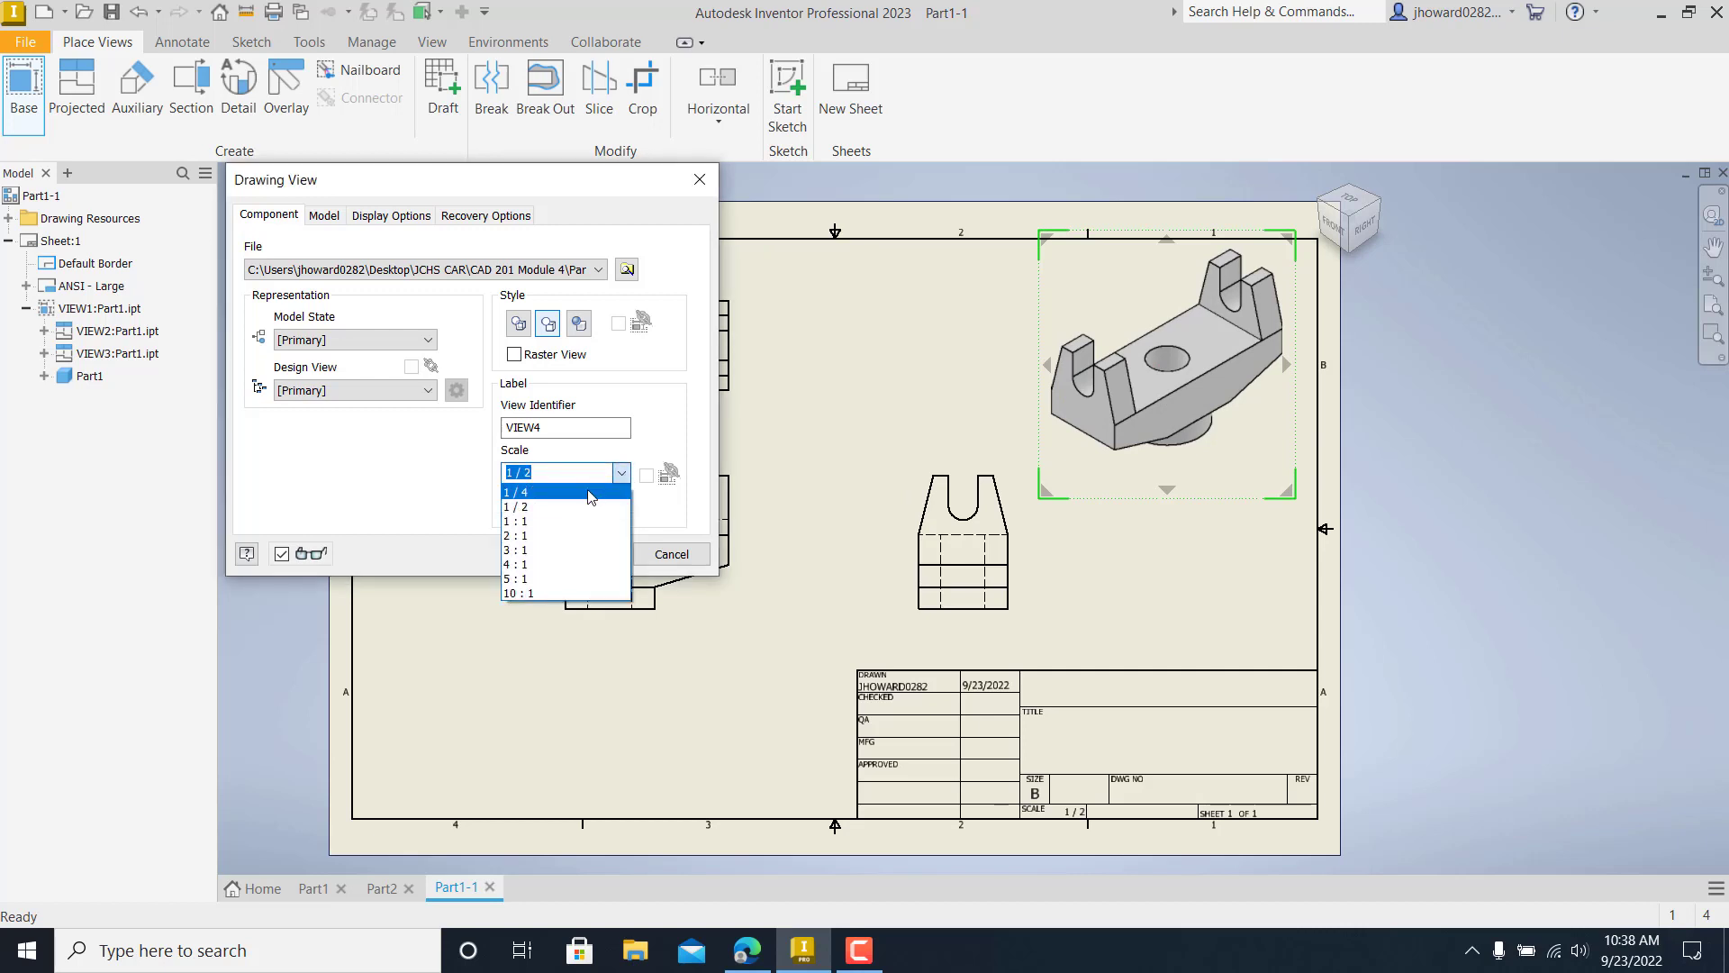
click(590, 493)
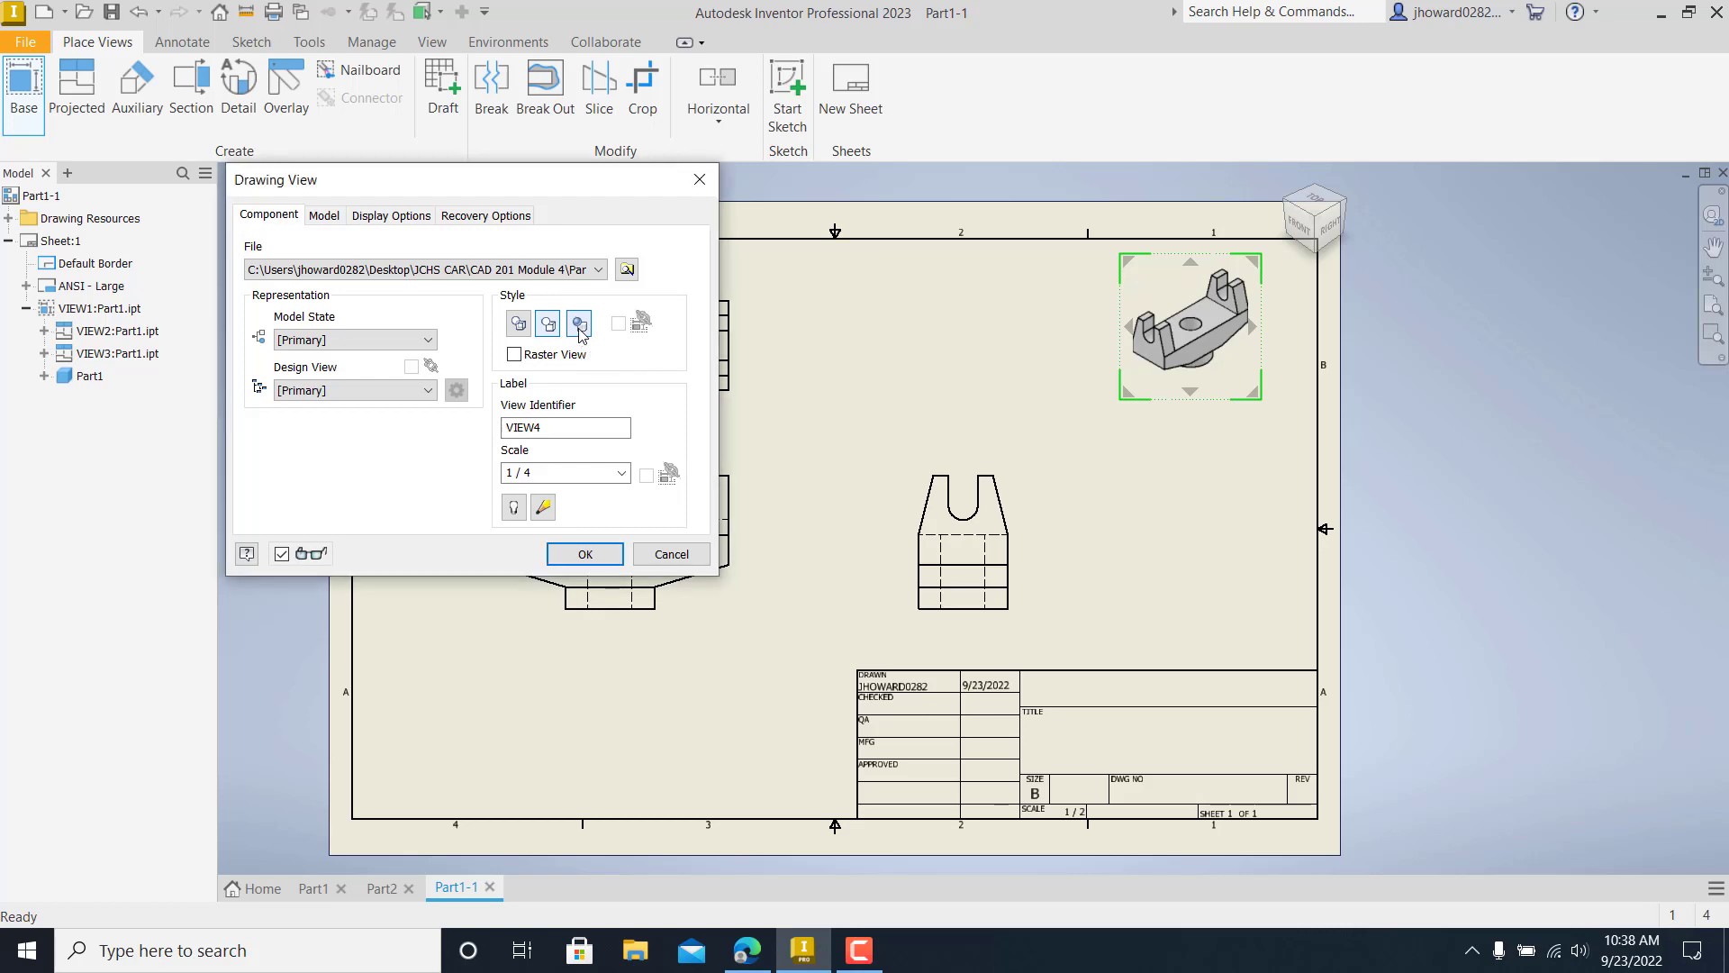
click(587, 554)
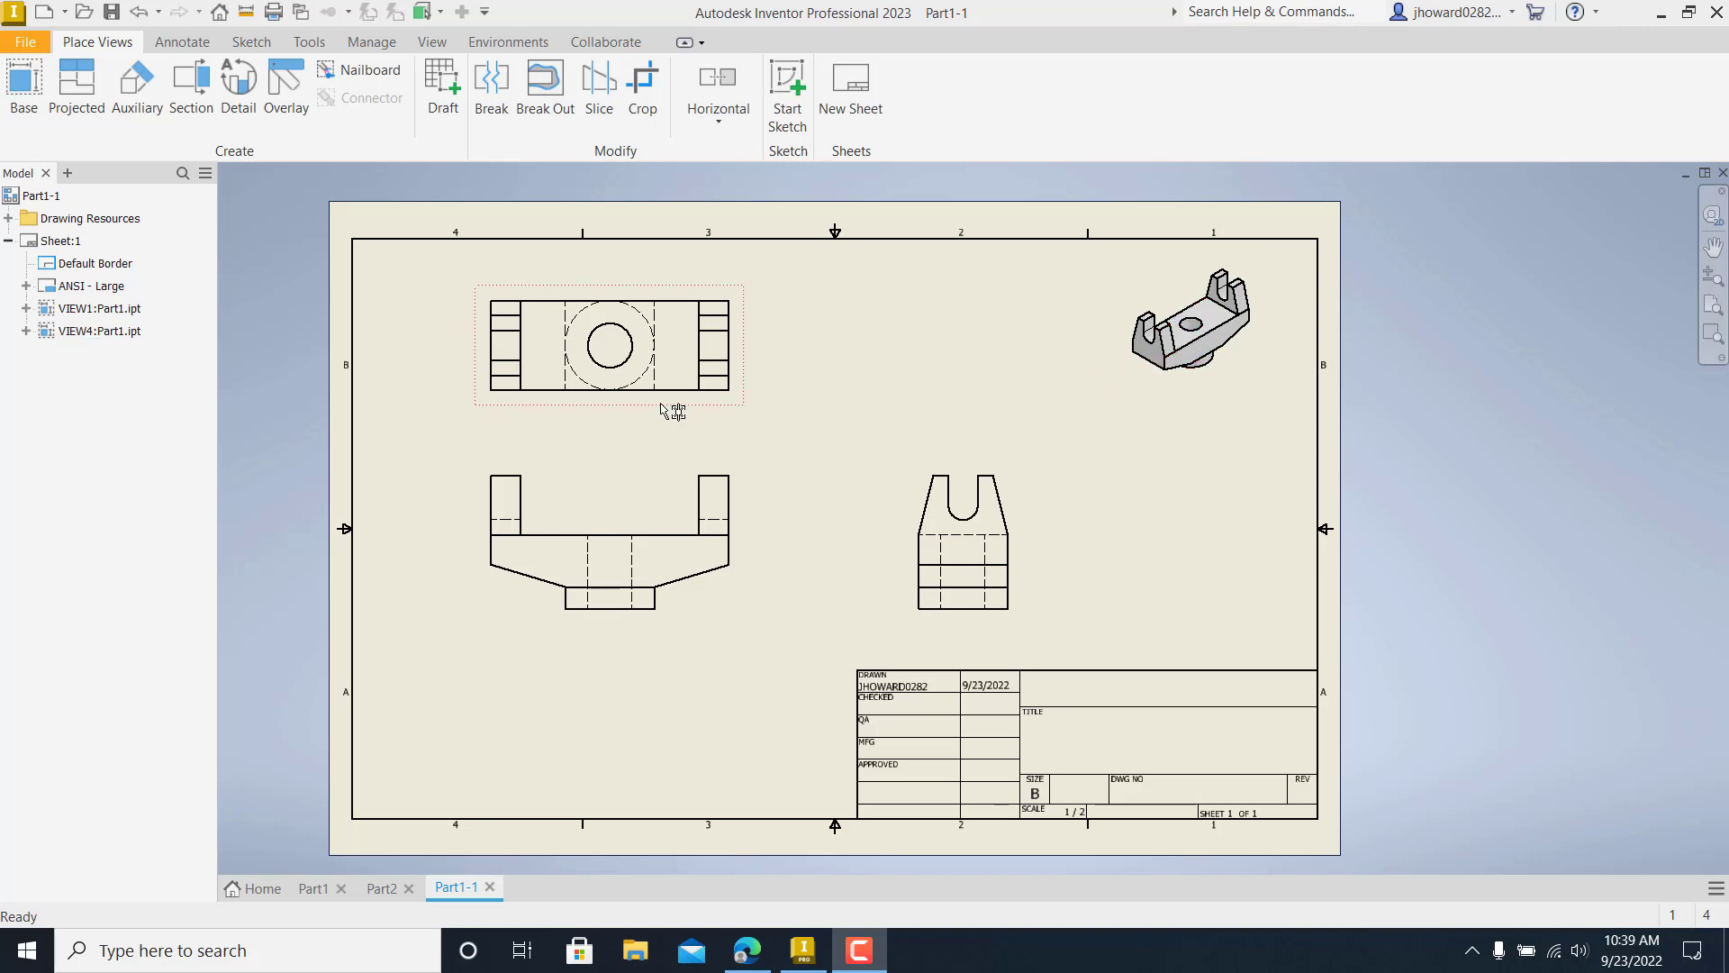
- Edit the original base view's style to Hidden Line Removed
click(731, 468)
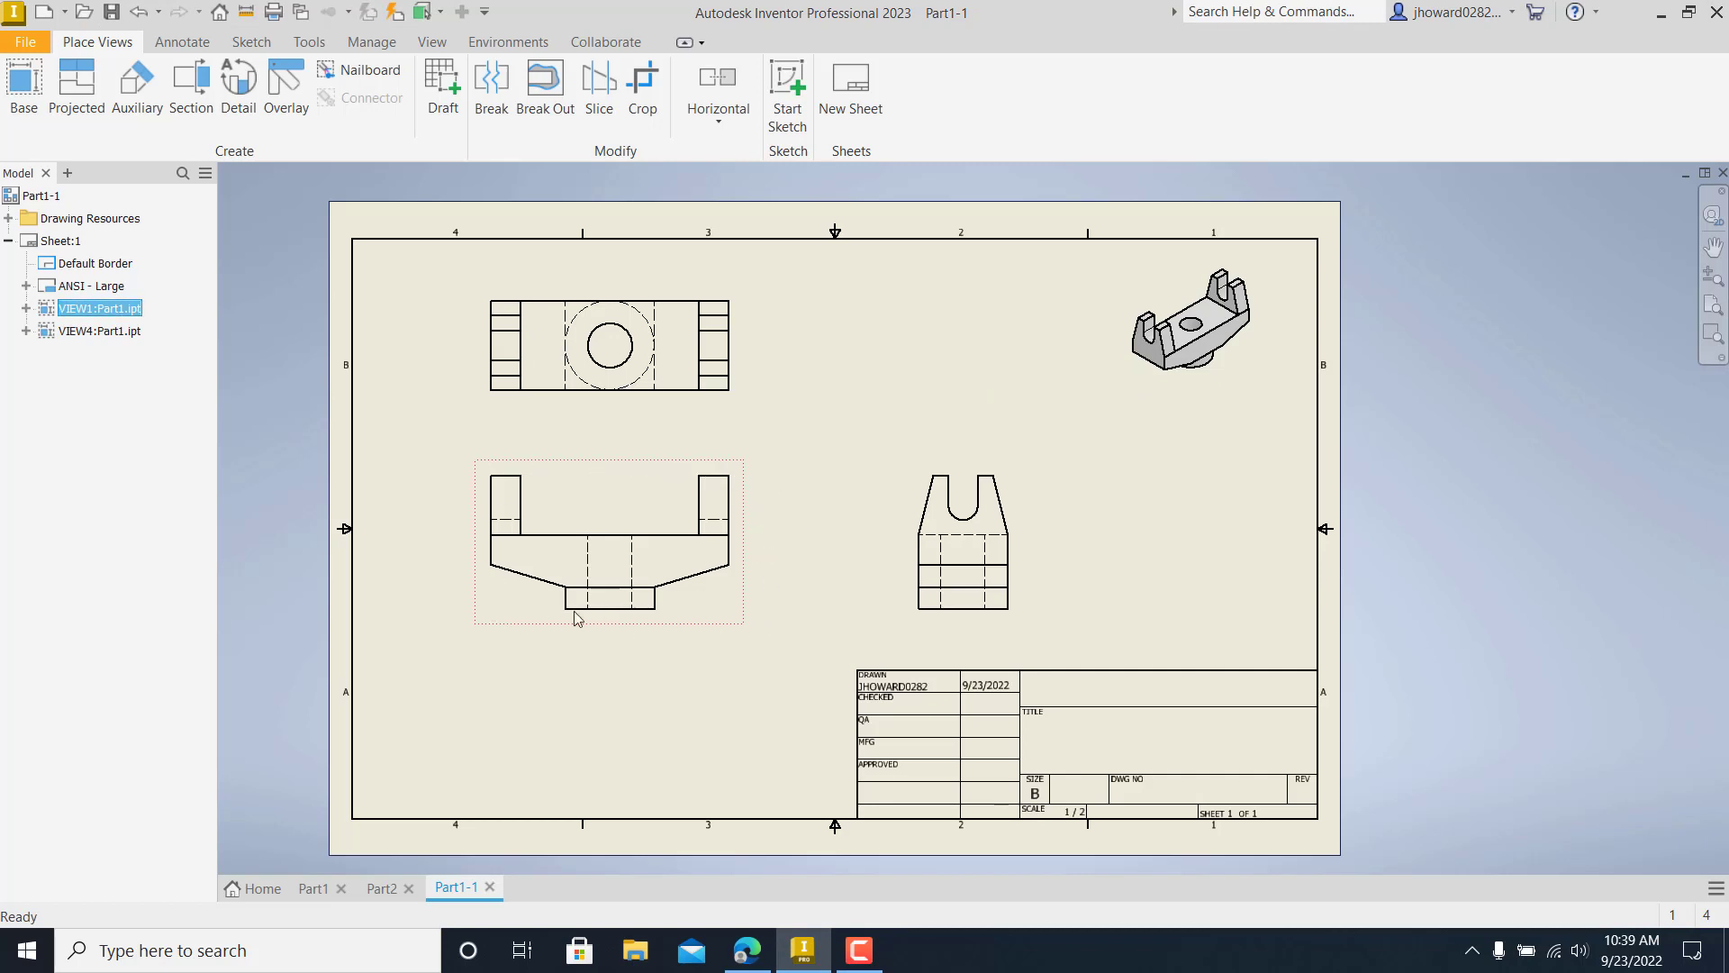
right_click(724, 469)
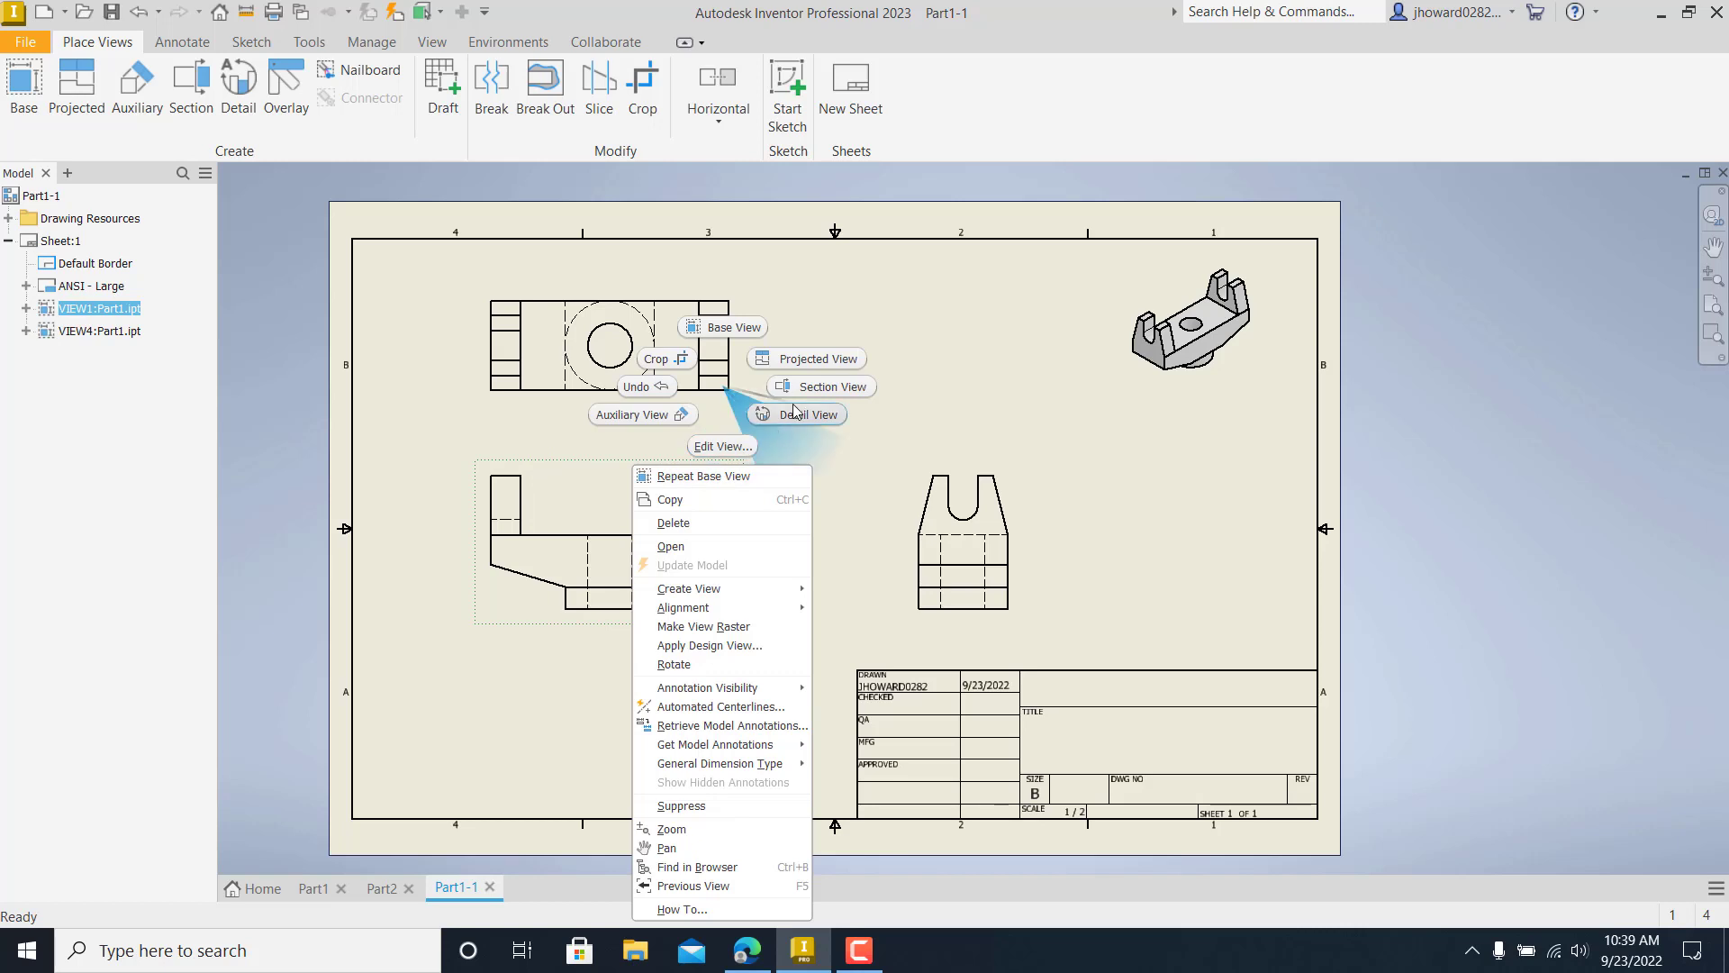
click(741, 447)
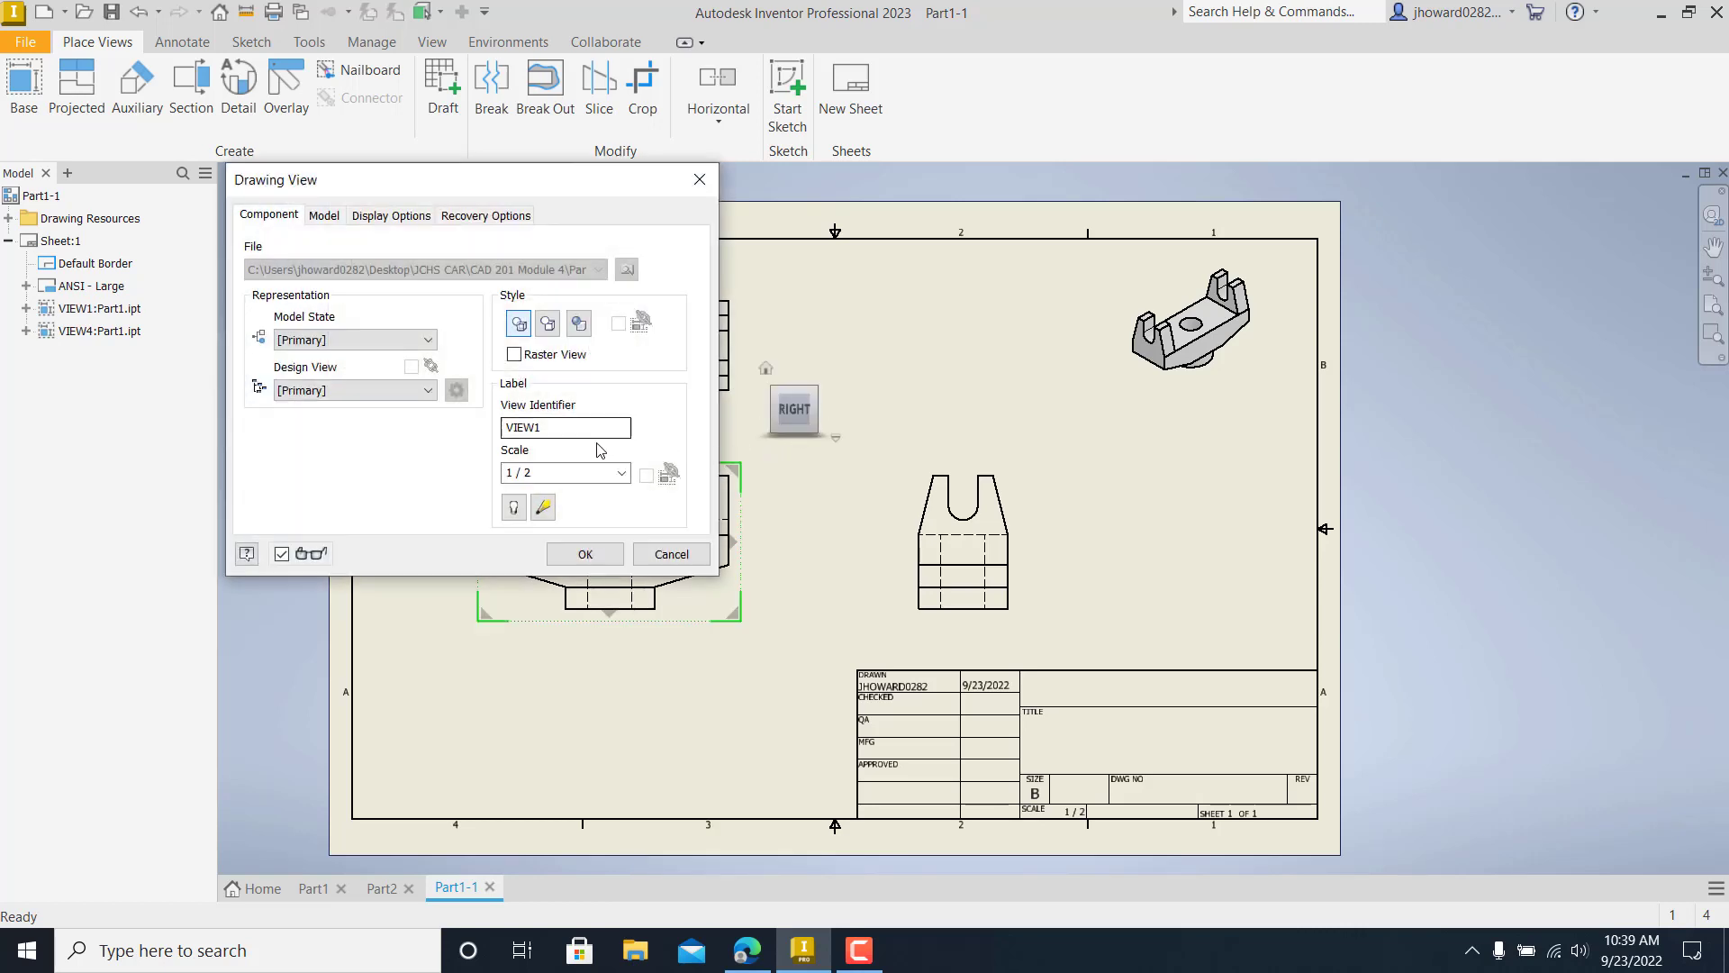
click(548, 324)
click(621, 564)
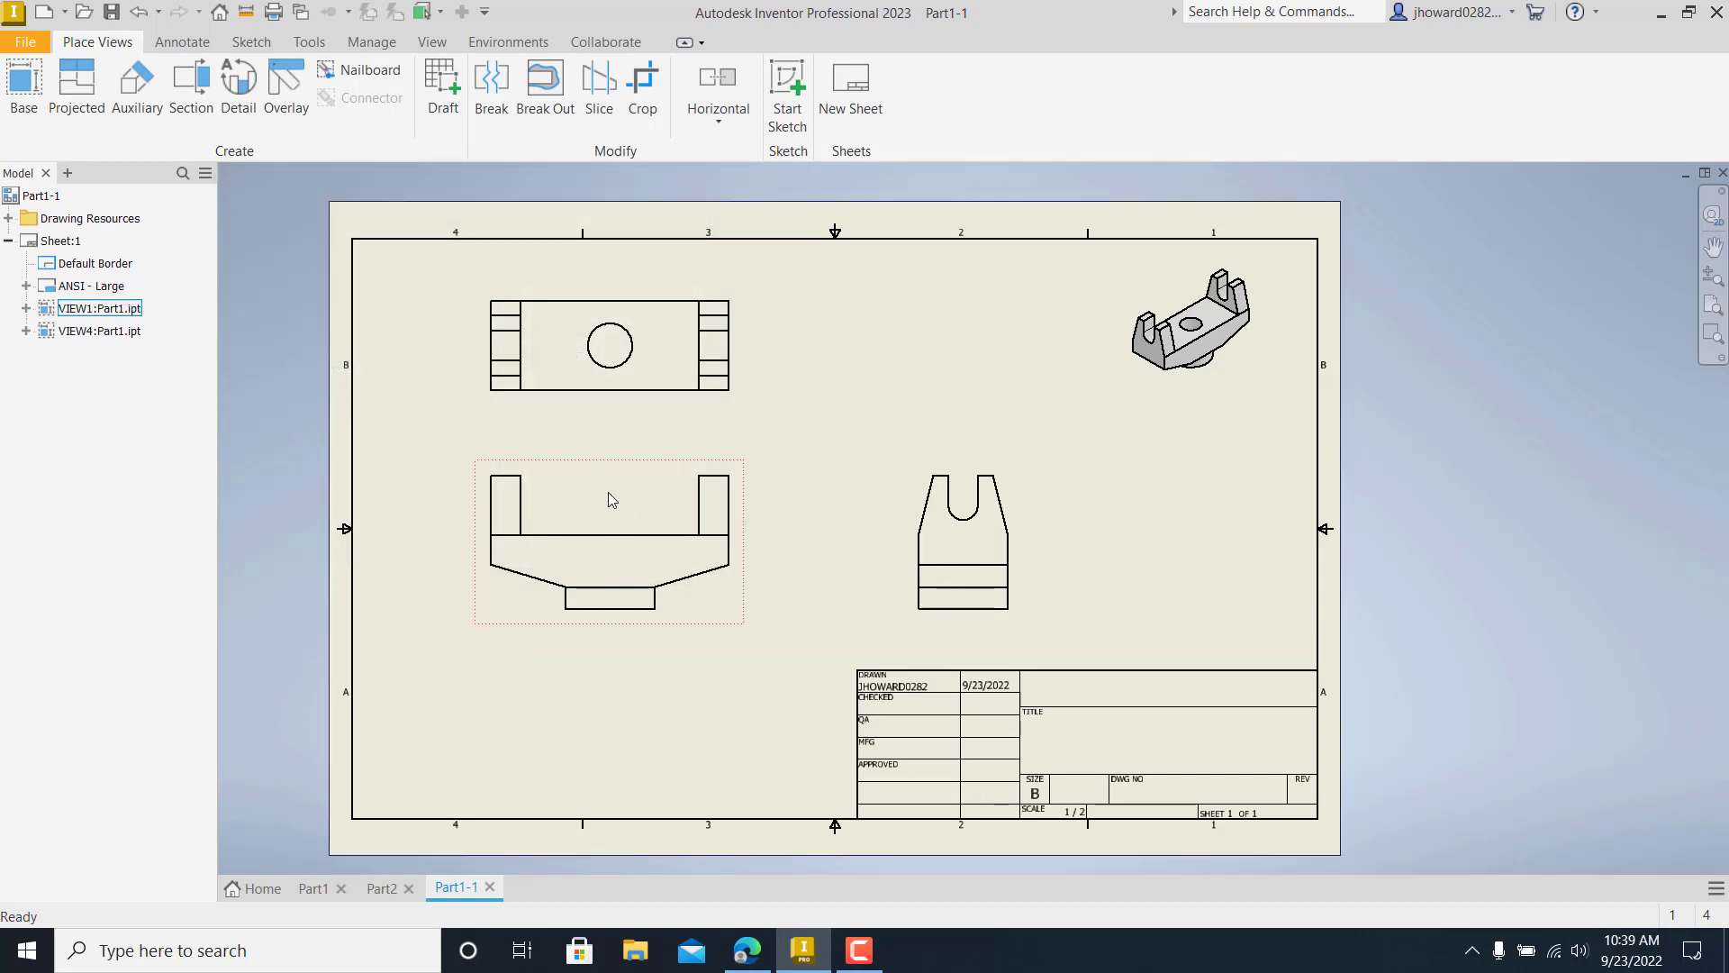
- Restore the Hidden Line style on the original base view
right_click(677, 479)
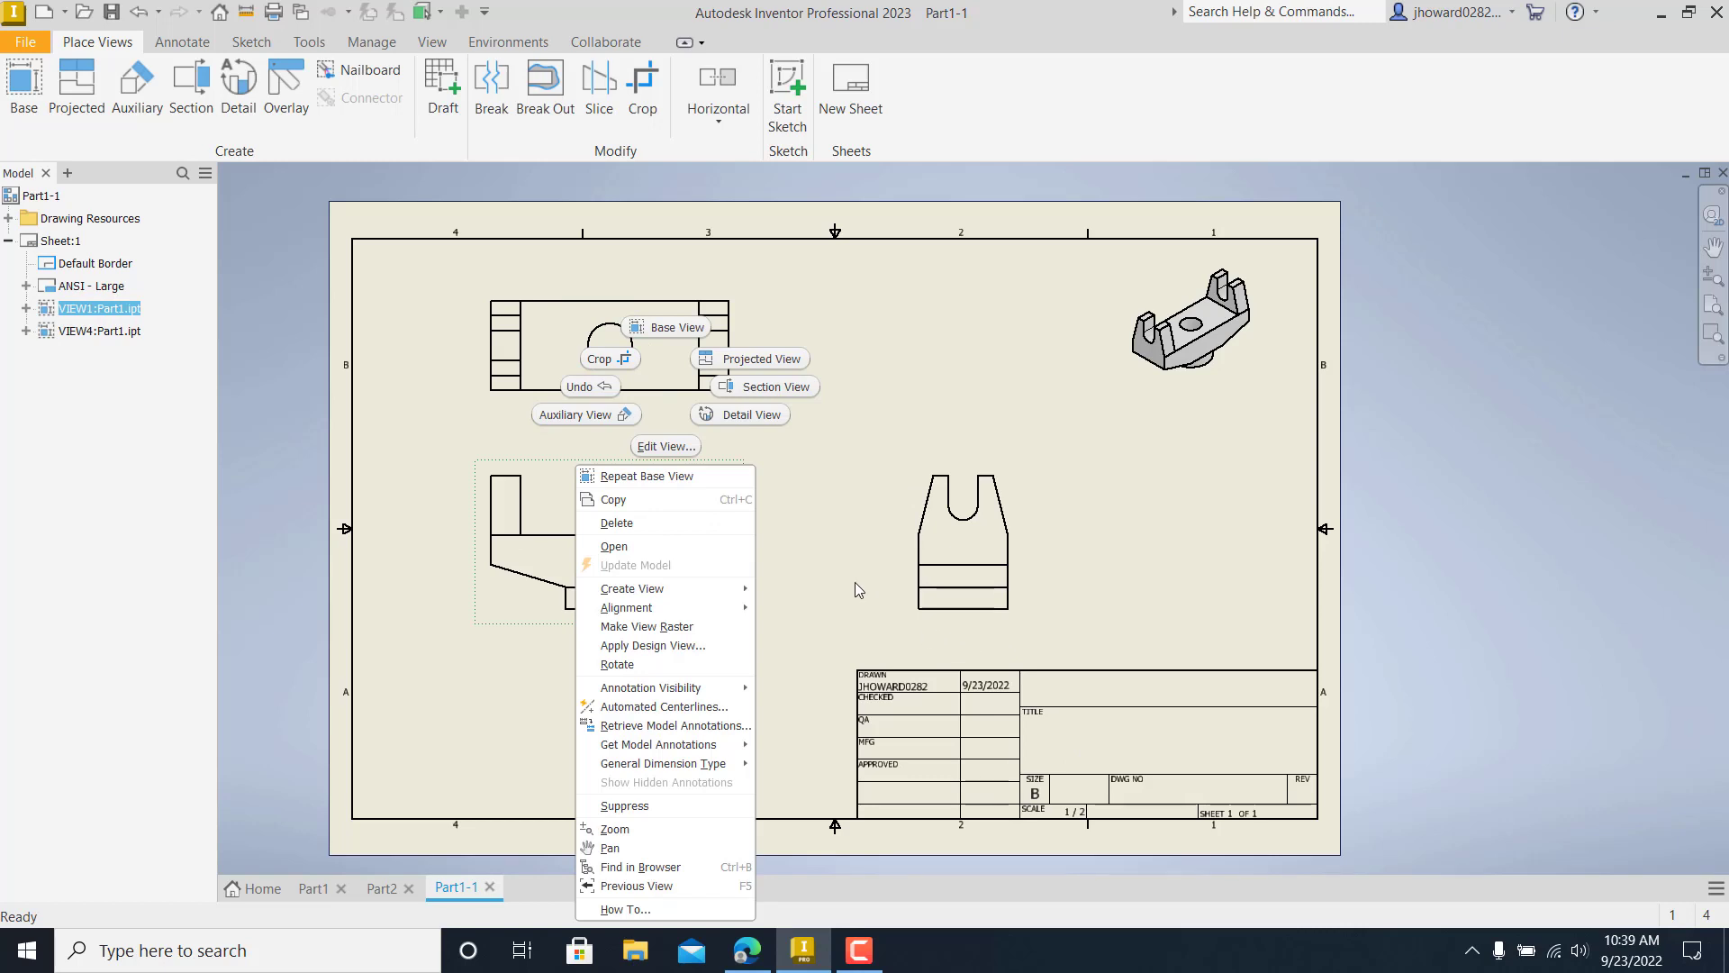
click(682, 450)
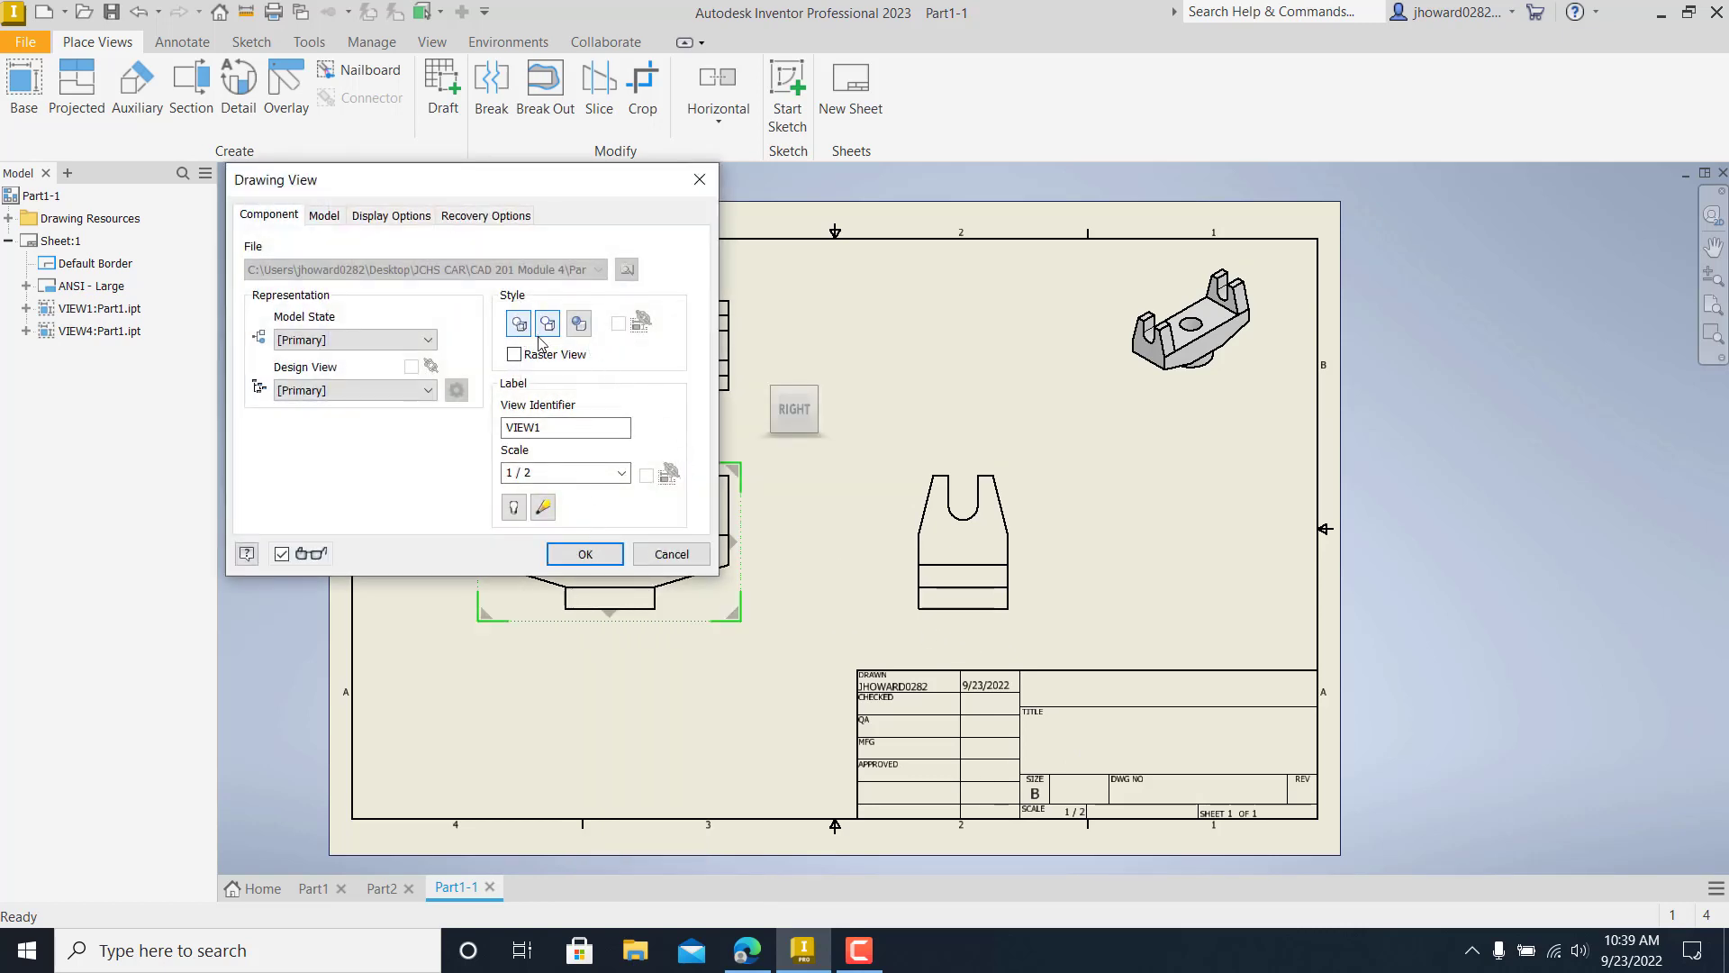
click(586, 554)
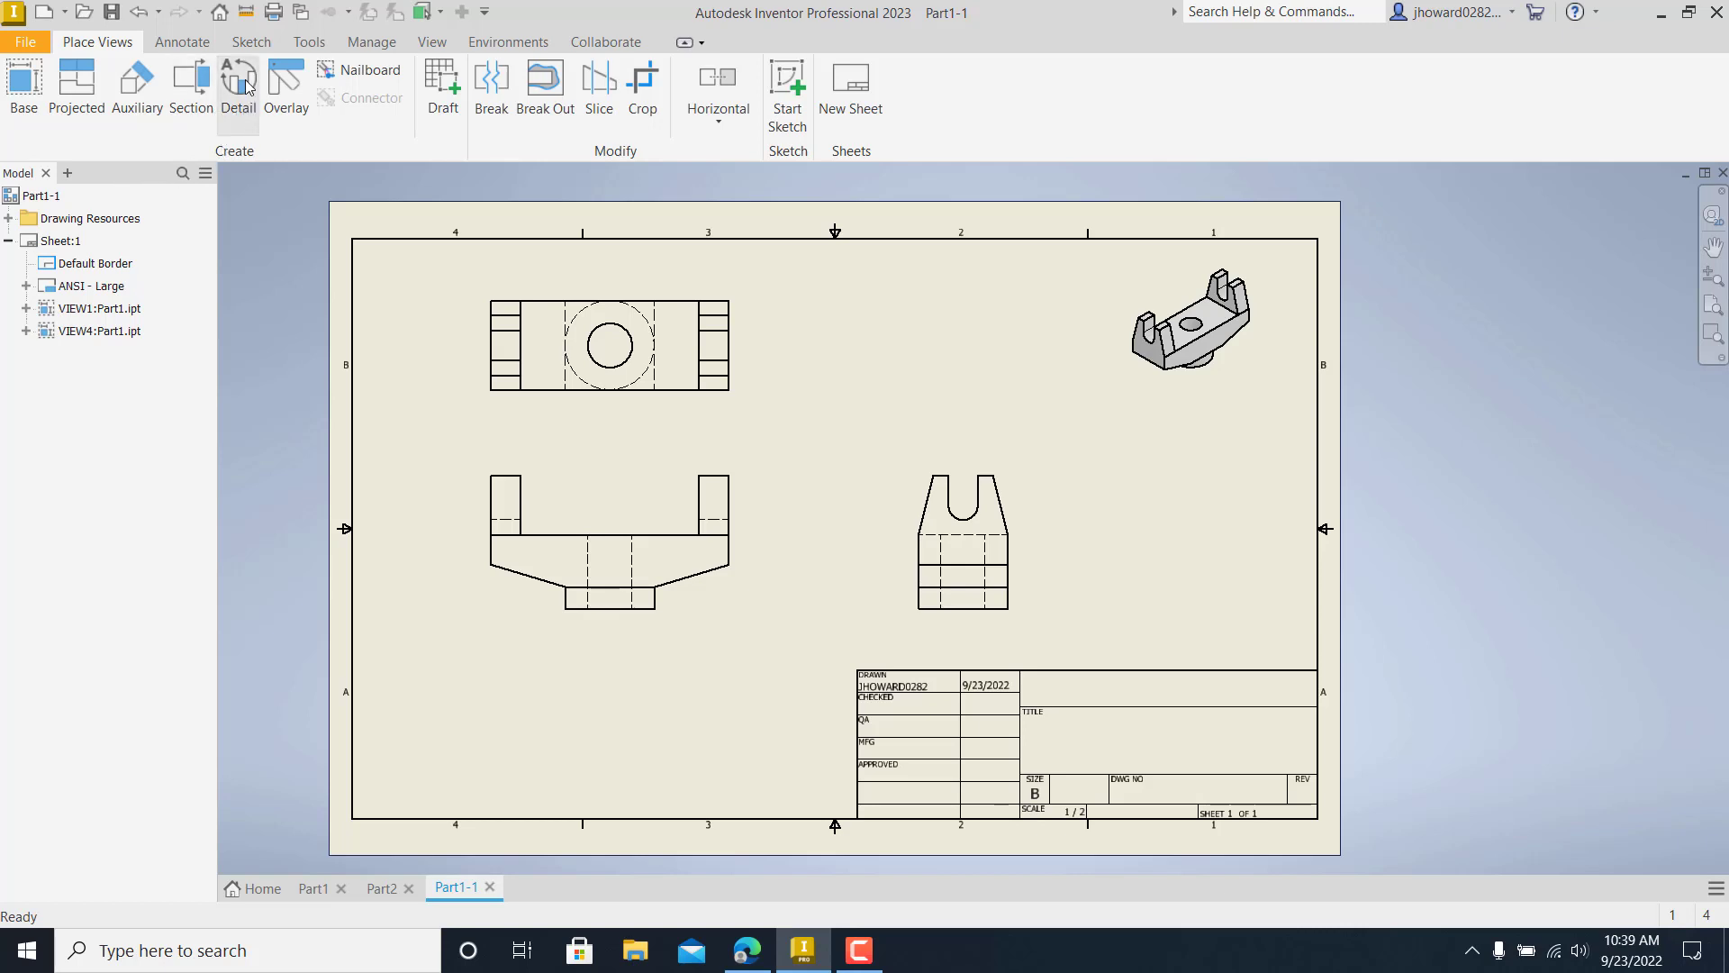
- Add center marks to the hole circle in the top view and the slot arc in the side view
click(183, 42)
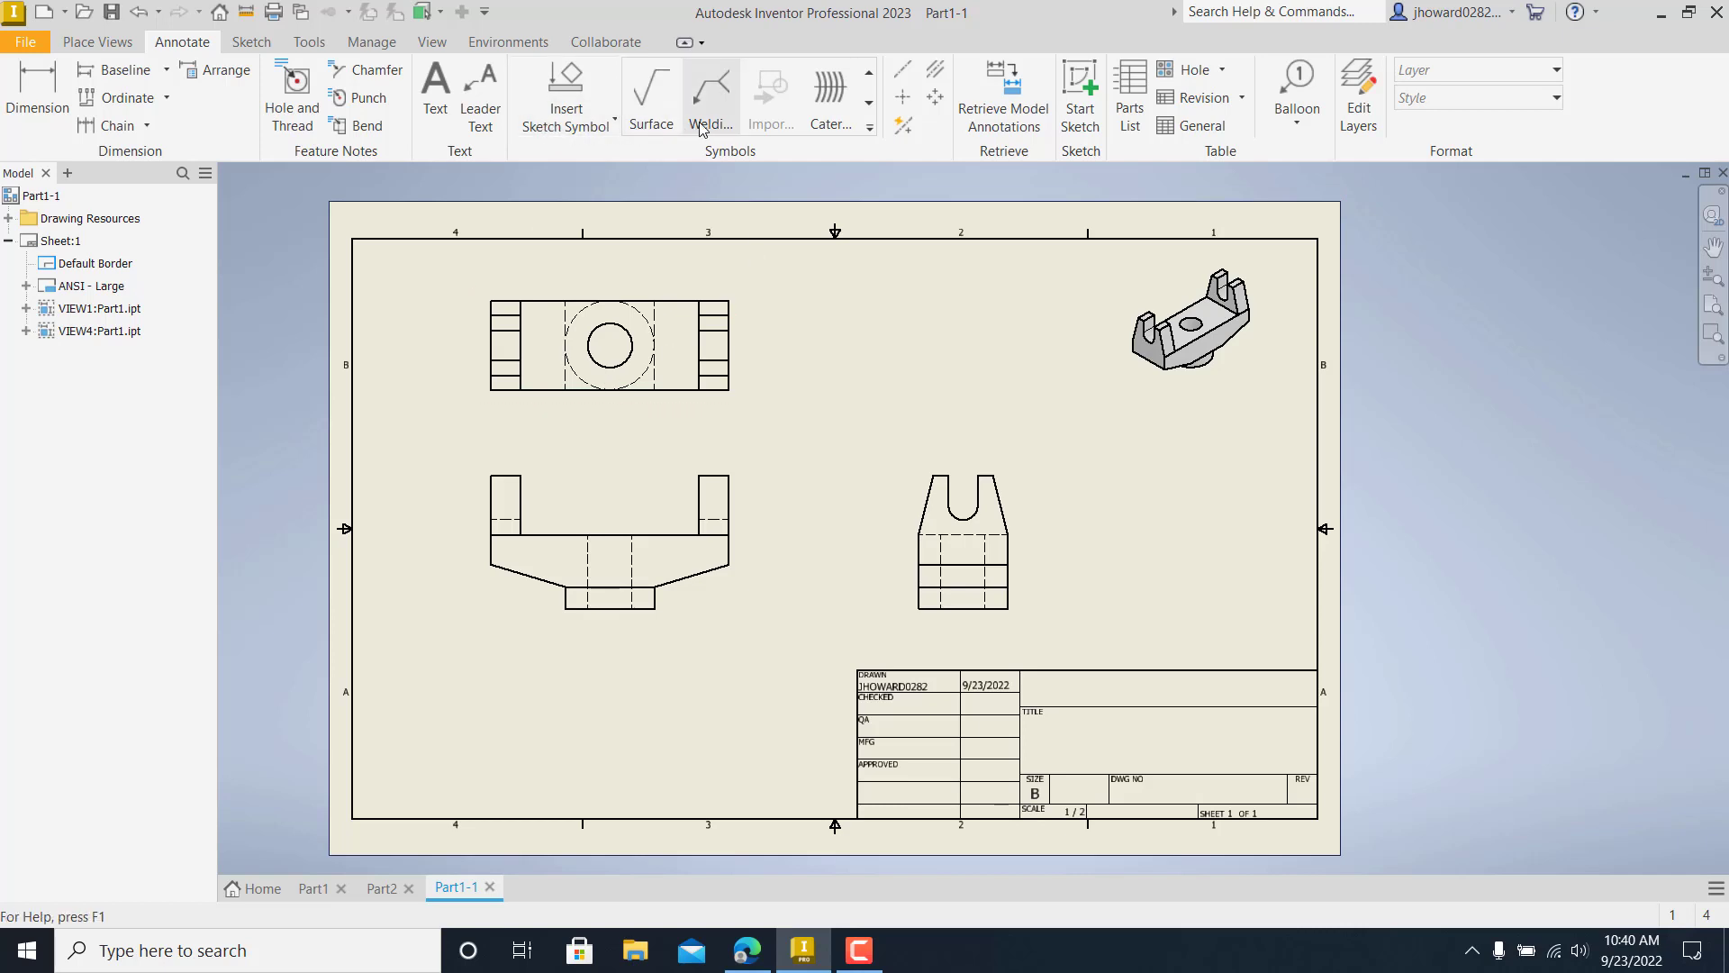
click(903, 97)
click(621, 334)
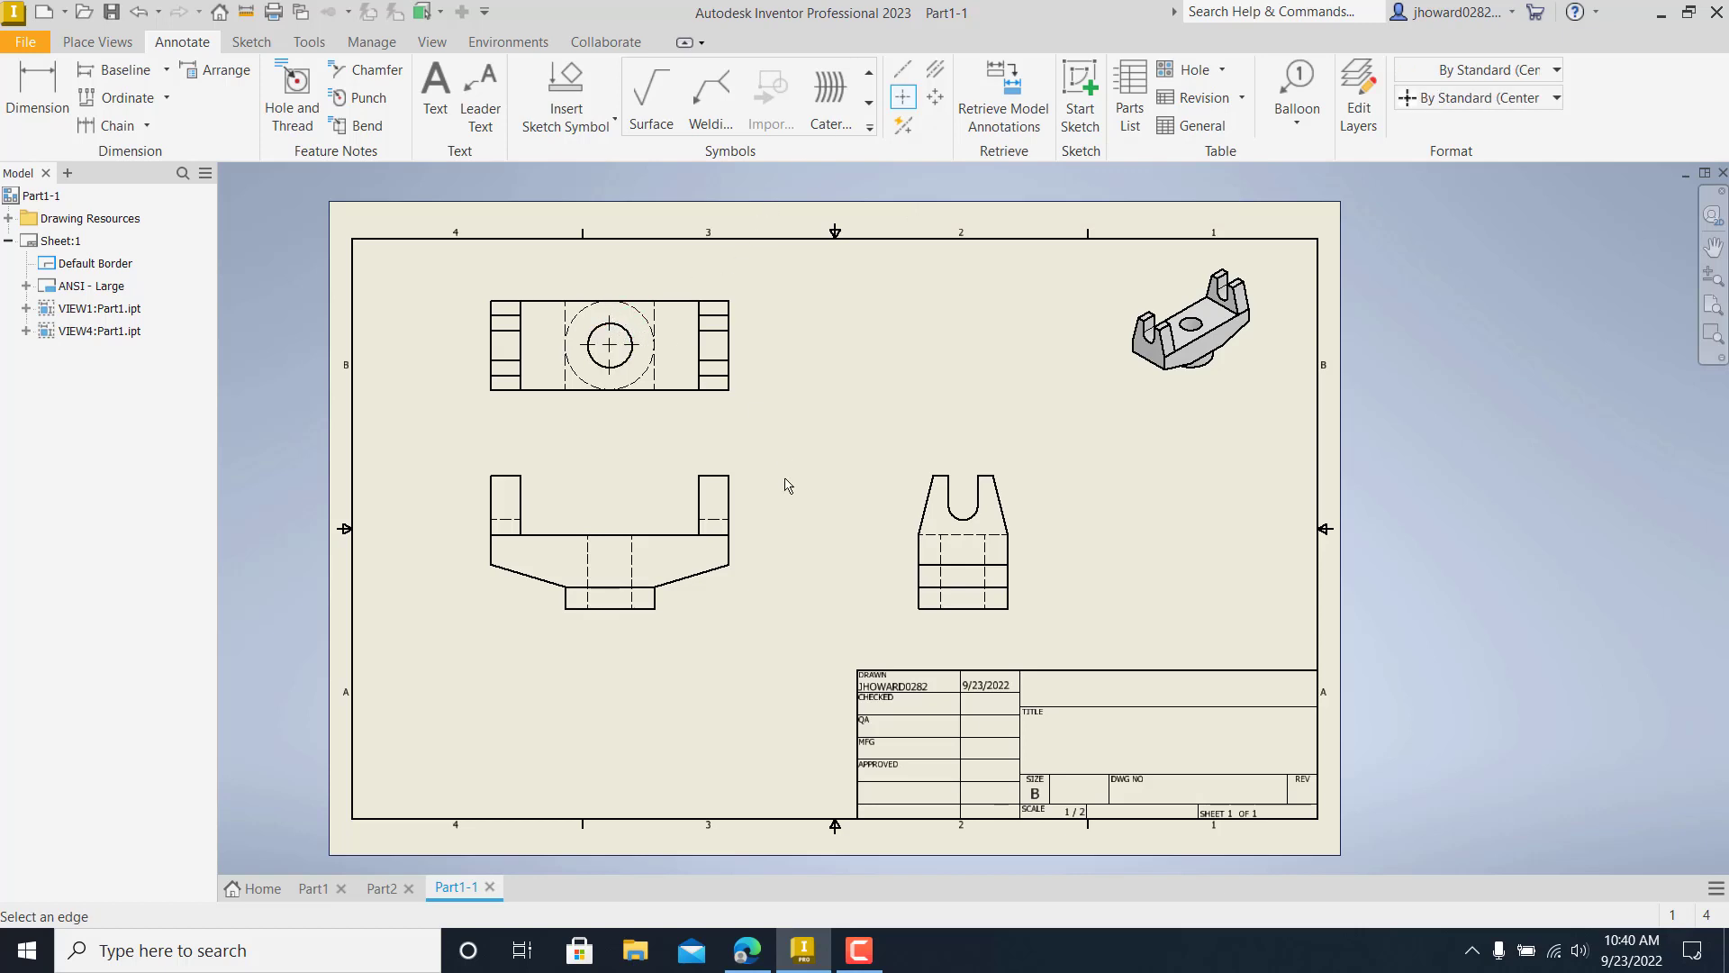
click(962, 521)
- Add bisector centerlines between the hole's two hidden edges in the base view and the side view
click(936, 68)
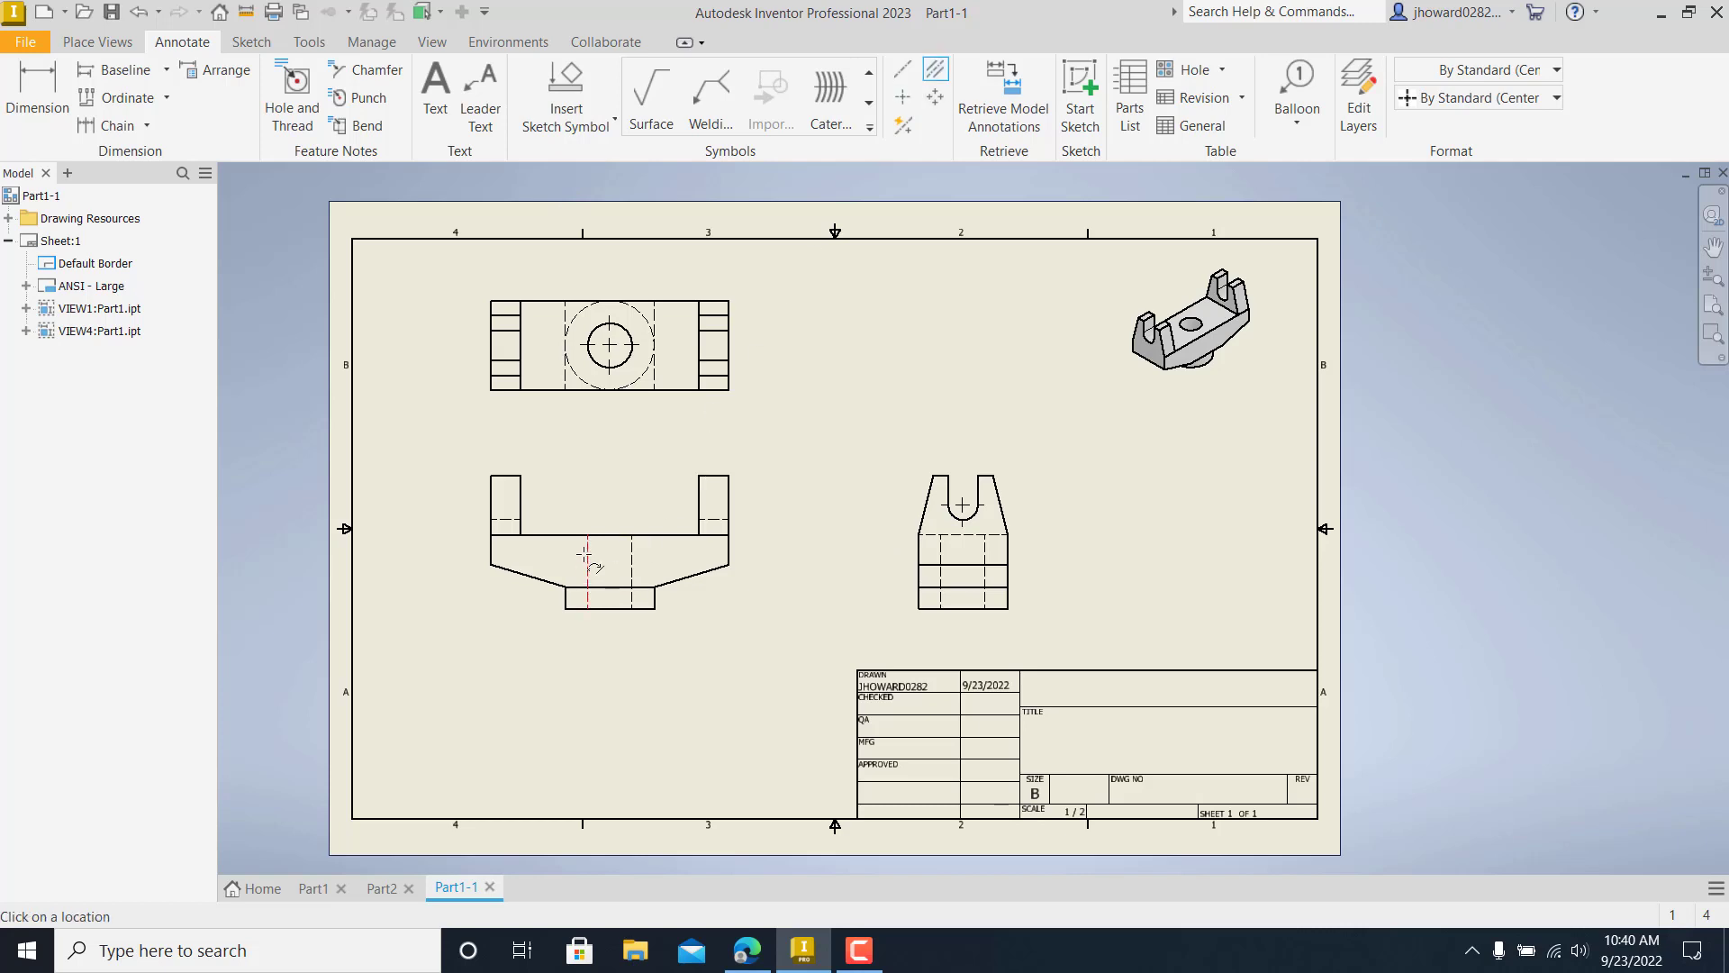
scroll(587, 554, down, 3)
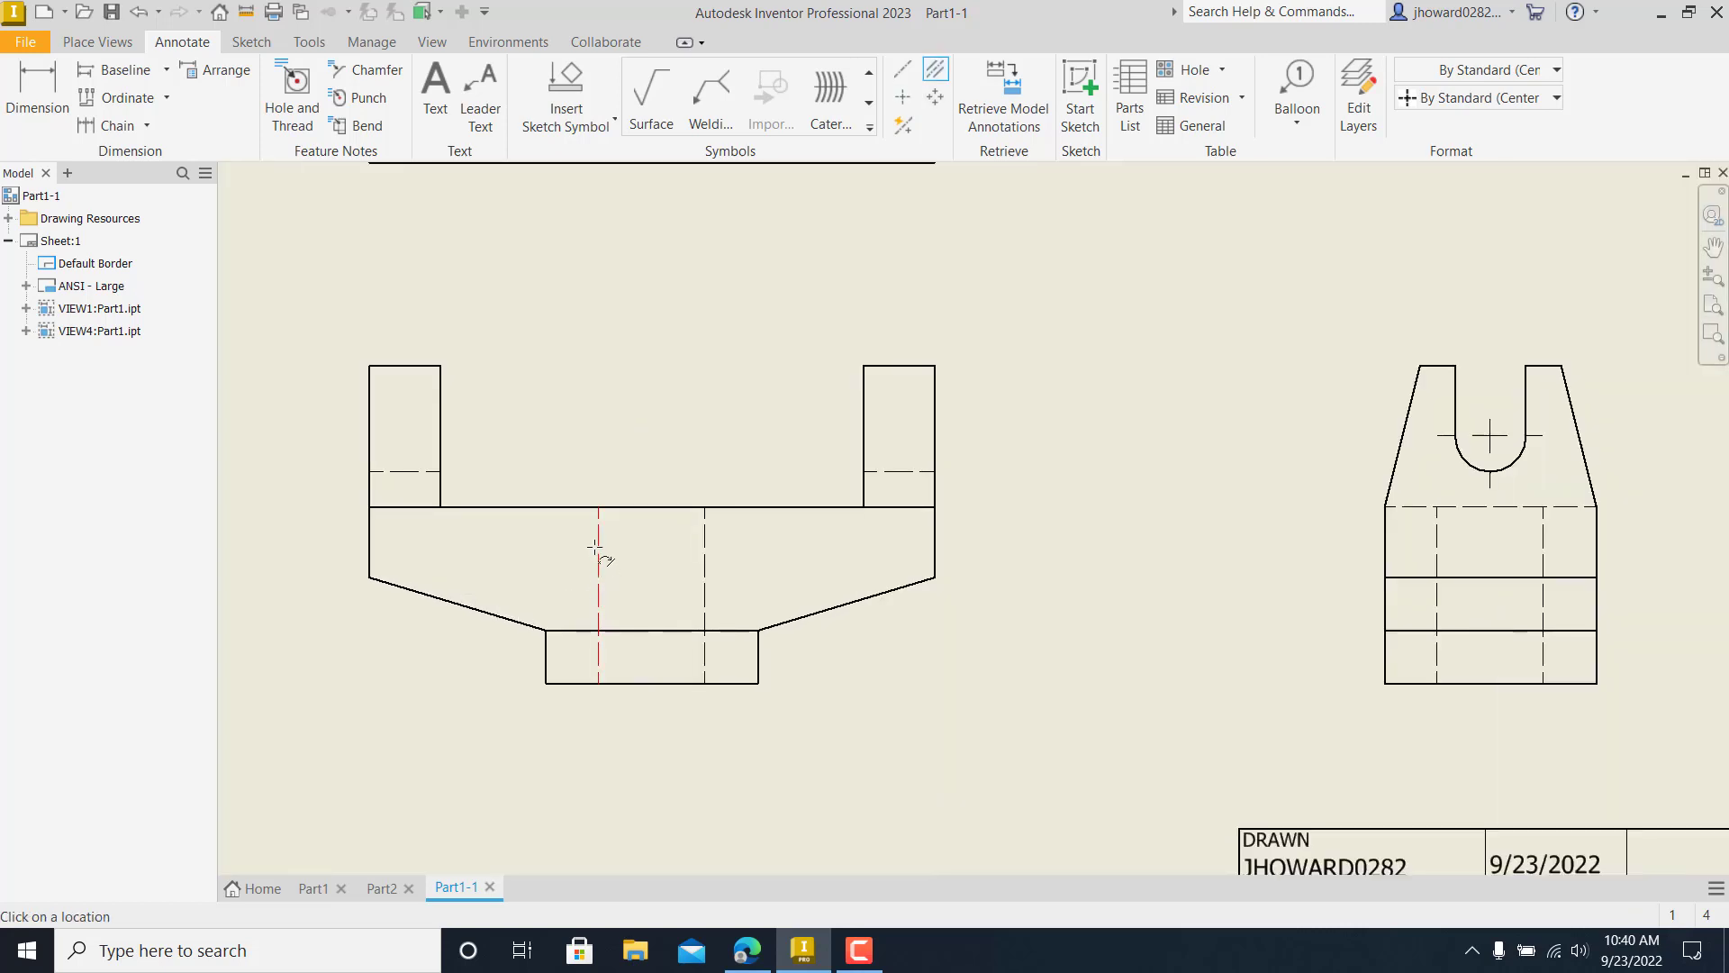
click(595, 546)
click(704, 533)
scroll(1035, 564, up, 3)
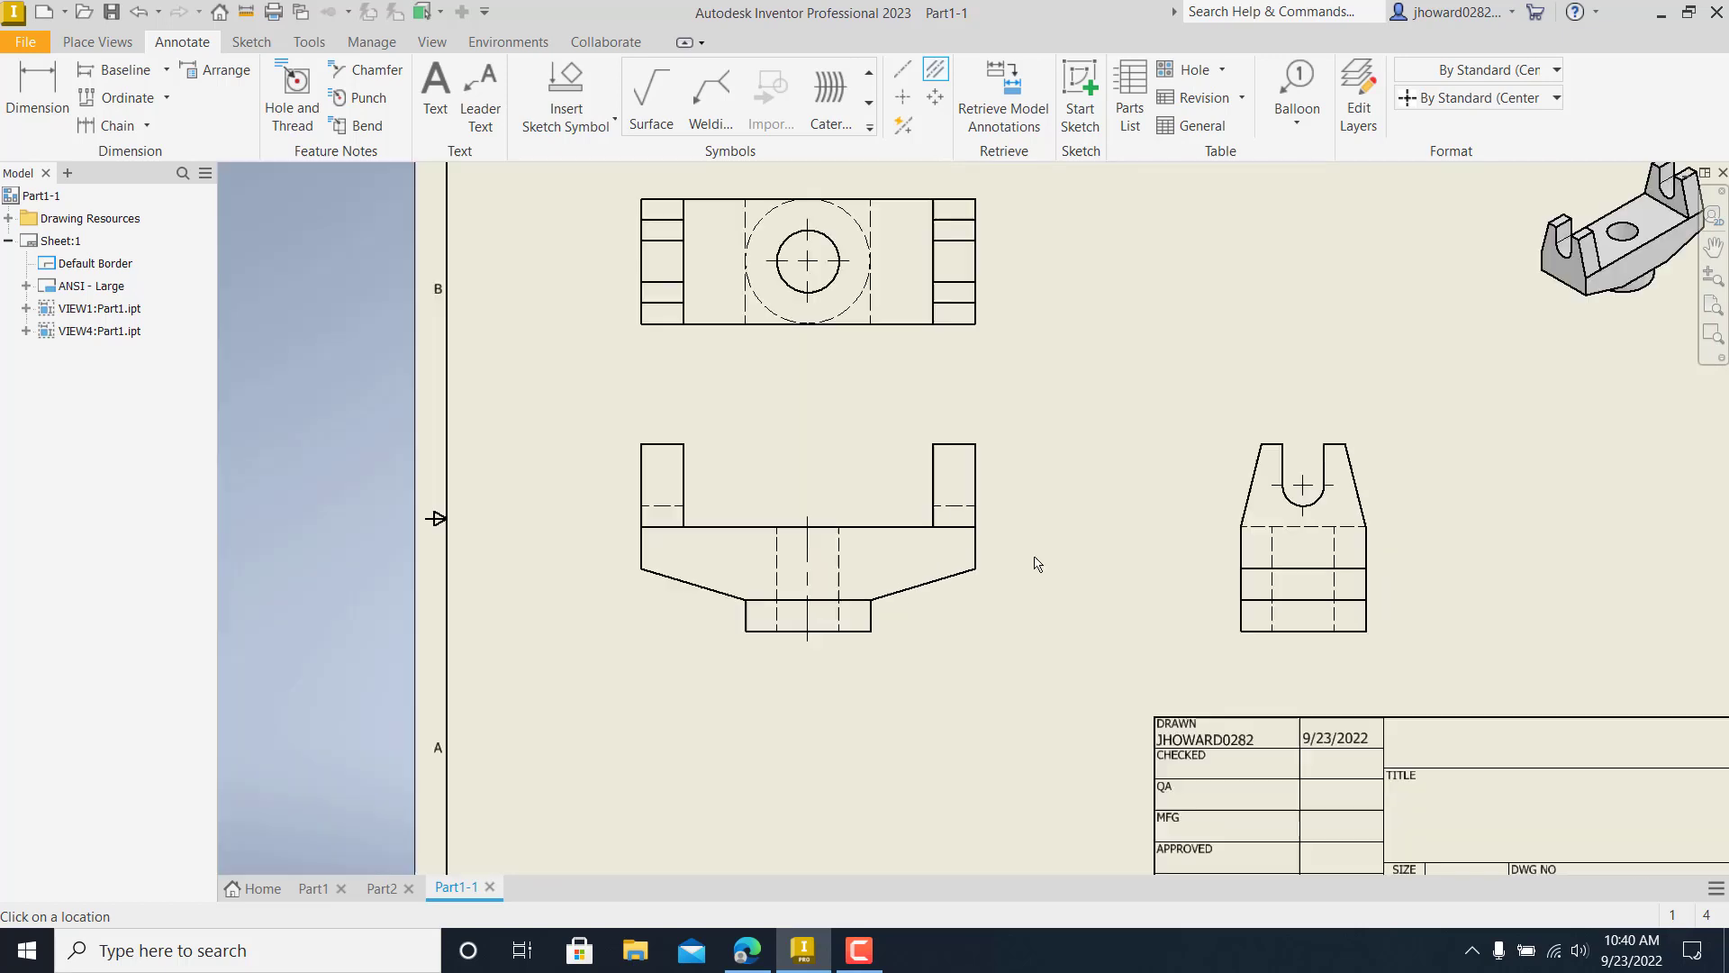
middle_drag(1035, 564, 880, 563)
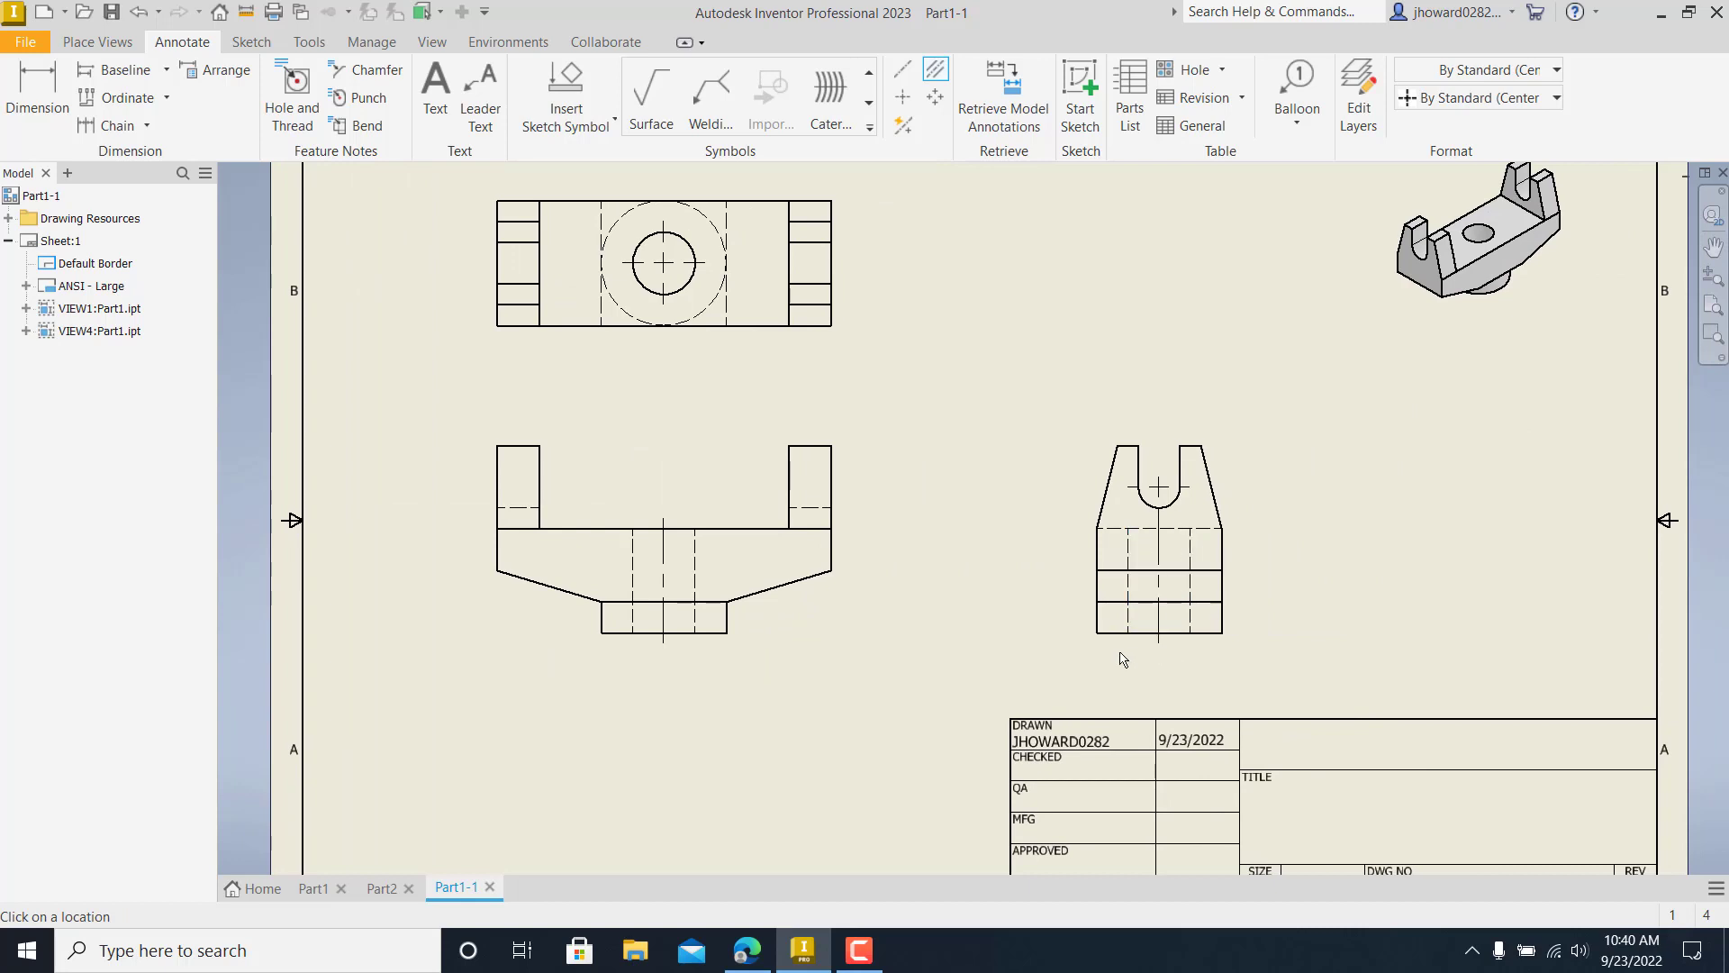
middle_drag(1040, 658, 908, 655)
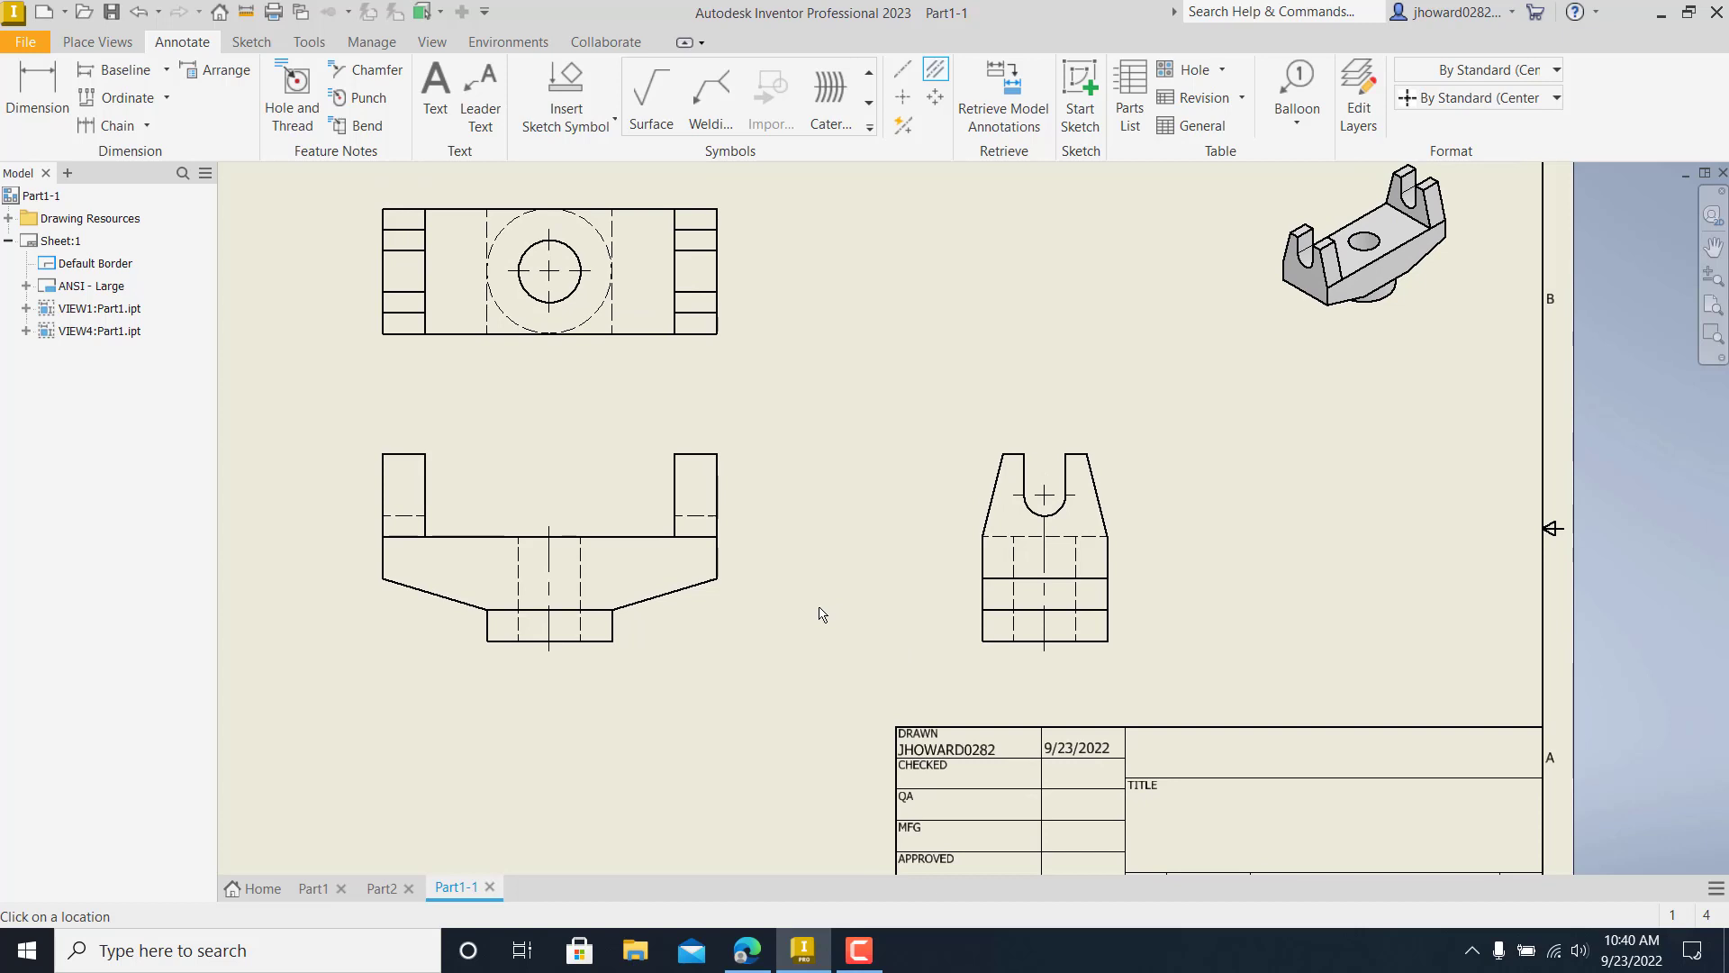
- Dimension the overall width of the base view between its outer vertical edges, placing the dimension below the view
click(51, 108)
key(Escape)
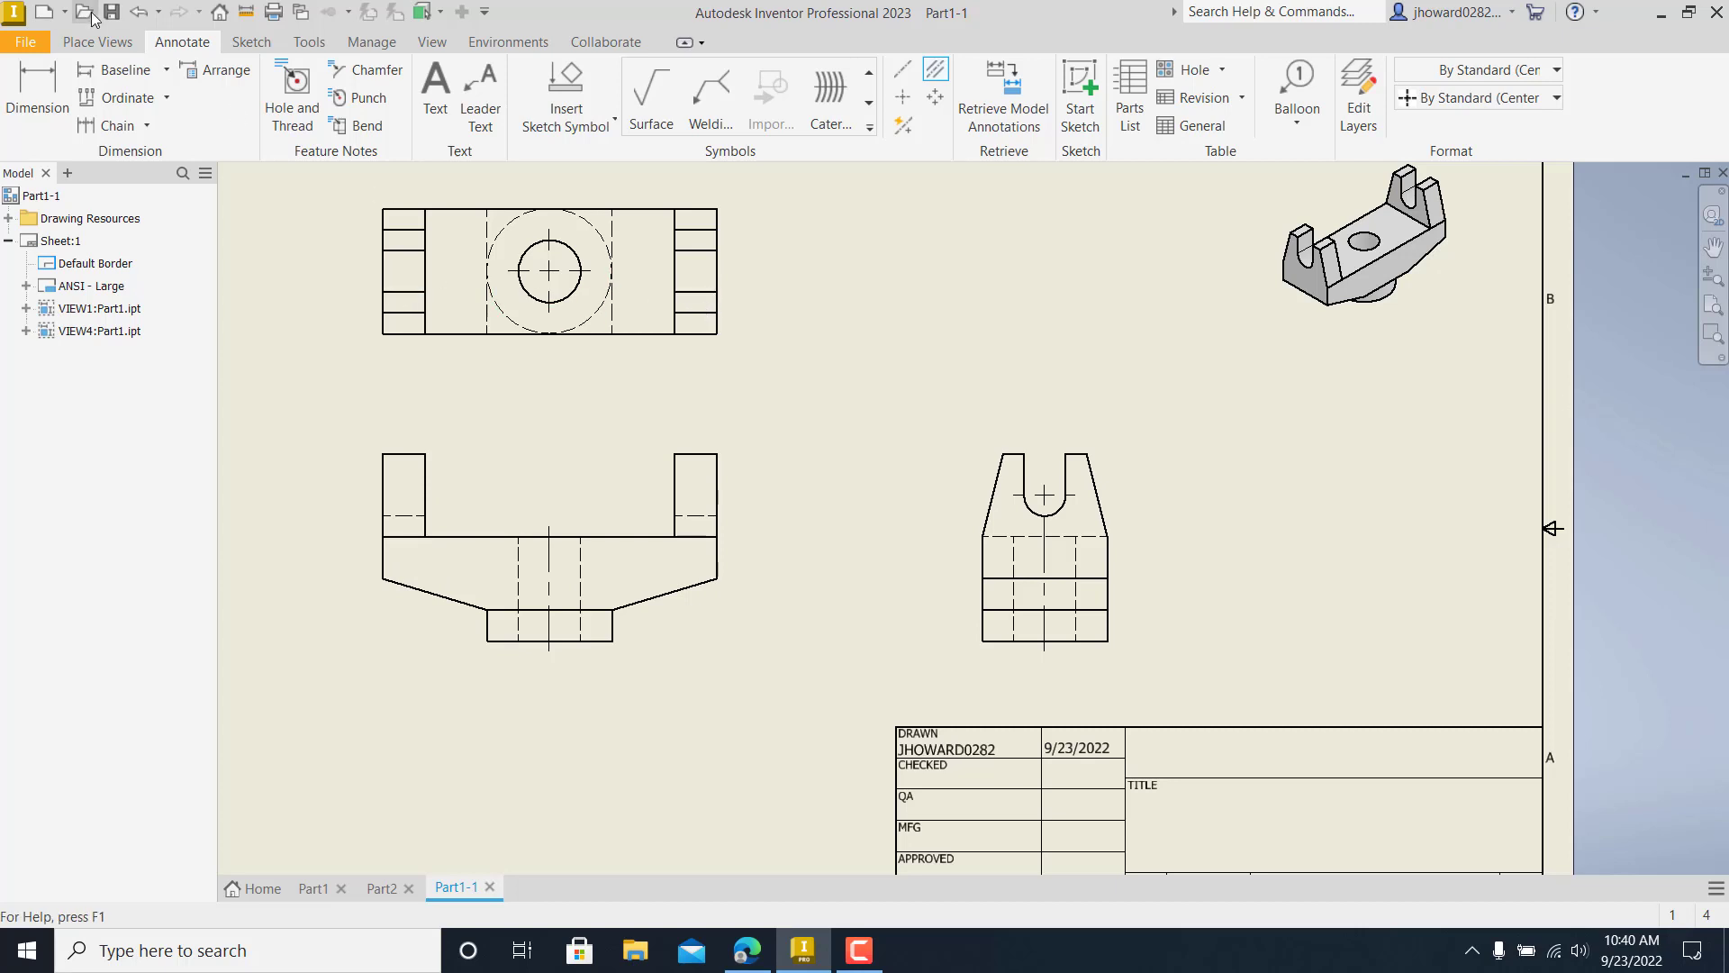
click(49, 100)
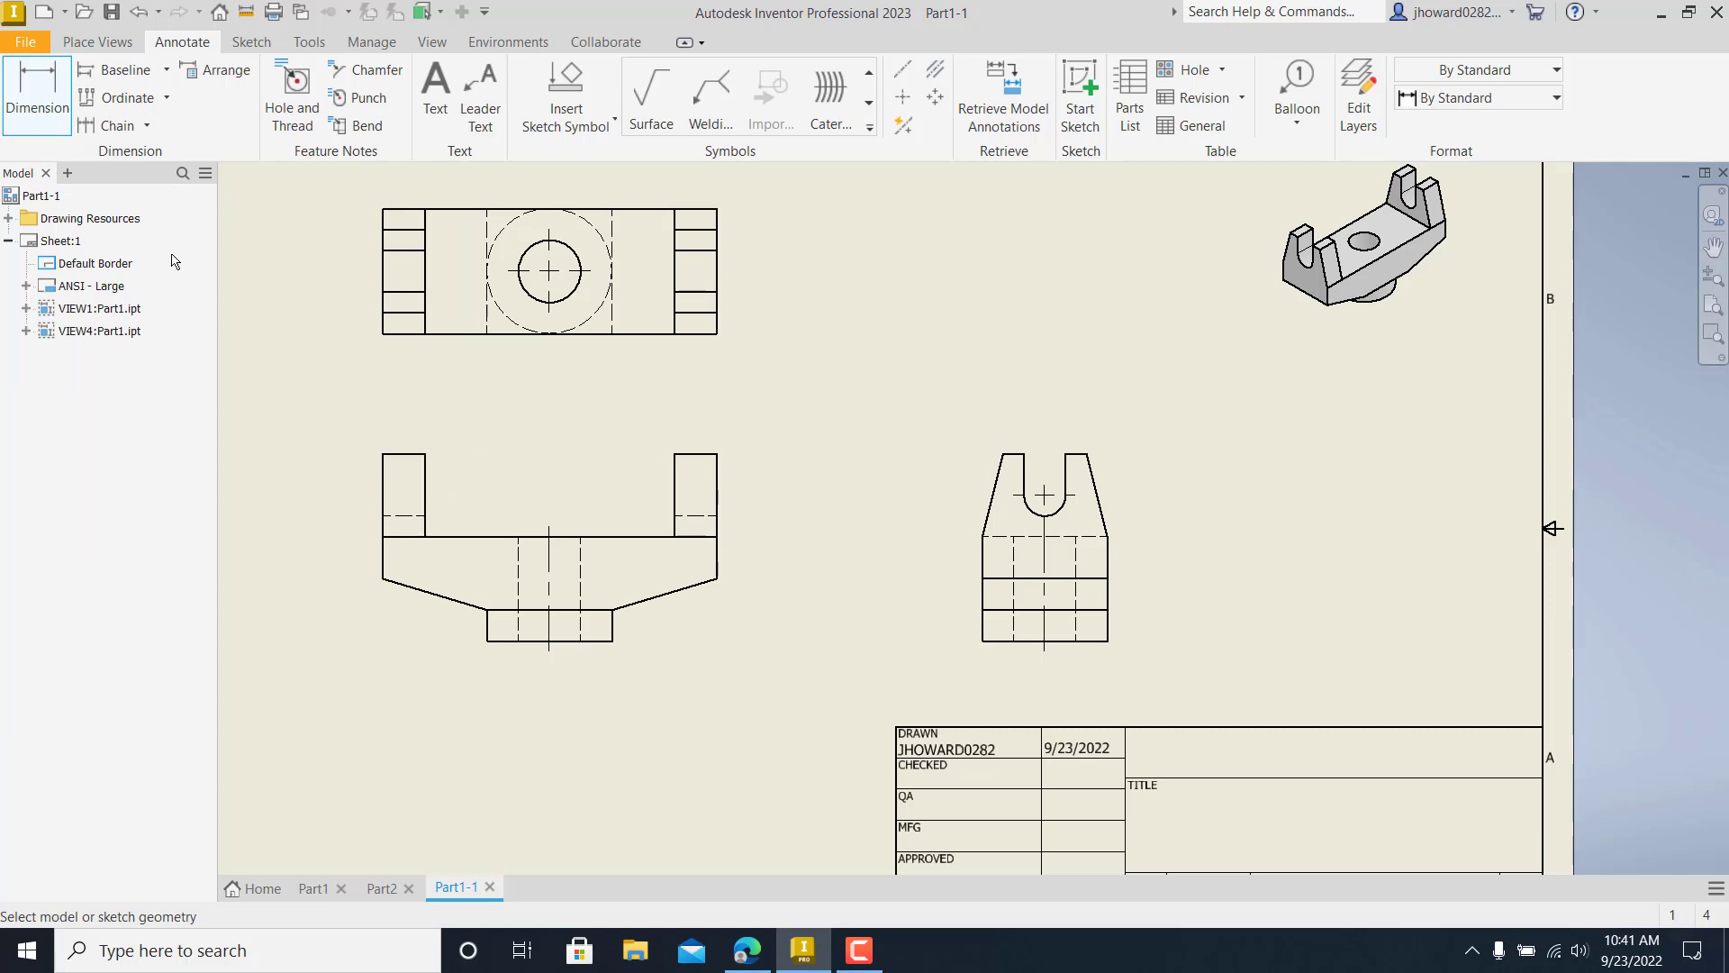
click(384, 563)
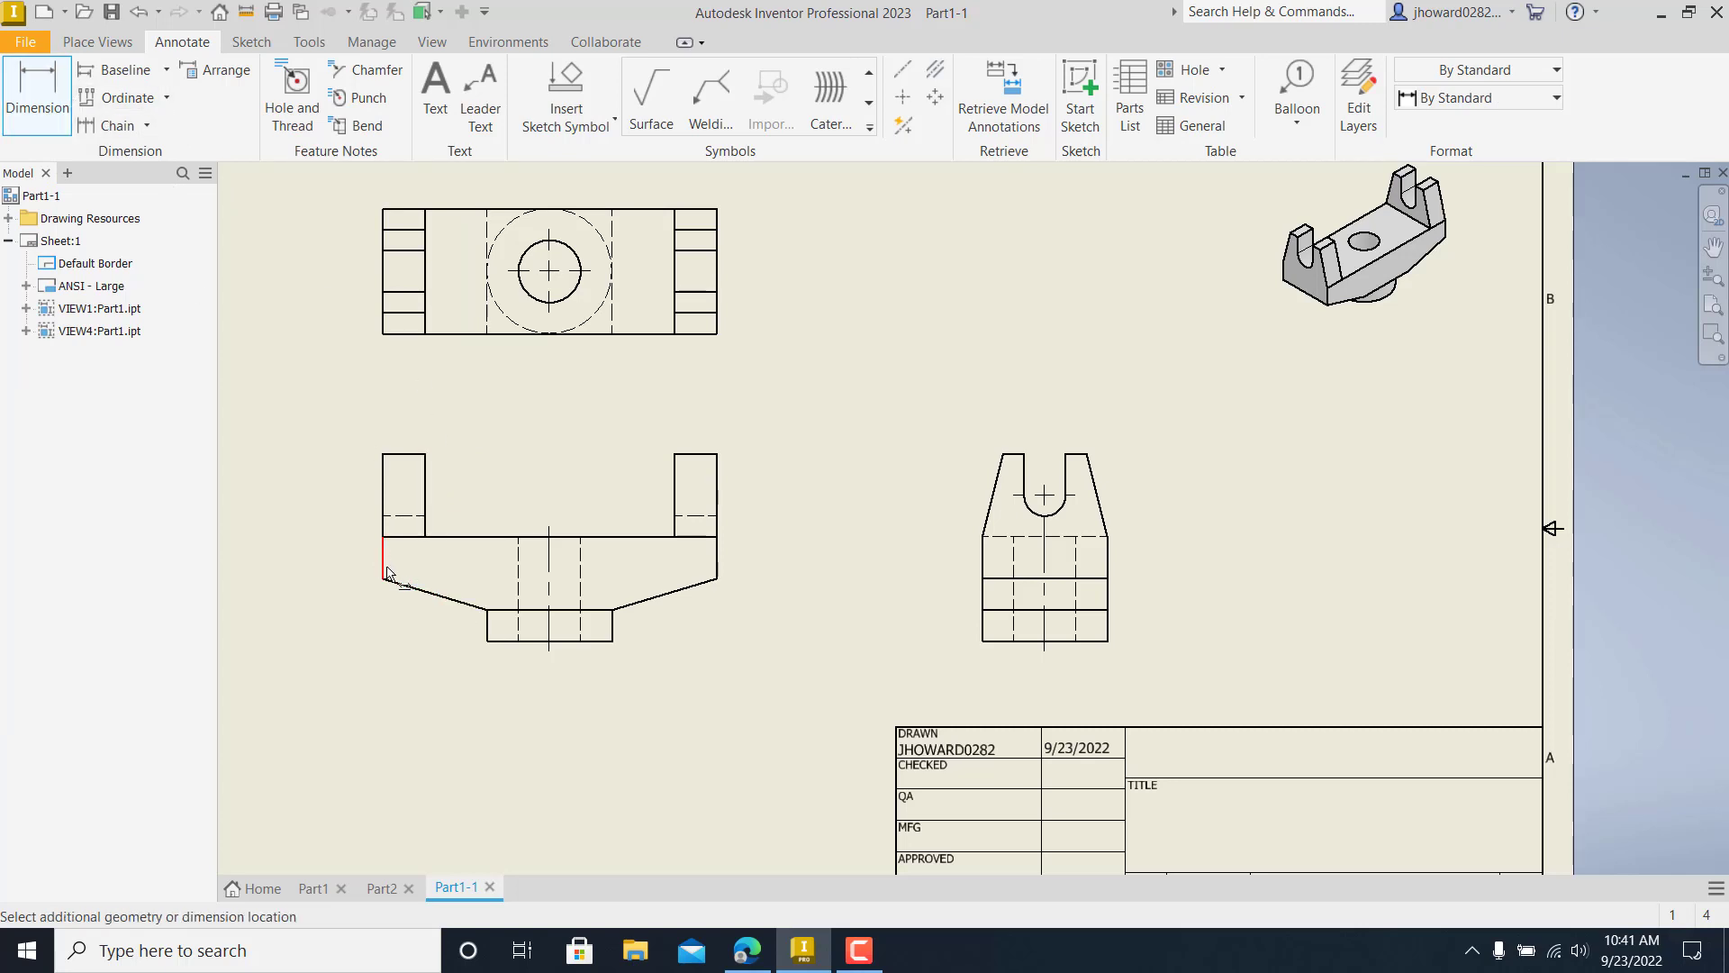
click(716, 563)
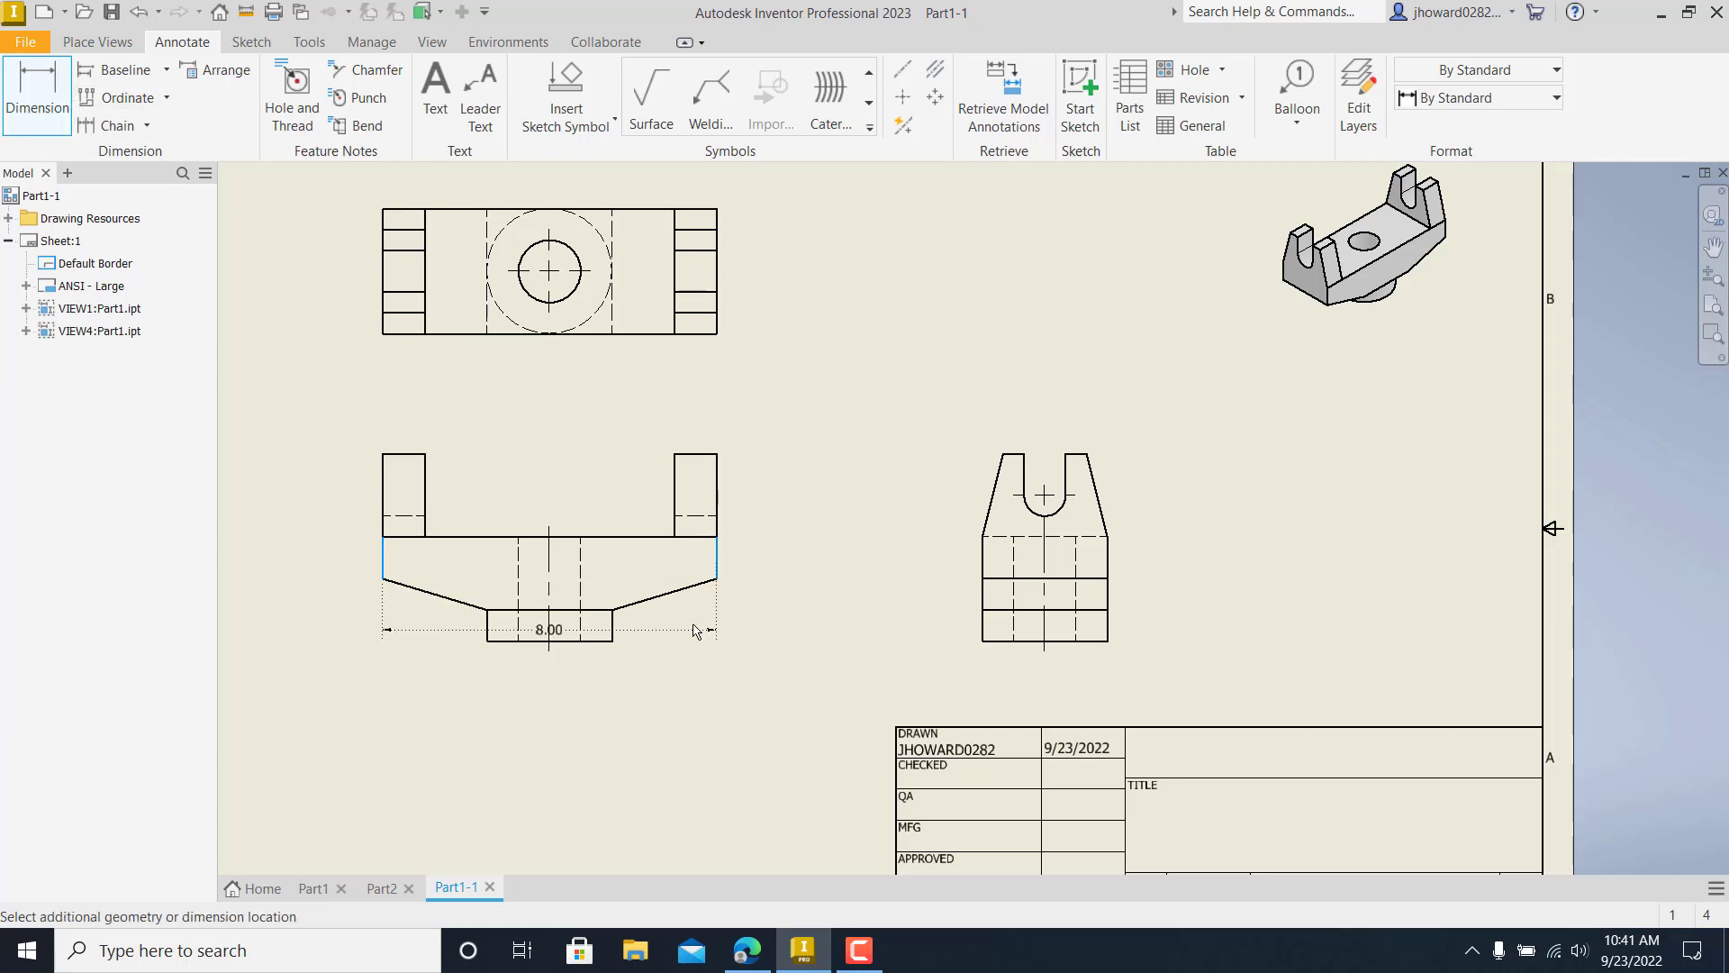
click(676, 699)
click(776, 556)
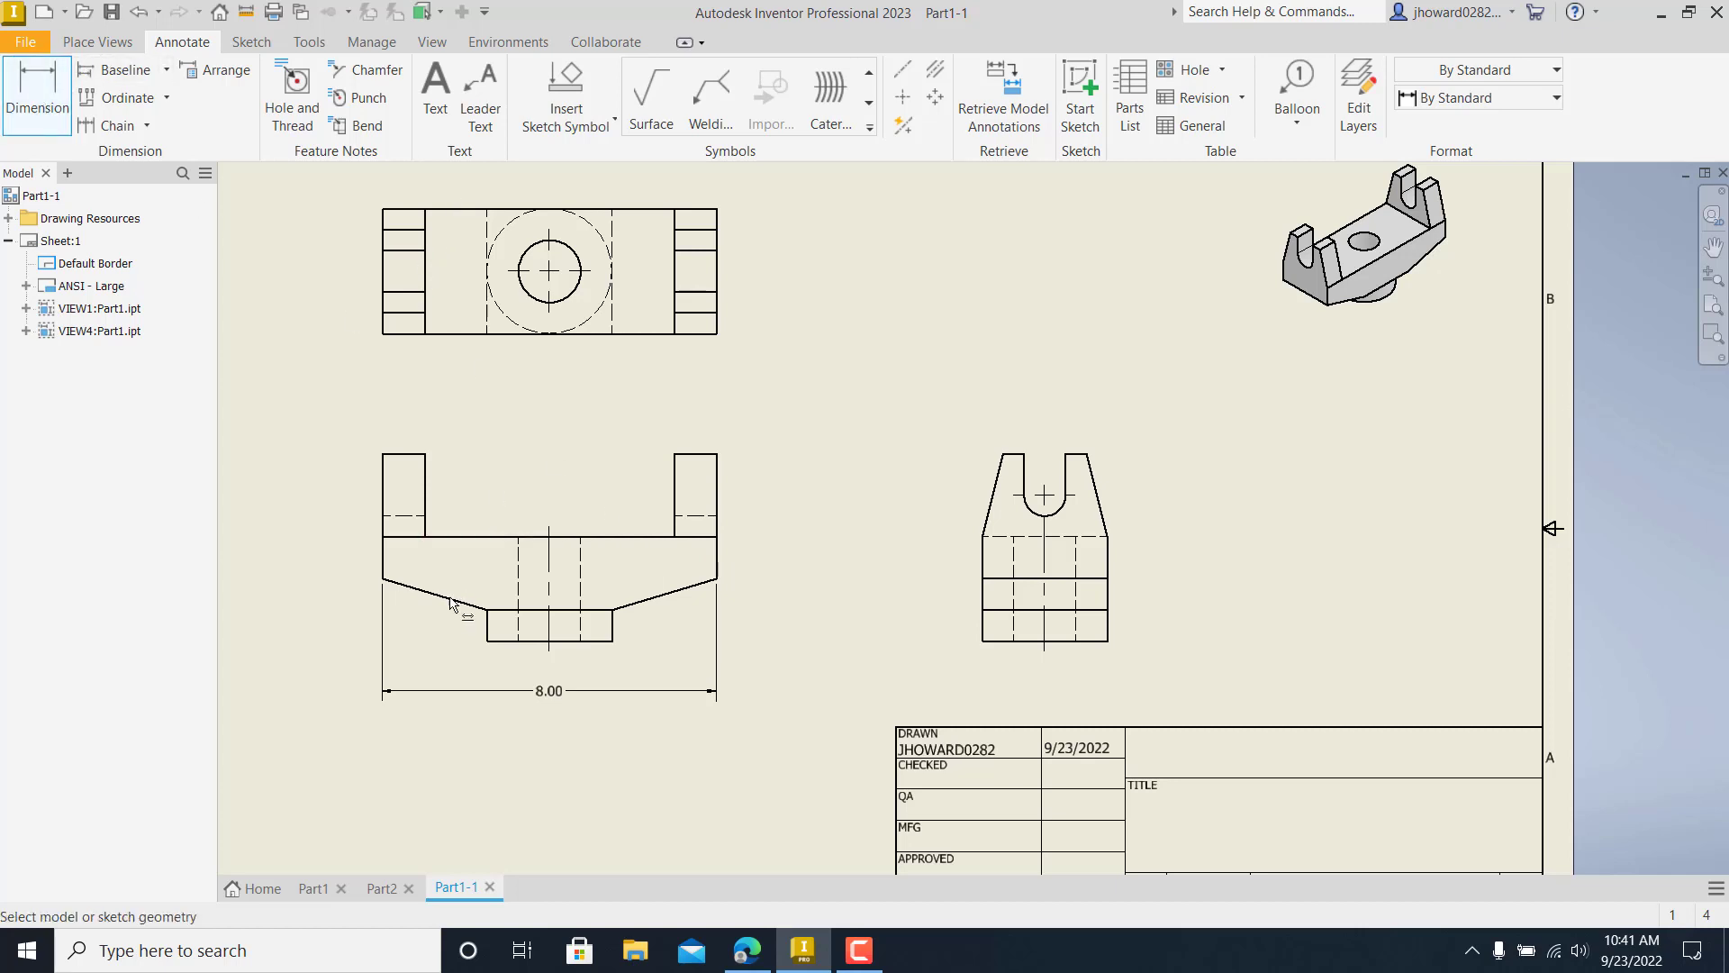
- Add an angular dimension between the base view's left sloped underside edge and its left vertical edge
scroll(451, 602, up, 3)
click(362, 569)
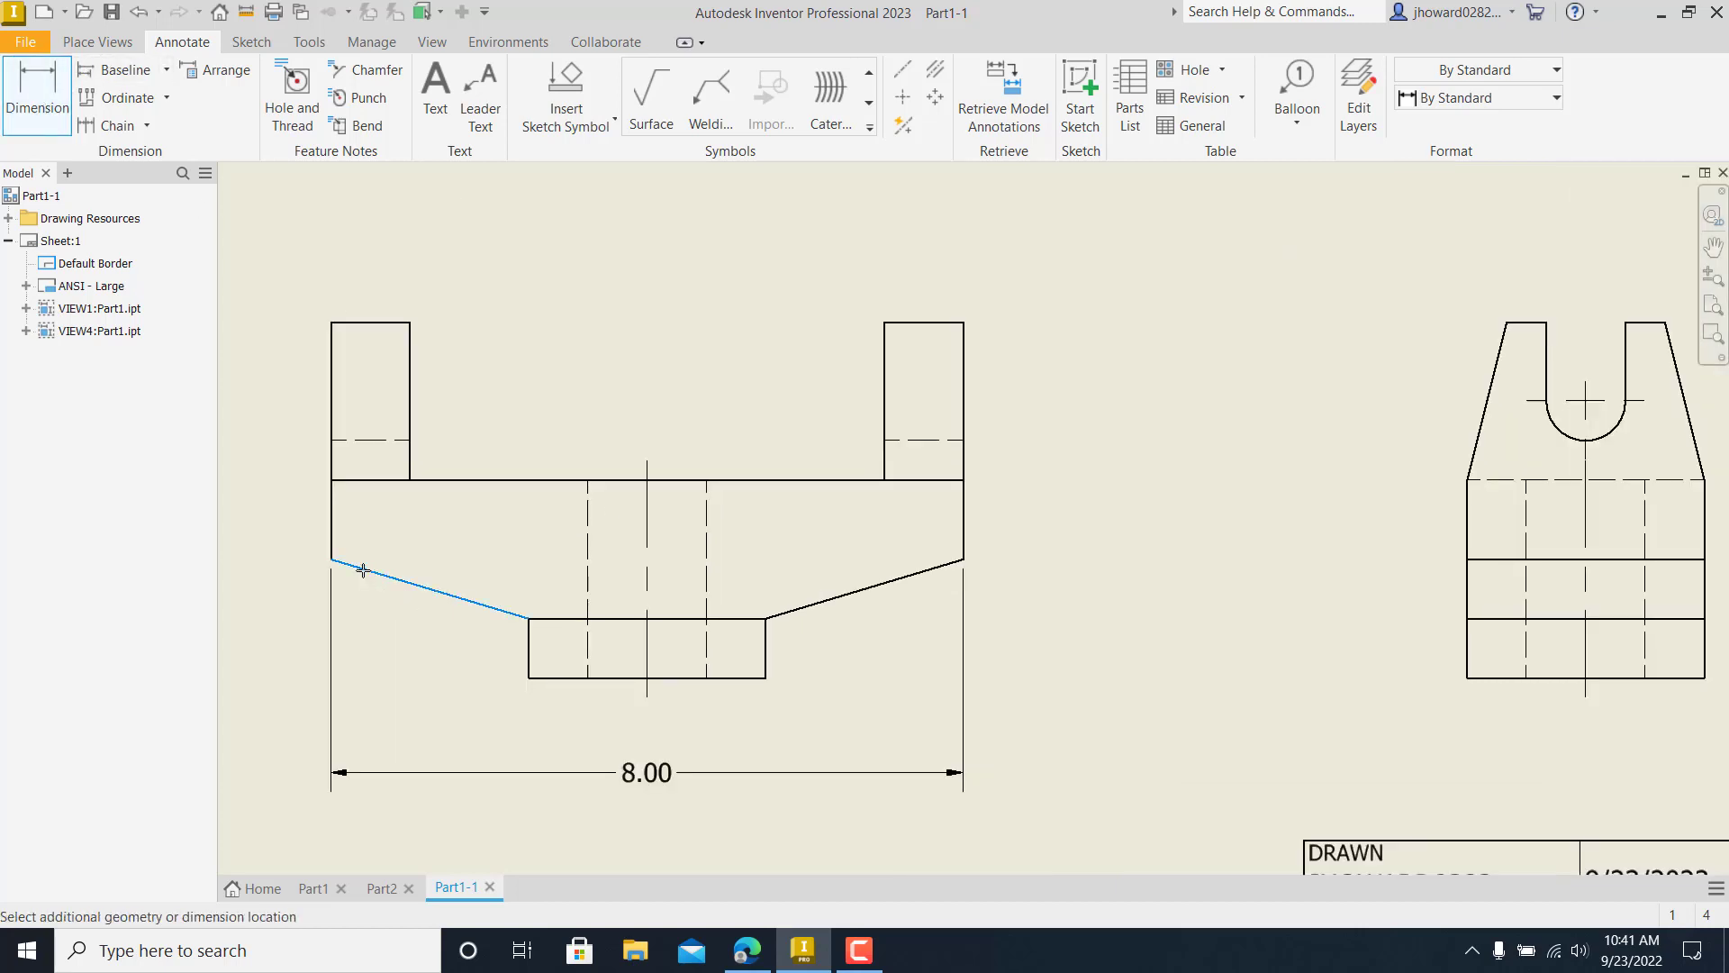
click(330, 539)
click(393, 617)
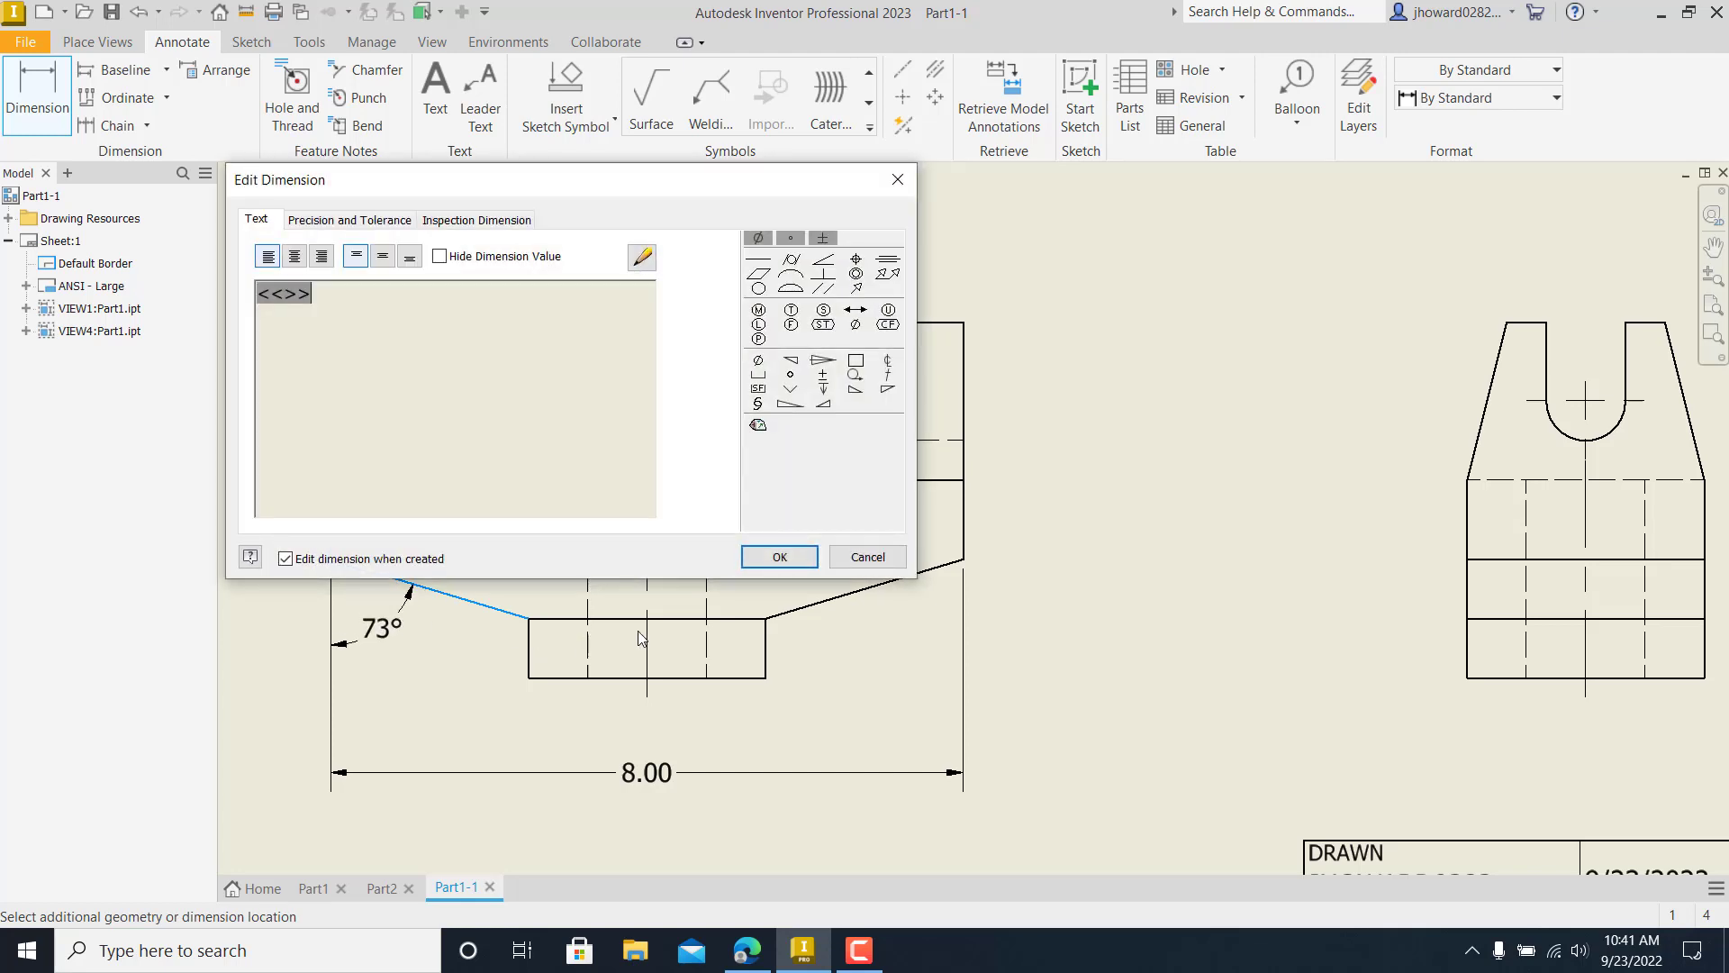
click(779, 560)
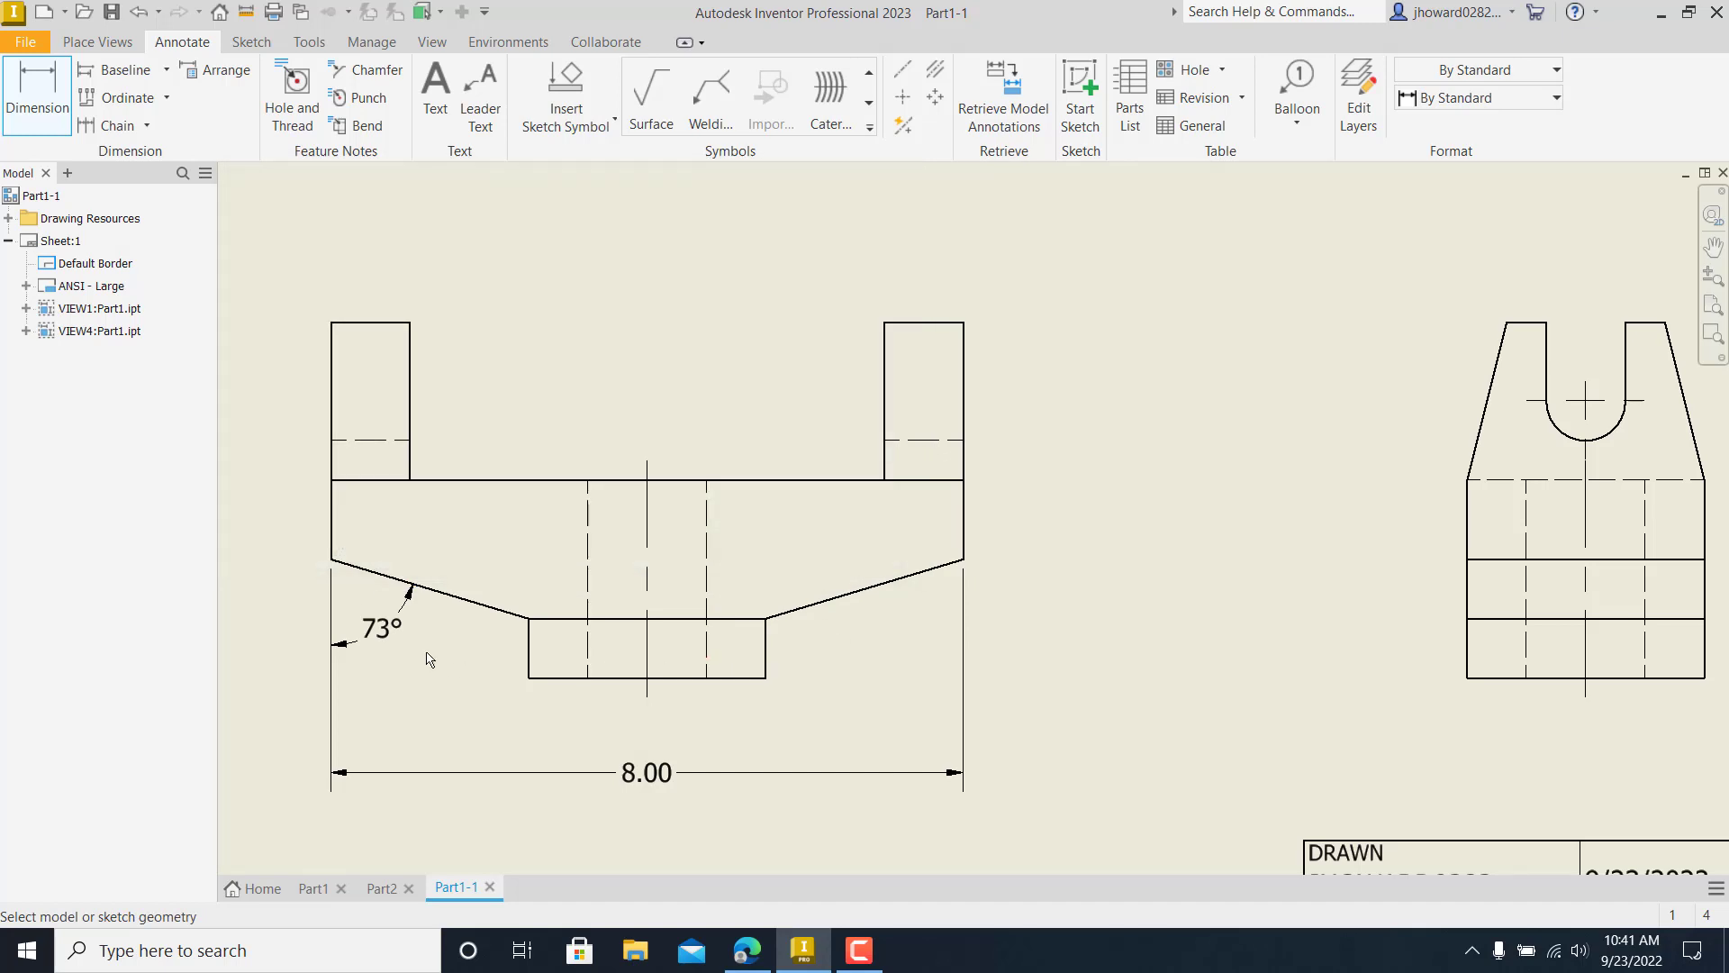
- Add a radius dimension to the slot arc in the side view, placing it outside the part's right edge
scroll(638, 686, down, 3)
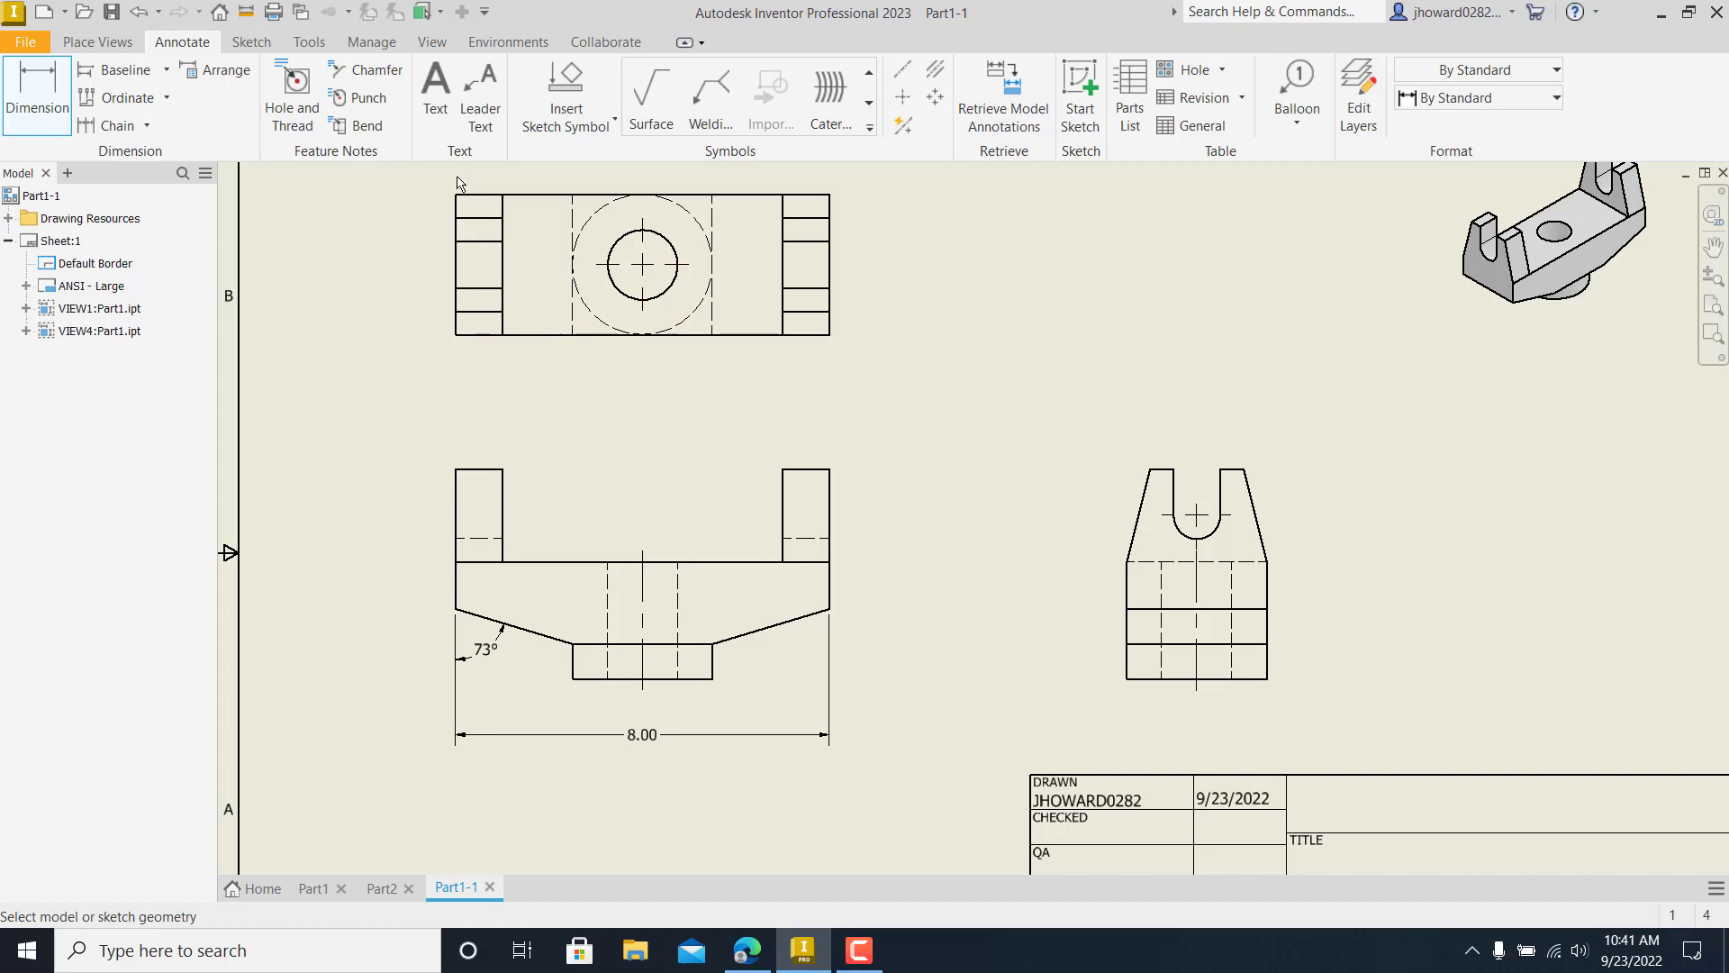
click(1214, 533)
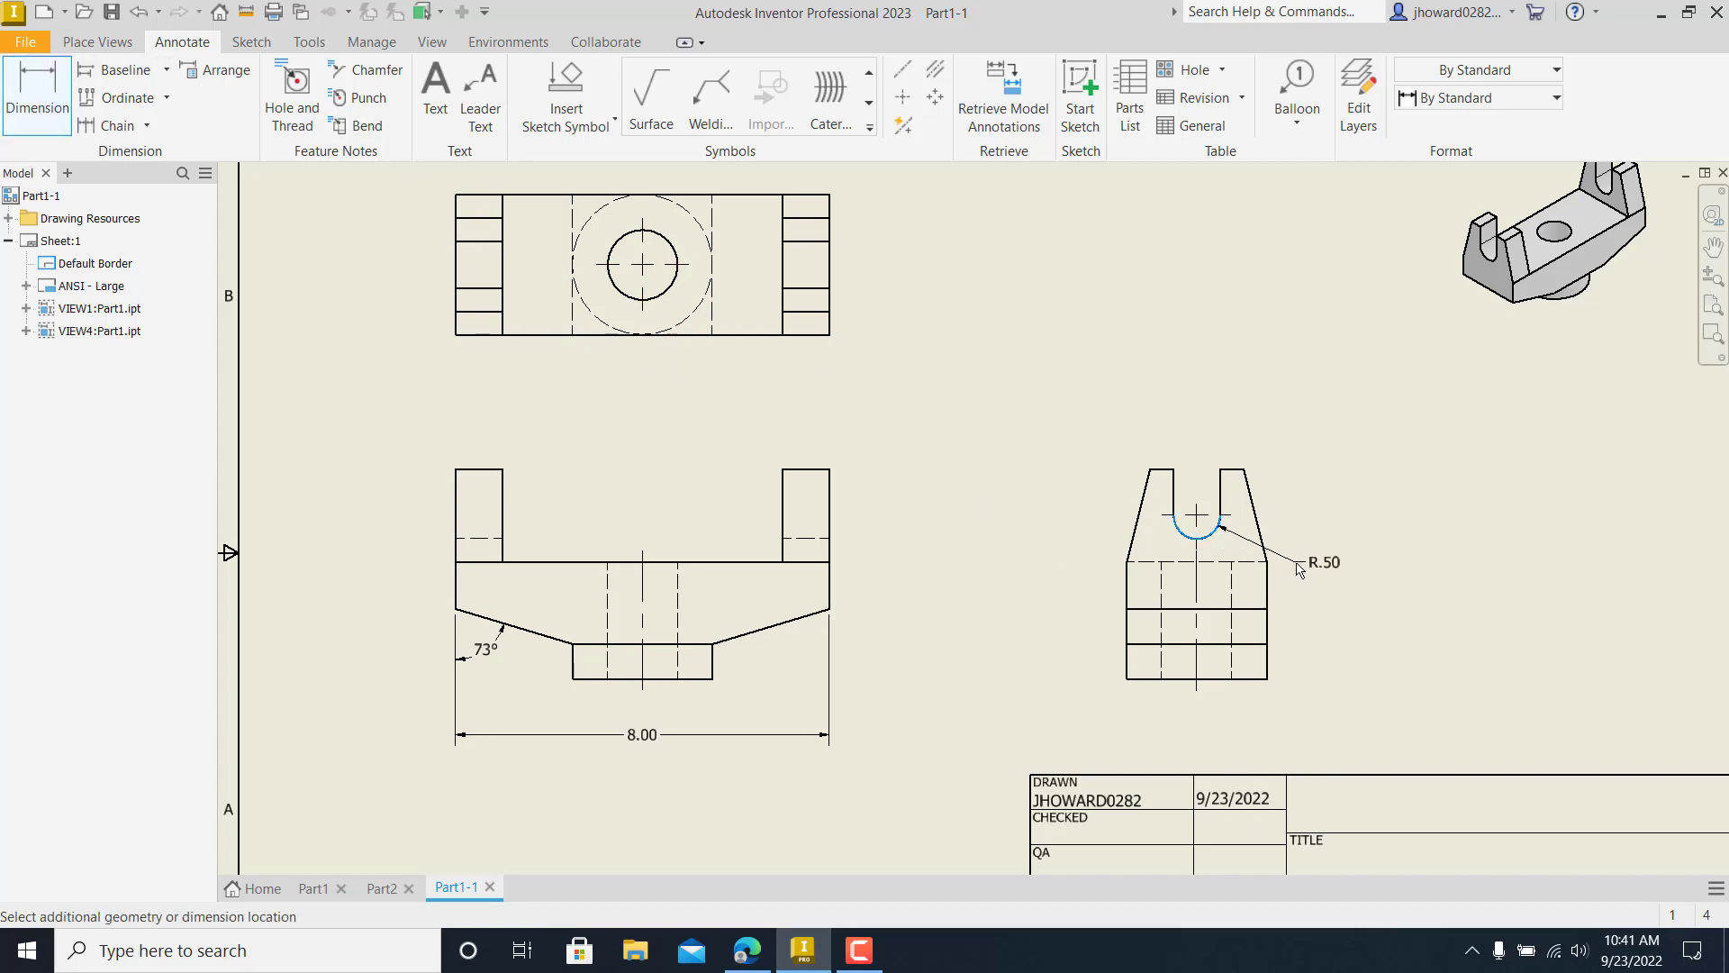
click(1297, 567)
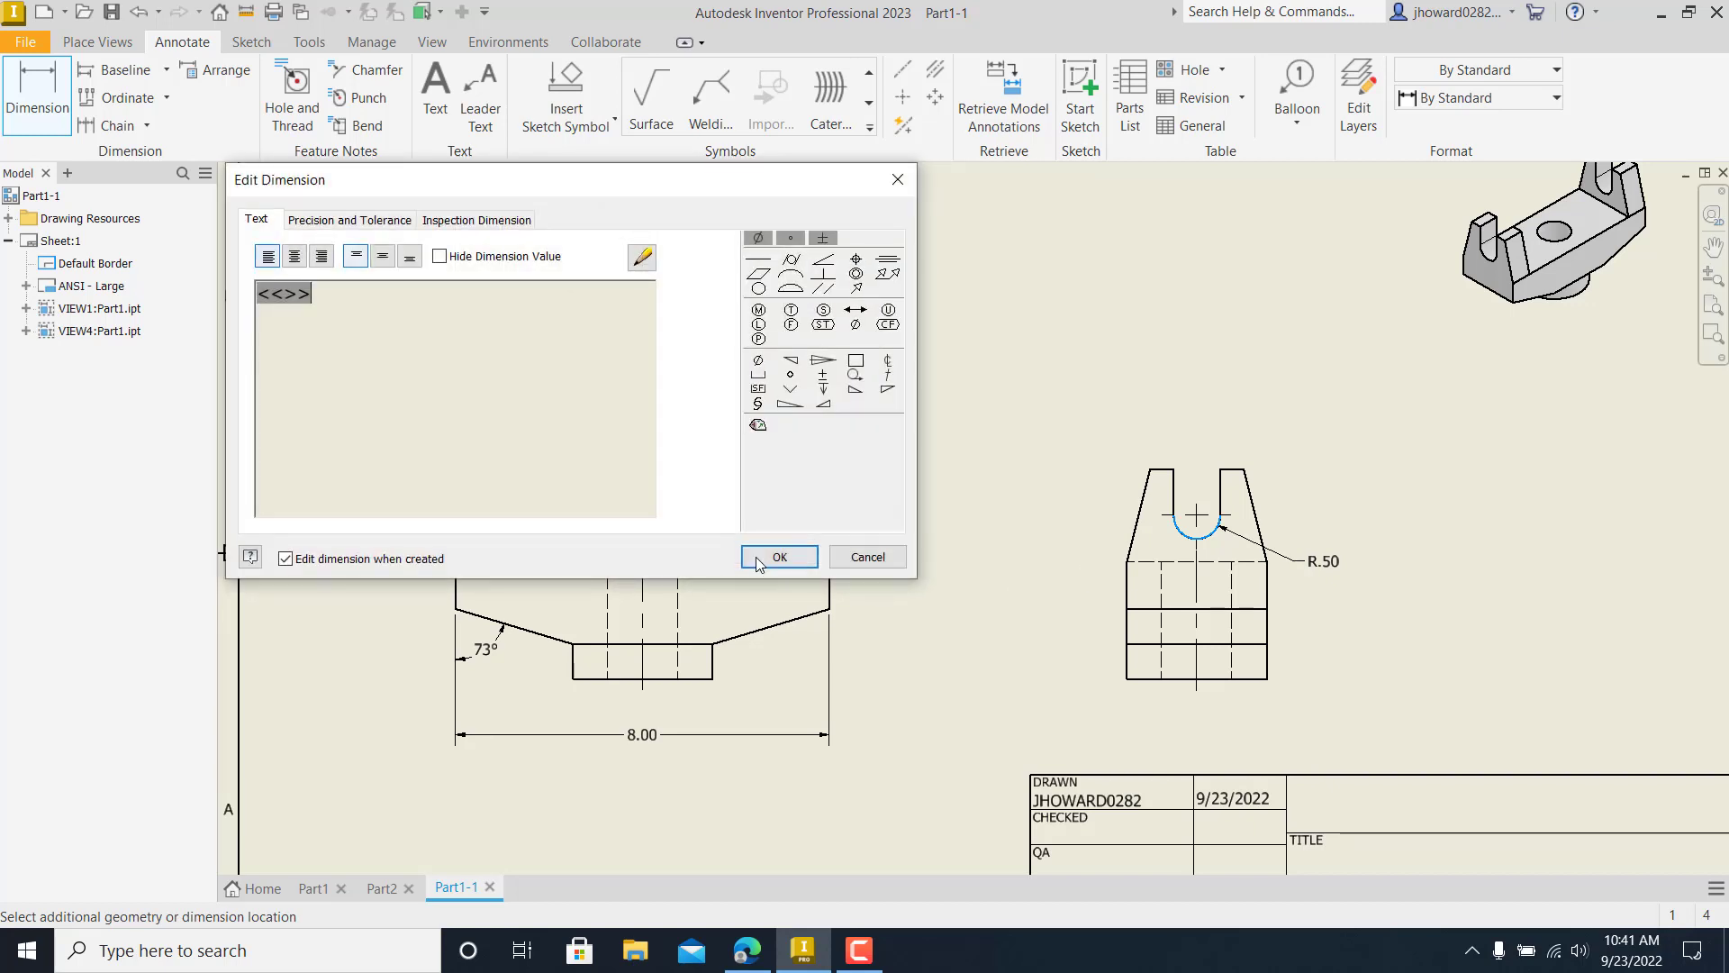
click(775, 554)
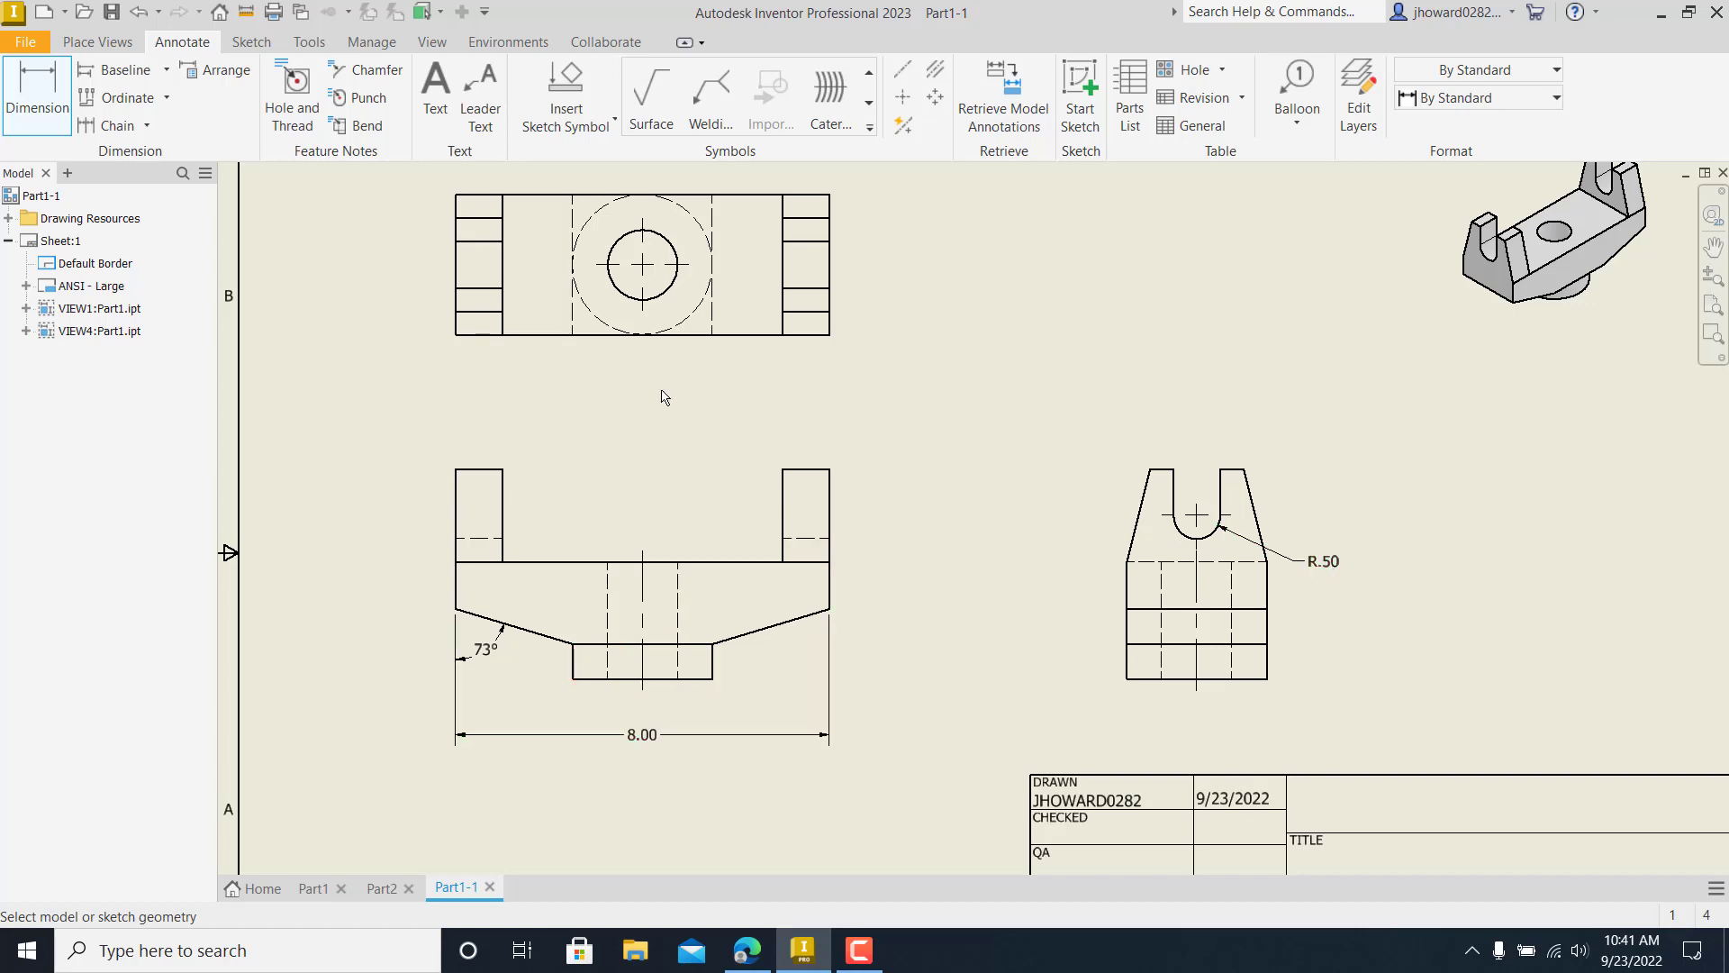
click(683, 325)
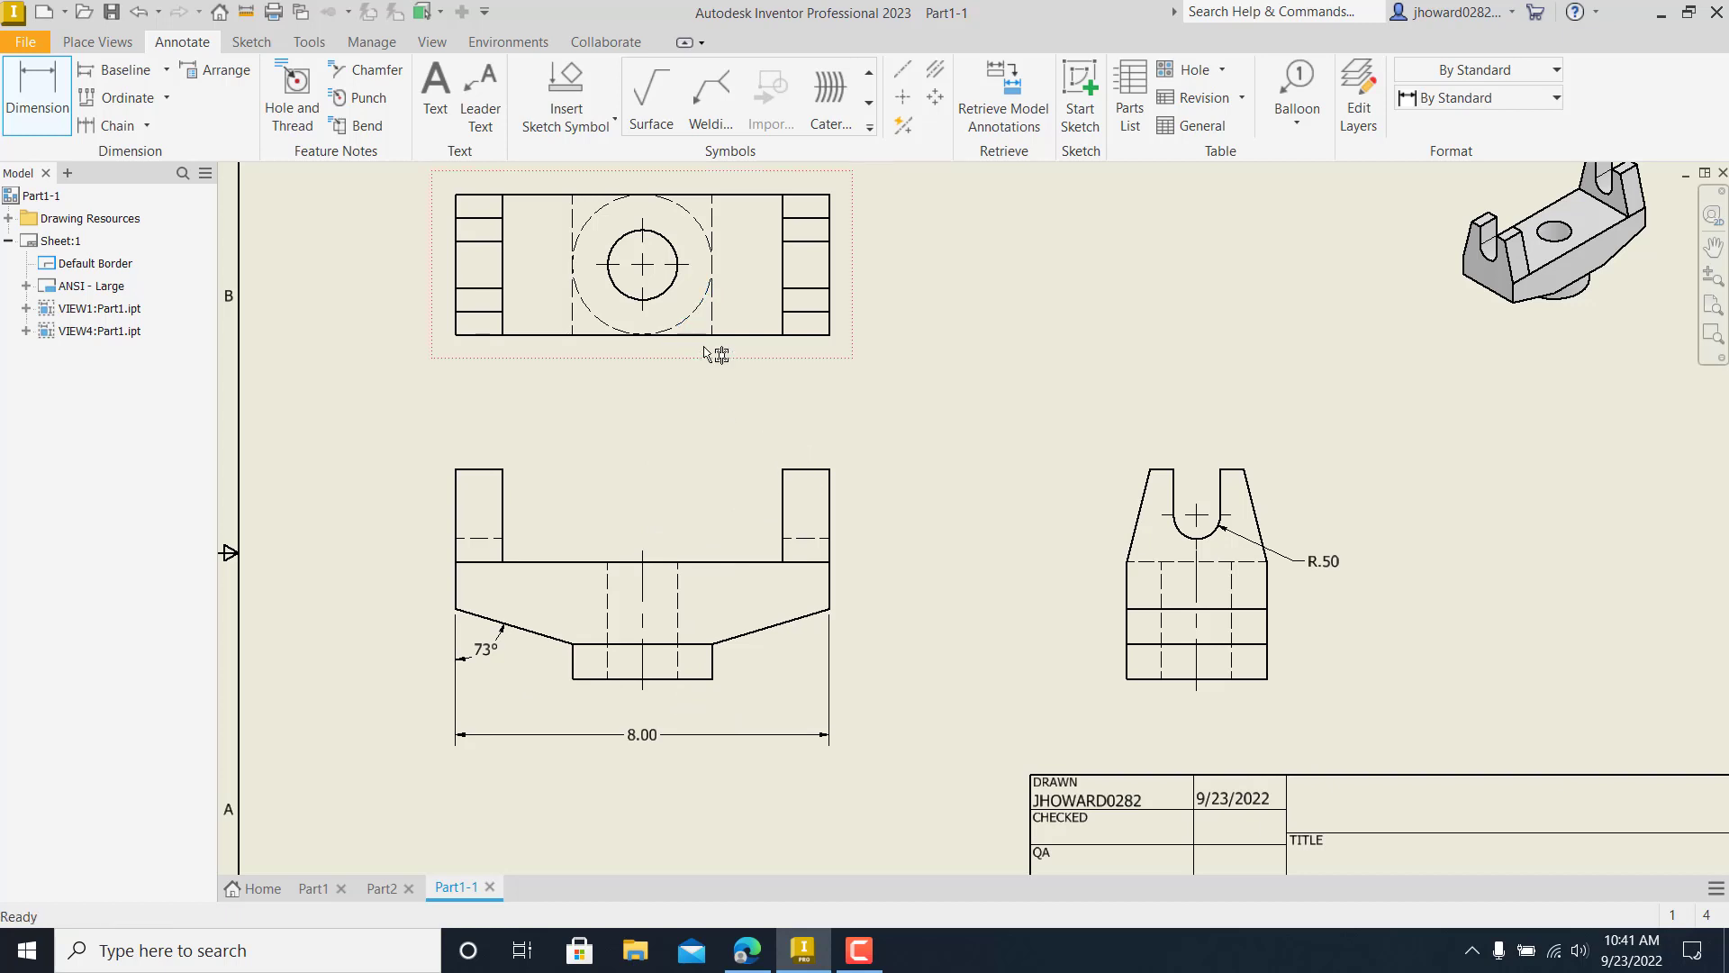
key(Escape)
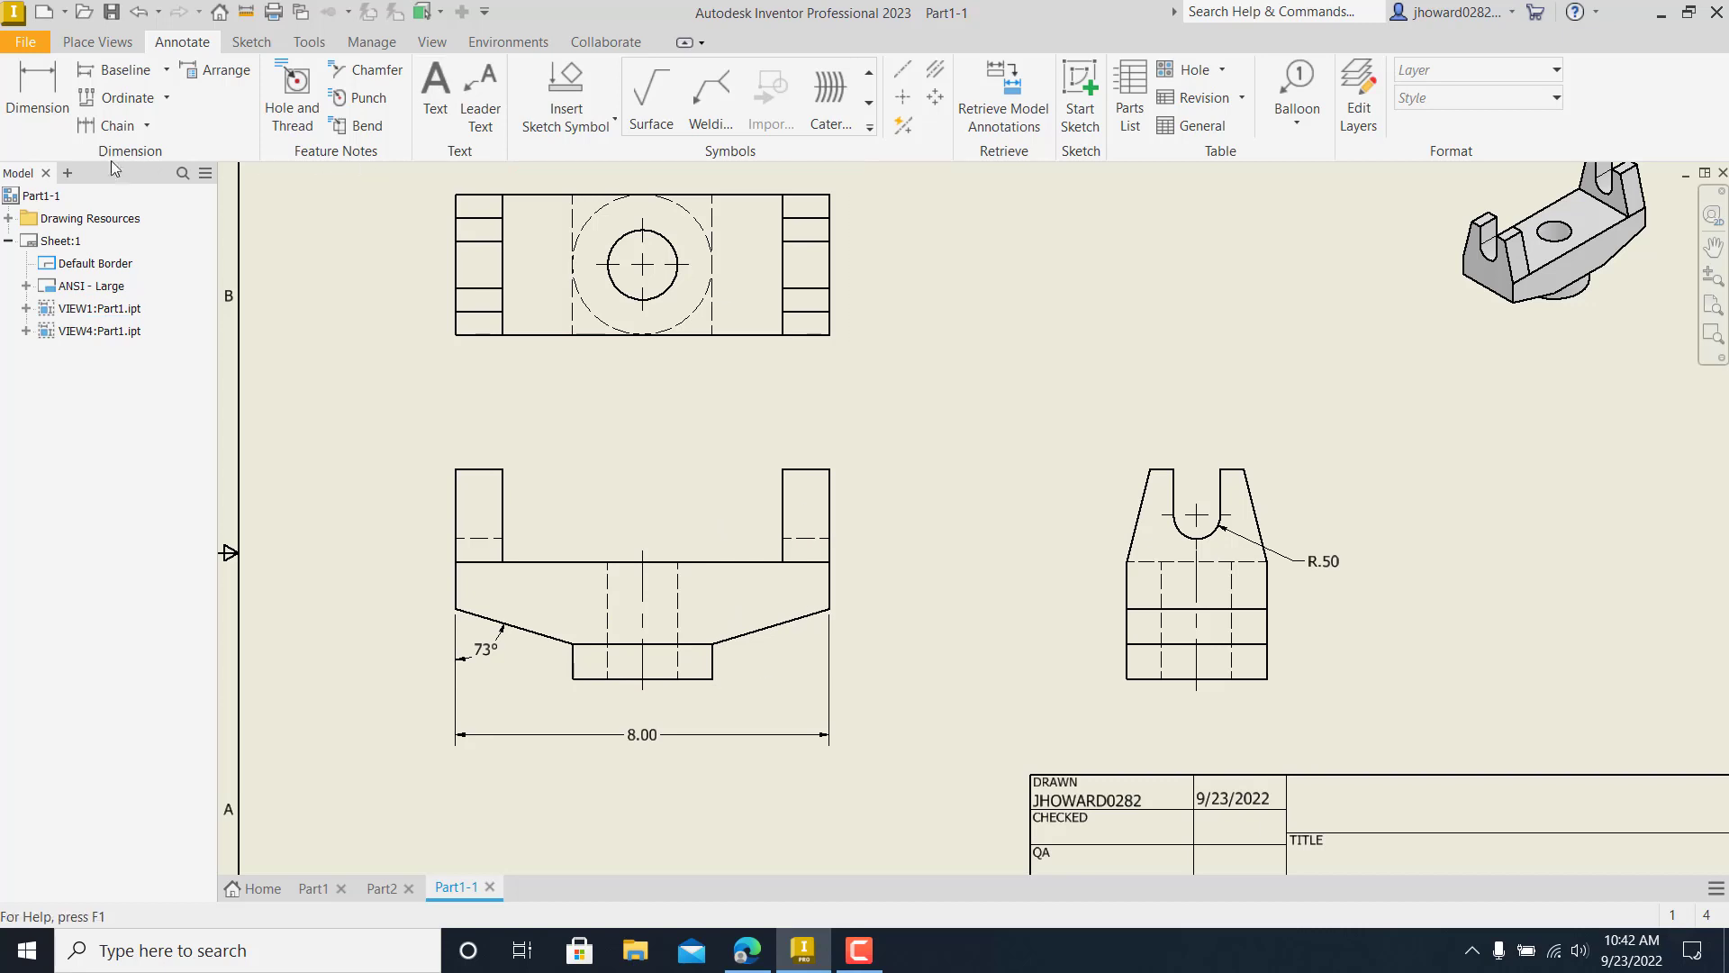
- Dimension the boss diameter between its vertical edges in the base view, placing it above the overall width dimension
click(41, 90)
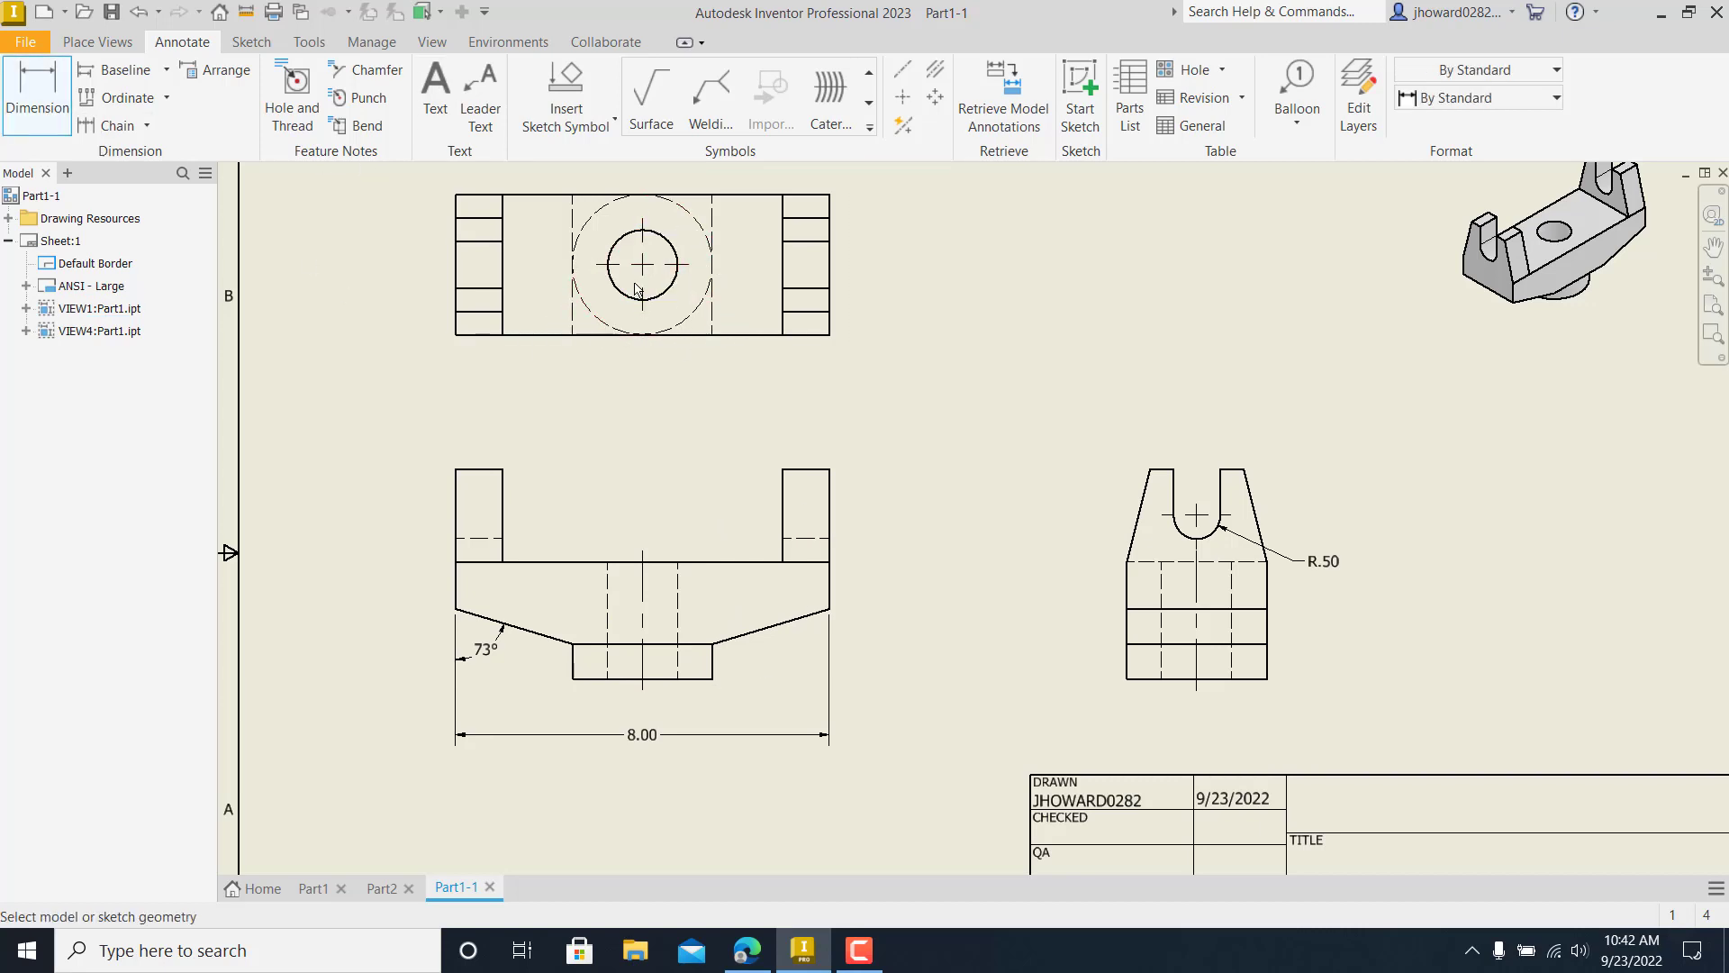
scroll(575, 678, up, 3)
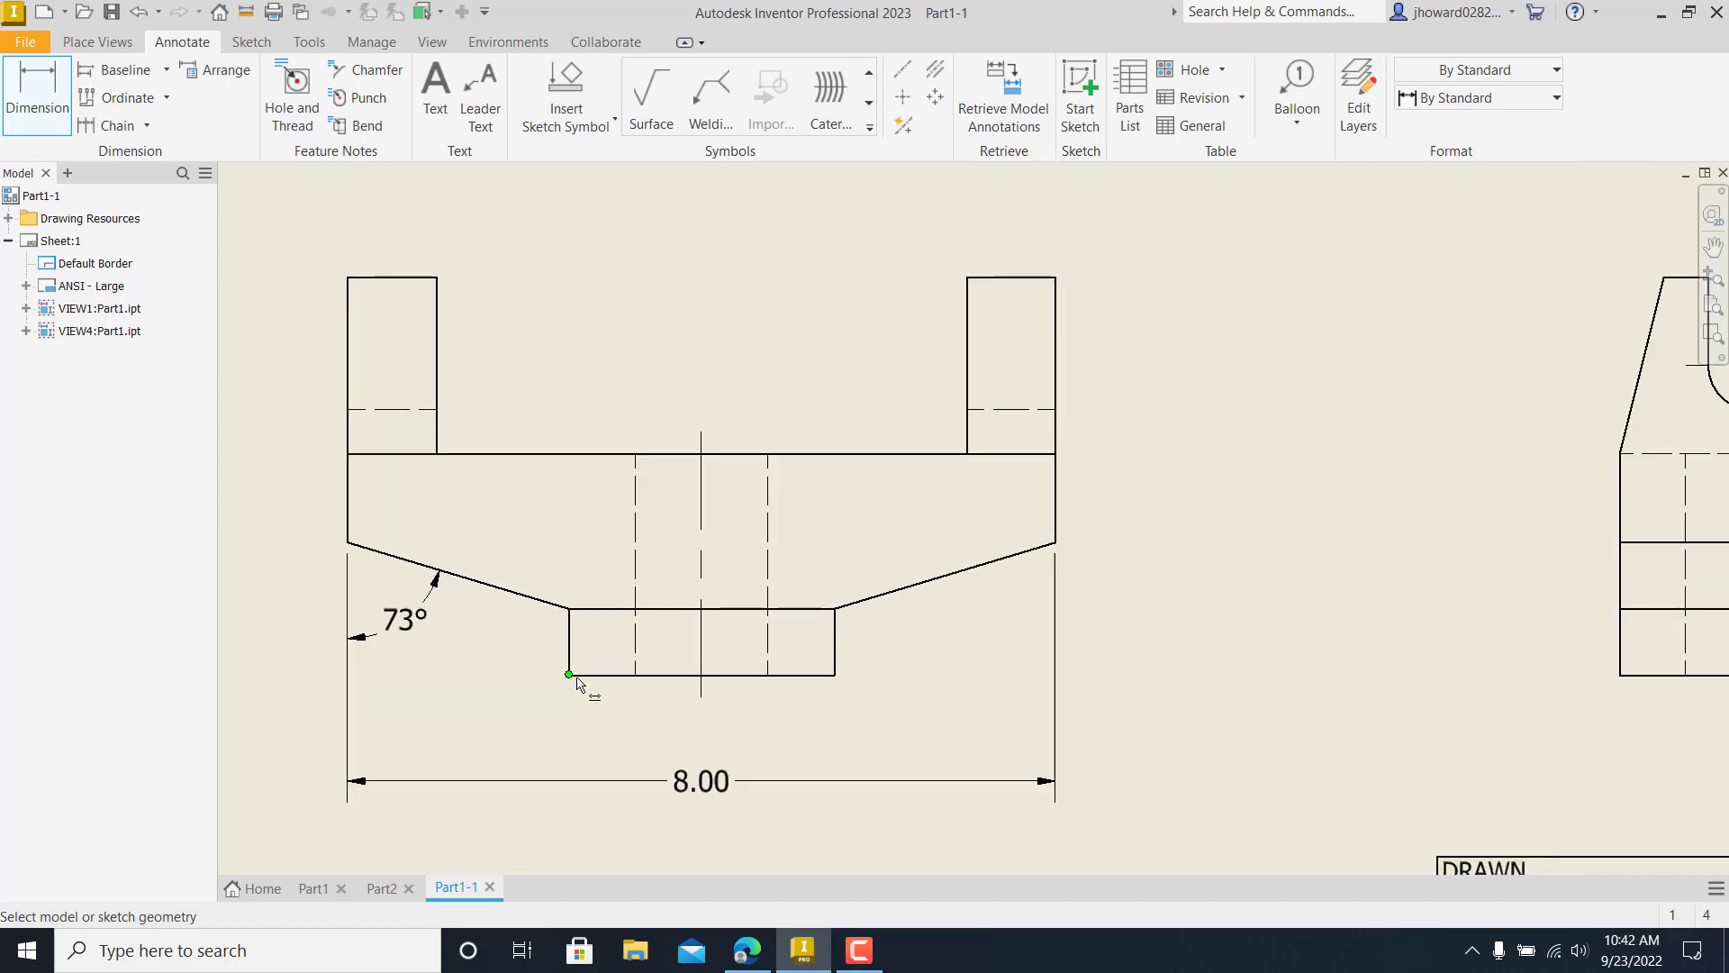
click(569, 664)
click(836, 667)
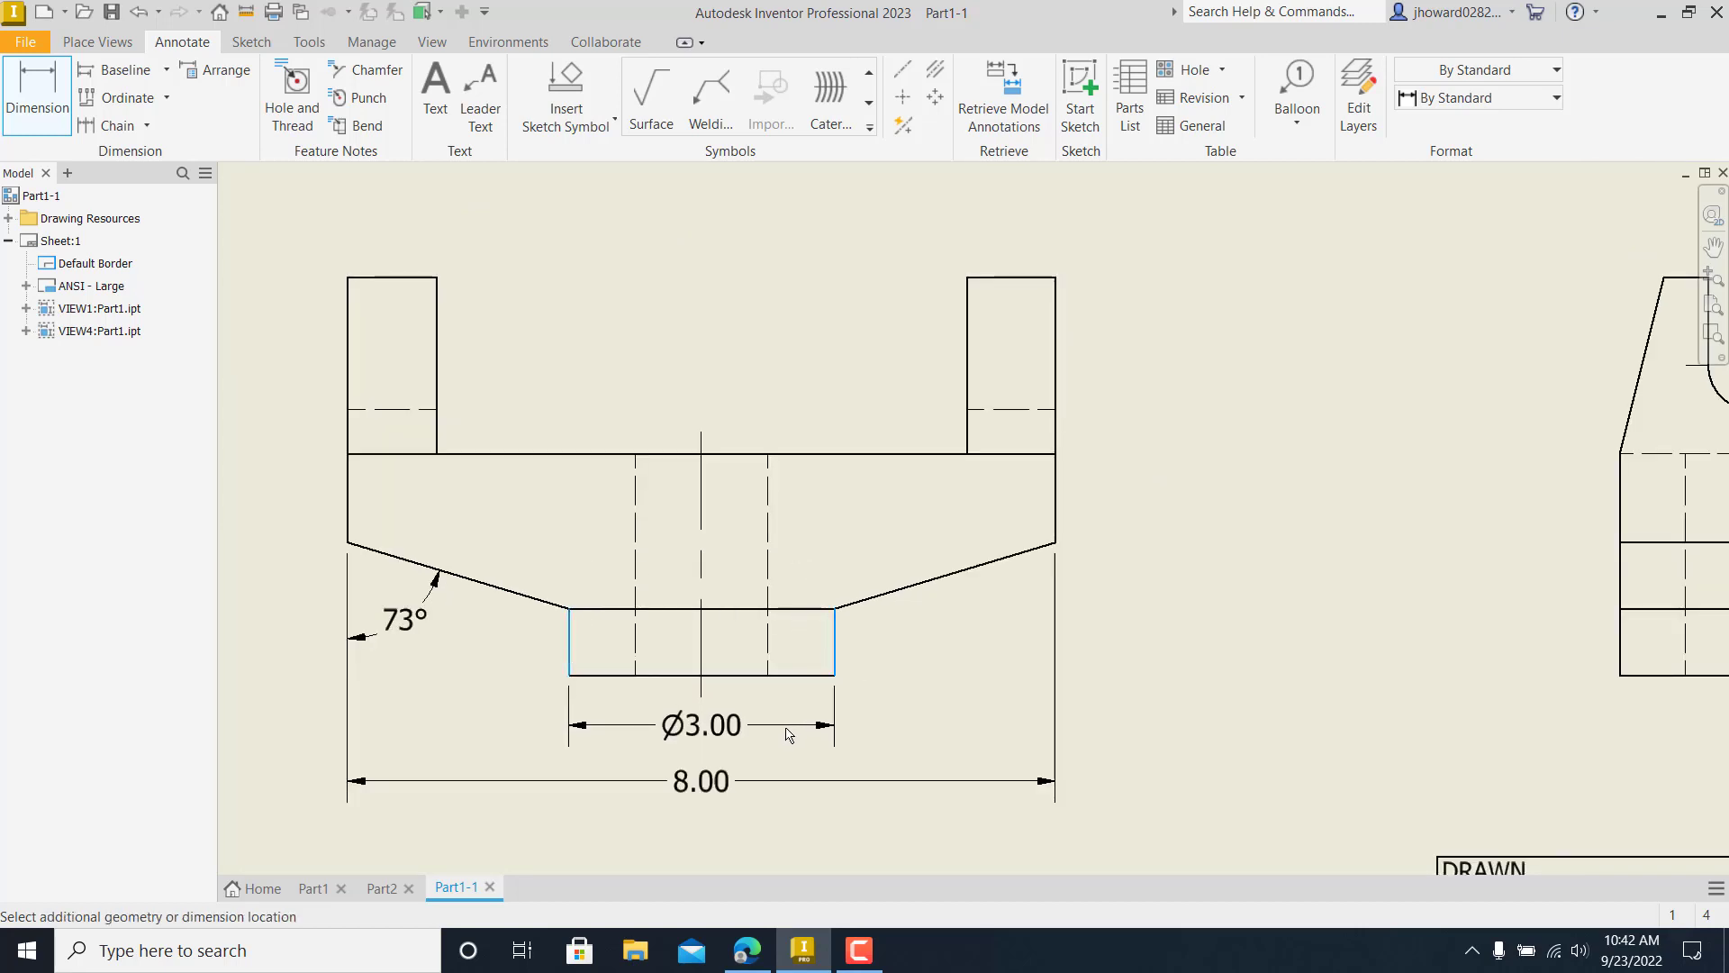
click(789, 734)
click(776, 557)
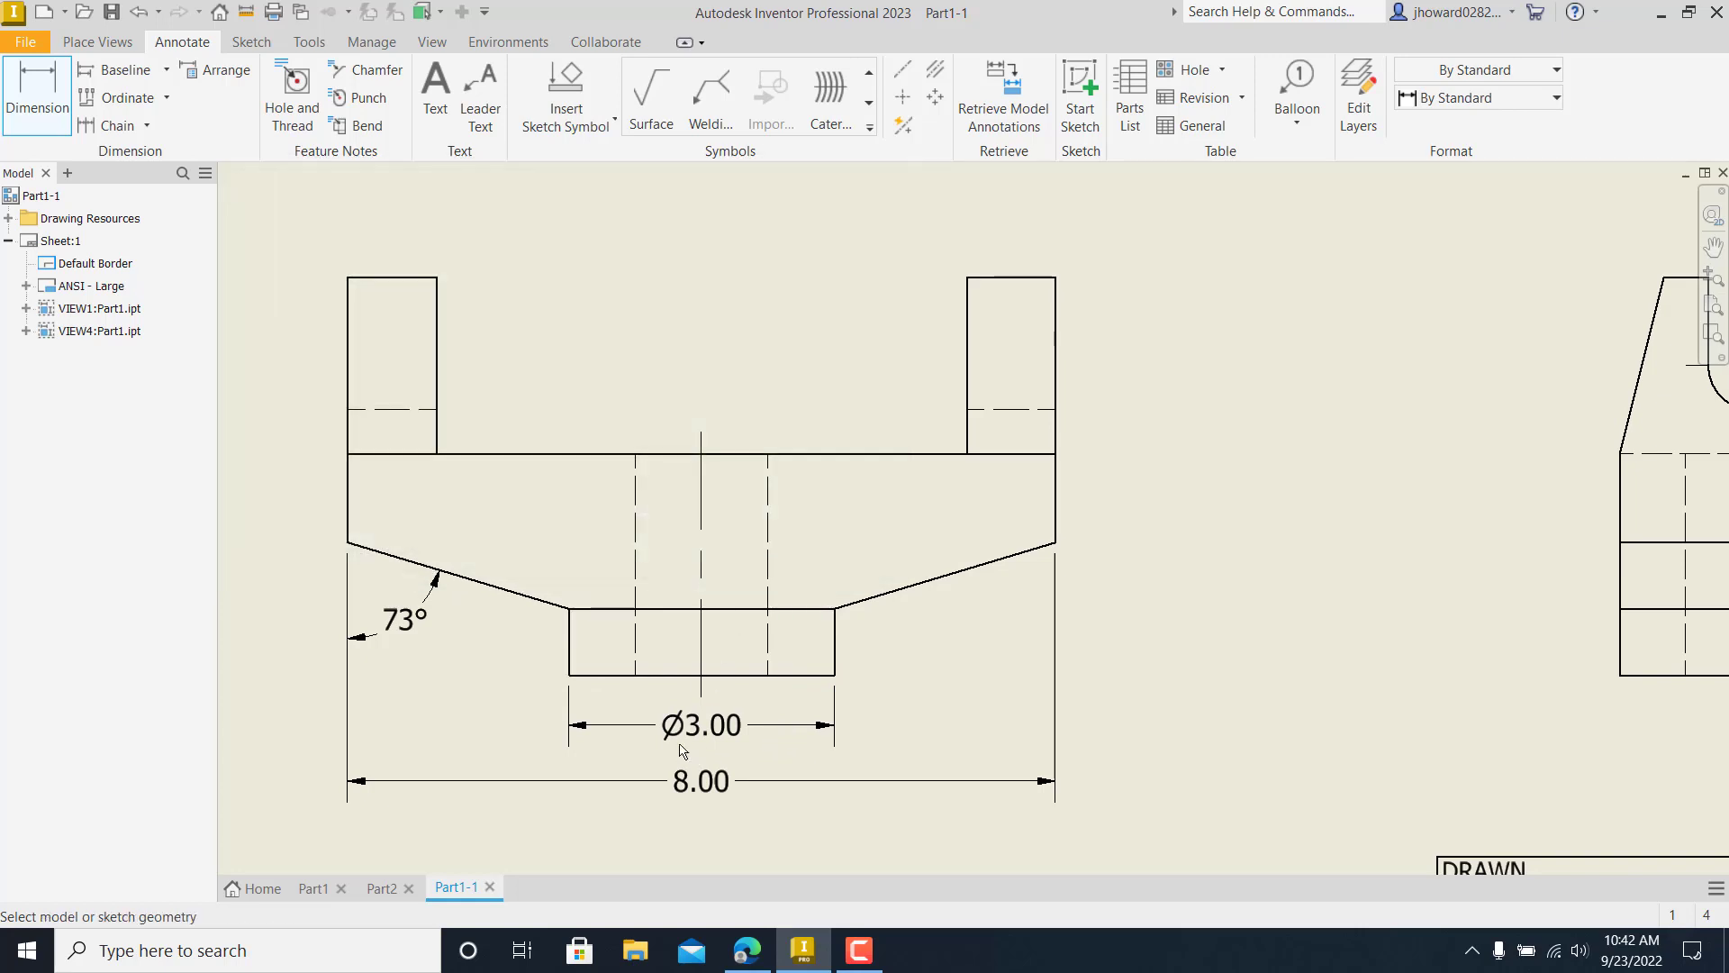
key(Escape)
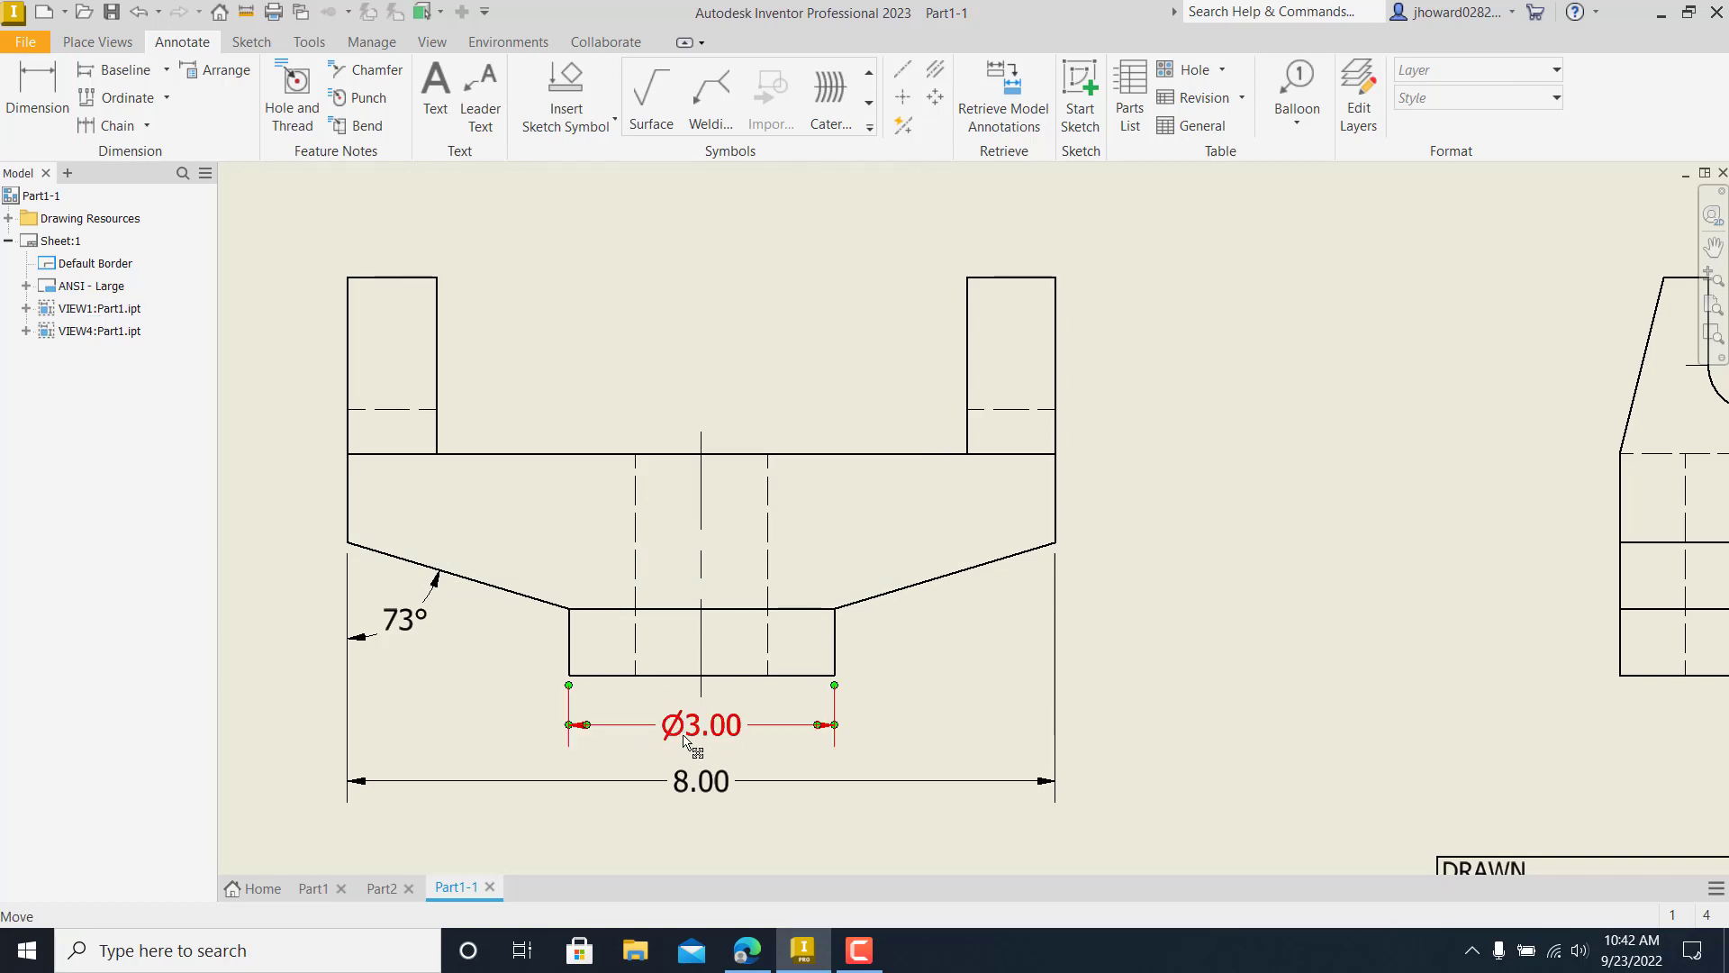
- Dimension the left upright's thickness in the top view between its outer and inner edges, placing it below the view
scroll(788, 672, up, 5)
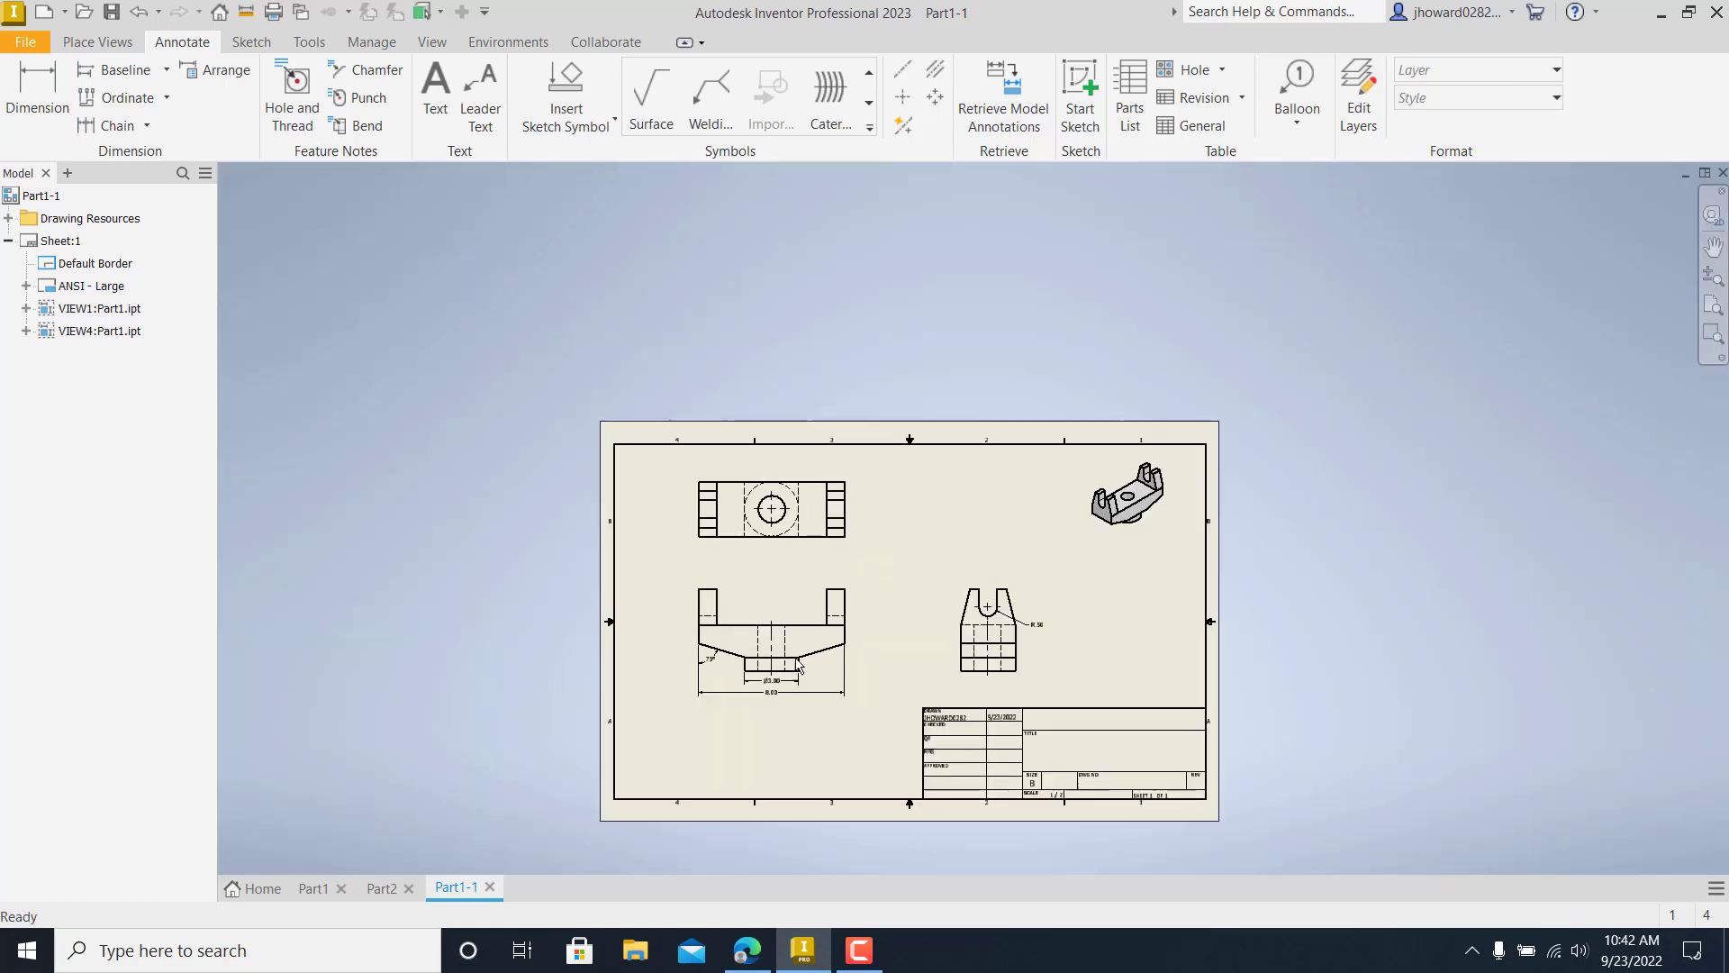
scroll(774, 563, down, 2)
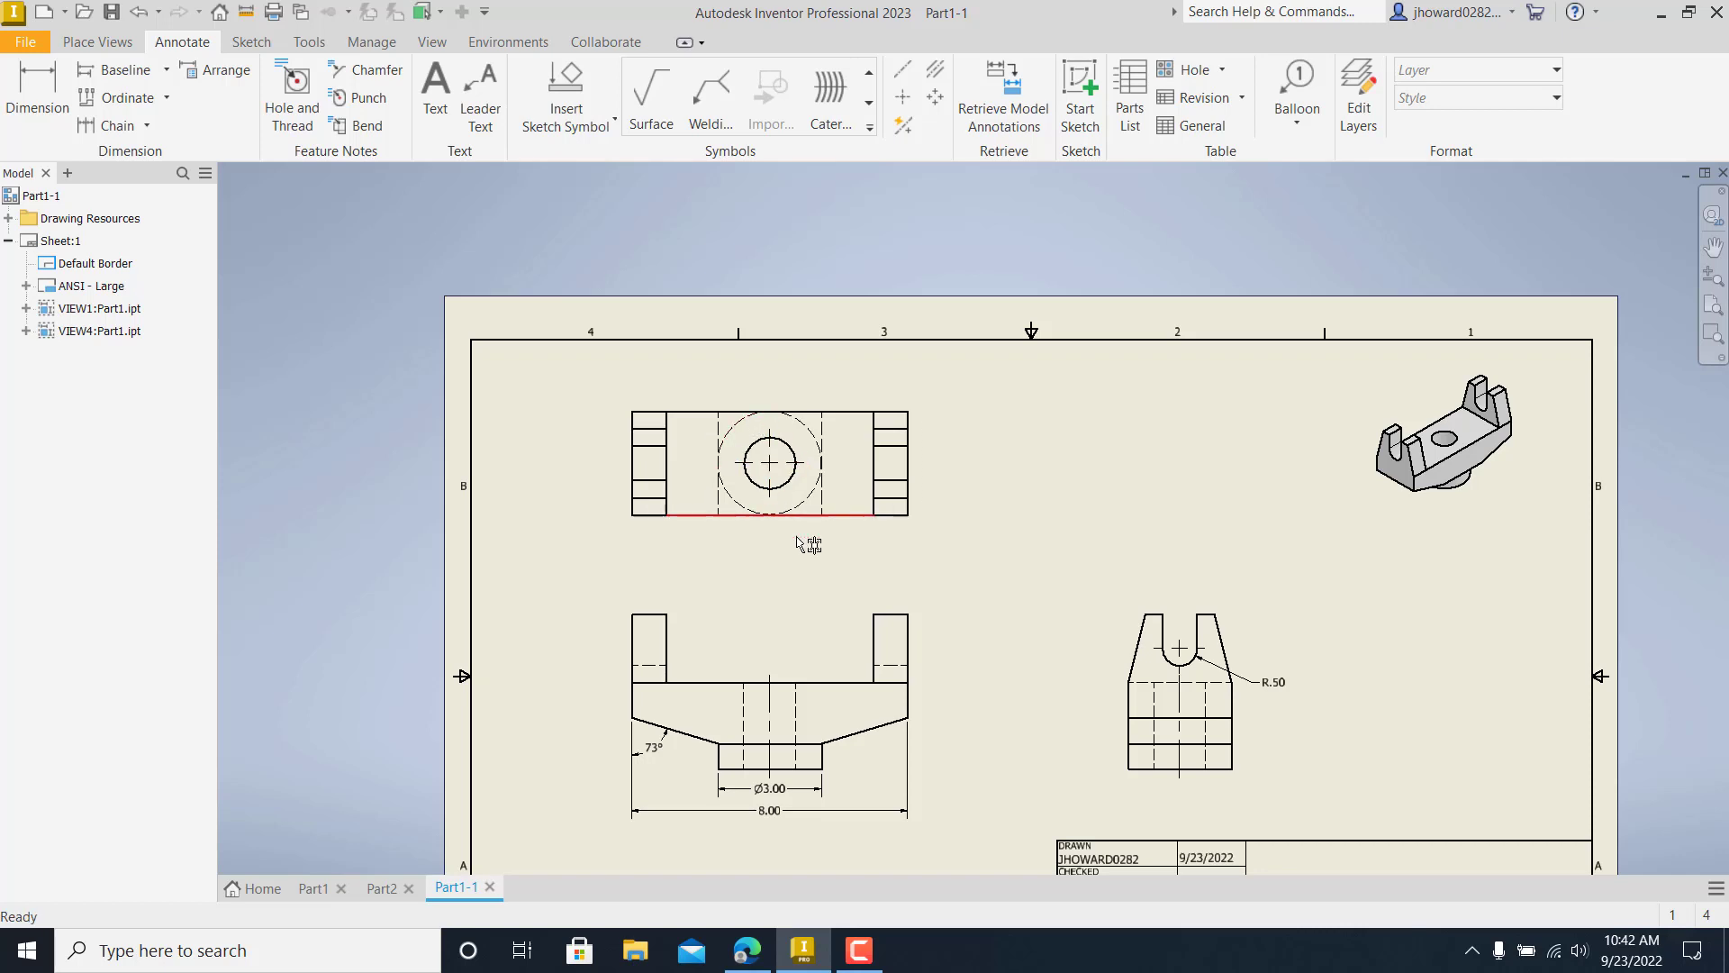
mouse_move(794, 548)
middle_down()
mouse_move(711, 564)
mouse_move(700, 537)
mouse_move(735, 461)
middle_up()
scroll(701, 536, down, 1)
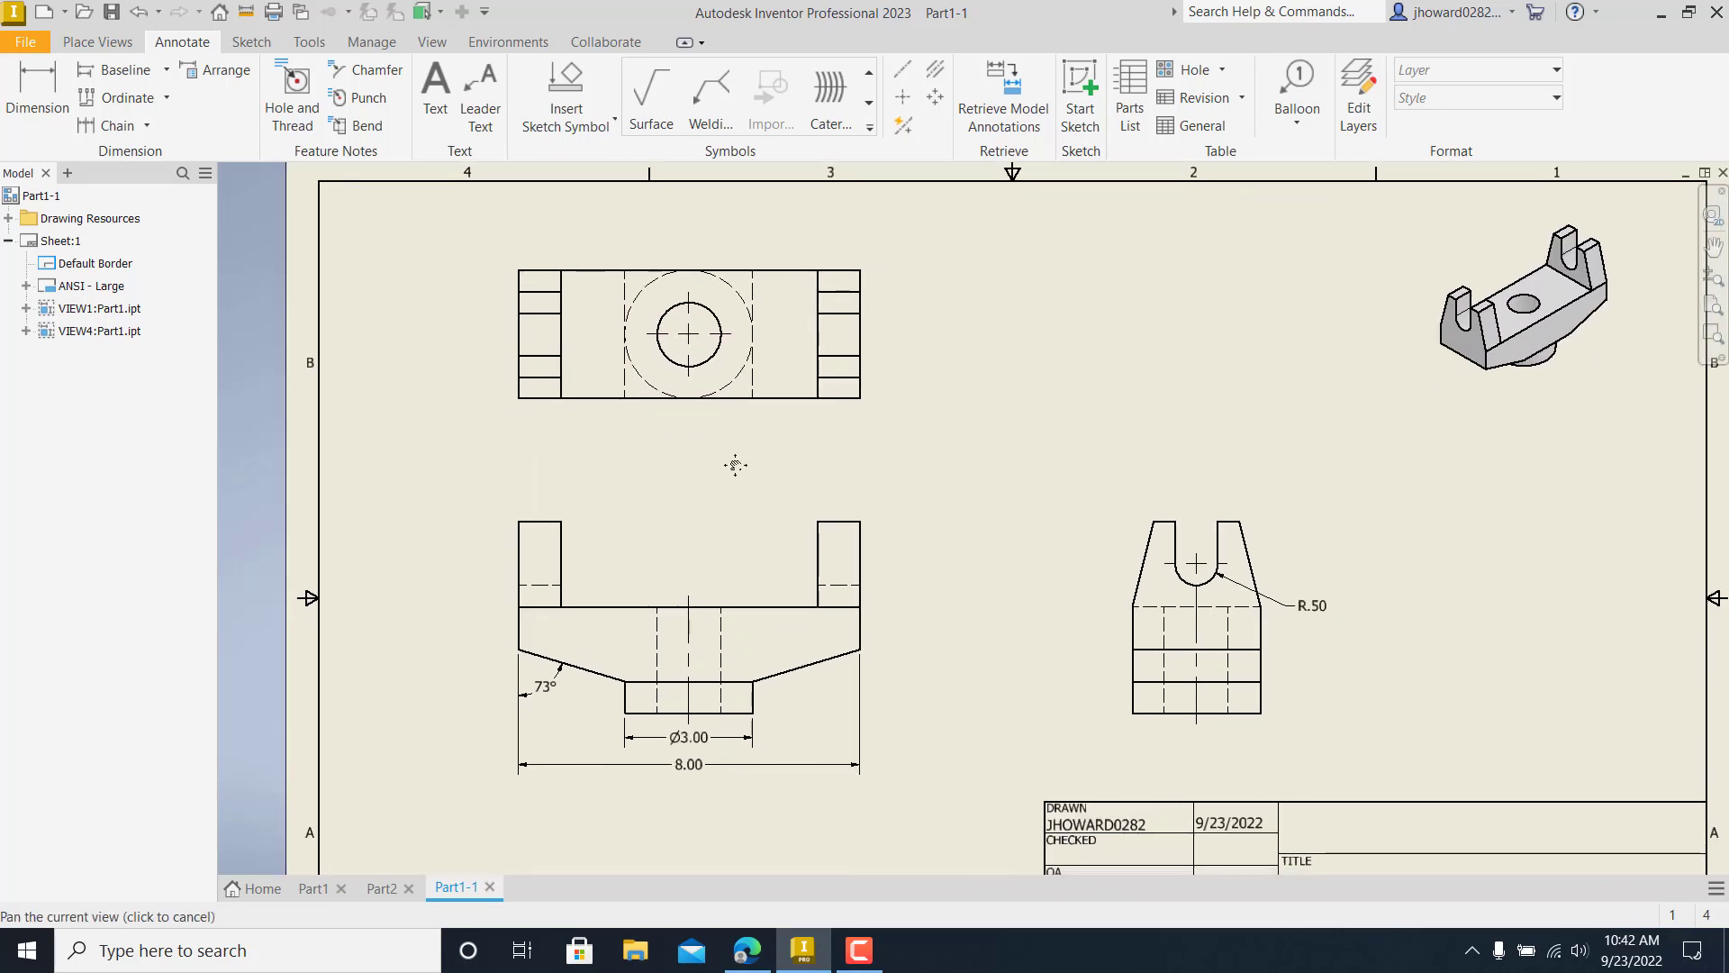
click(40, 102)
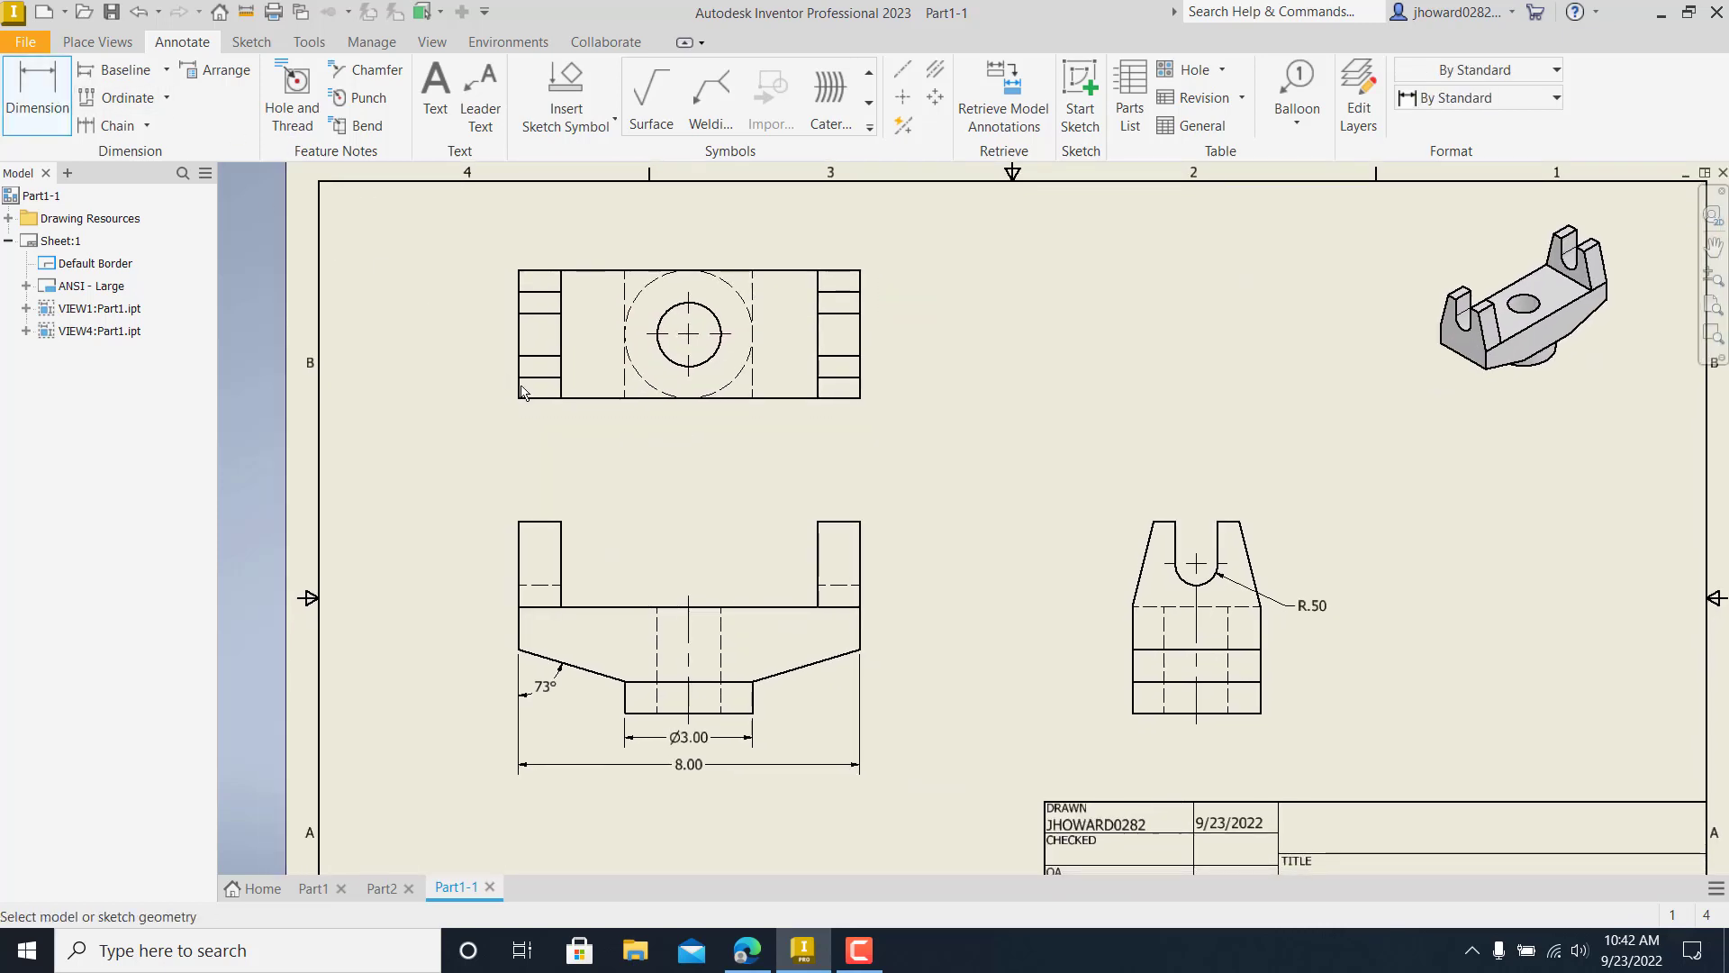
scroll(521, 394, down, 5)
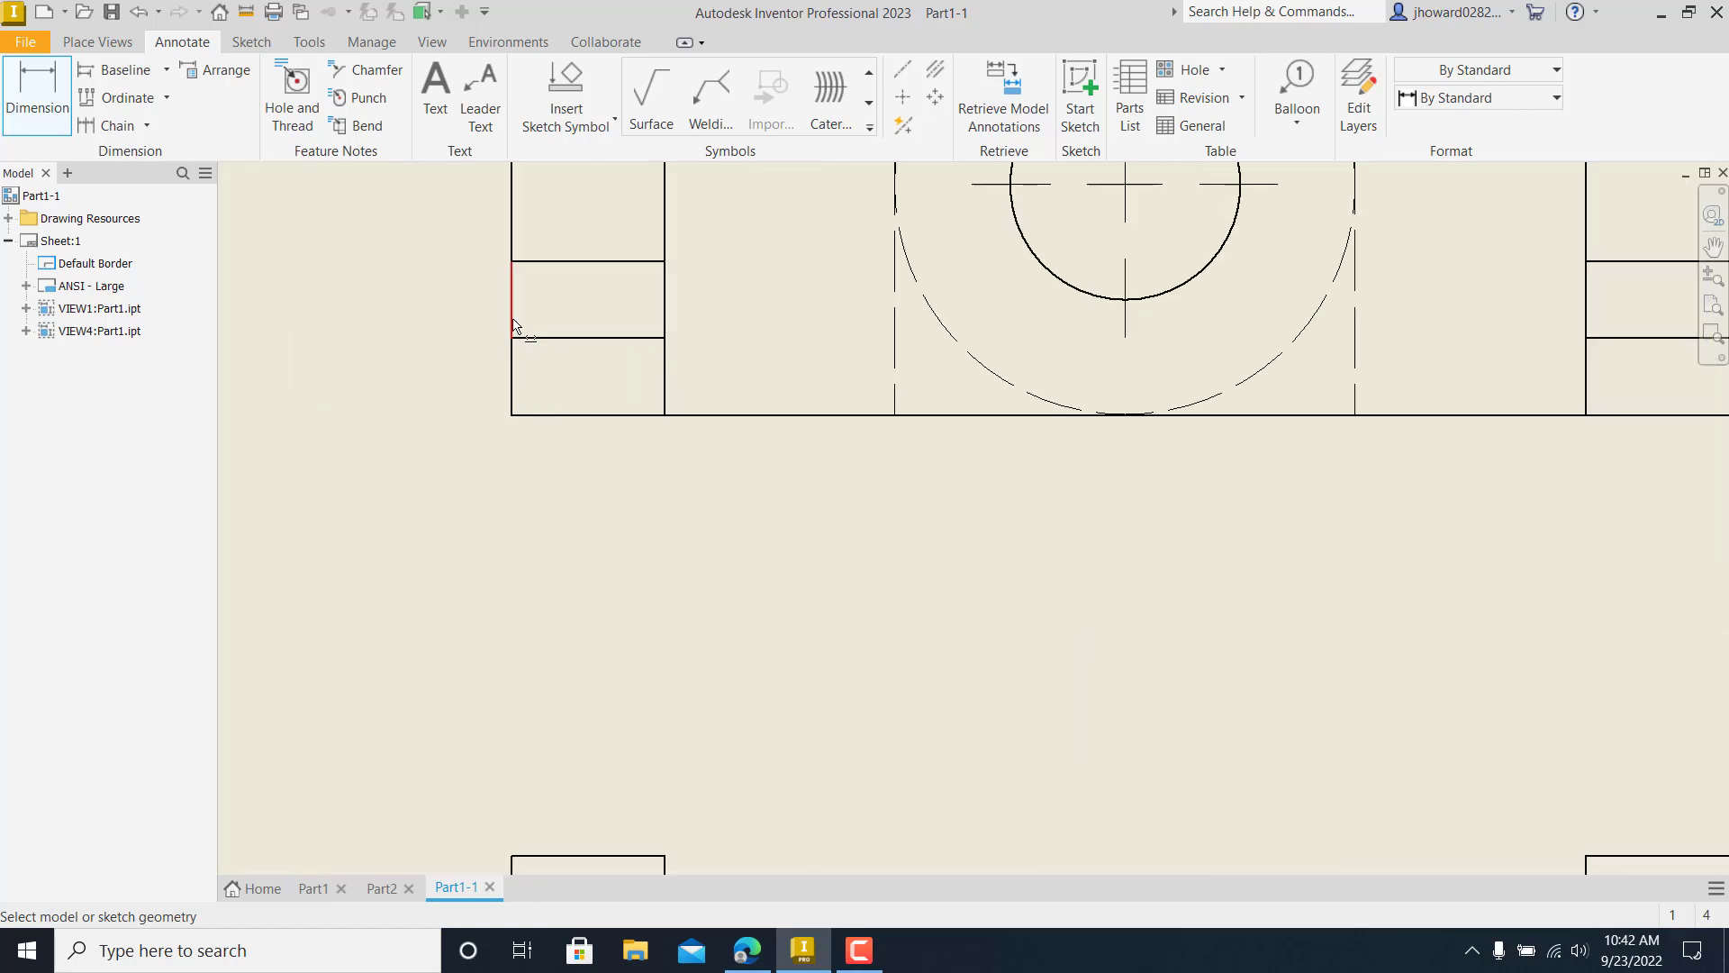
click(515, 324)
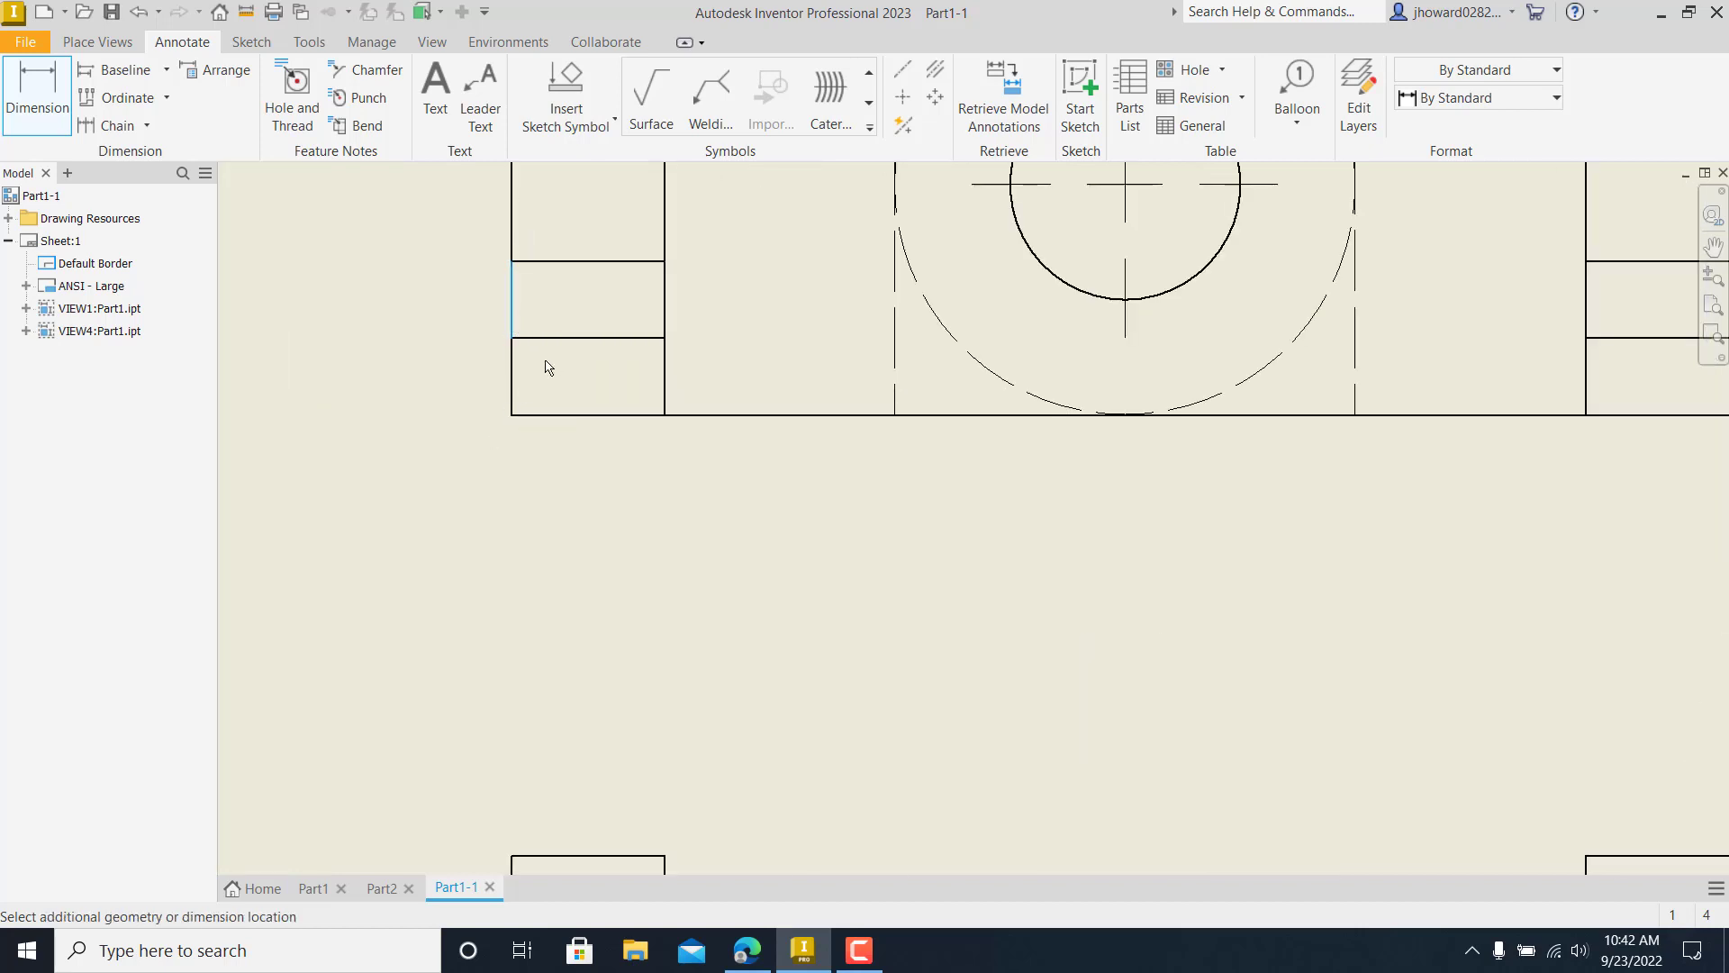
click(666, 399)
scroll(636, 504, up, 3)
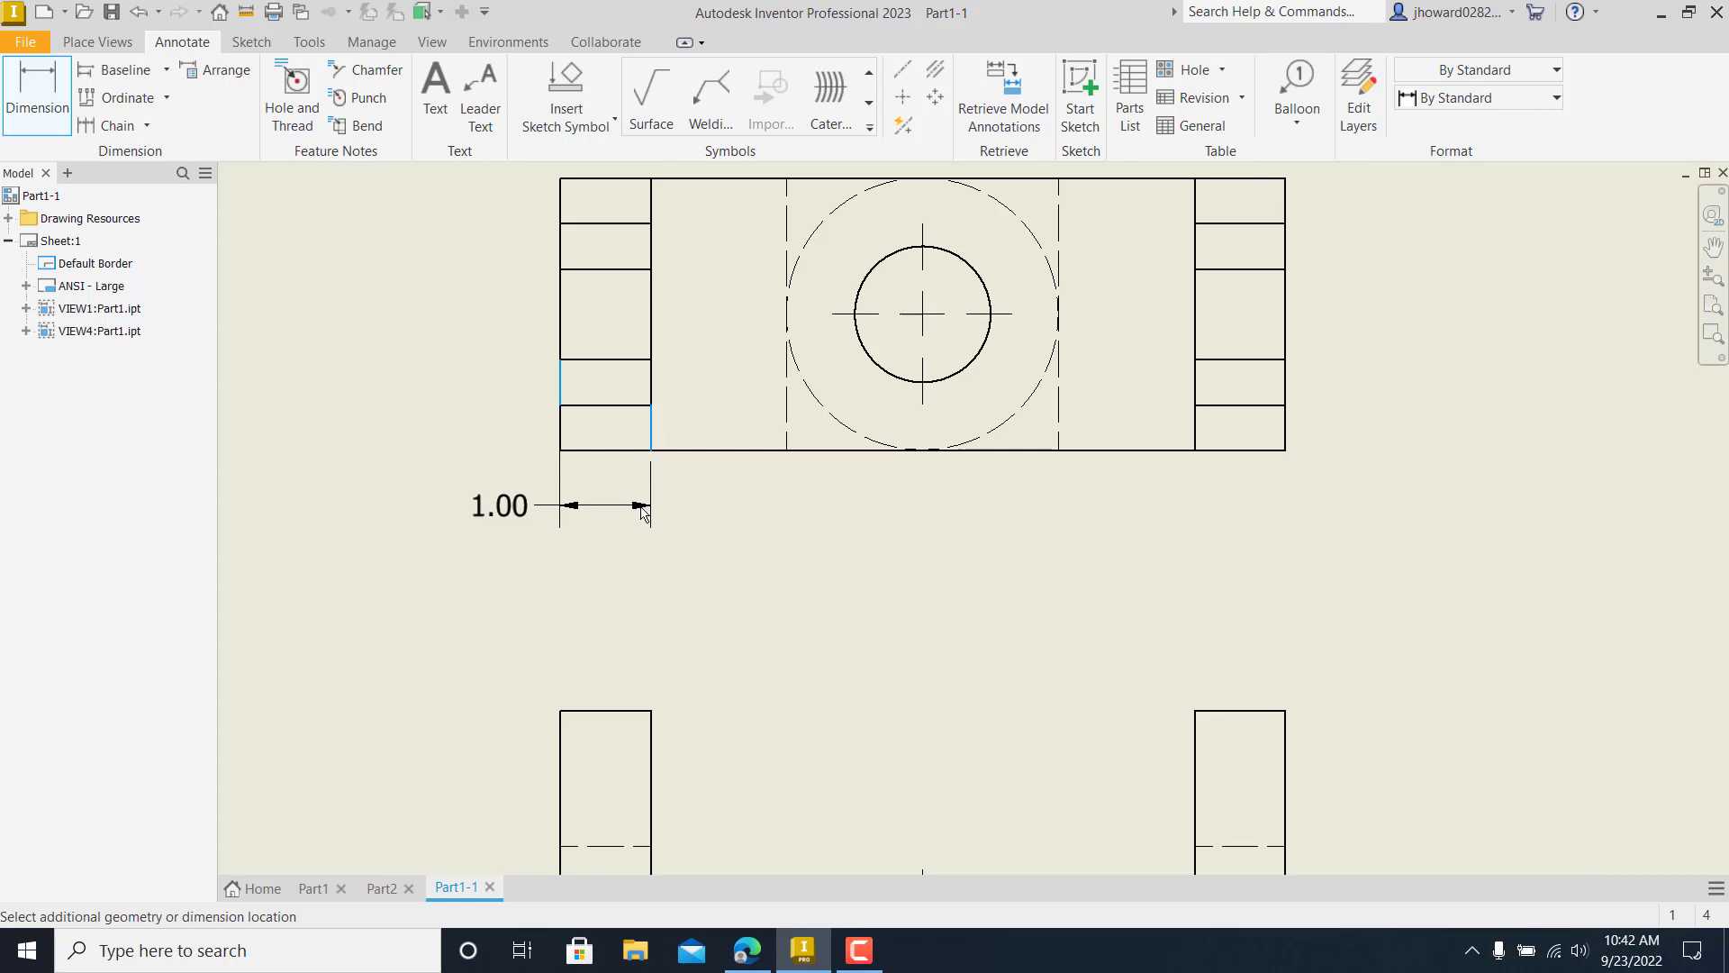
click(642, 512)
click(775, 553)
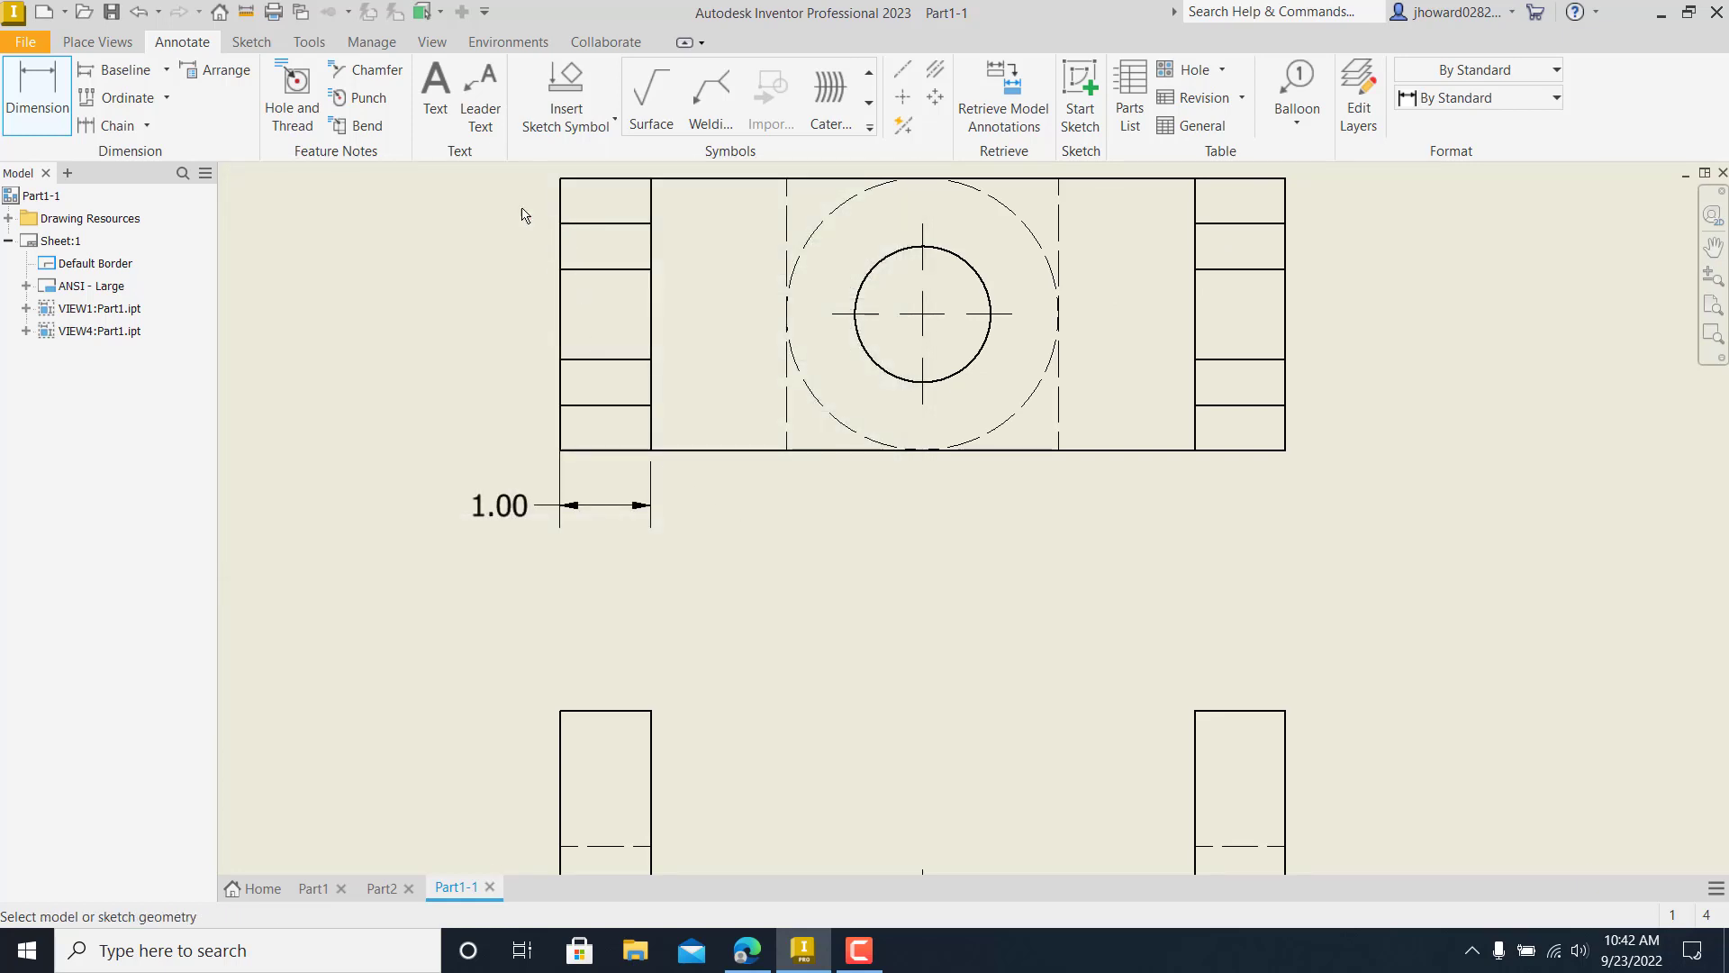
- Dimension from the left upright's inner edge to the hole's center mark in the top view, aligned with the thickness dimension
click(655, 333)
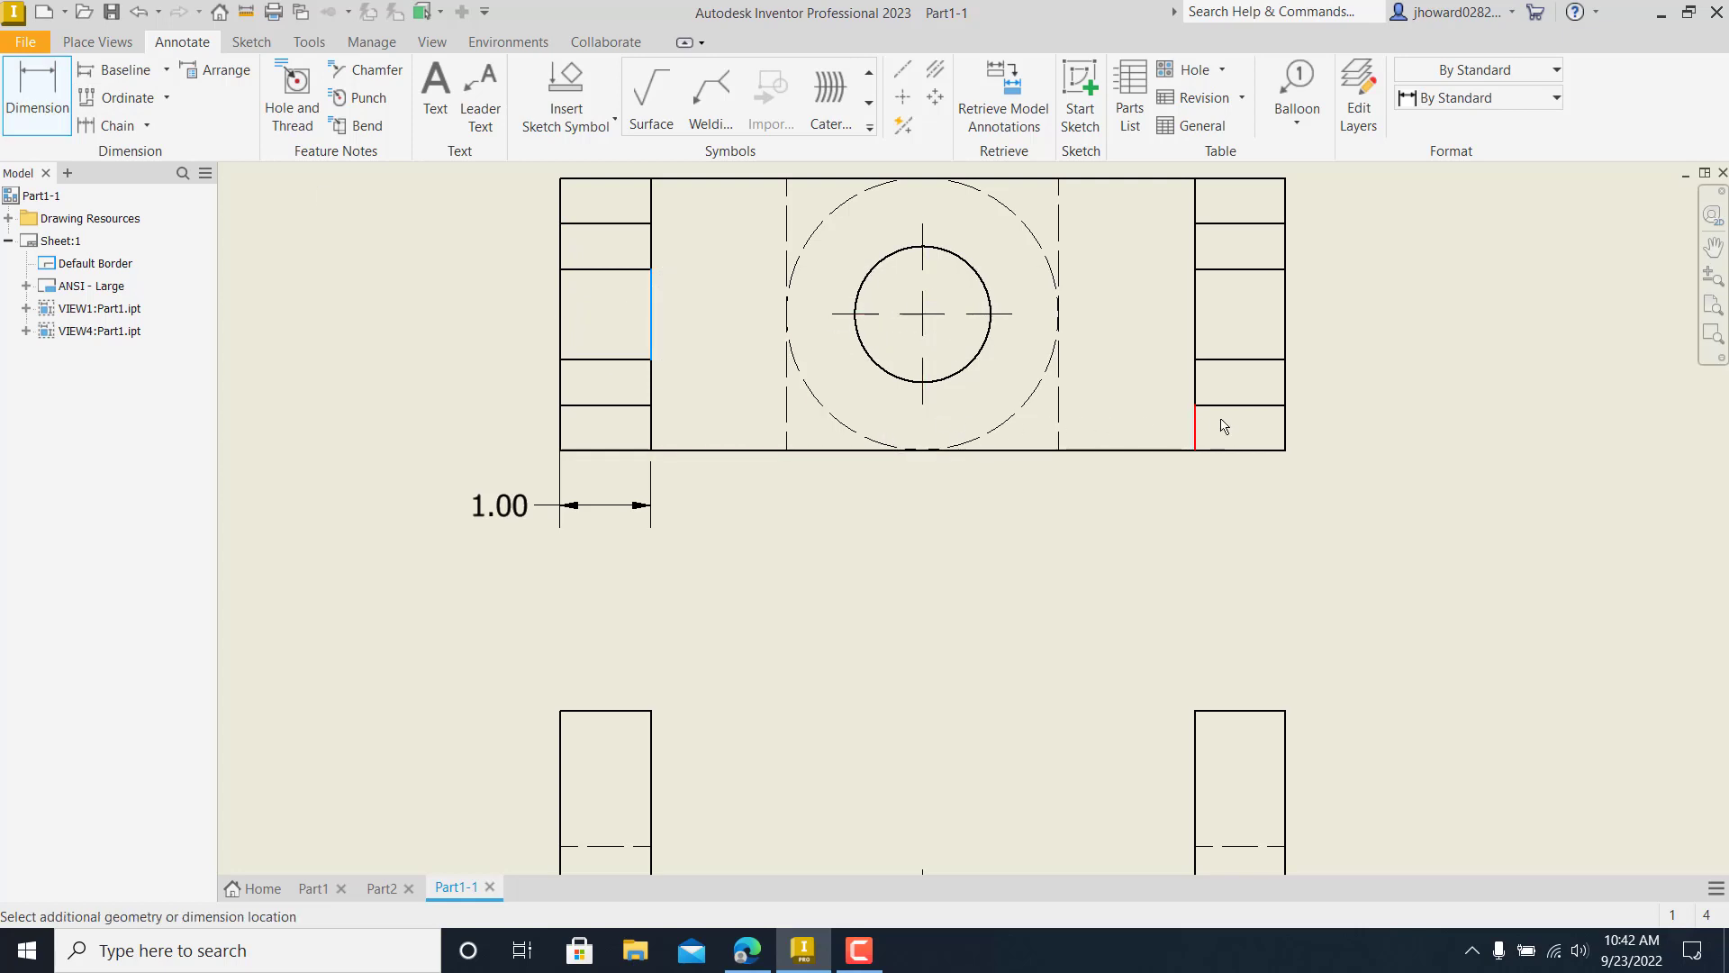
click(924, 385)
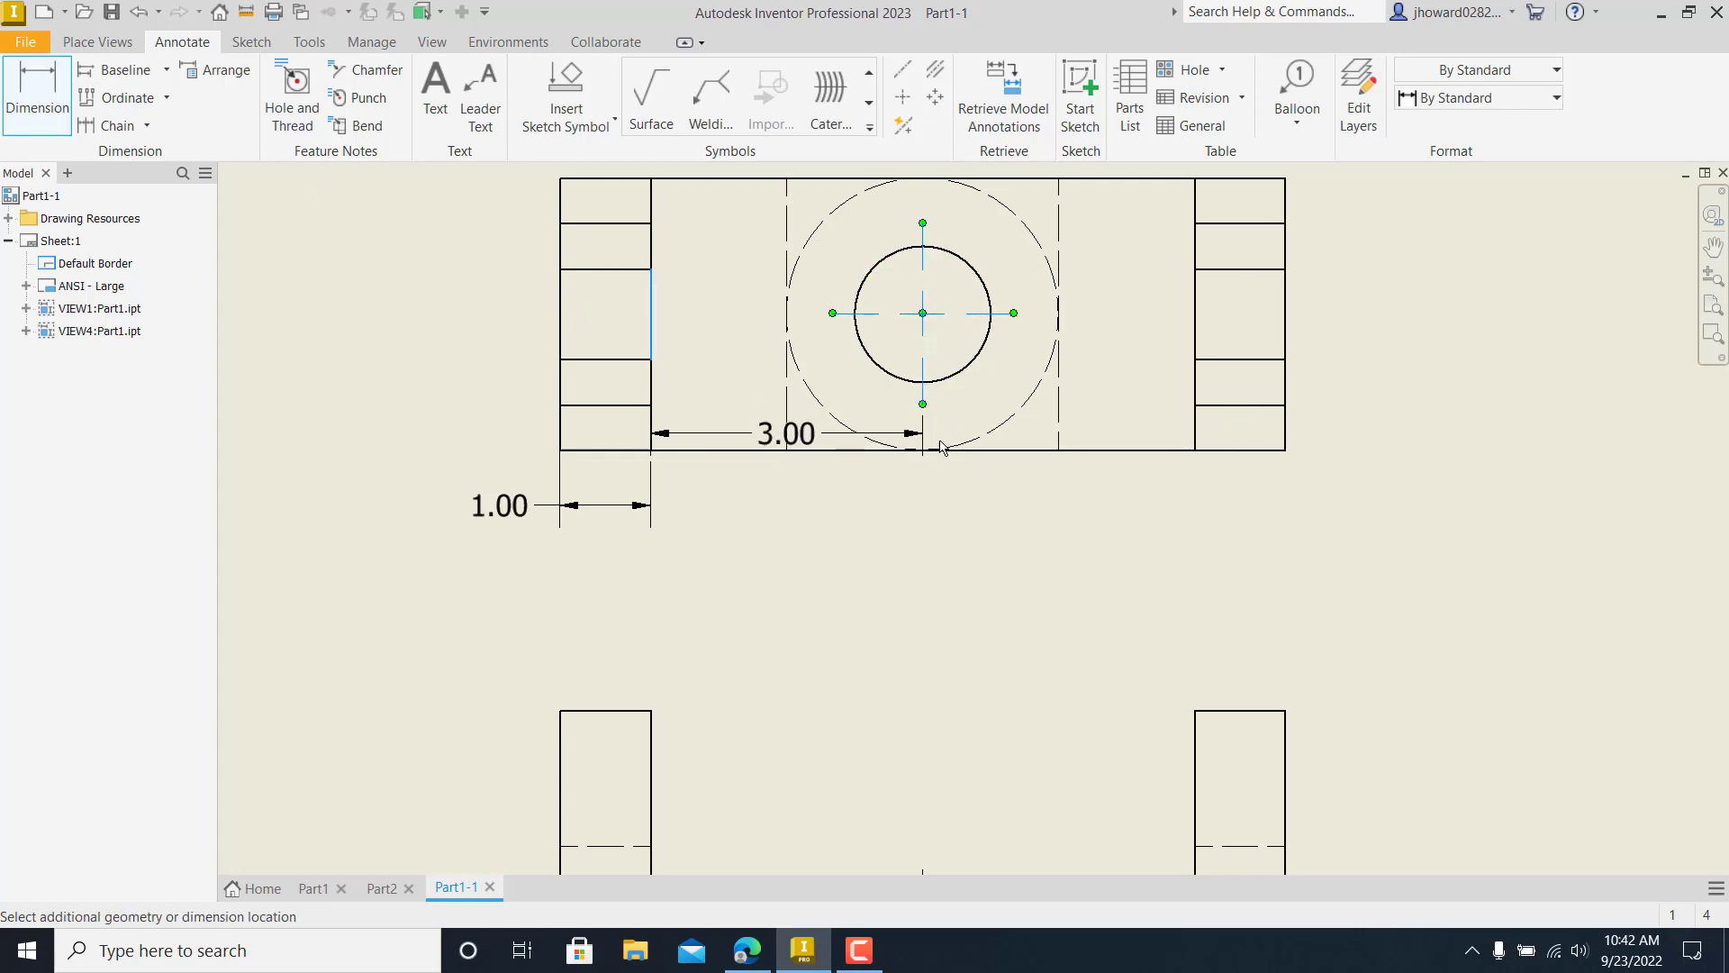
click(942, 512)
click(772, 552)
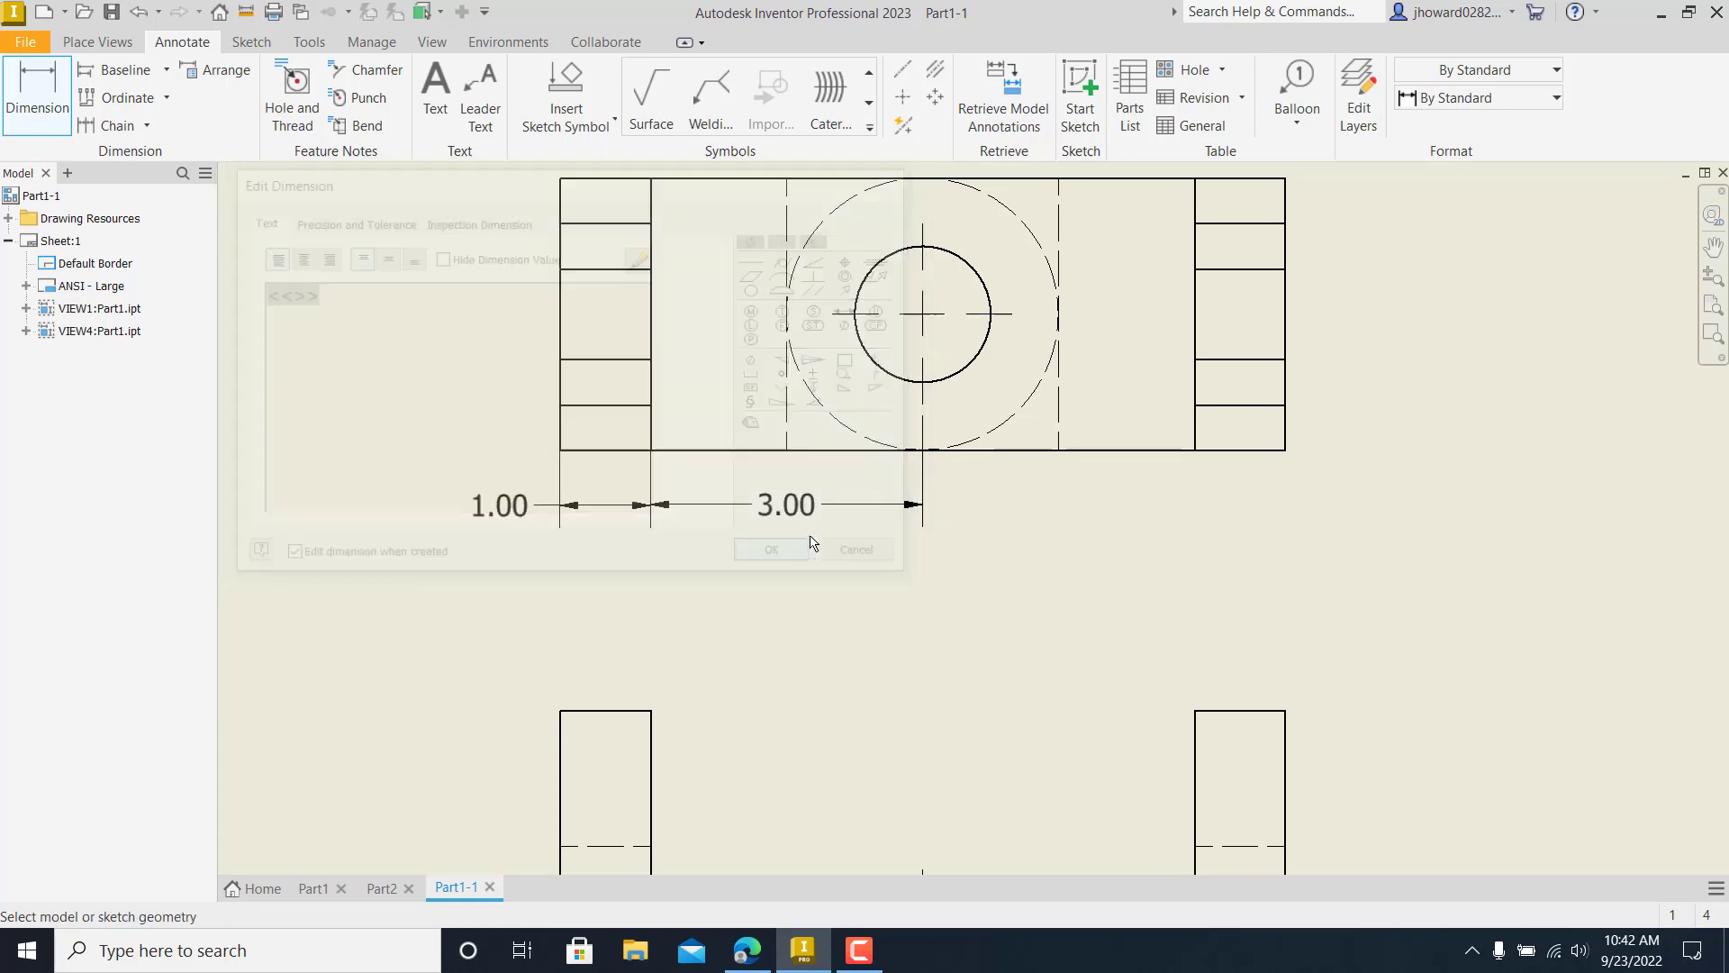
key(Escape)
click(52, 106)
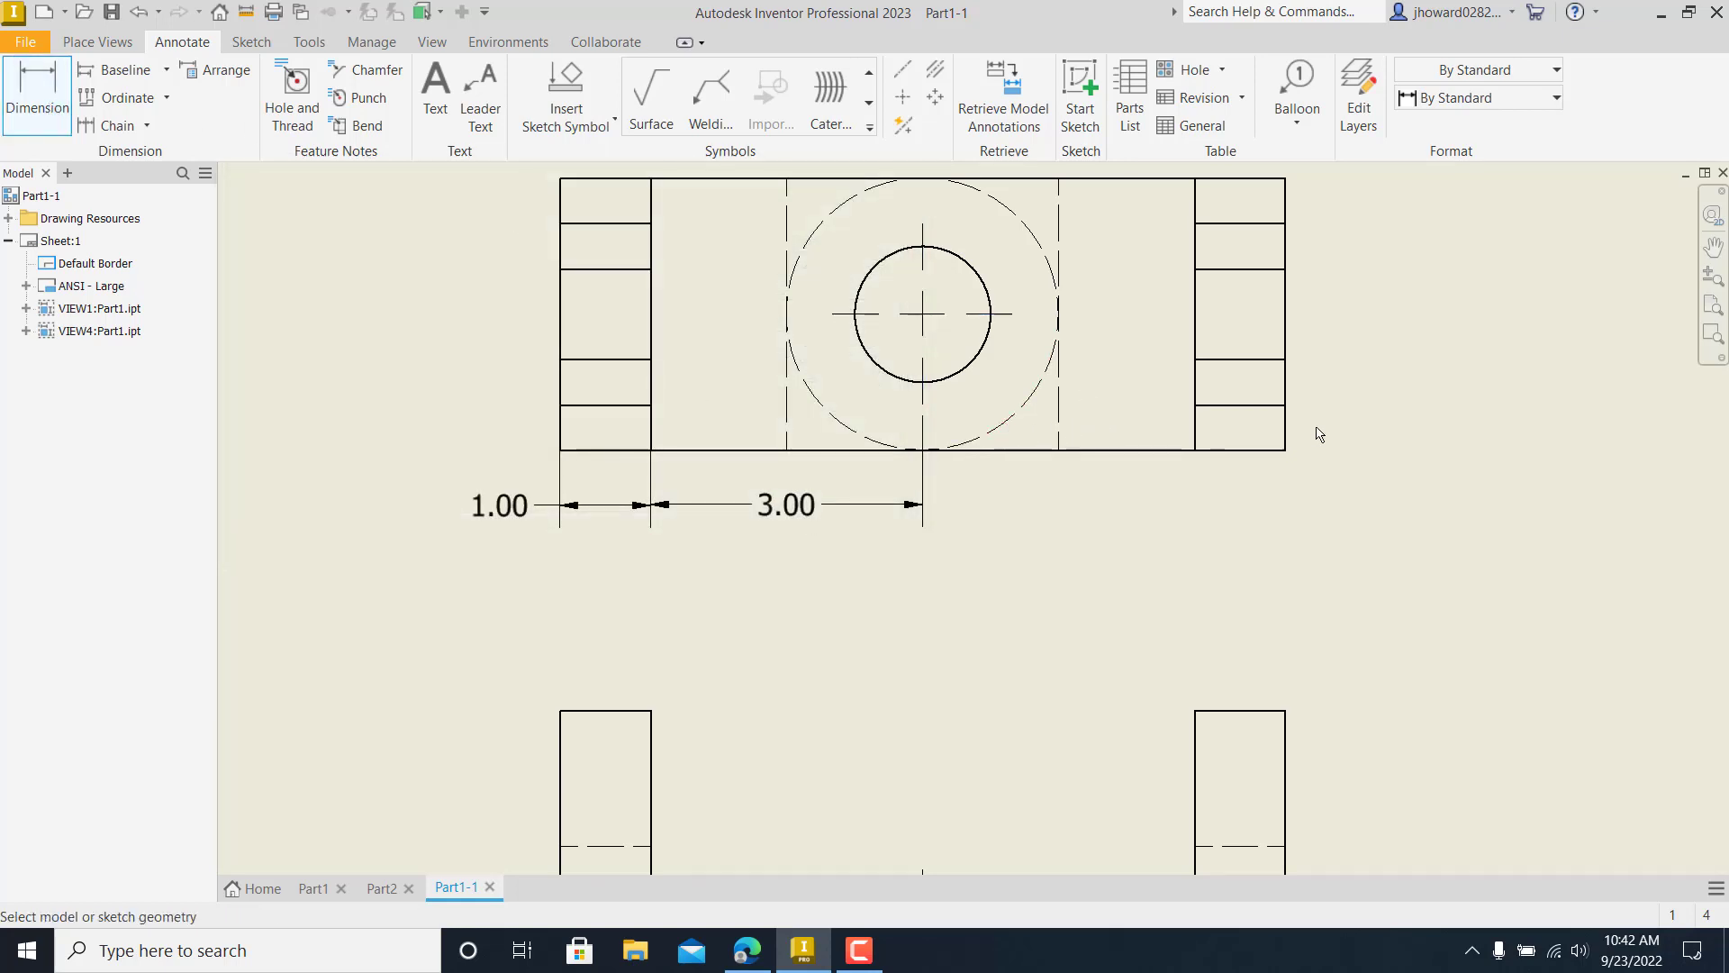
click(561, 332)
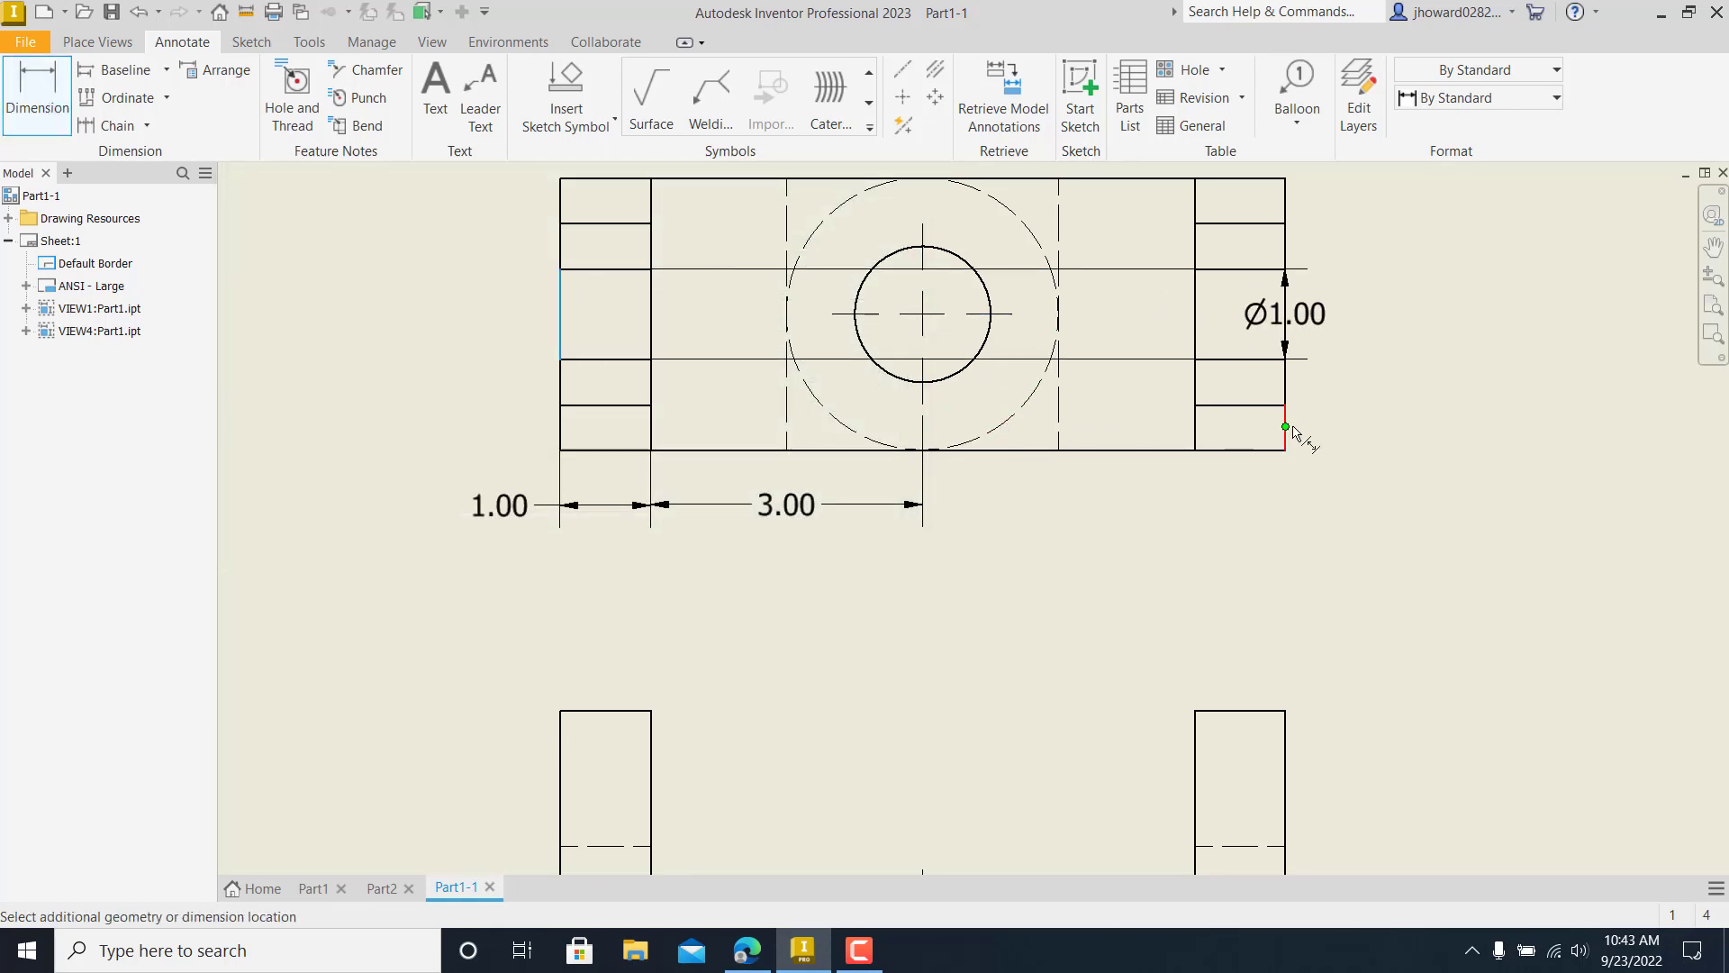
click(1289, 351)
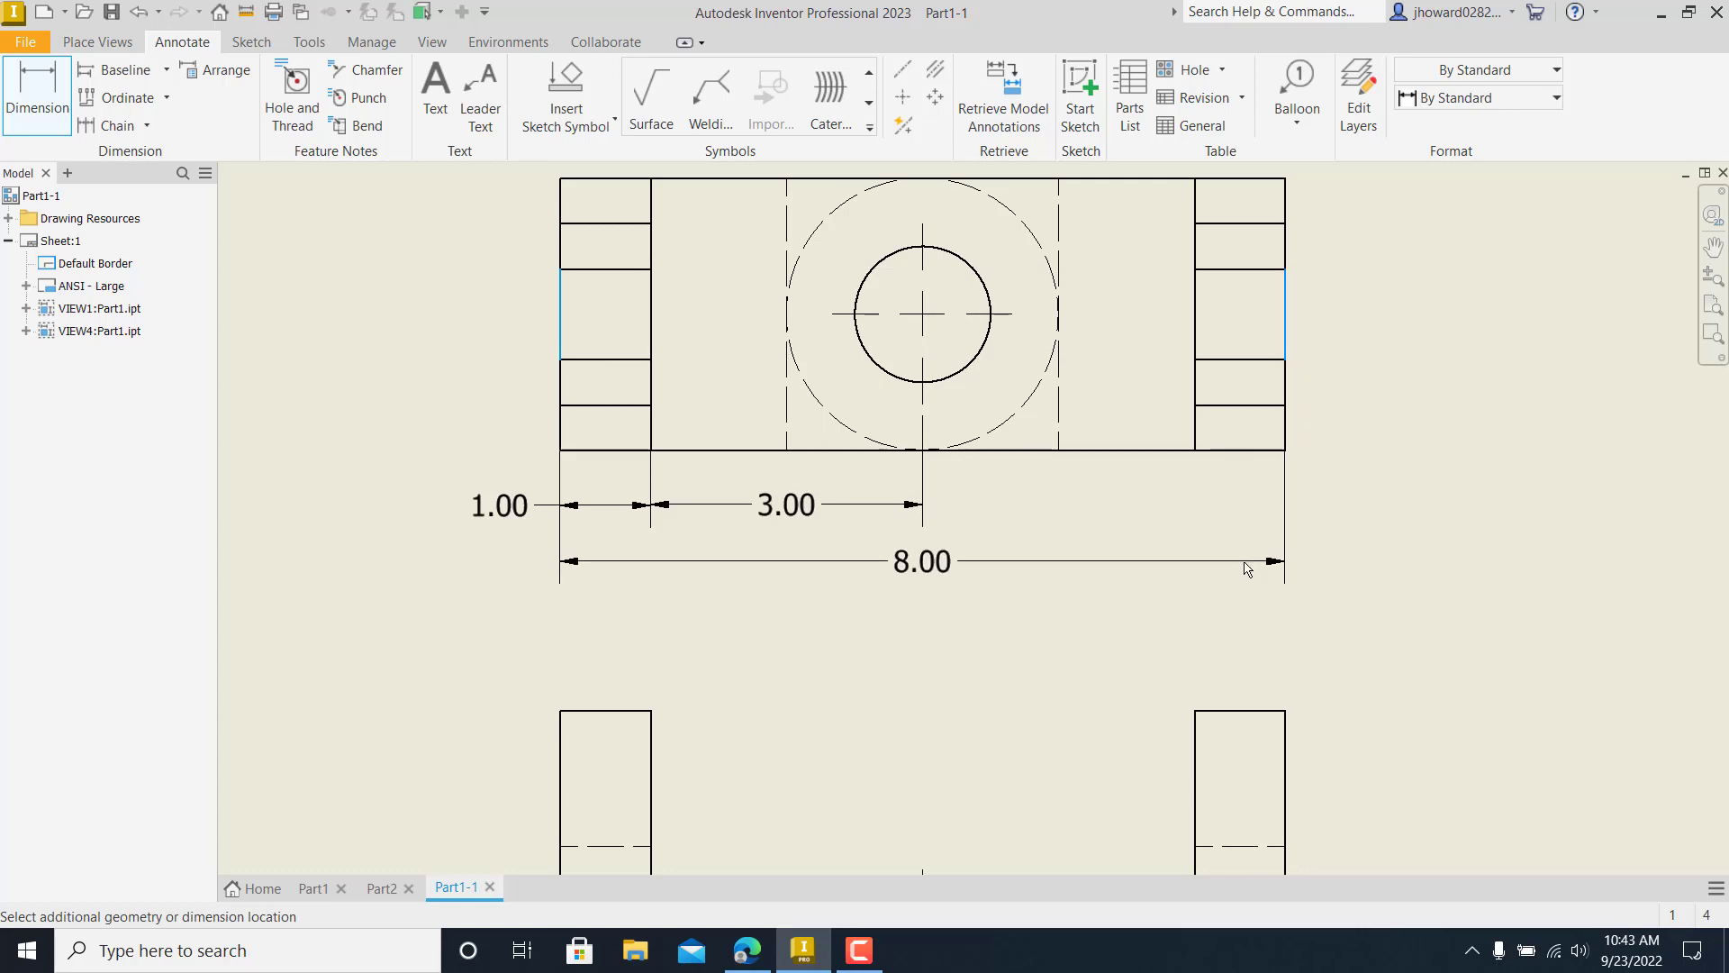
scroll(1239, 523, down, 3)
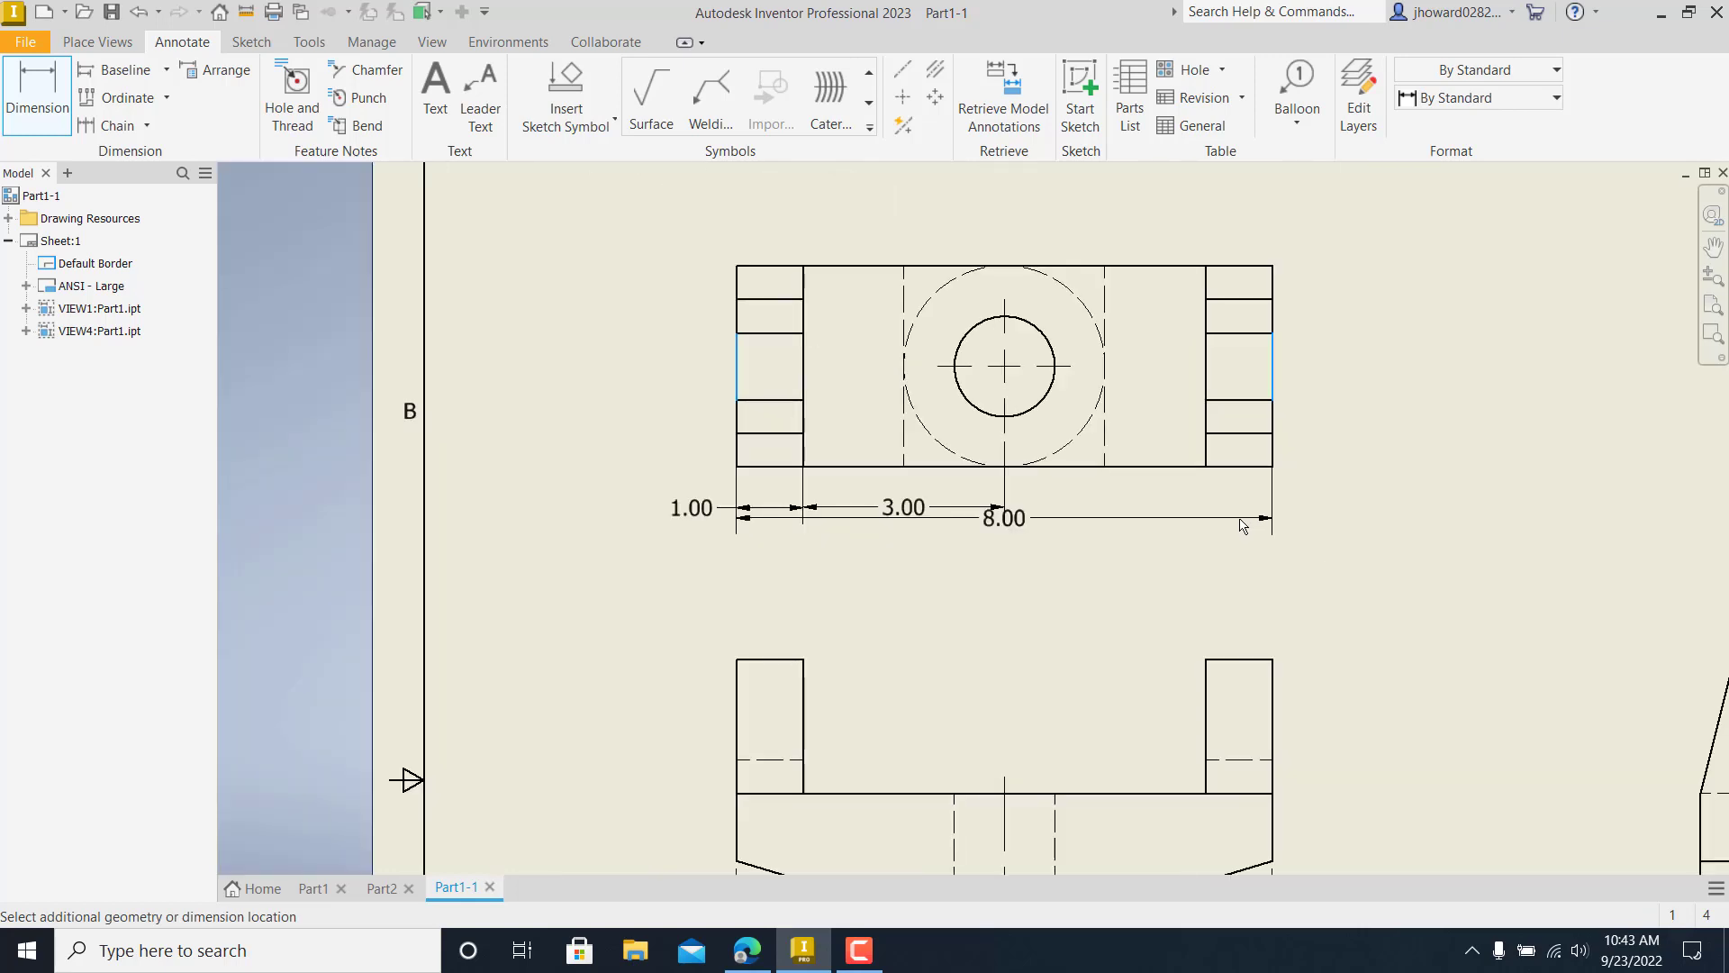
scroll(1236, 536, up, 2)
key(Escape)
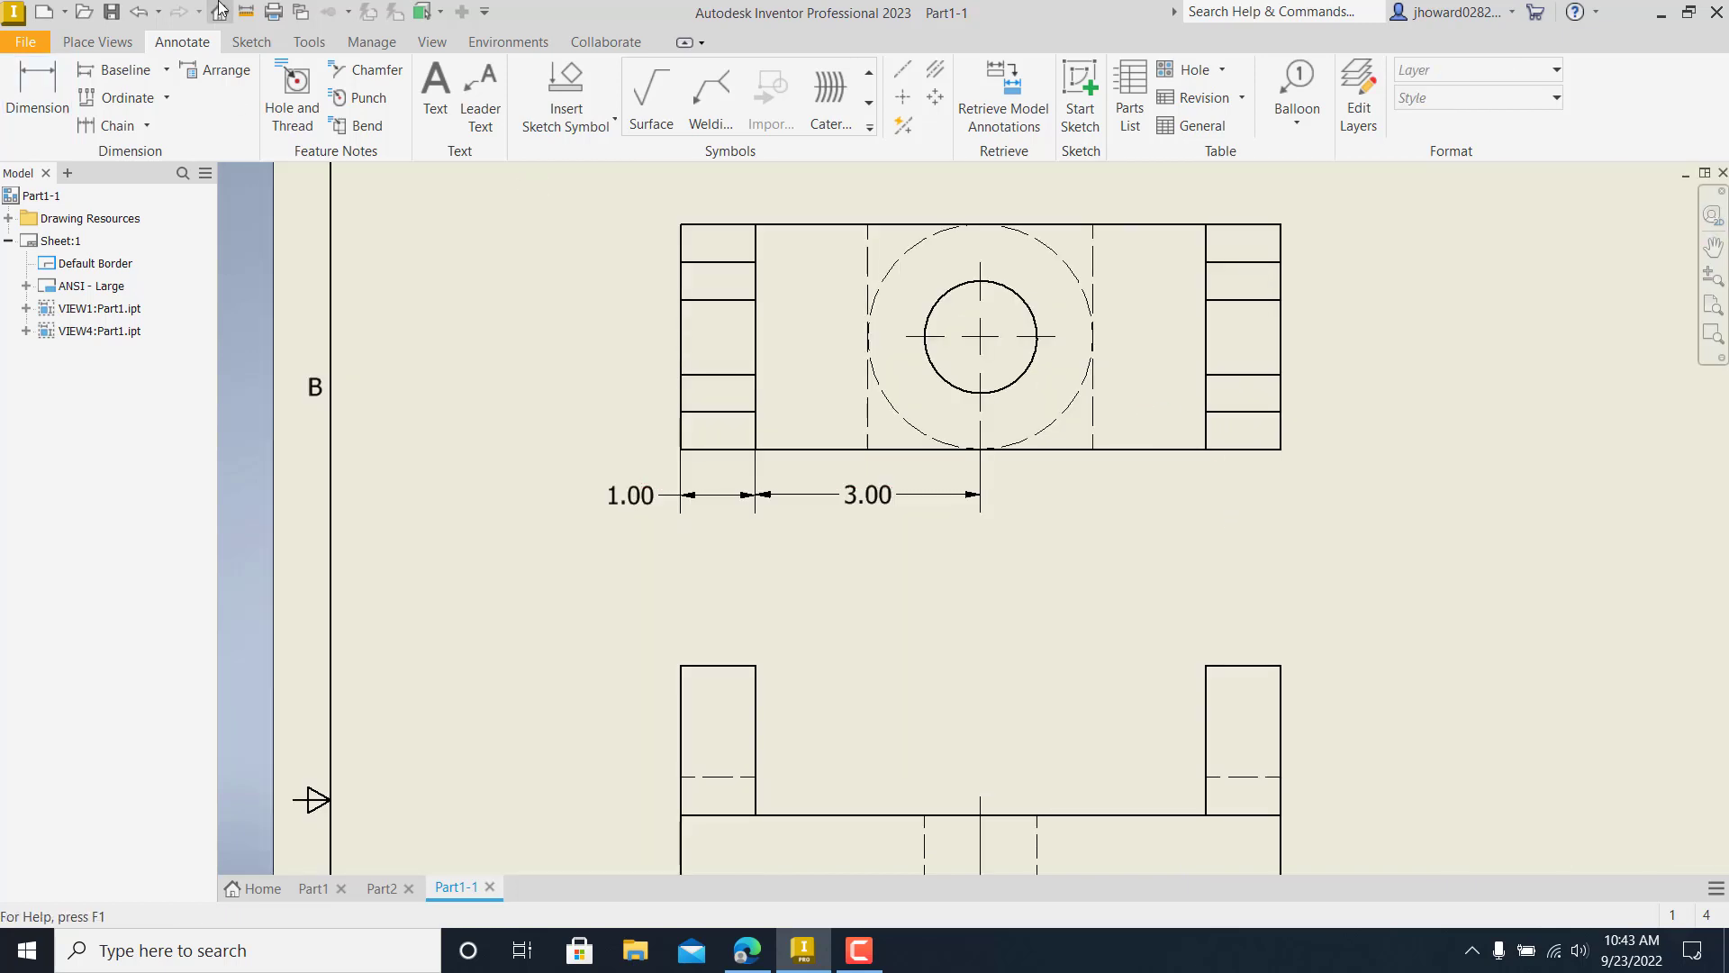
- Dimension the right upright's thickness below the top view and move the dimension text outside the upright's outer edge
click(1207, 360)
click(1282, 370)
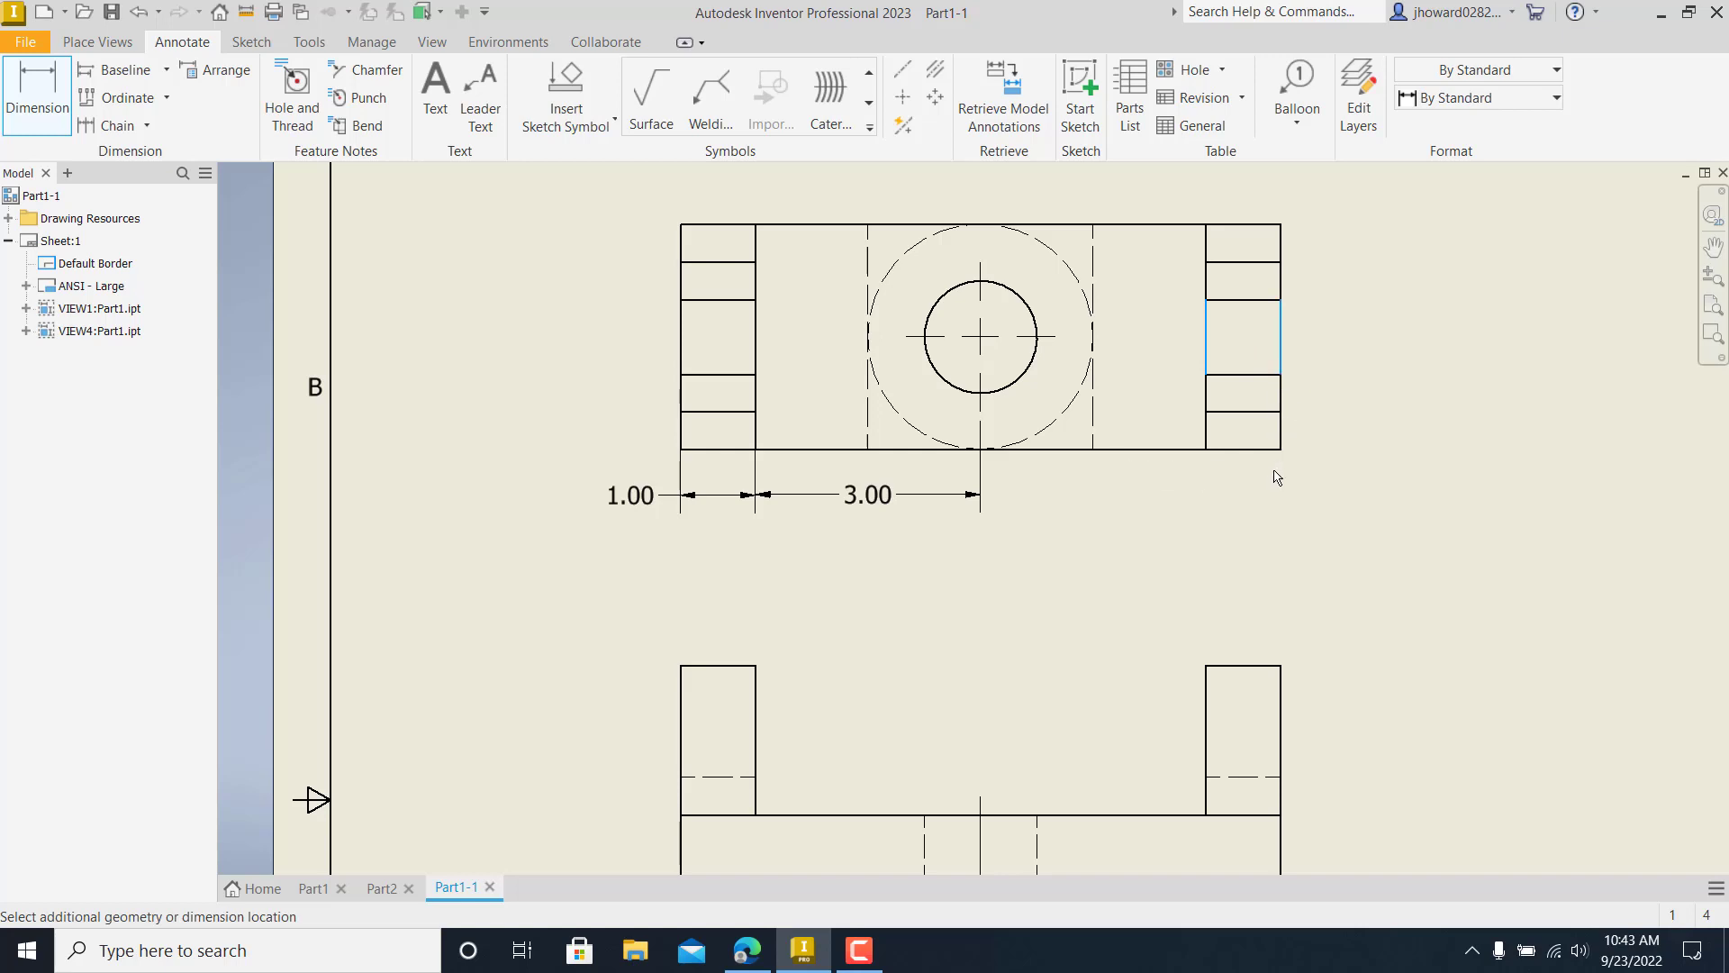
click(1243, 513)
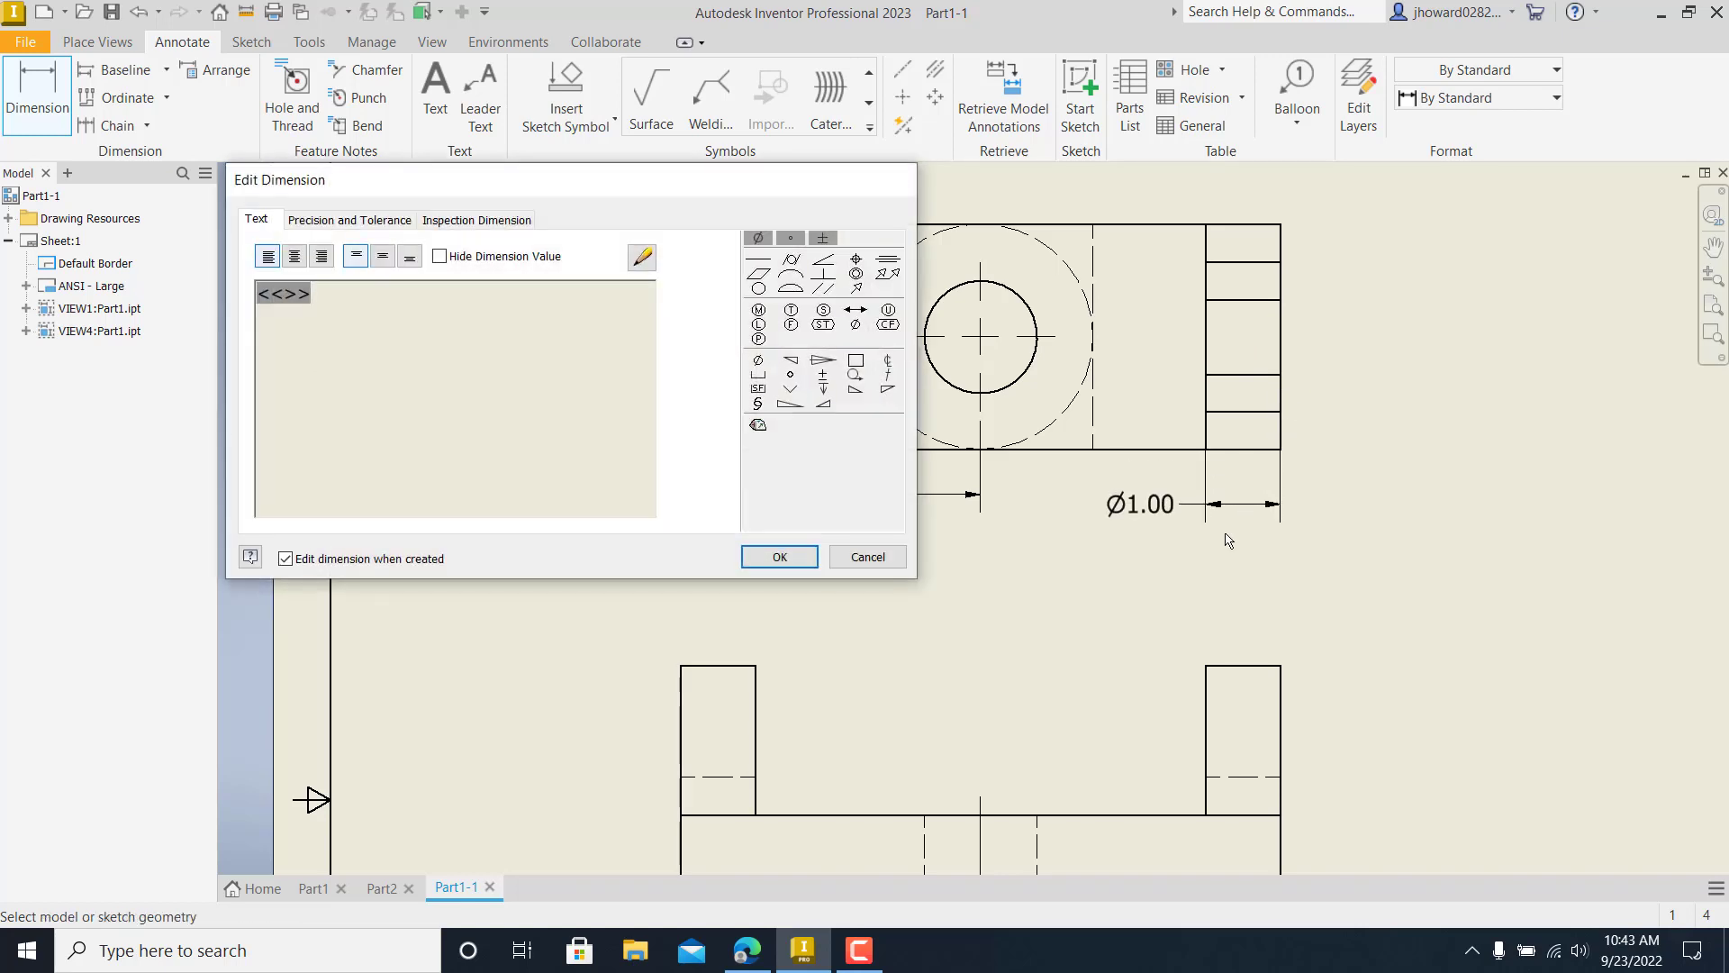
key(Return)
key(Escape)
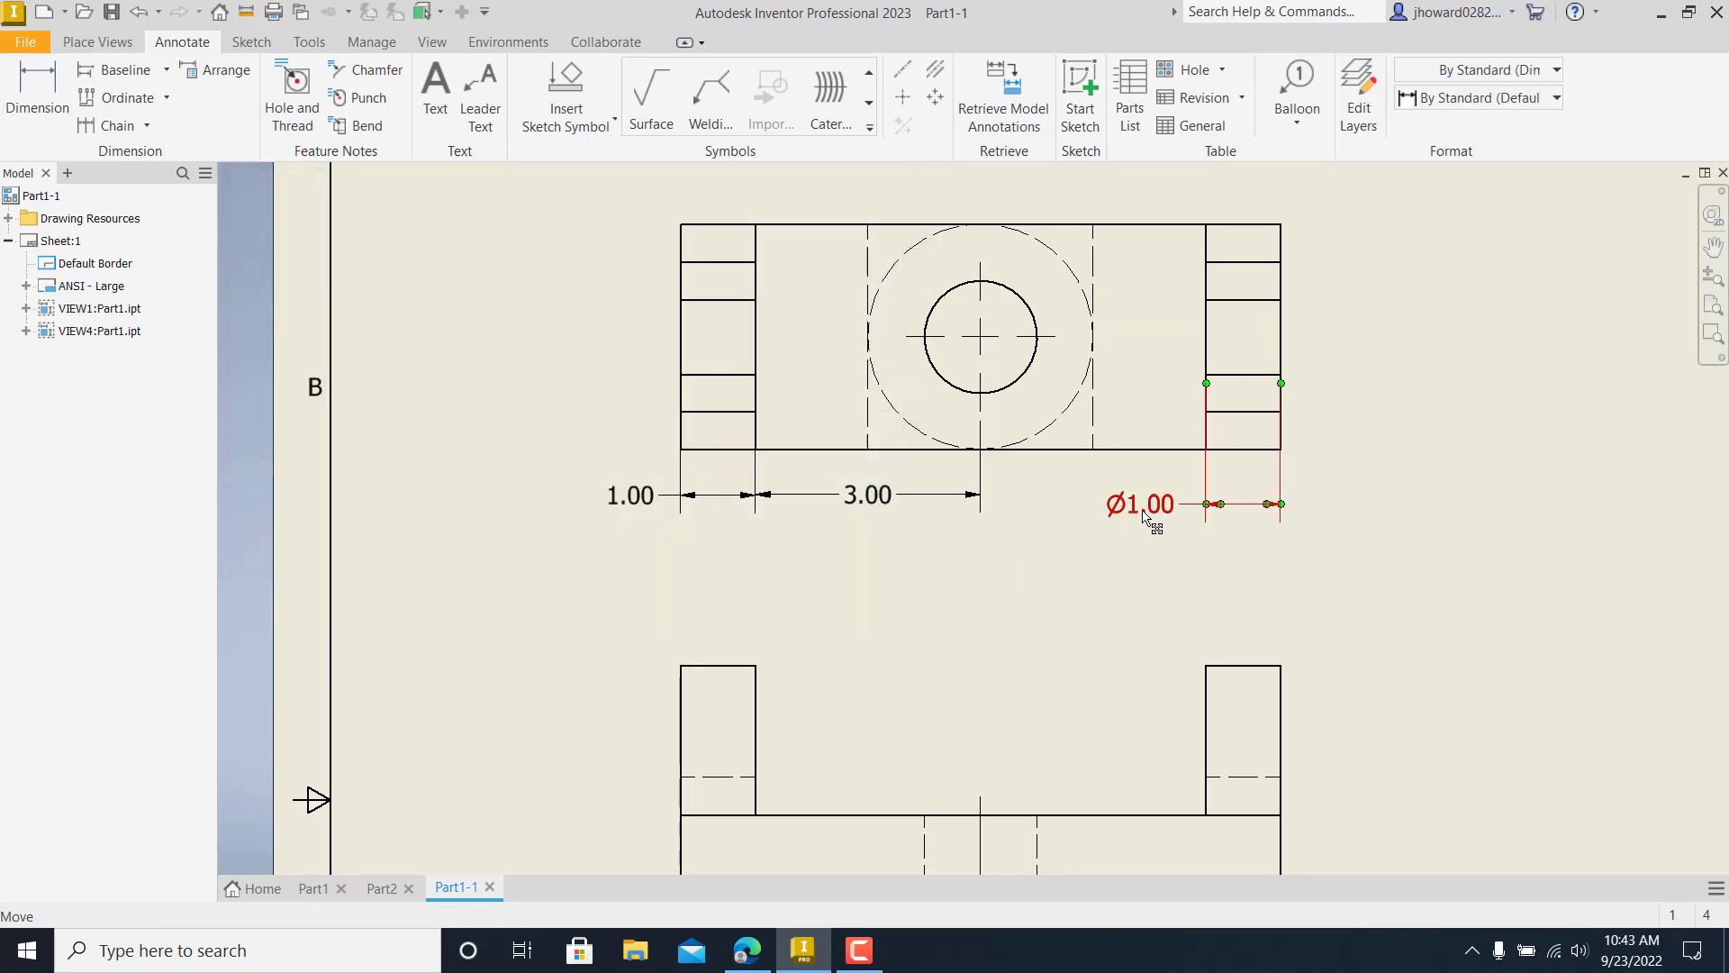
drag(1144, 518, 1349, 513)
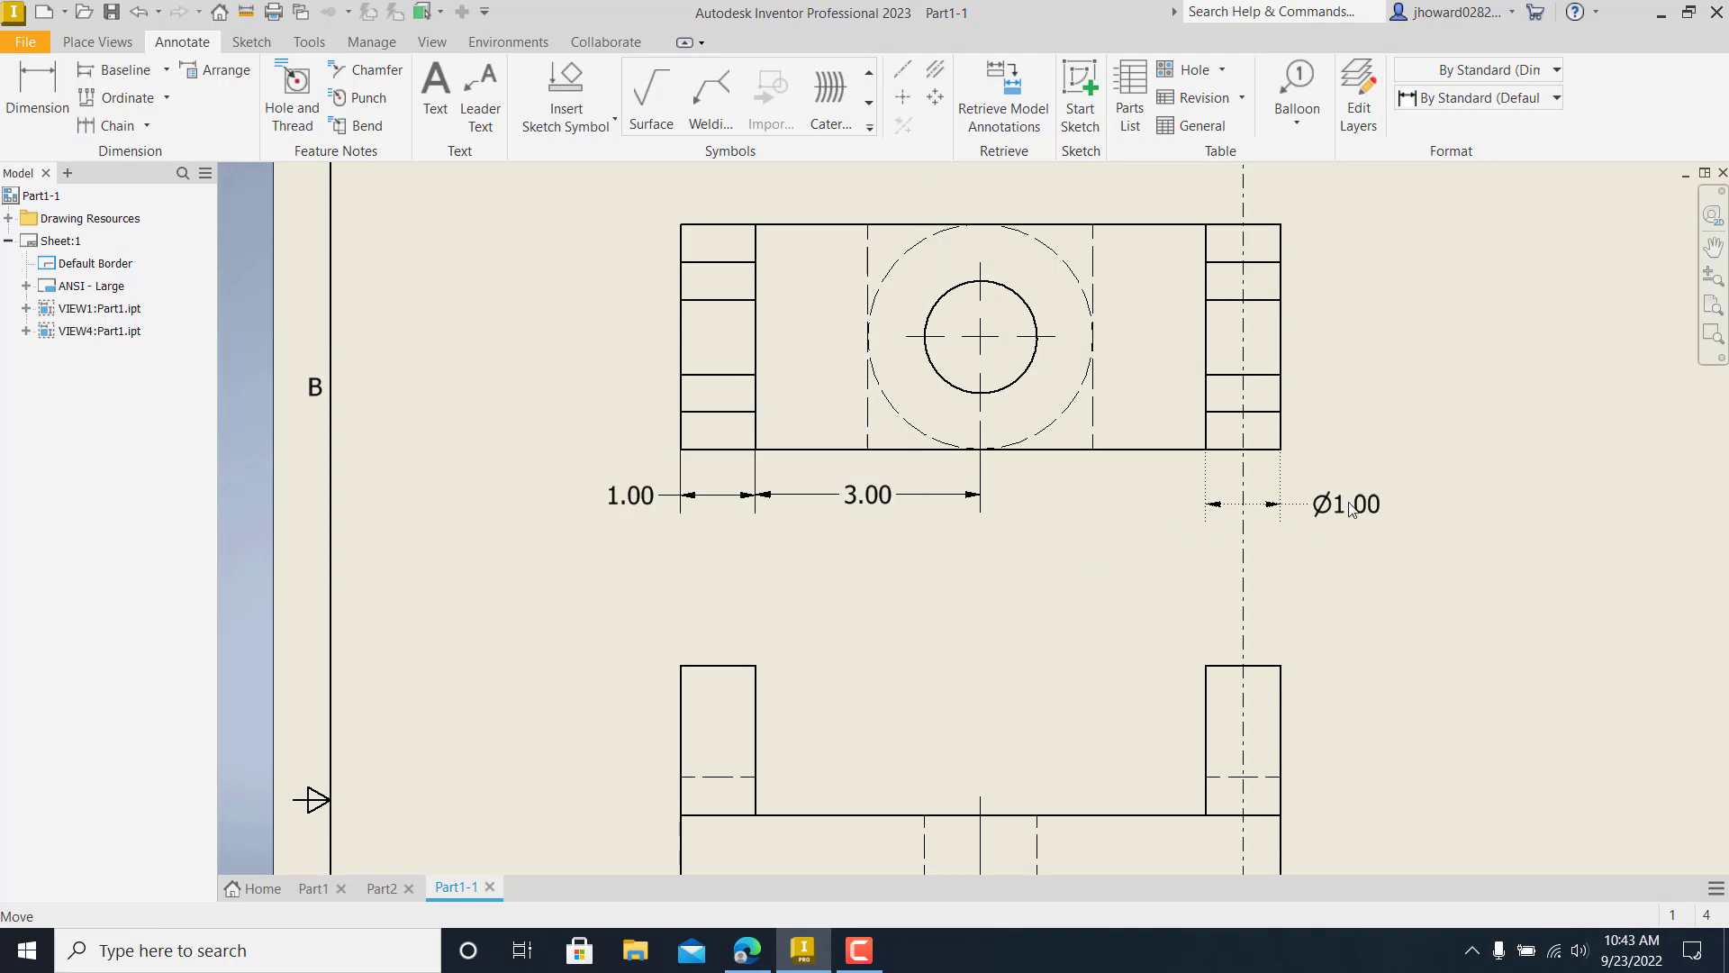
scroll(1342, 597, down, 3)
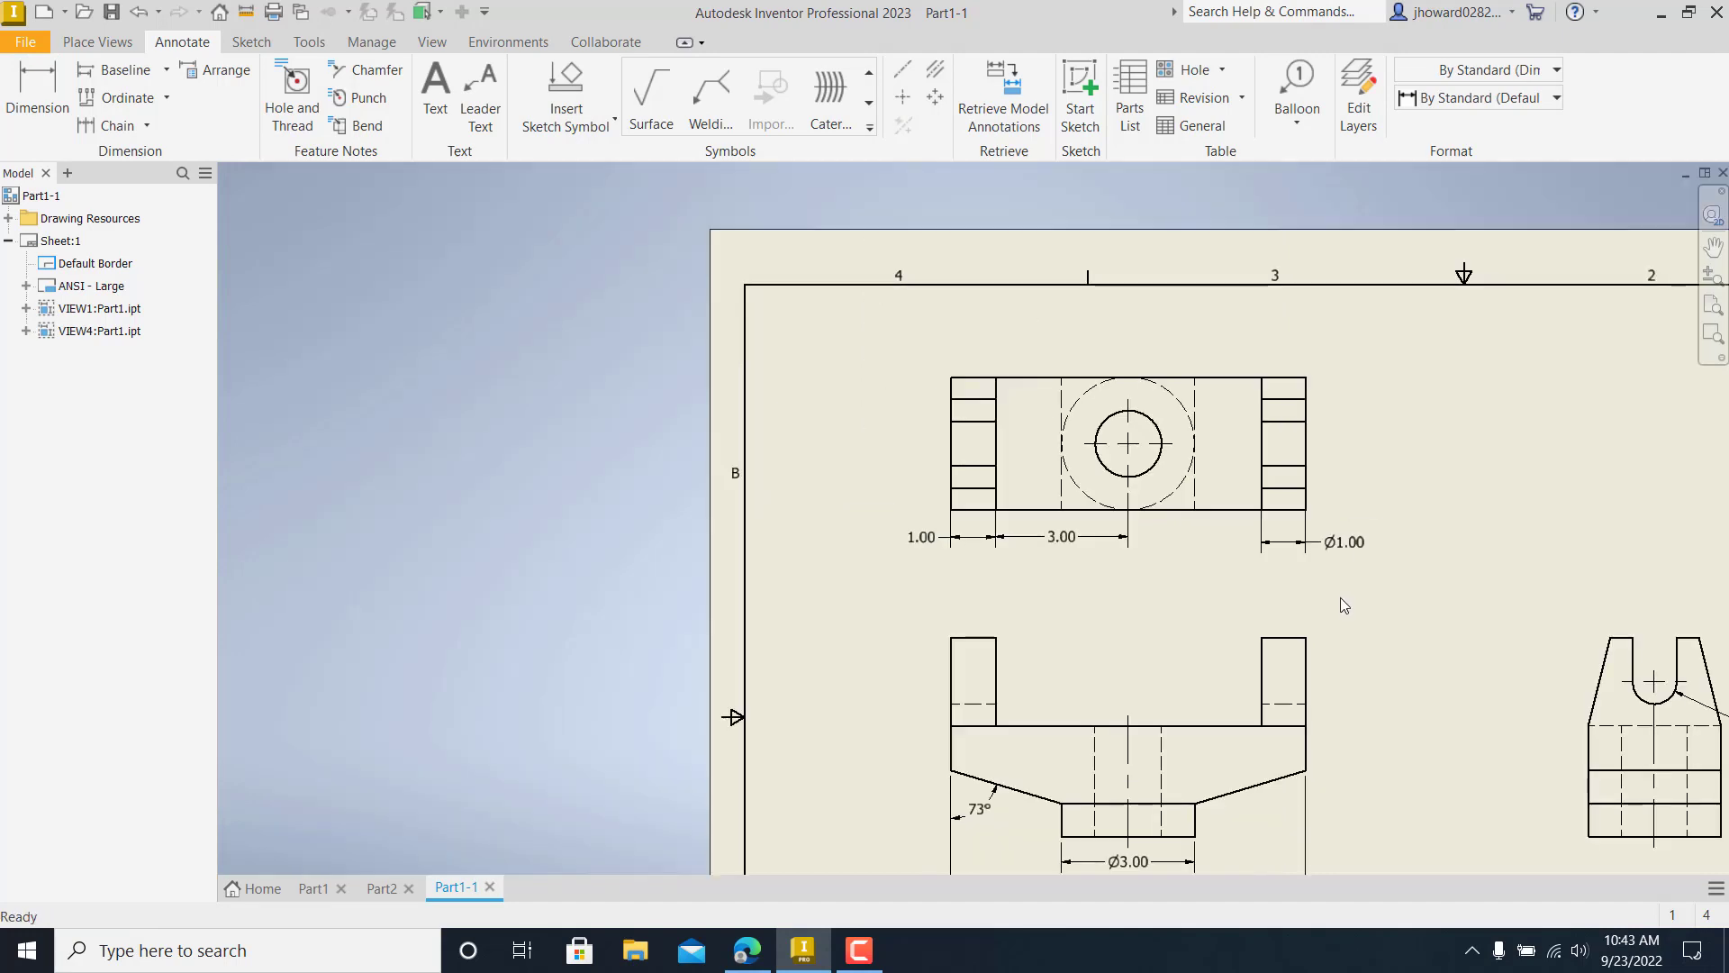
middle_drag(1183, 571, 980, 450)
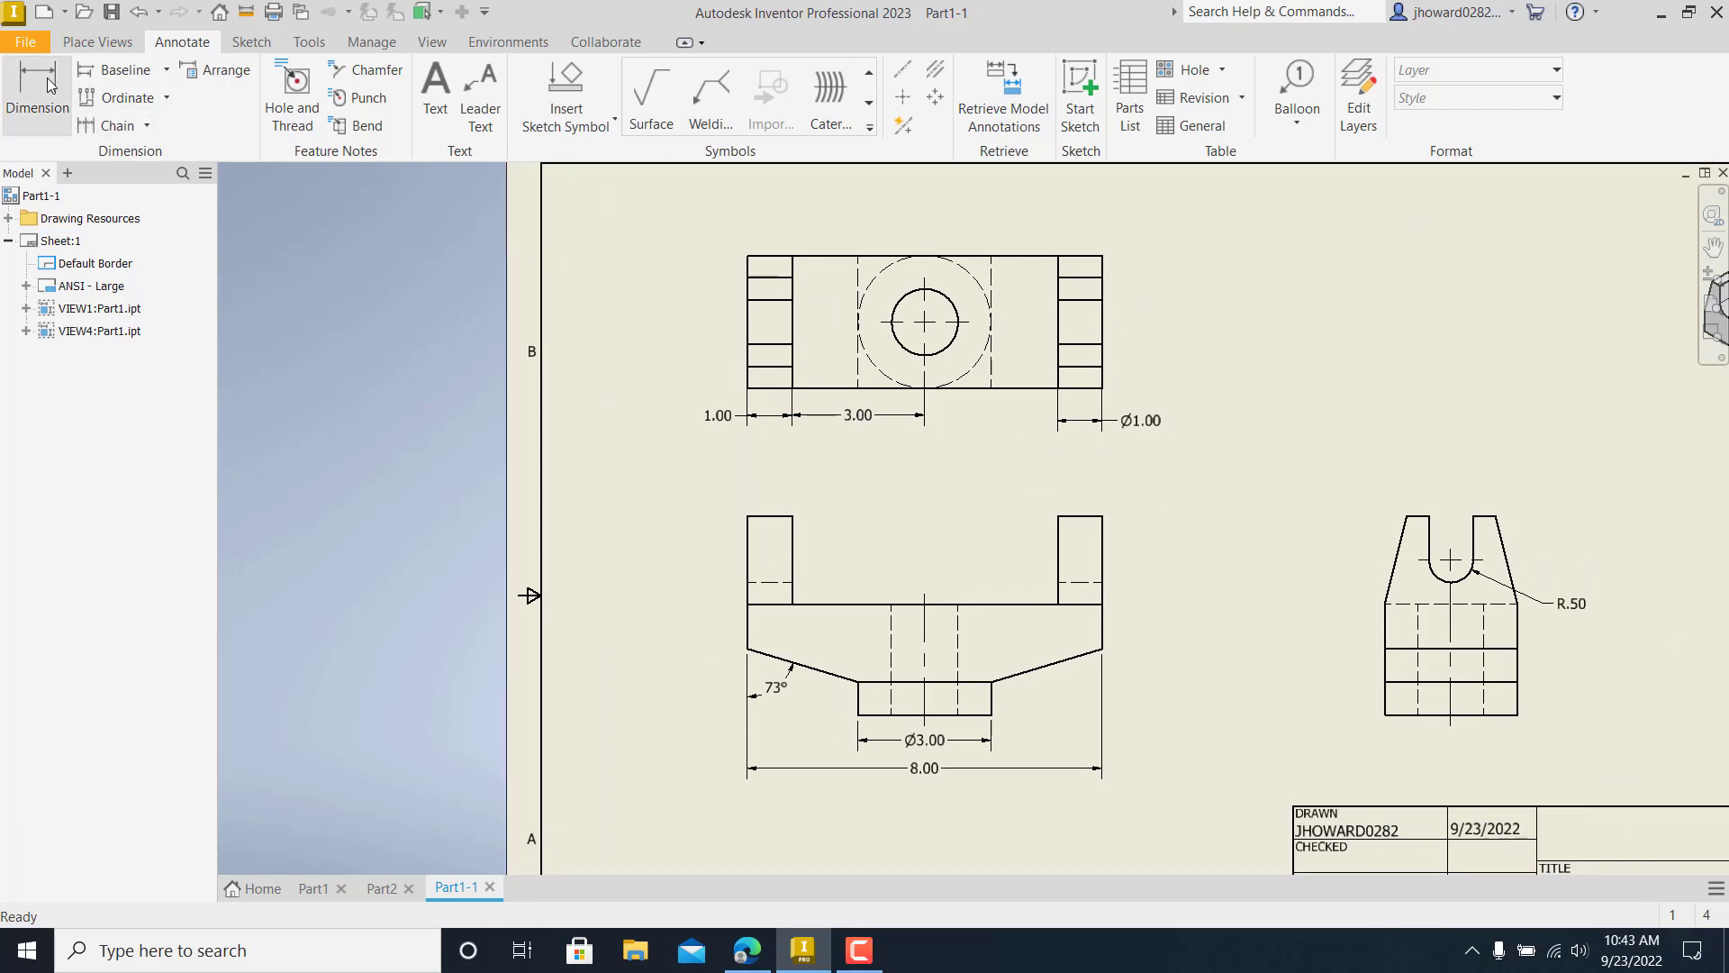
key(d)
scroll(746, 354, up, 3)
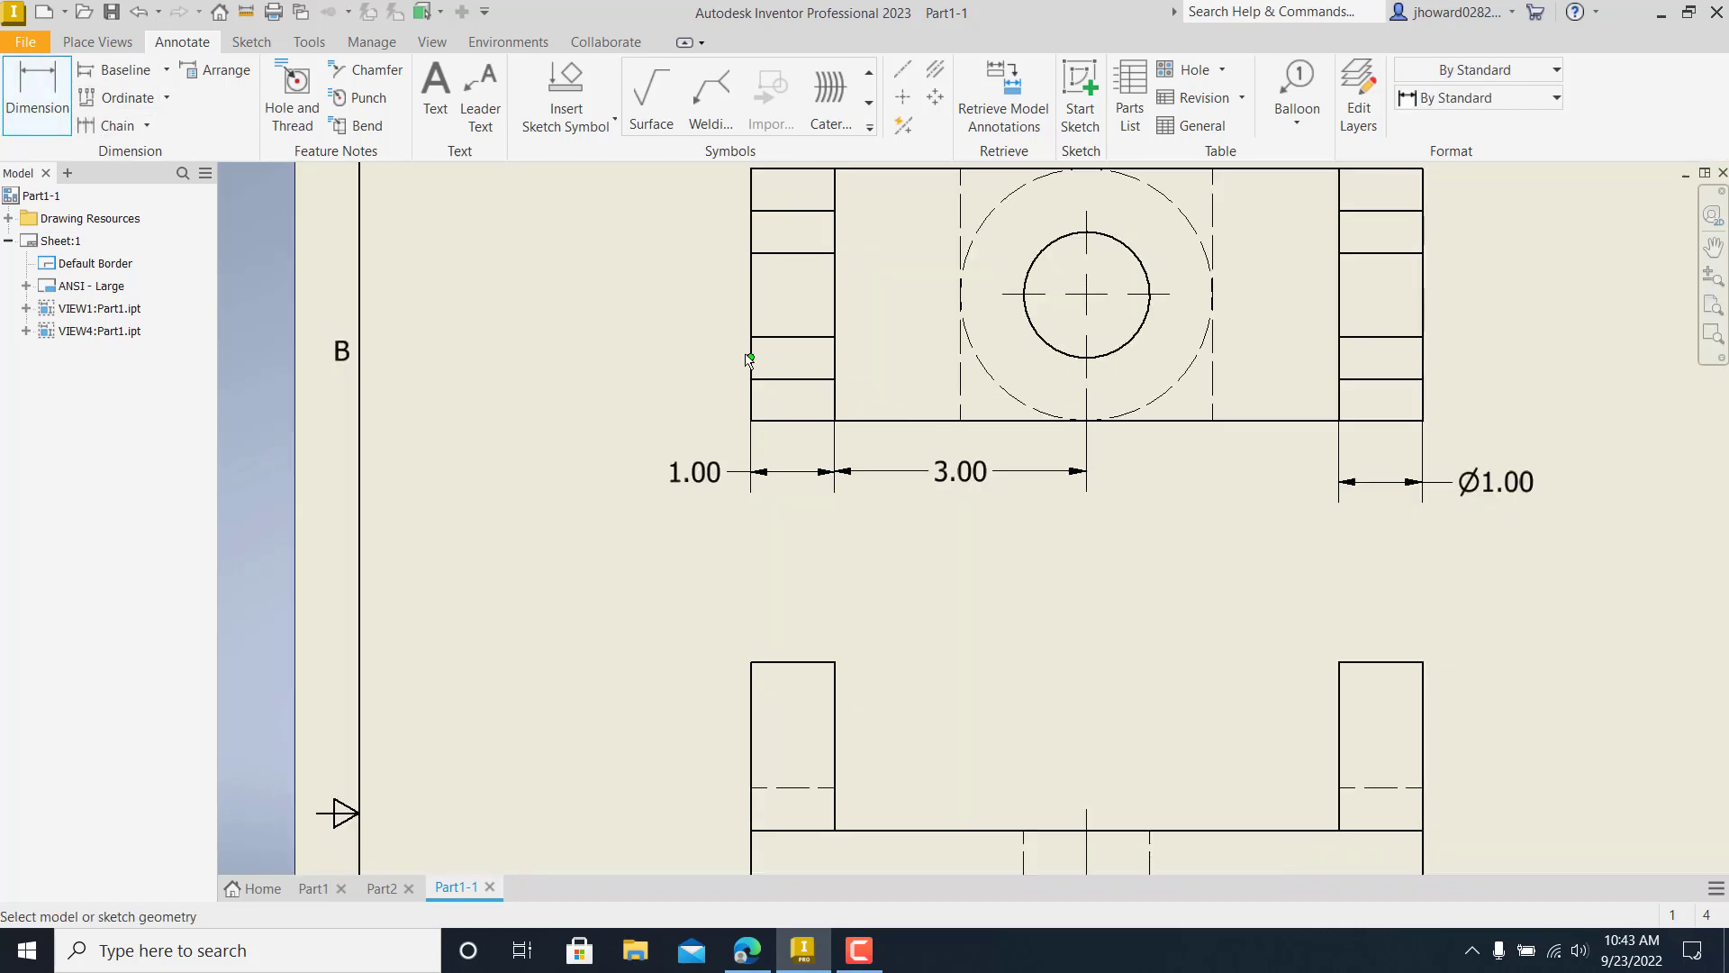
click(777, 430)
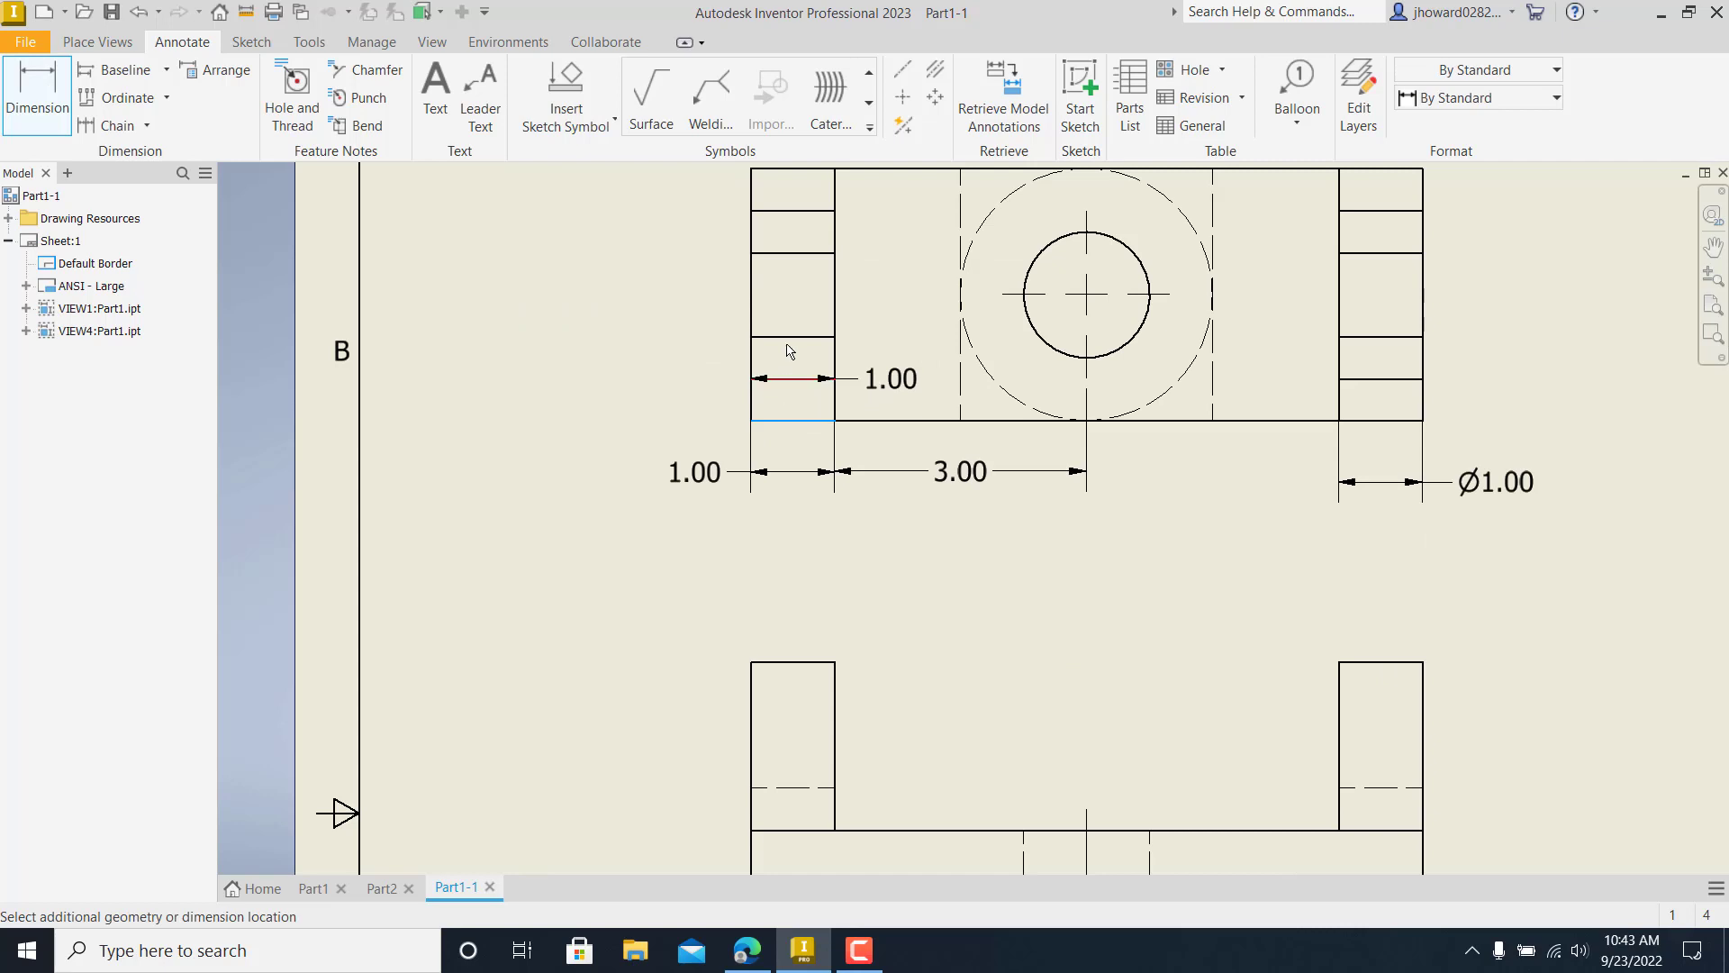
key(Escape)
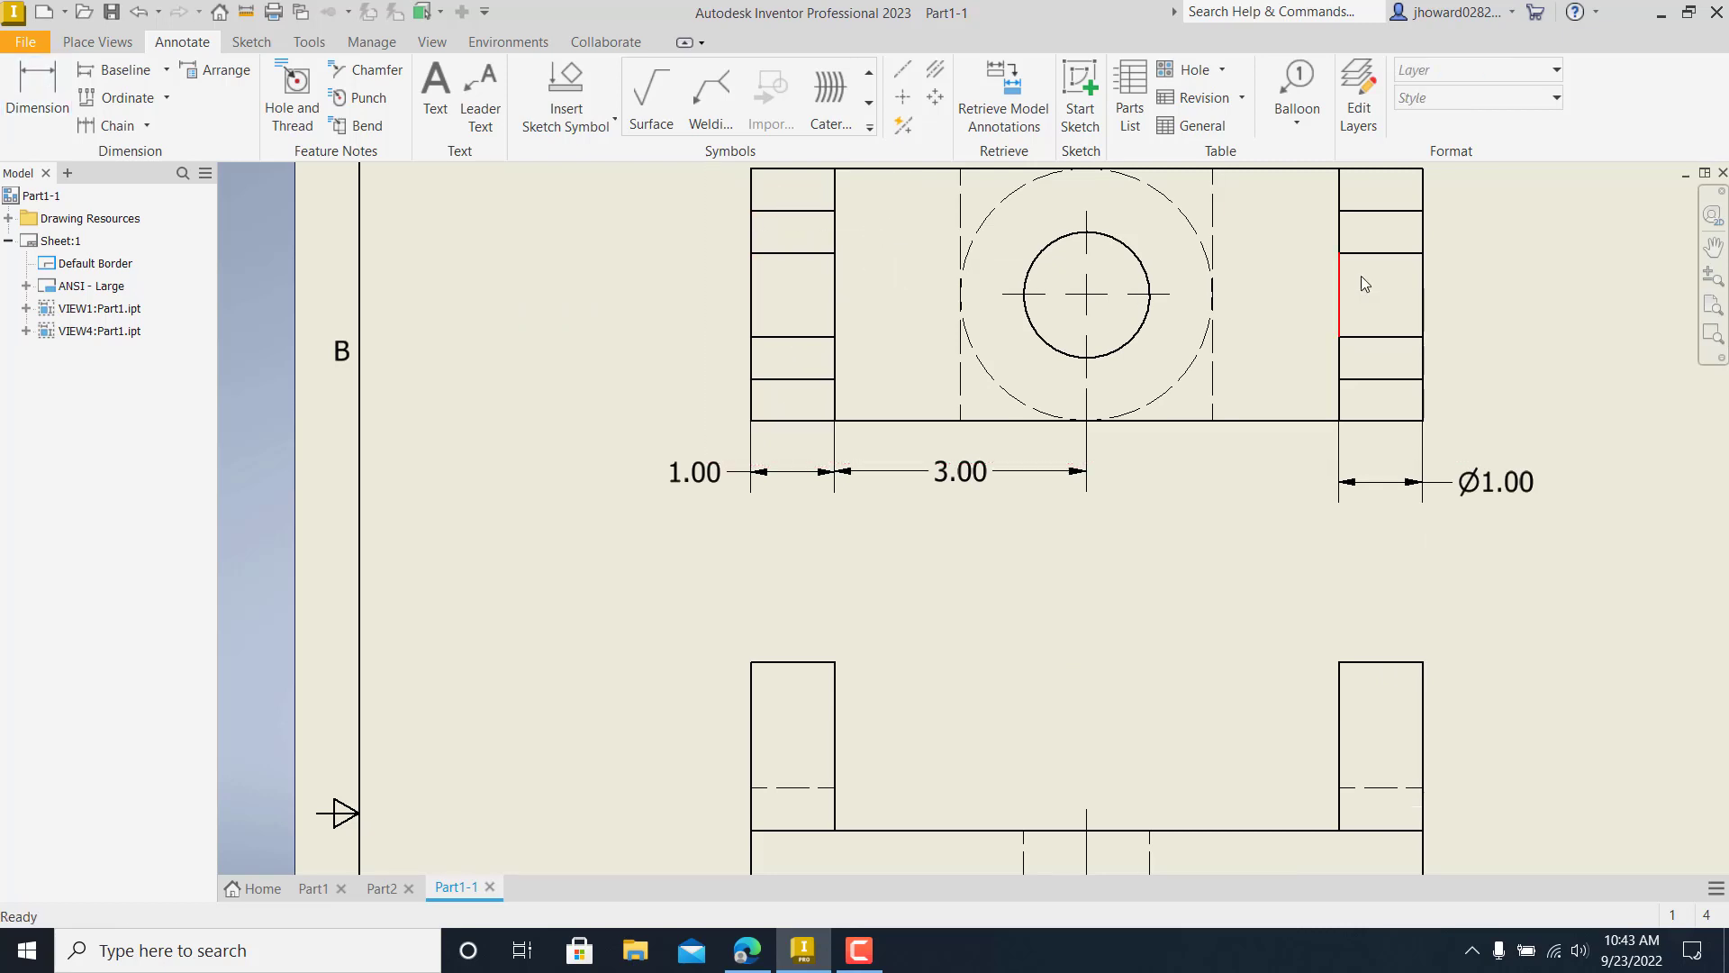
- Dimension the part's overall depth in the top view between its back and front edges, placing it right of the view
click(1395, 179)
key(d)
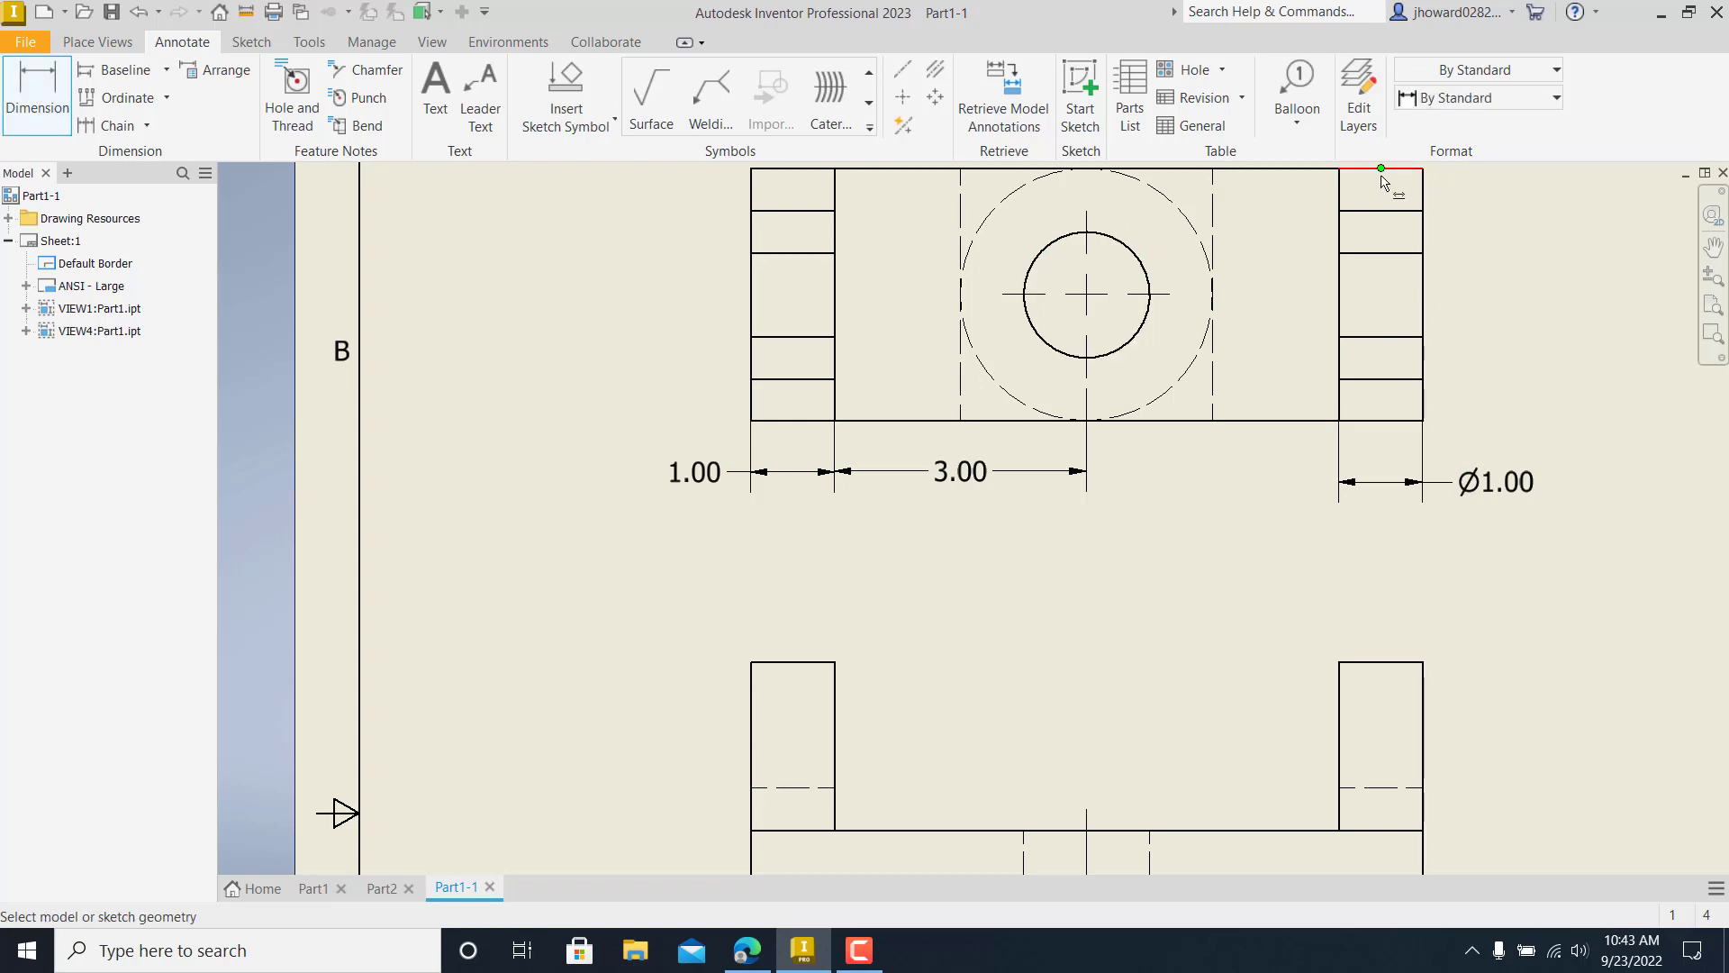
click(1397, 178)
click(1405, 420)
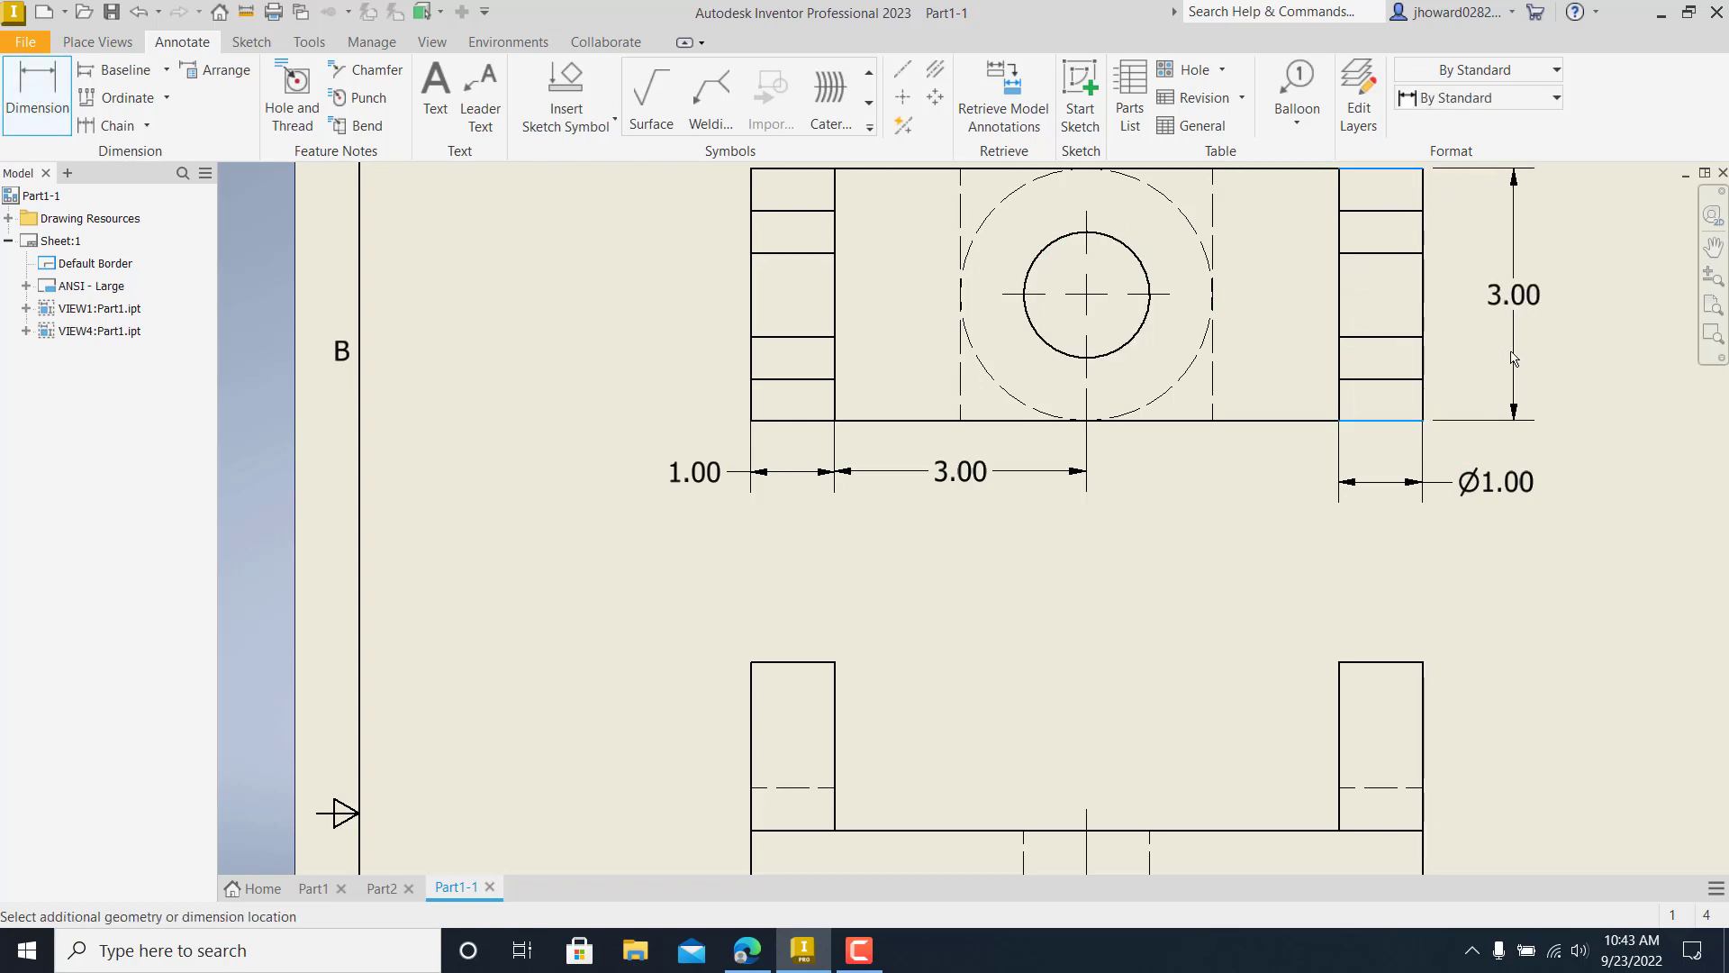
middle_drag(1509, 360, 1252, 458)
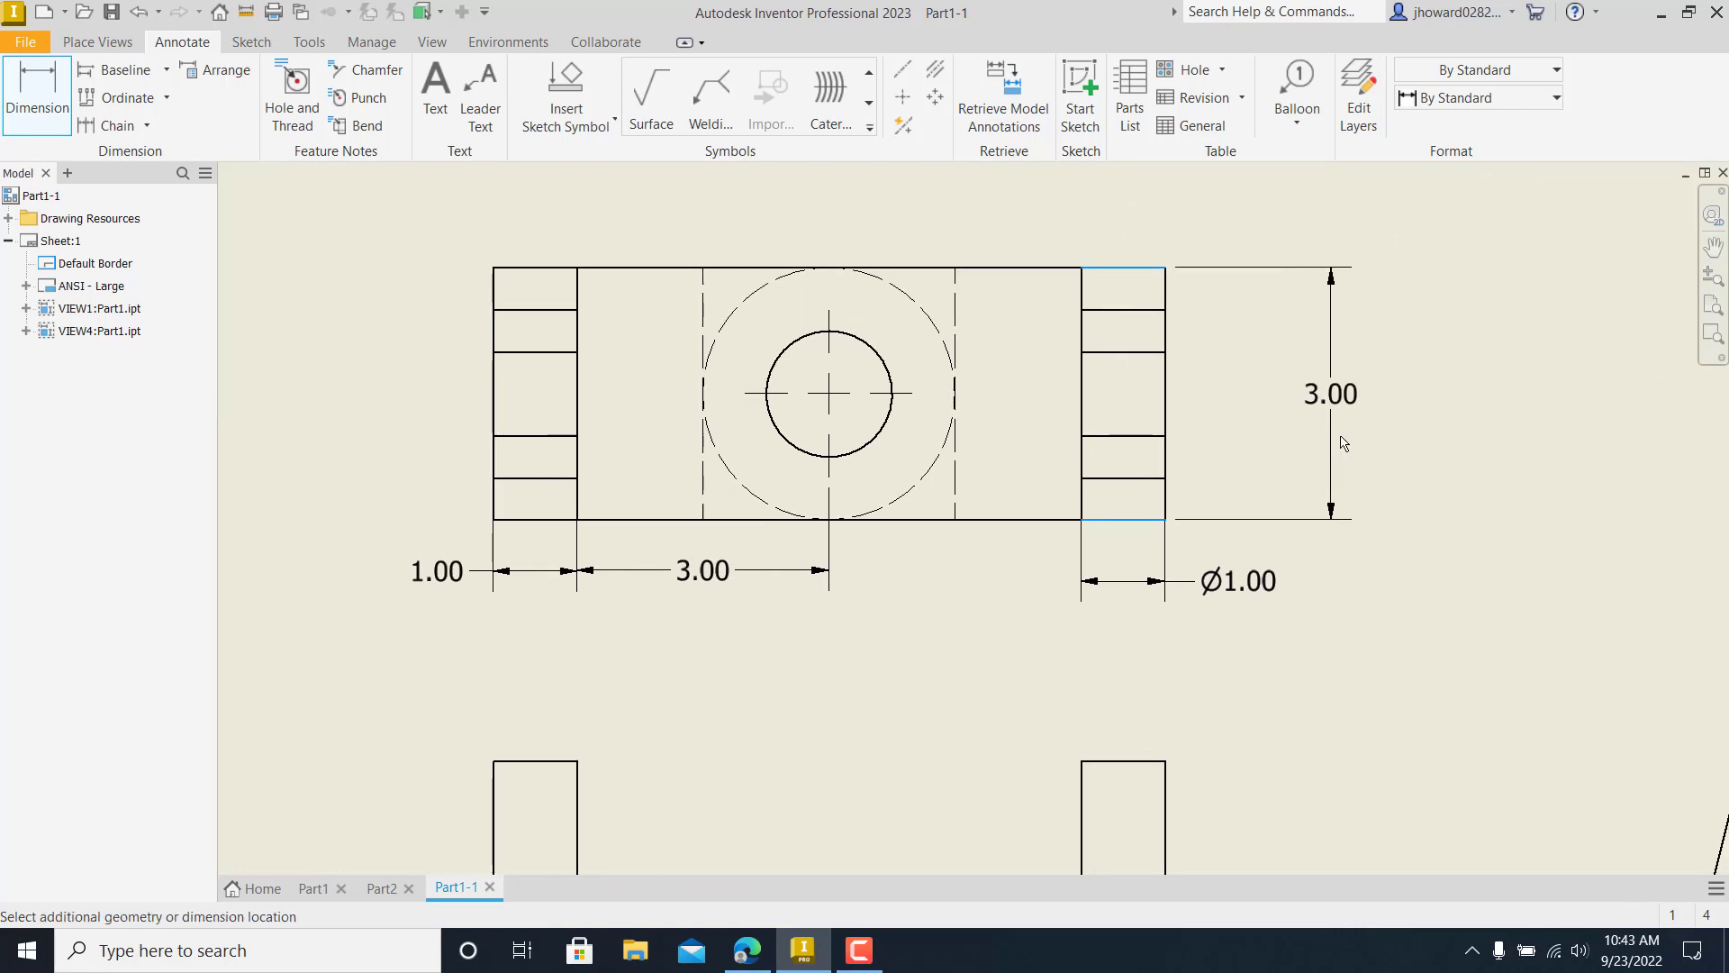
click(1341, 439)
key(Return)
scroll(1333, 517, down, 5)
key(Escape)
- Dimension the right upright's lowest edge band beside the top view, and move the upright's thickness text to the left of its extension lines
scroll(1333, 521, up, 2)
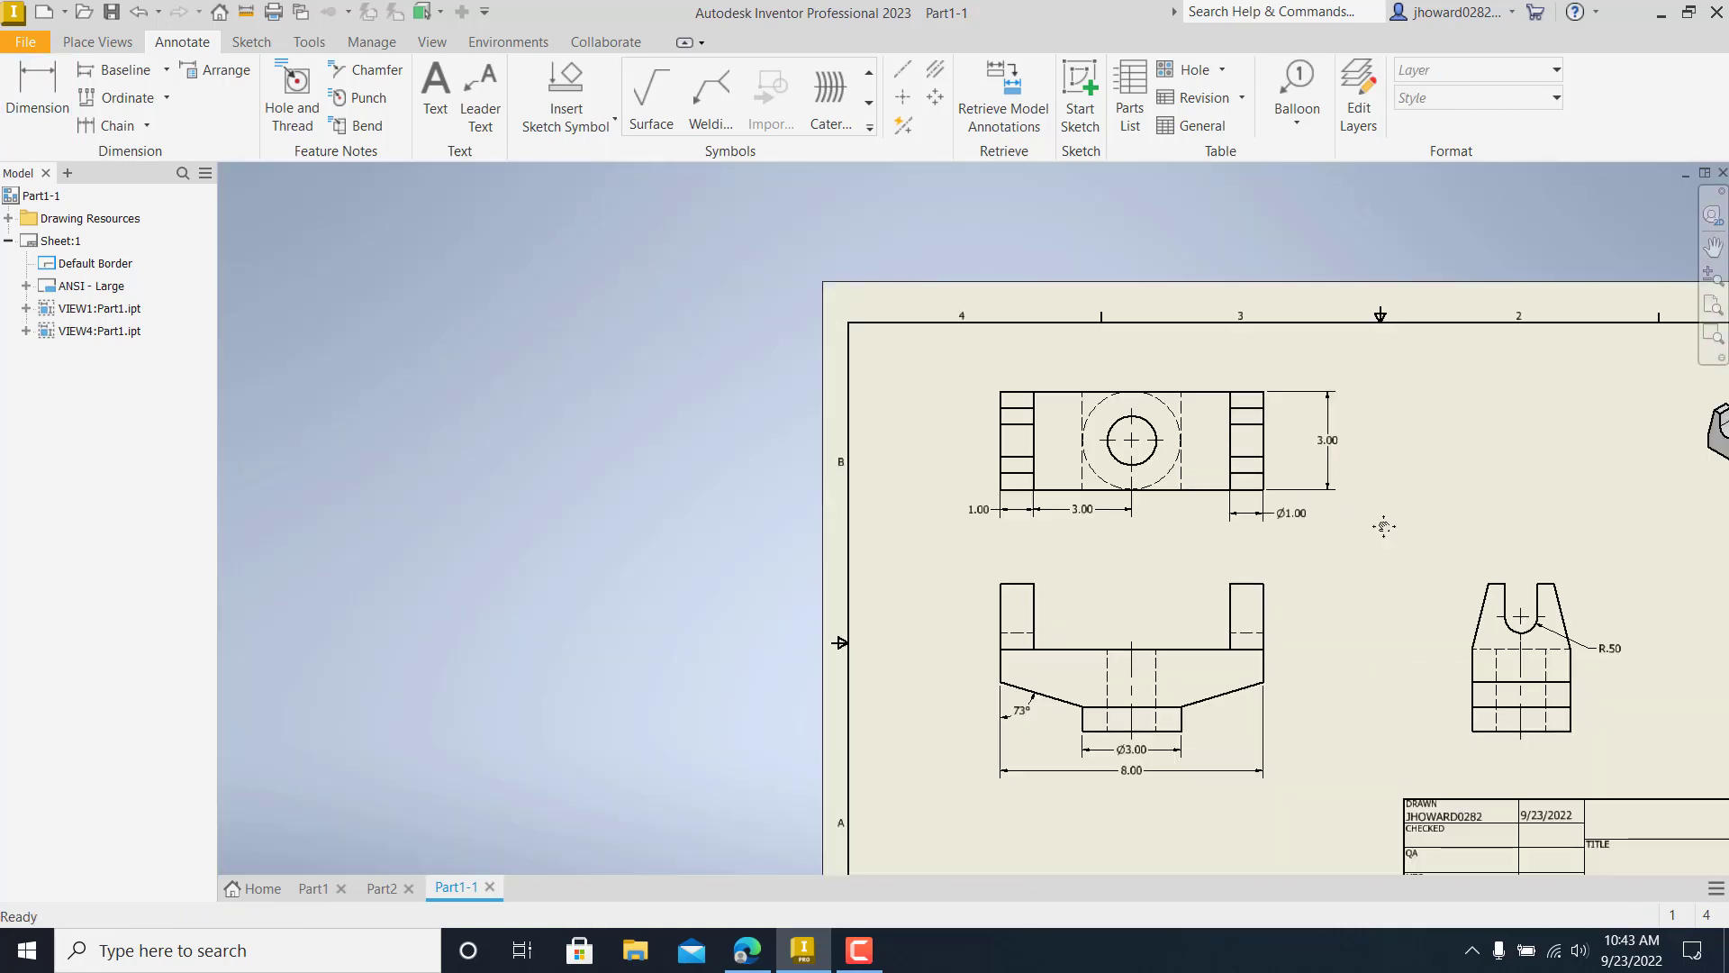
scroll(1384, 526, up, 3)
key(d)
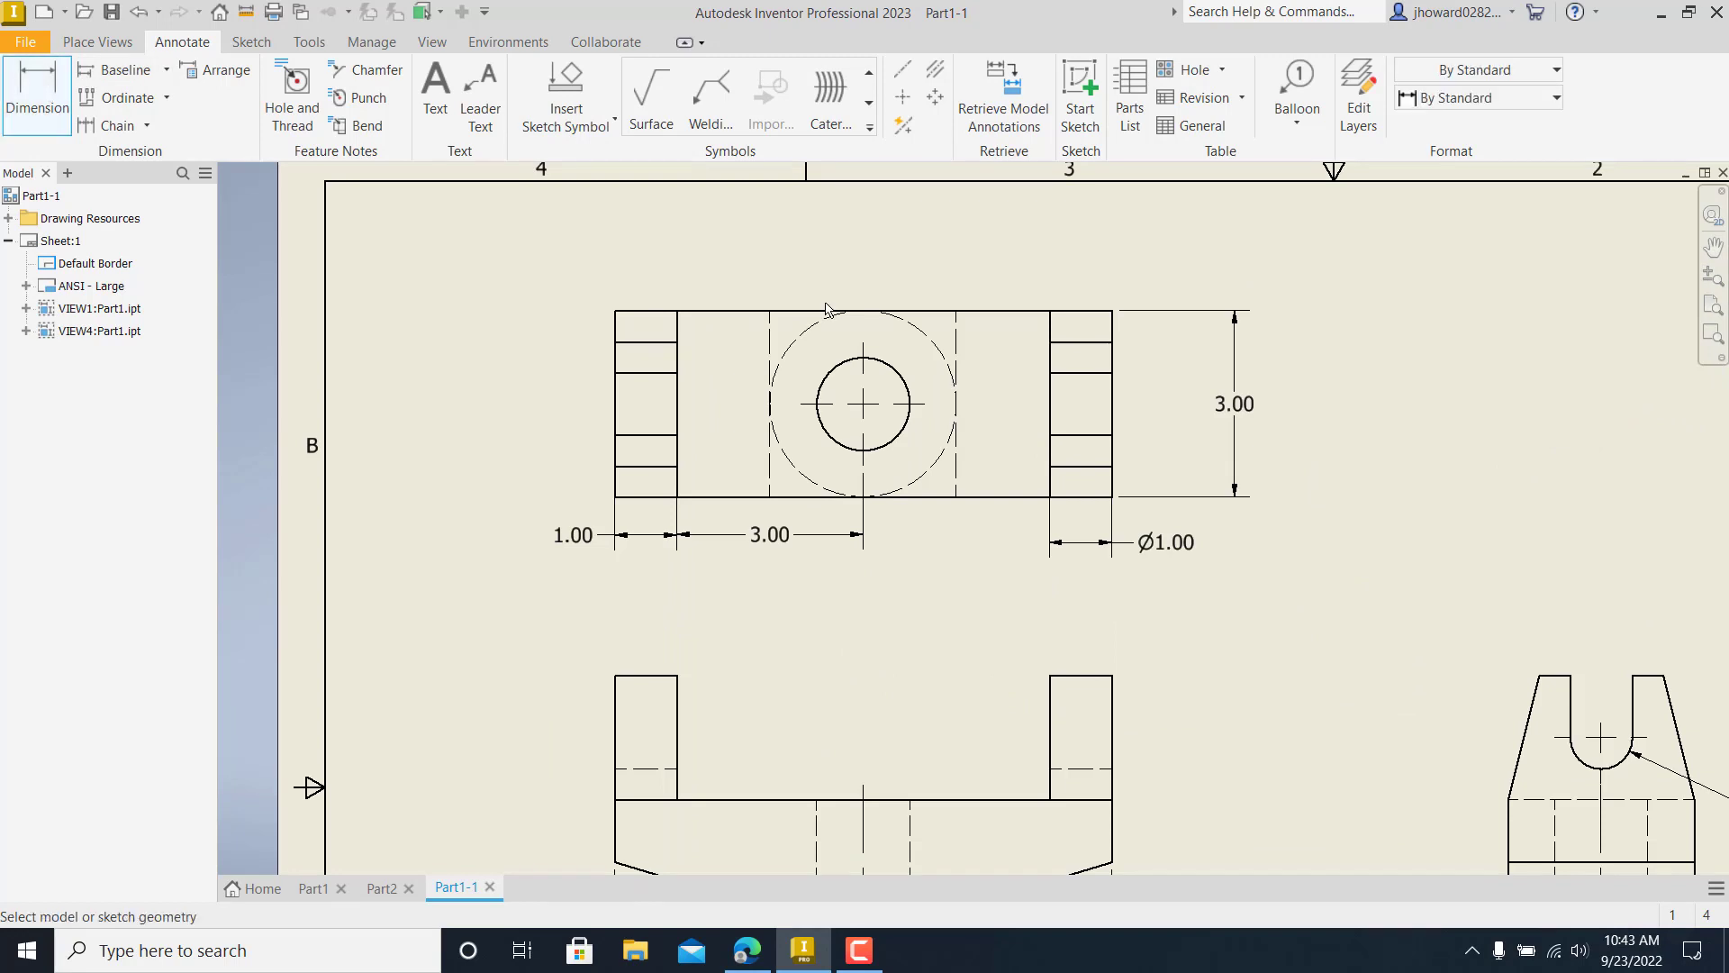
scroll(1162, 494, up, 3)
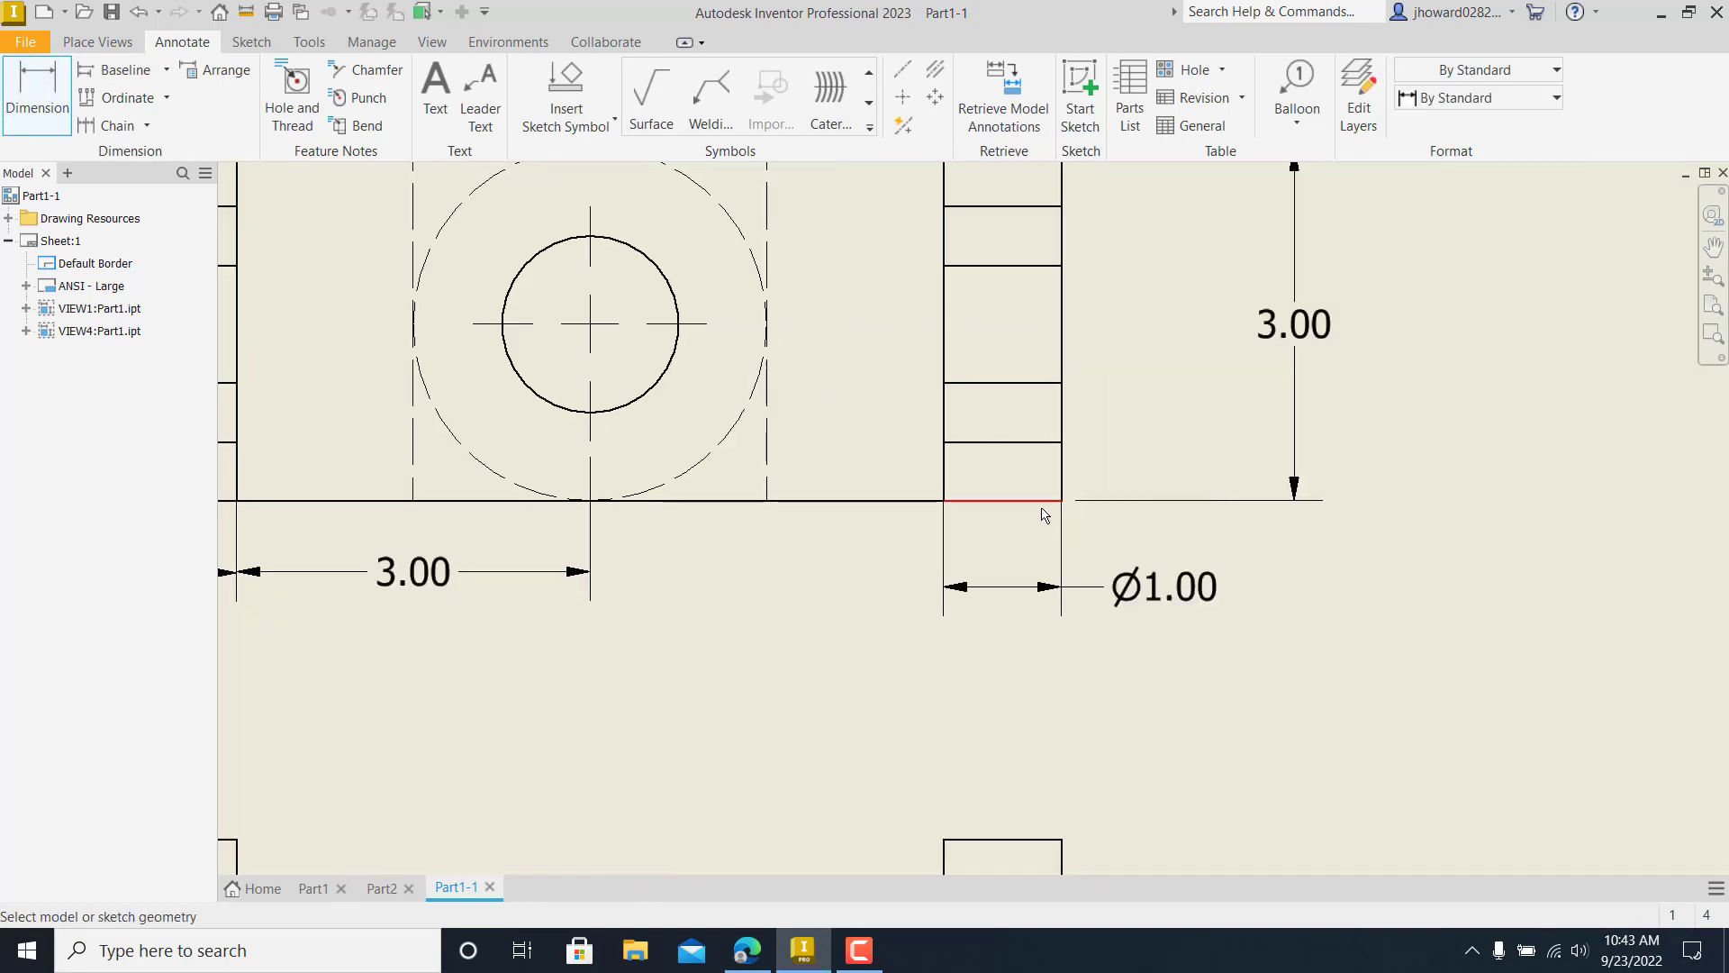
click(1043, 512)
click(1042, 446)
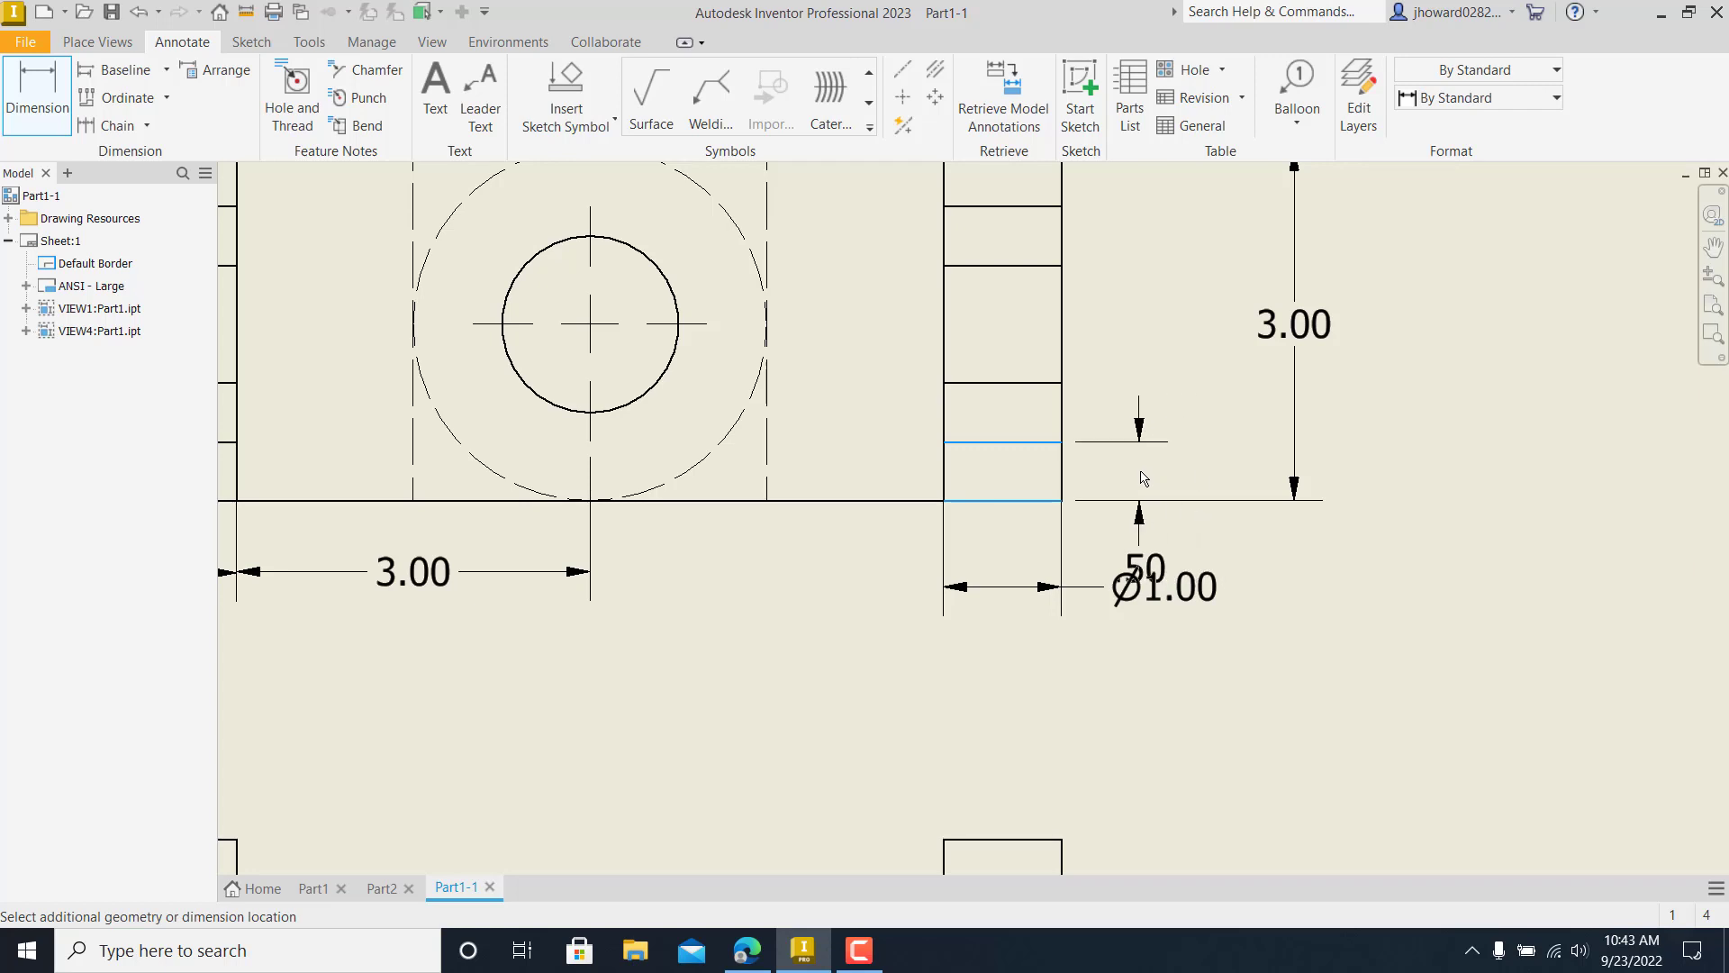
click(1137, 482)
key(Escape)
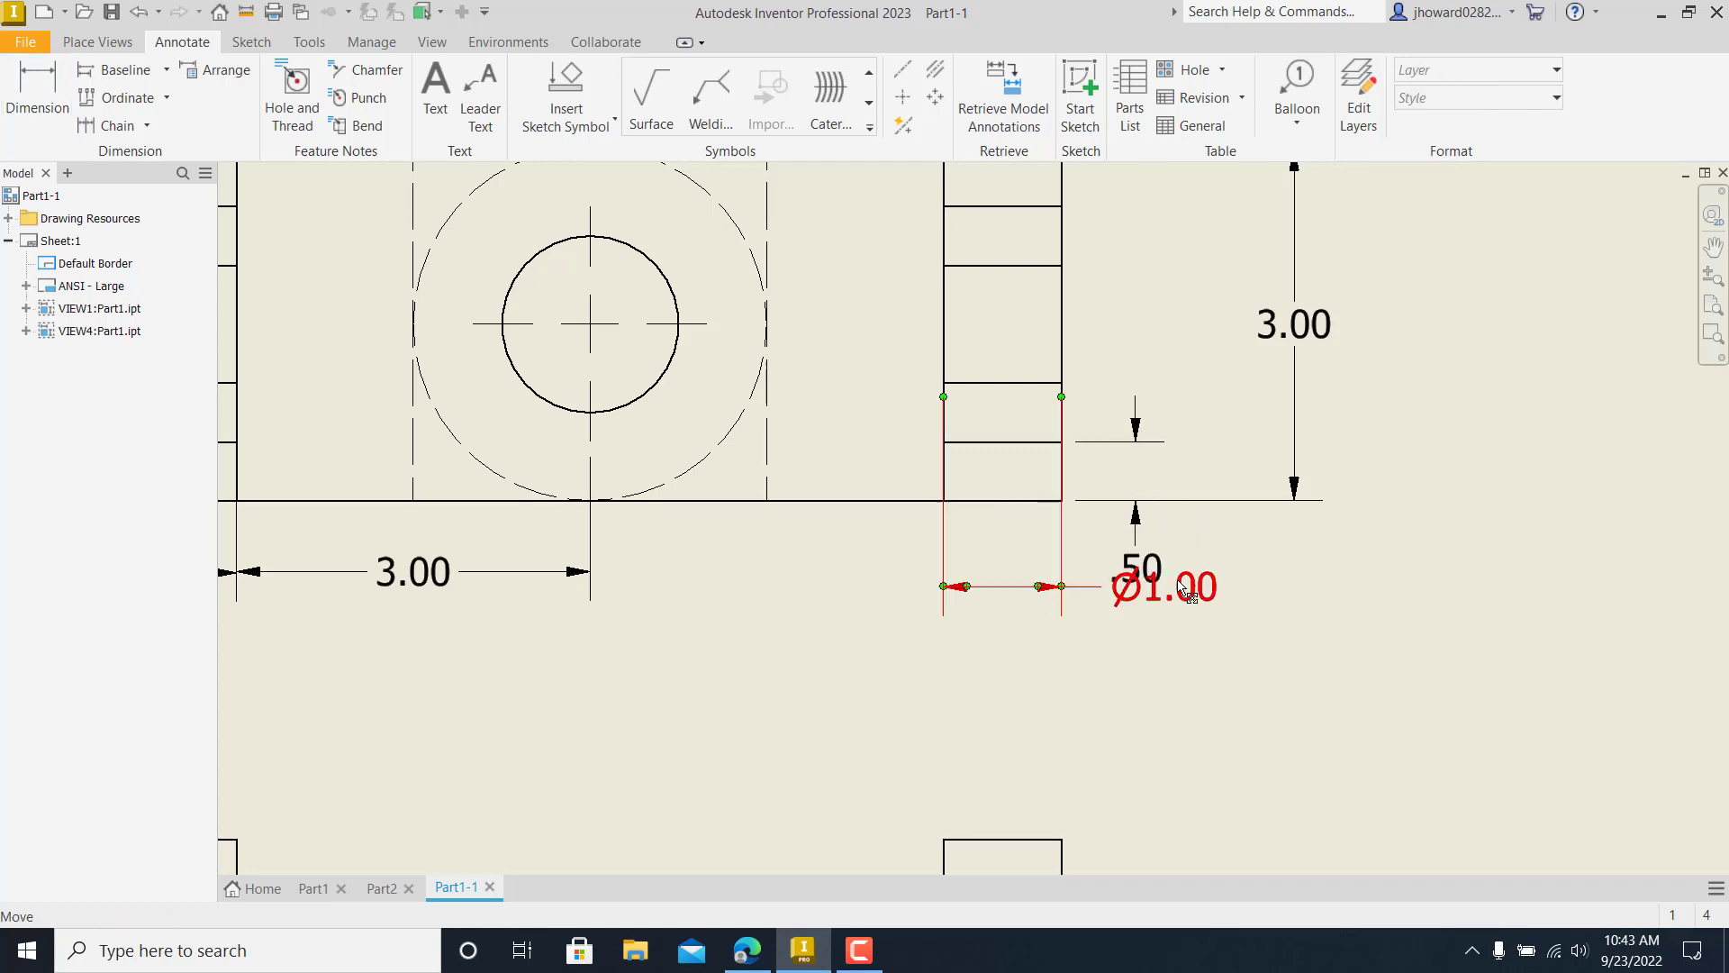
click(1166, 599)
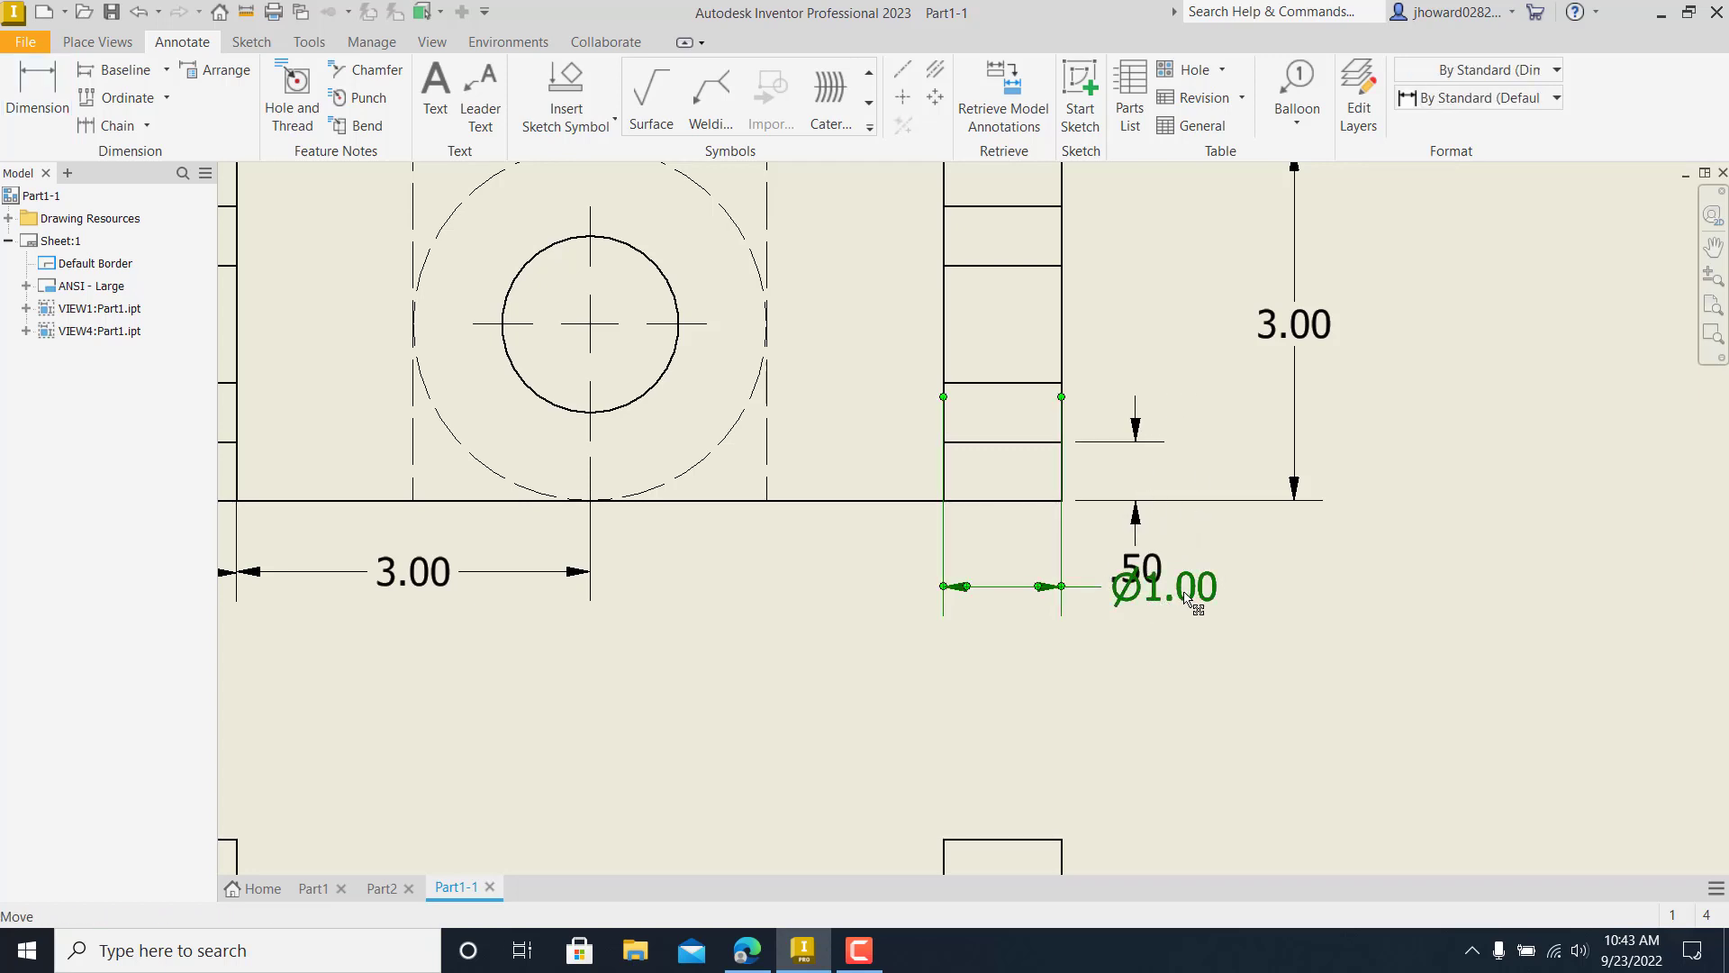
drag(1187, 600, 883, 561)
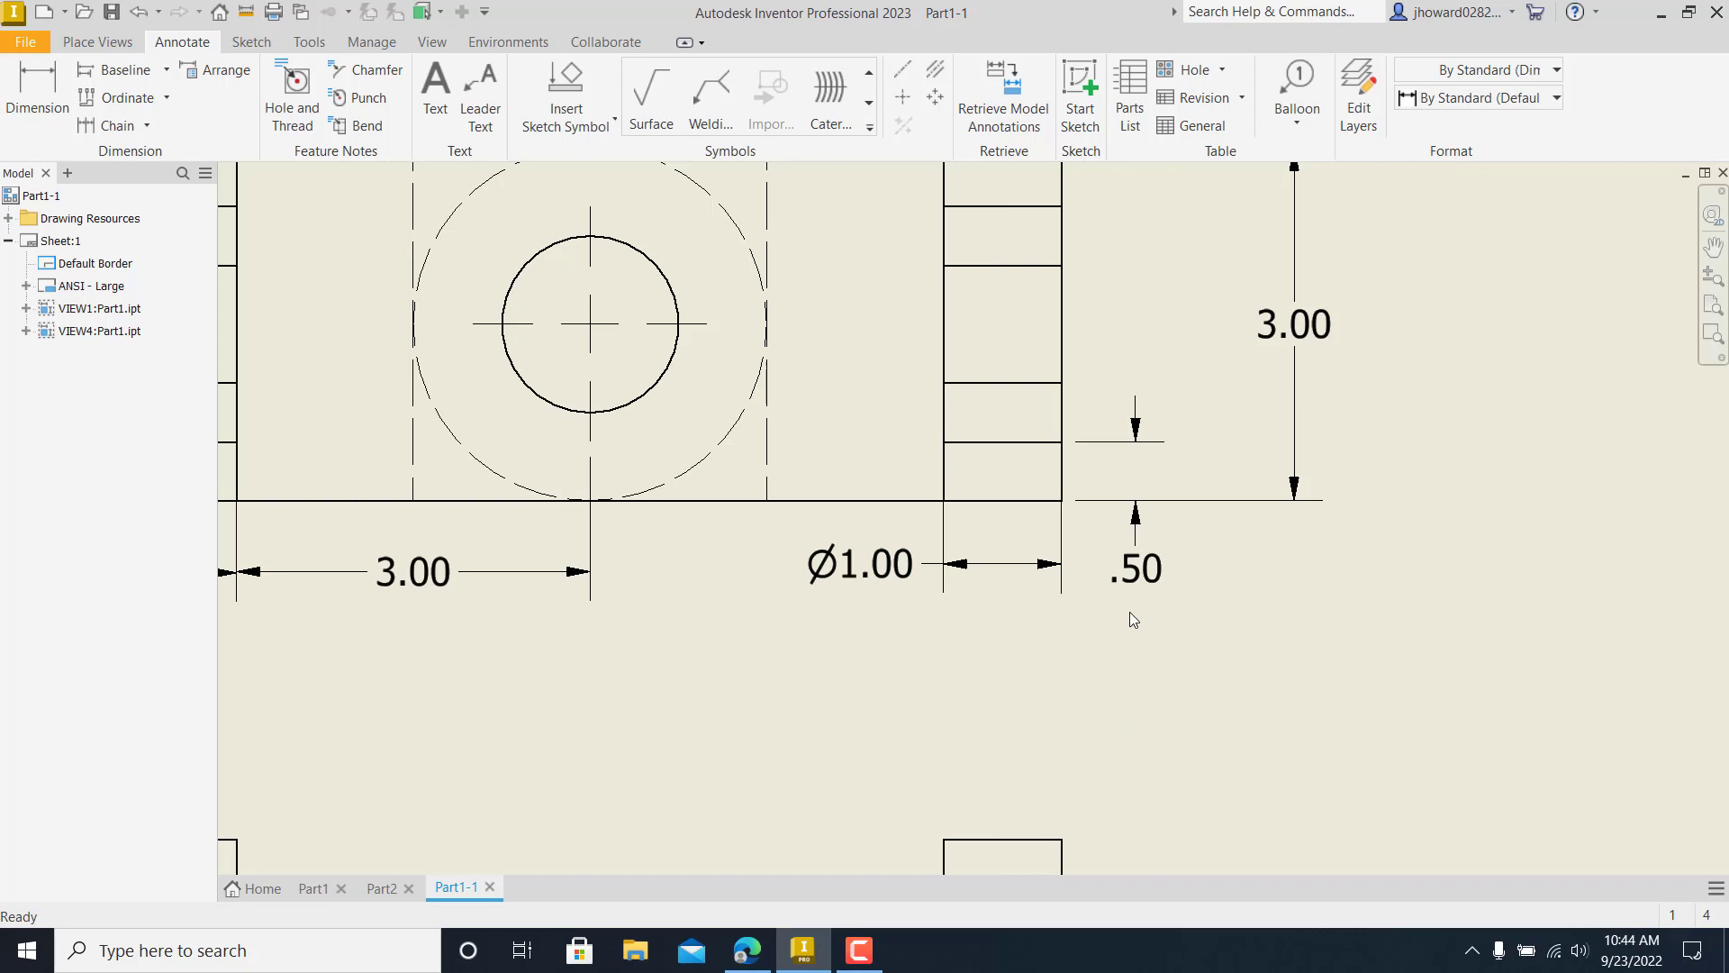
- Dimension the right upright's slot width in the top view between the two inner edges, placing it inside the overall depth dimension
scroll(1130, 613, down, 2)
key(d)
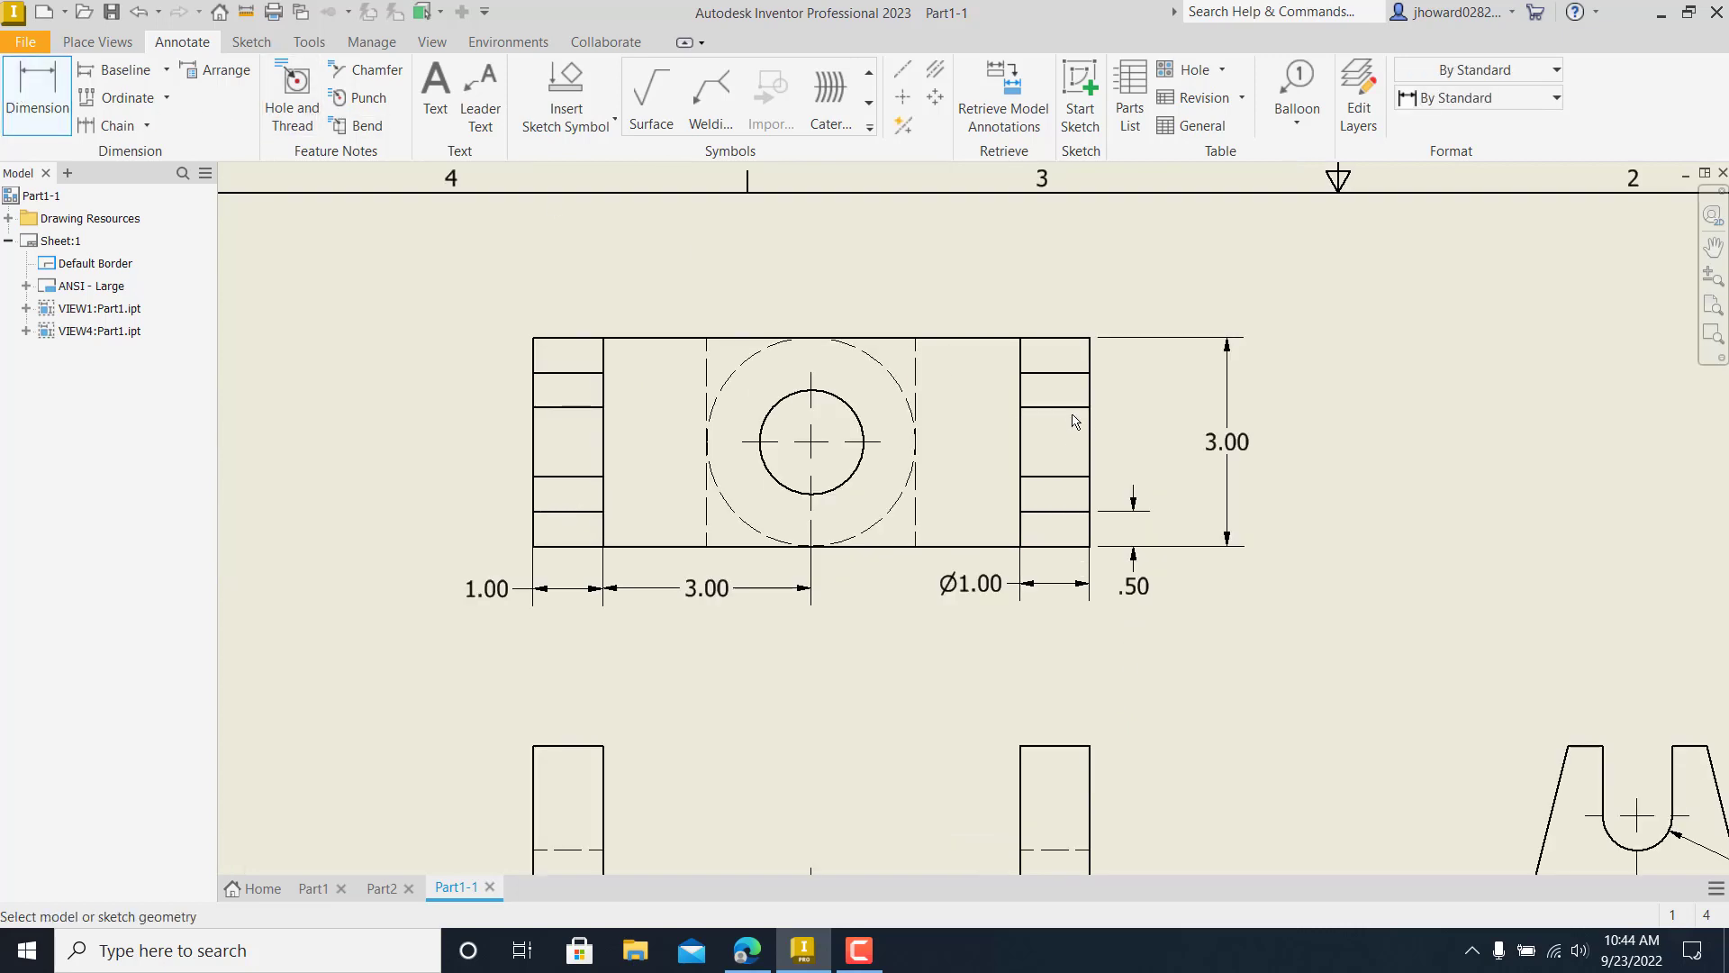
click(1074, 410)
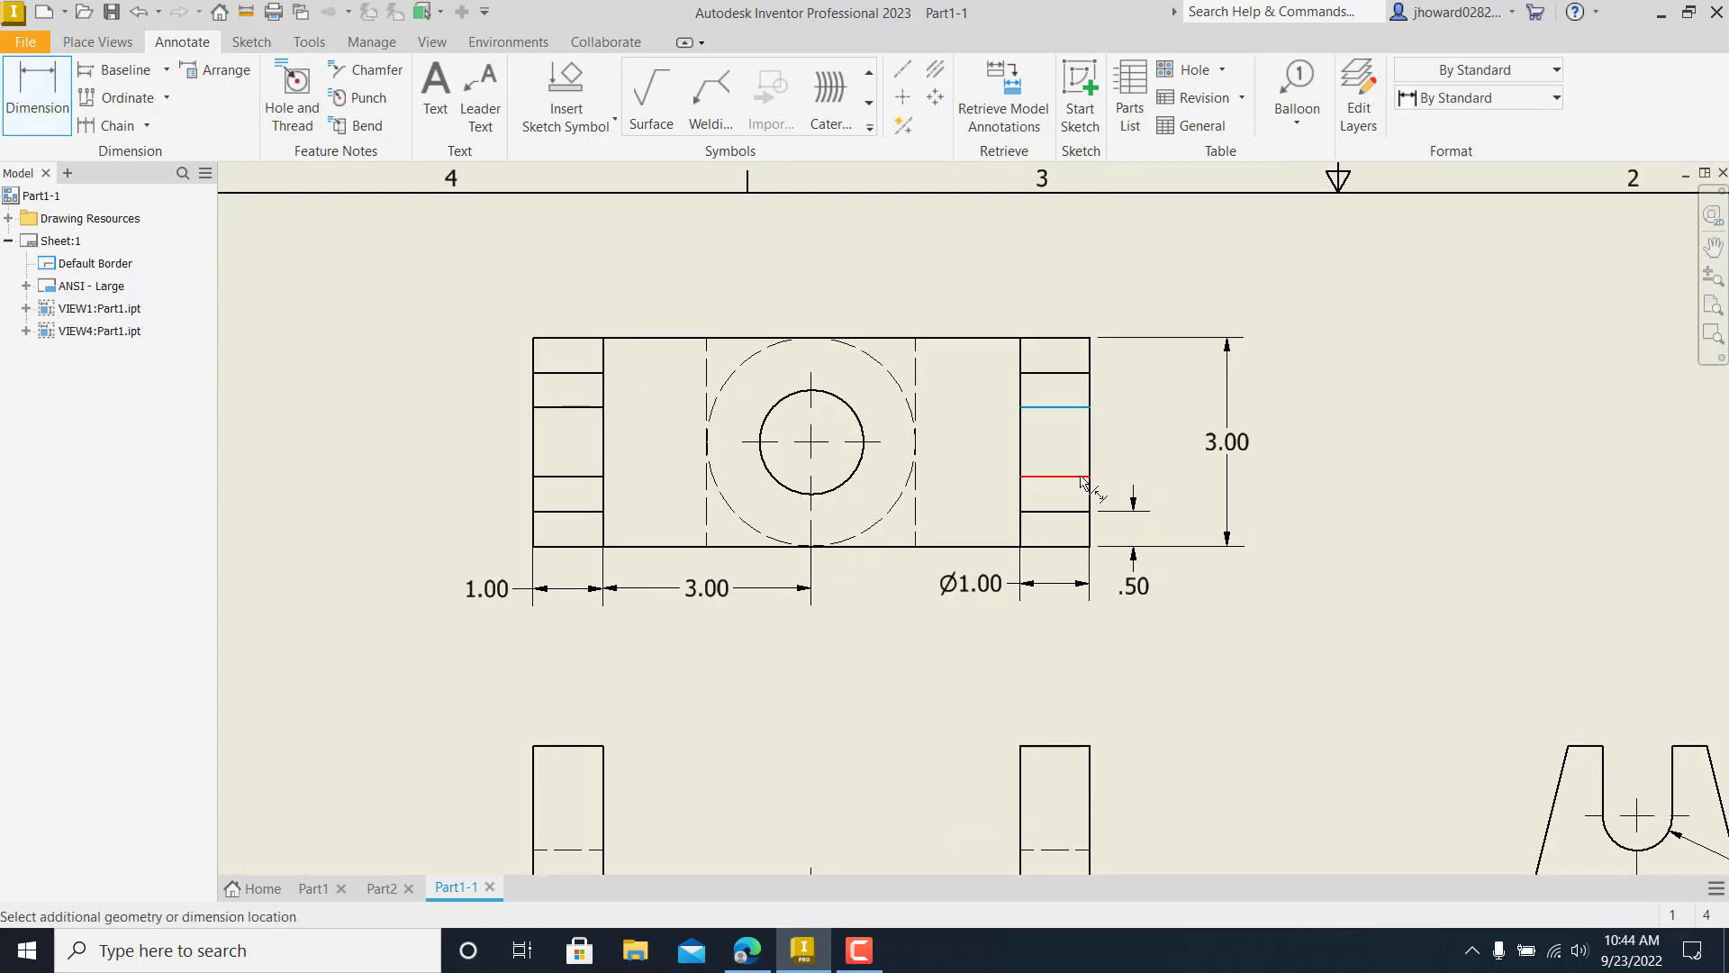
click(1080, 478)
click(1153, 482)
click(843, 555)
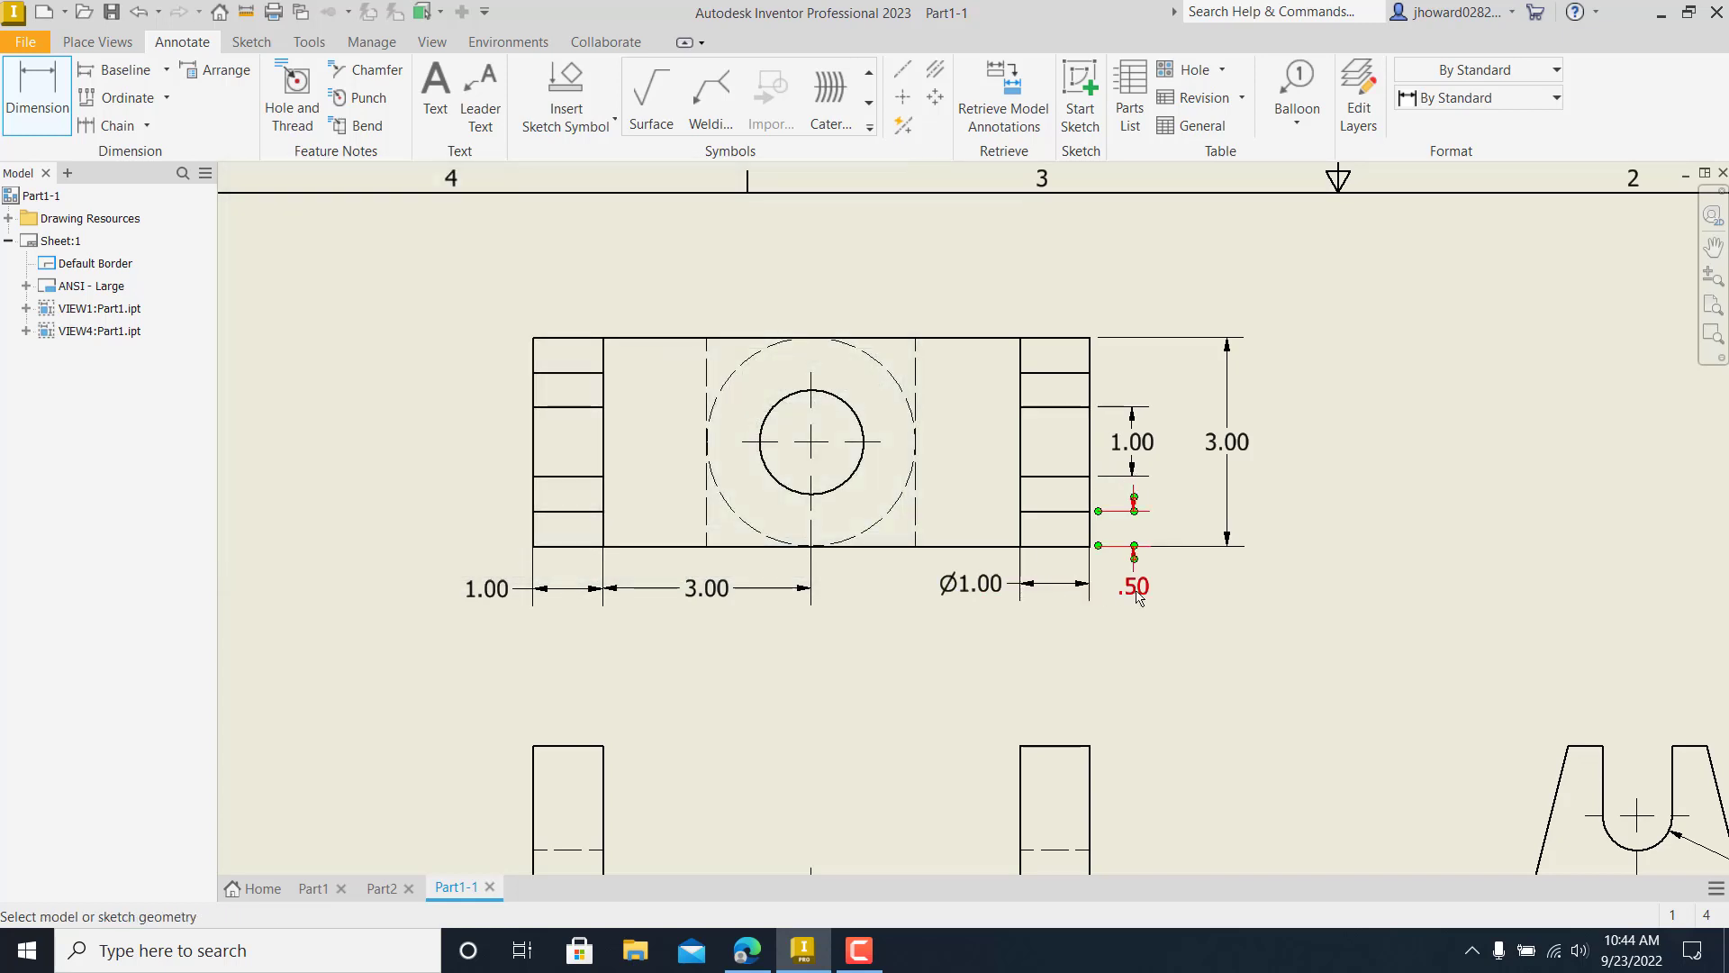
key(Escape)
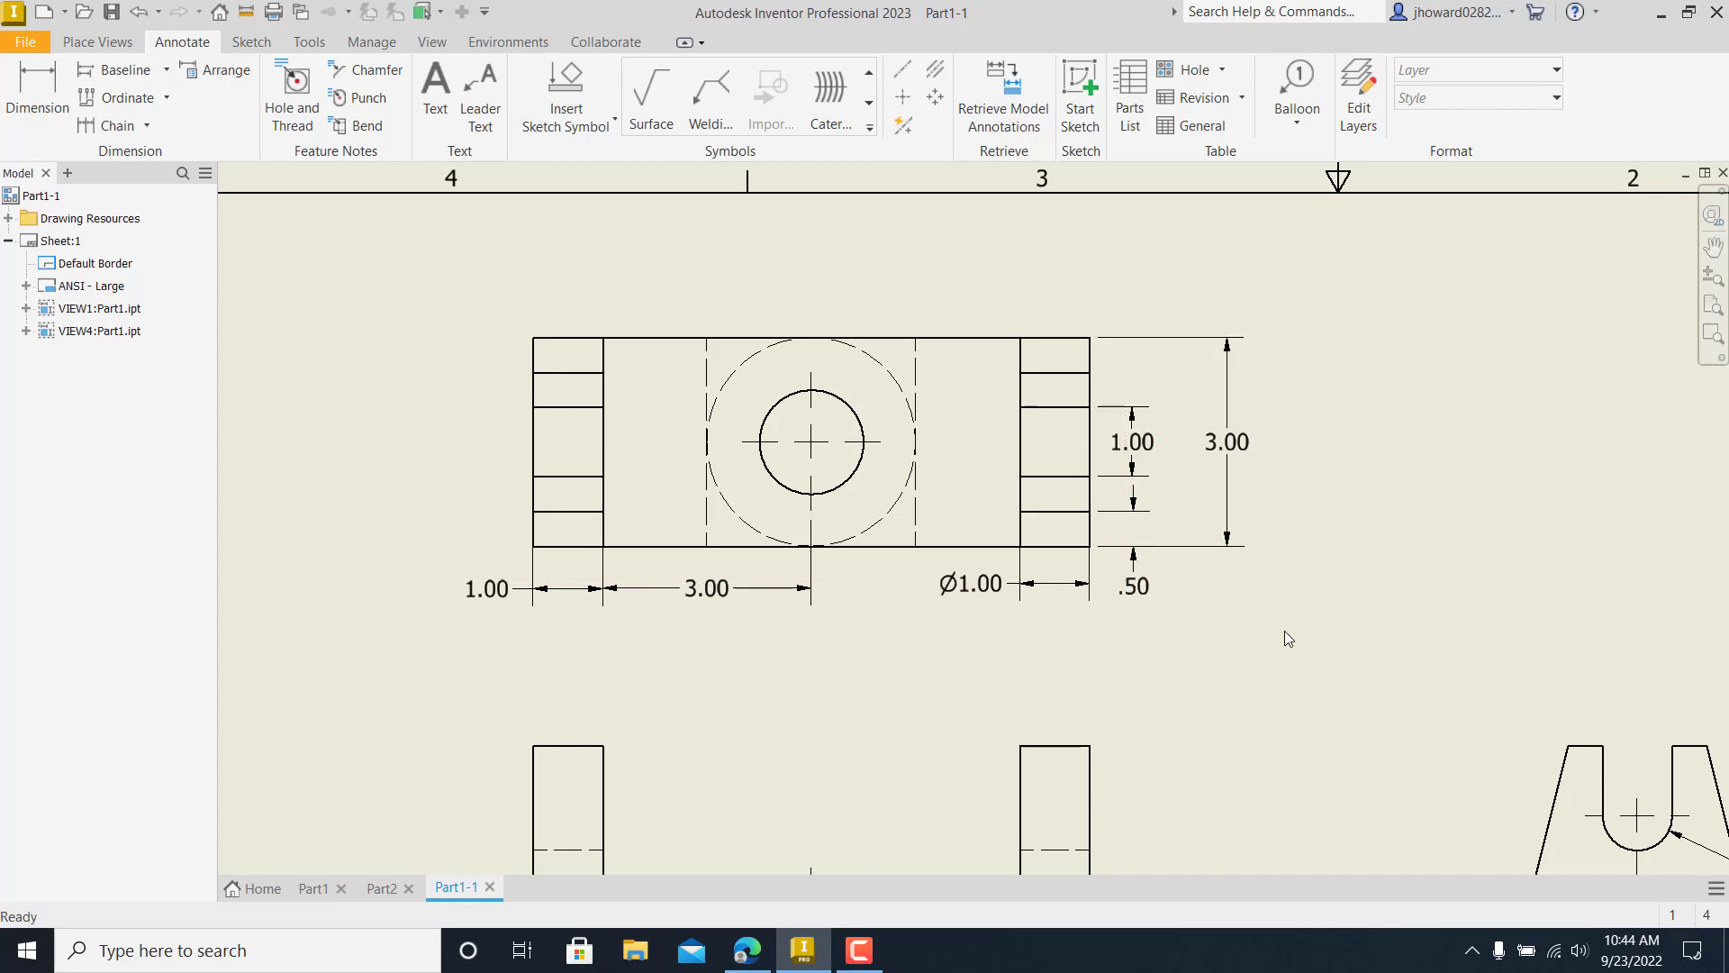
- Add centerline bisectors through the slots of both uprights in the top view
scroll(1200, 552, down, 4)
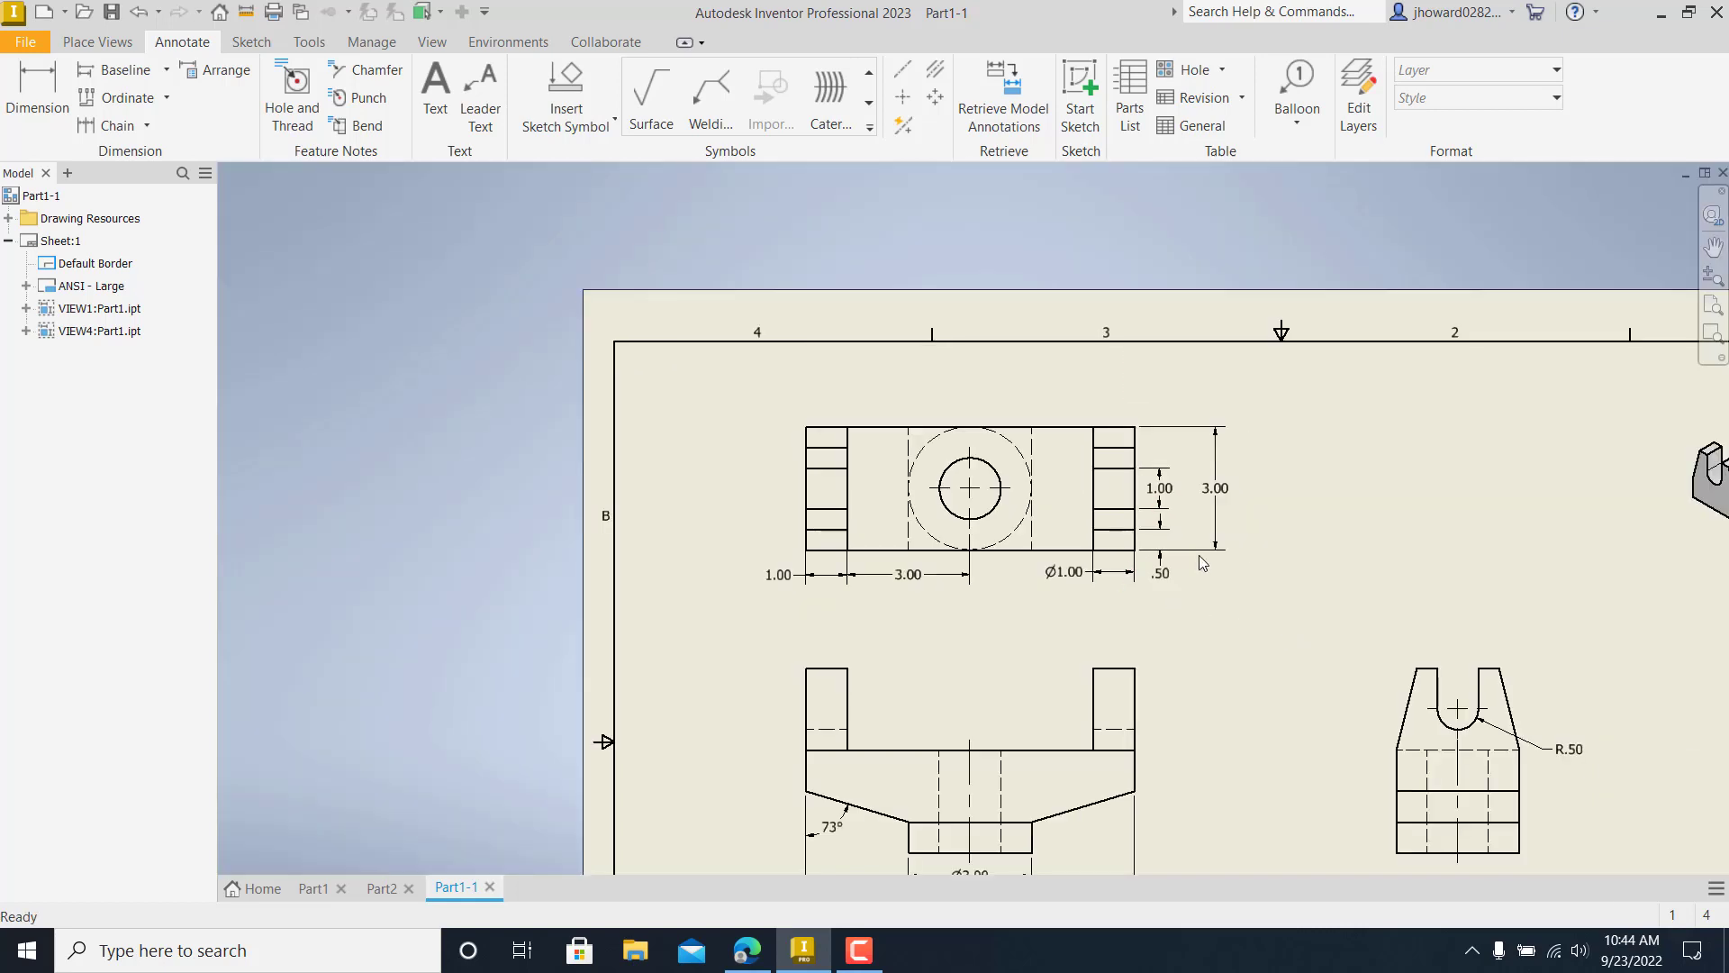
middle_drag(1225, 590, 1057, 482)
scroll(830, 388, up, 3)
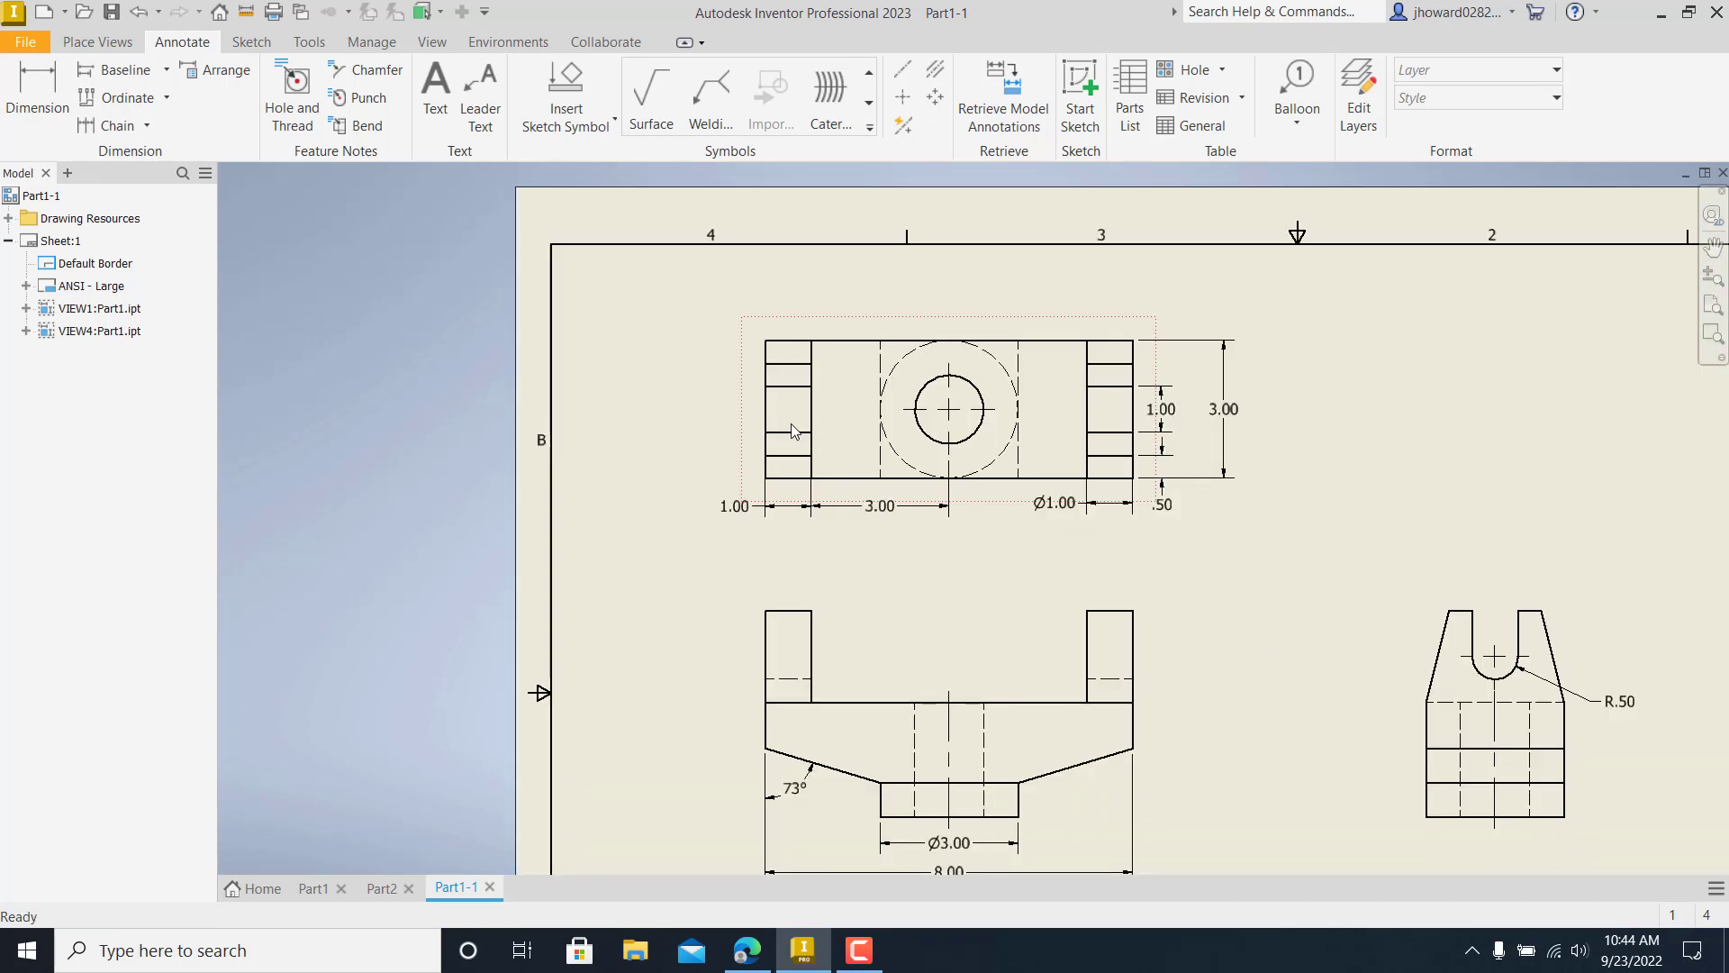
click(935, 70)
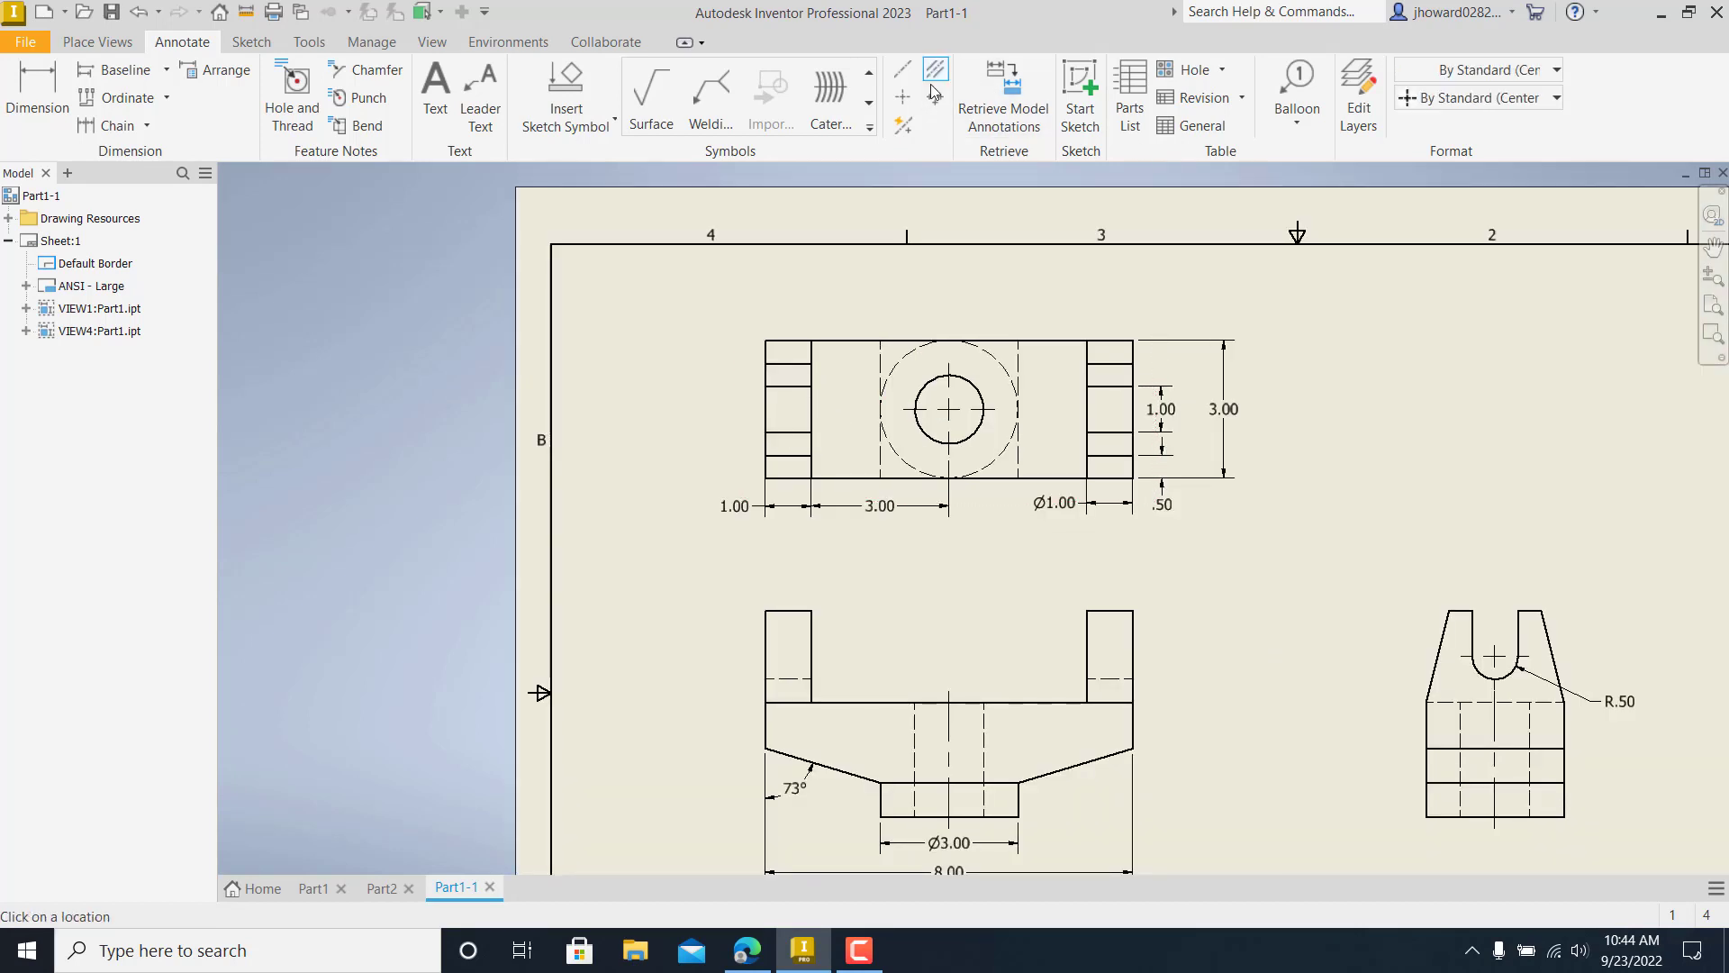
click(798, 432)
- Dimension the height from the side view's bottom edge to the upper solid horizontal line, placing it left of the view
middle_drag(1200, 499, 956, 335)
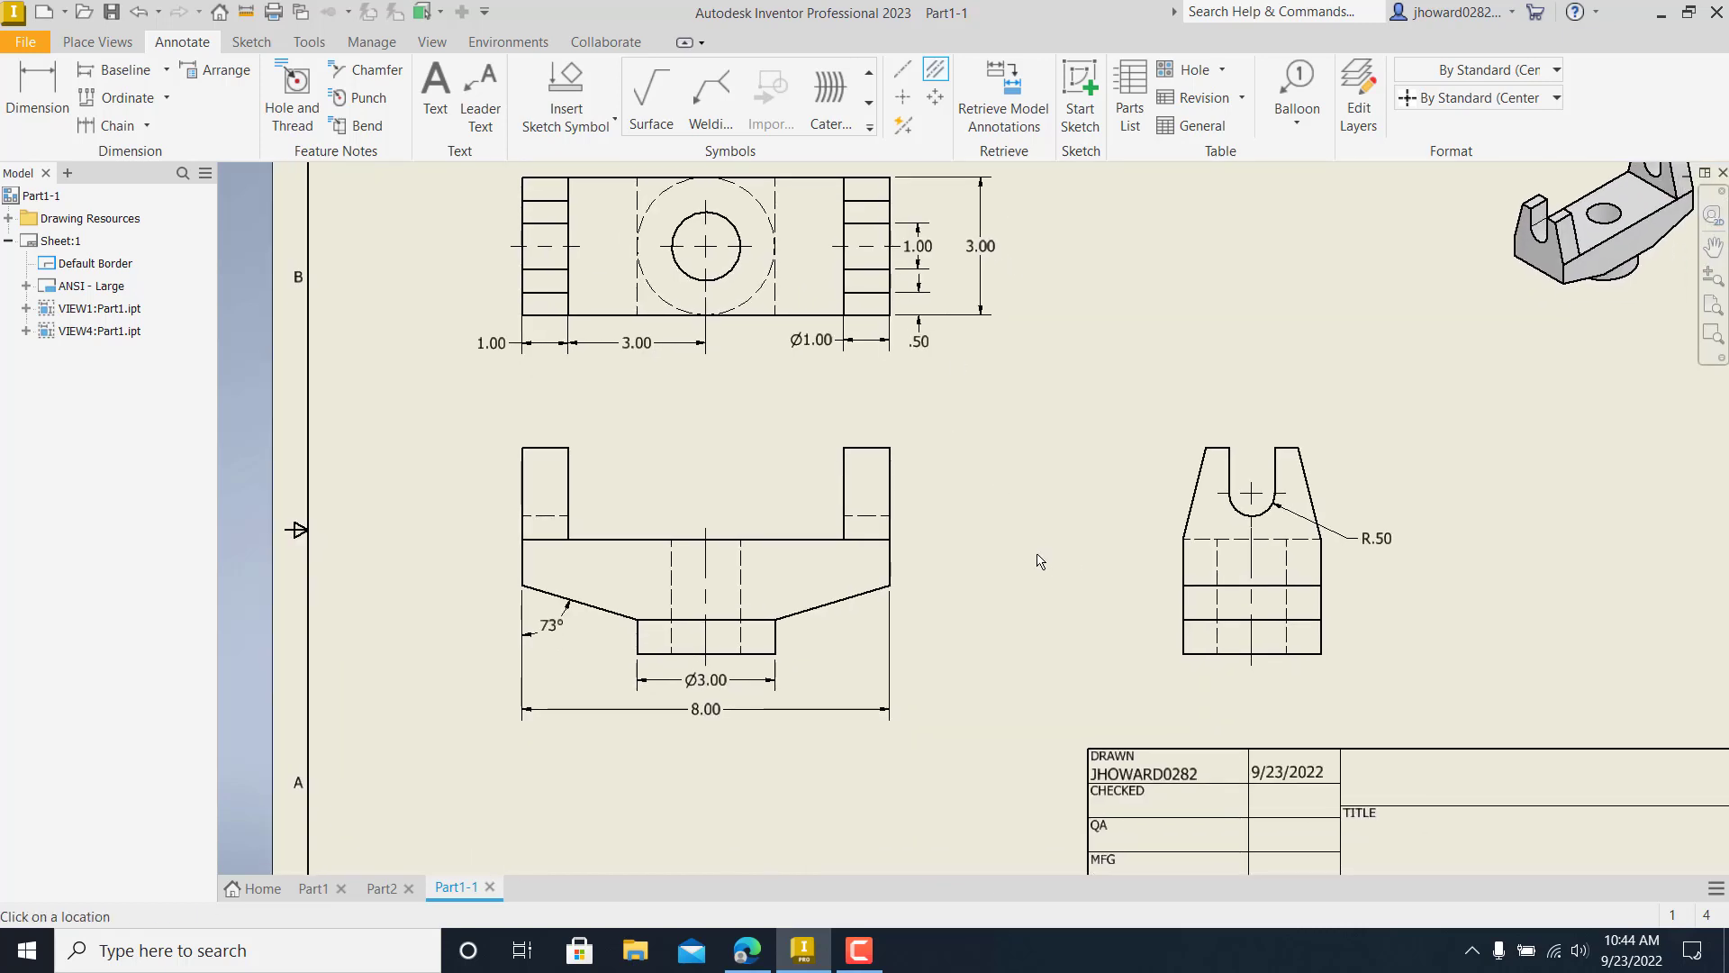
scroll(1160, 558, down, 3)
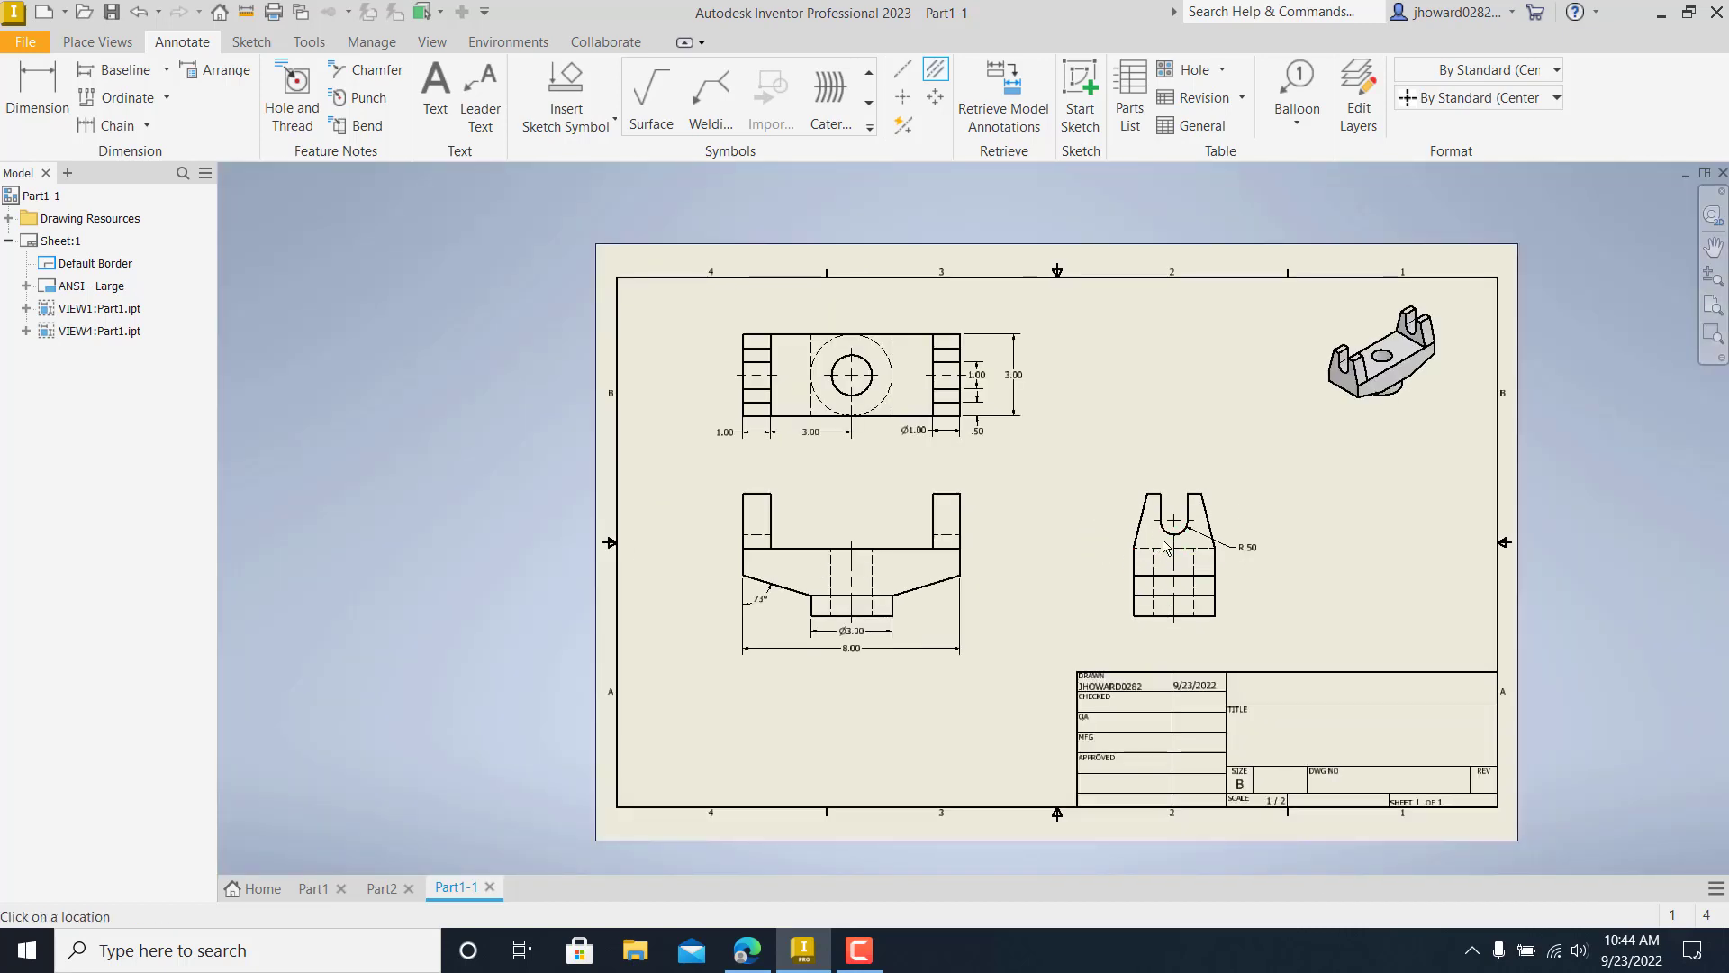
click(51, 89)
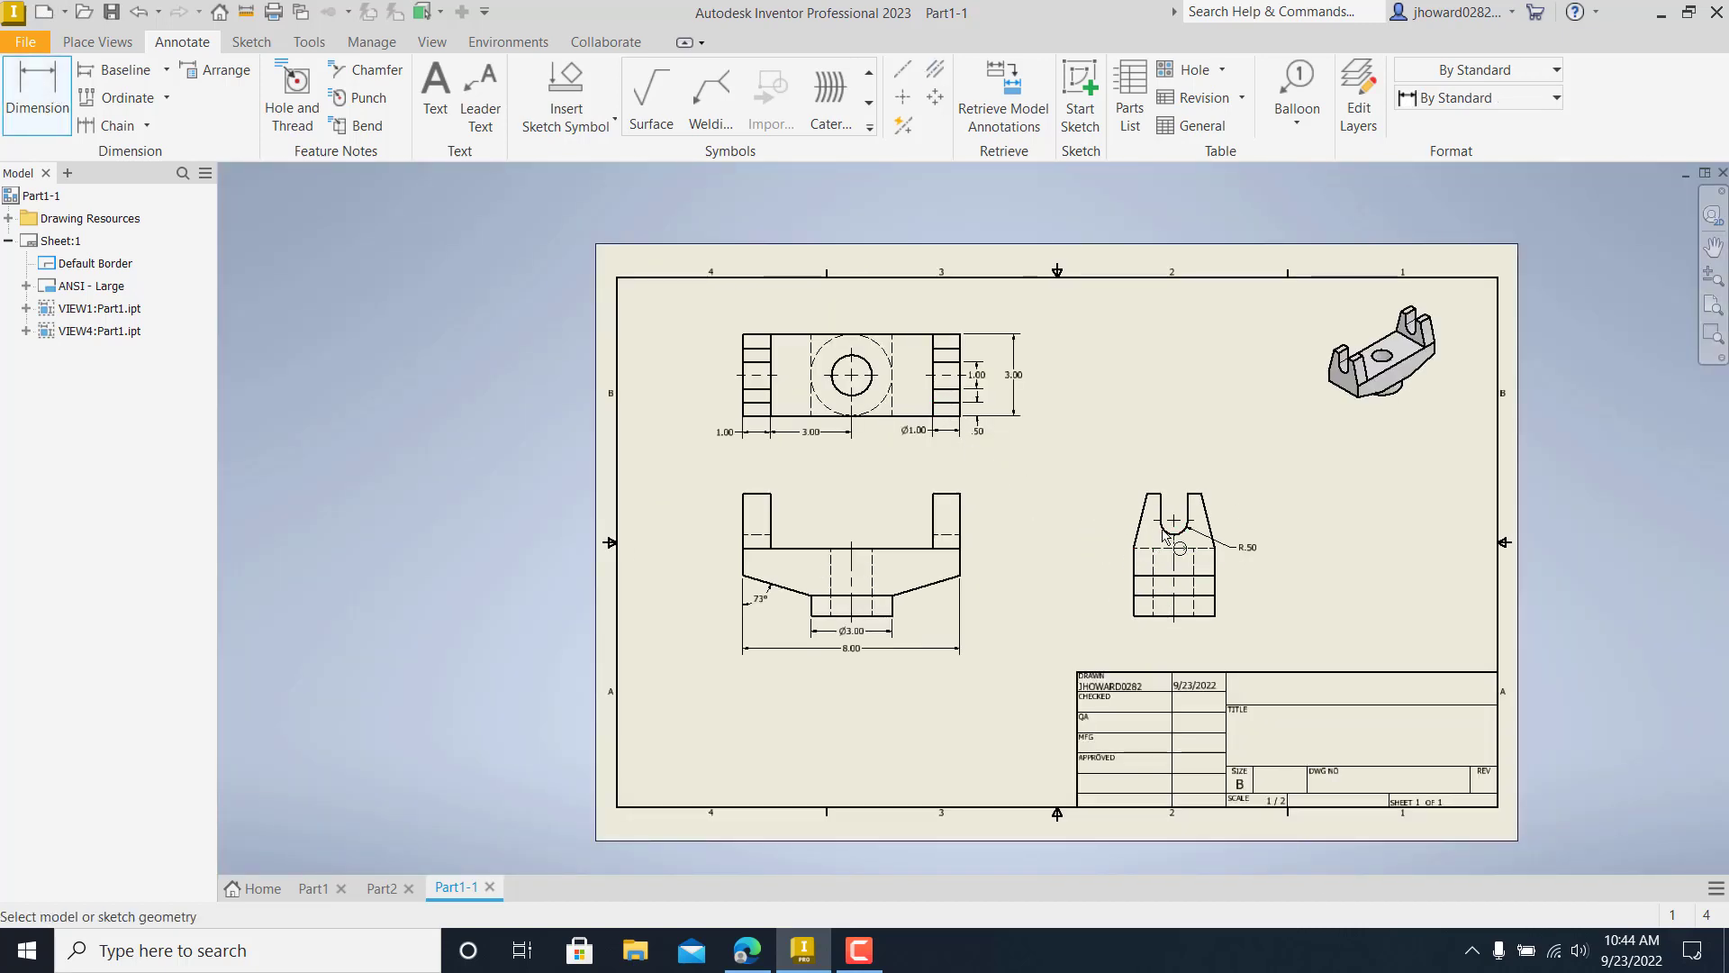
scroll(1164, 527, up, 5)
scroll(1195, 640, down, 3)
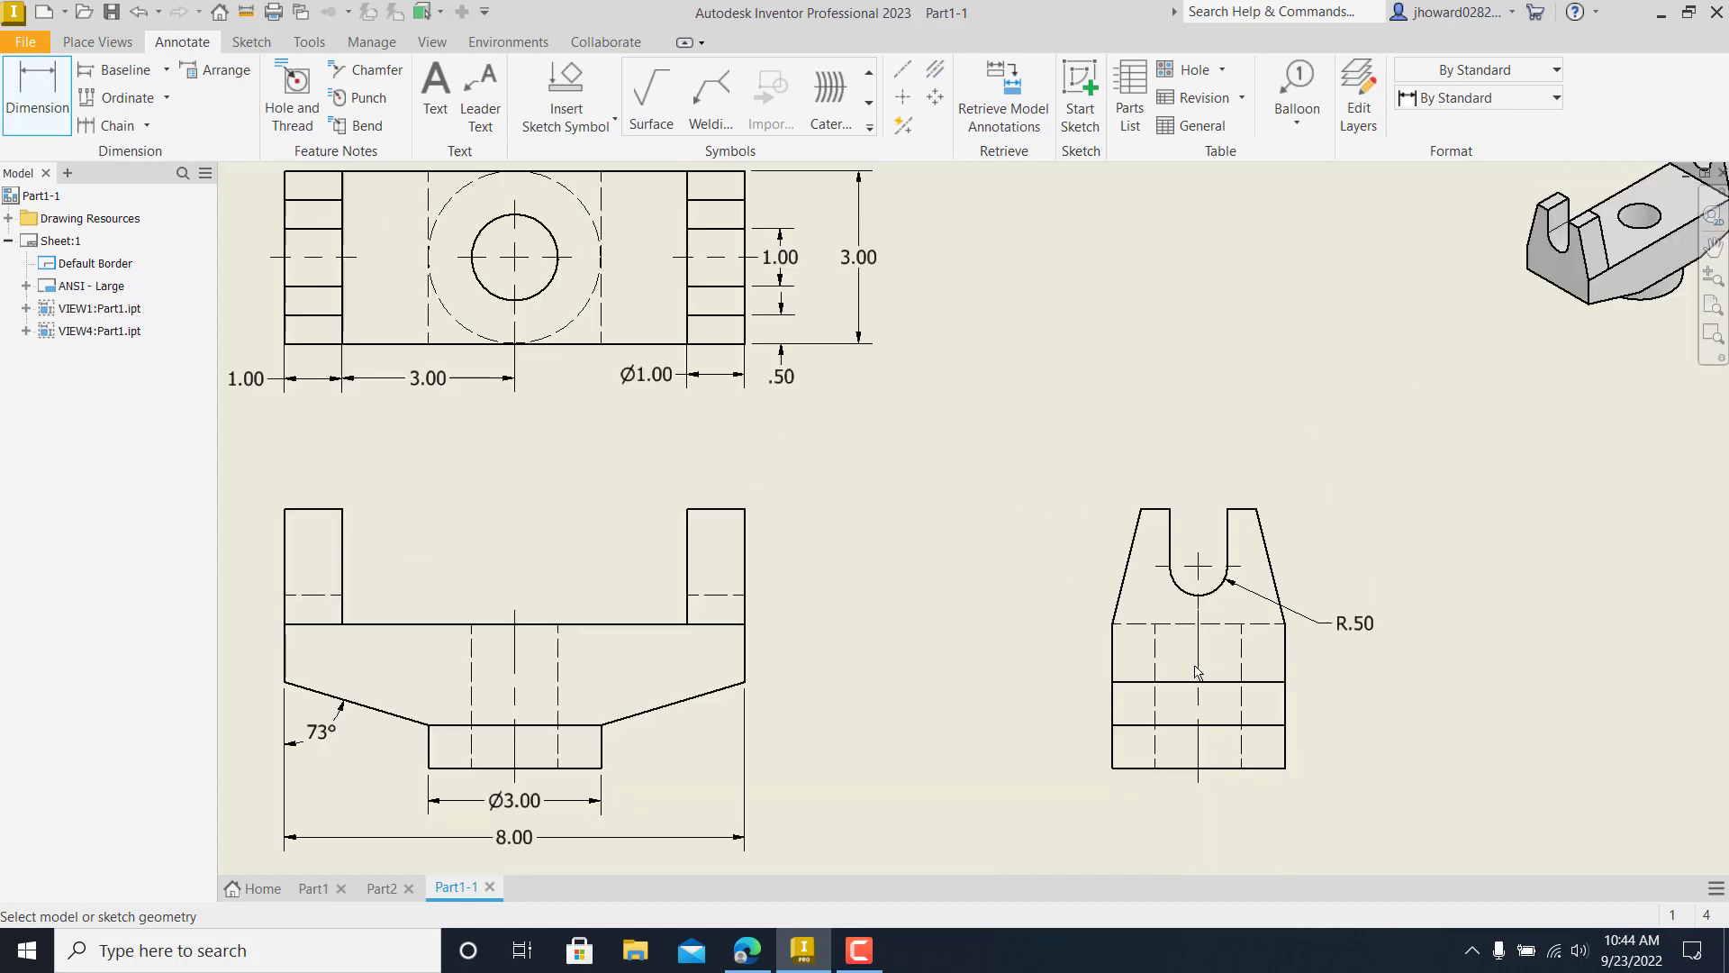
click(1167, 768)
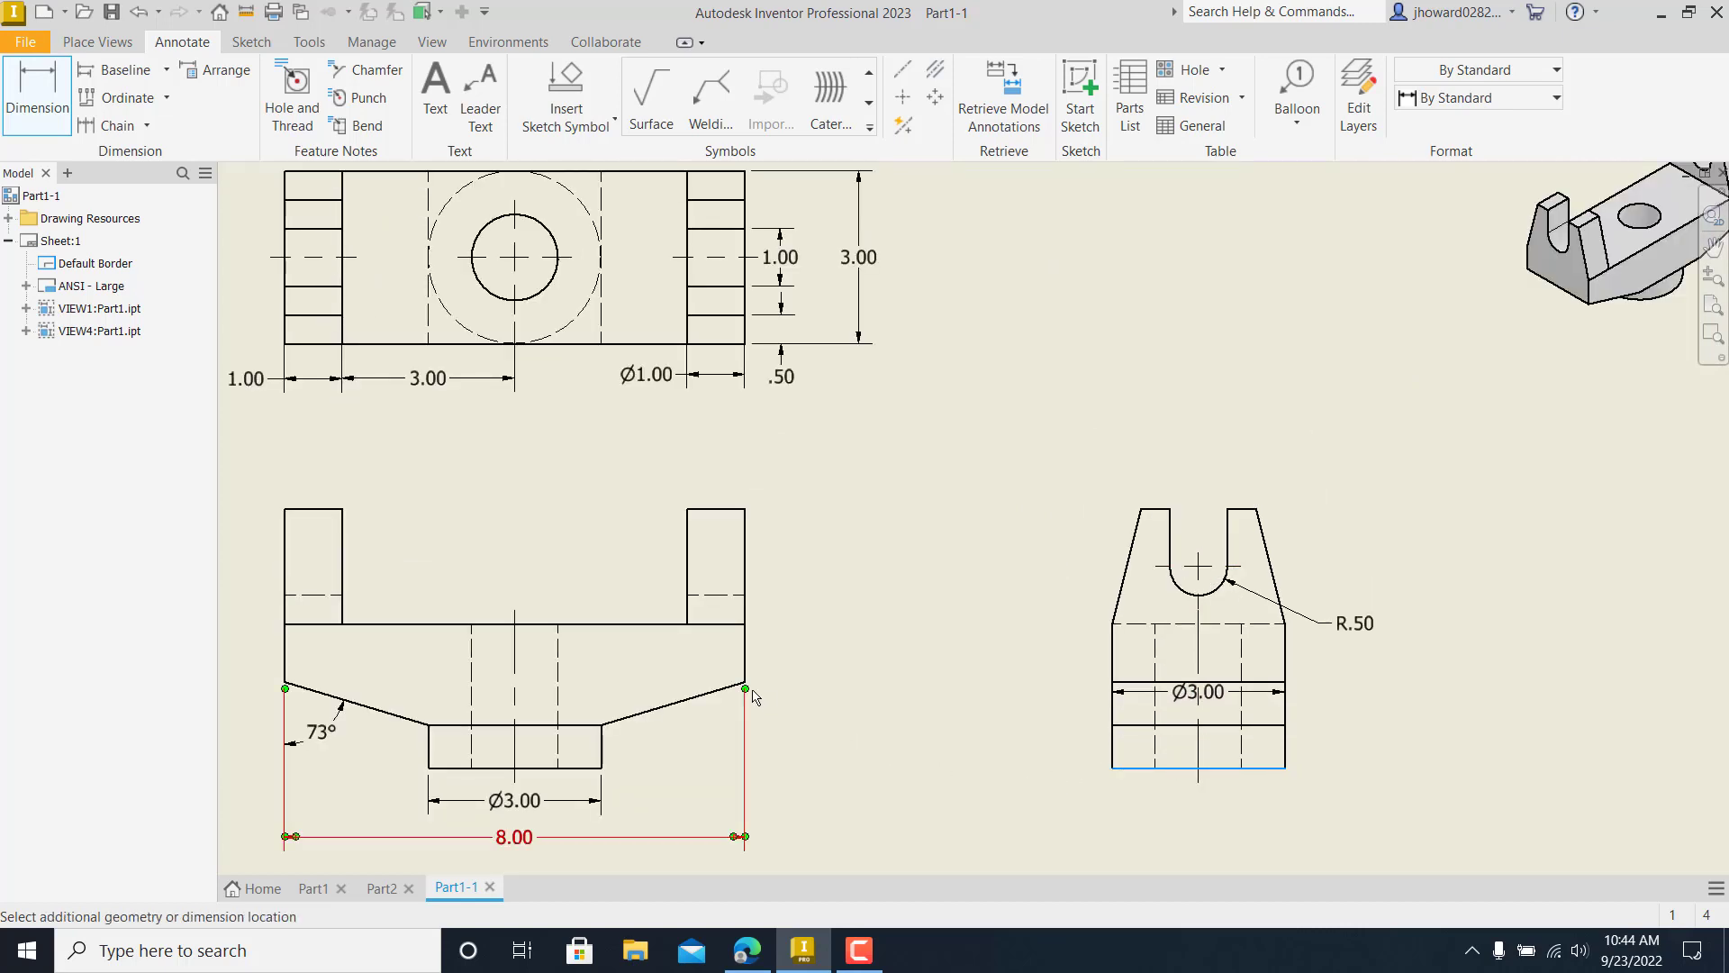
click(1114, 676)
click(1079, 708)
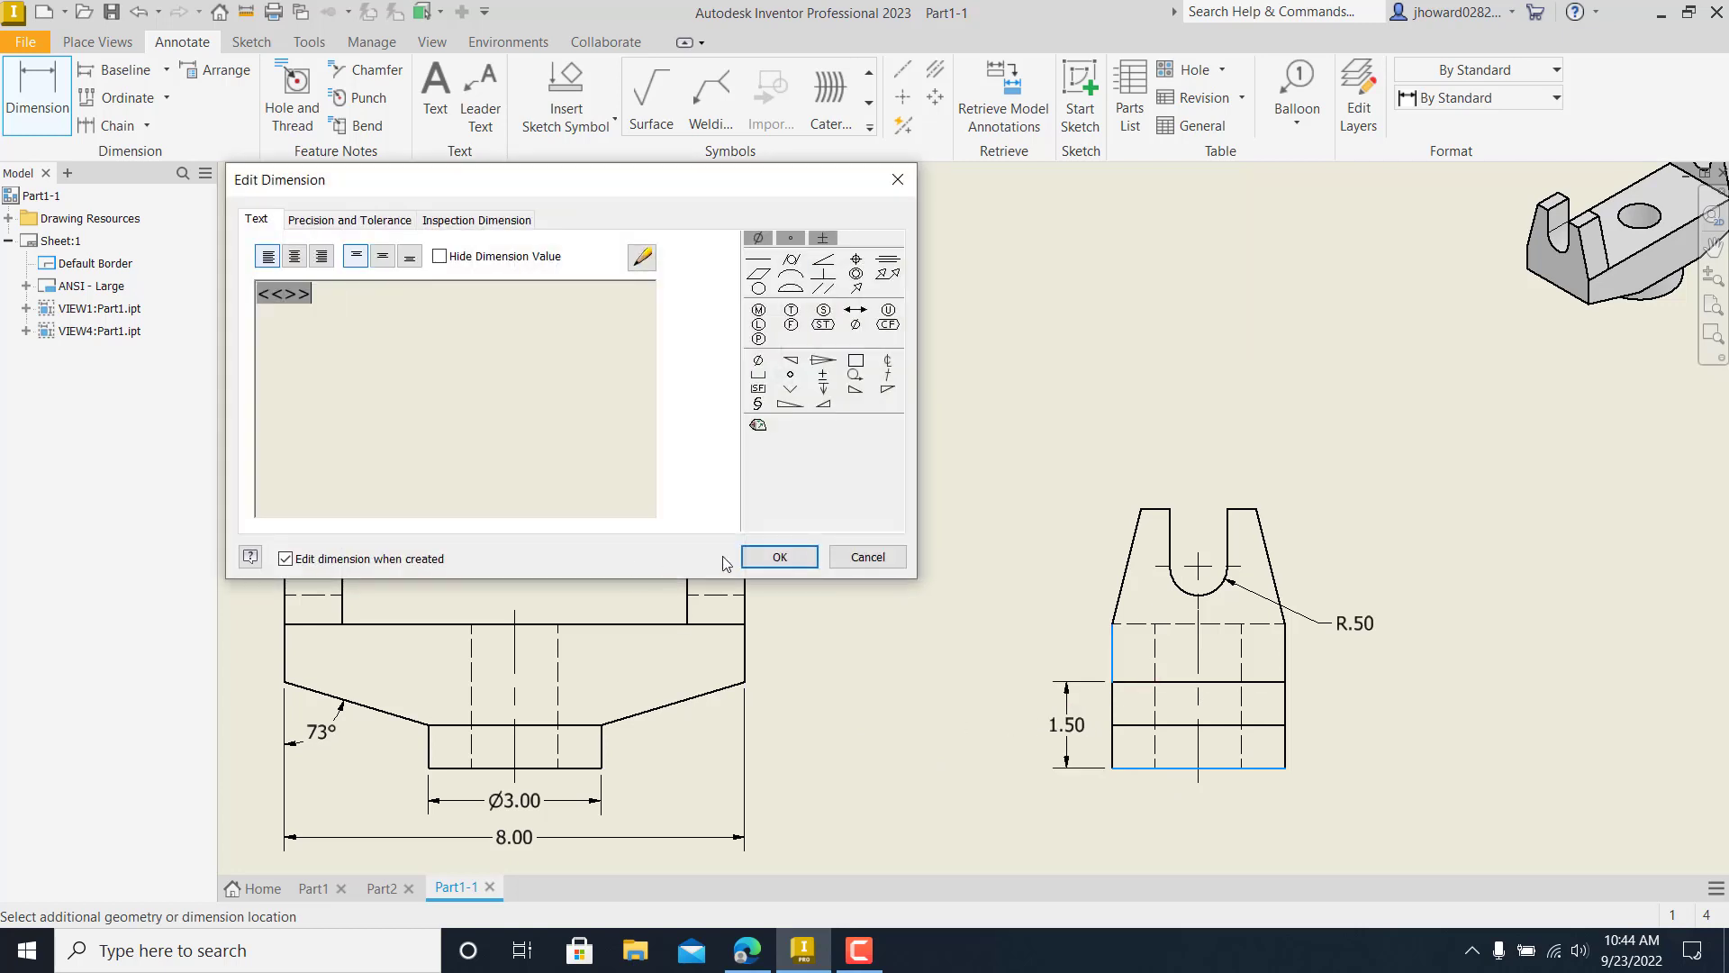
click(779, 558)
- Dimension the height from the side view's bottom edge to the start of the sloped side, placing it outside the 1.50 dimension
click(1133, 768)
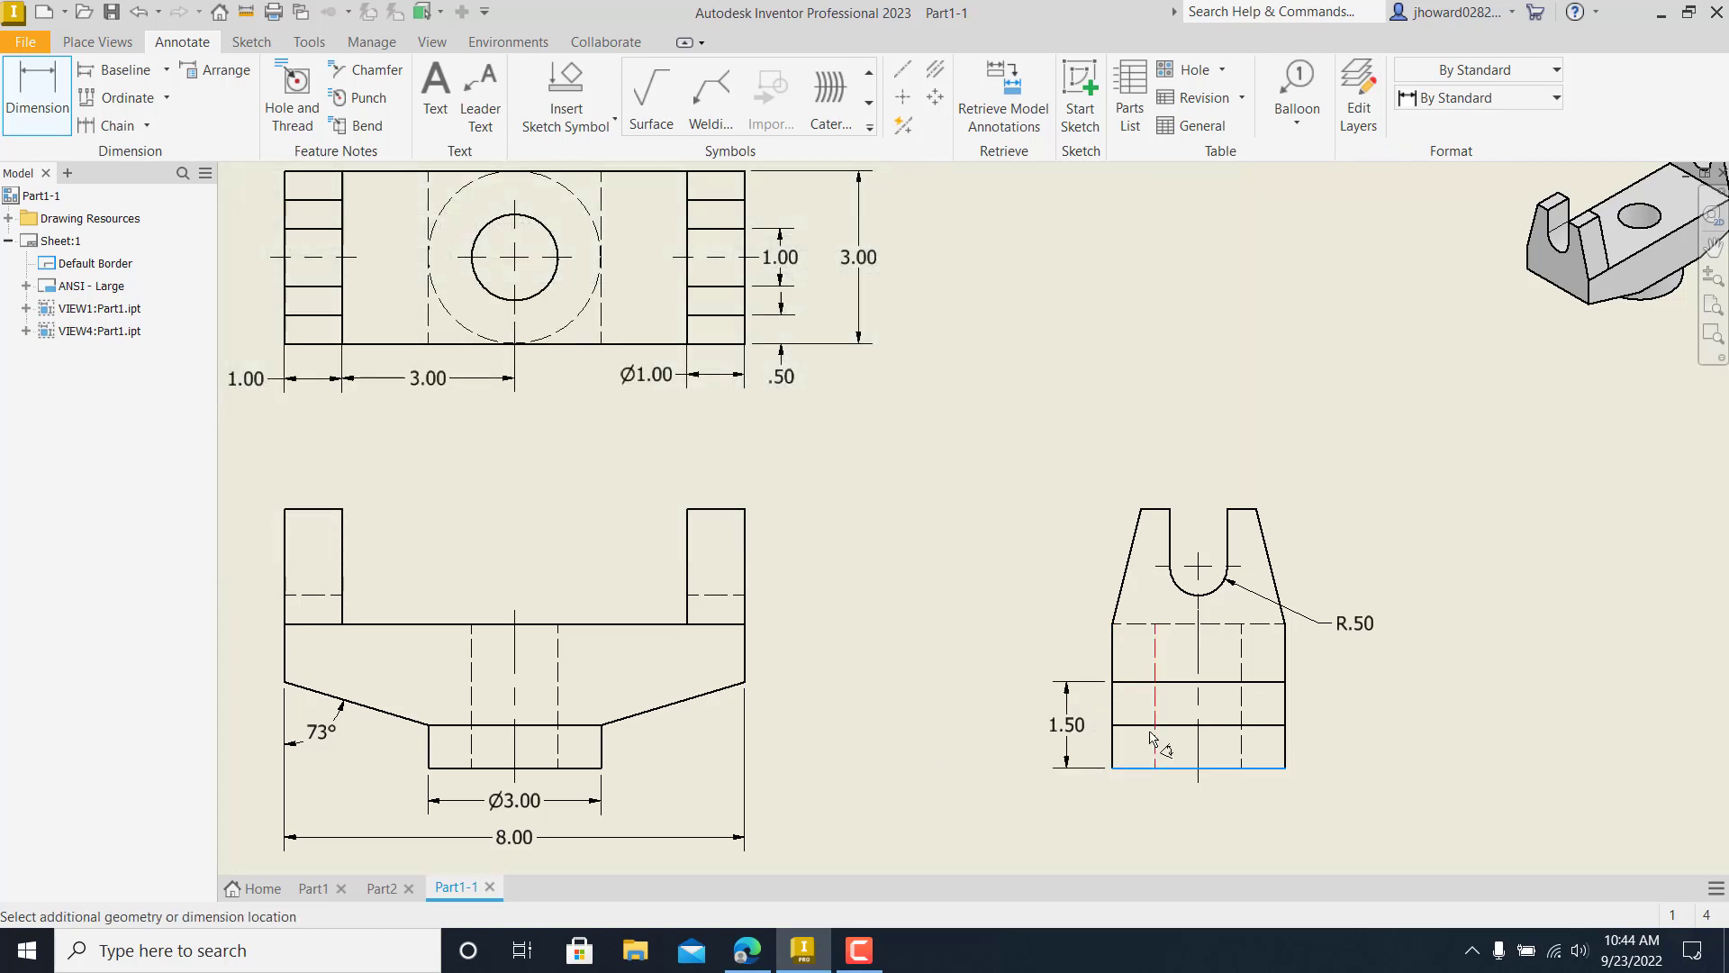
click(1117, 616)
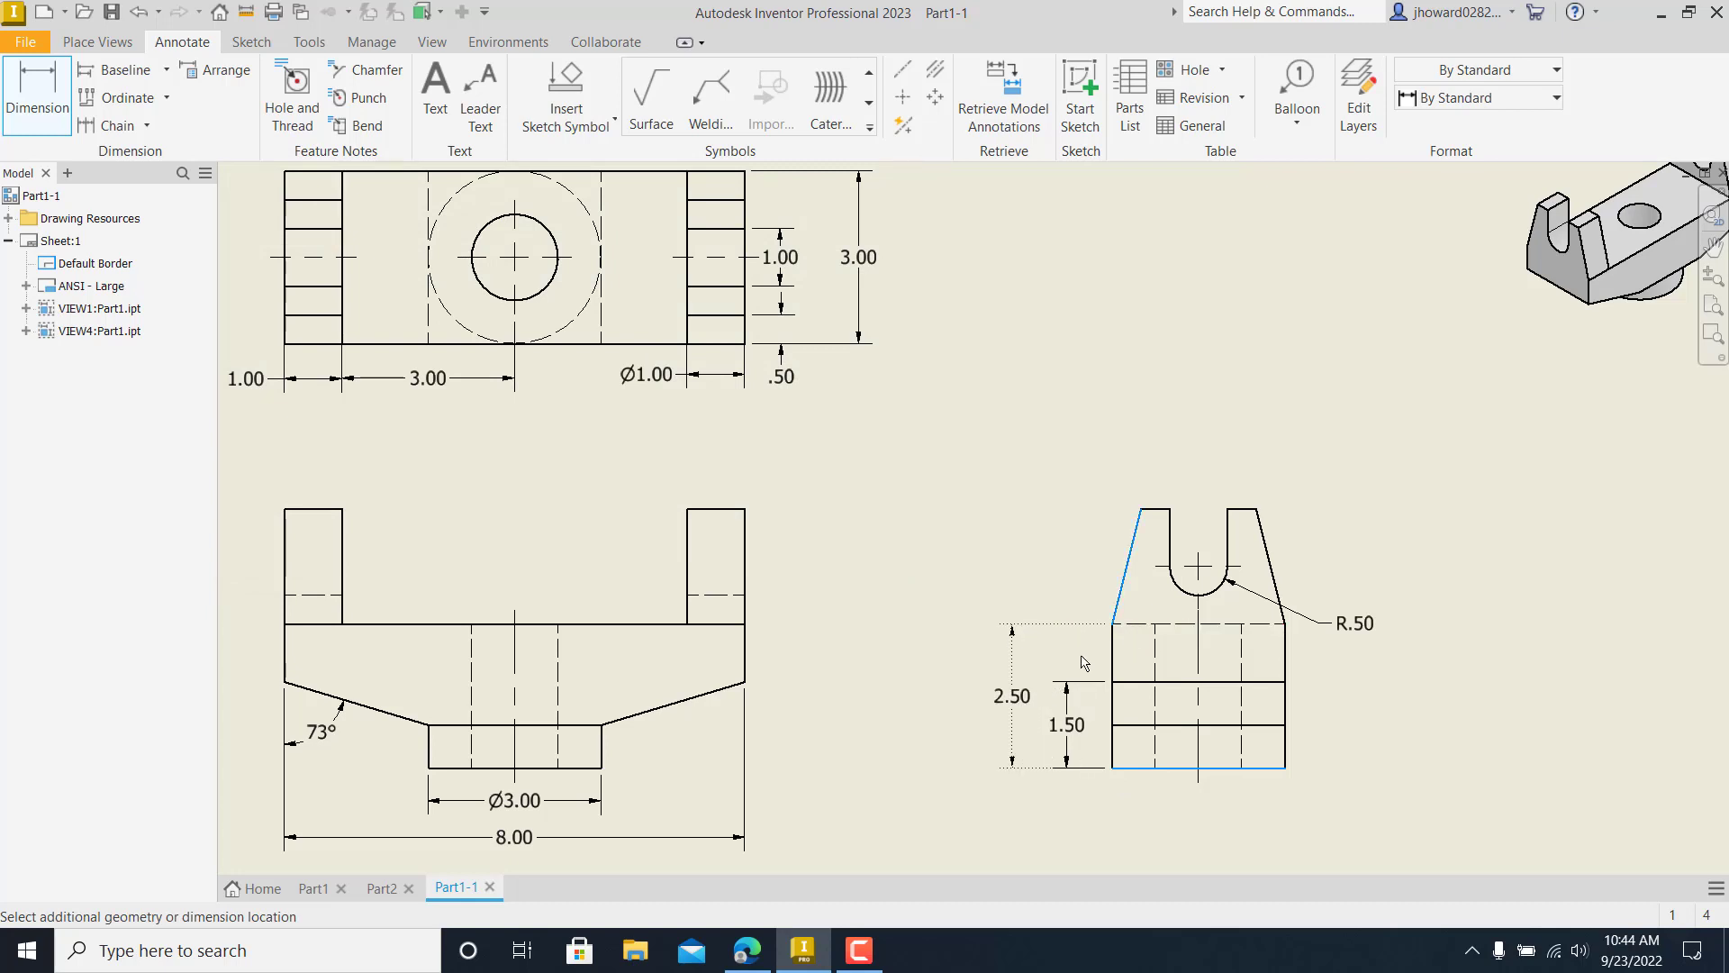
click(1084, 663)
click(775, 557)
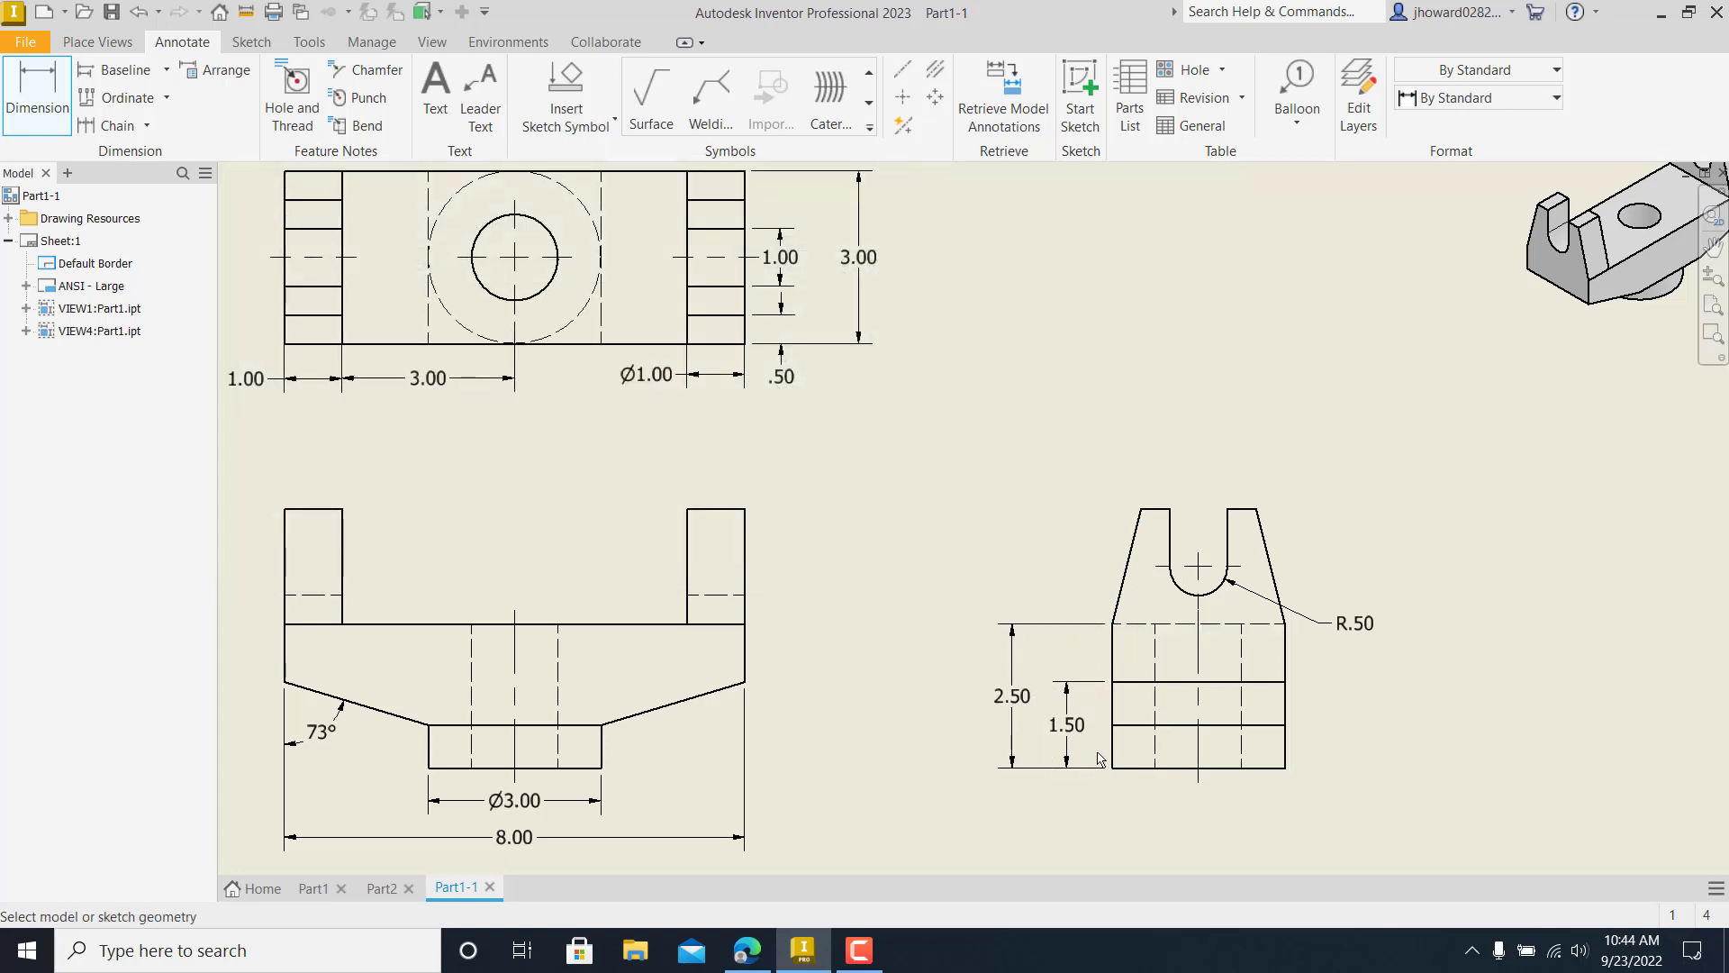
- Dimension the height from the side view's bottom edge to the slot arc's center, placing it outside the 2.50 dimension
click(1131, 767)
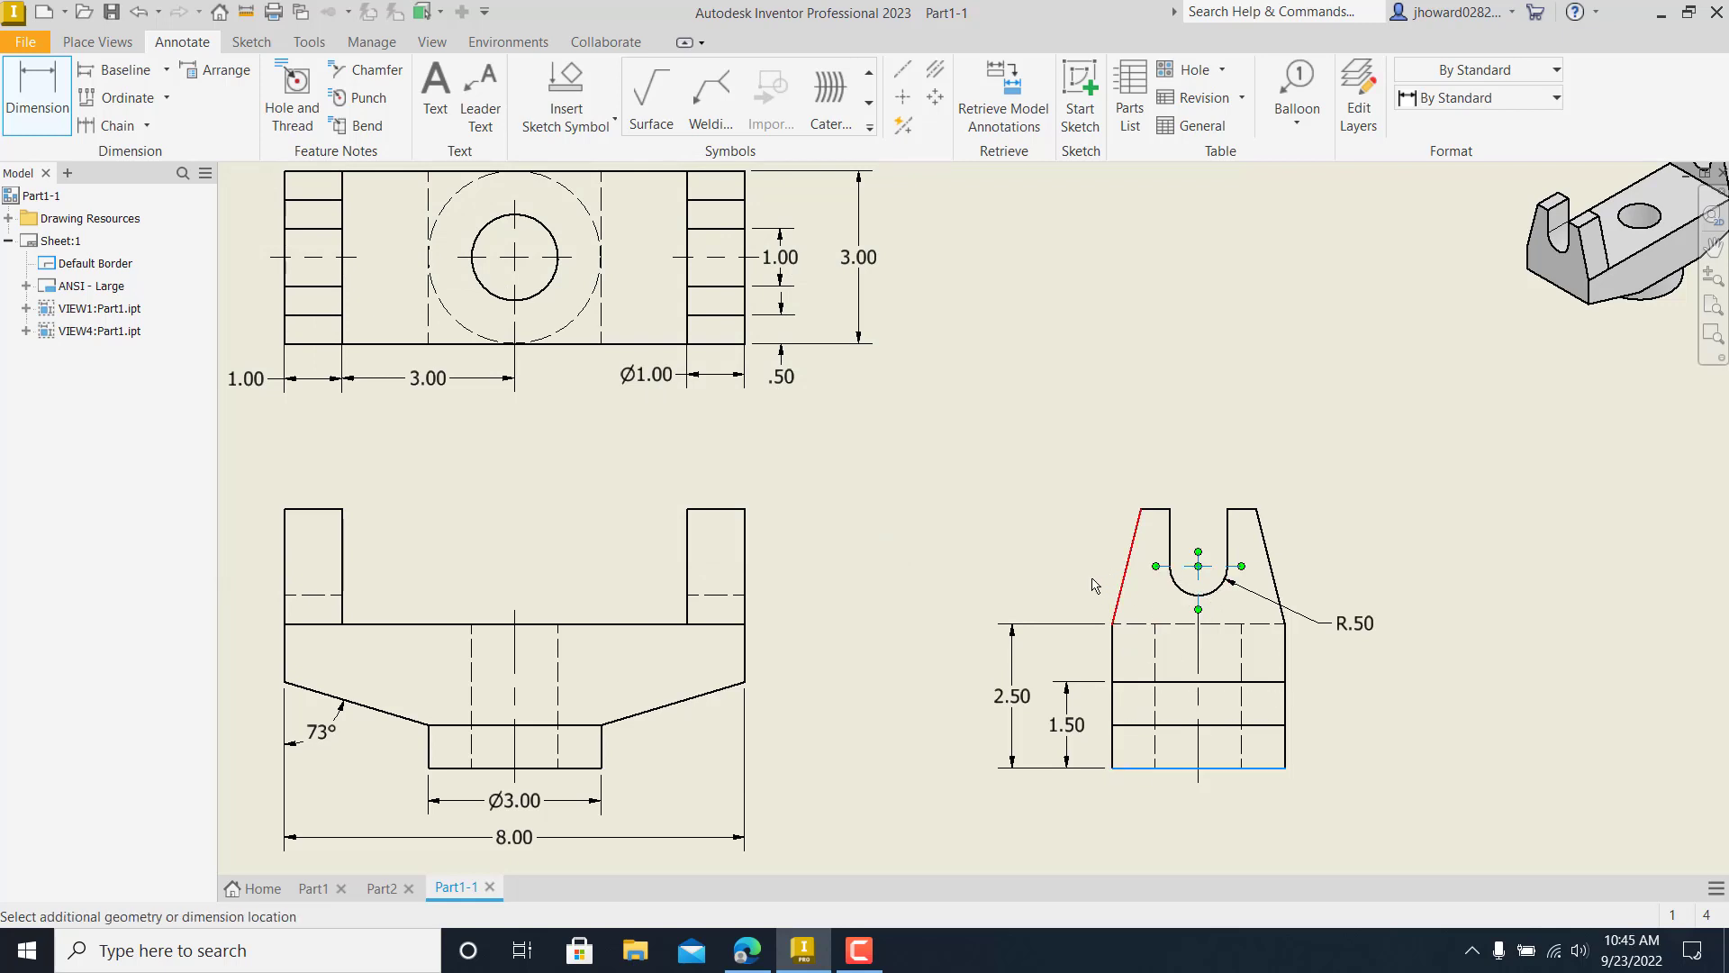
click(1007, 618)
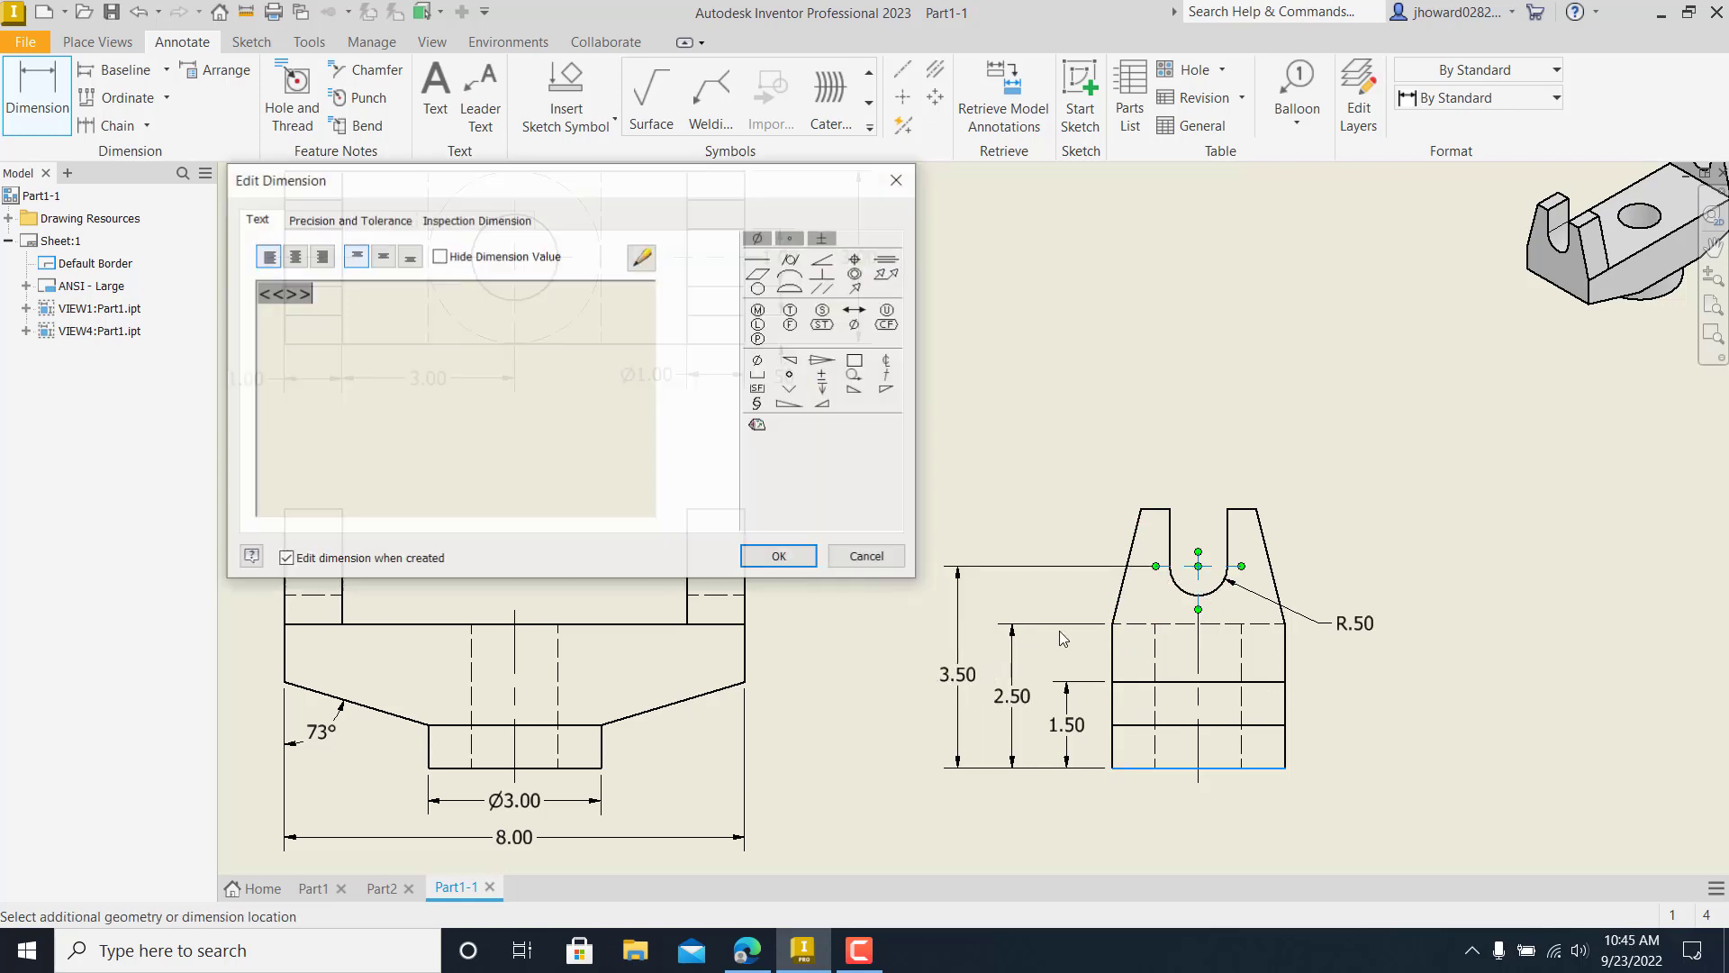
click(774, 557)
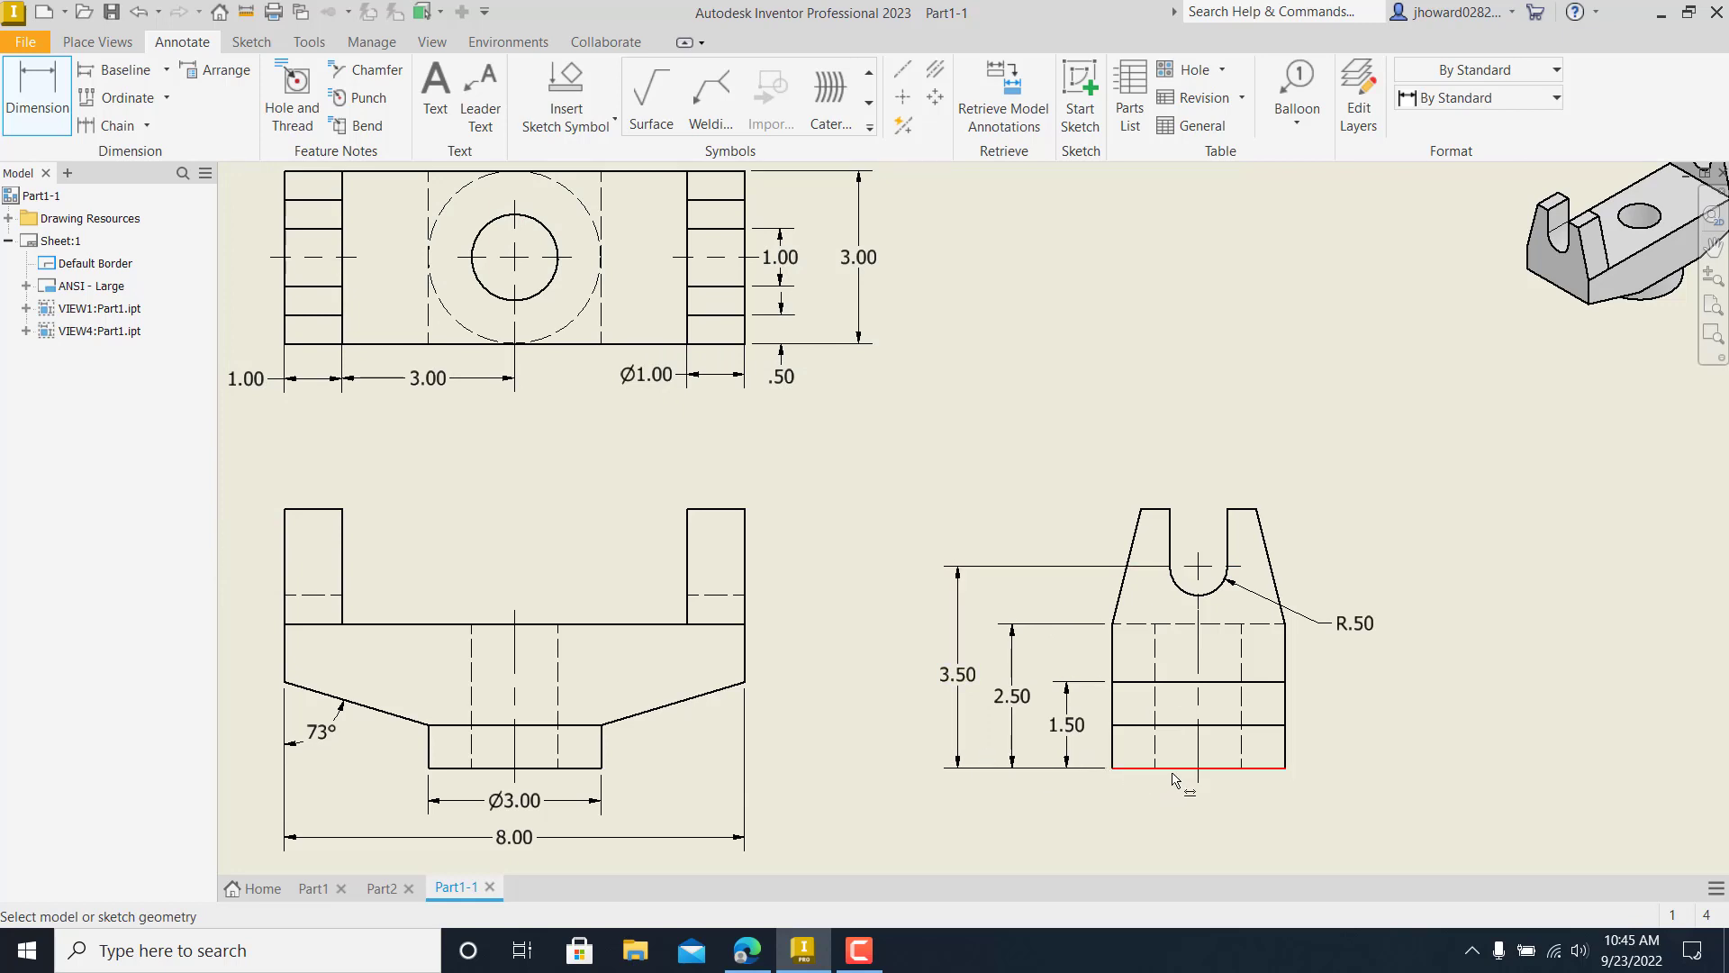
- Dimension the front view's overall height from the bottom edge of the base to the top of the right upright, placing it right of the view
click(590, 769)
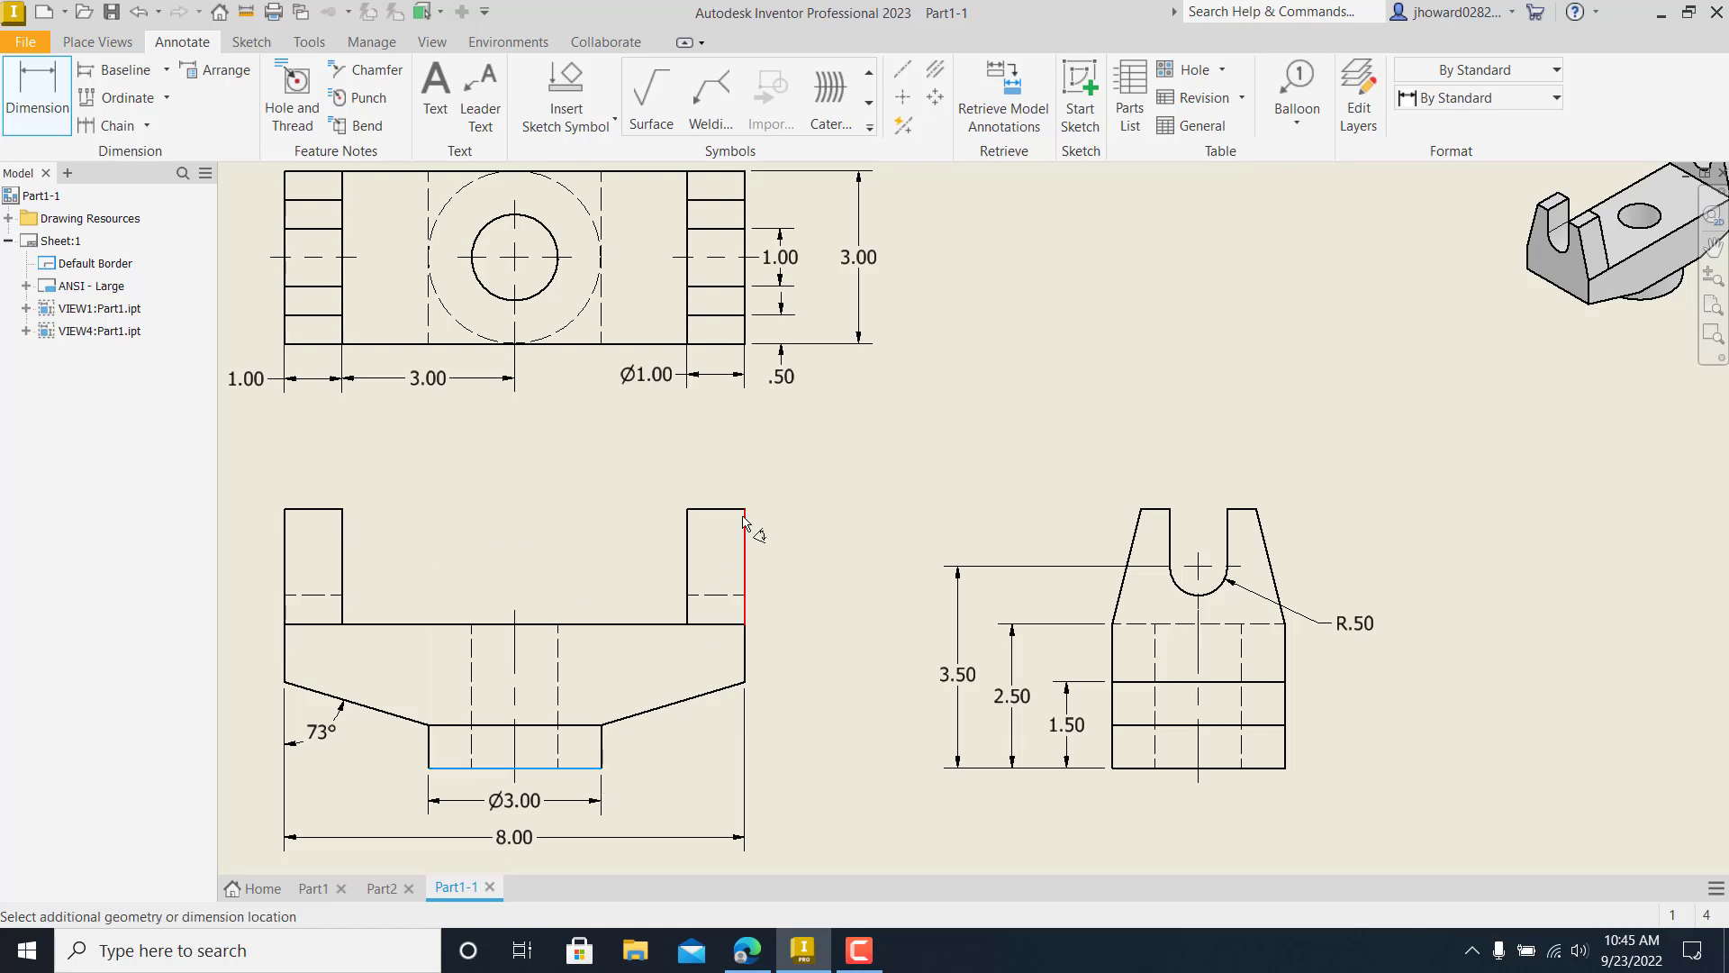
click(736, 510)
click(793, 646)
click(780, 559)
- Dimension the width of the left prong's top edge in the side view, placing it above the view
scroll(919, 678, up, 3)
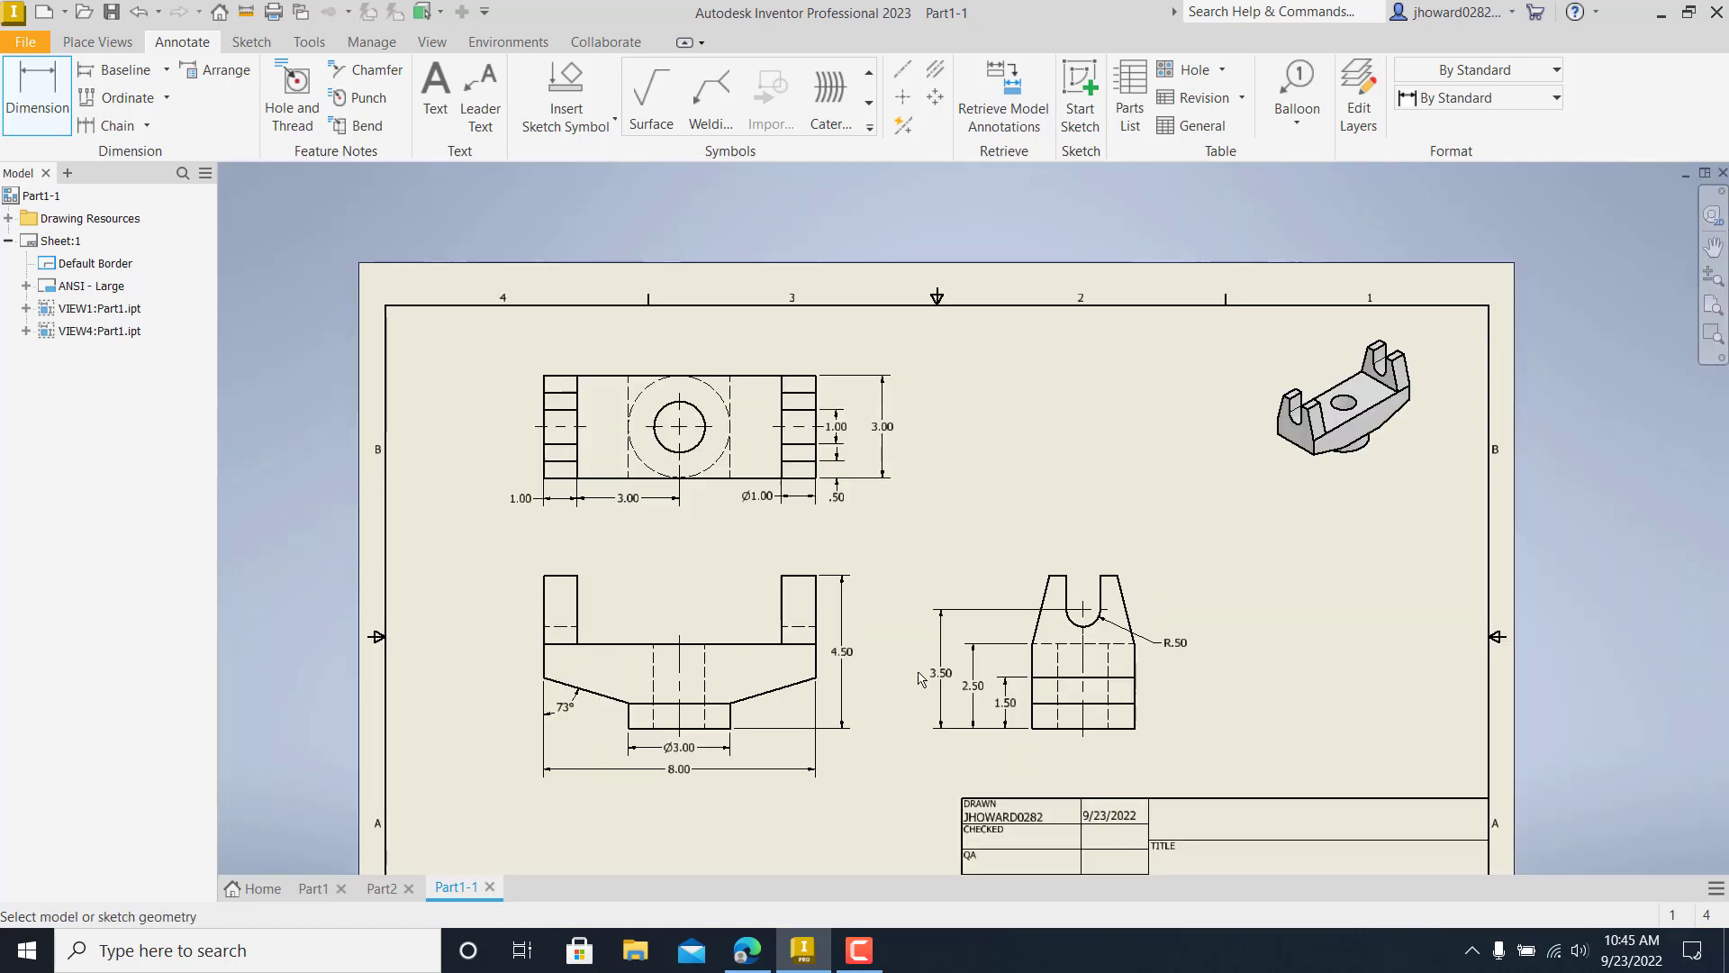
middle_drag(960, 712, 971, 636)
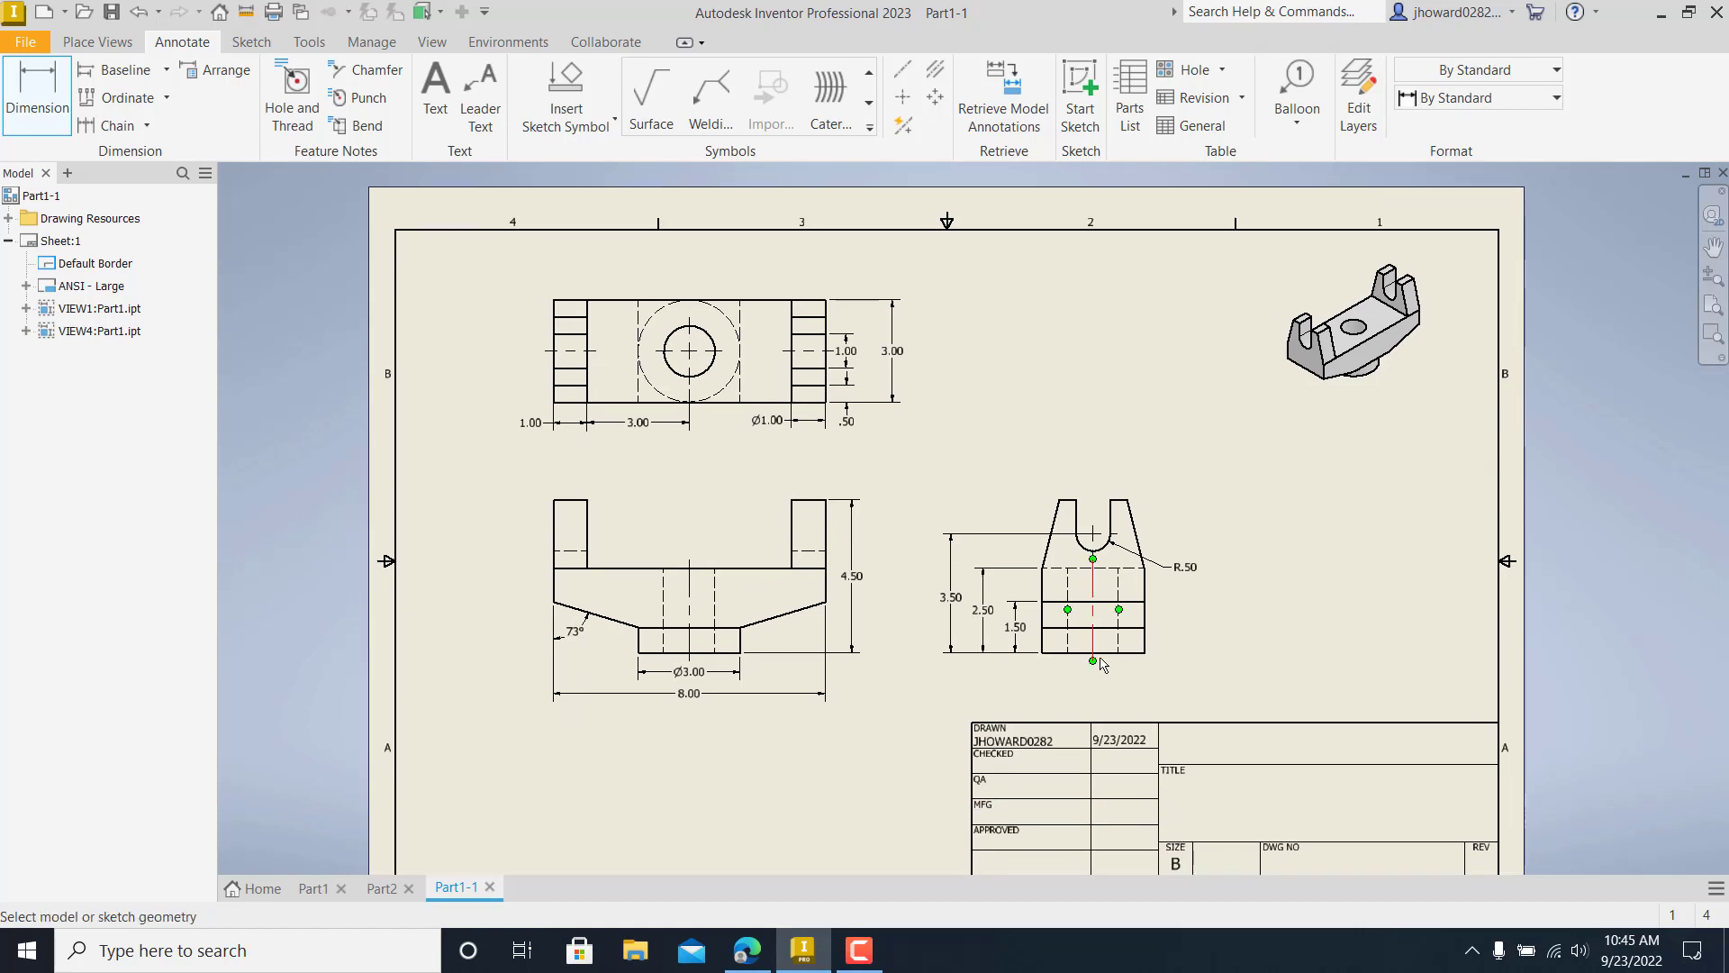
scroll(923, 393, down, 3)
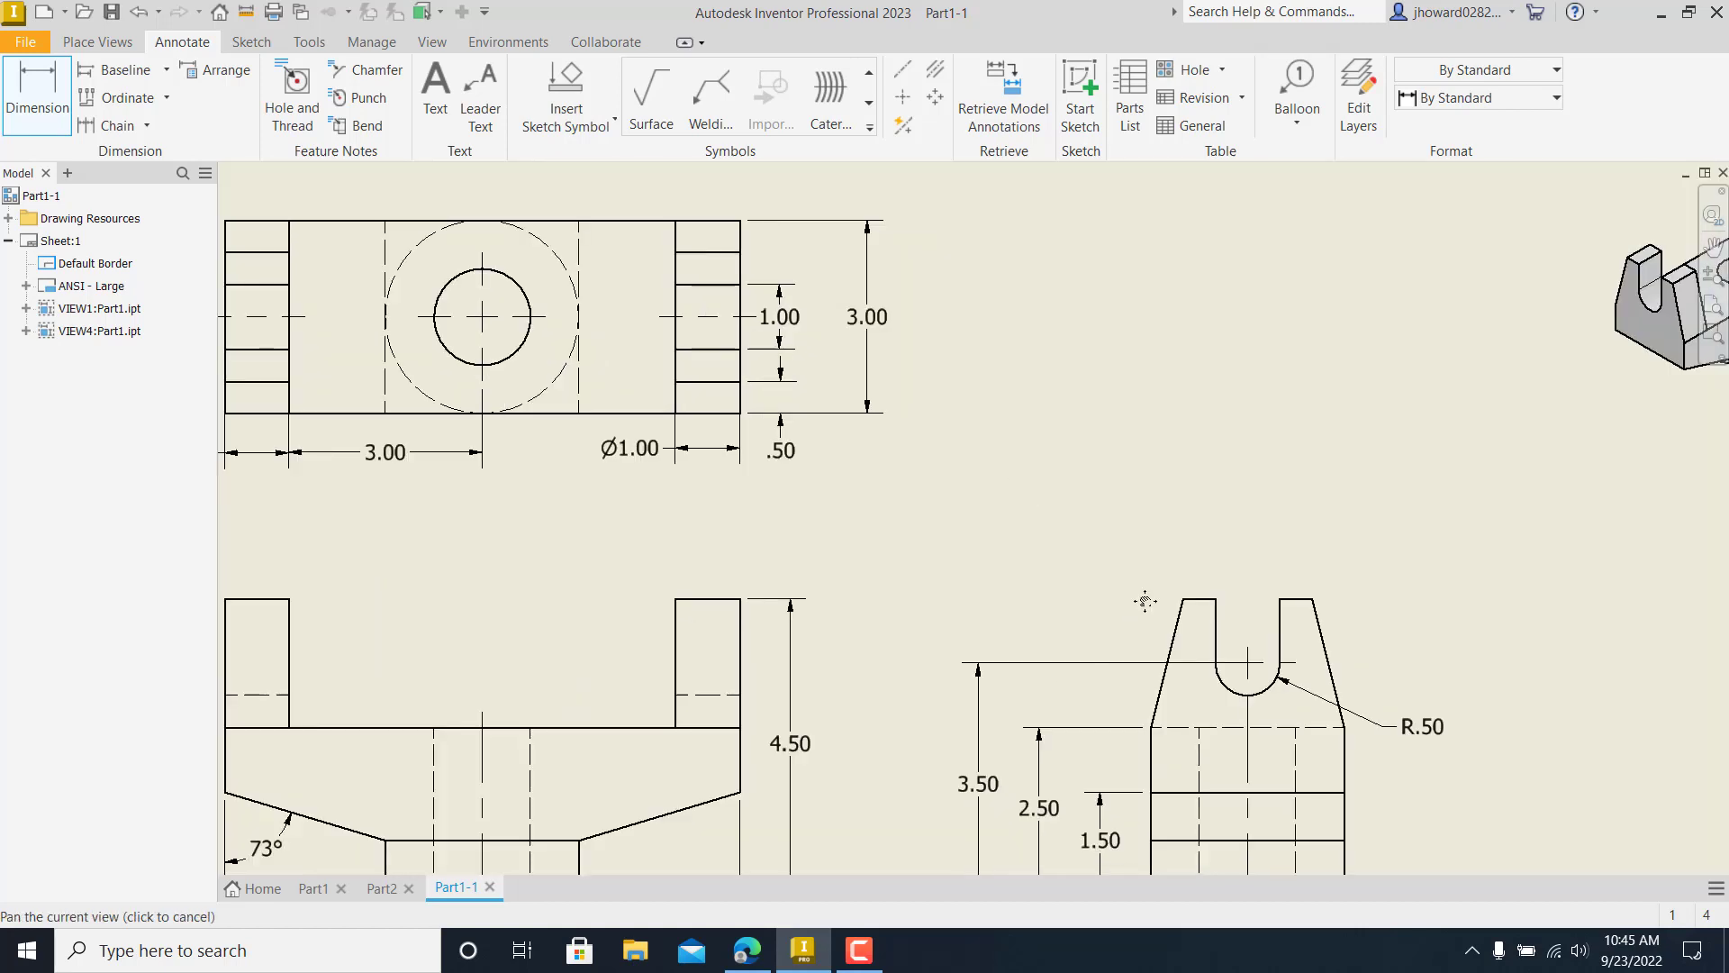
middle_drag(1145, 601, 1134, 563)
scroll(1200, 561, down, 3)
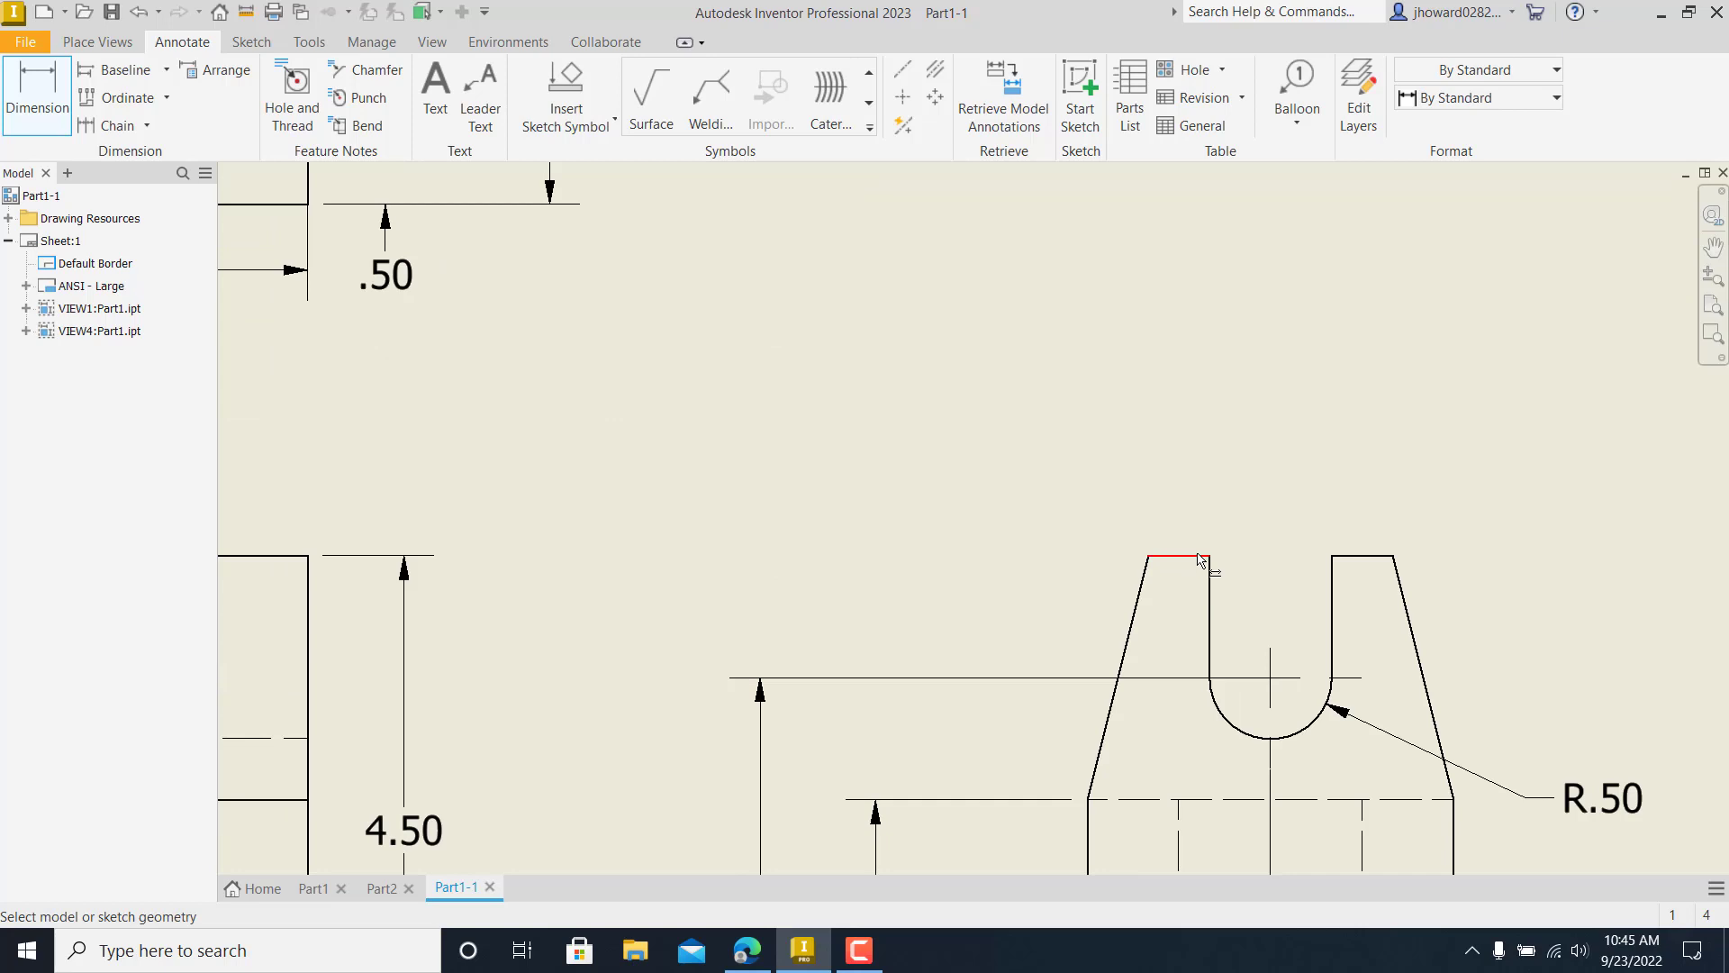
click(1200, 558)
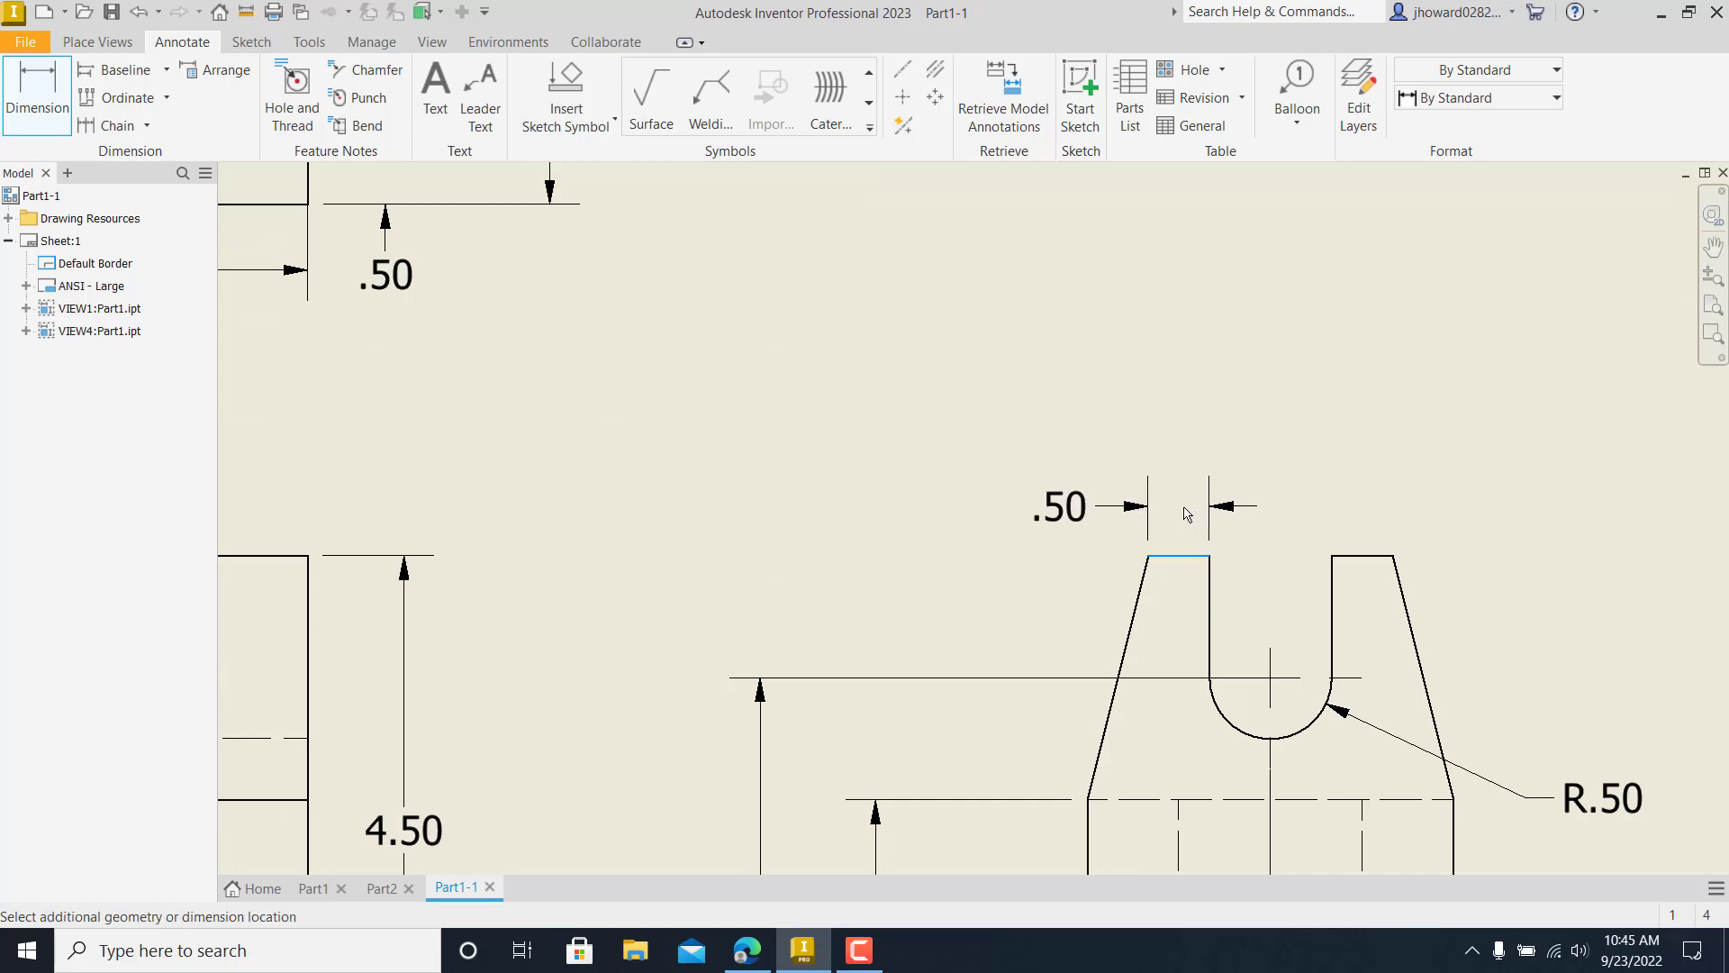
click(1172, 543)
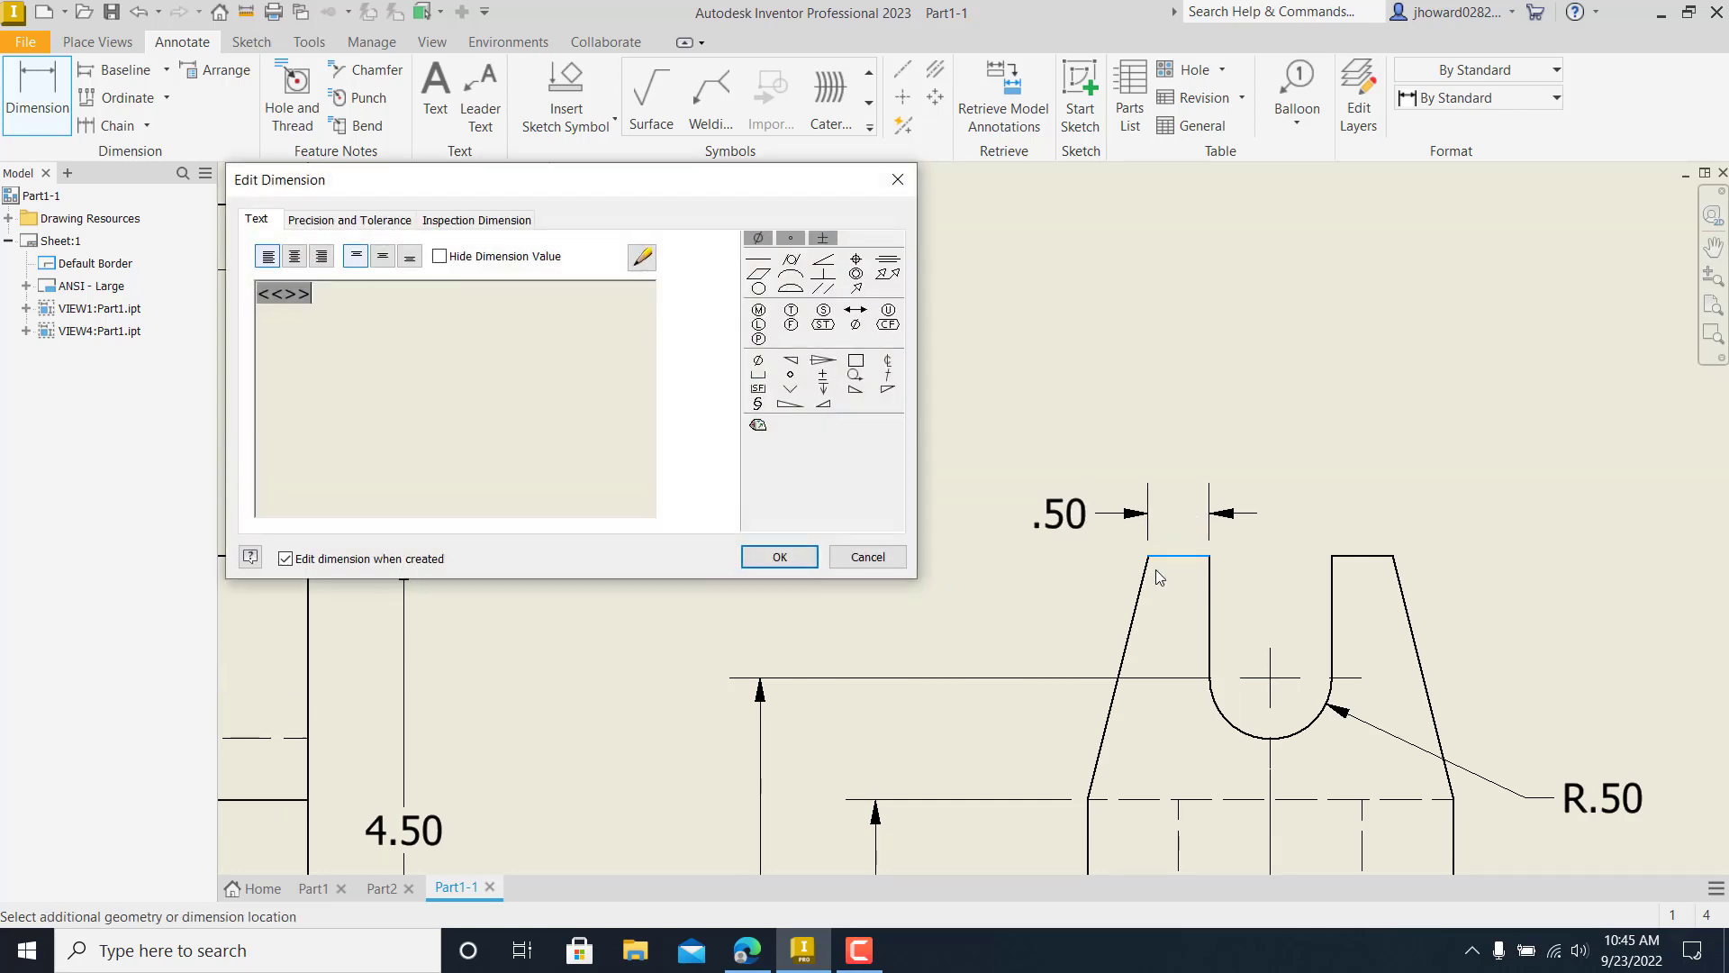
click(776, 555)
- Inspect the dimensioned sheet and the fields of its title block
scroll(927, 599, up, 5)
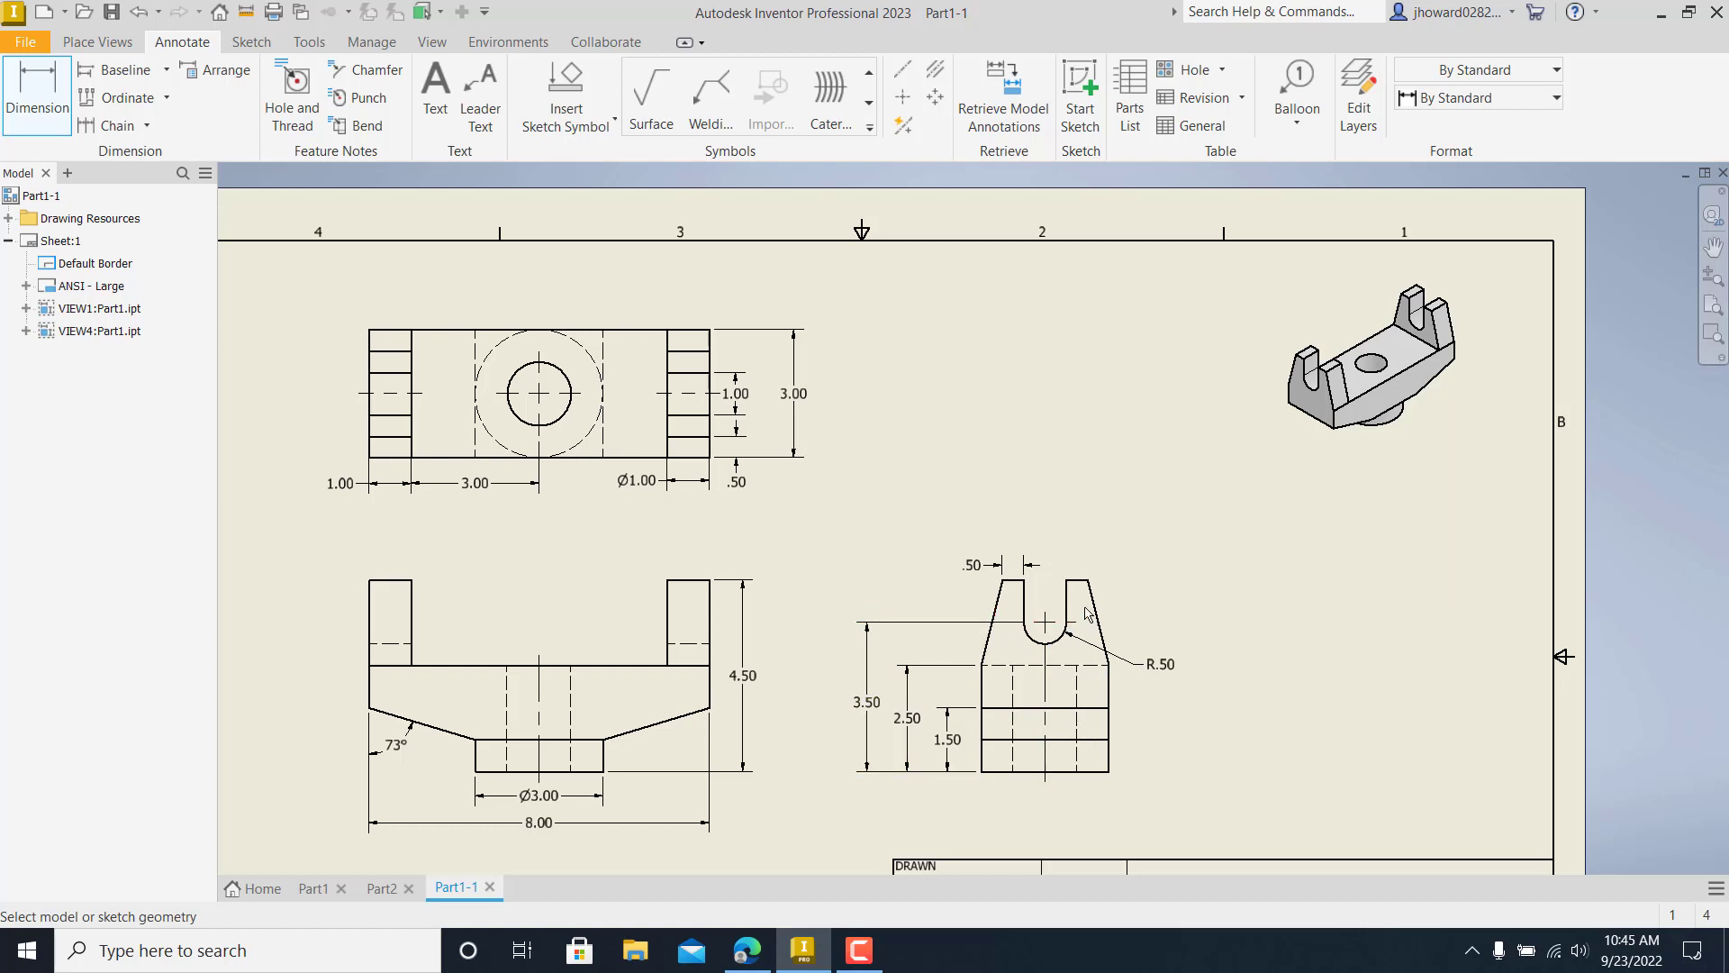
scroll(1021, 559, up, 3)
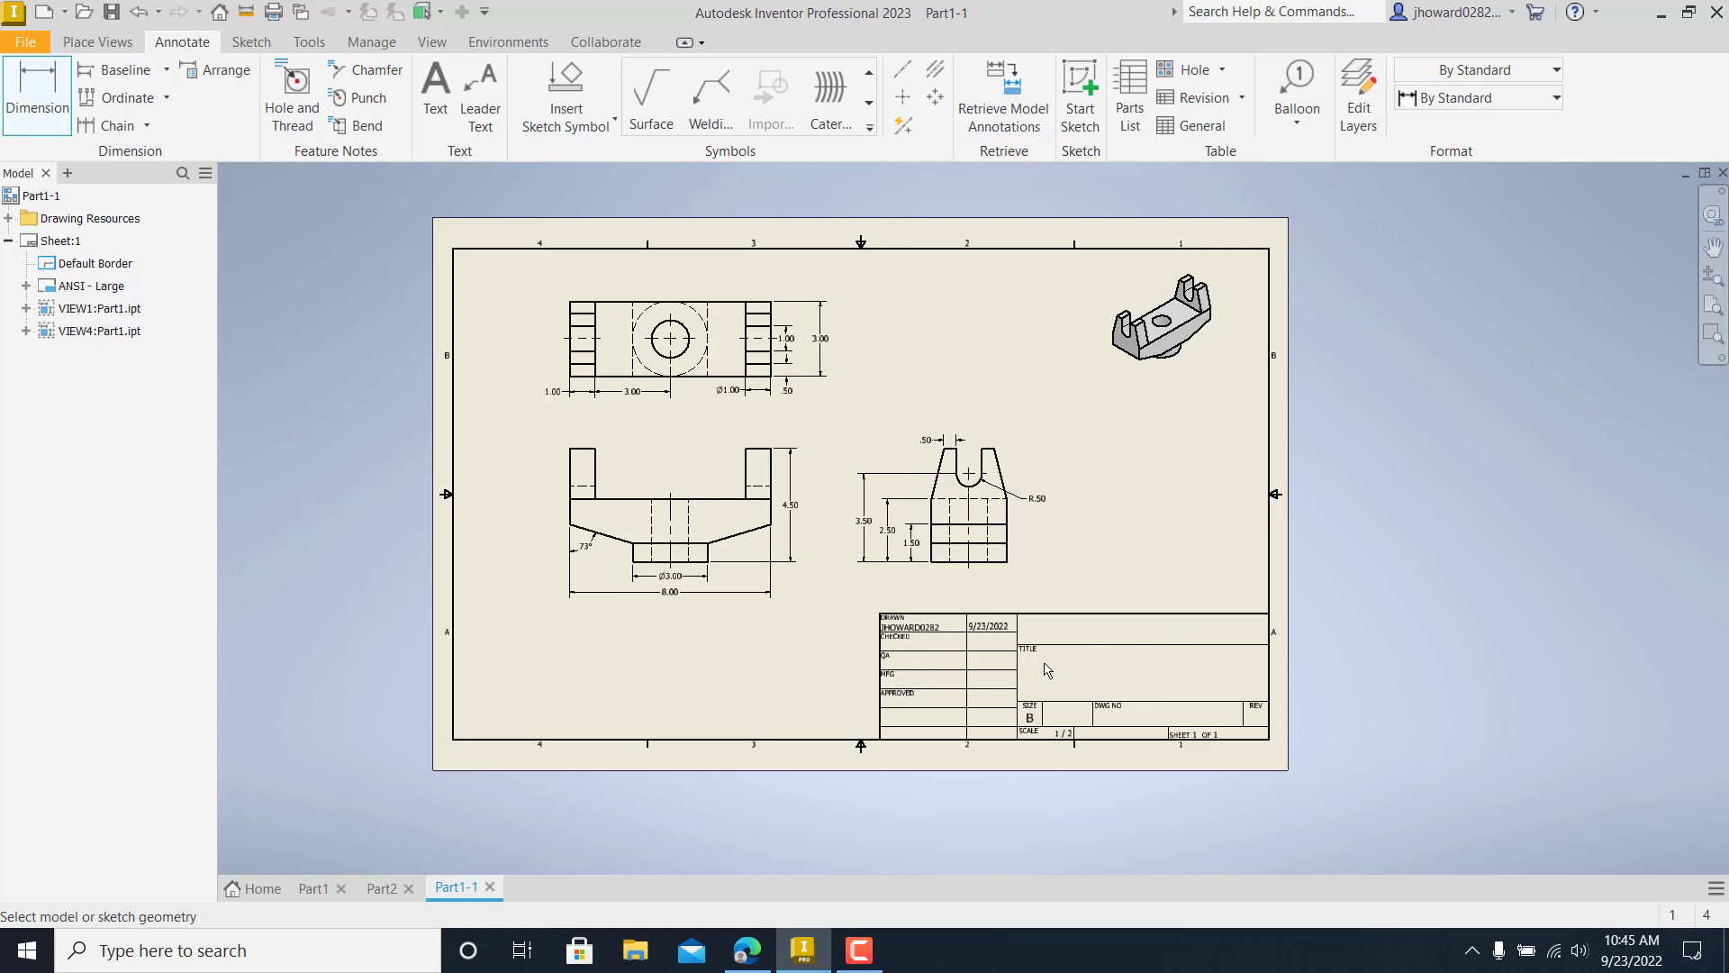
scroll(1048, 669, down, 1)
scroll(1047, 669, up, 4)
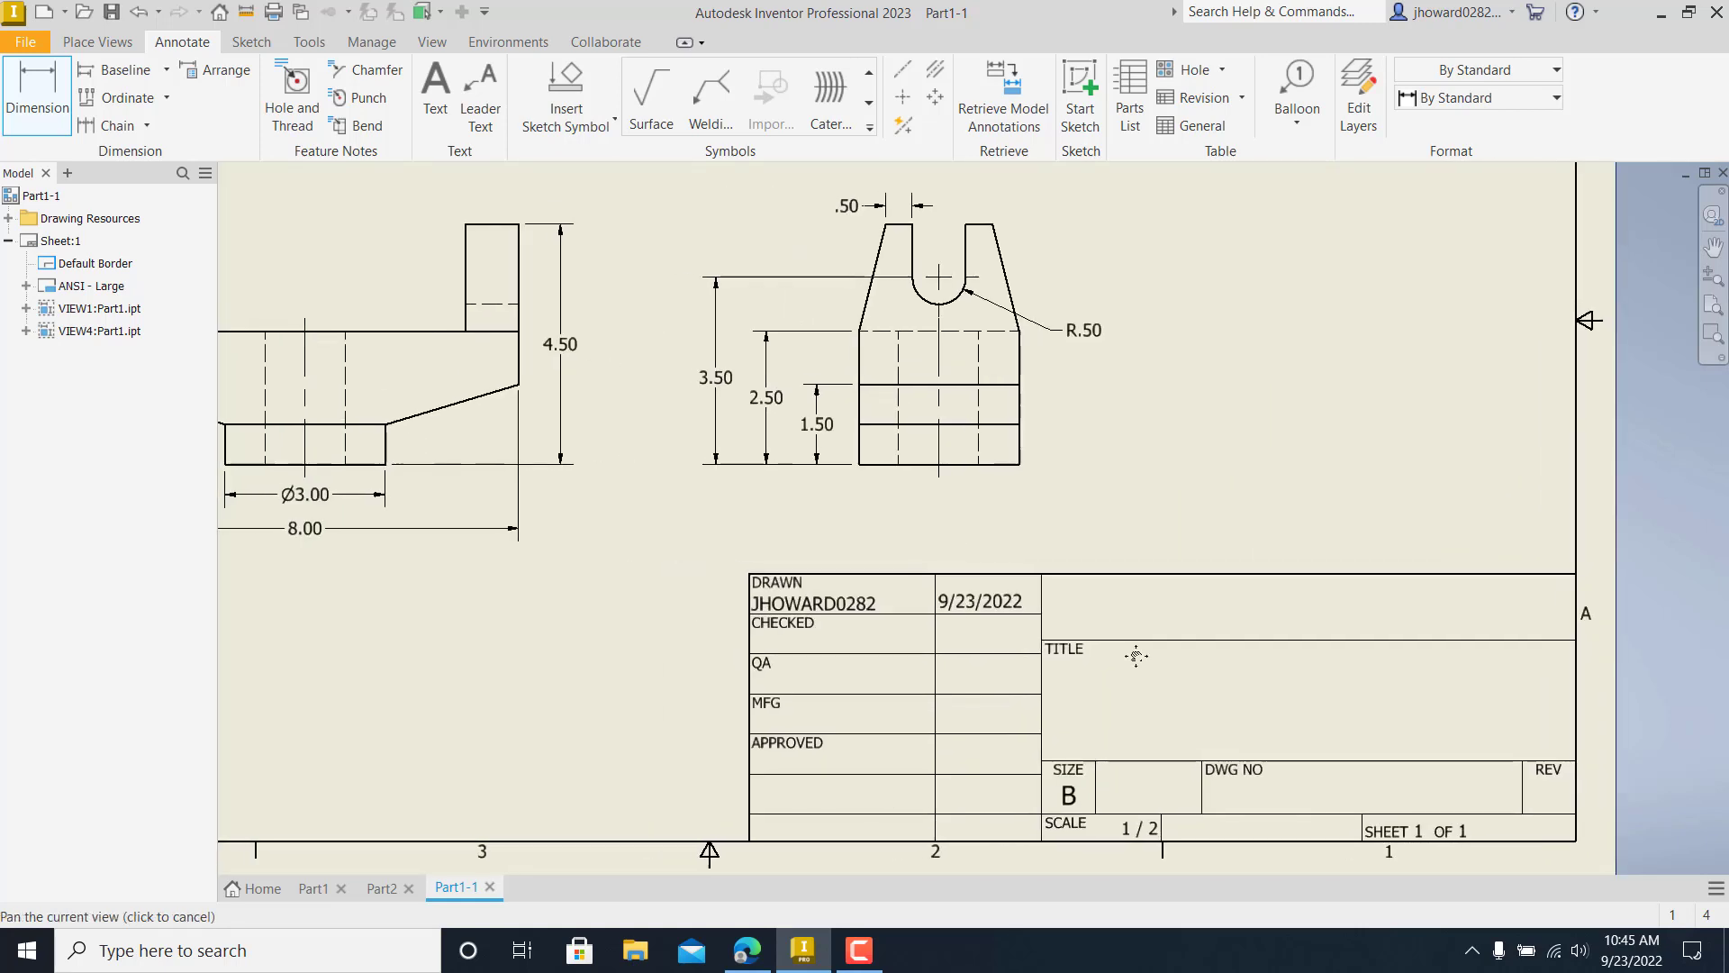
middle_drag(1136, 656, 1221, 651)
scroll(905, 624, down, 3)
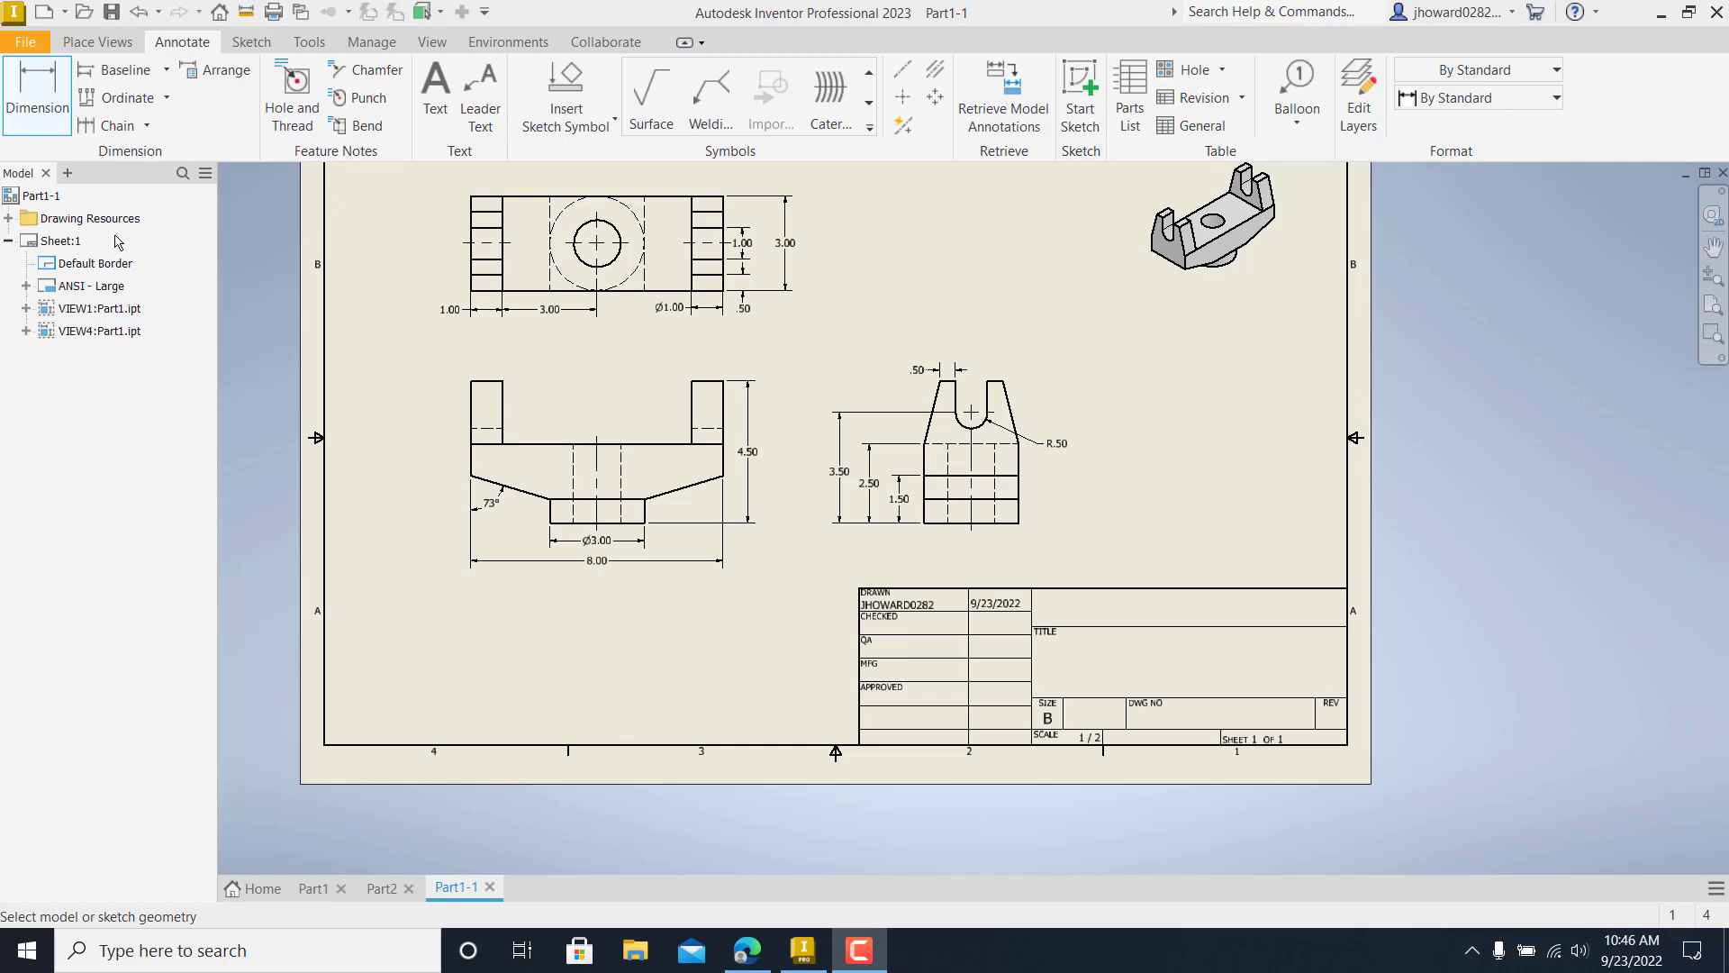
right_click(90, 273)
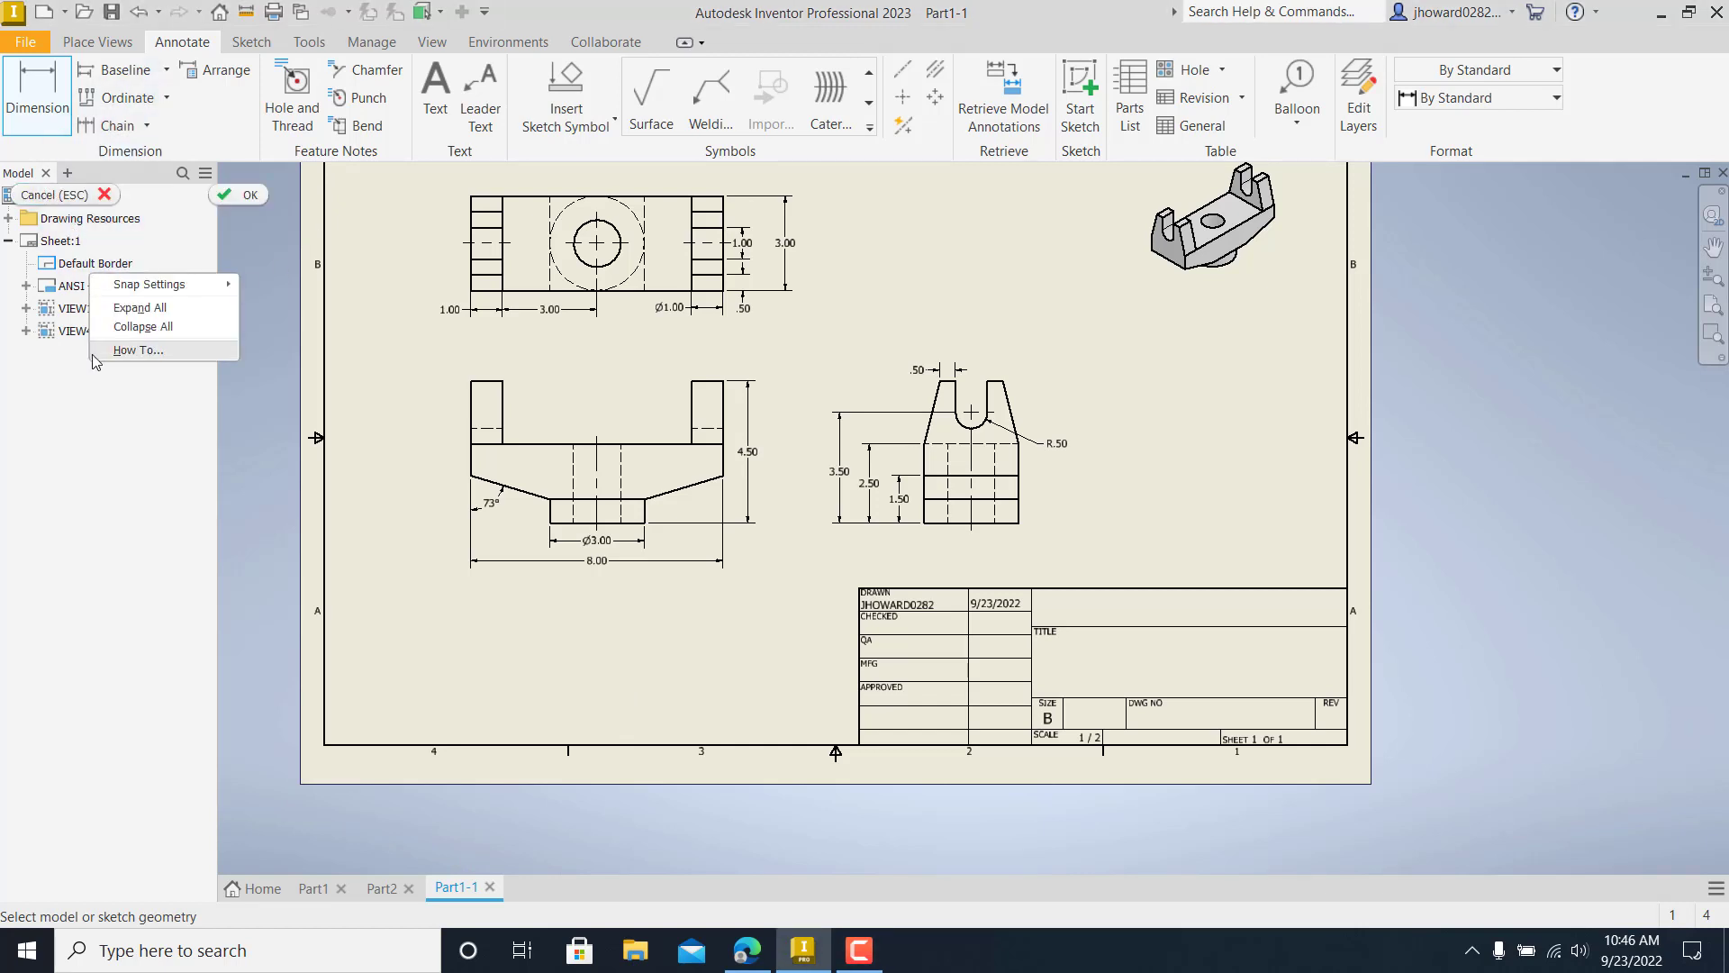
click(52, 195)
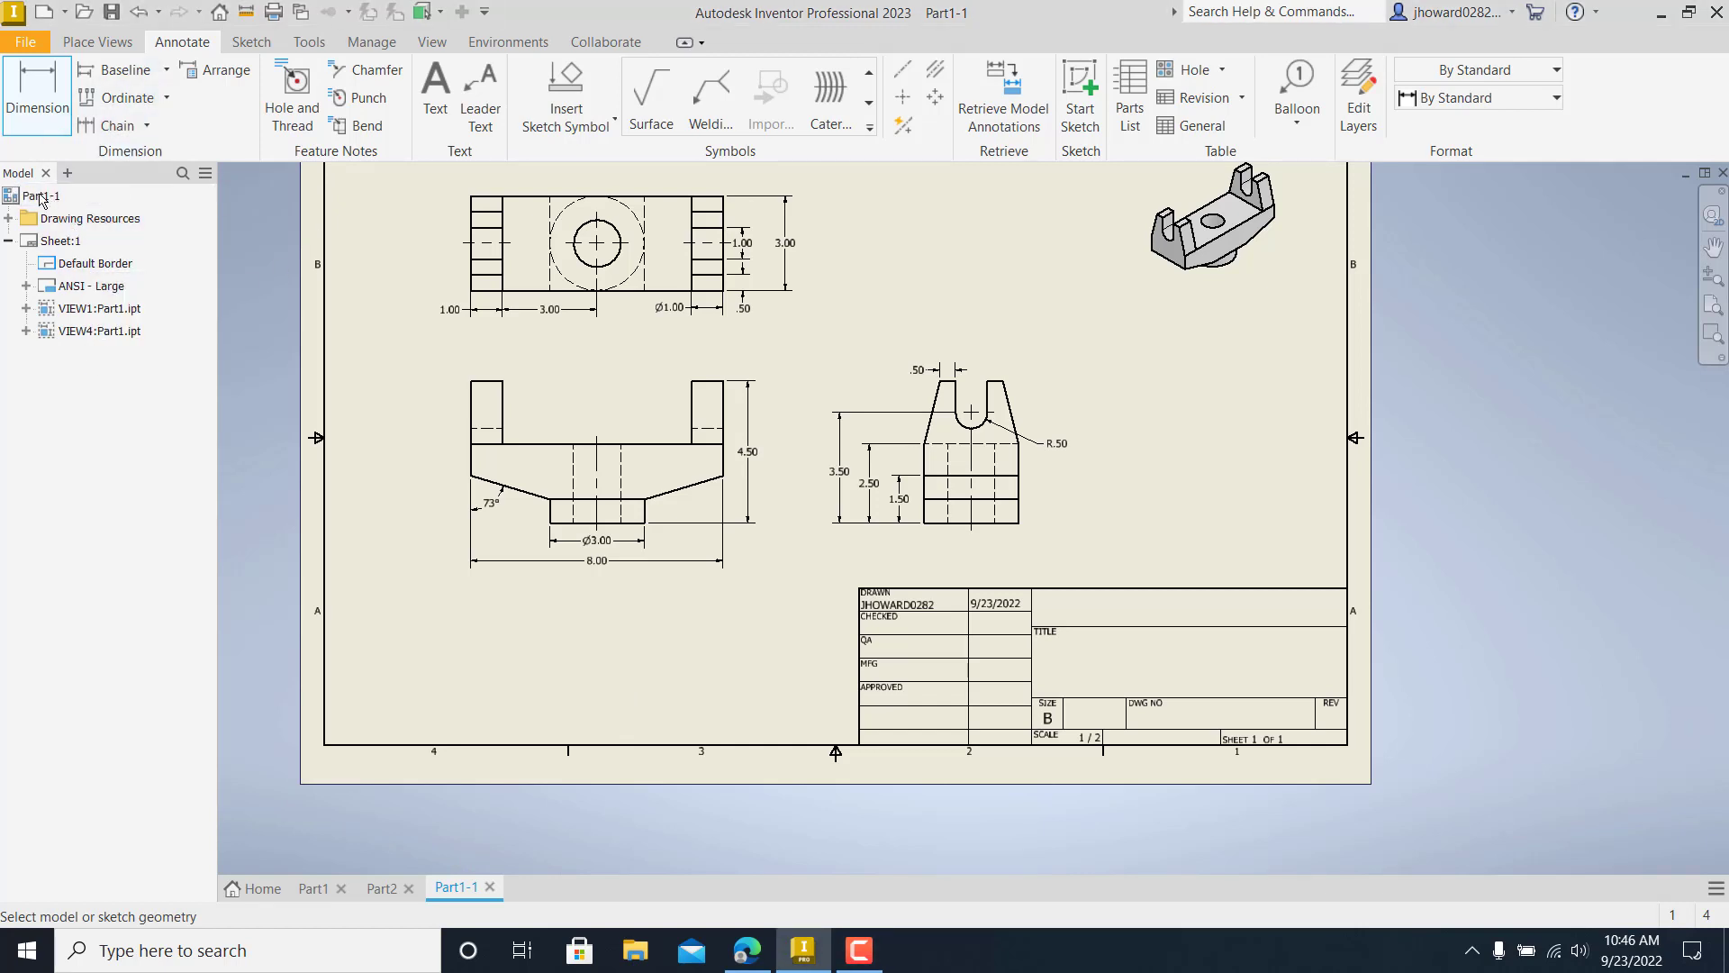
right_click(43, 200)
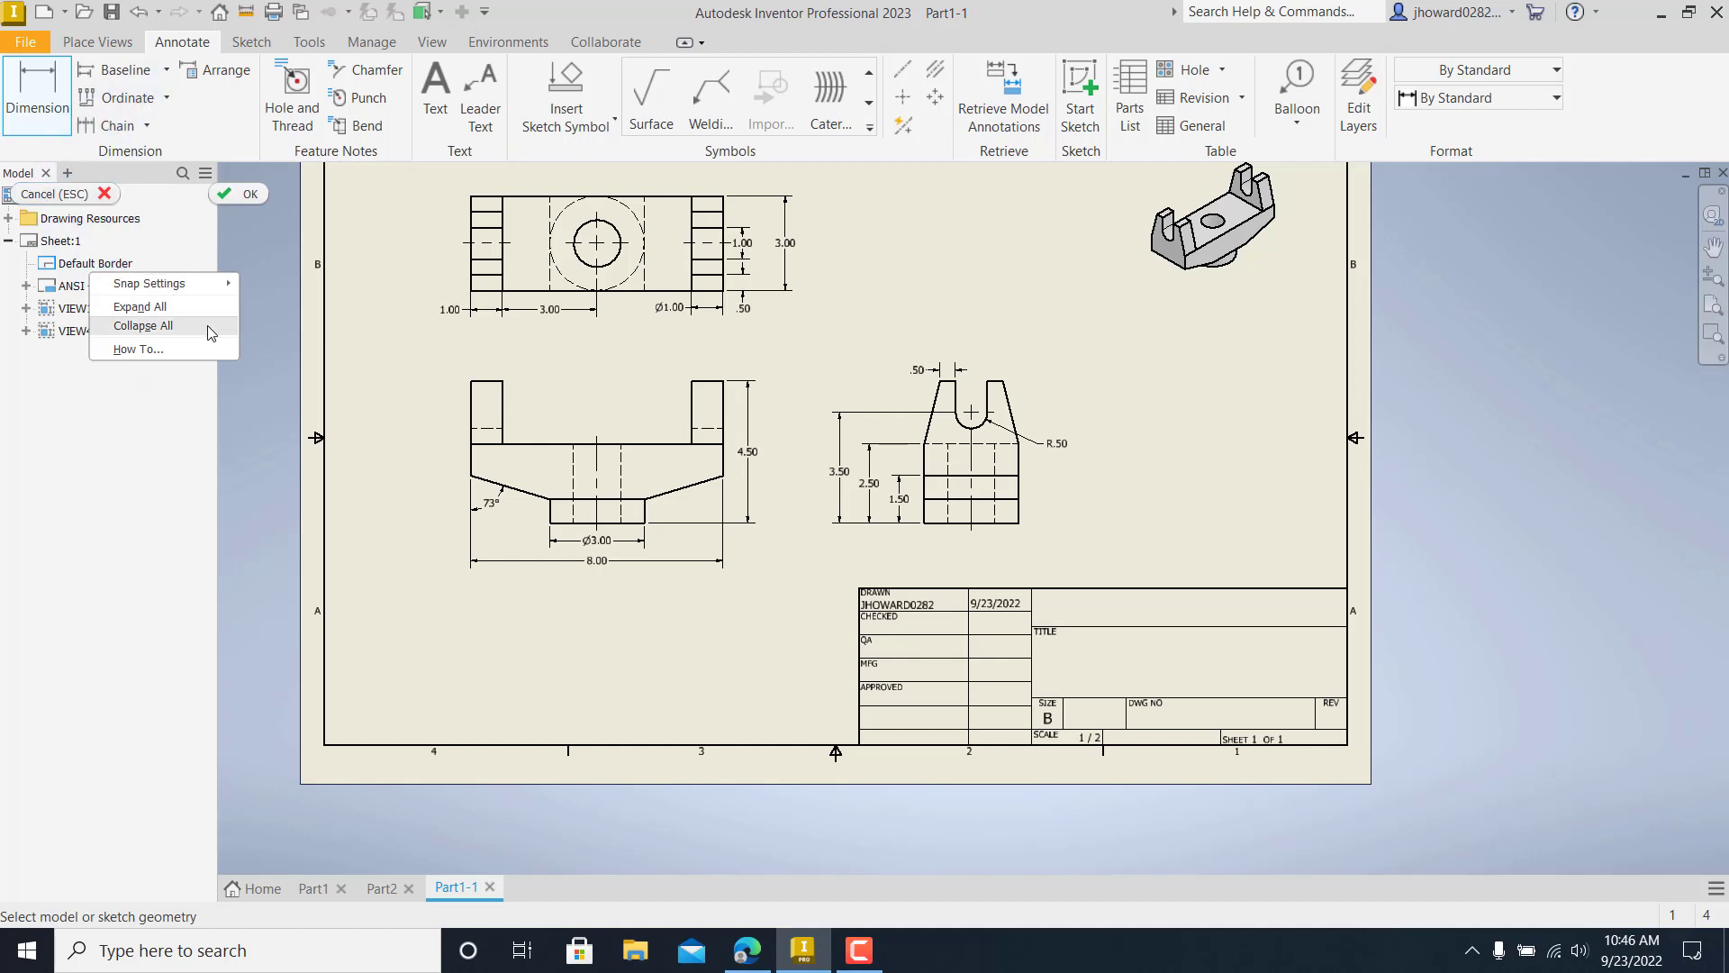
click(245, 262)
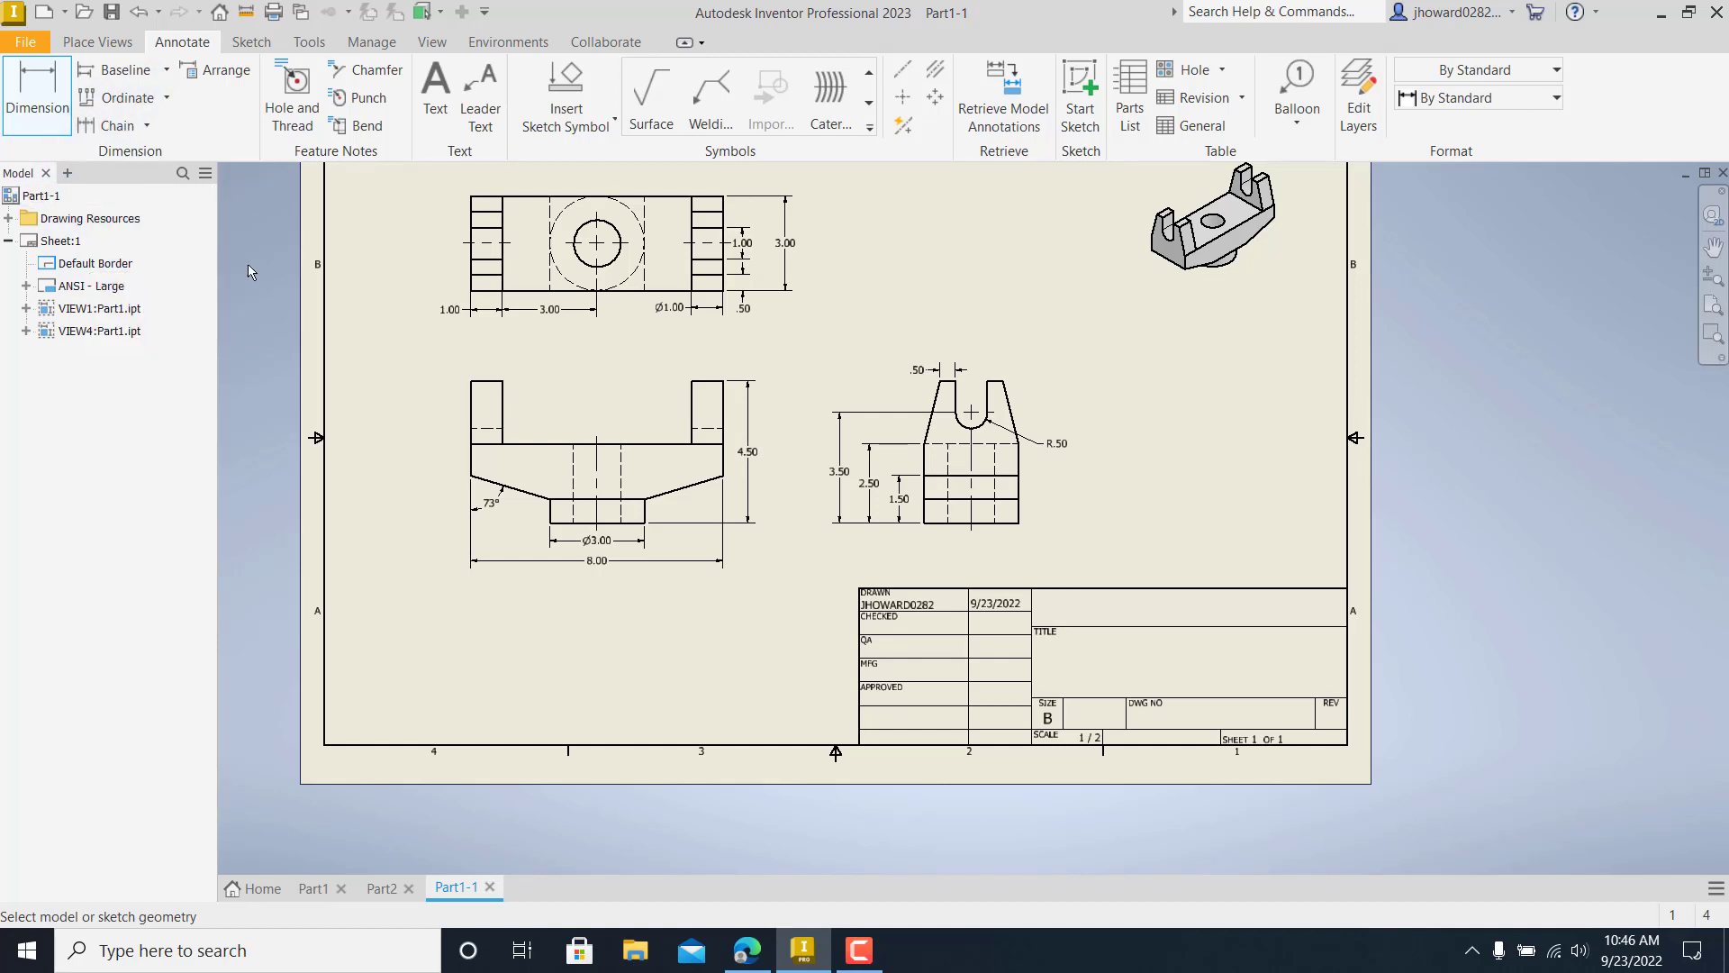
- Set the title in the Part1-1 drawing's iProperties to MODULE 4 and apply it to the title block
click(43, 200)
right_click(42, 202)
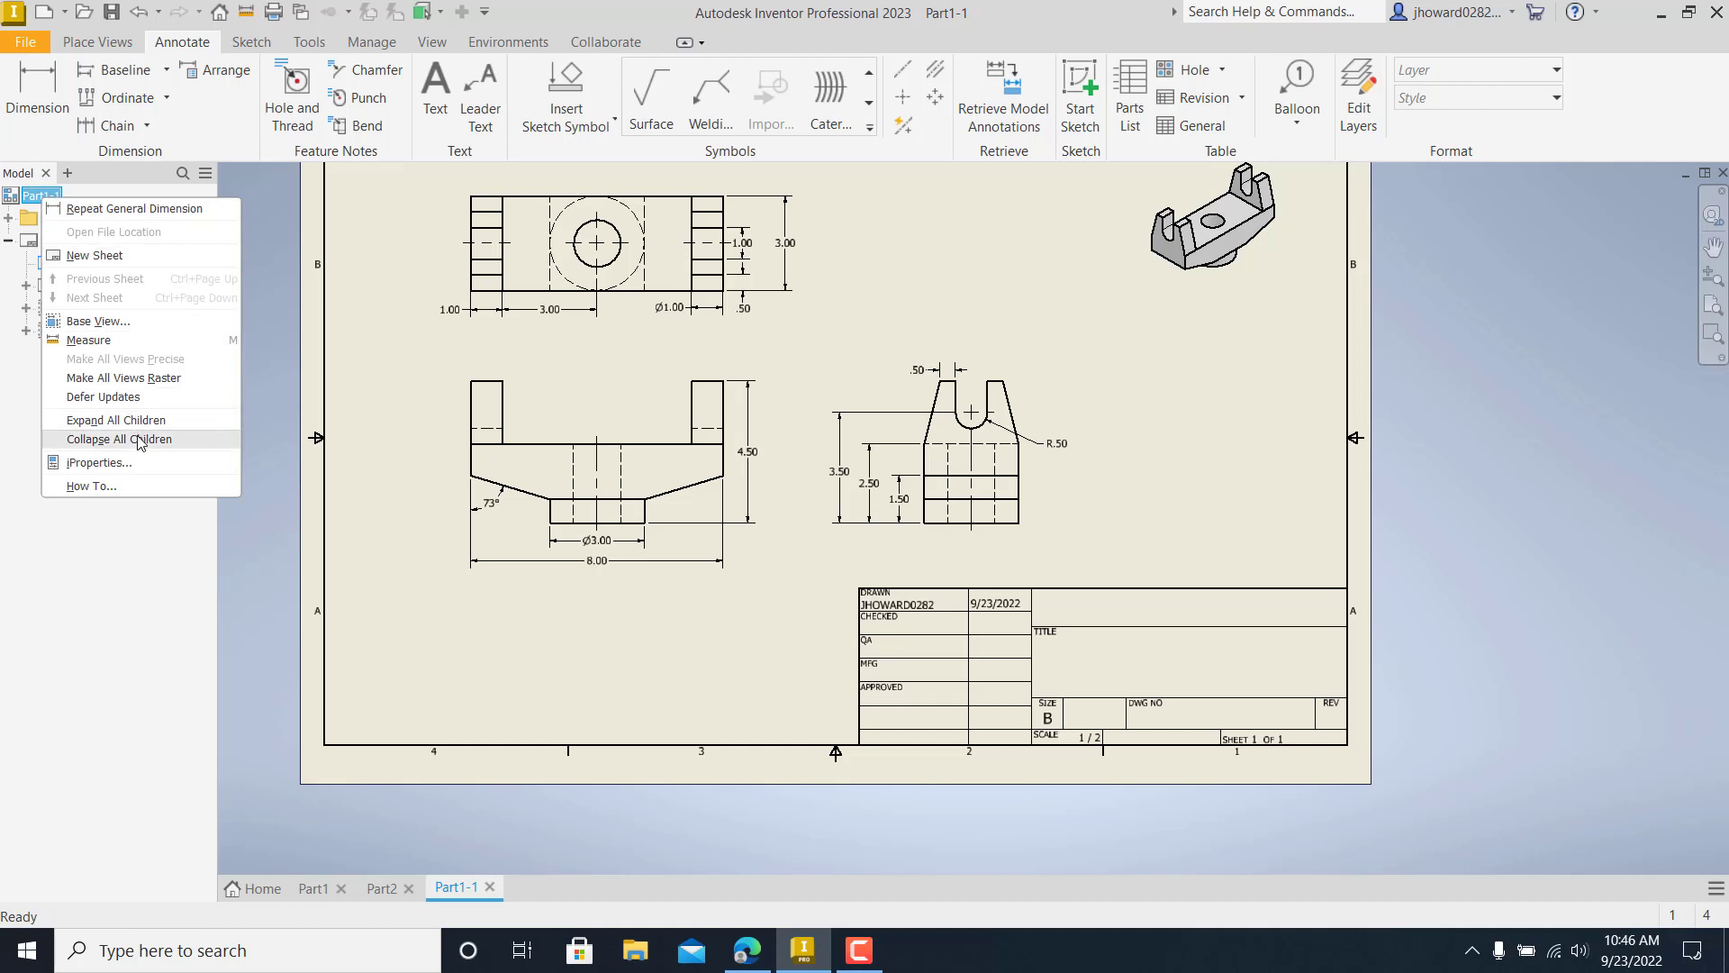
click(147, 467)
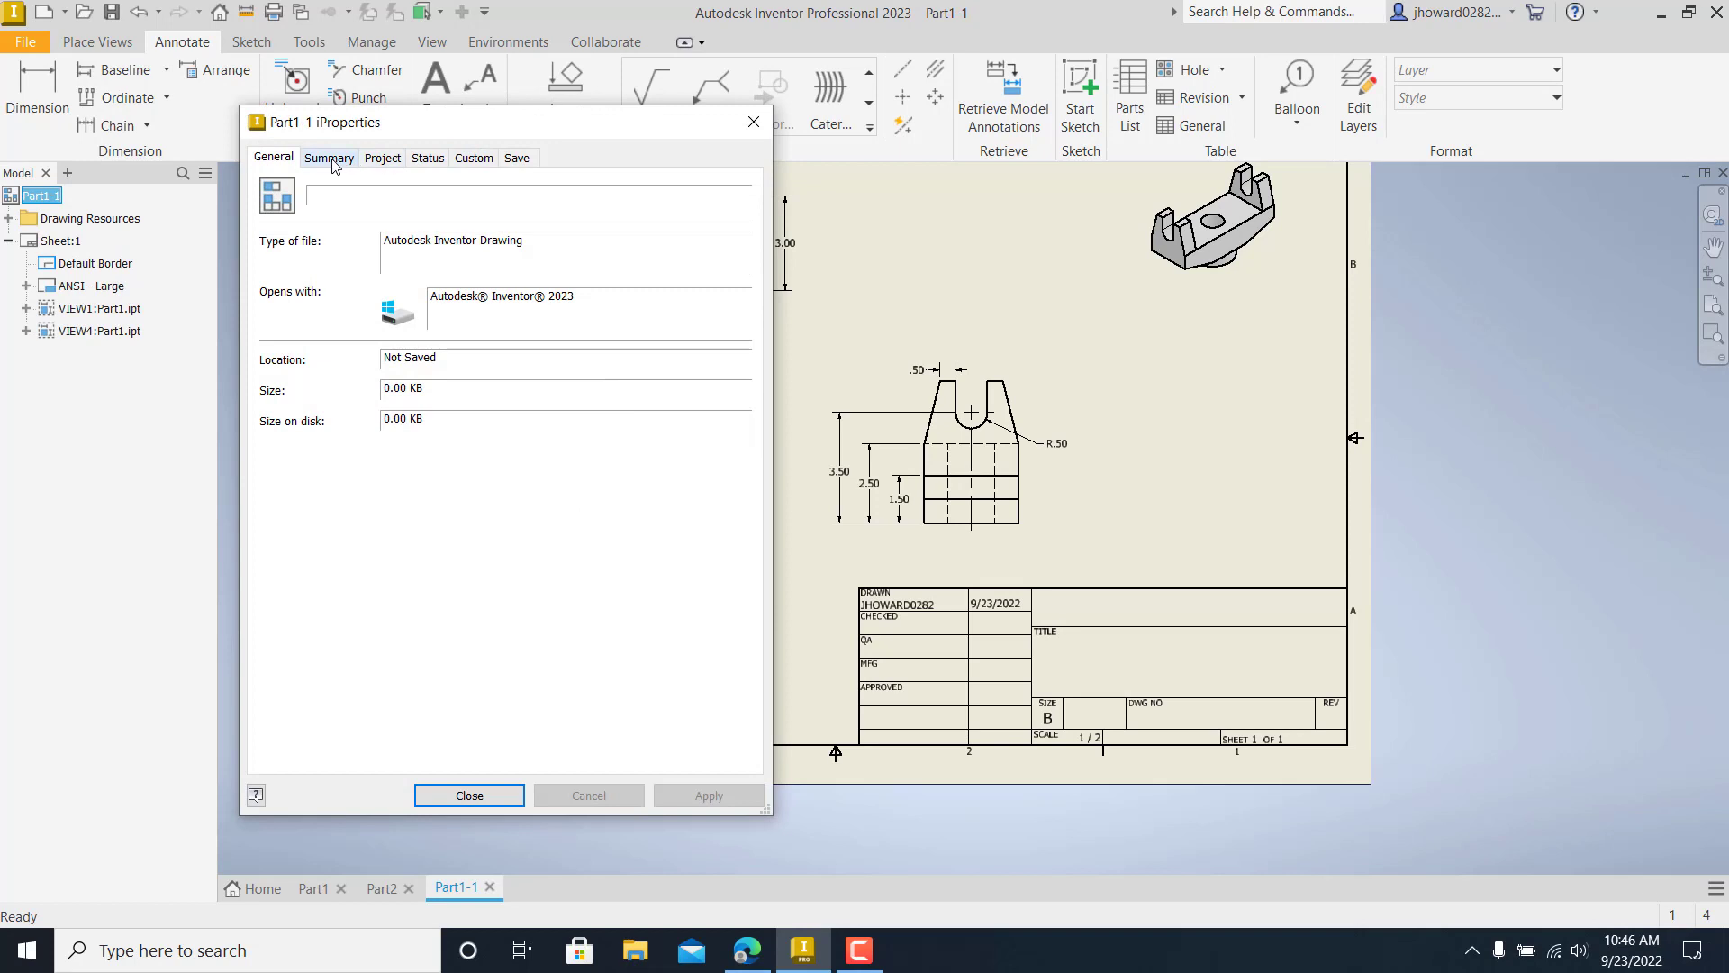
click(330, 160)
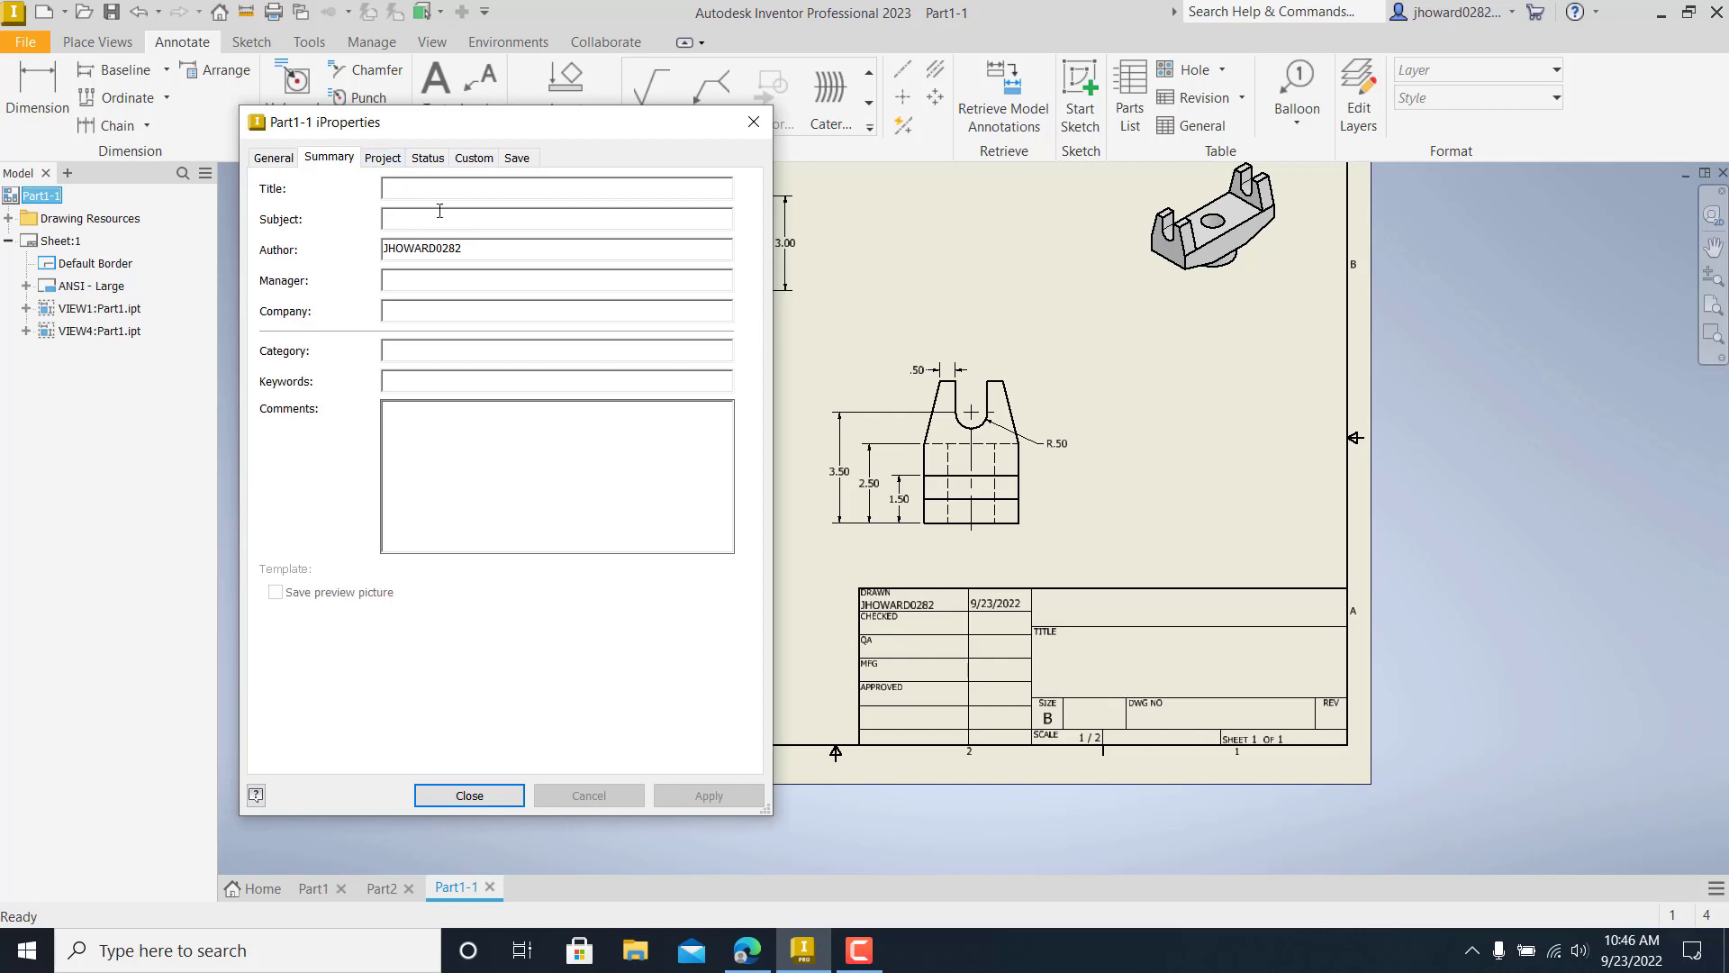
text(mo)
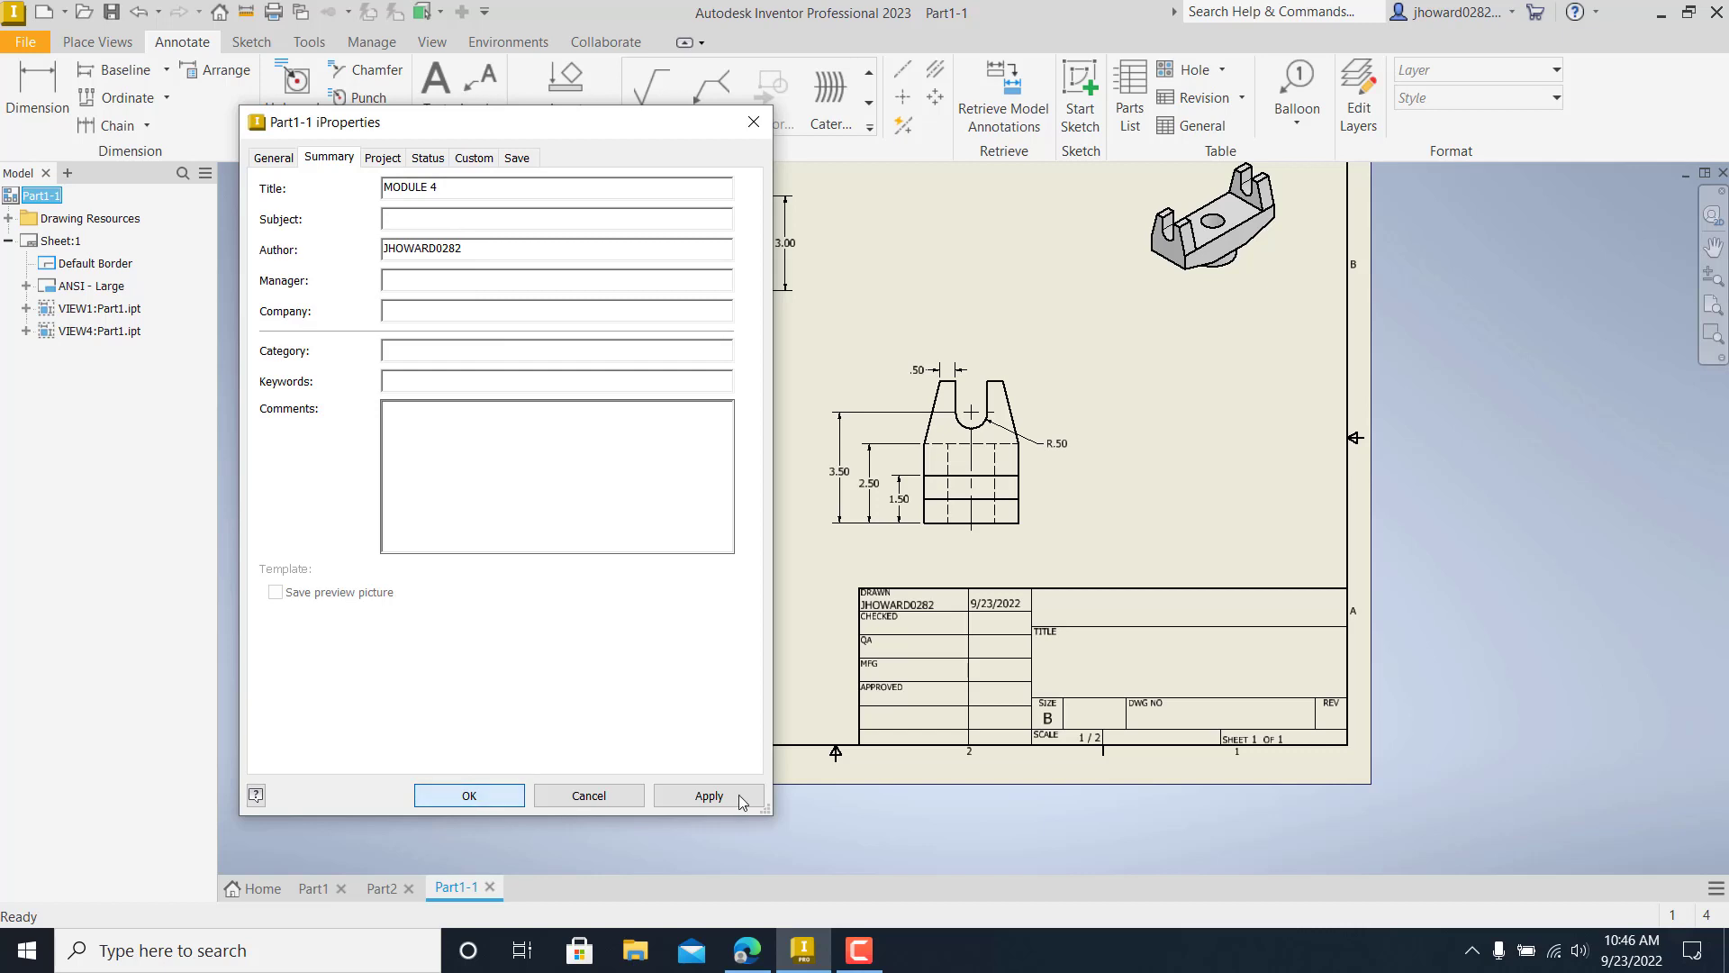
click(707, 800)
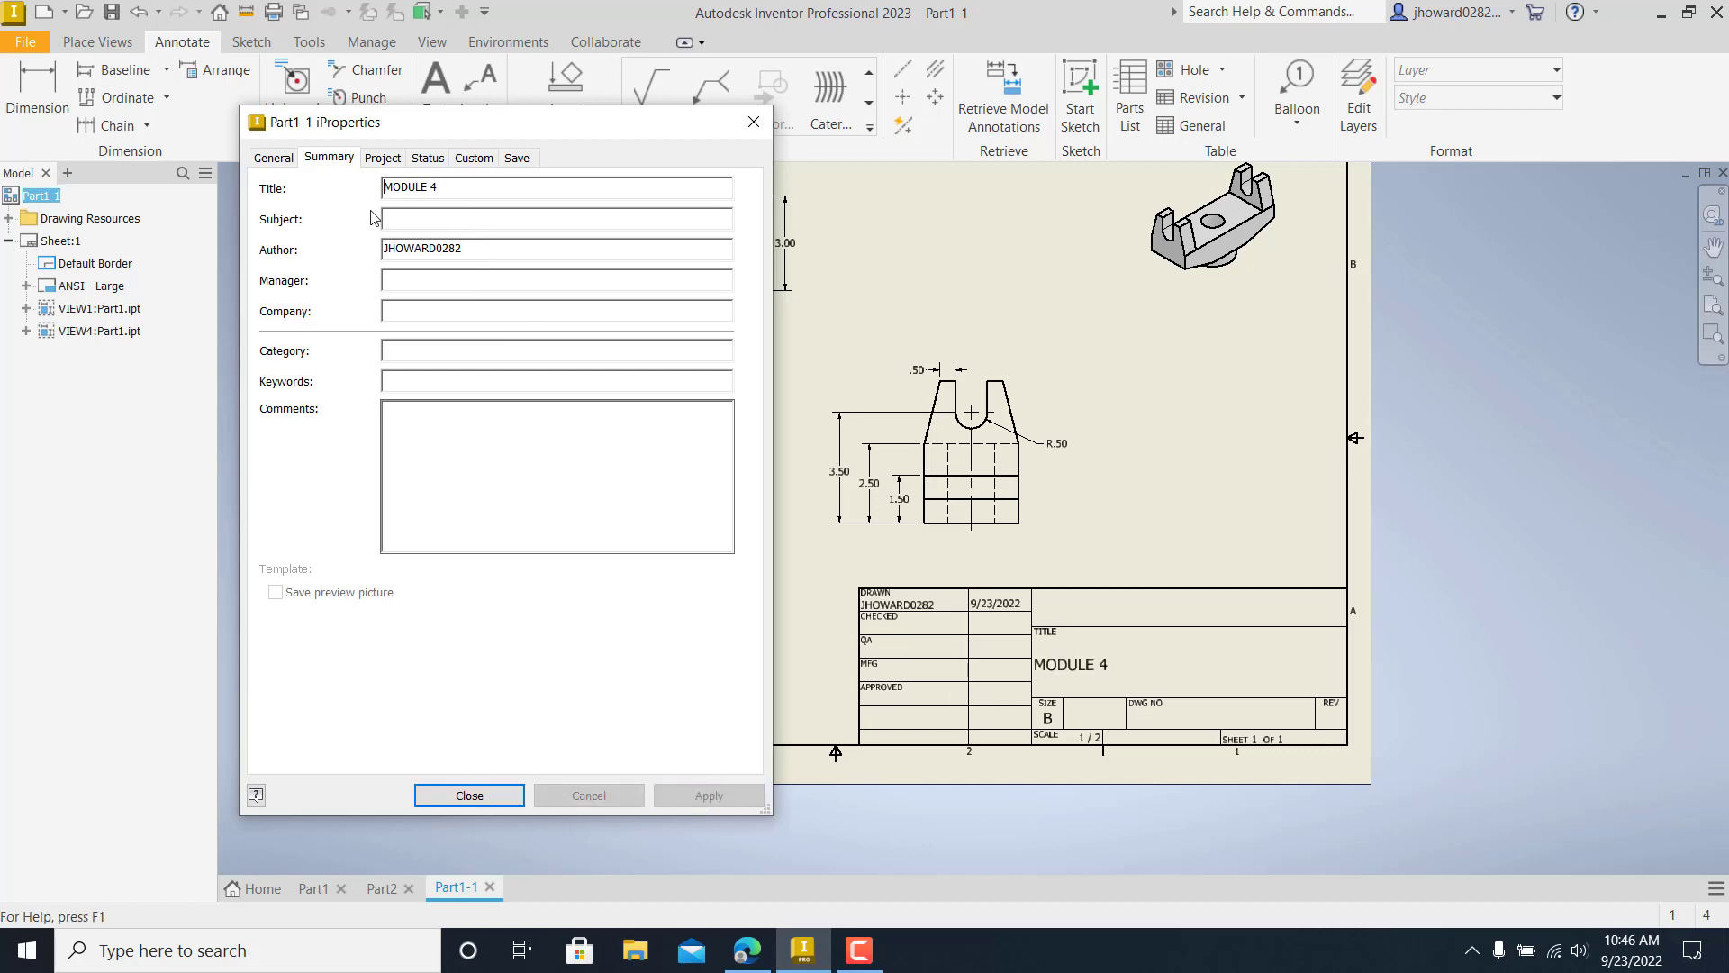
- Set the company in the drawing's iProperties to BSCTC and apply it to the title block
click(427, 314)
text(BSCTC)
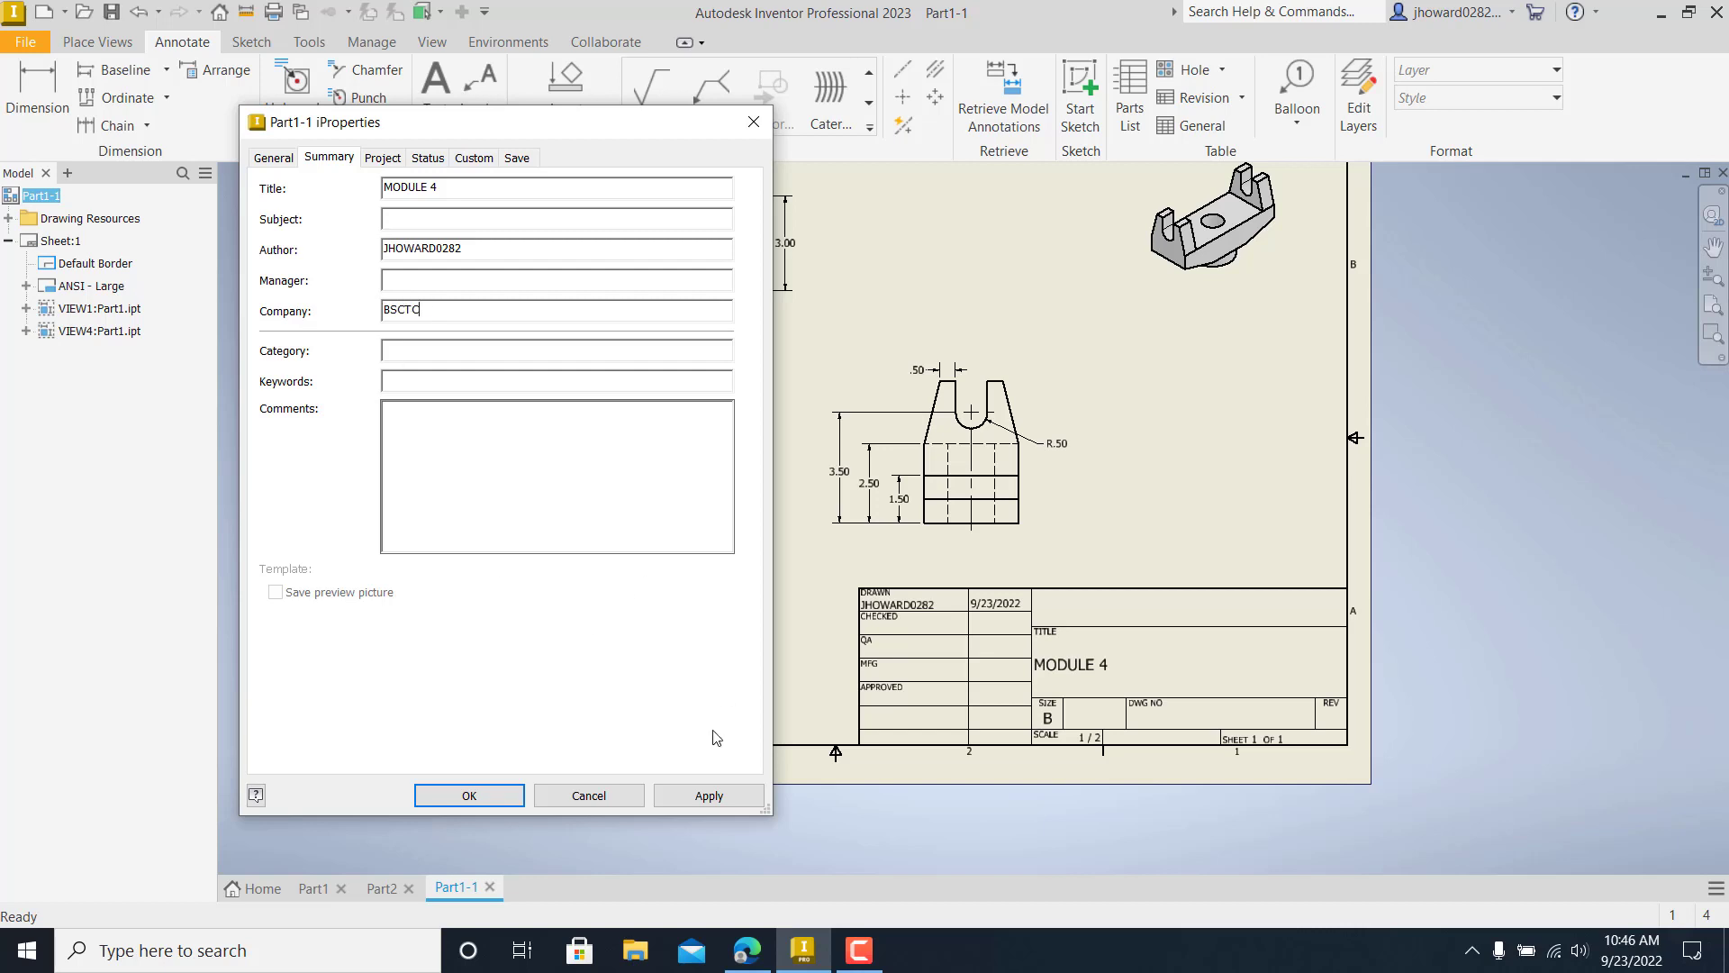
click(711, 798)
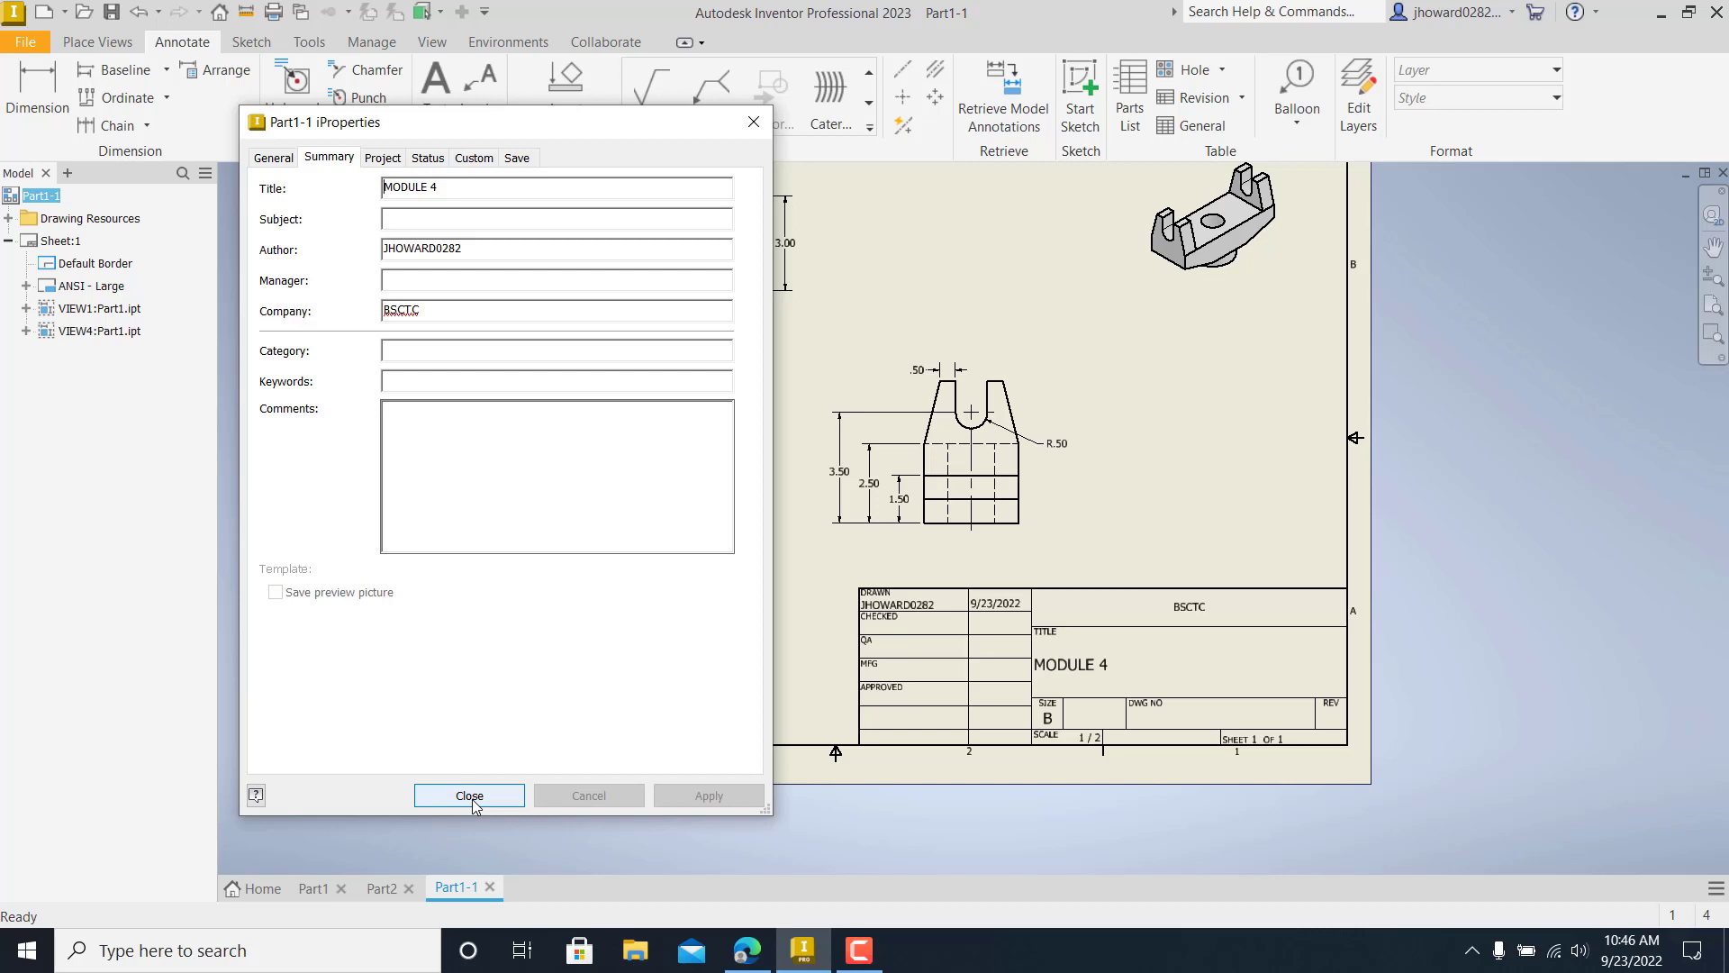
- Review the drawing's Project and Status properties, then close the iProperties
click(385, 159)
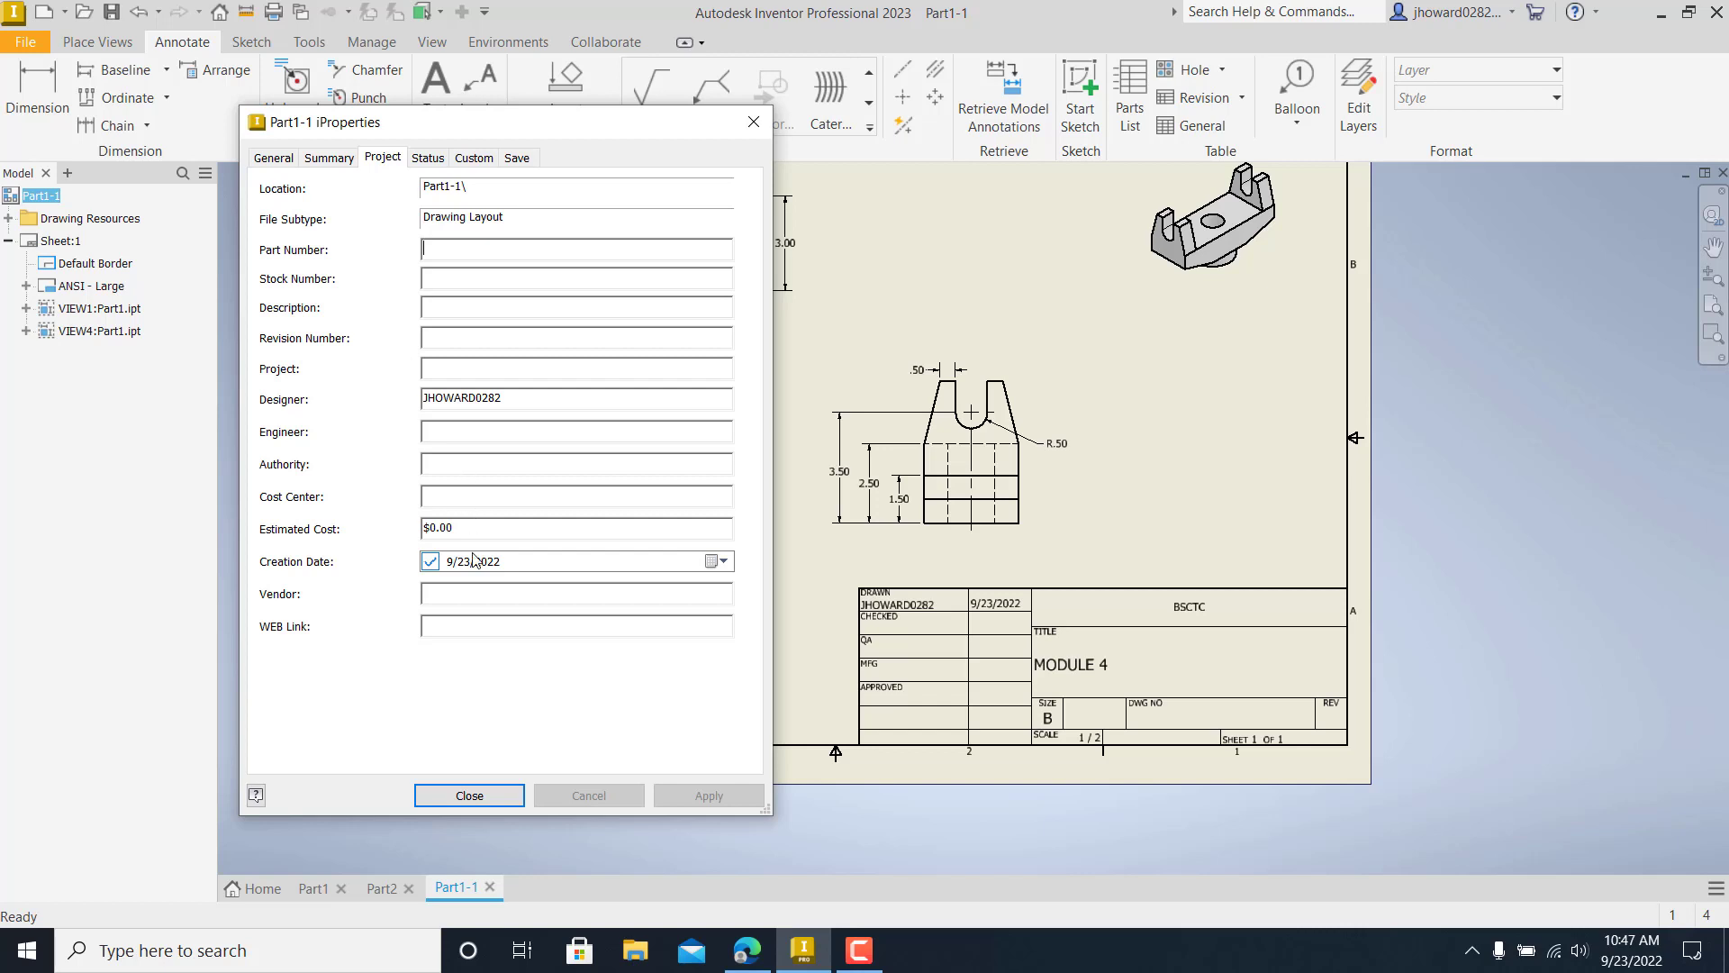
click(428, 160)
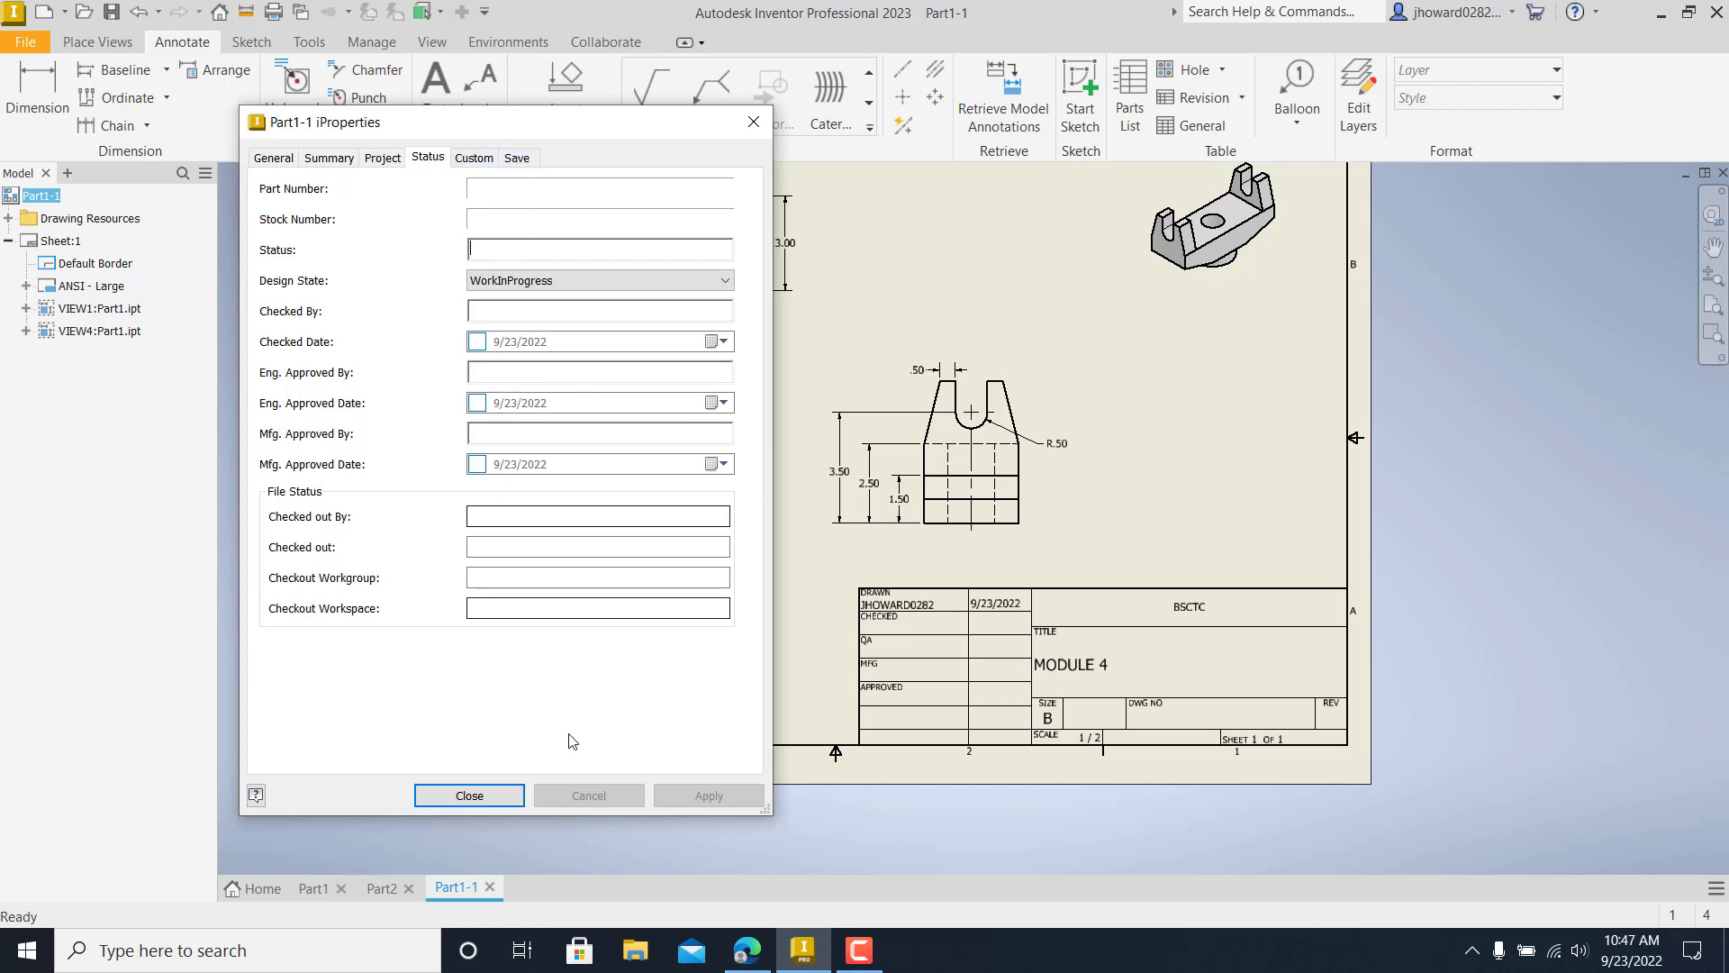
click(493, 799)
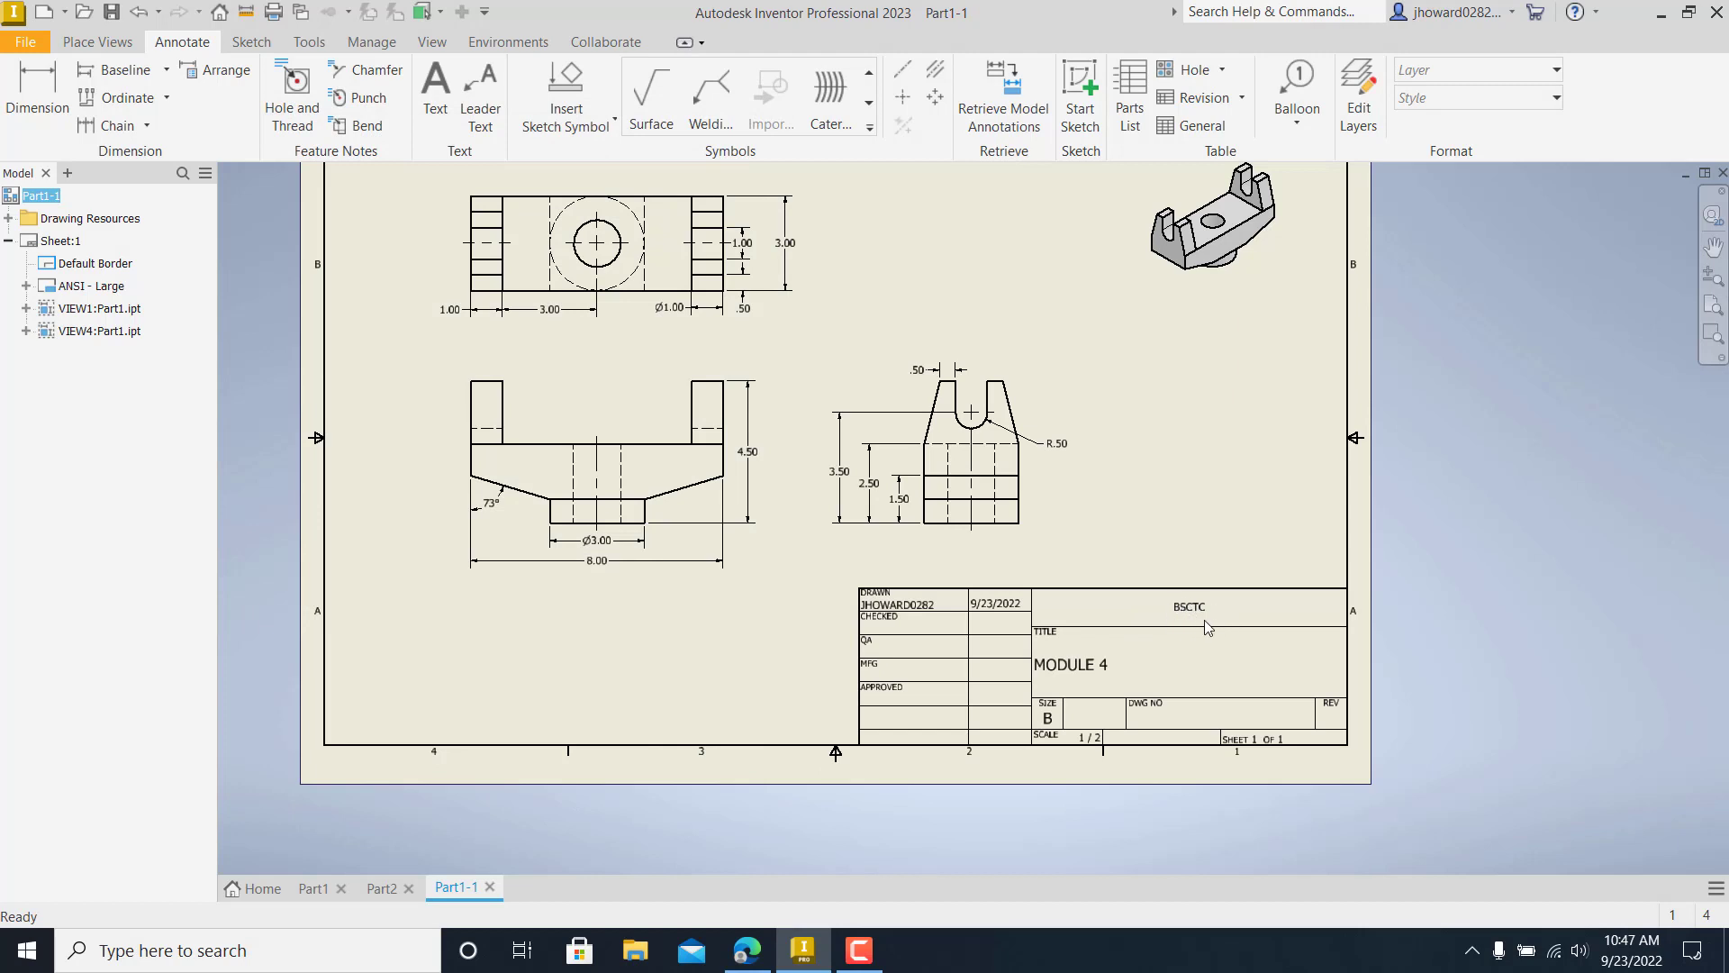
key(d)
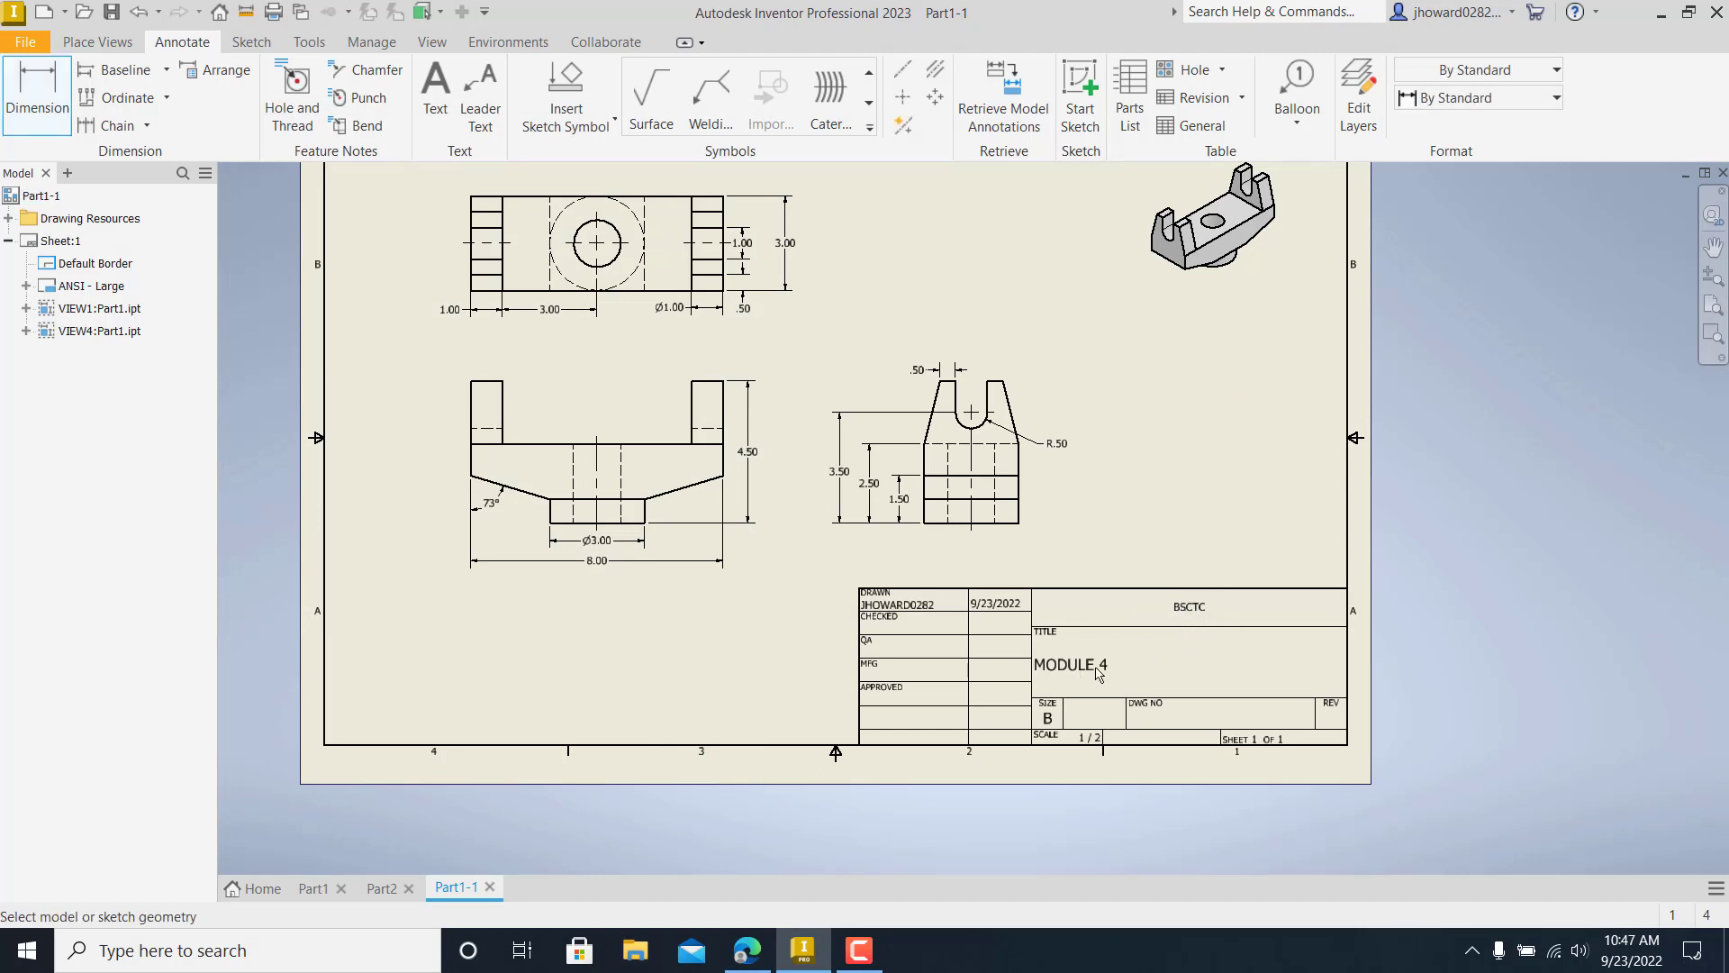
scroll(928, 604, down, 3)
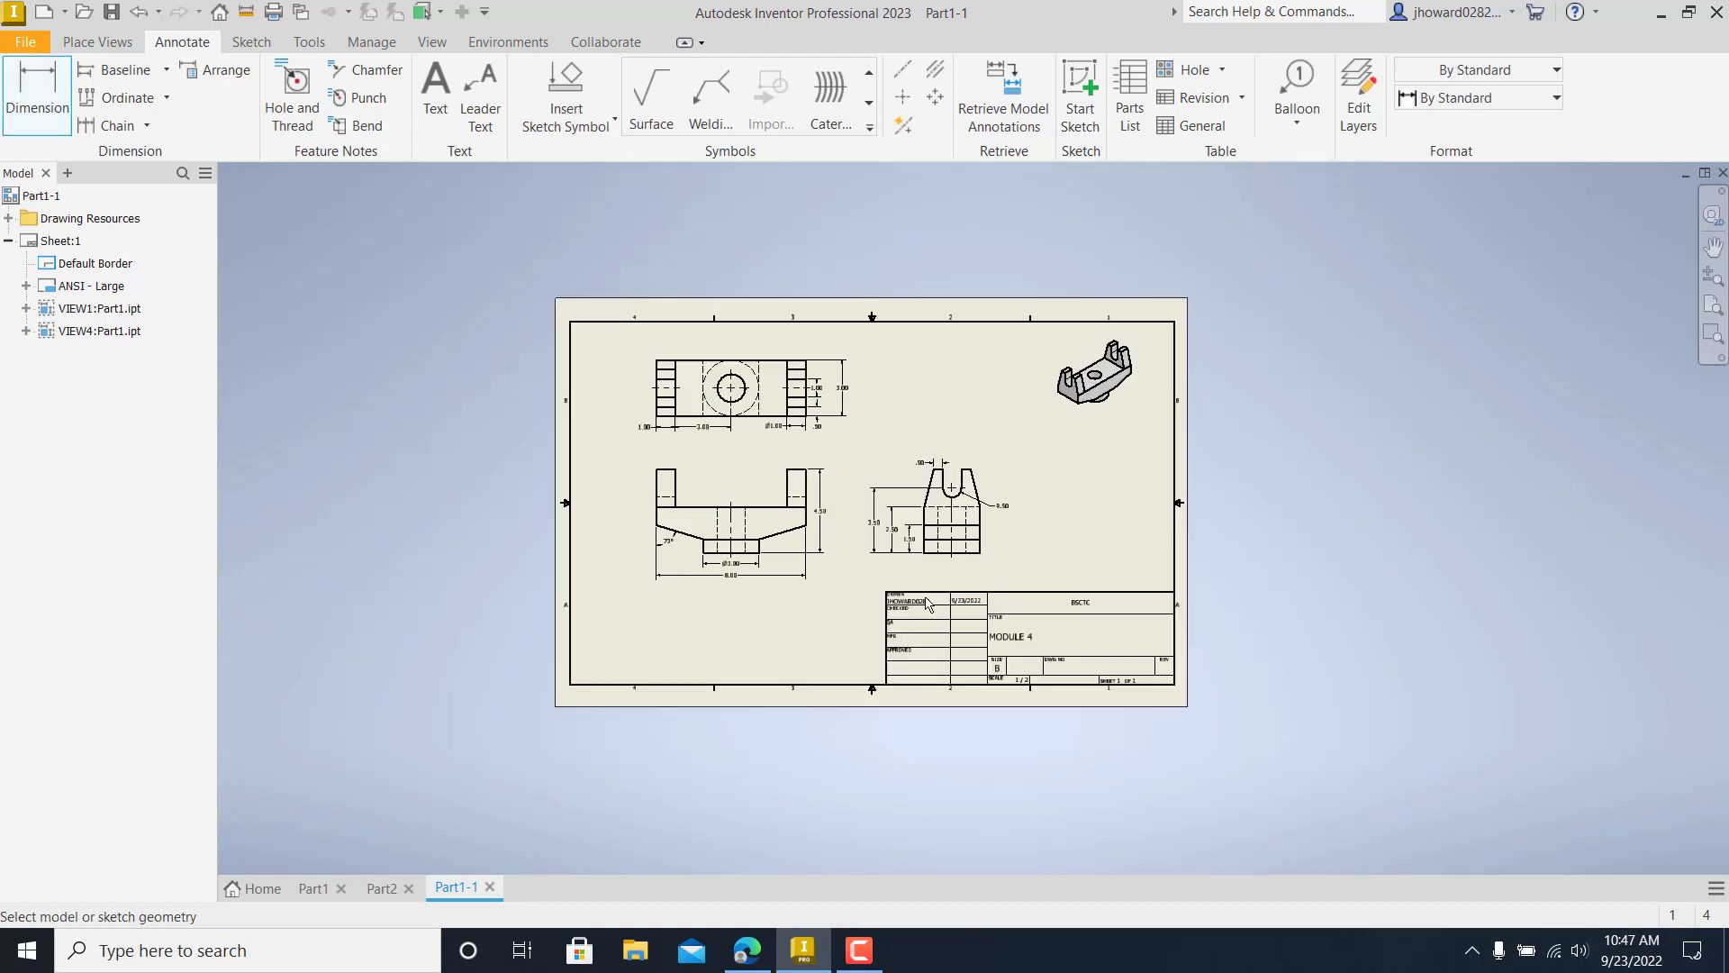
middle_drag(927, 603, 885, 554)
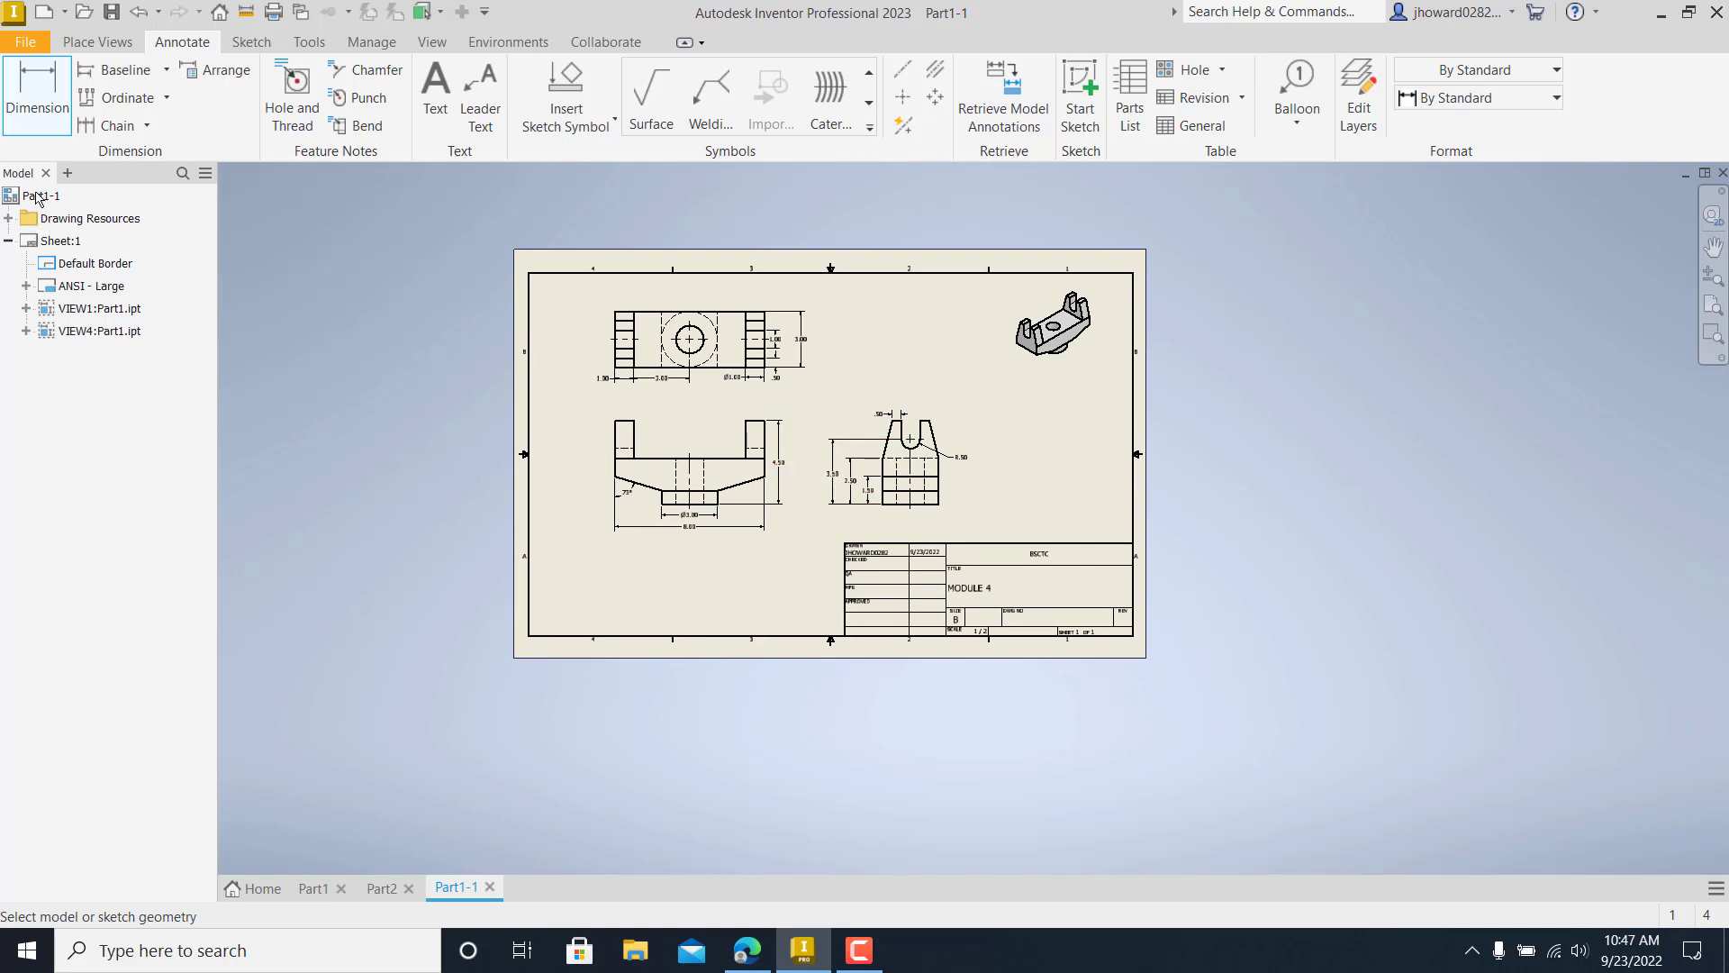
right_click(52, 202)
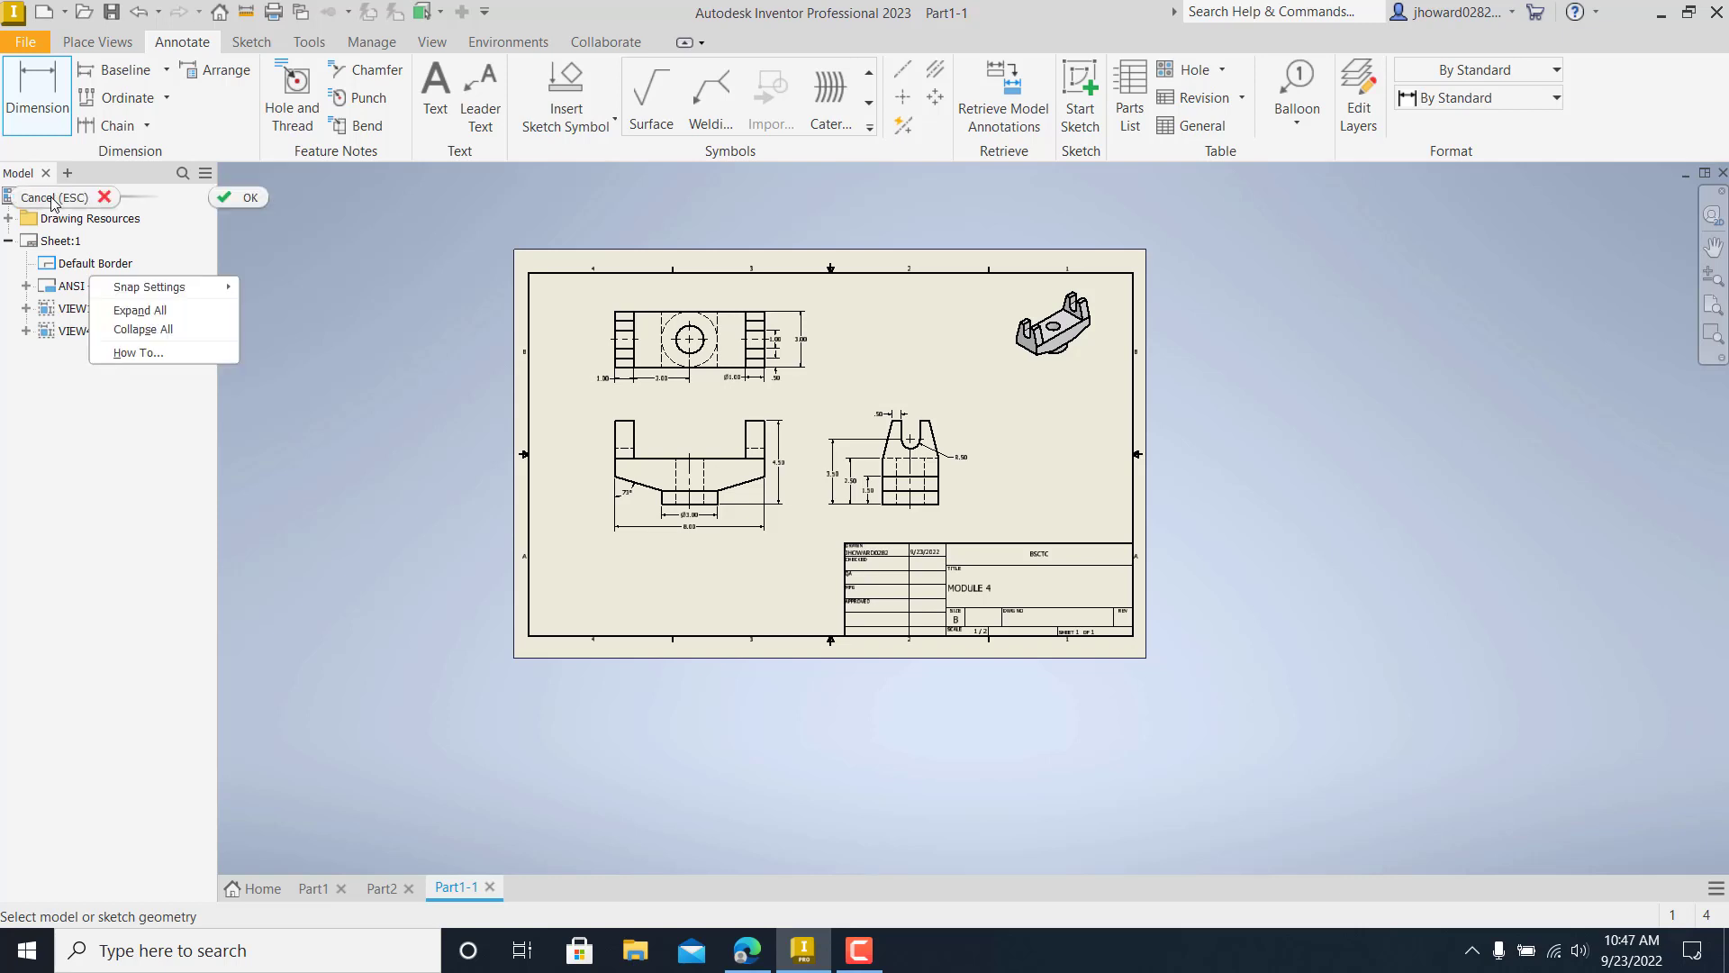
click(298, 297)
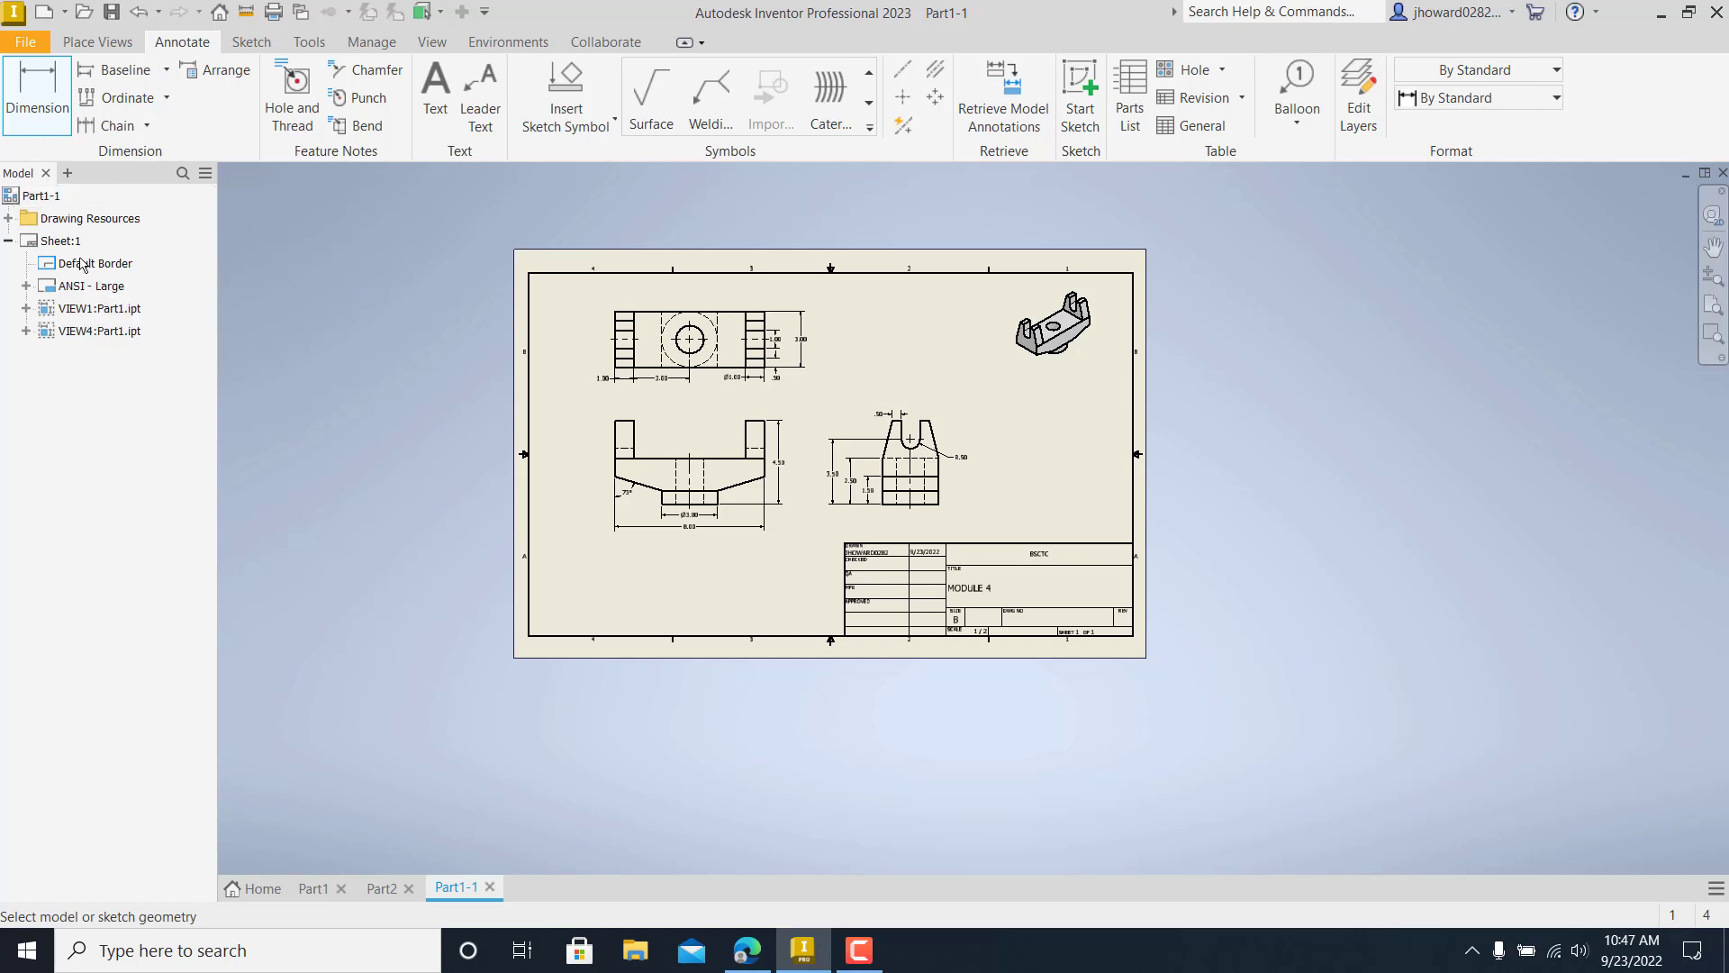
right_click(56, 245)
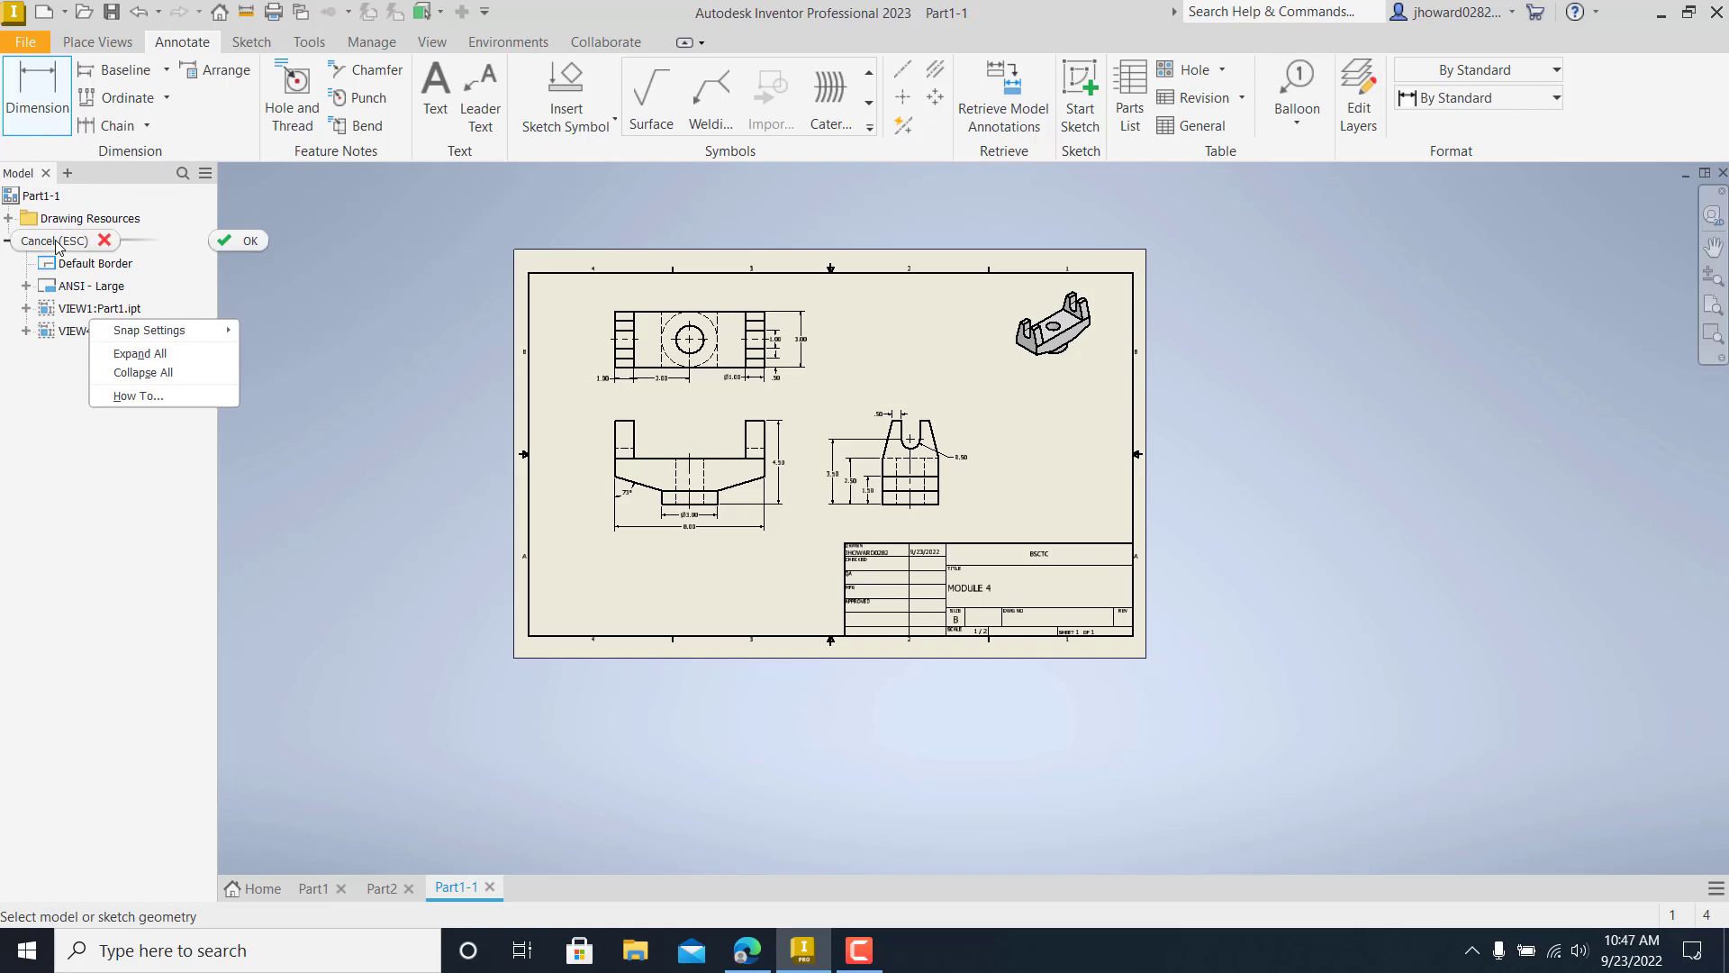
click(147, 246)
- Add a second sheet to the Part1-1 drawing and select it
click(45, 200)
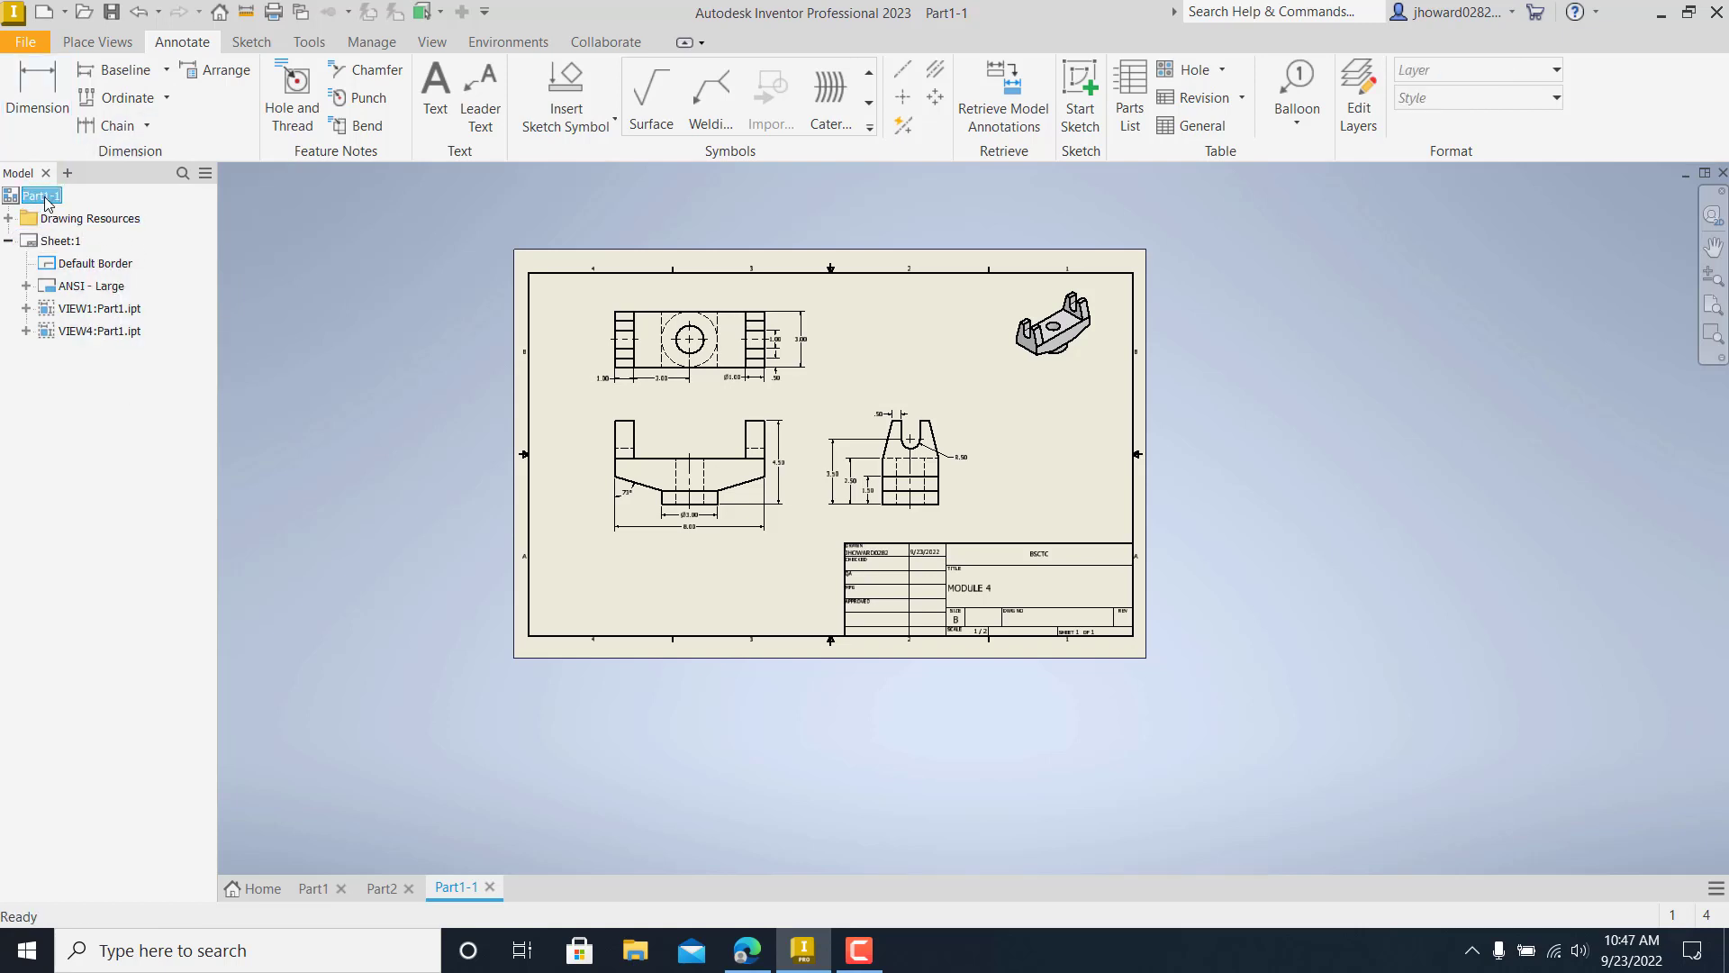
right_click(45, 200)
key(Escape)
click(42, 200)
right_click(42, 200)
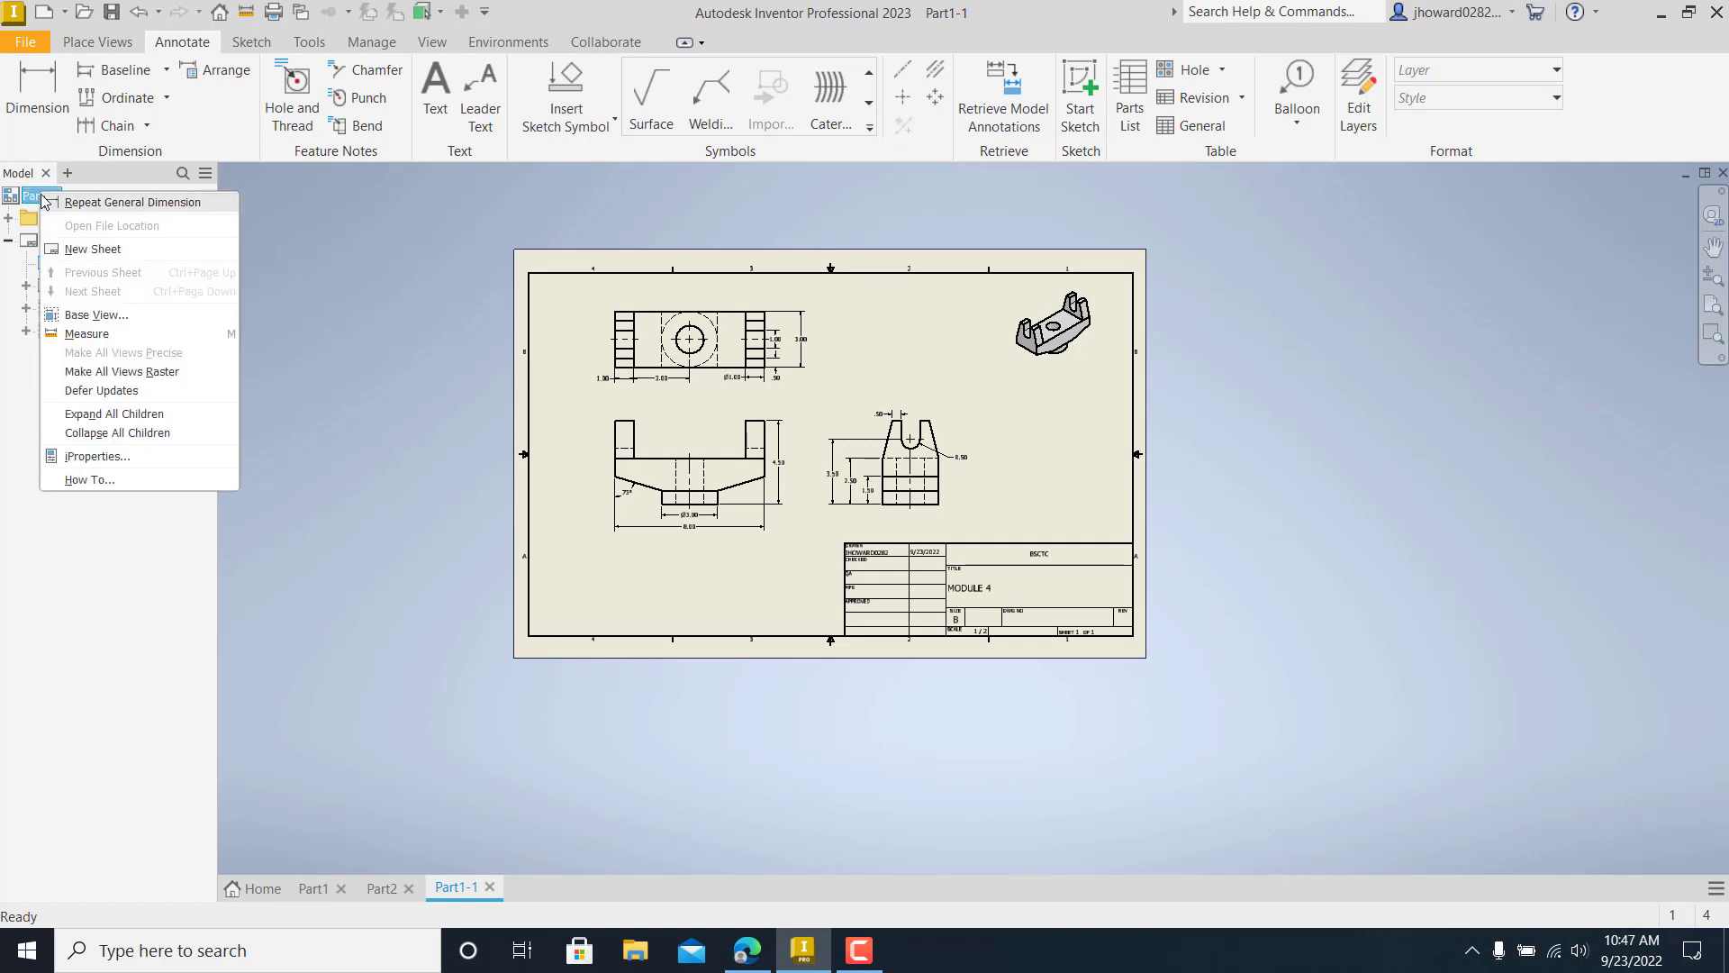
click(106, 256)
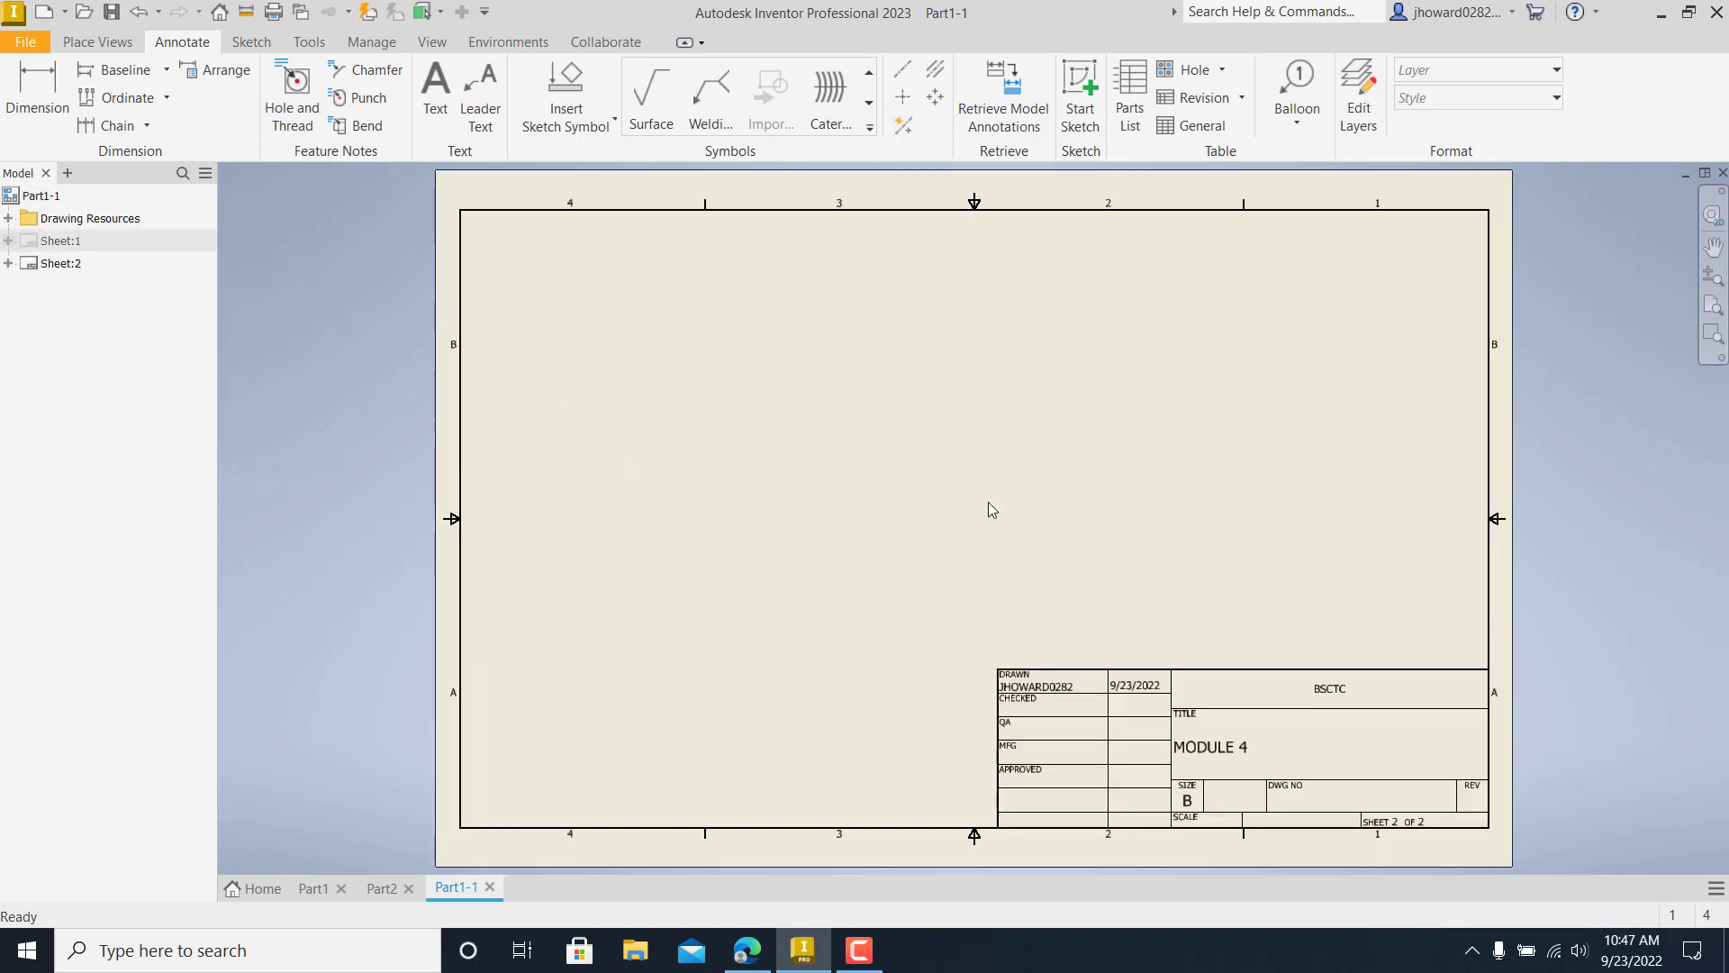
click(75, 244)
click(79, 263)
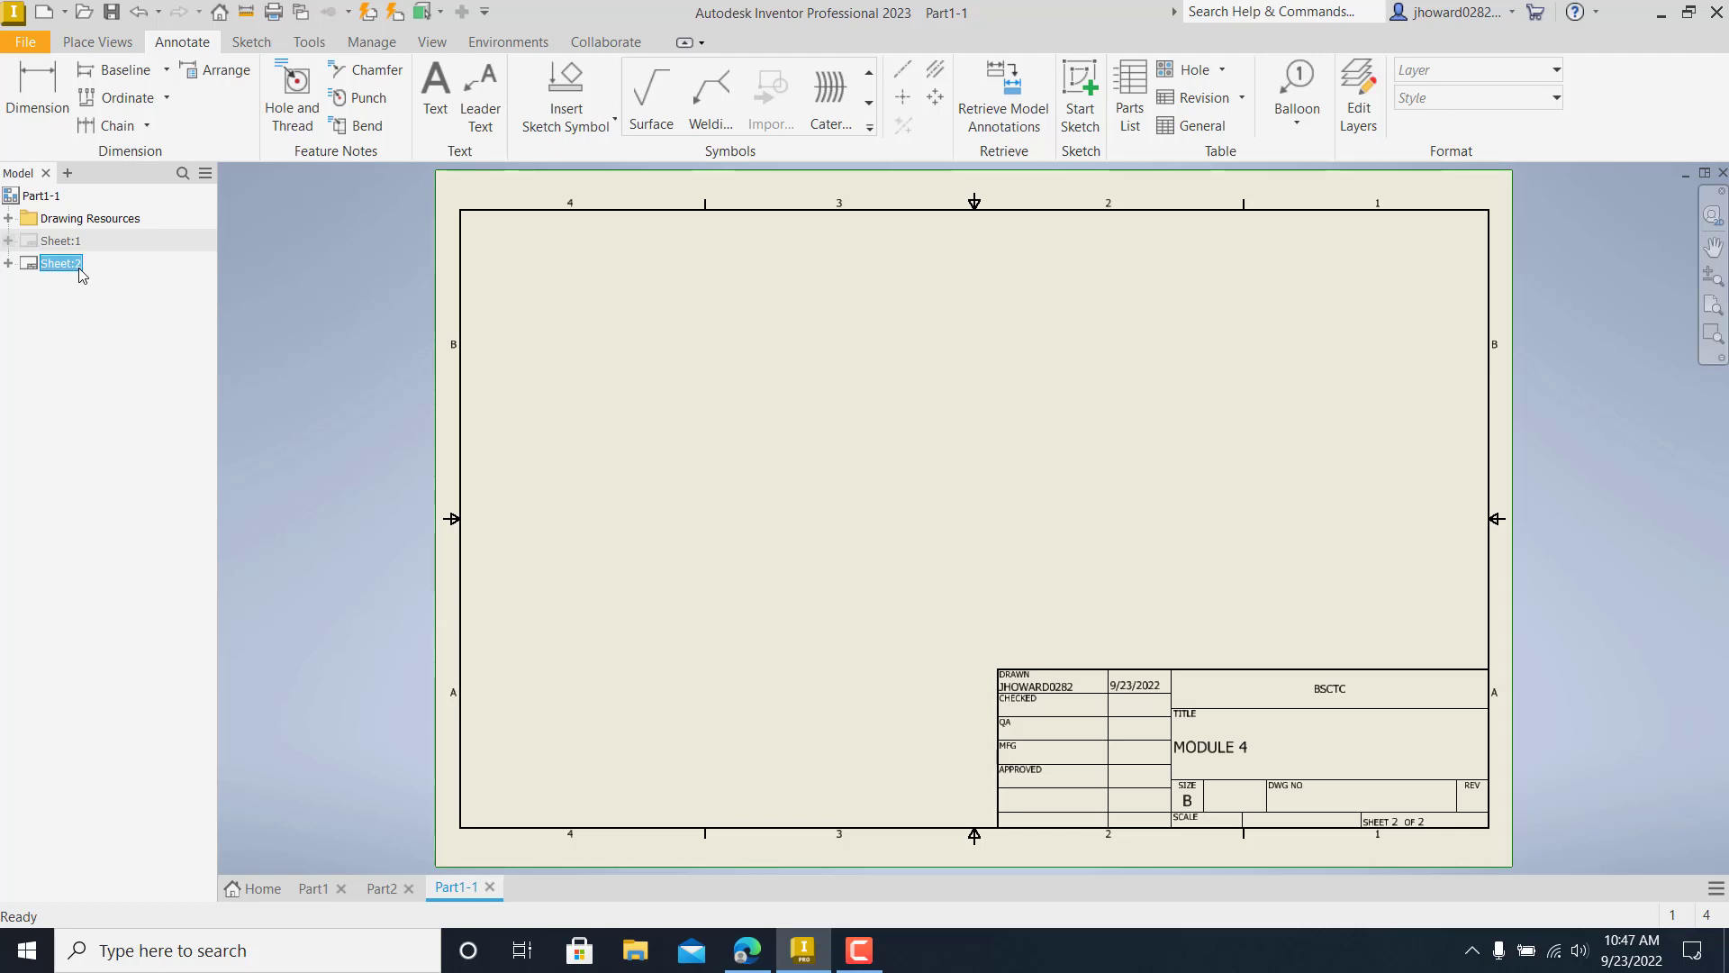
- Start a base view on the new sheet and load Part2 from the CAD 201 Module 4 folder as its model
click(90, 41)
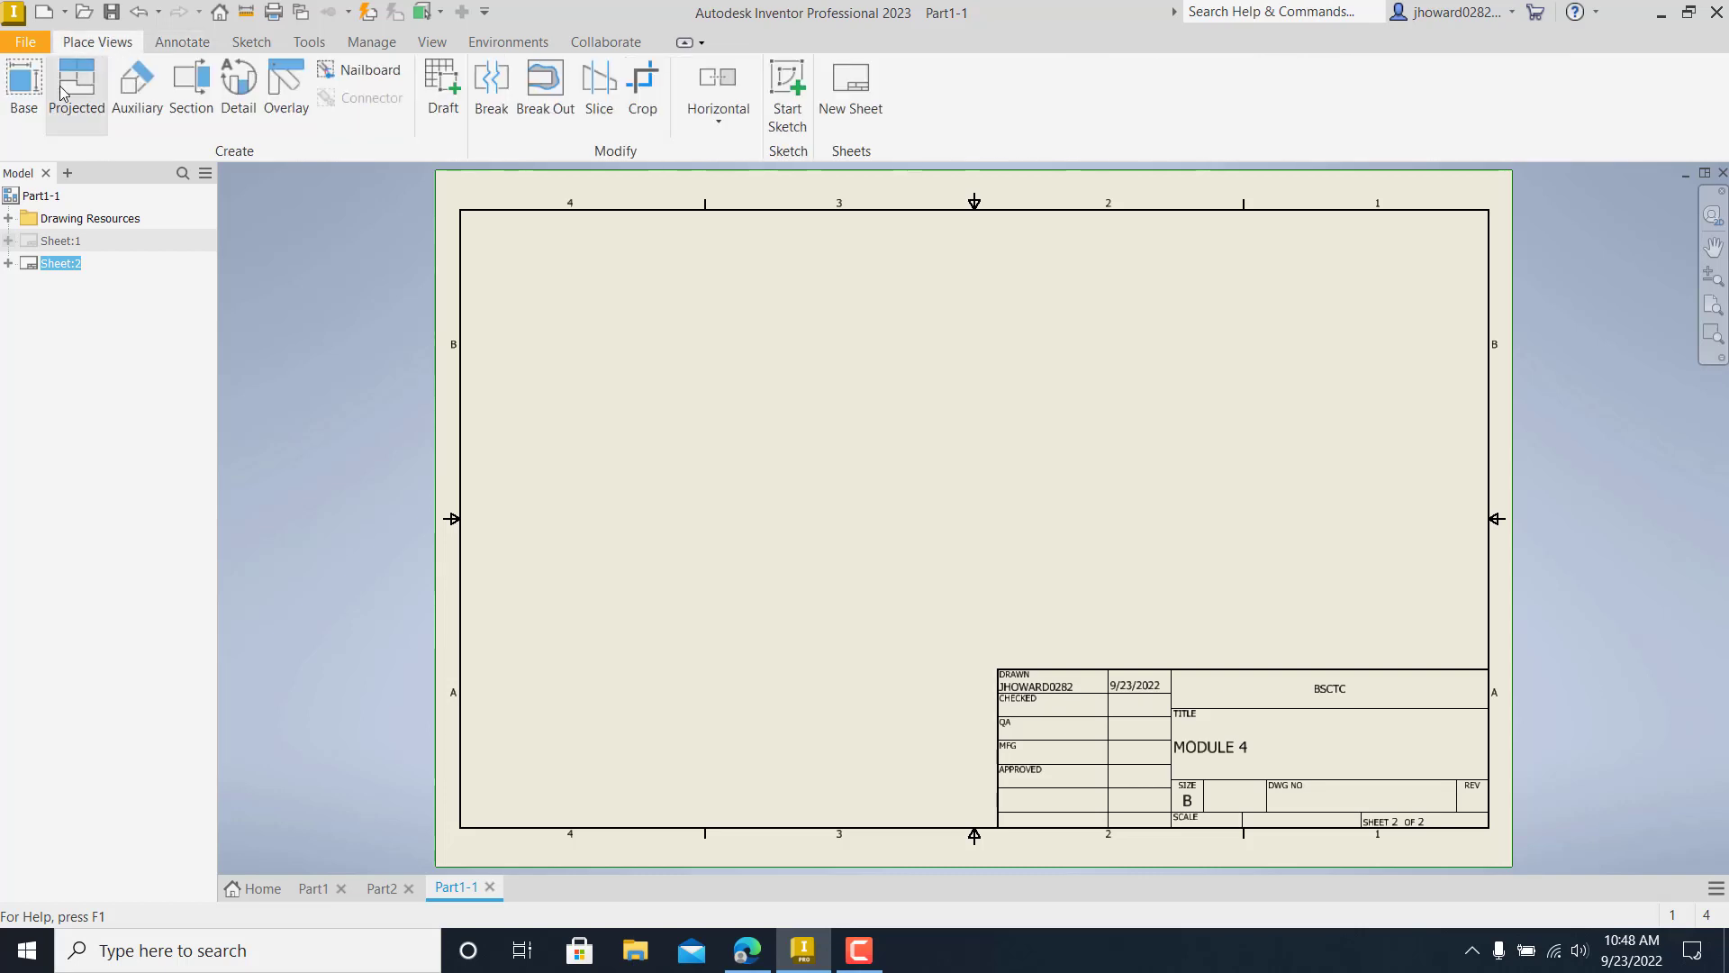
click(24, 86)
click(554, 440)
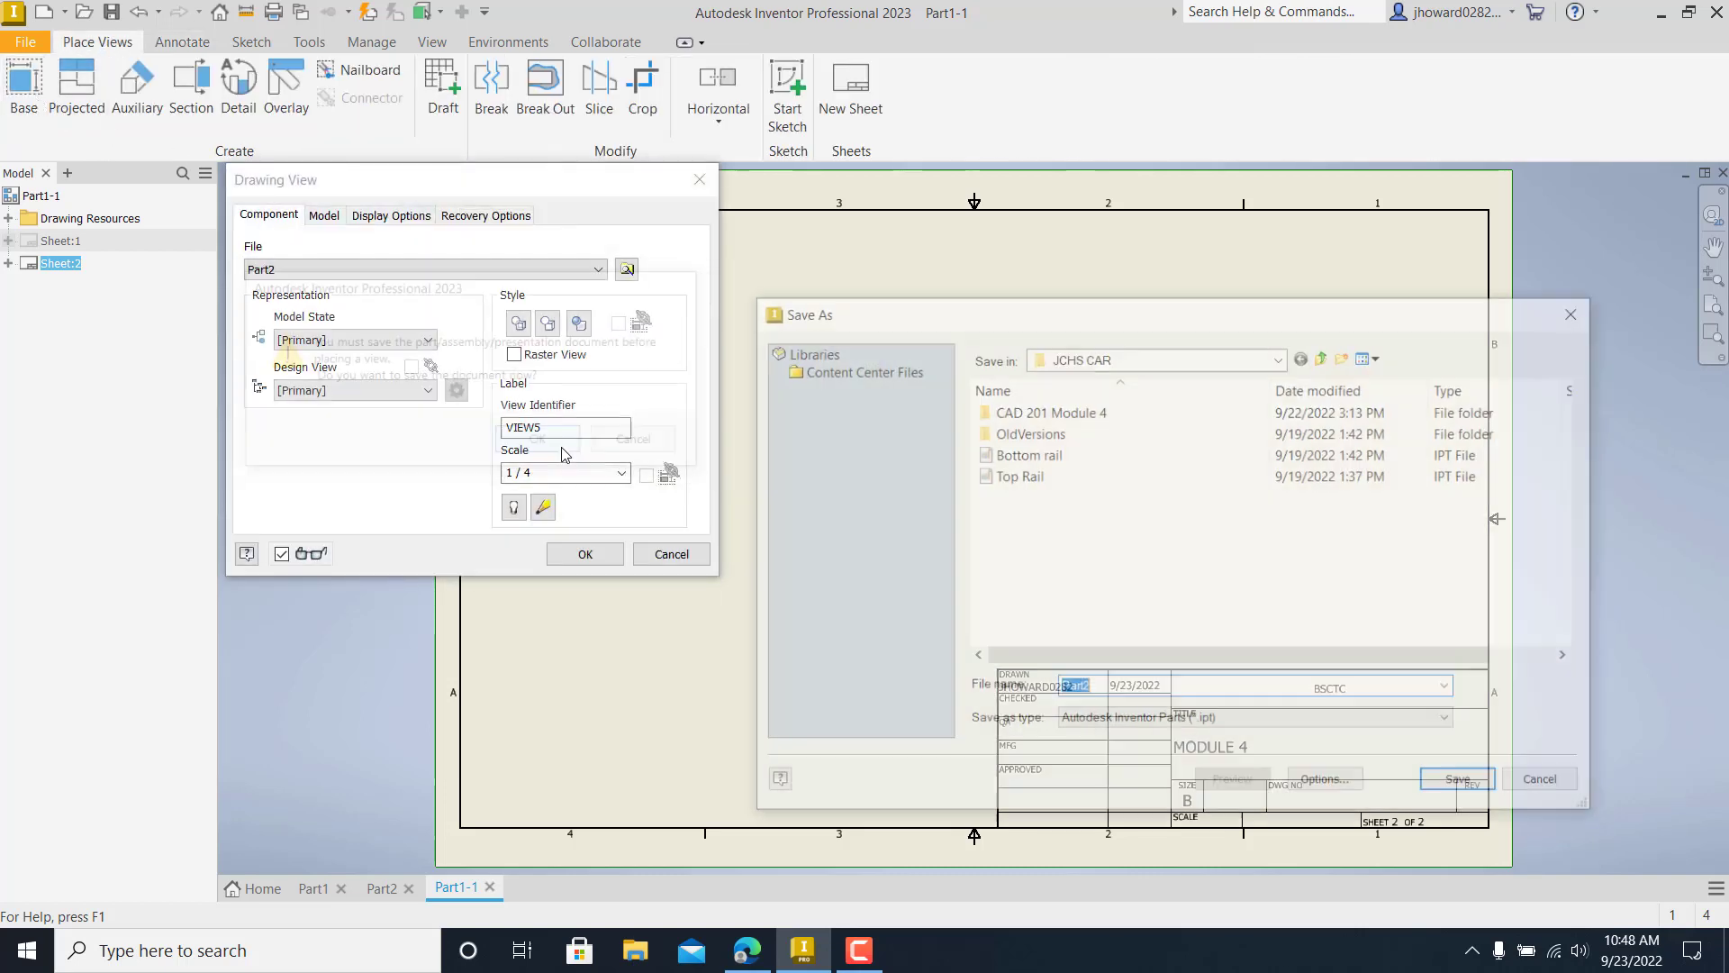
click(1571, 314)
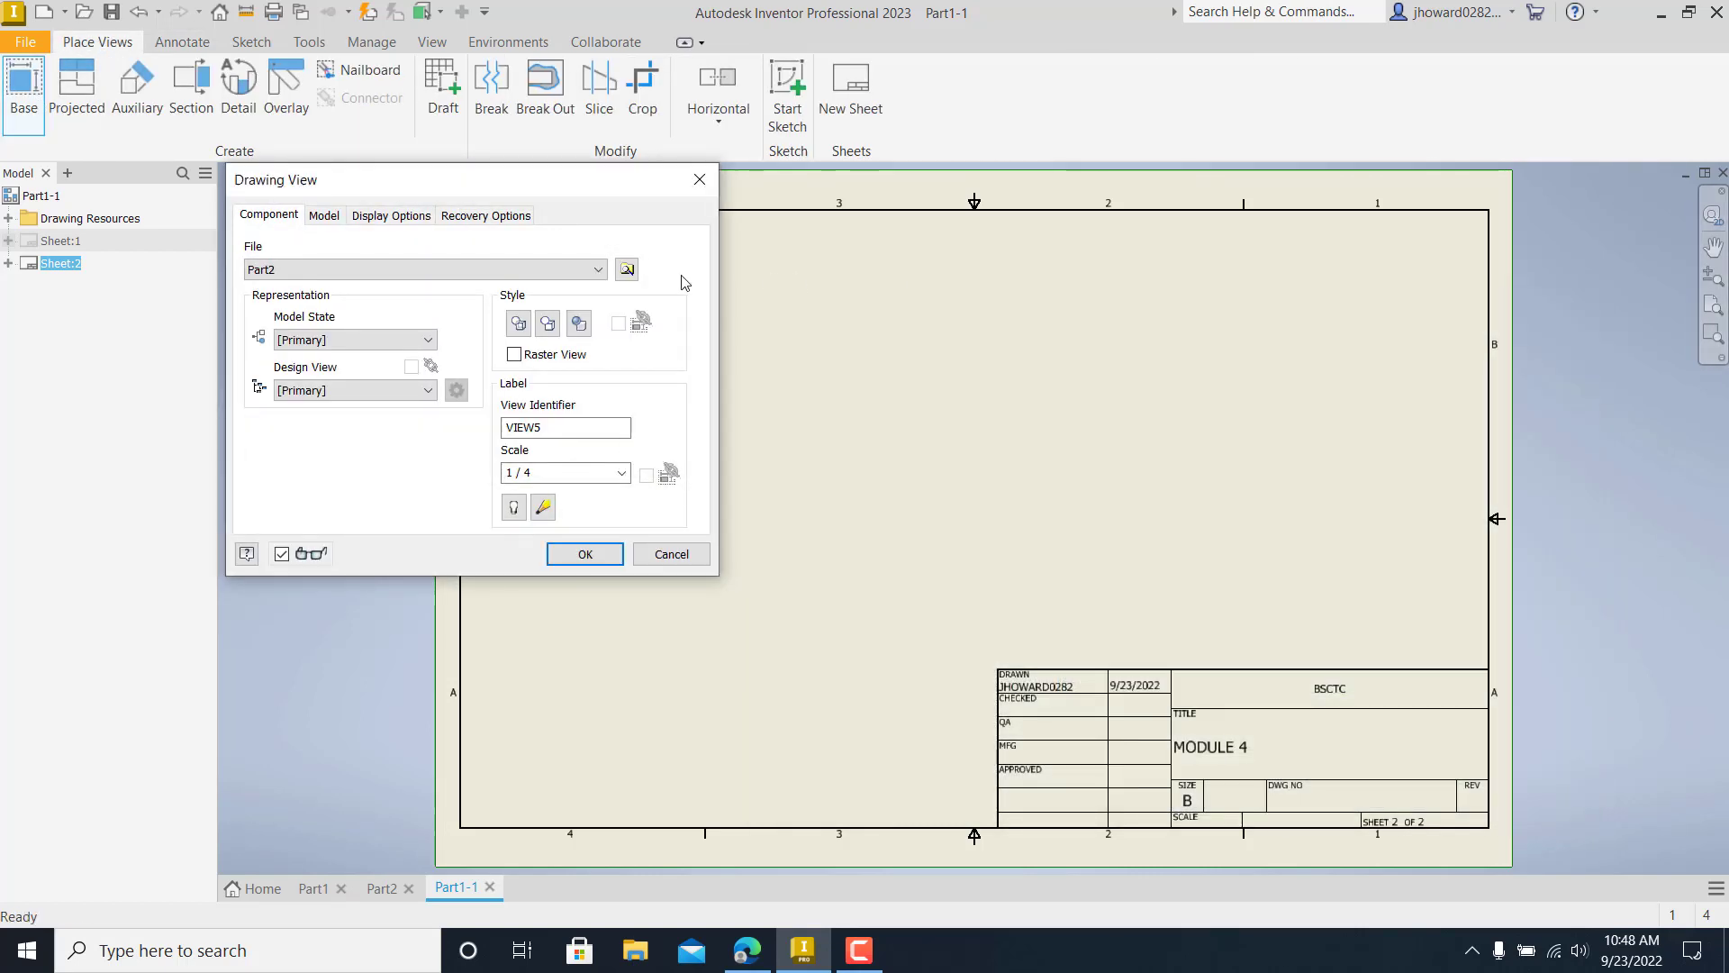
click(627, 269)
click(1007, 433)
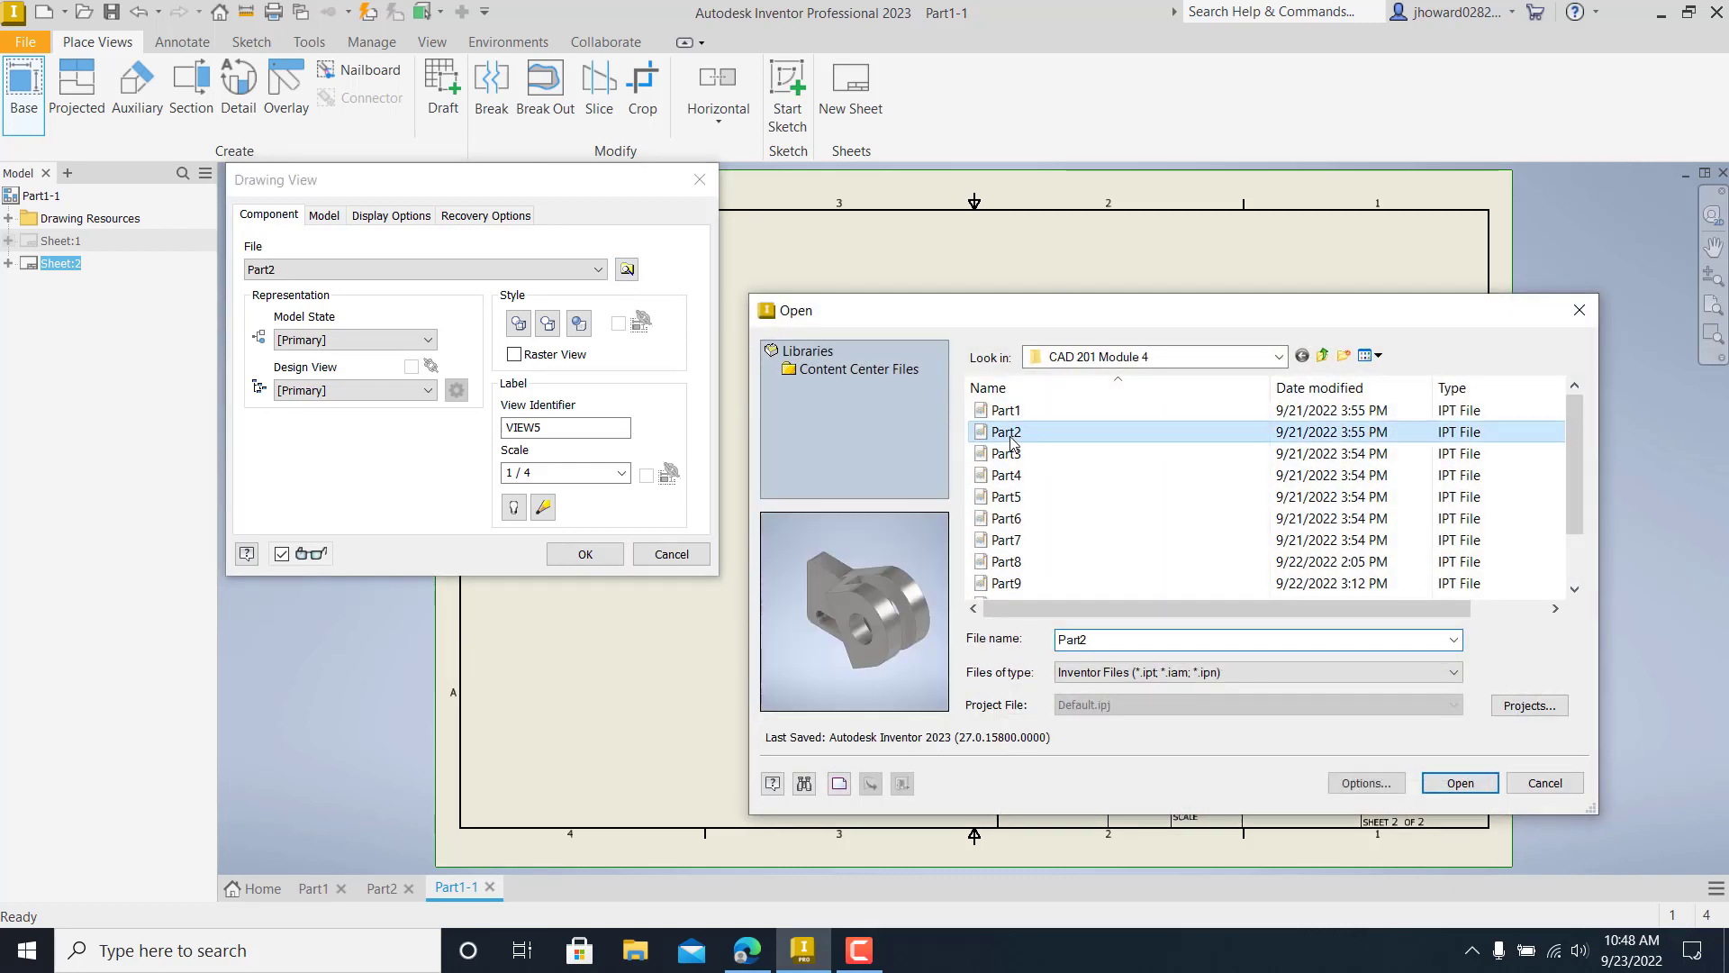
double_click(1010, 440)
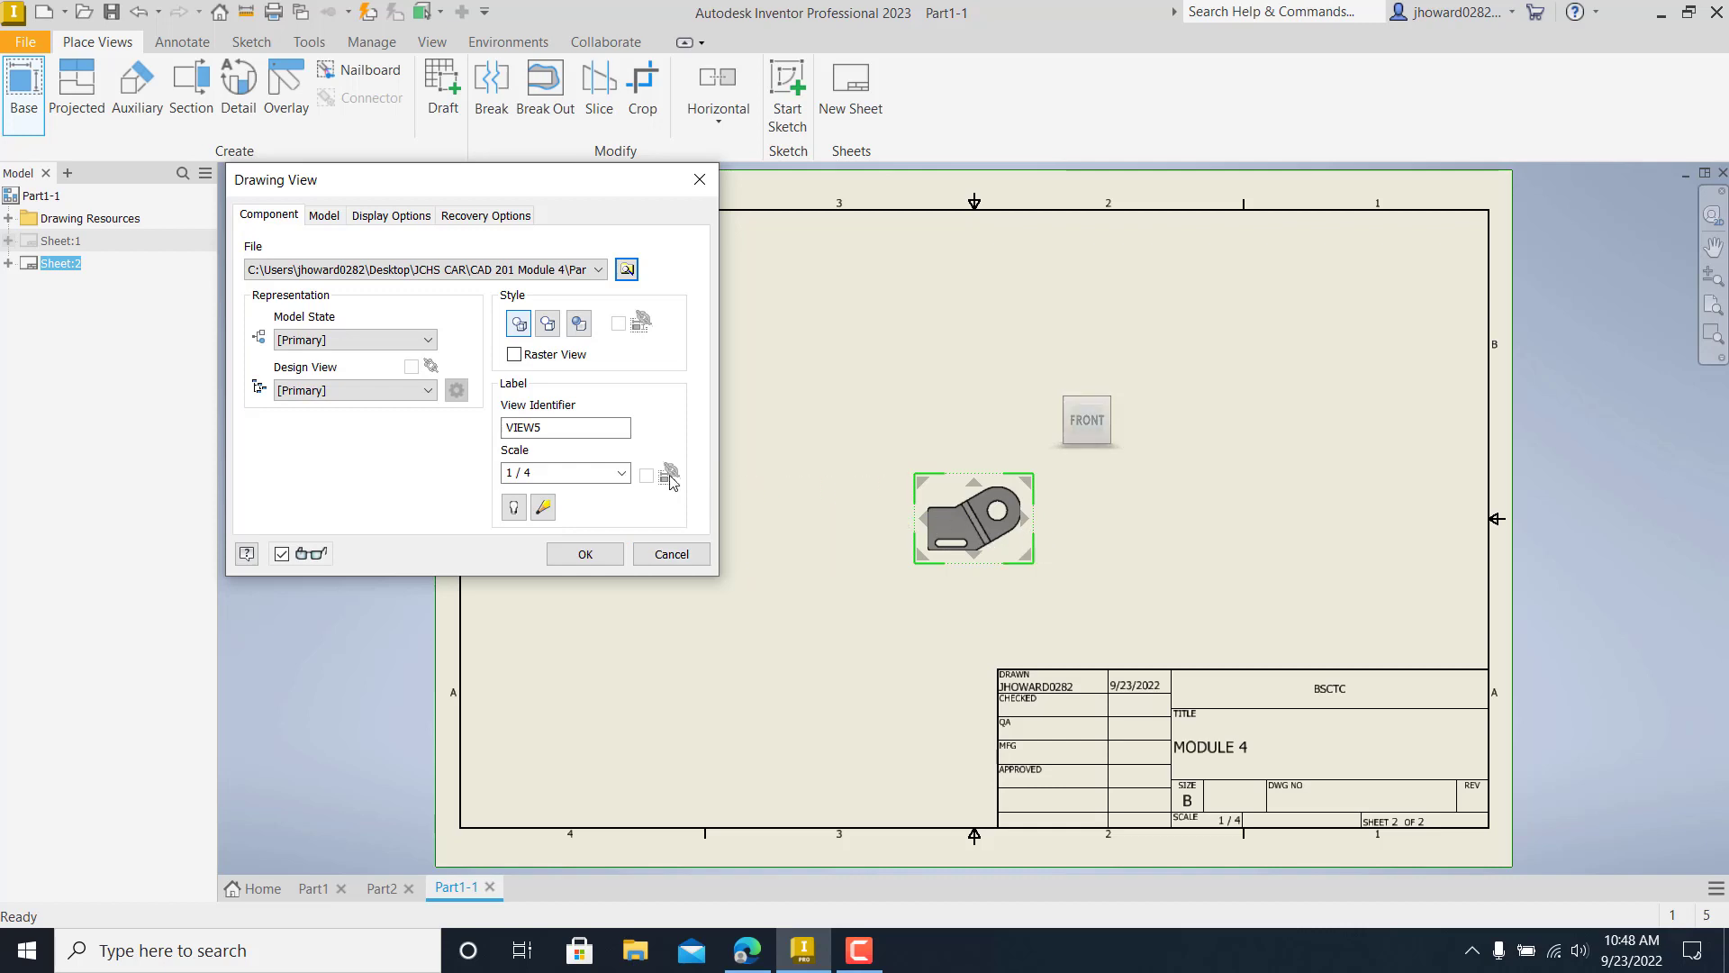
- Set the Part2 base view's scale to 1 / 2, orient it to the bottom face and place it left of the sheet's center
click(621, 473)
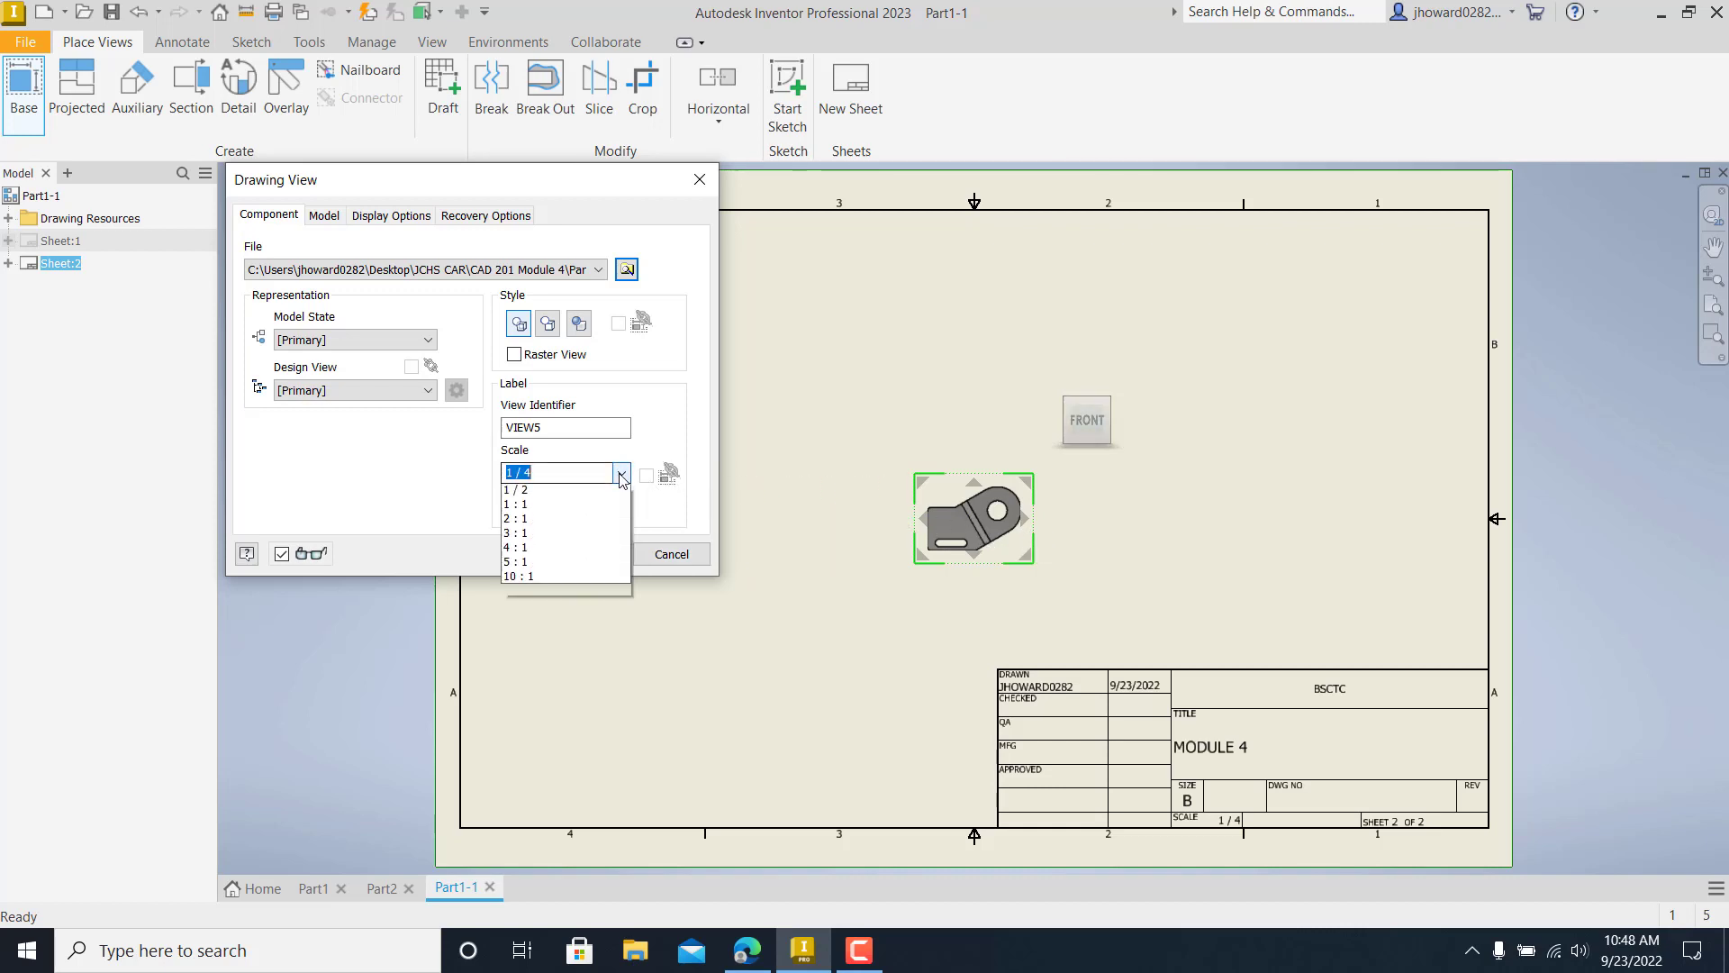
click(545, 512)
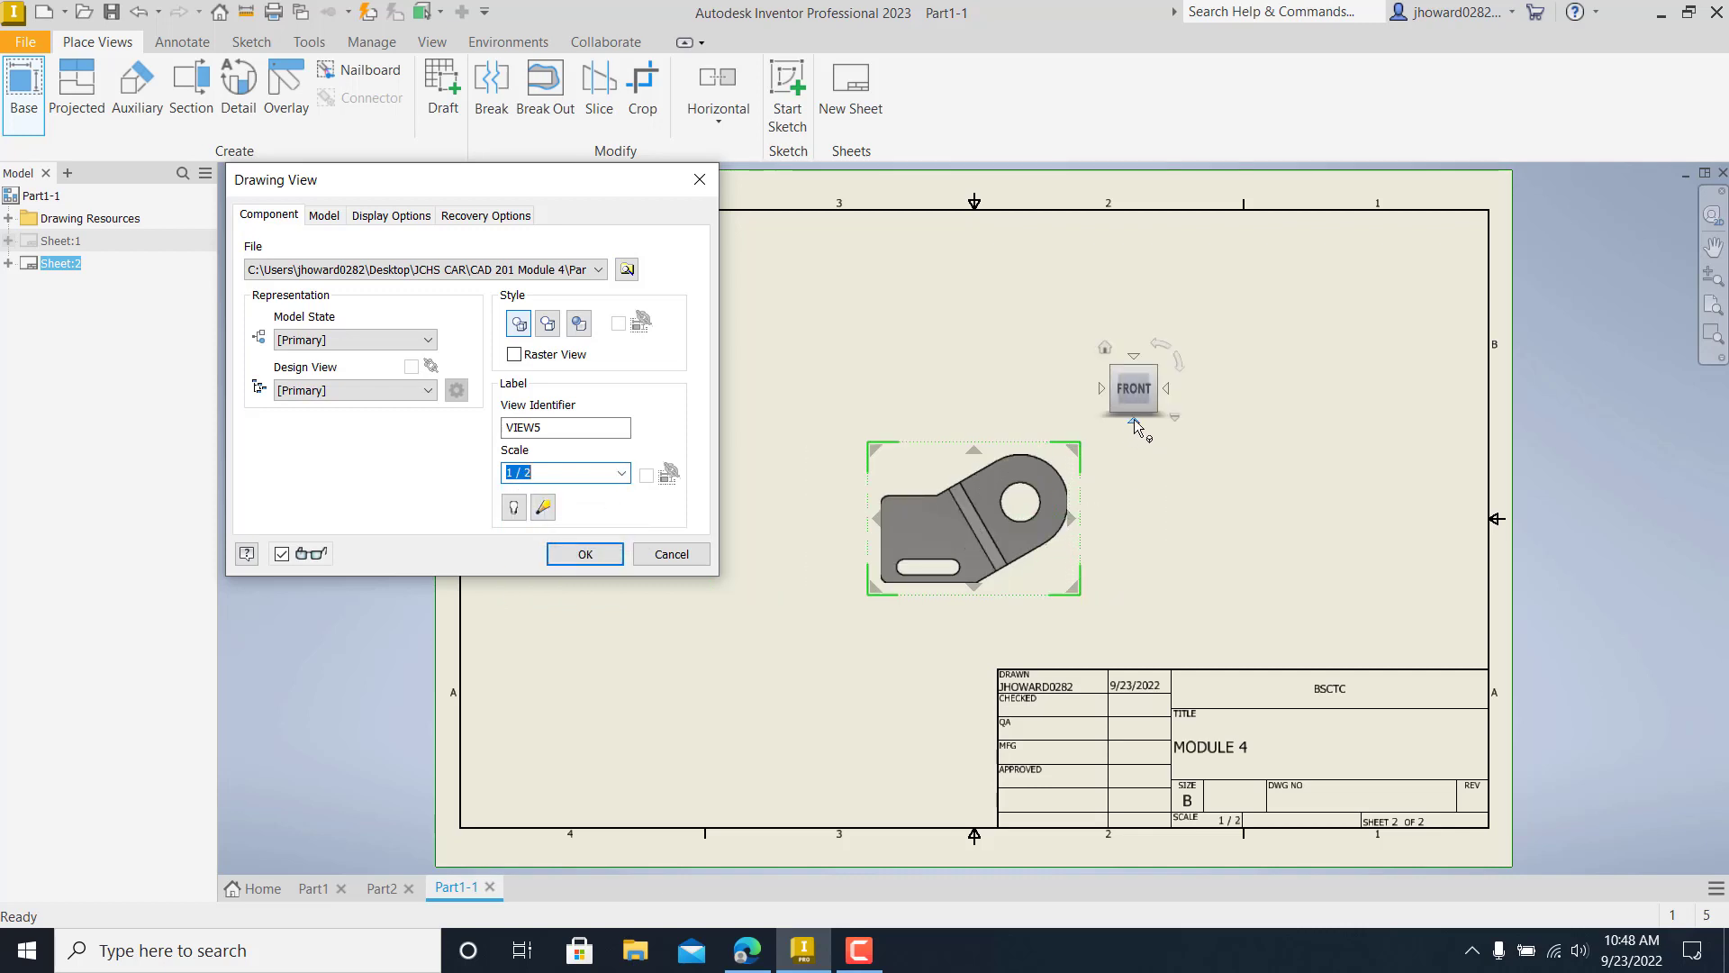
click(1133, 418)
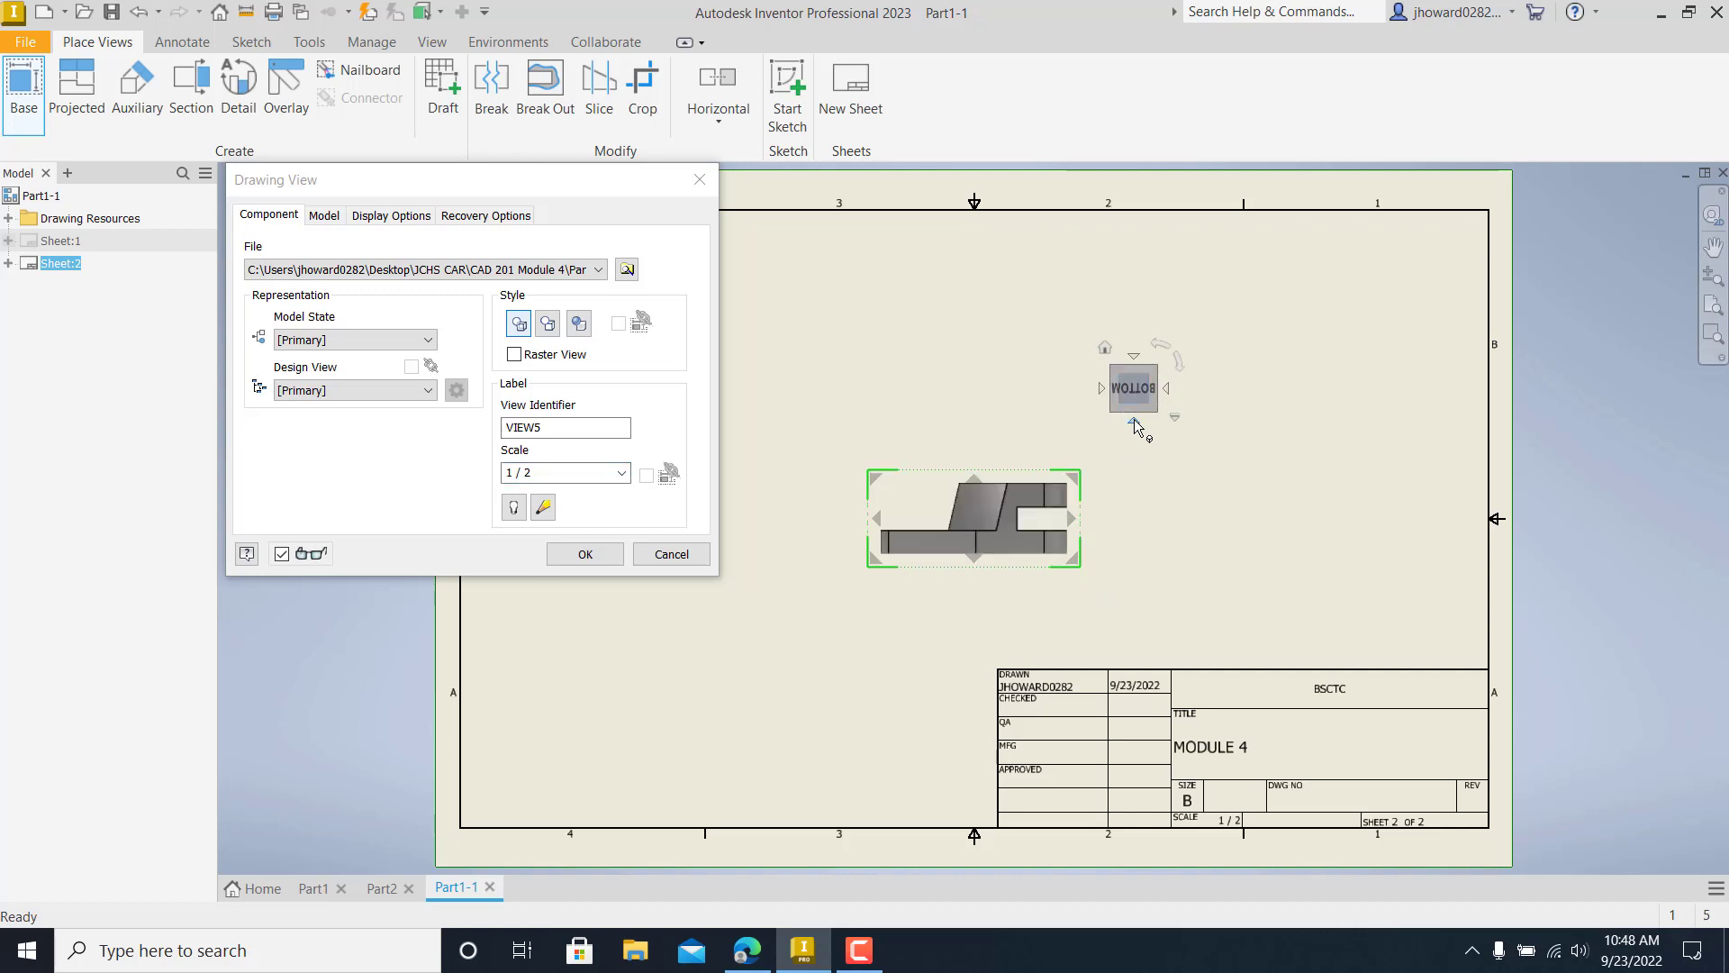
click(1134, 357)
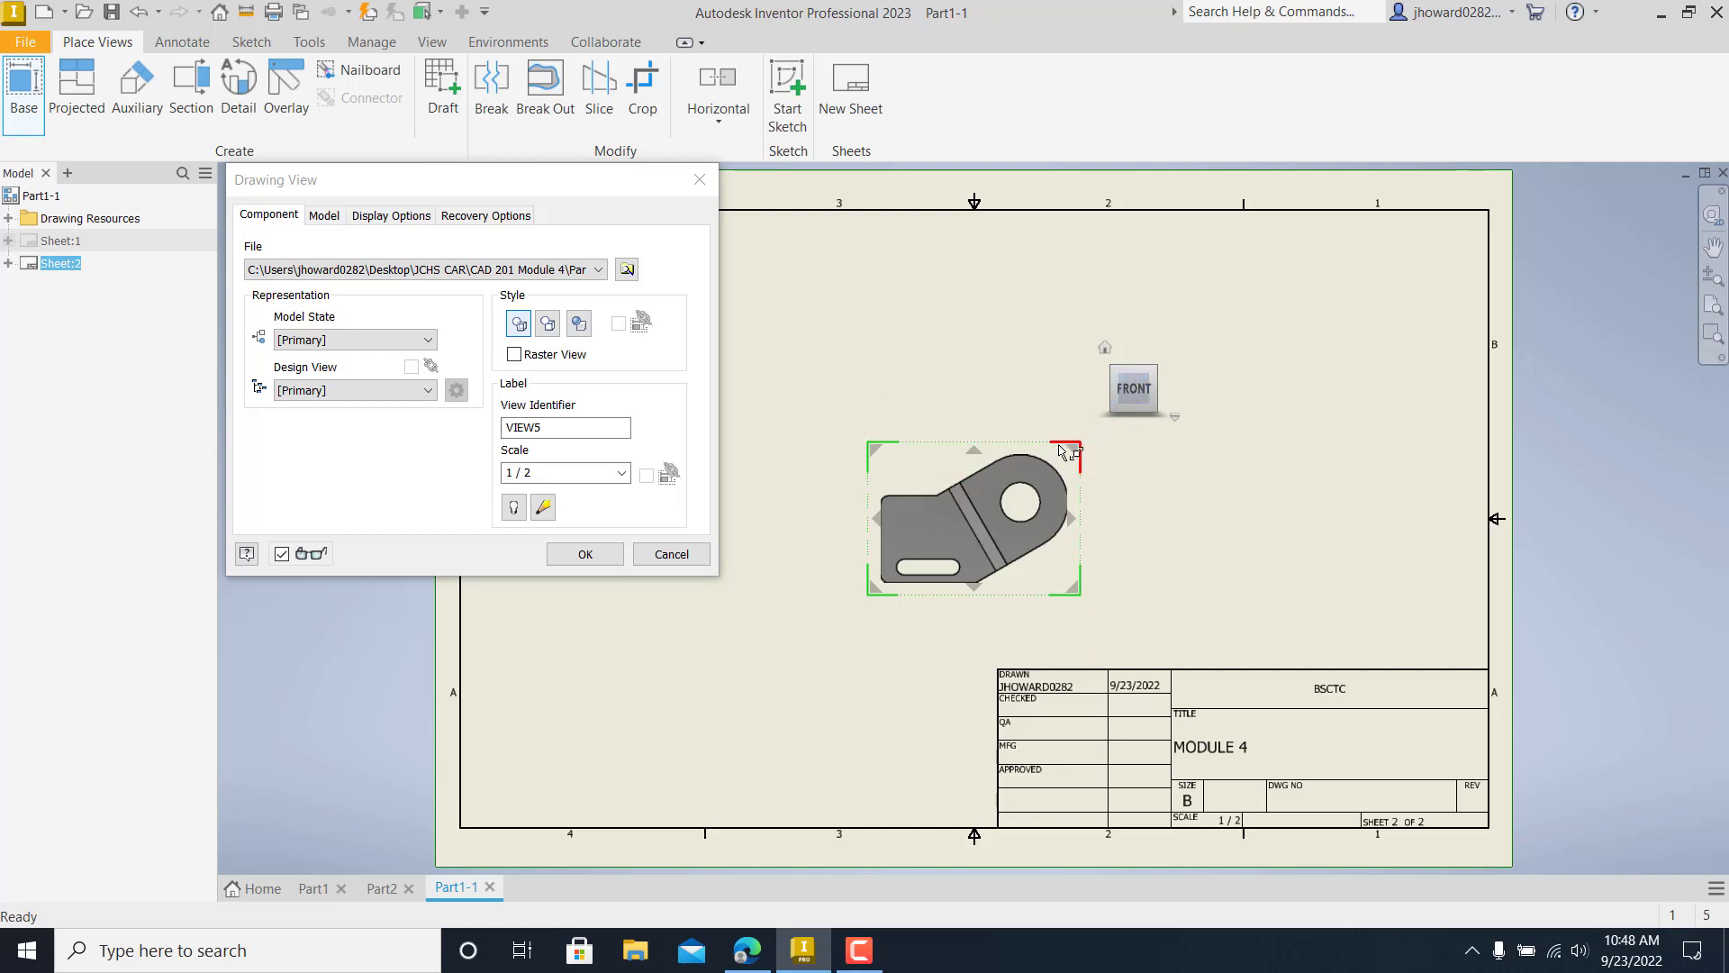
drag(462, 180, 246, 99)
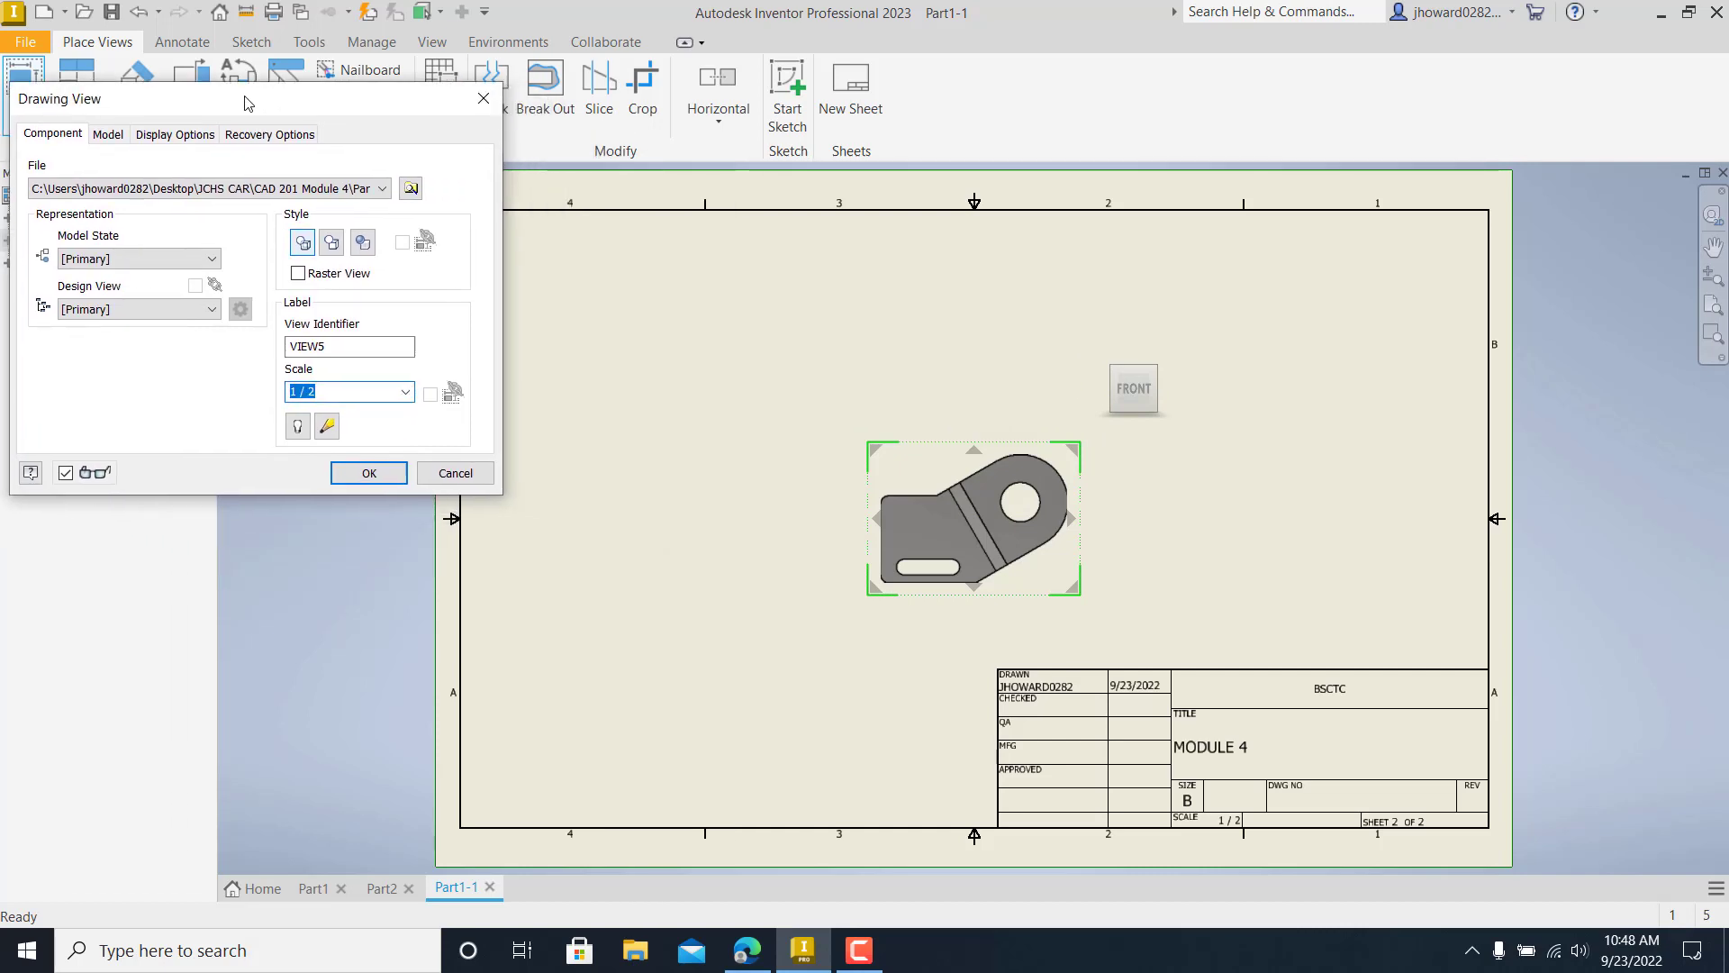
drag(1023, 451, 804, 480)
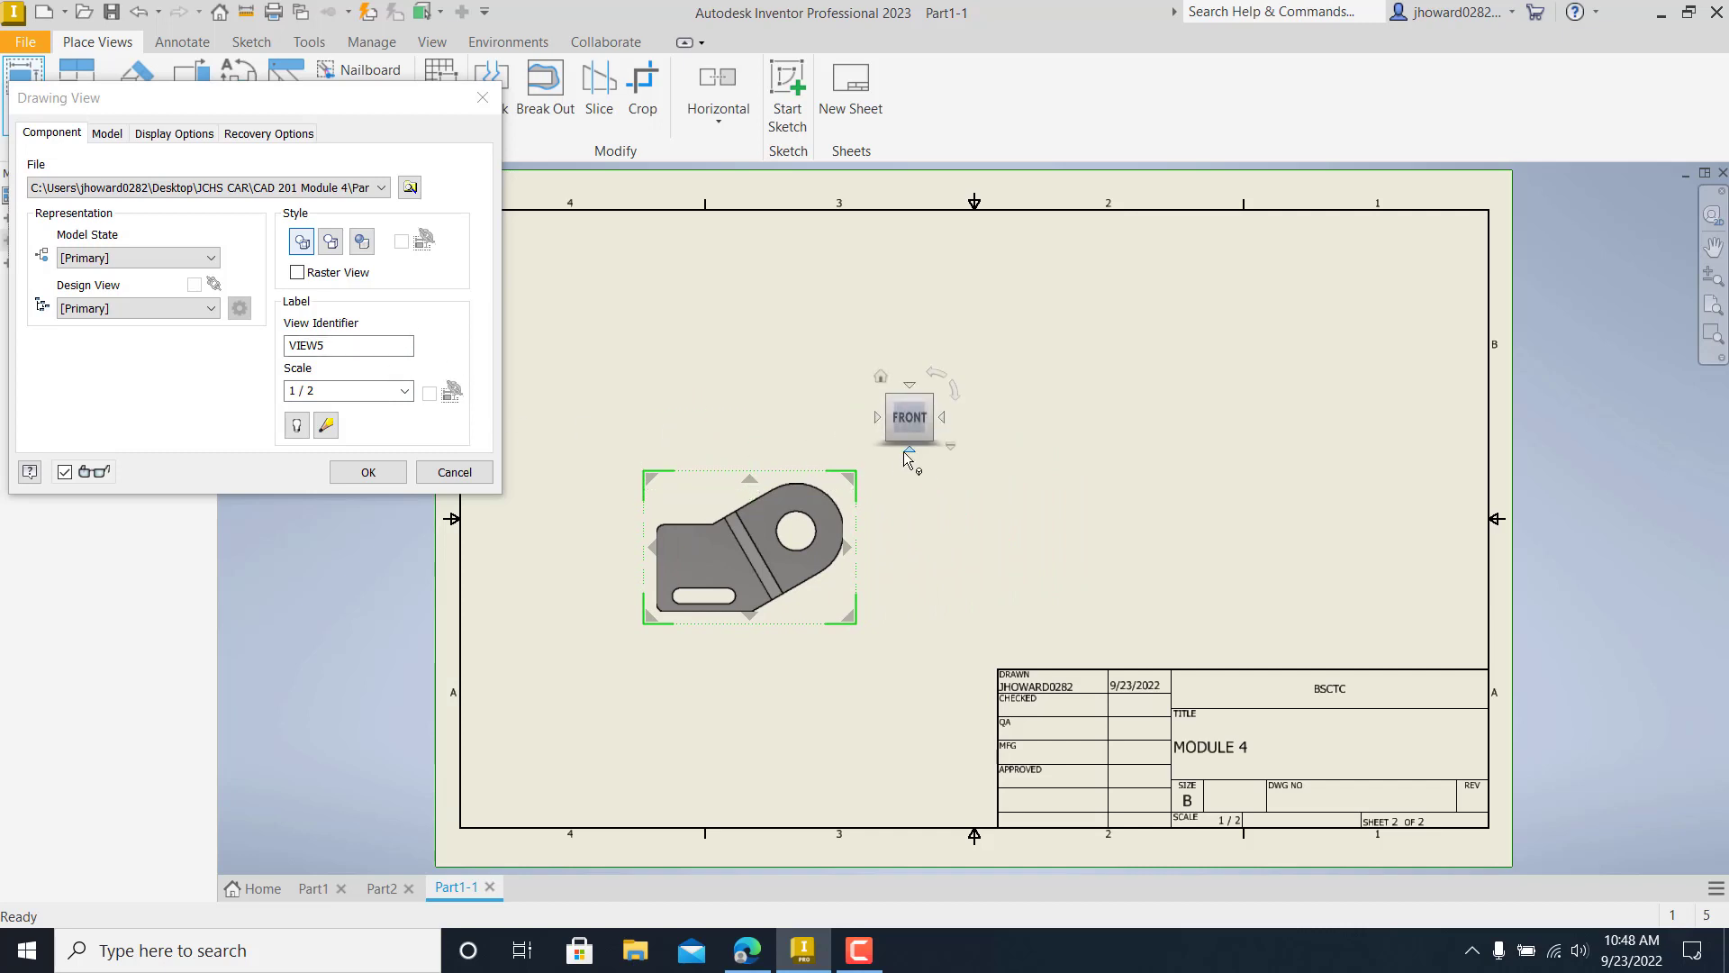
click(910, 451)
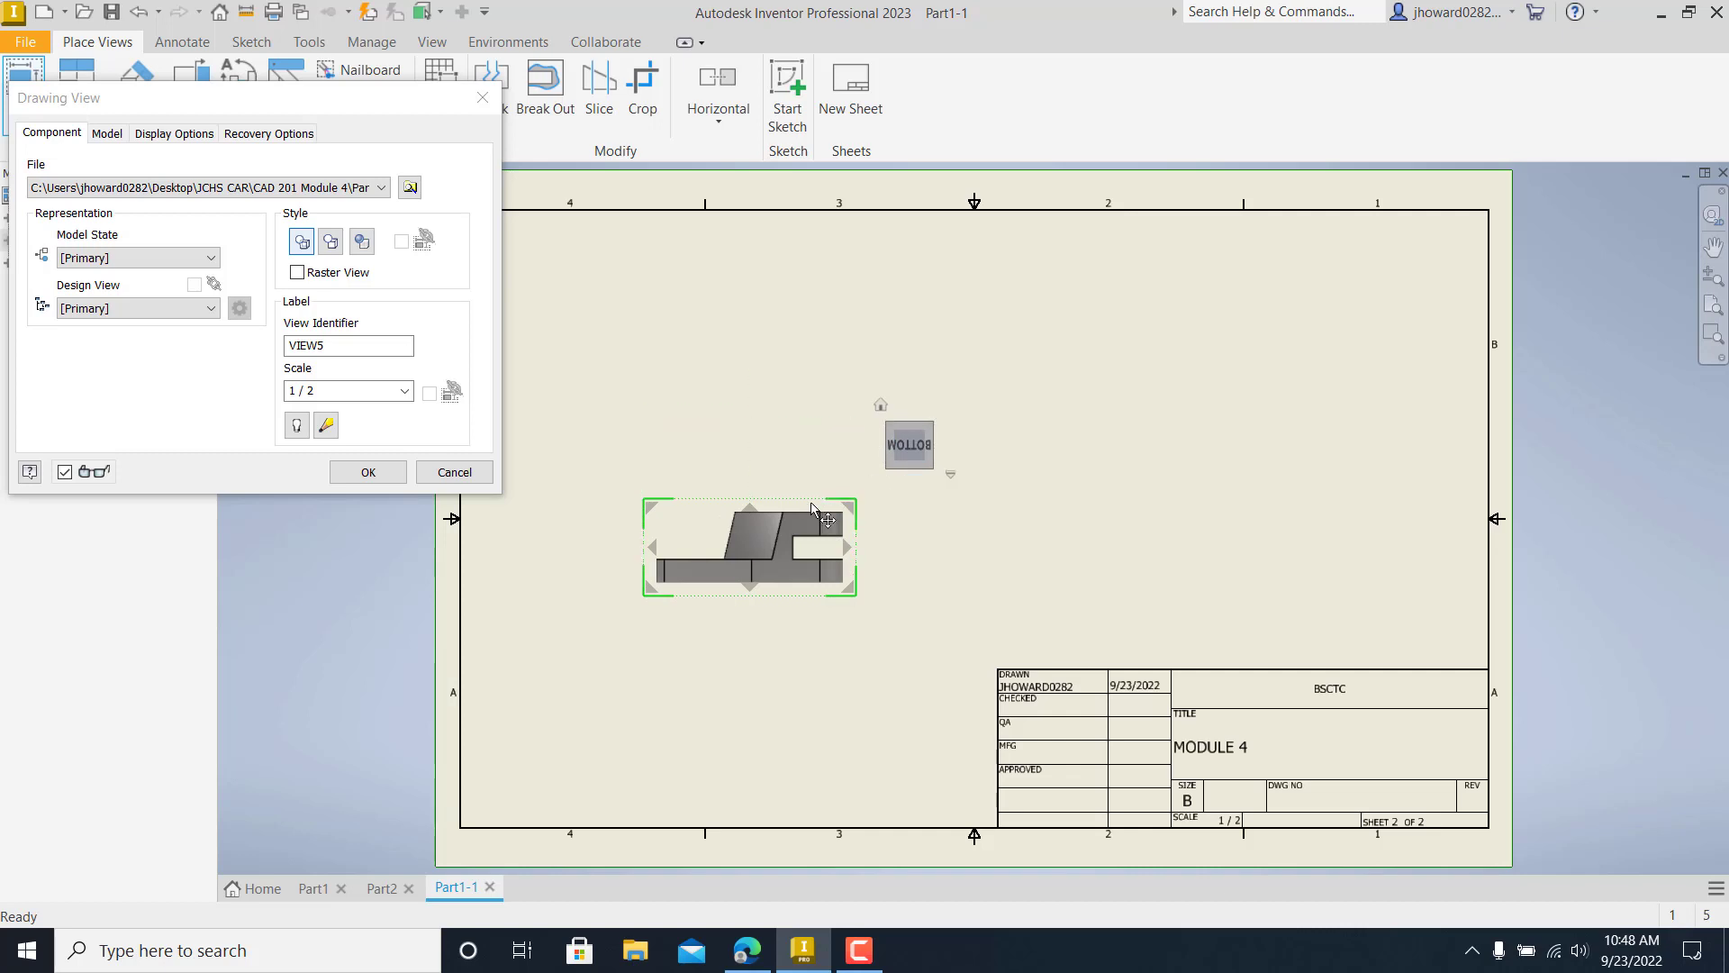
click(379, 472)
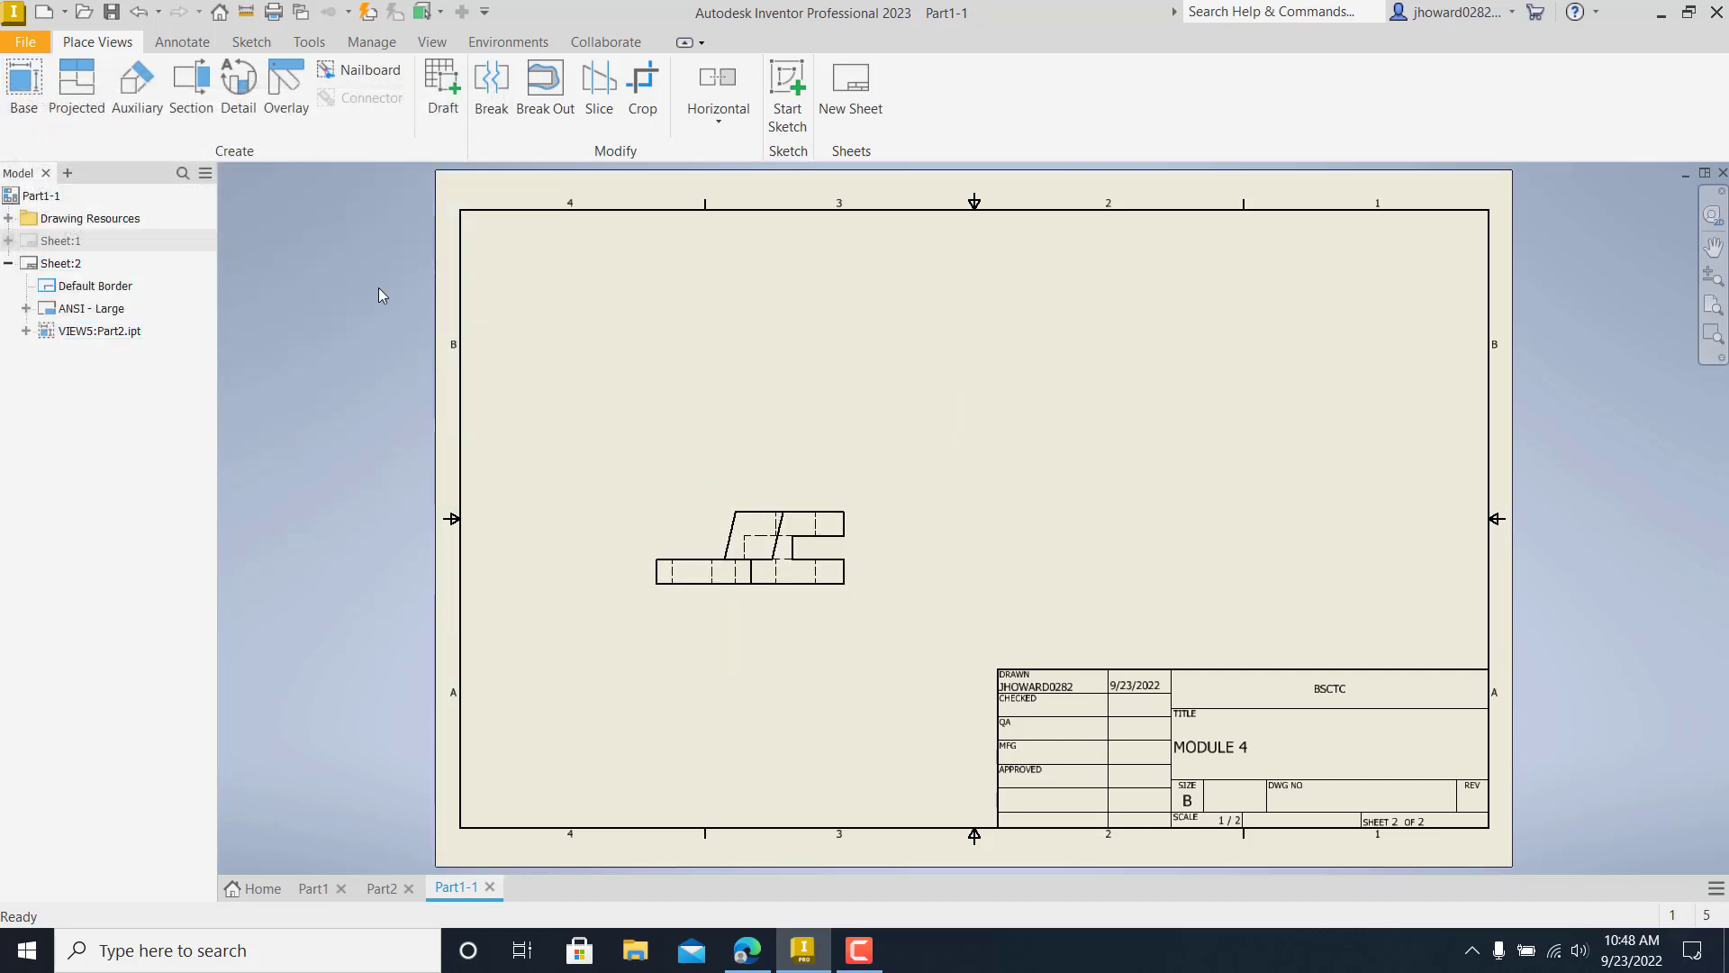
- Project a view of Part2 above the base view and shift the base view slightly to the right
click(68, 88)
click(759, 495)
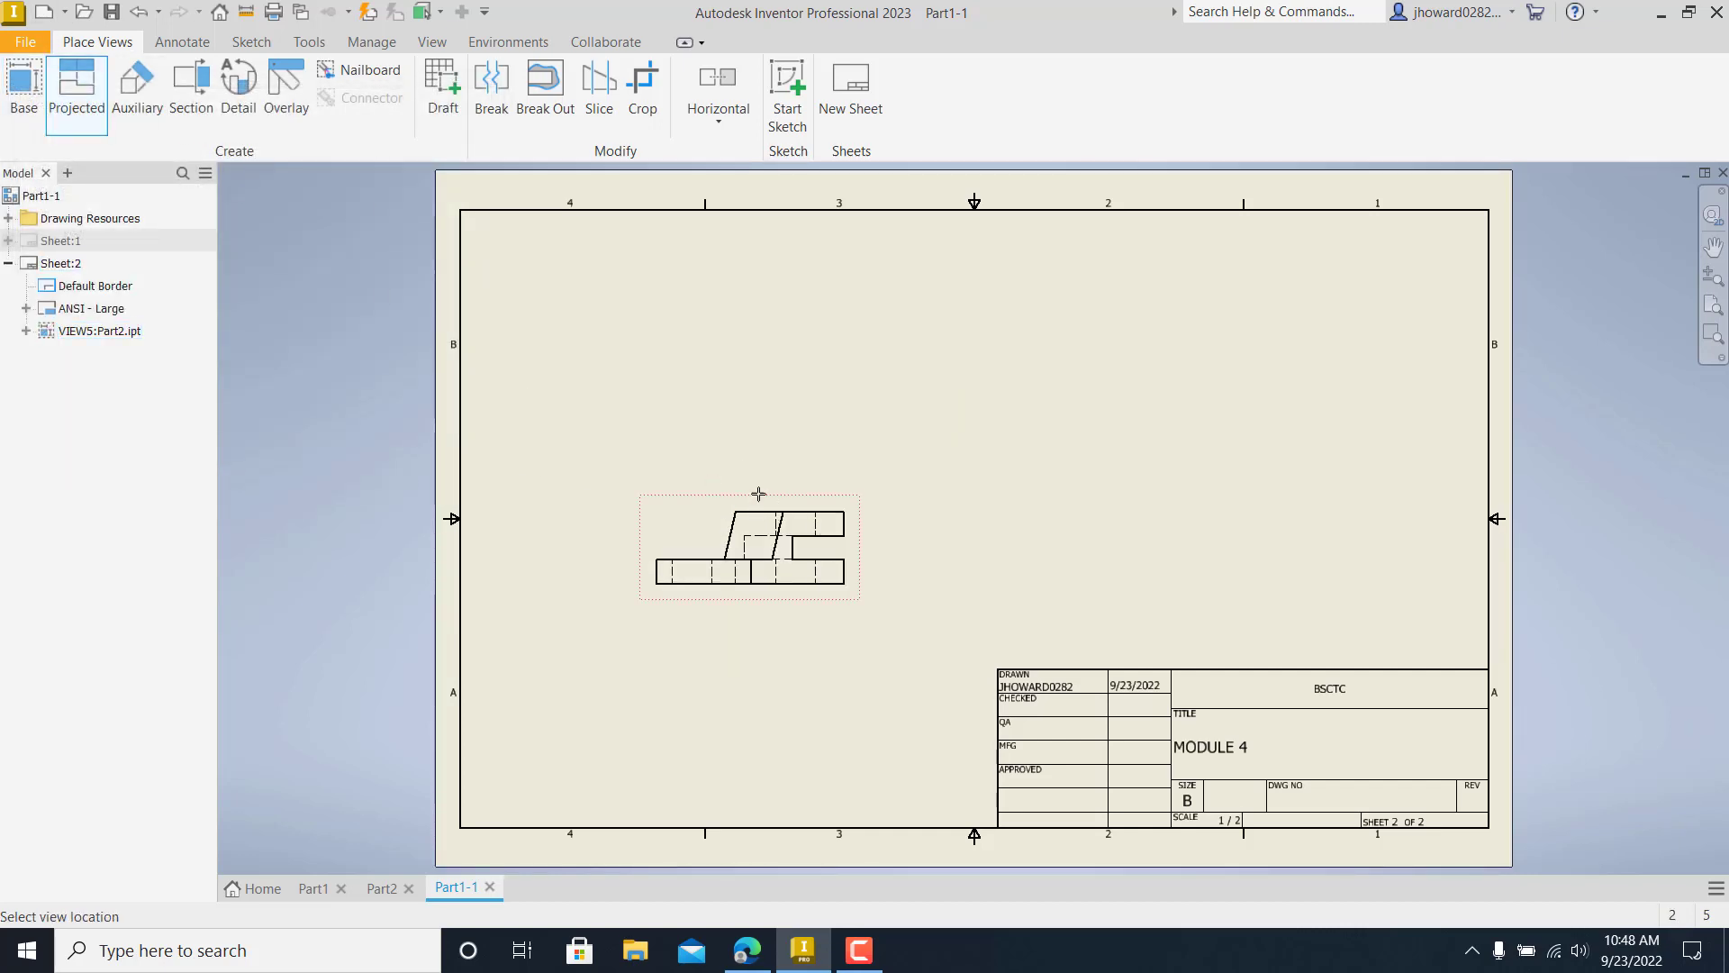
click(768, 357)
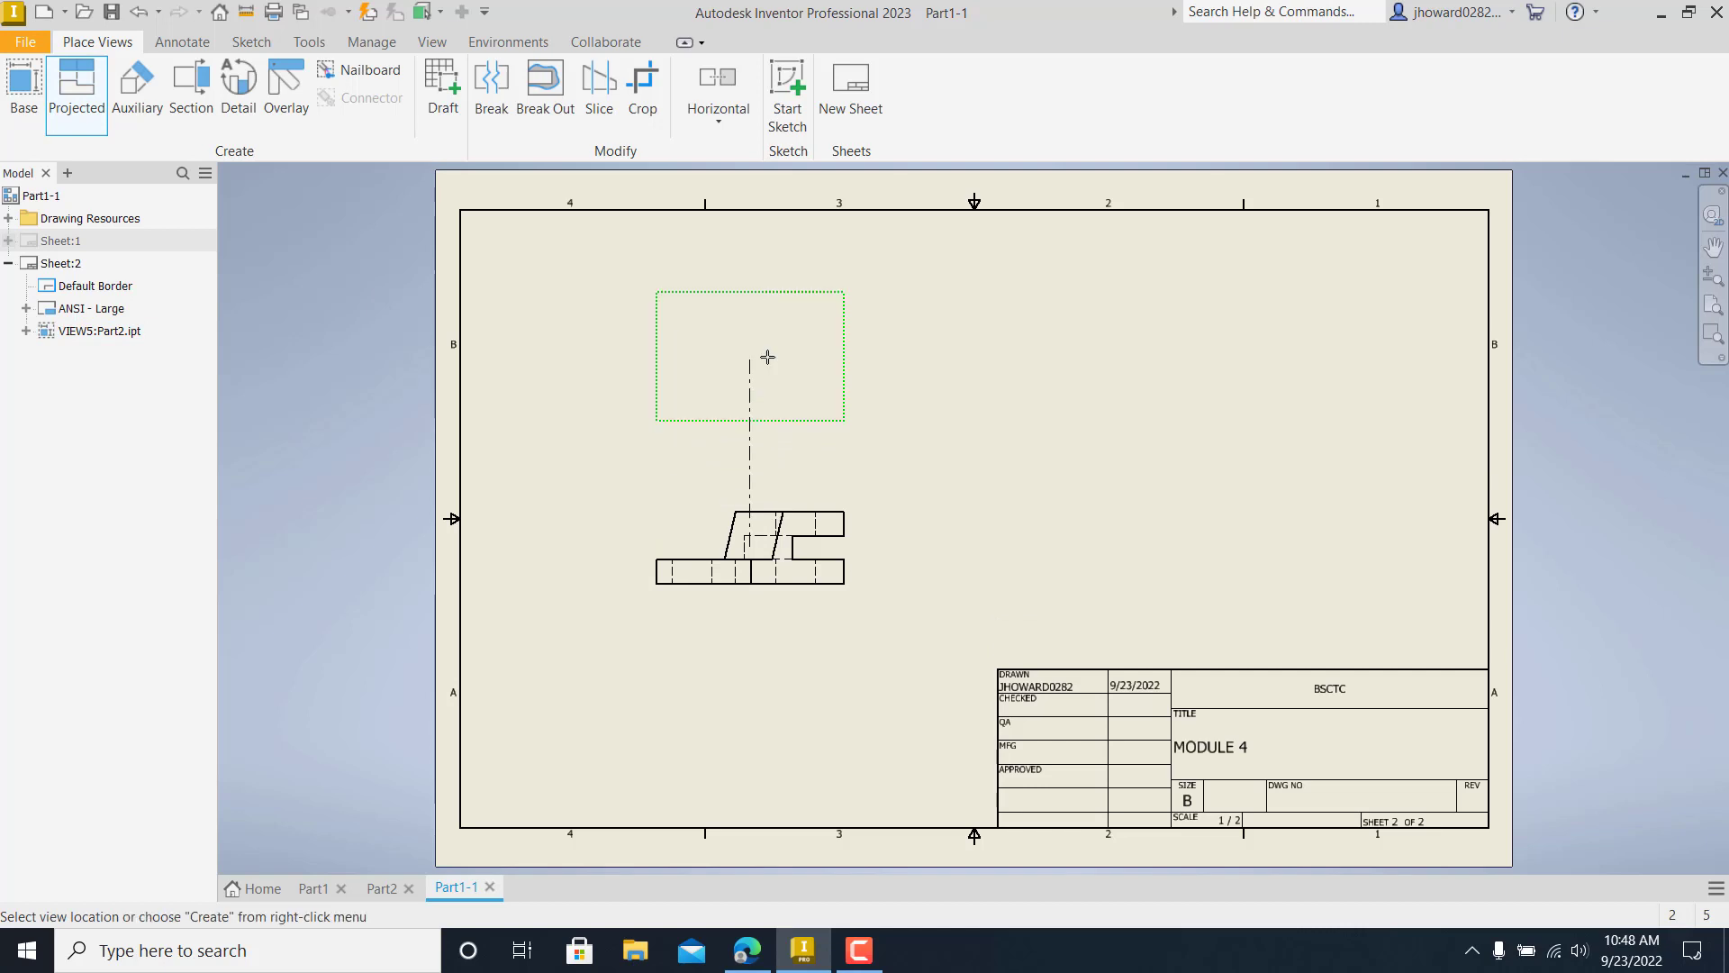
right_click(767, 358)
click(841, 358)
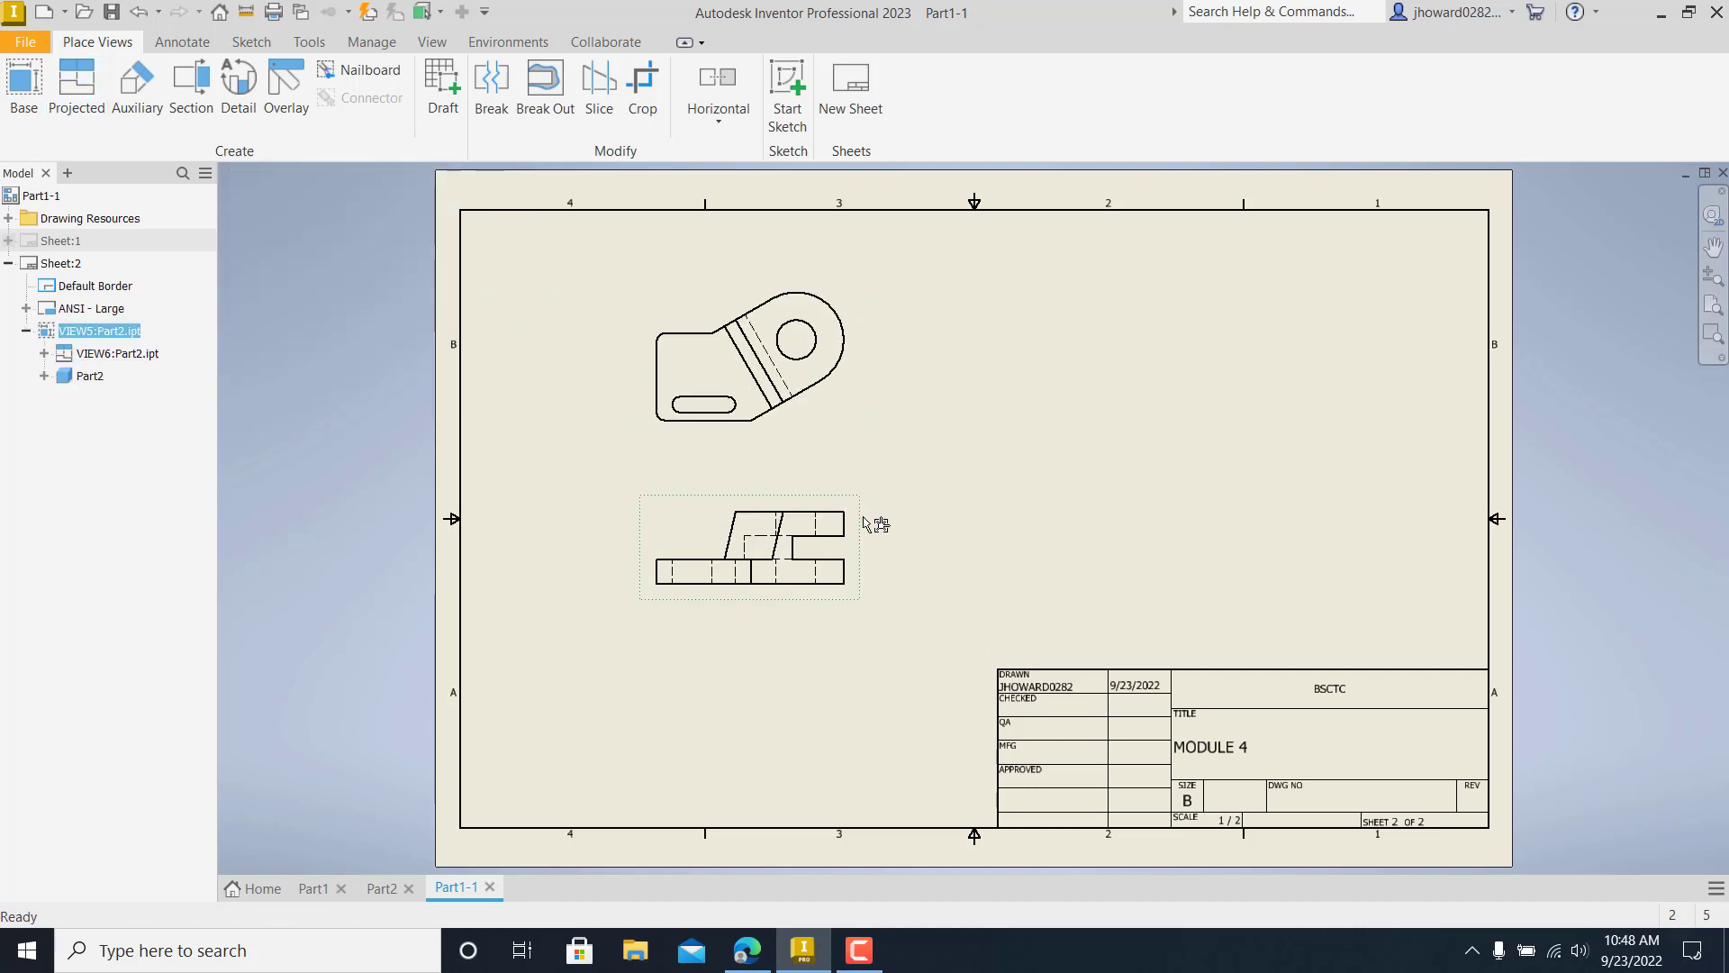
drag(864, 522, 892, 522)
- Project a side view to the right of the Part2 base view and shift the base view slightly down
click(77, 90)
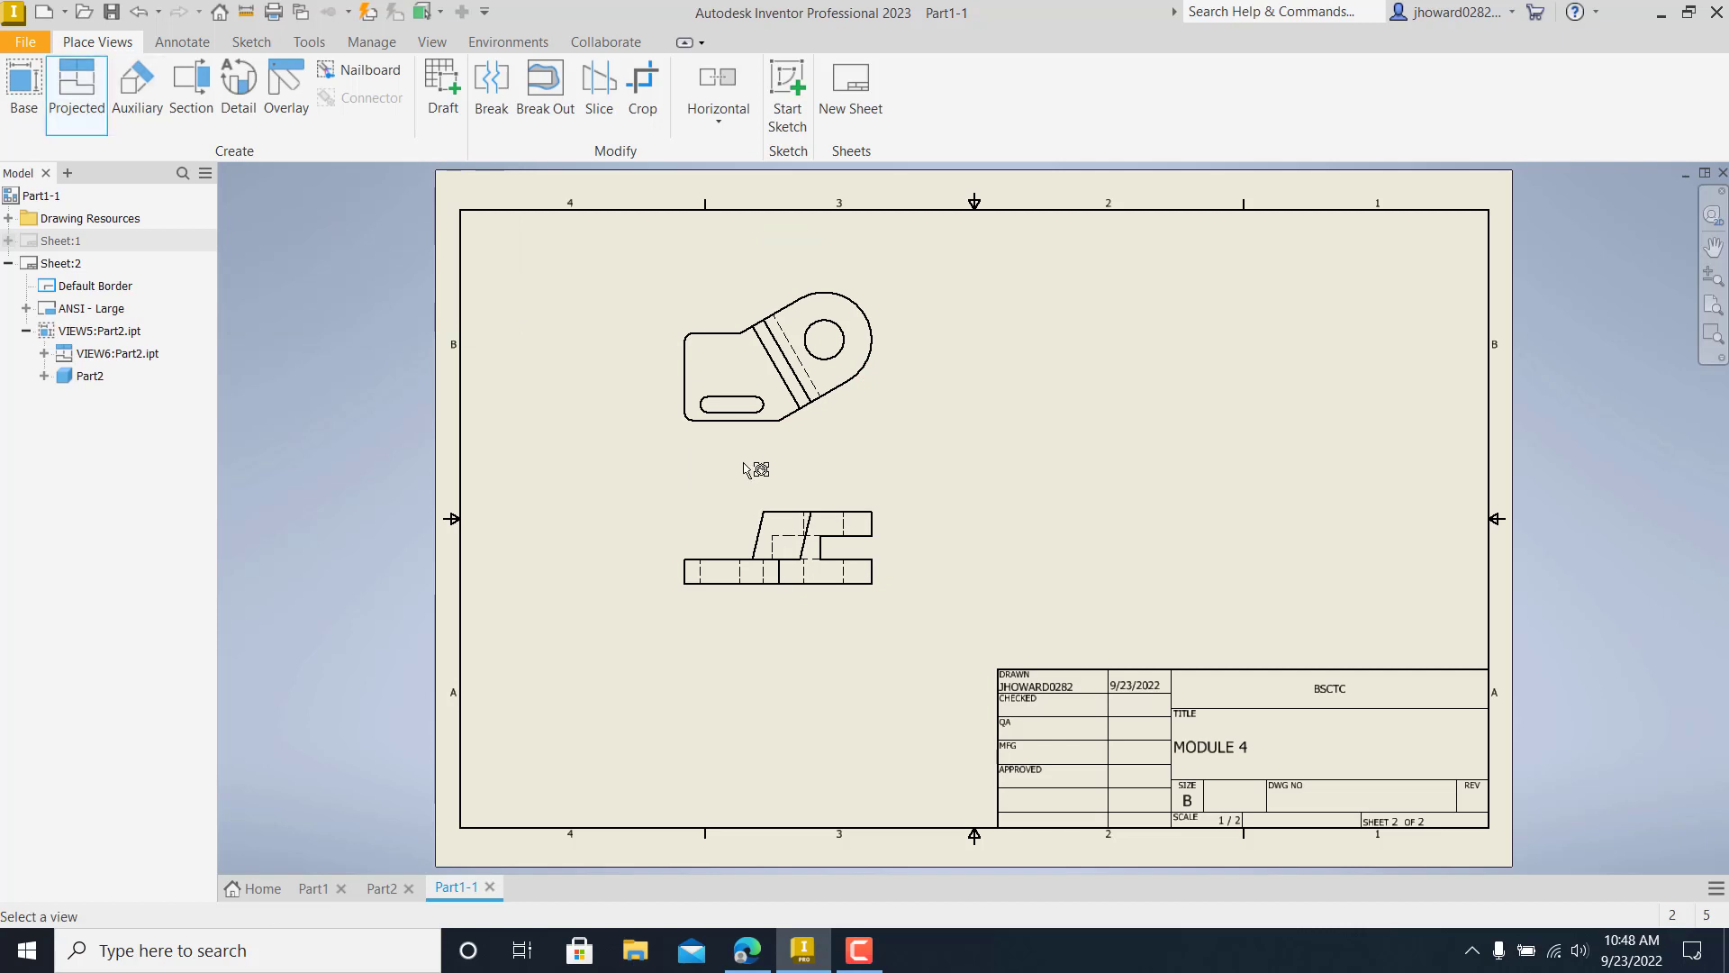
click(881, 515)
right_click(1063, 549)
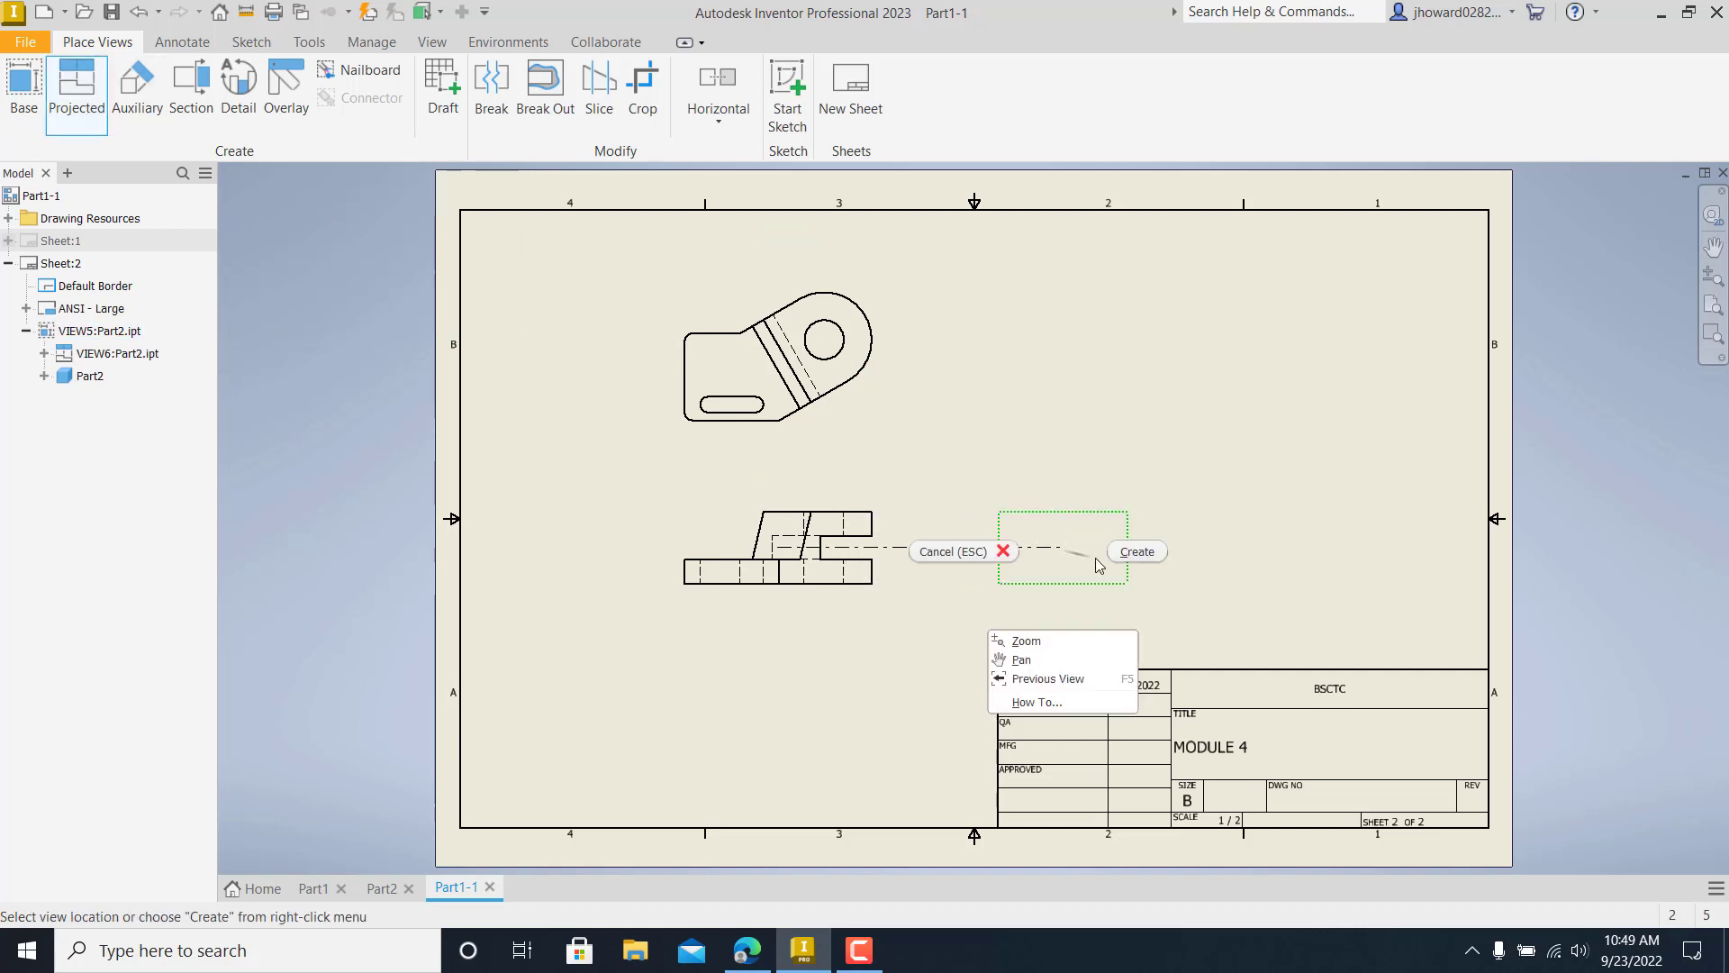
click(1137, 552)
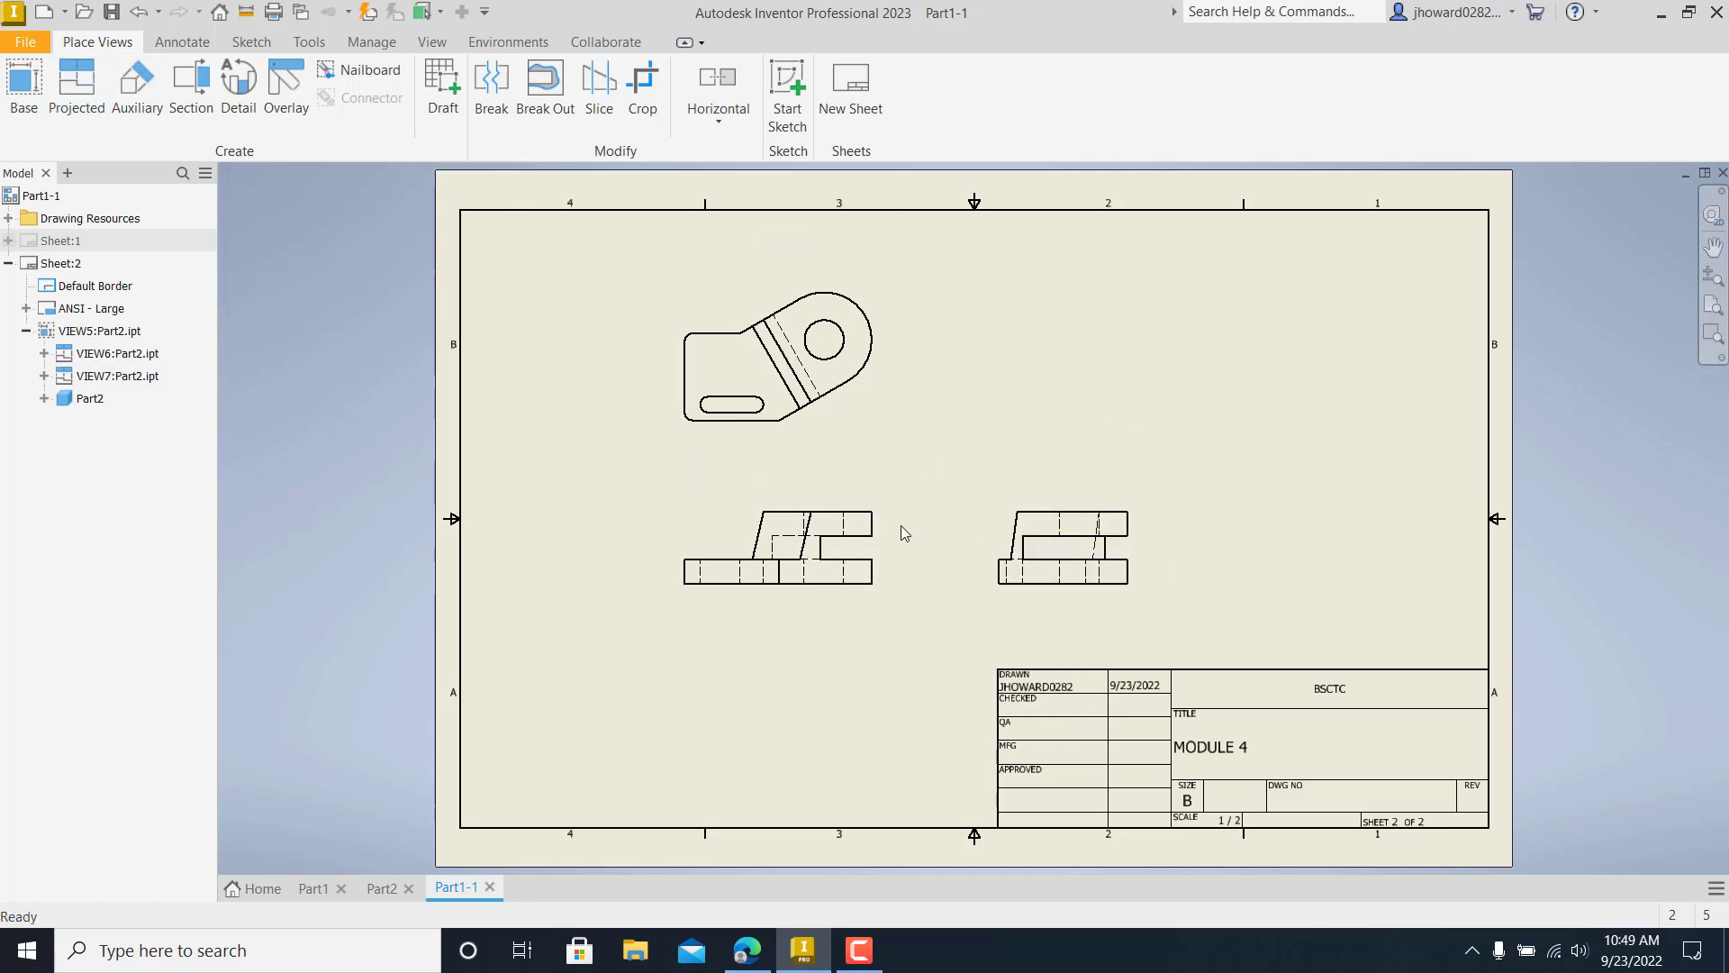
drag(772, 603, 769, 626)
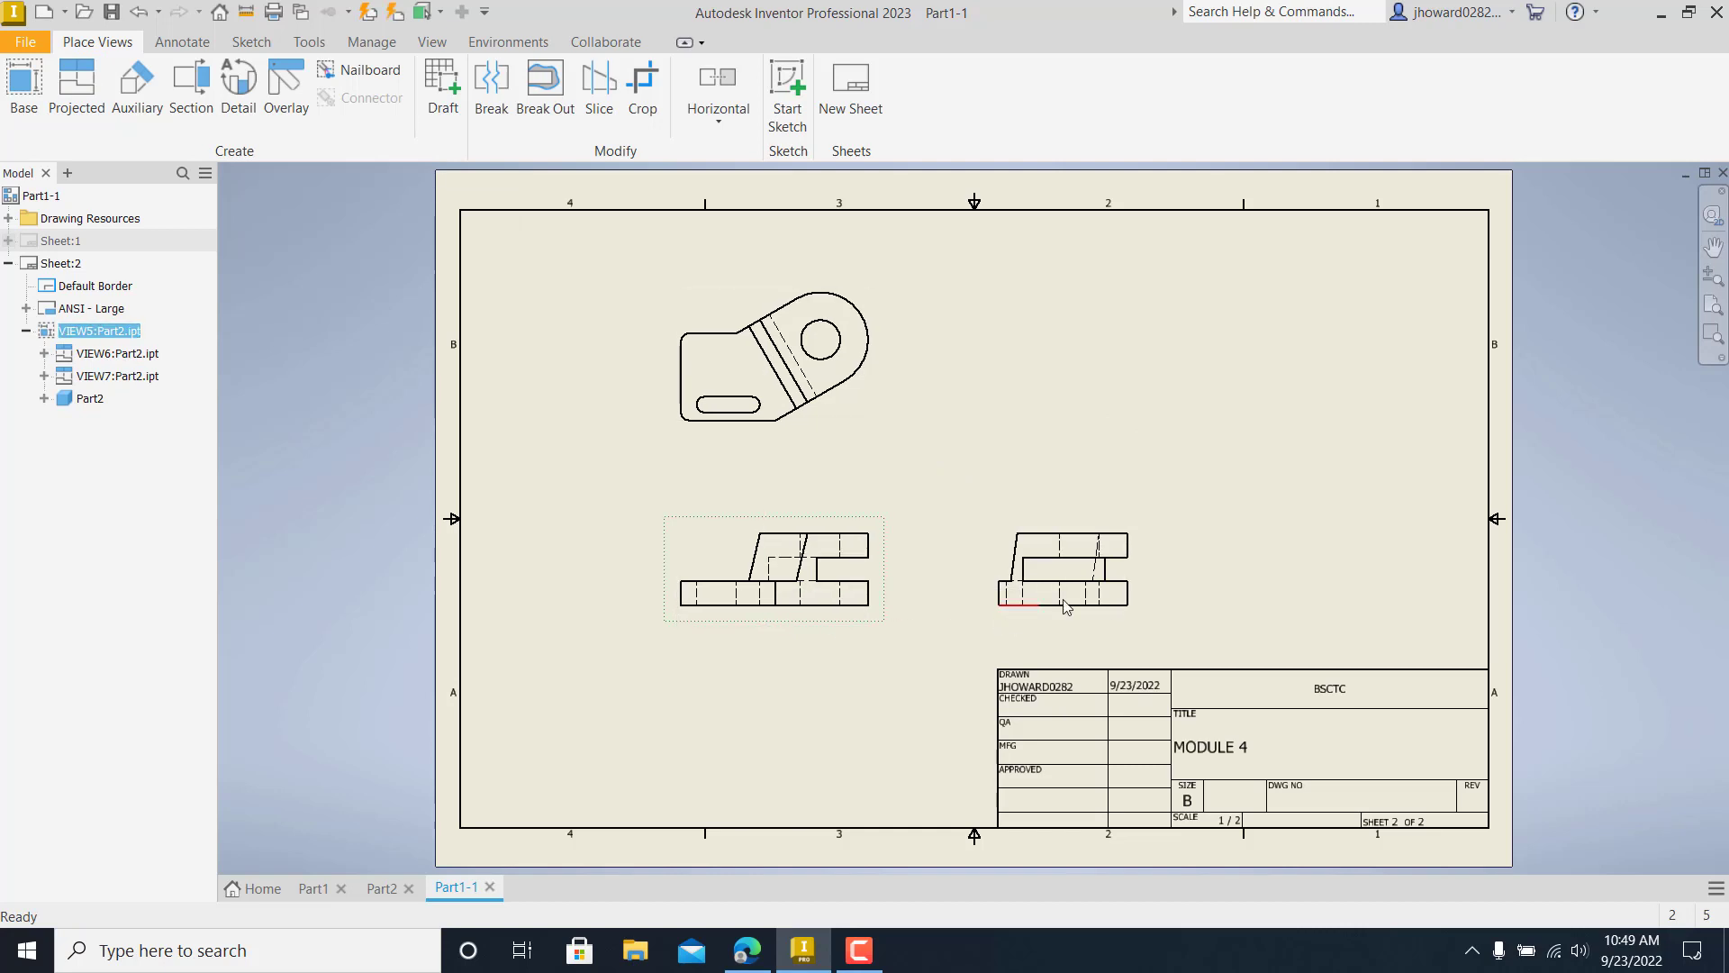
- Start another base view and load Part2 from the CAD 201 Module 4 folder without saving the open Part2 document
click(24, 85)
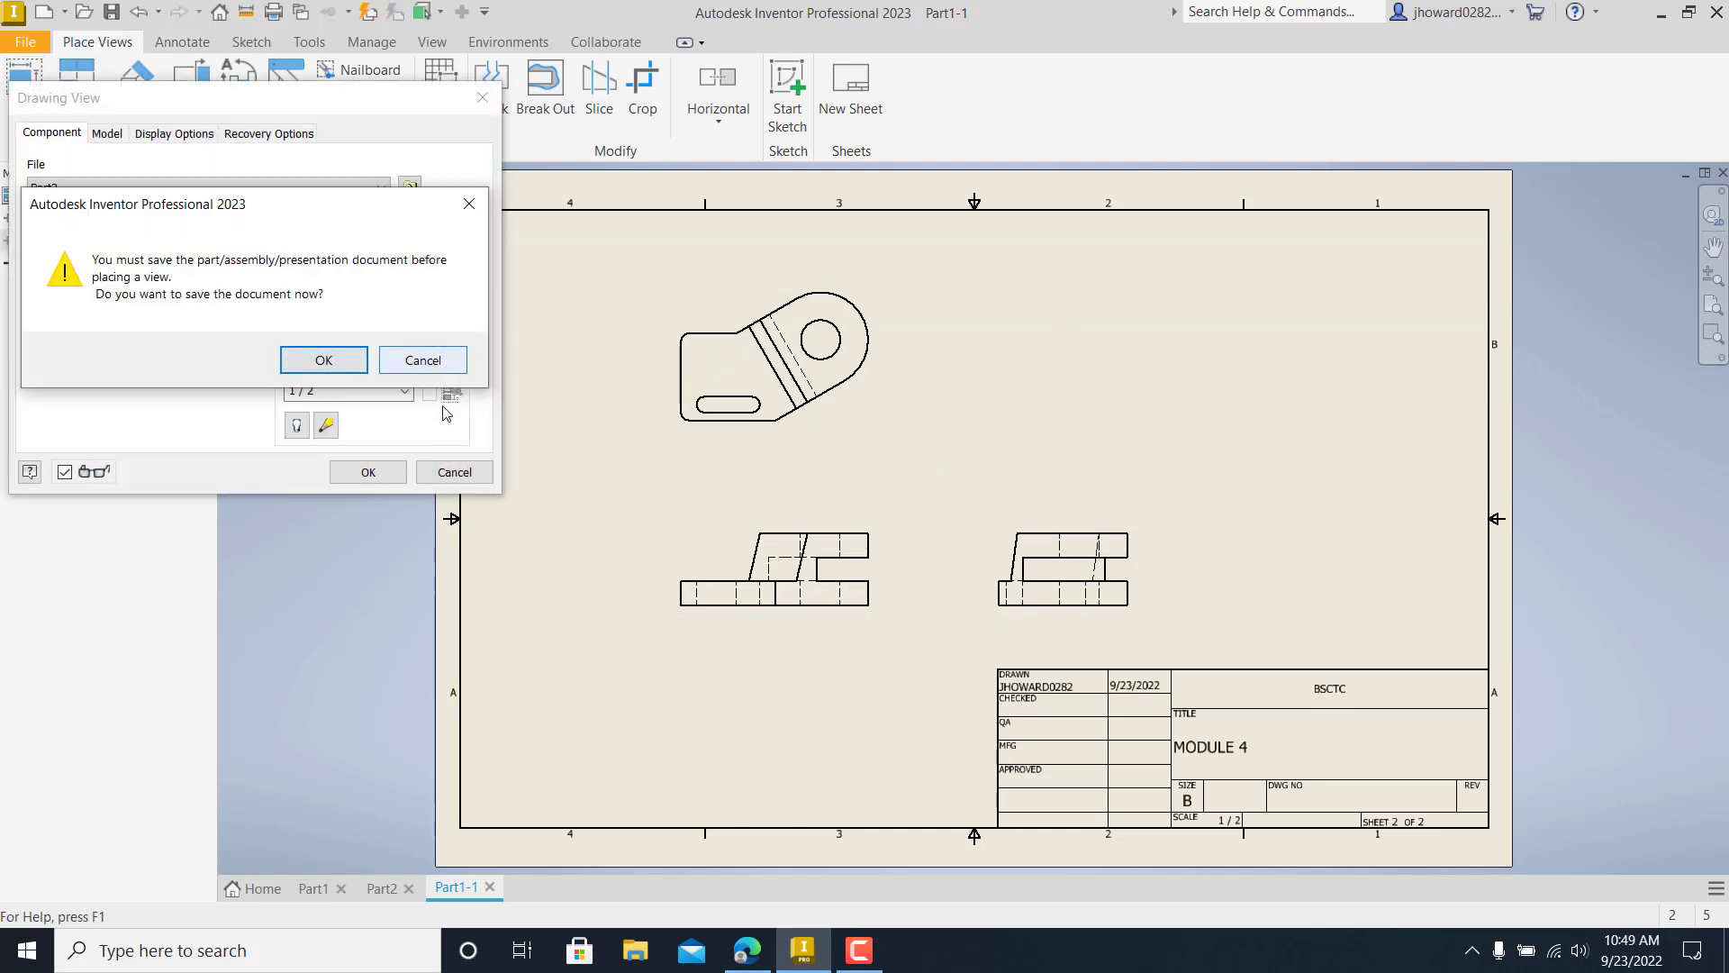
click(434, 360)
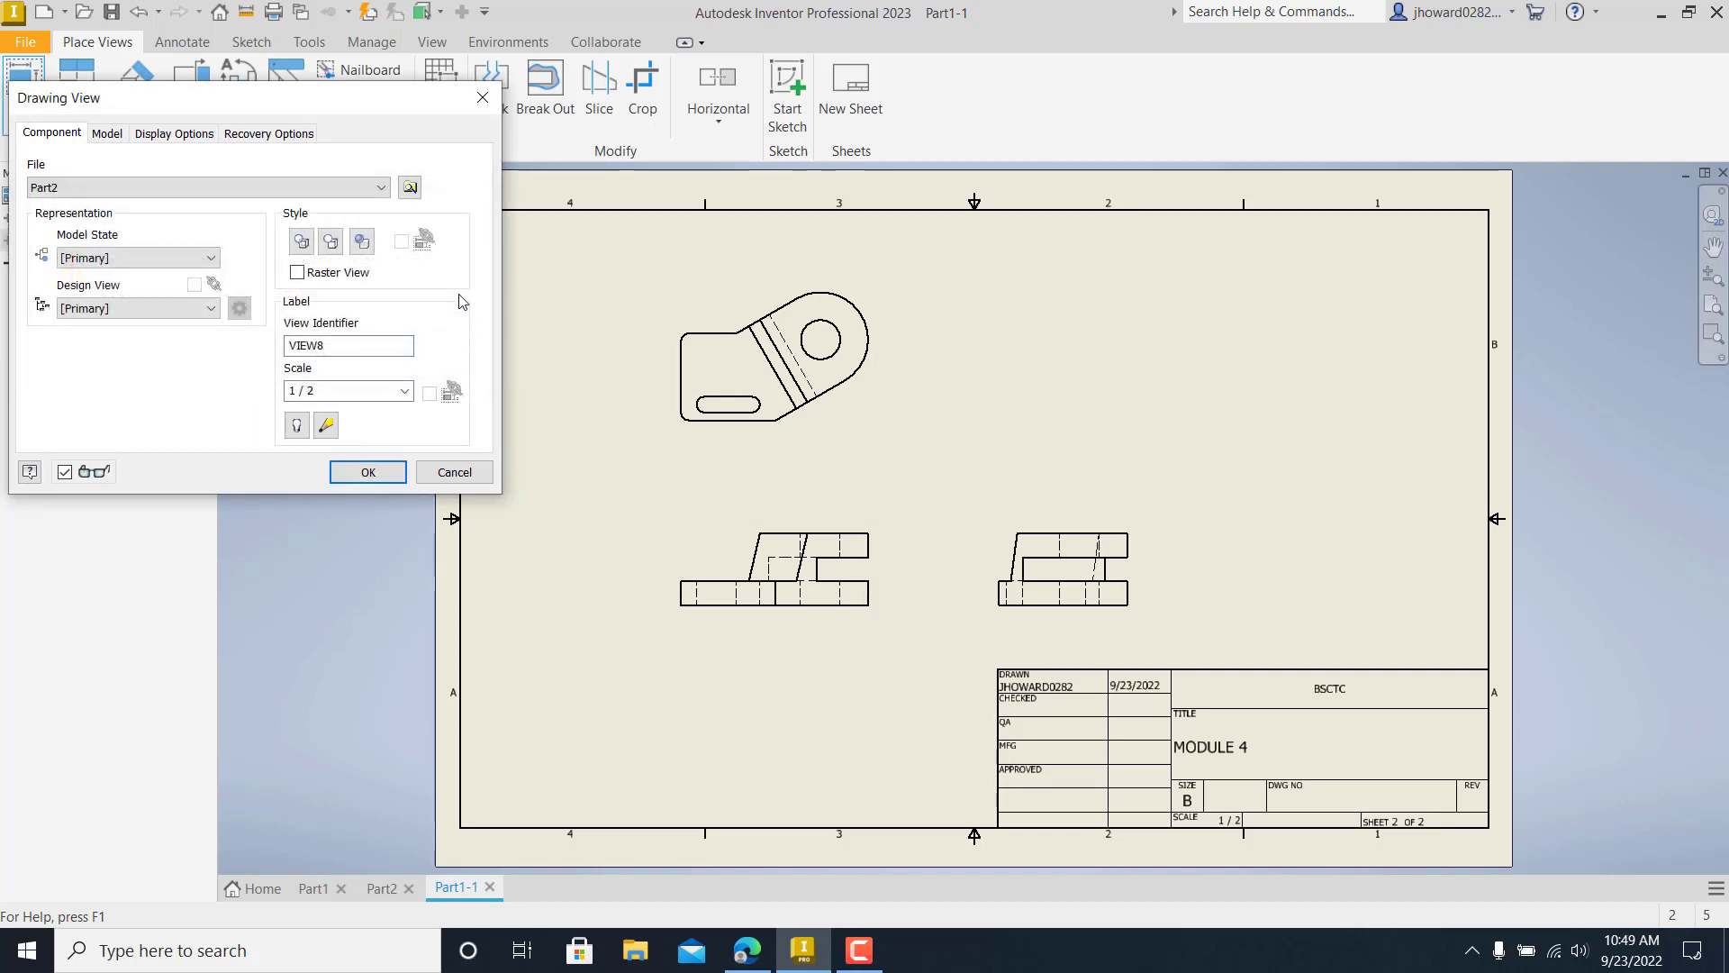
click(411, 186)
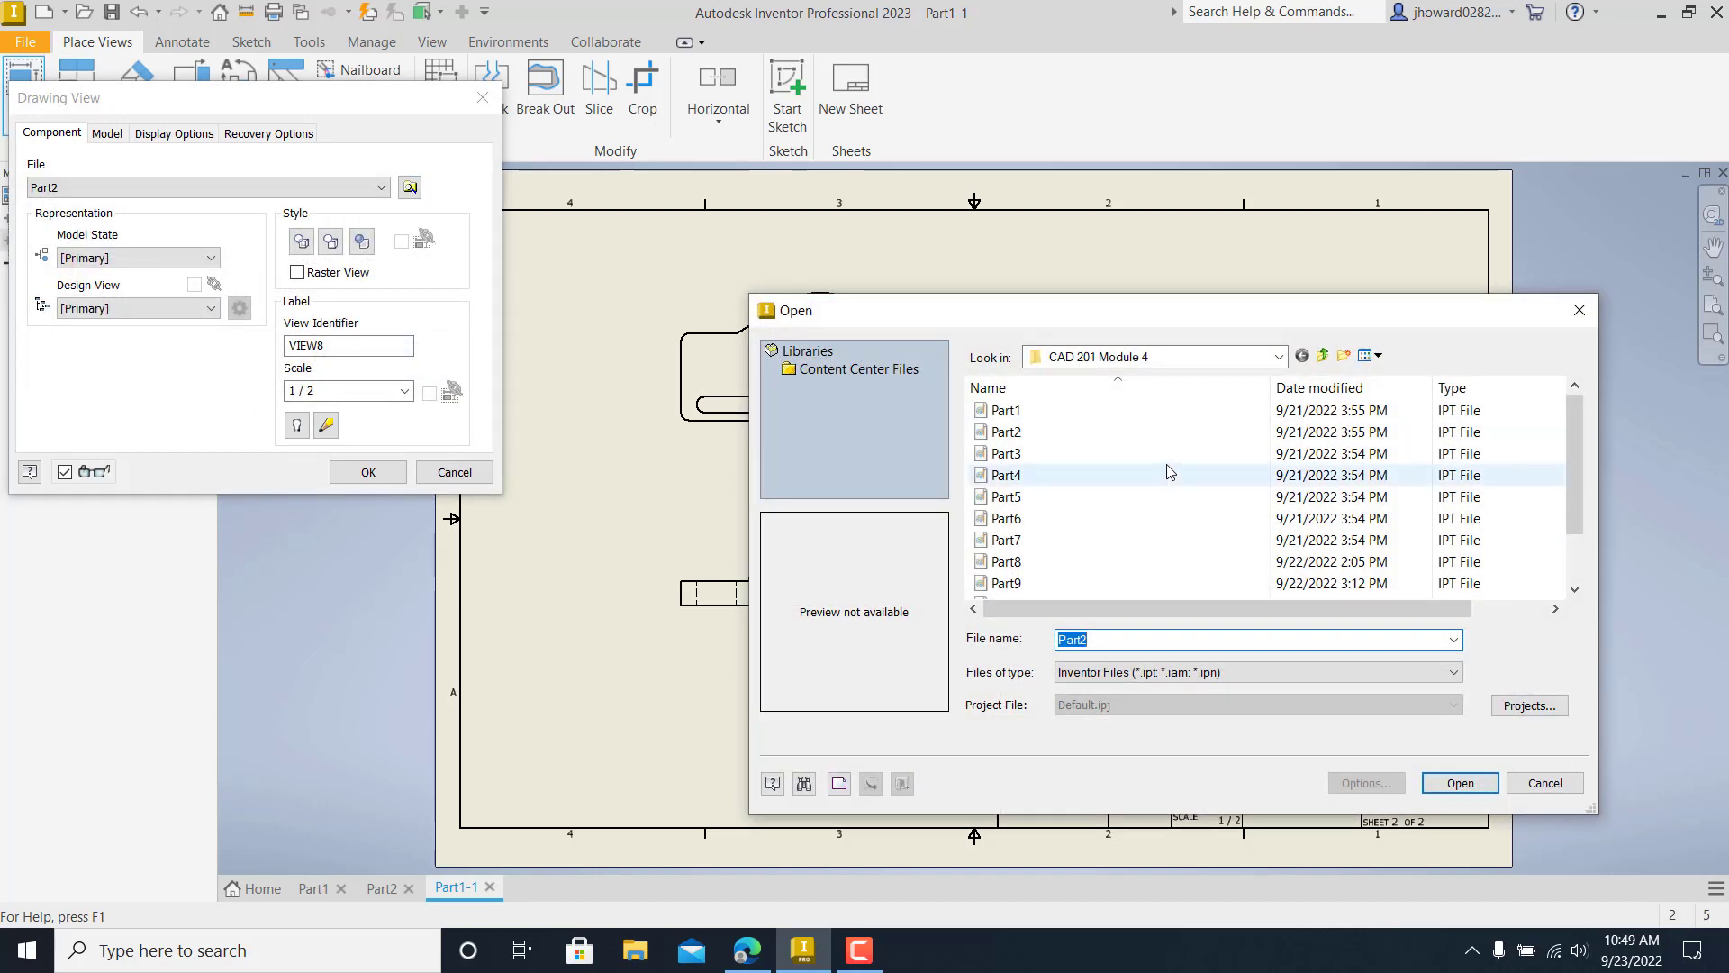
click(1096, 434)
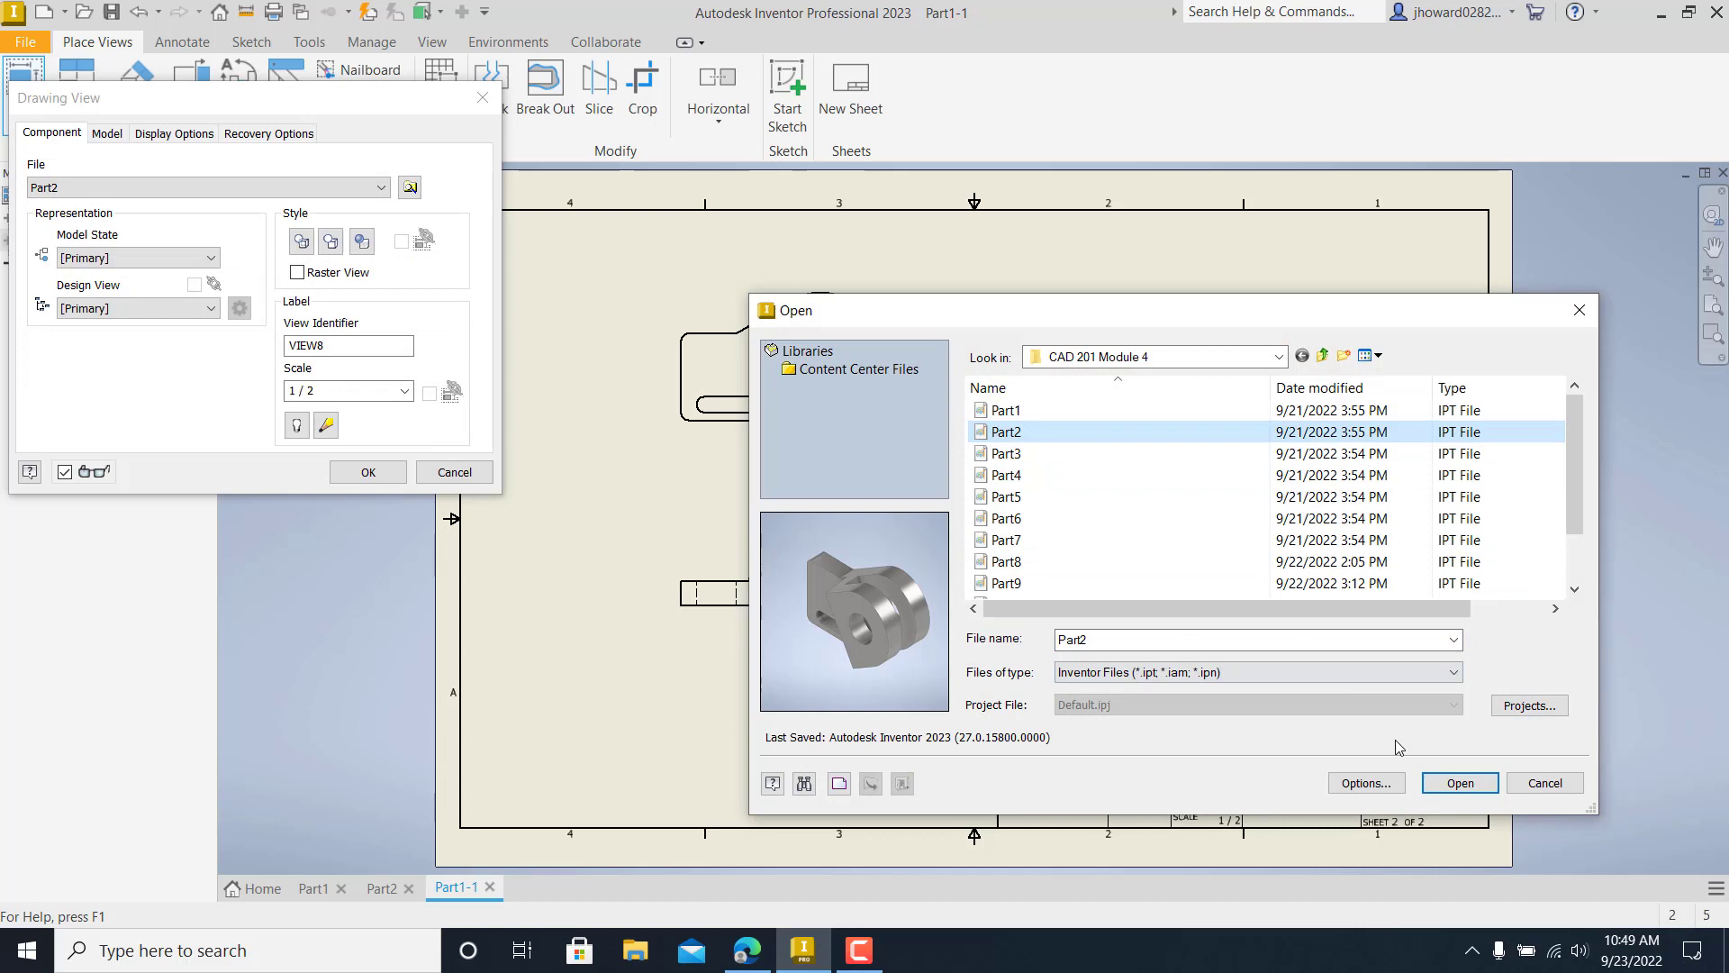
click(1460, 783)
- Orient the new Part2 view to the front-left-bottom isometric with the slotted plate lowest, shade it and move it to the sheet's upper-right corner
click(1154, 366)
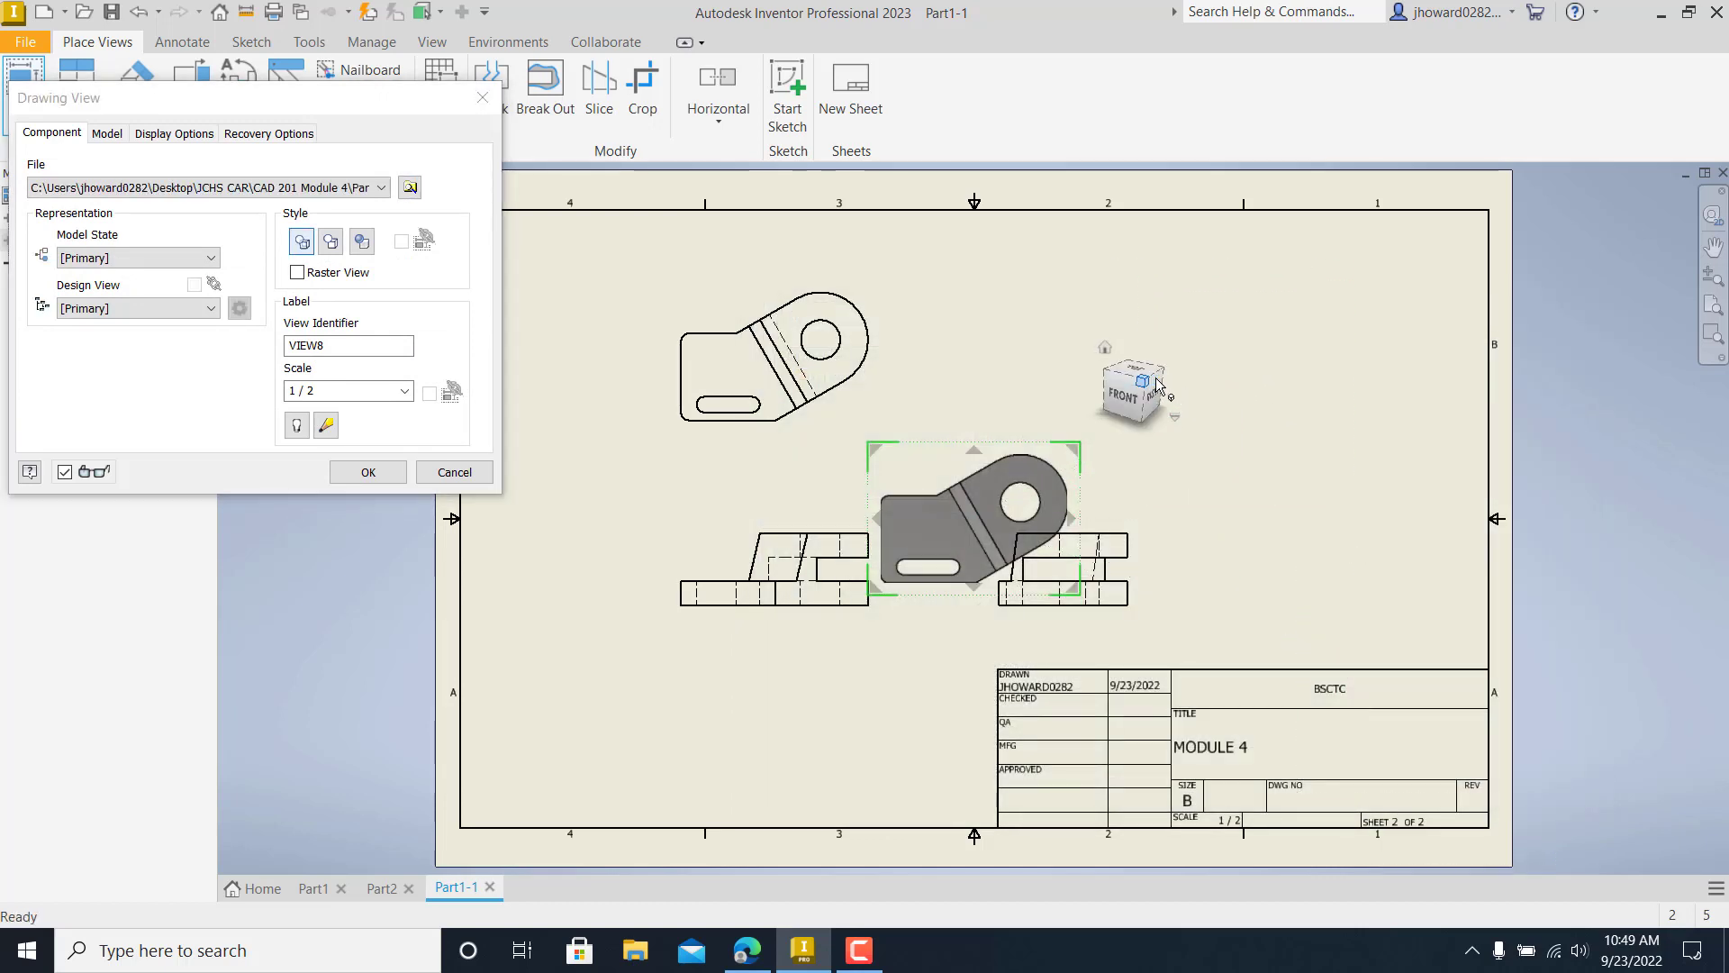
click(1122, 401)
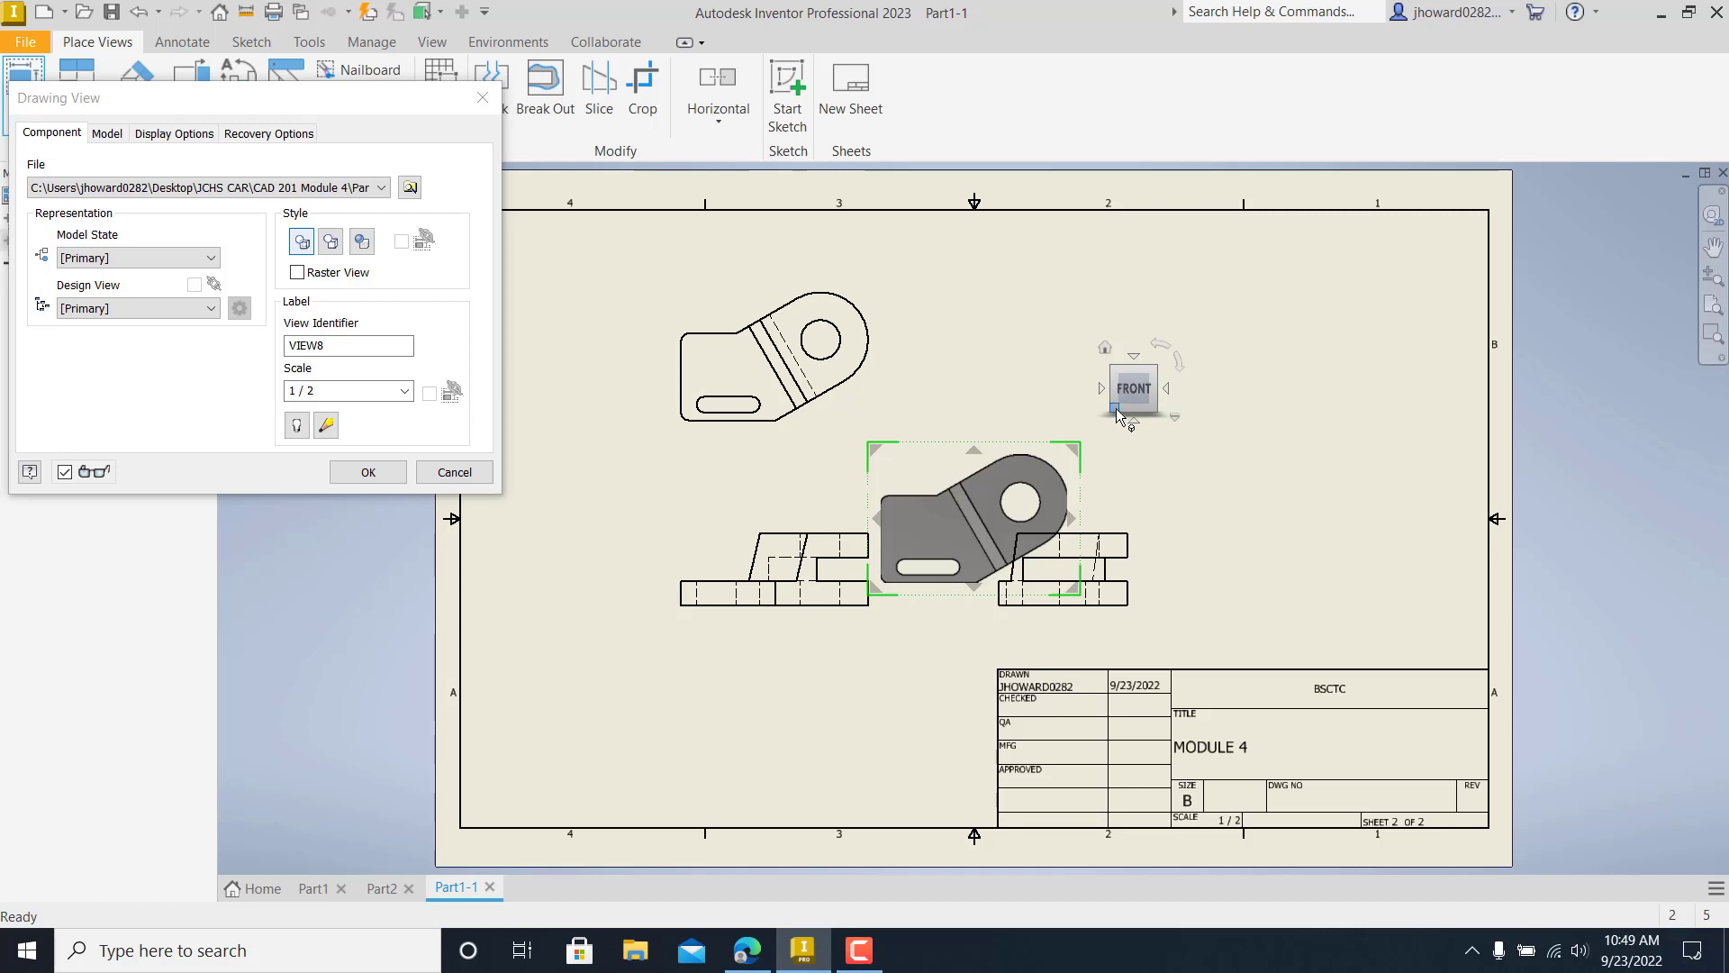
click(1116, 414)
click(1126, 412)
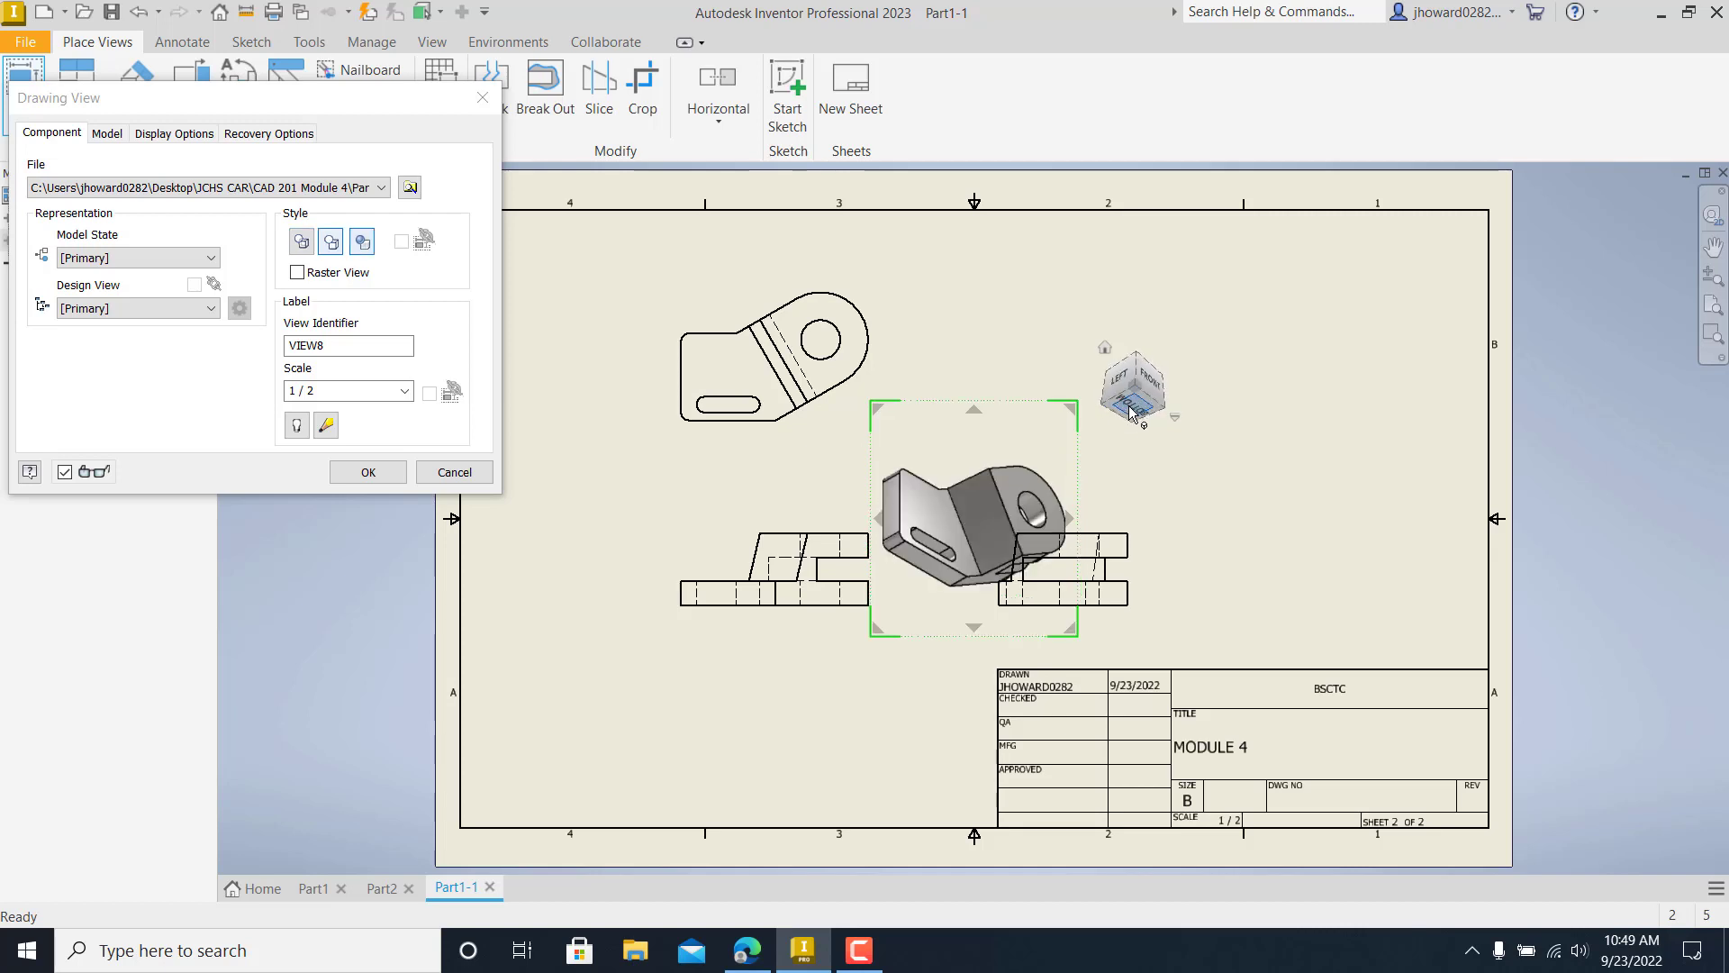
click(1161, 347)
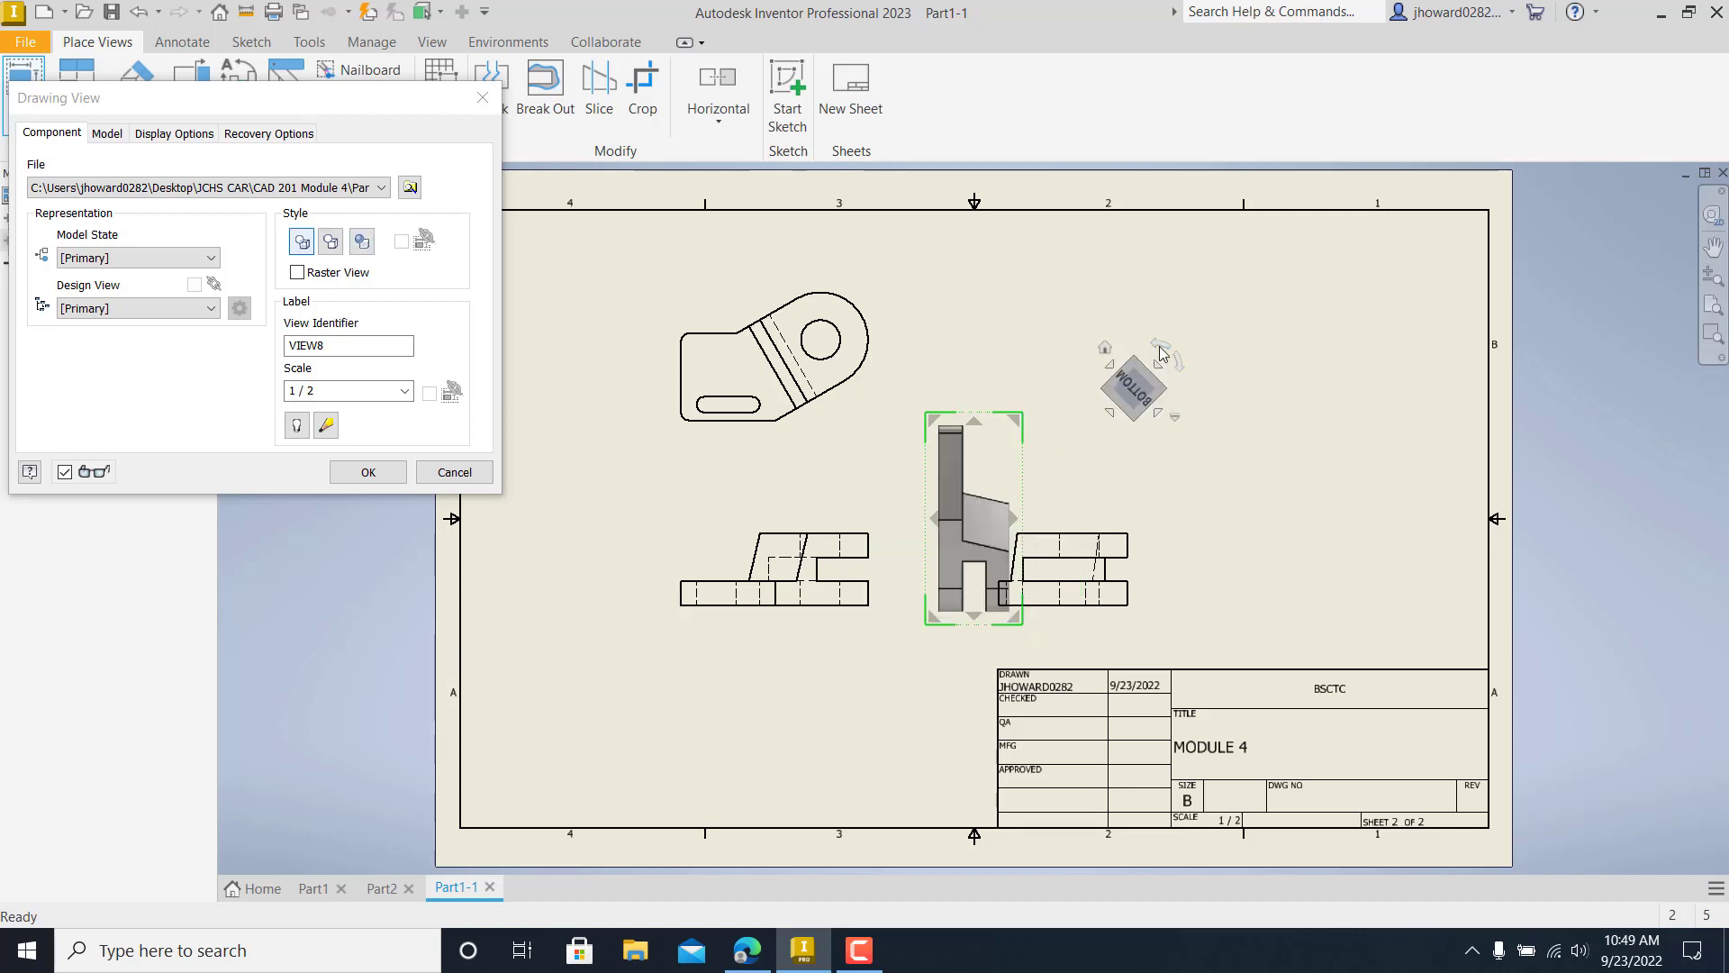
click(1109, 370)
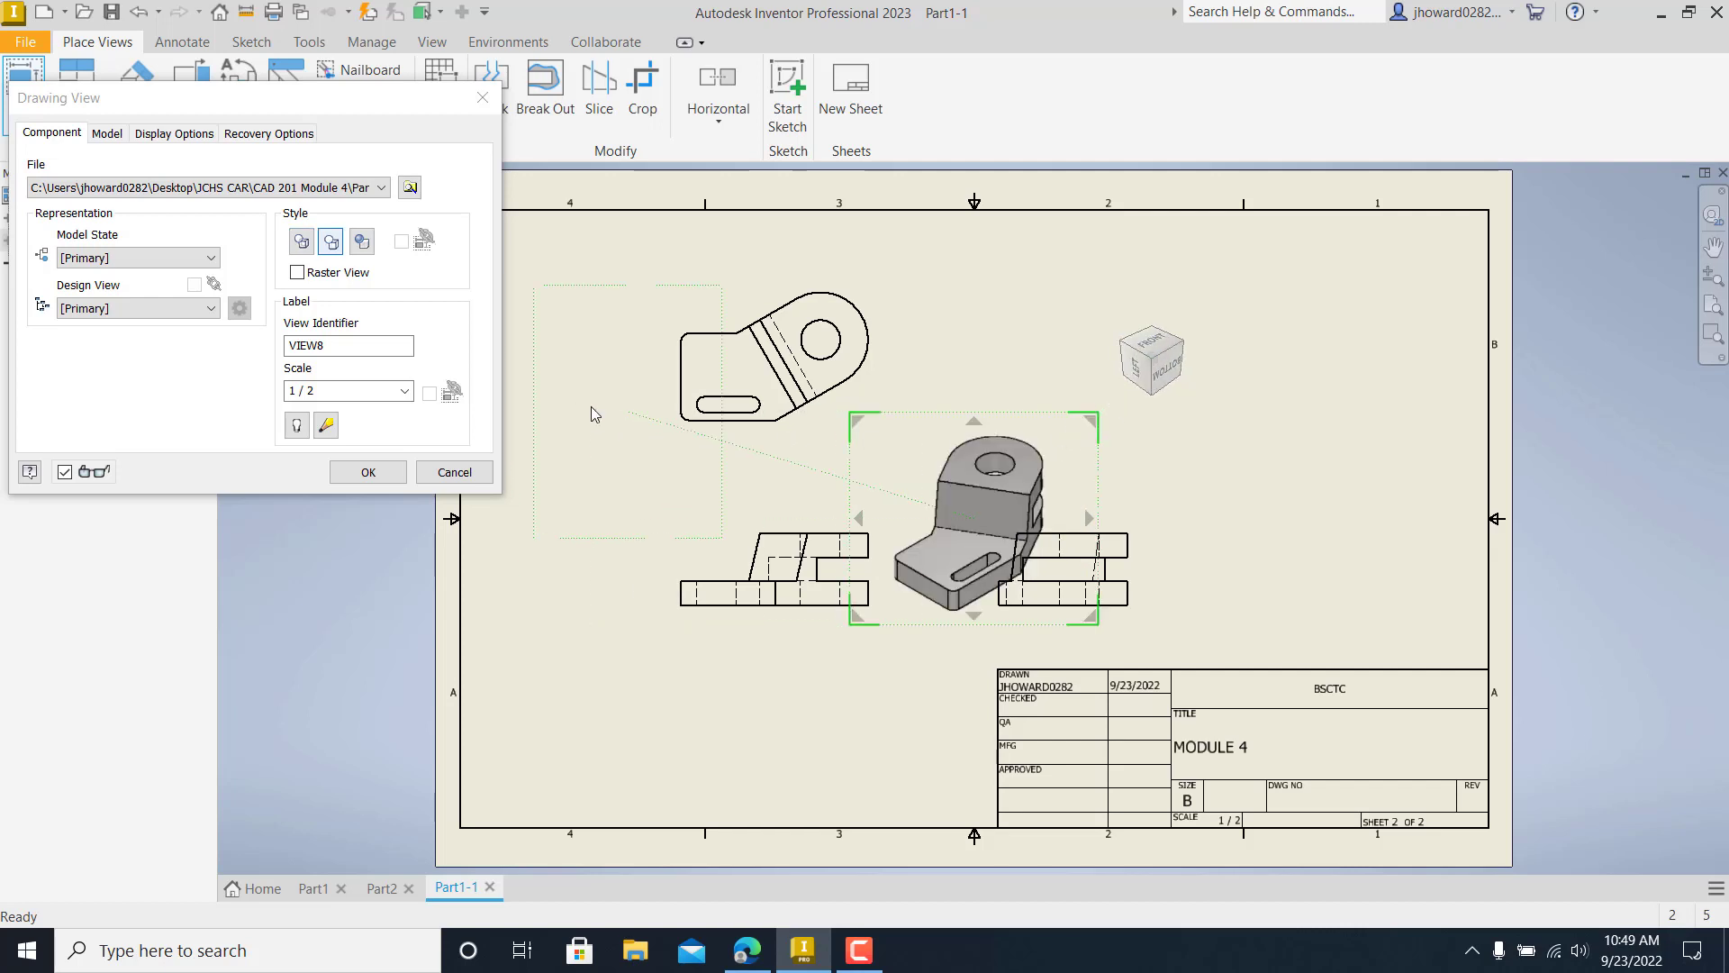
click(362, 242)
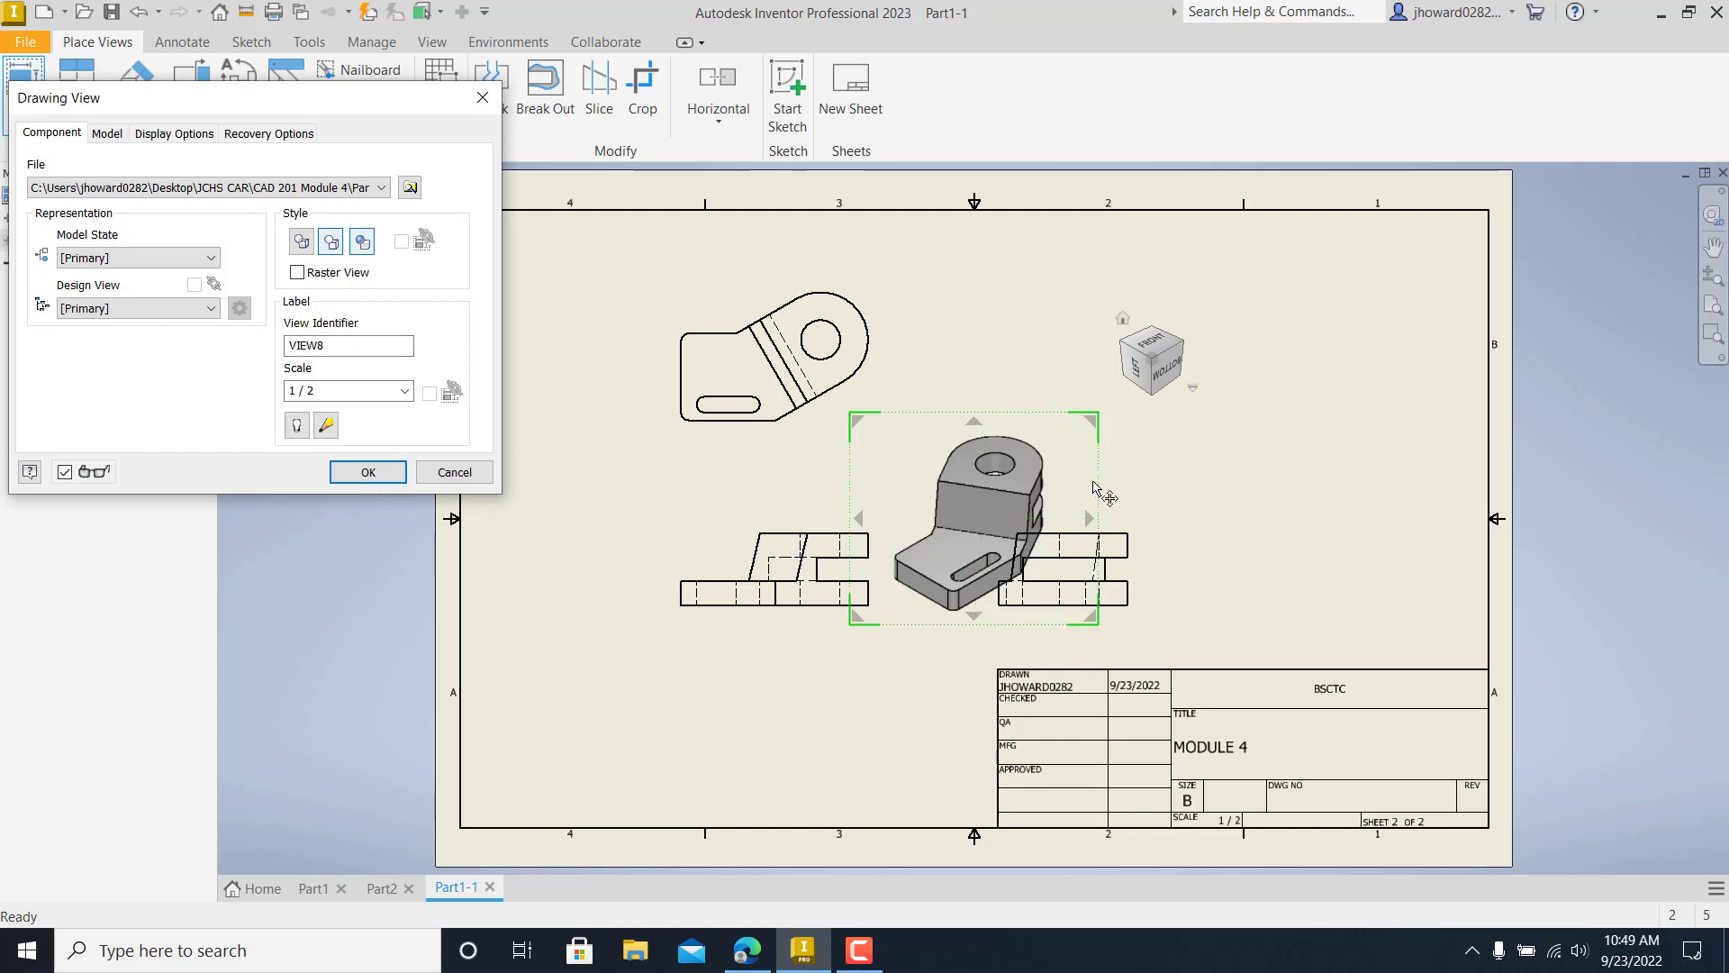
drag(1094, 487, 1463, 284)
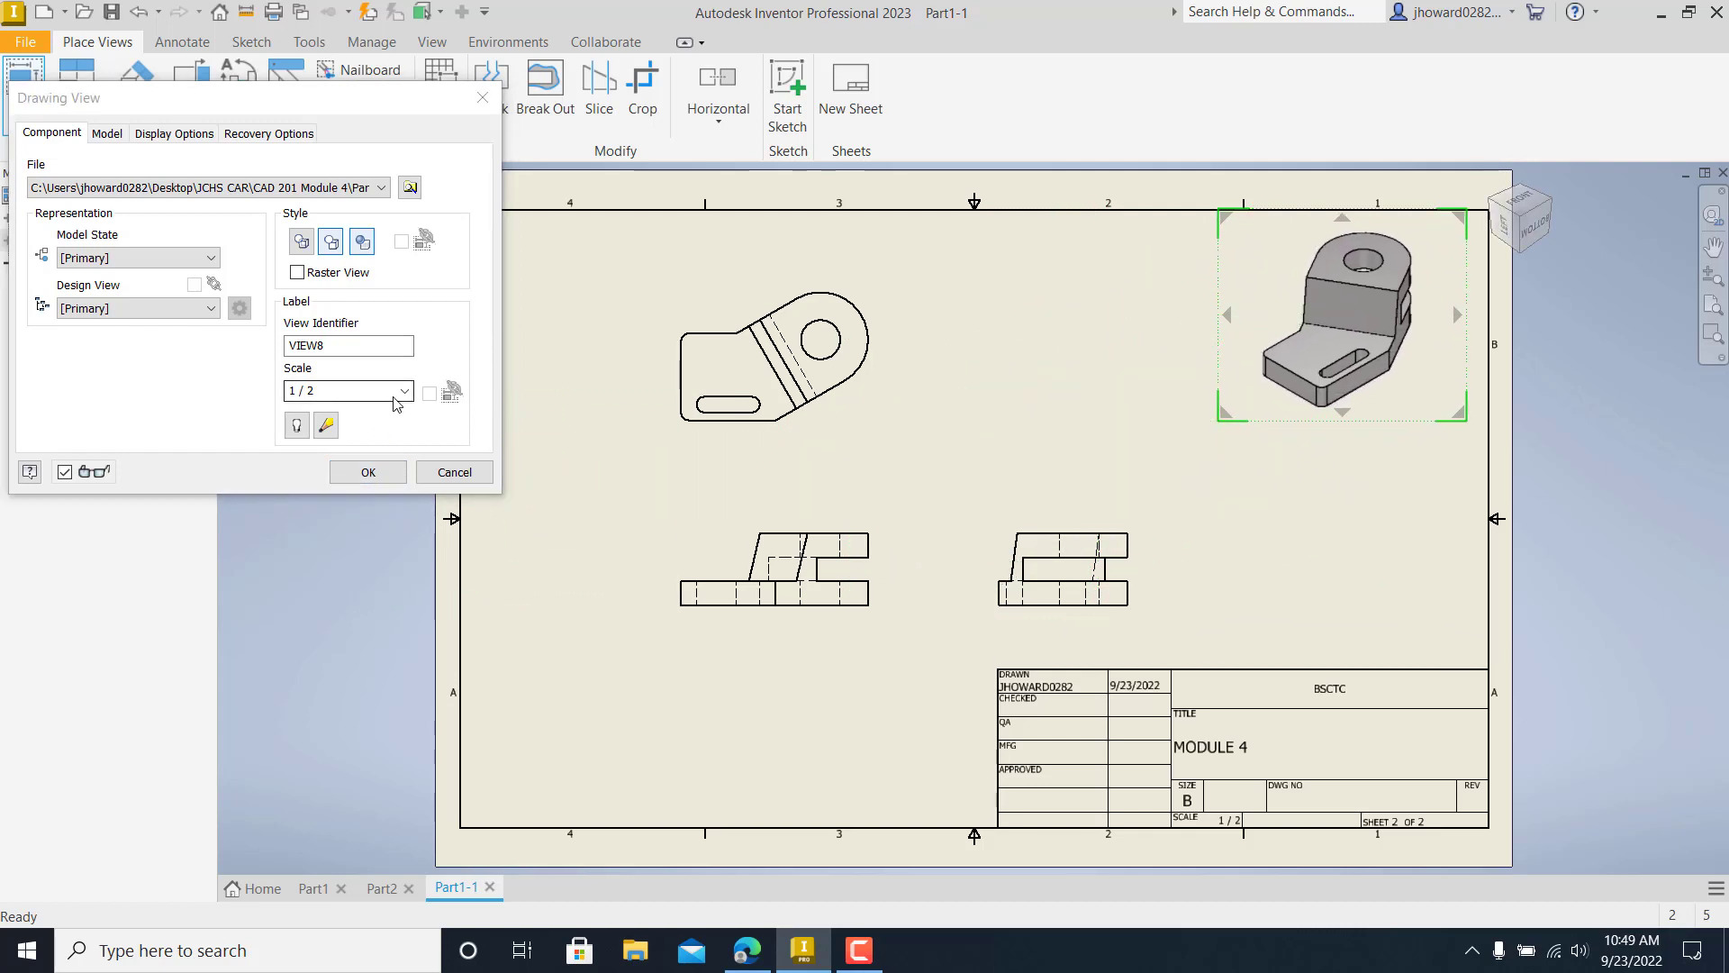
- Finish placing the half-scale isometric view and add center marks to both slot ends and the round hole in the top view
click(365, 472)
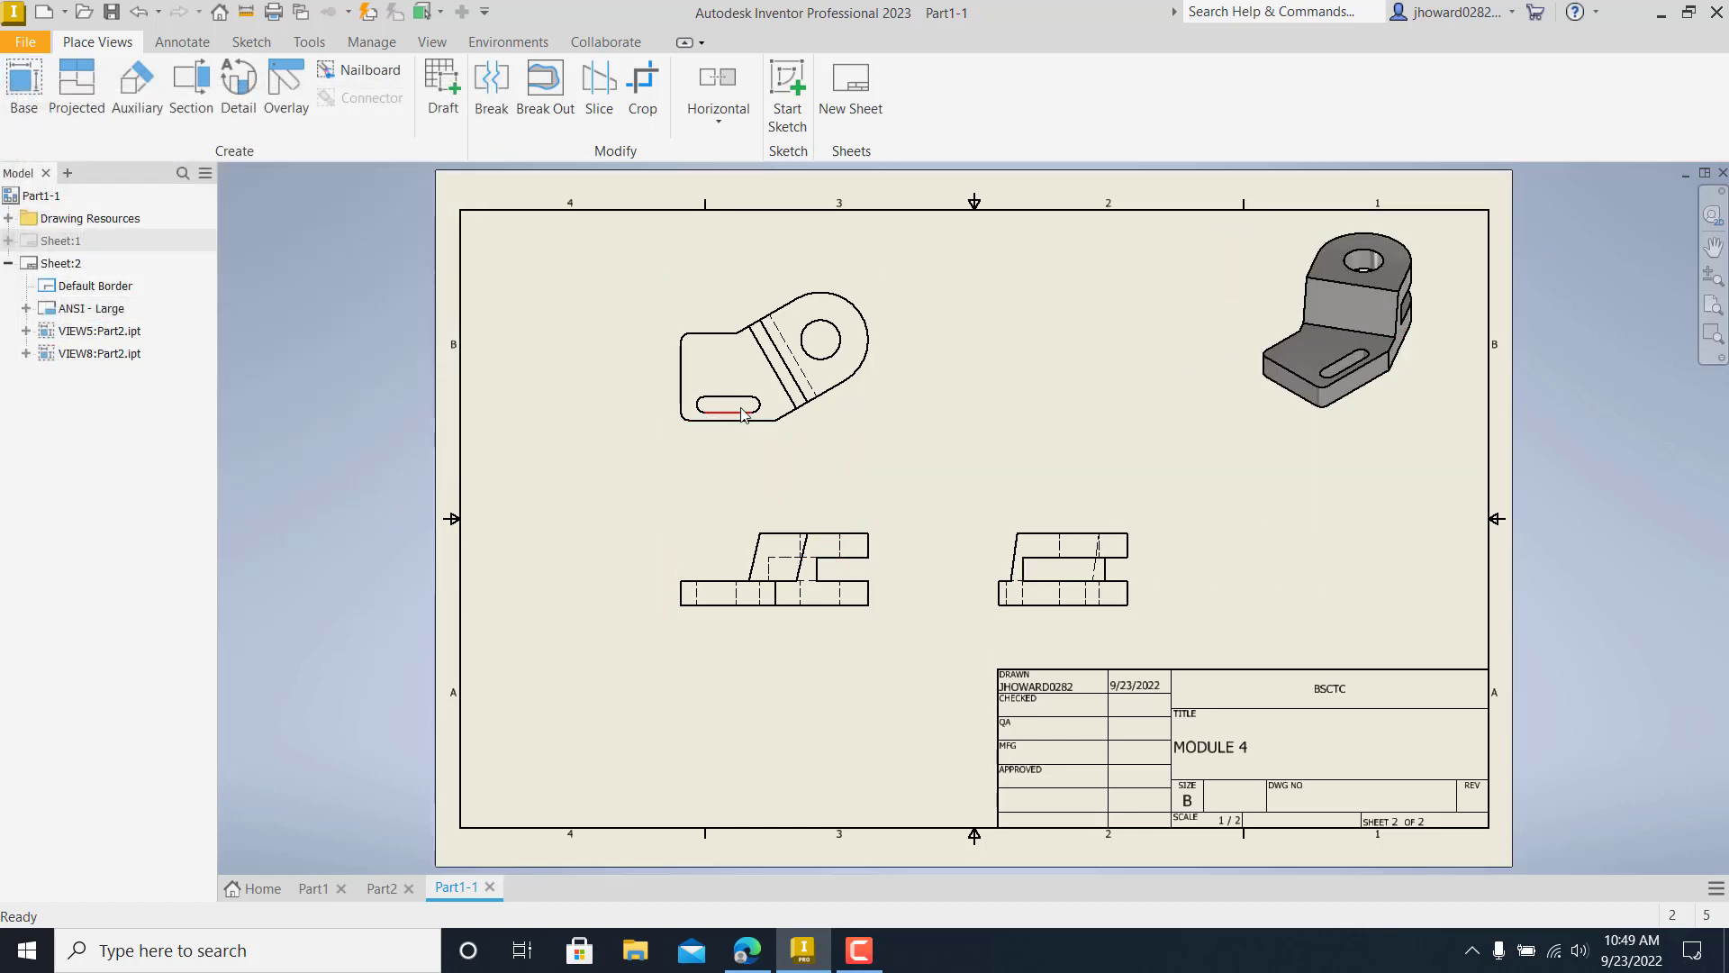
click(182, 41)
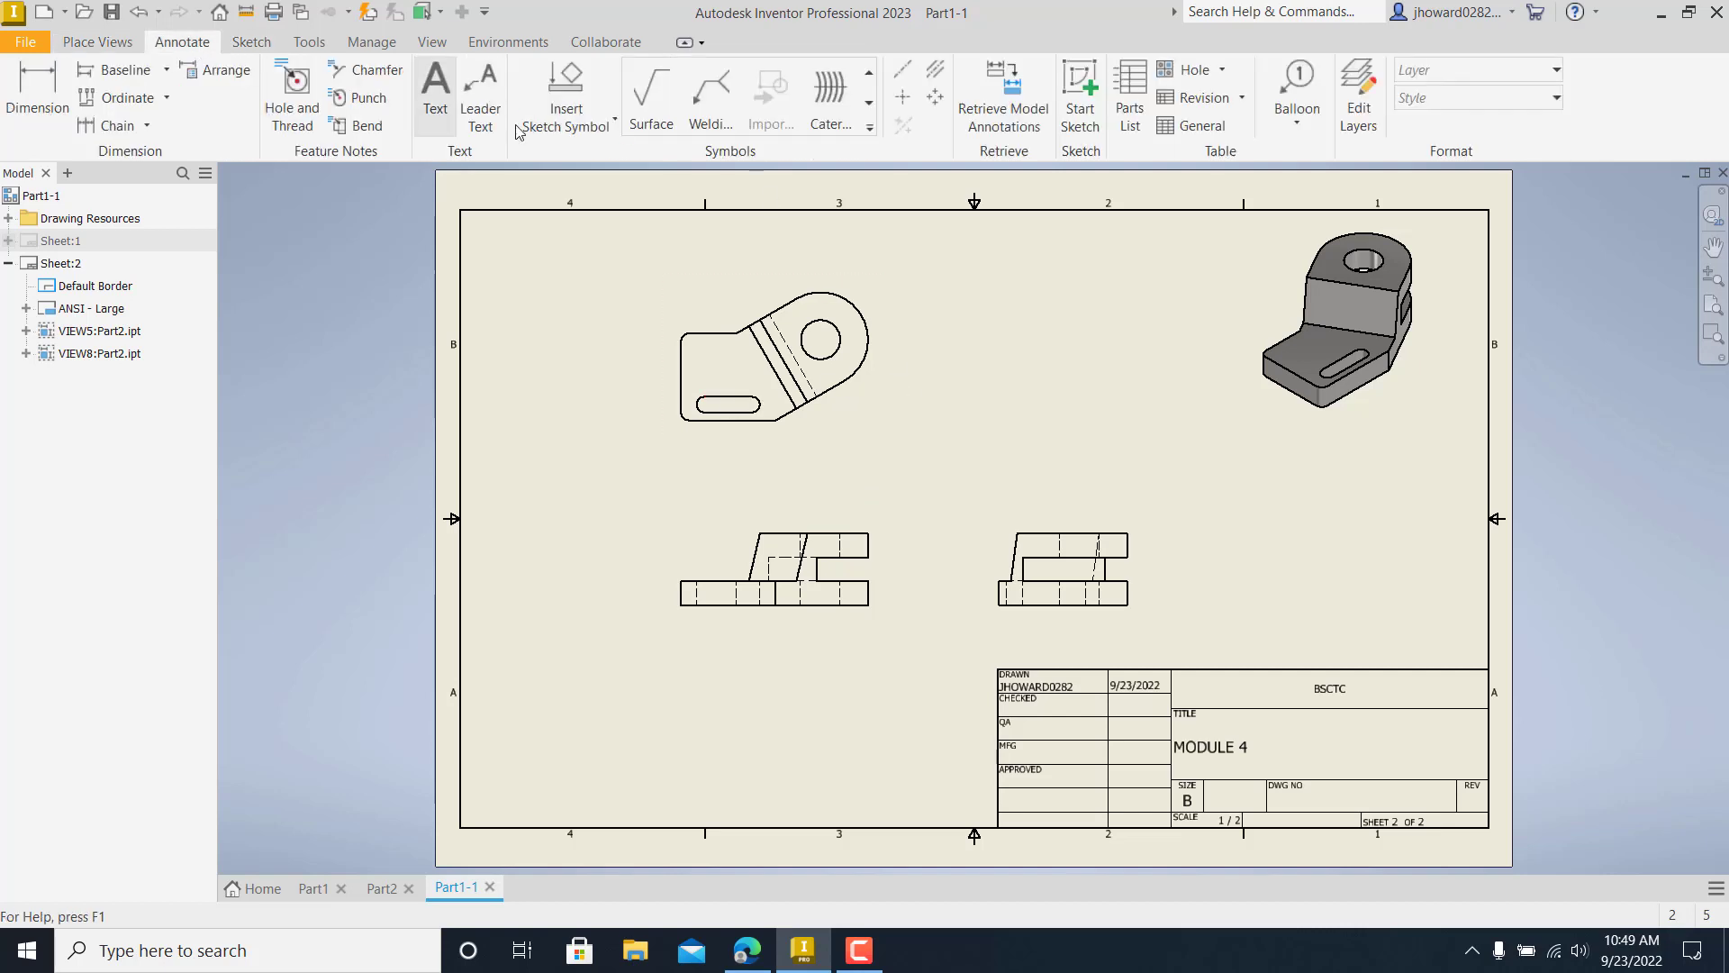
click(904, 96)
scroll(765, 410, up, 5)
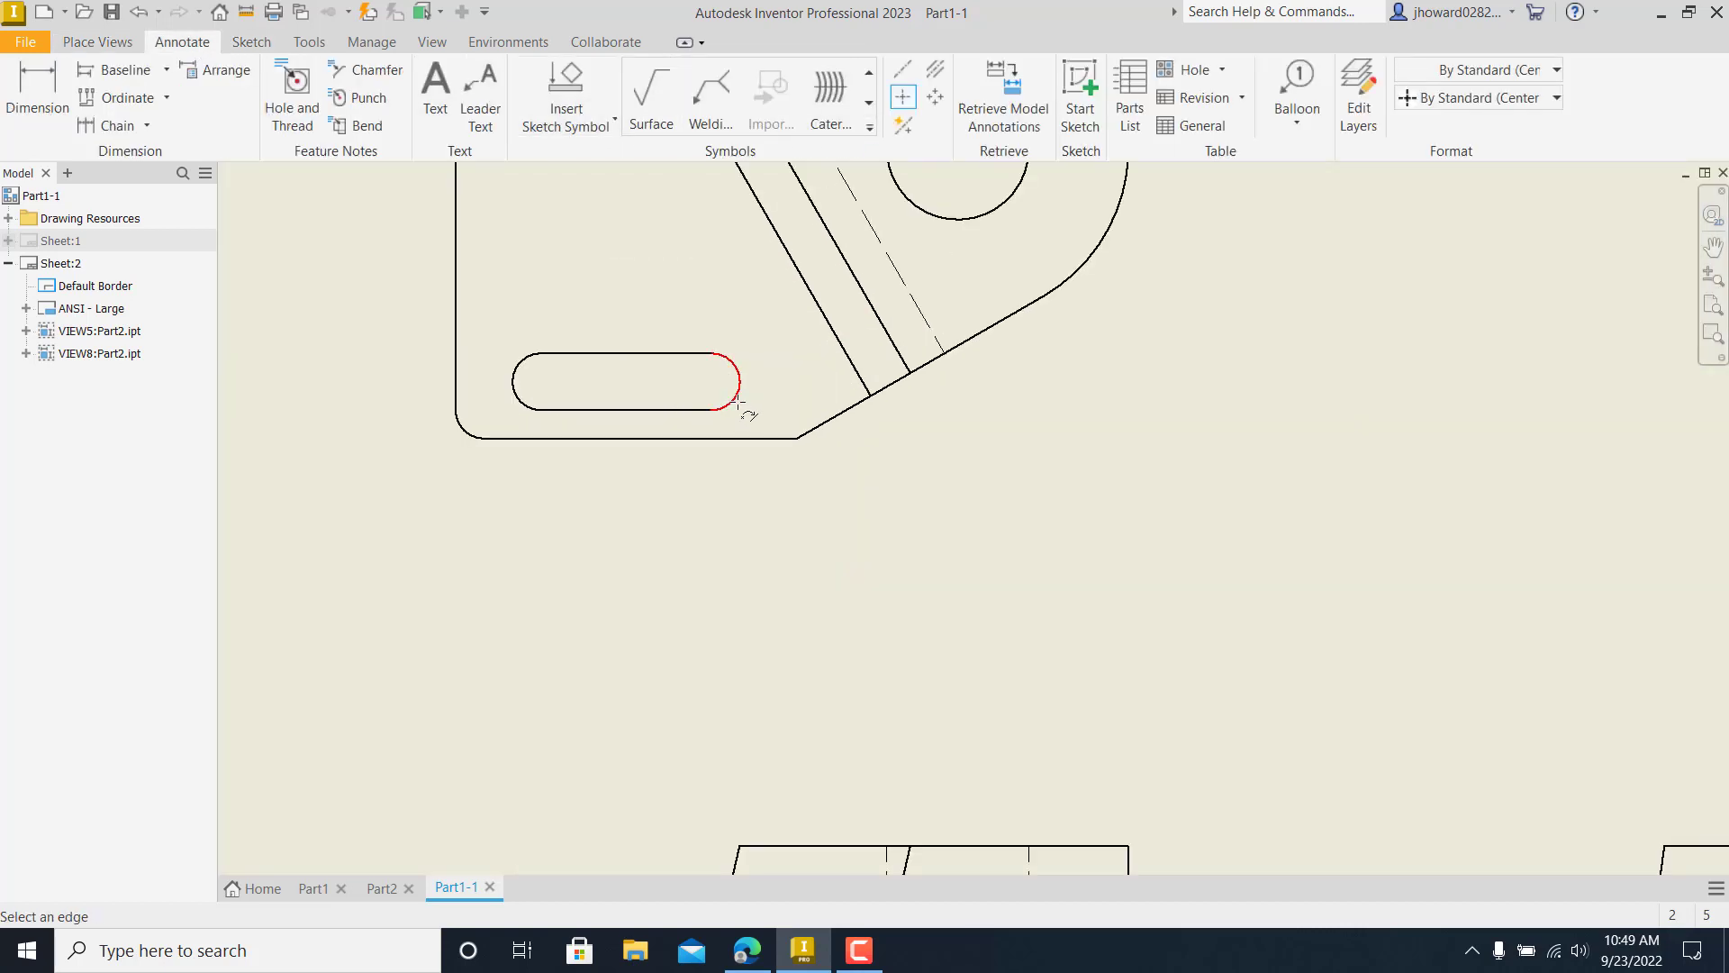
click(738, 401)
click(515, 380)
scroll(648, 423, up, 3)
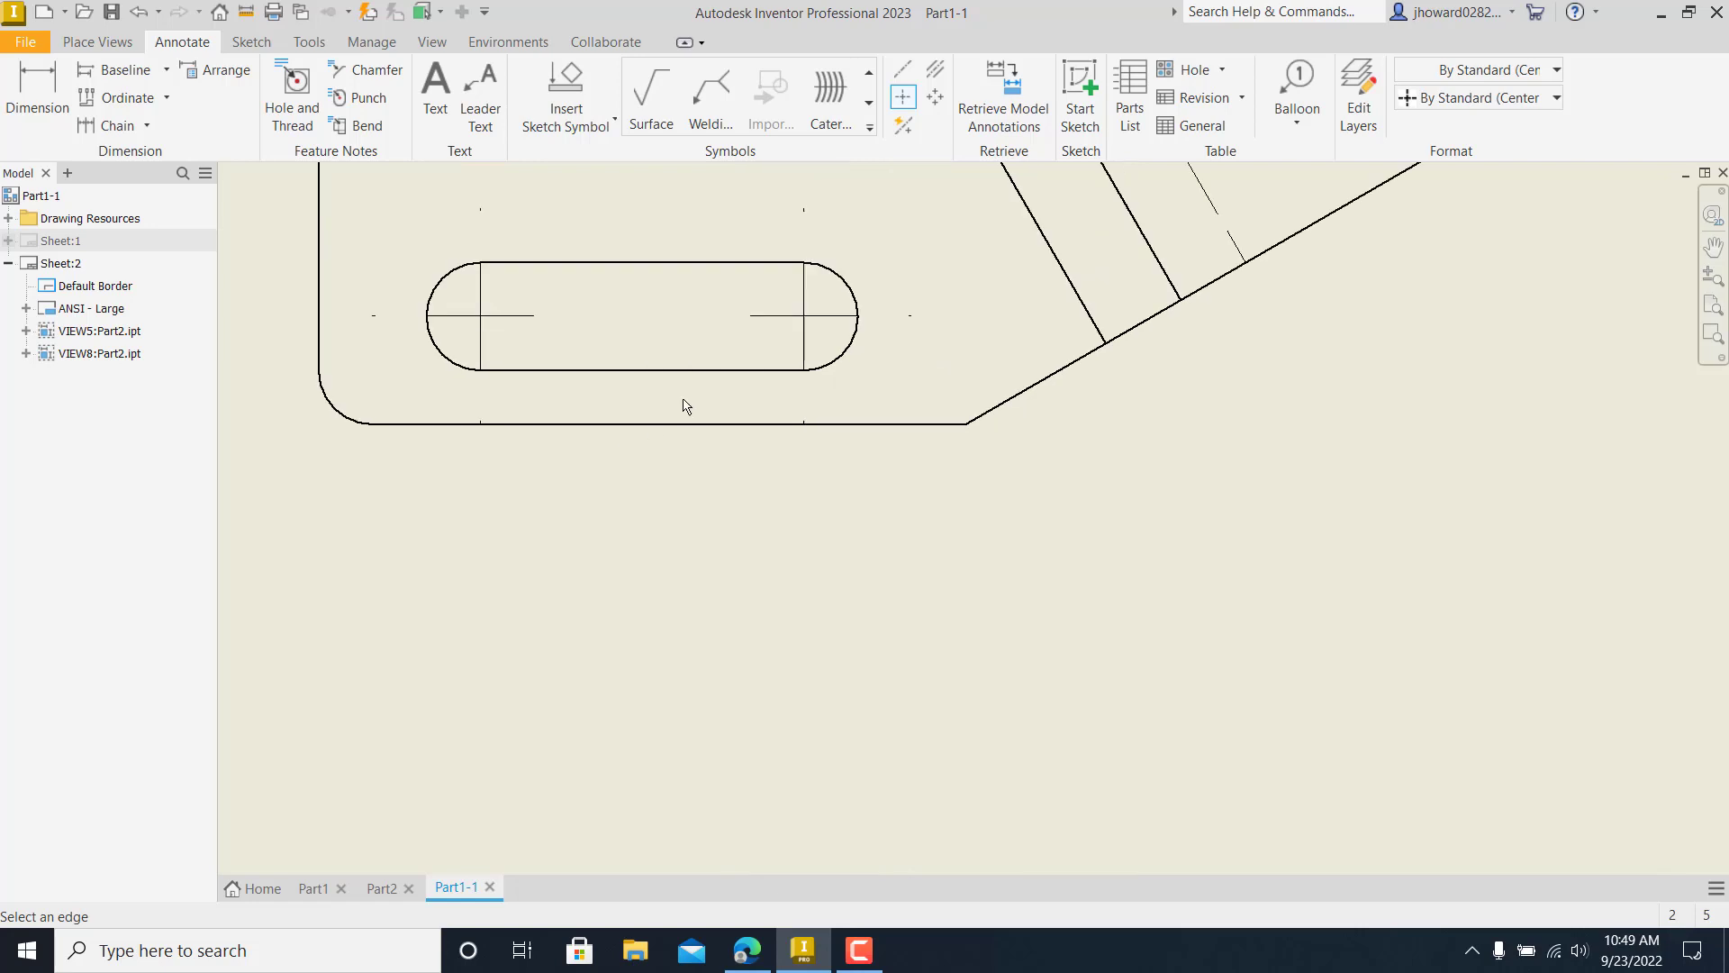
scroll(798, 375, down, 4)
click(983, 259)
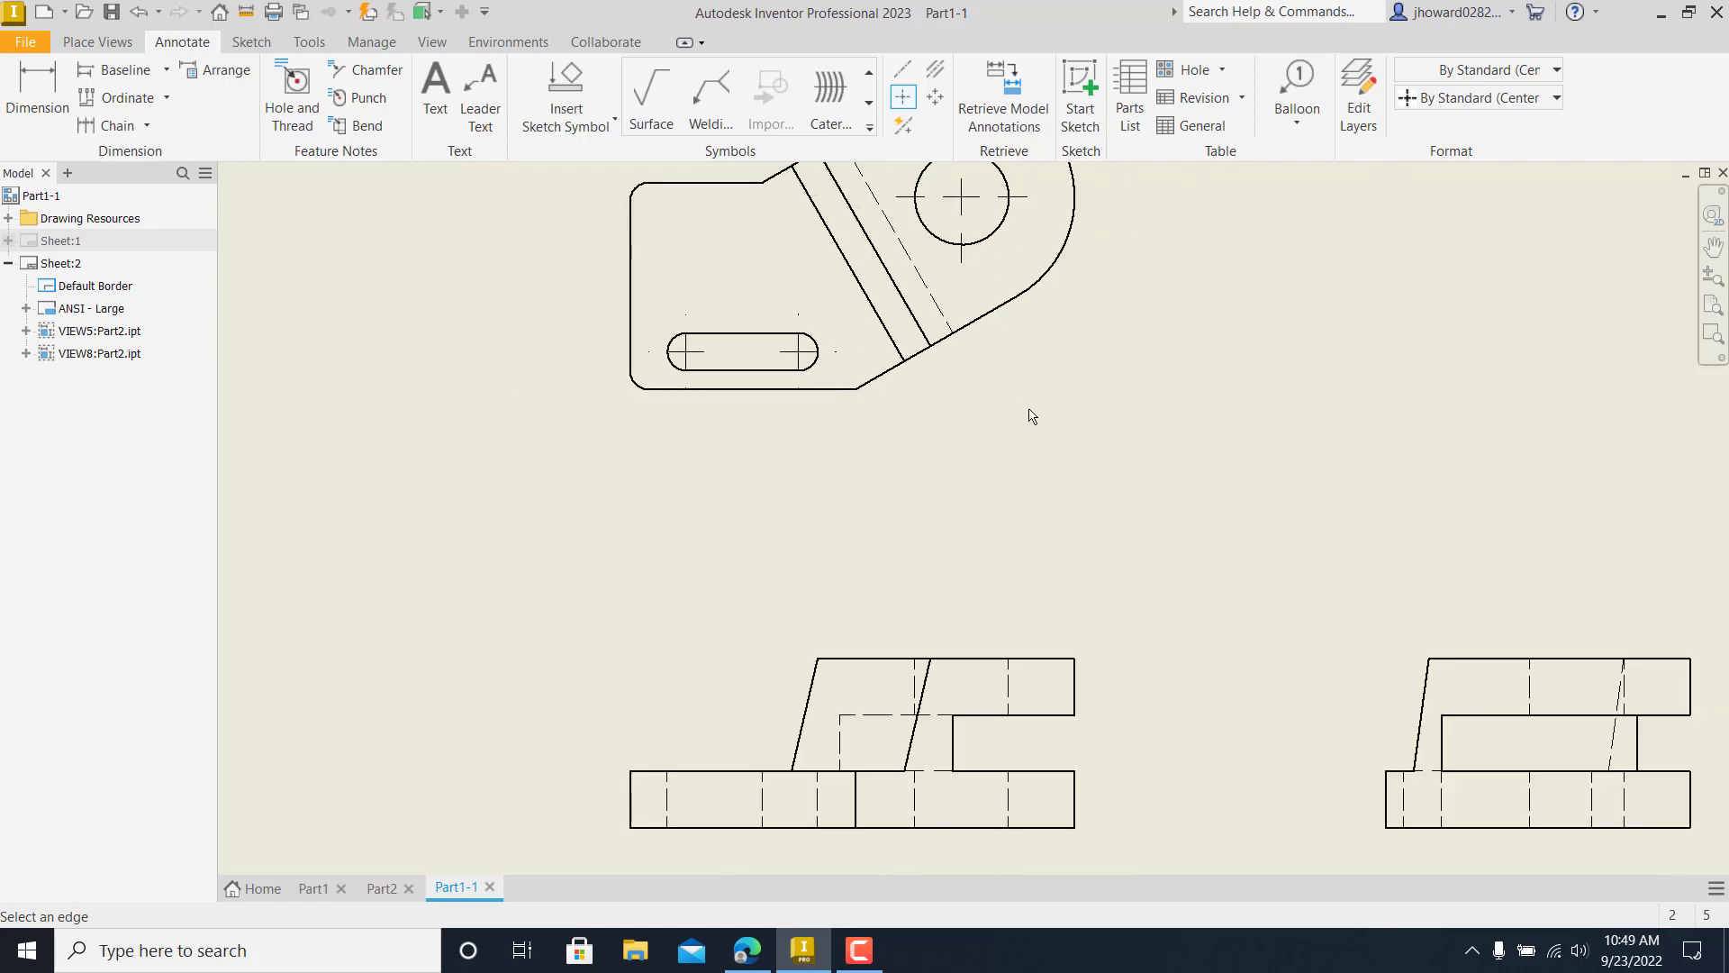
mouse_move(1023, 619)
middle_down()
mouse_move(1004, 526)
mouse_move(900, 568)
middle_up()
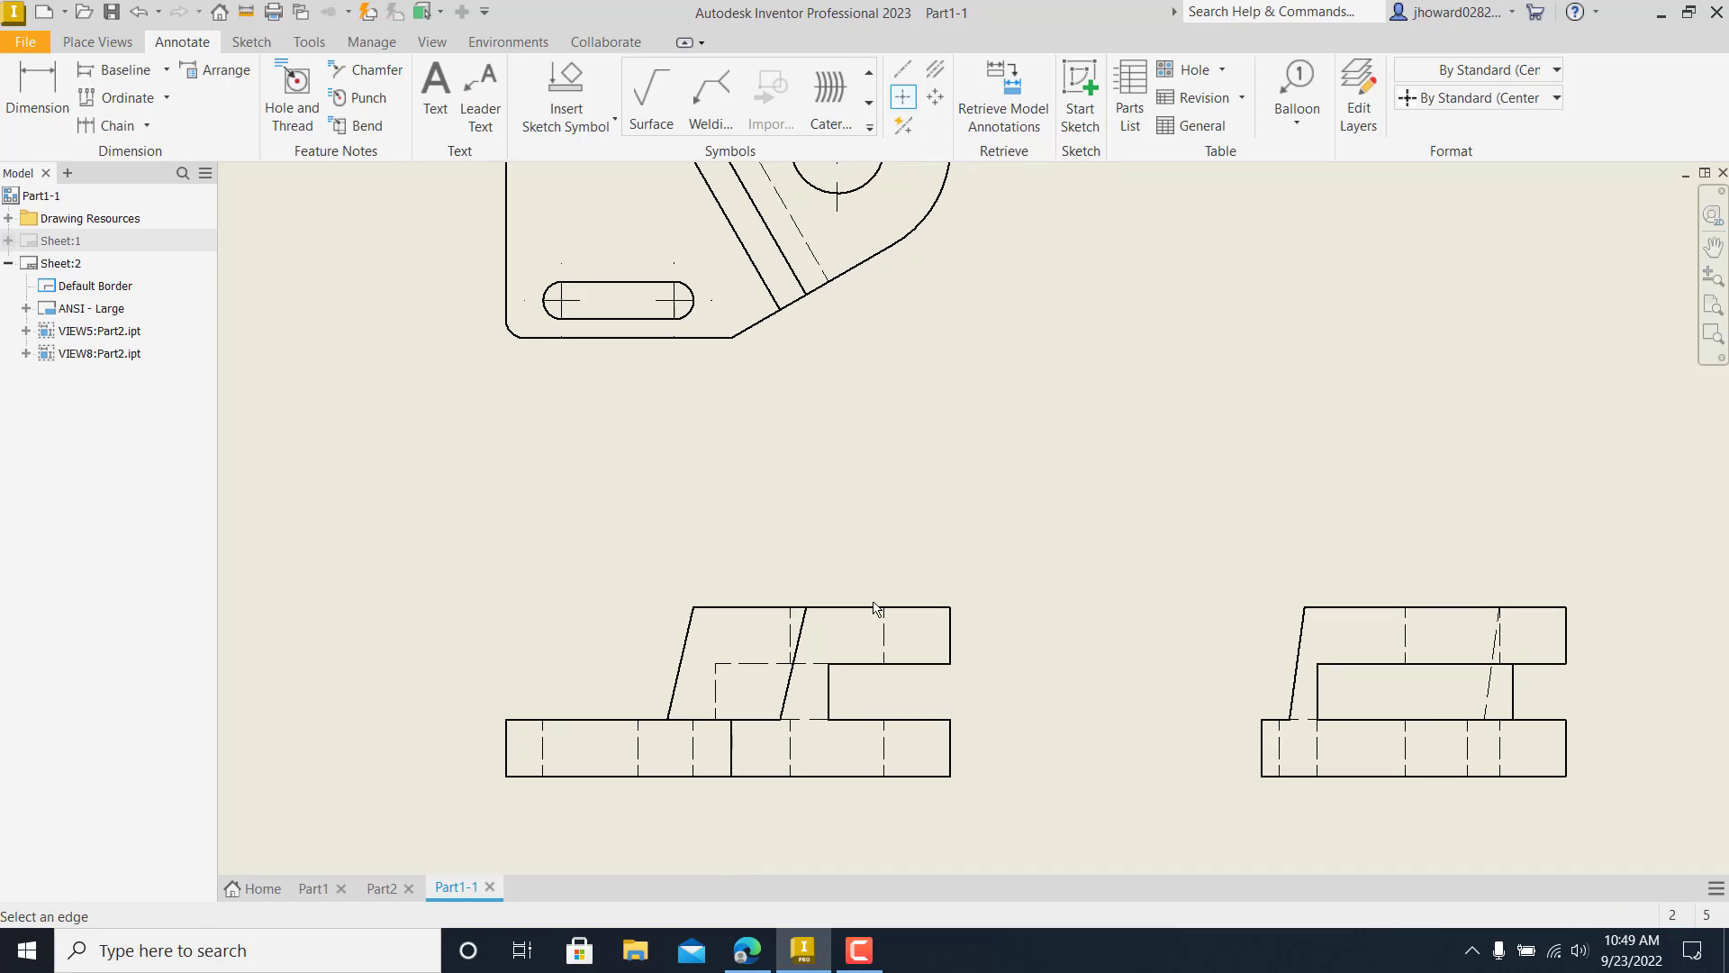
scroll(770, 690, up, 2)
scroll(780, 687, down, 4)
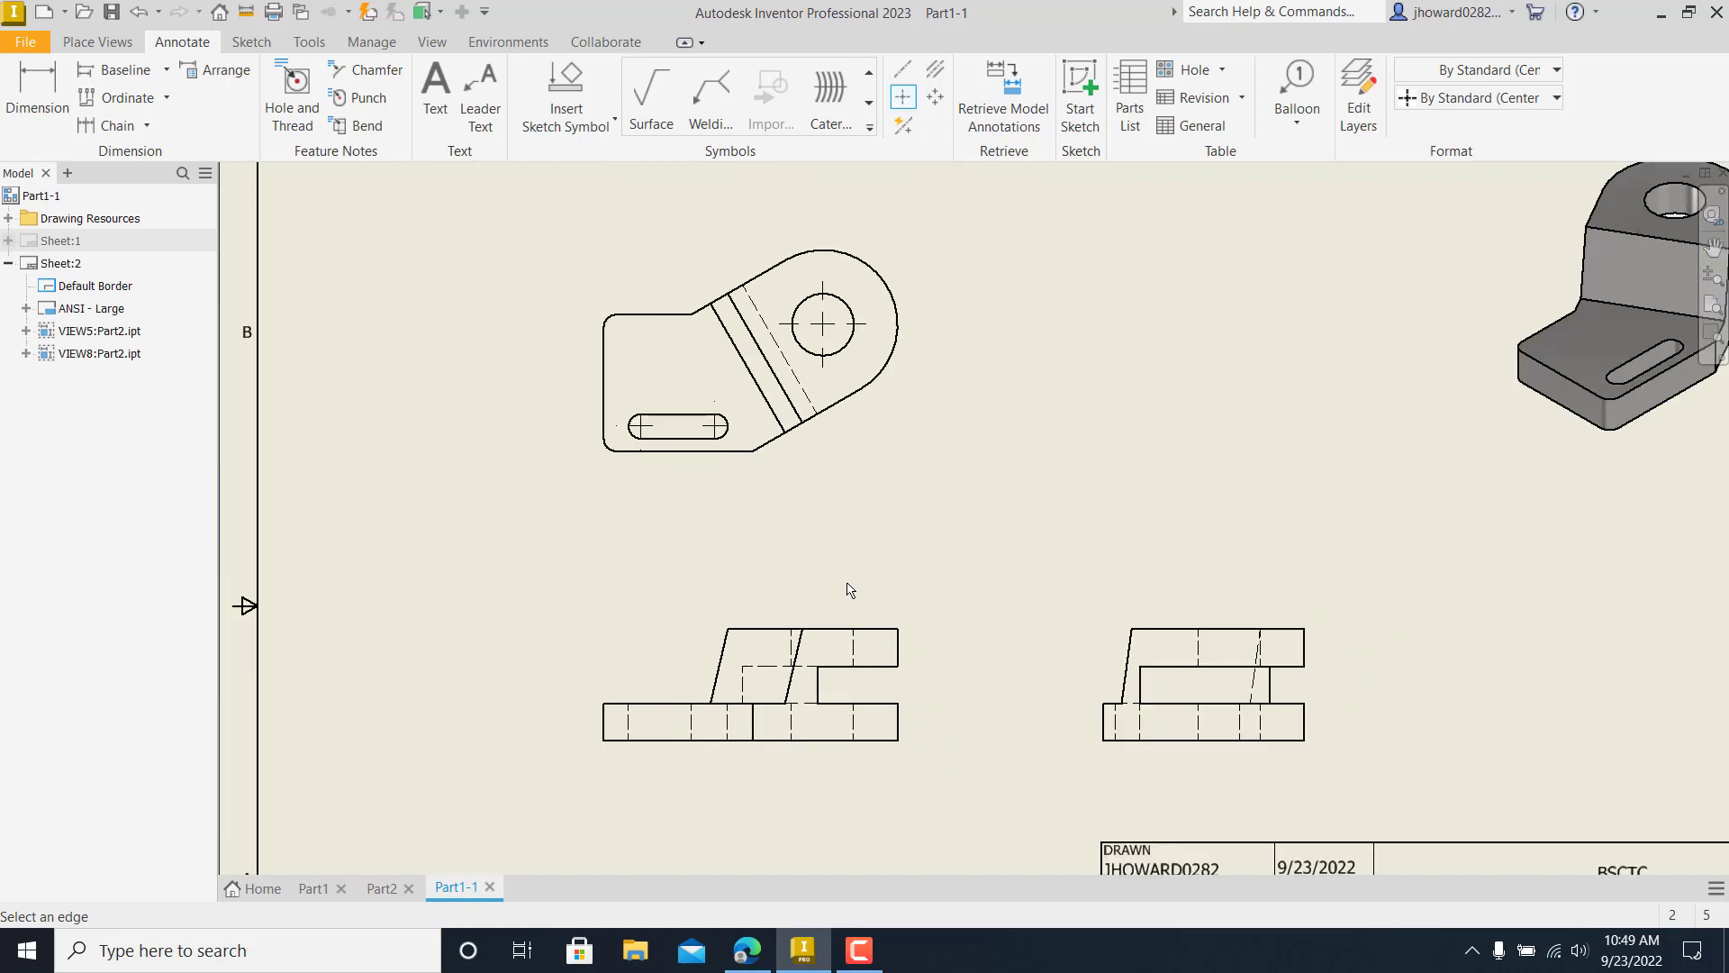
scroll(850, 590, down, 2)
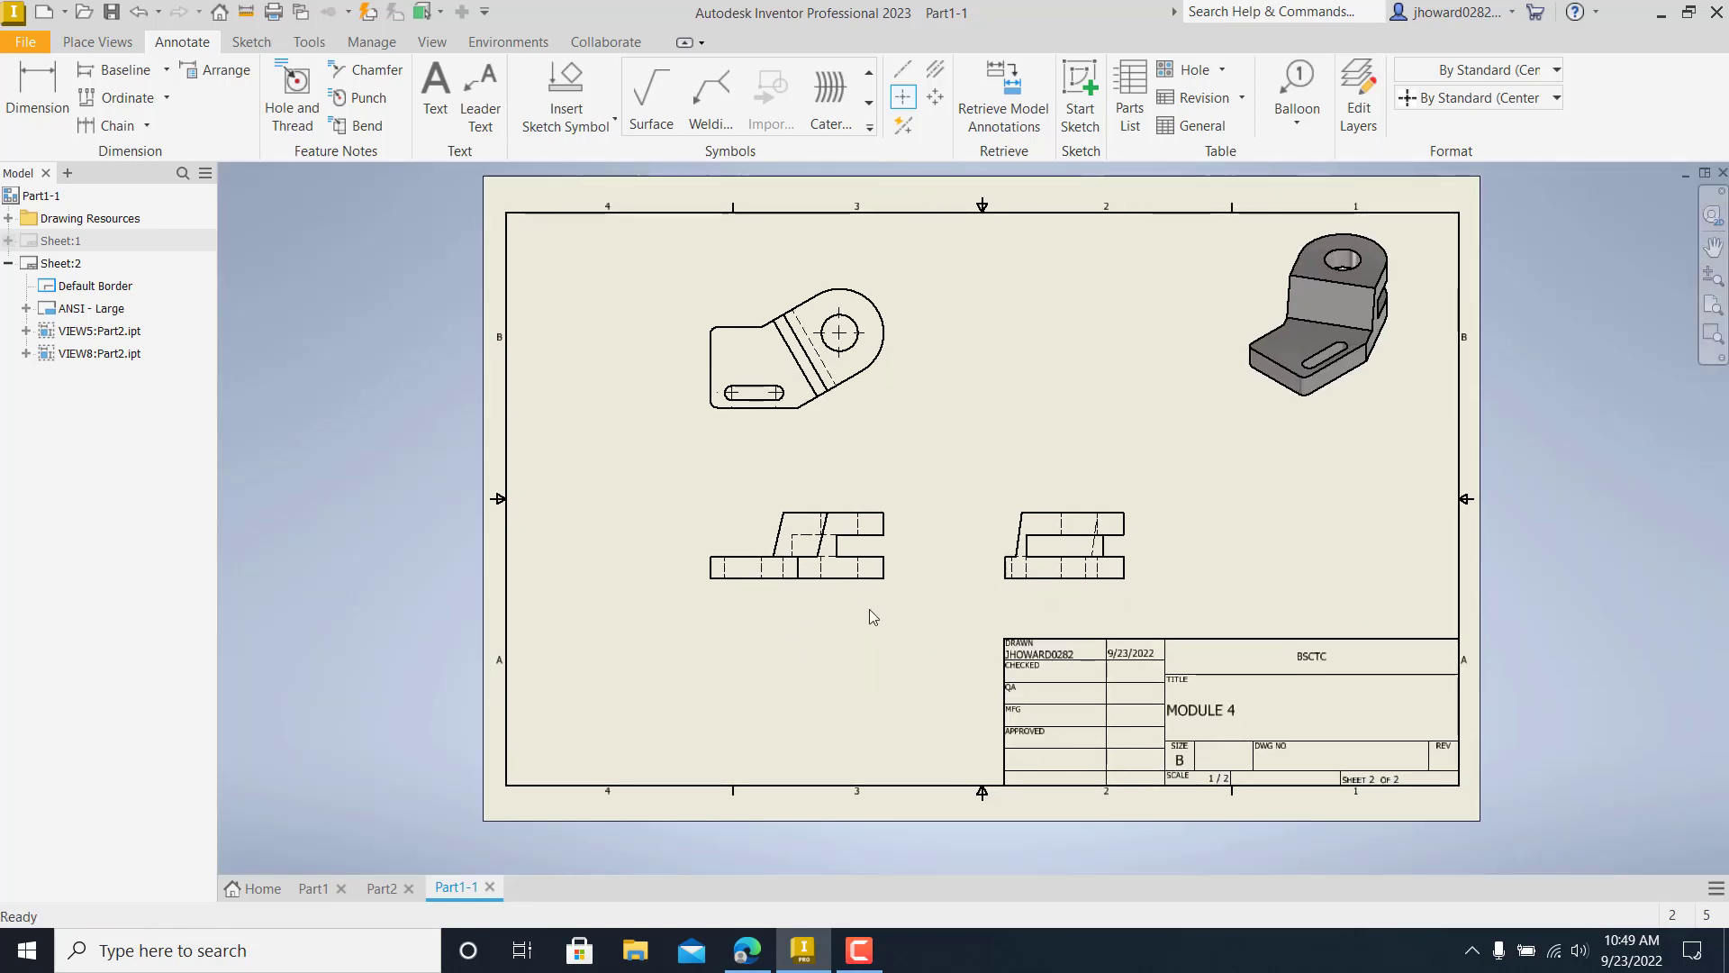
- Space out the Part2 views by moving the base view left and down, the side view right and the top view up
click(860, 581)
drag(811, 614, 811, 616)
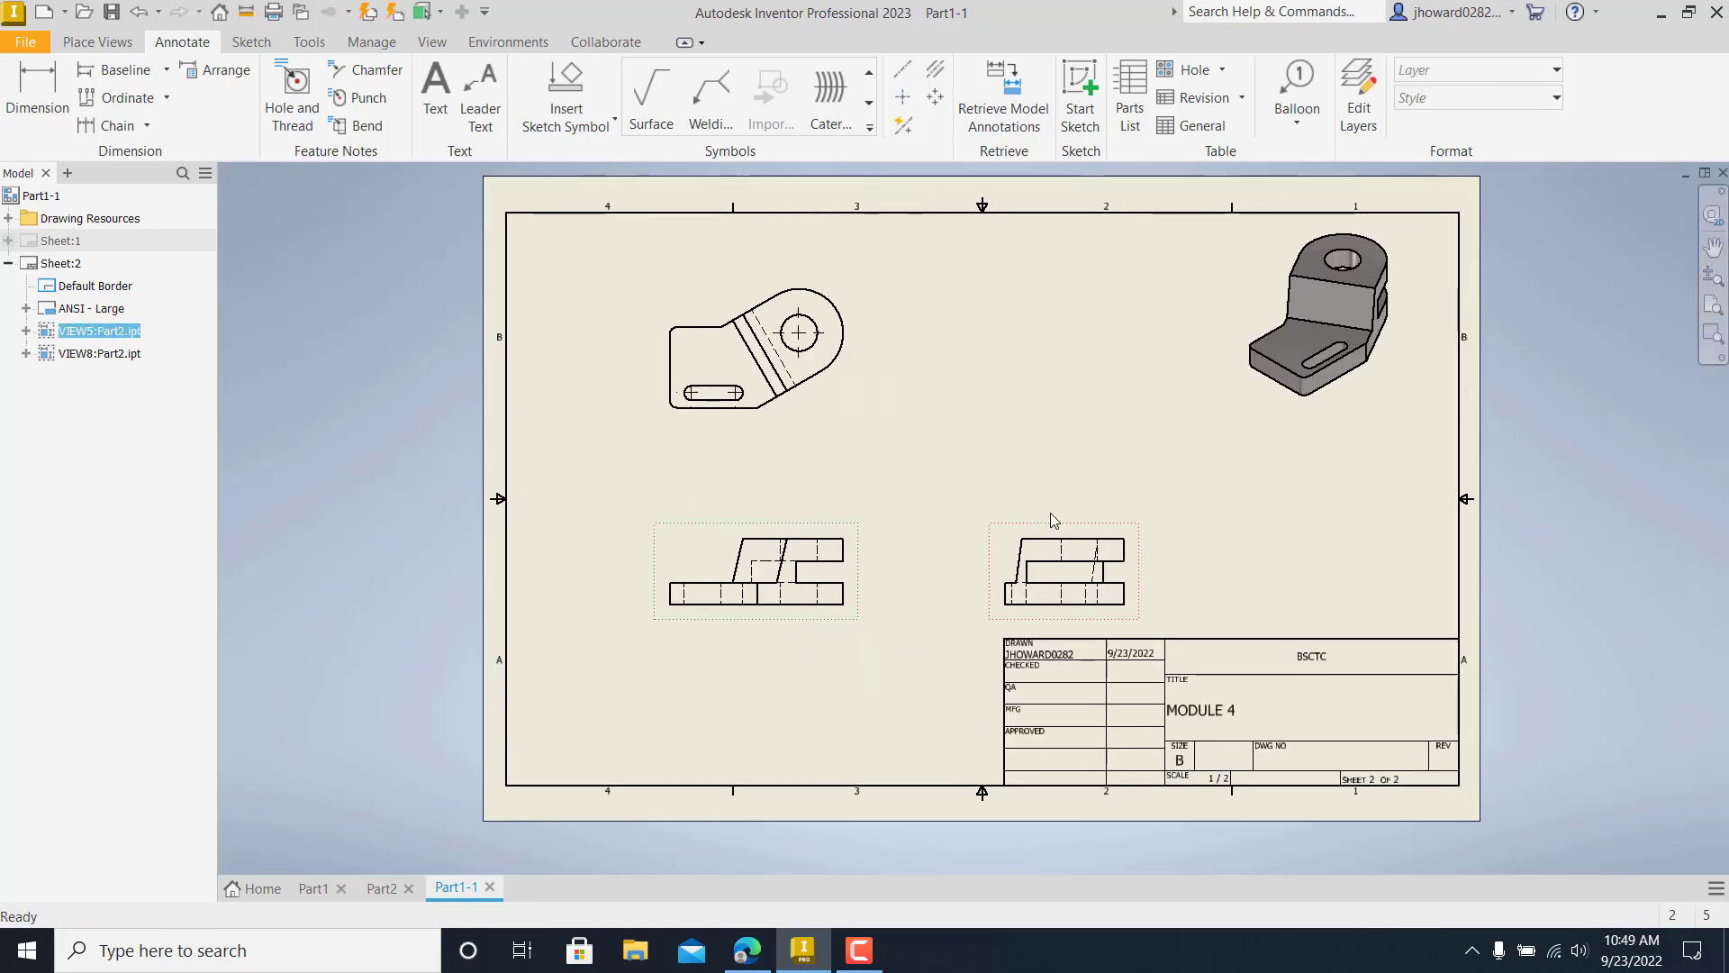
drag(1107, 520, 1138, 522)
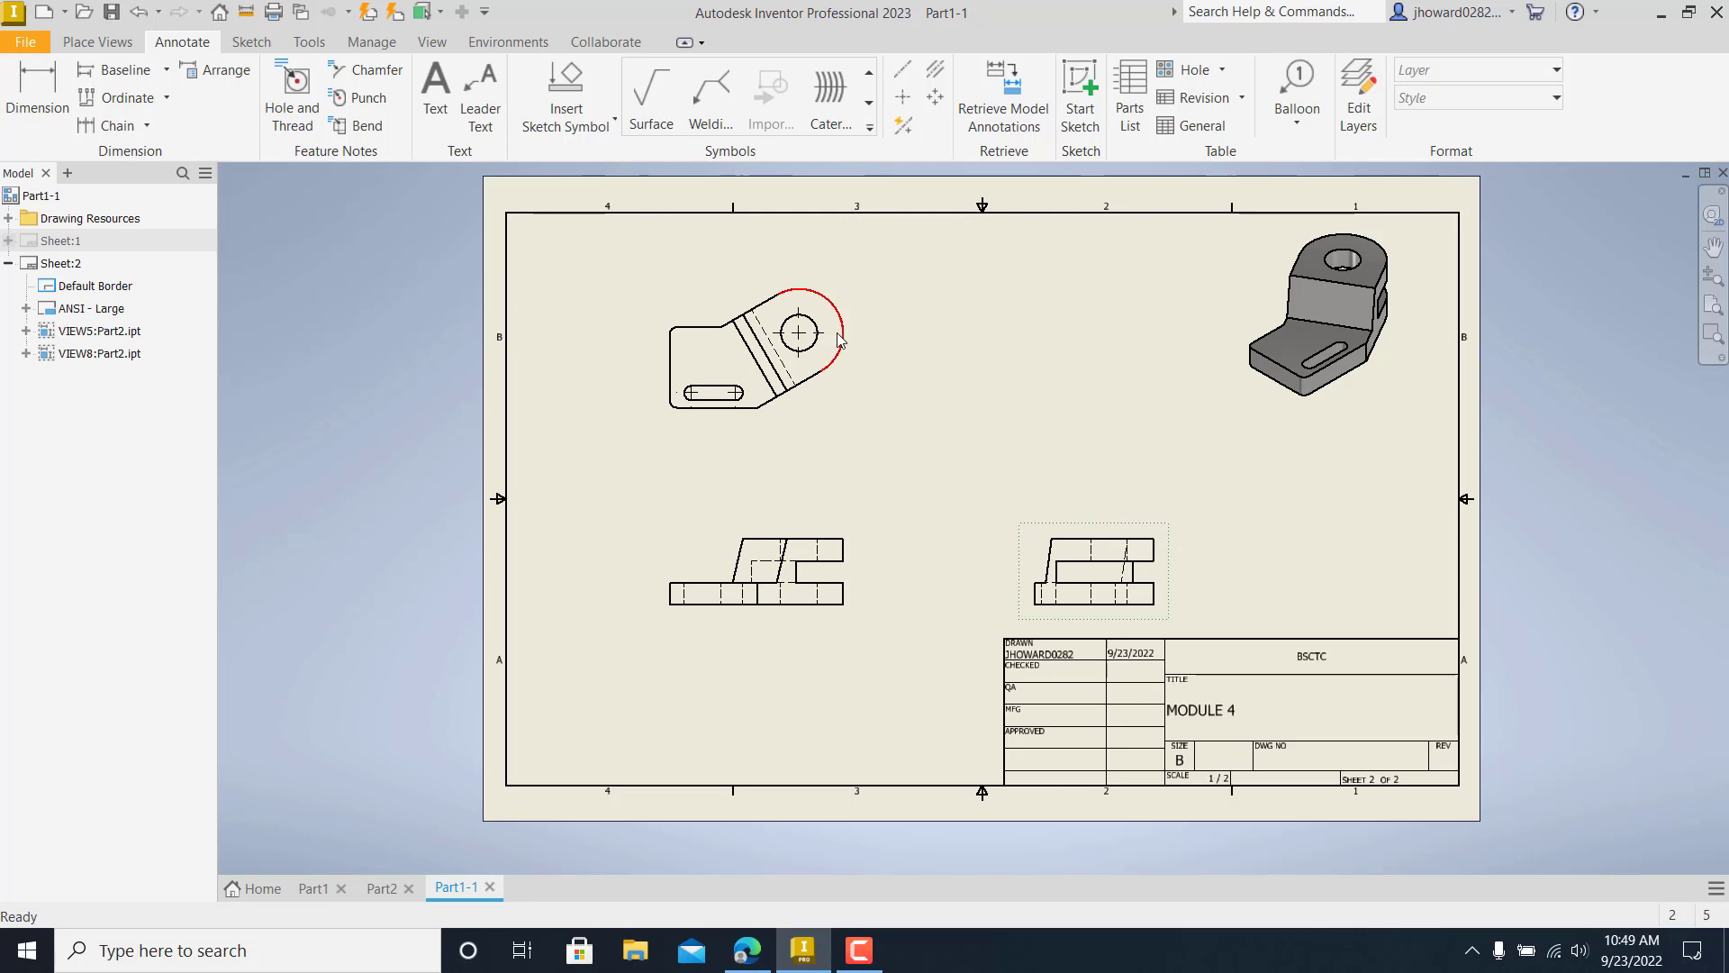
drag(861, 329, 861, 314)
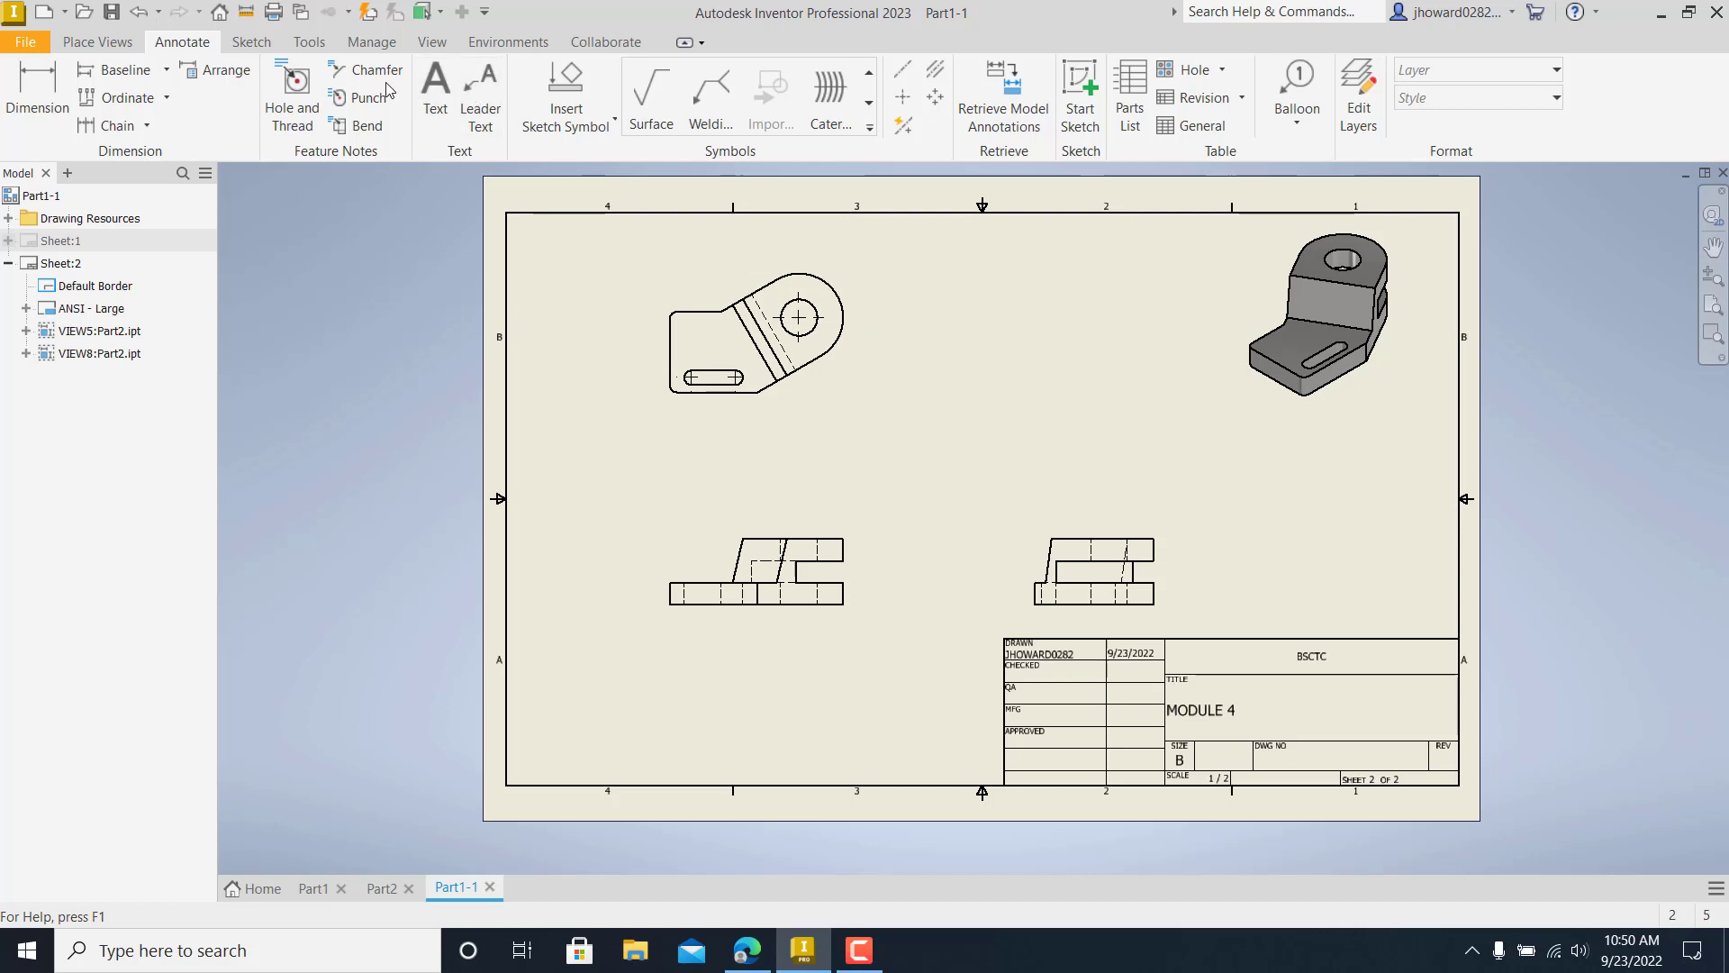
- Create a 1/2 scale auxiliary view from the top view's angled lower edge, place it just below that edge and nudge the top view up
click(94, 45)
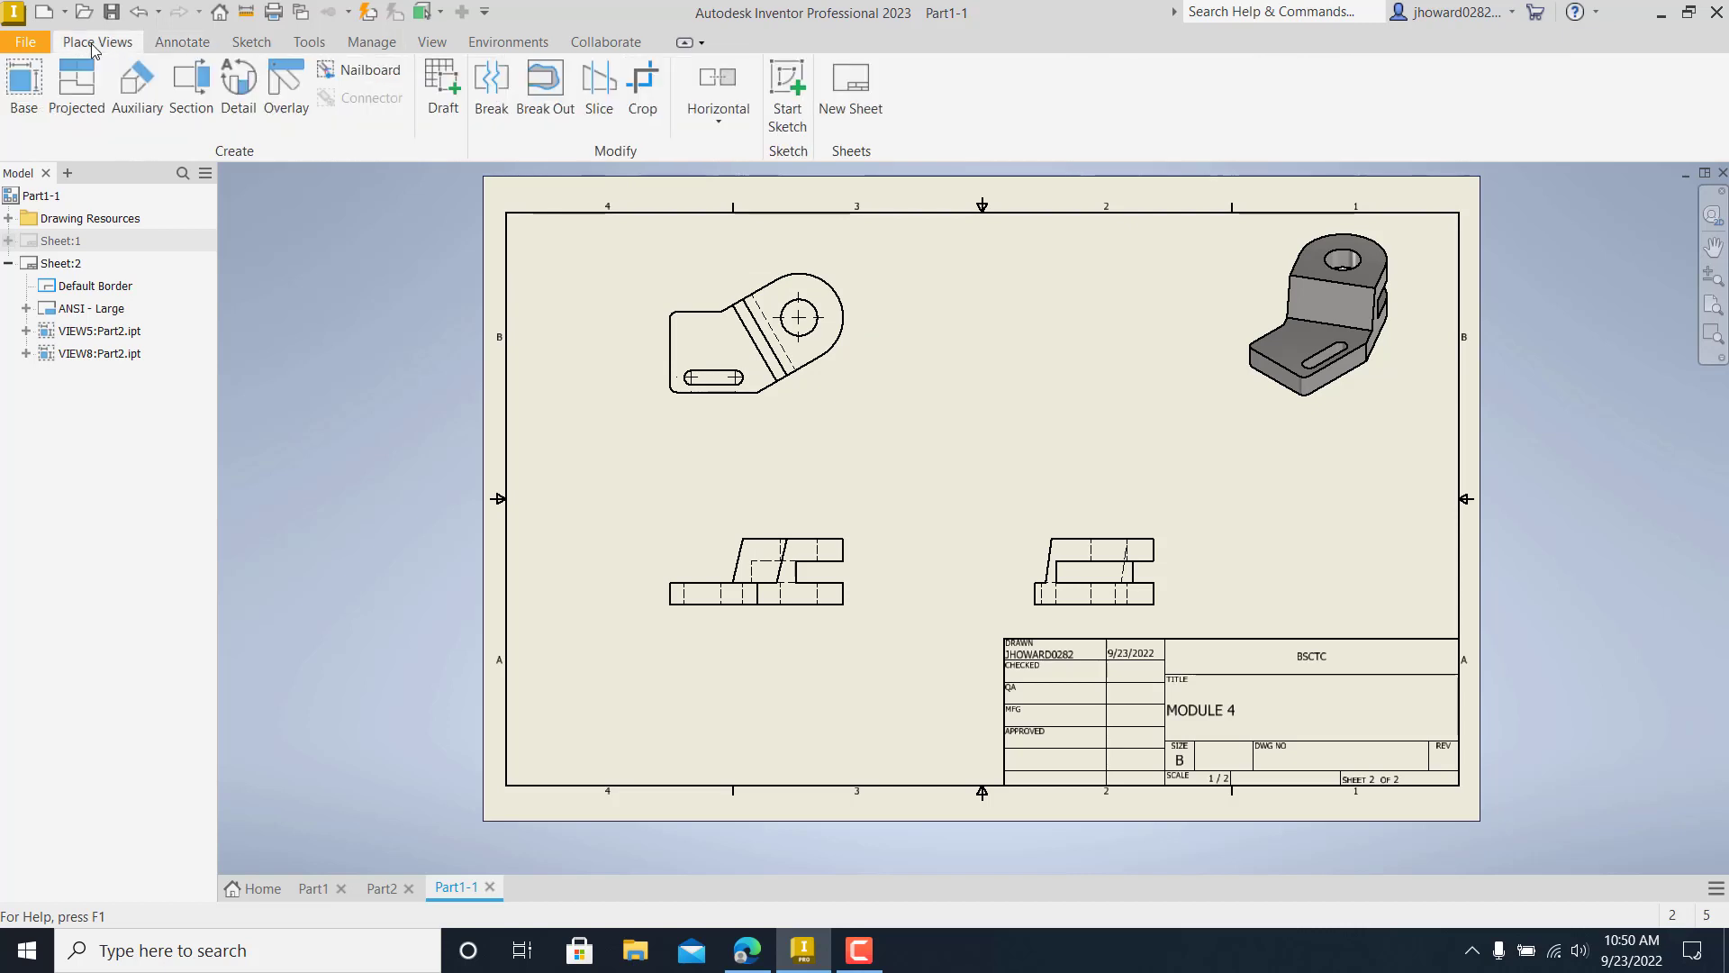
click(135, 115)
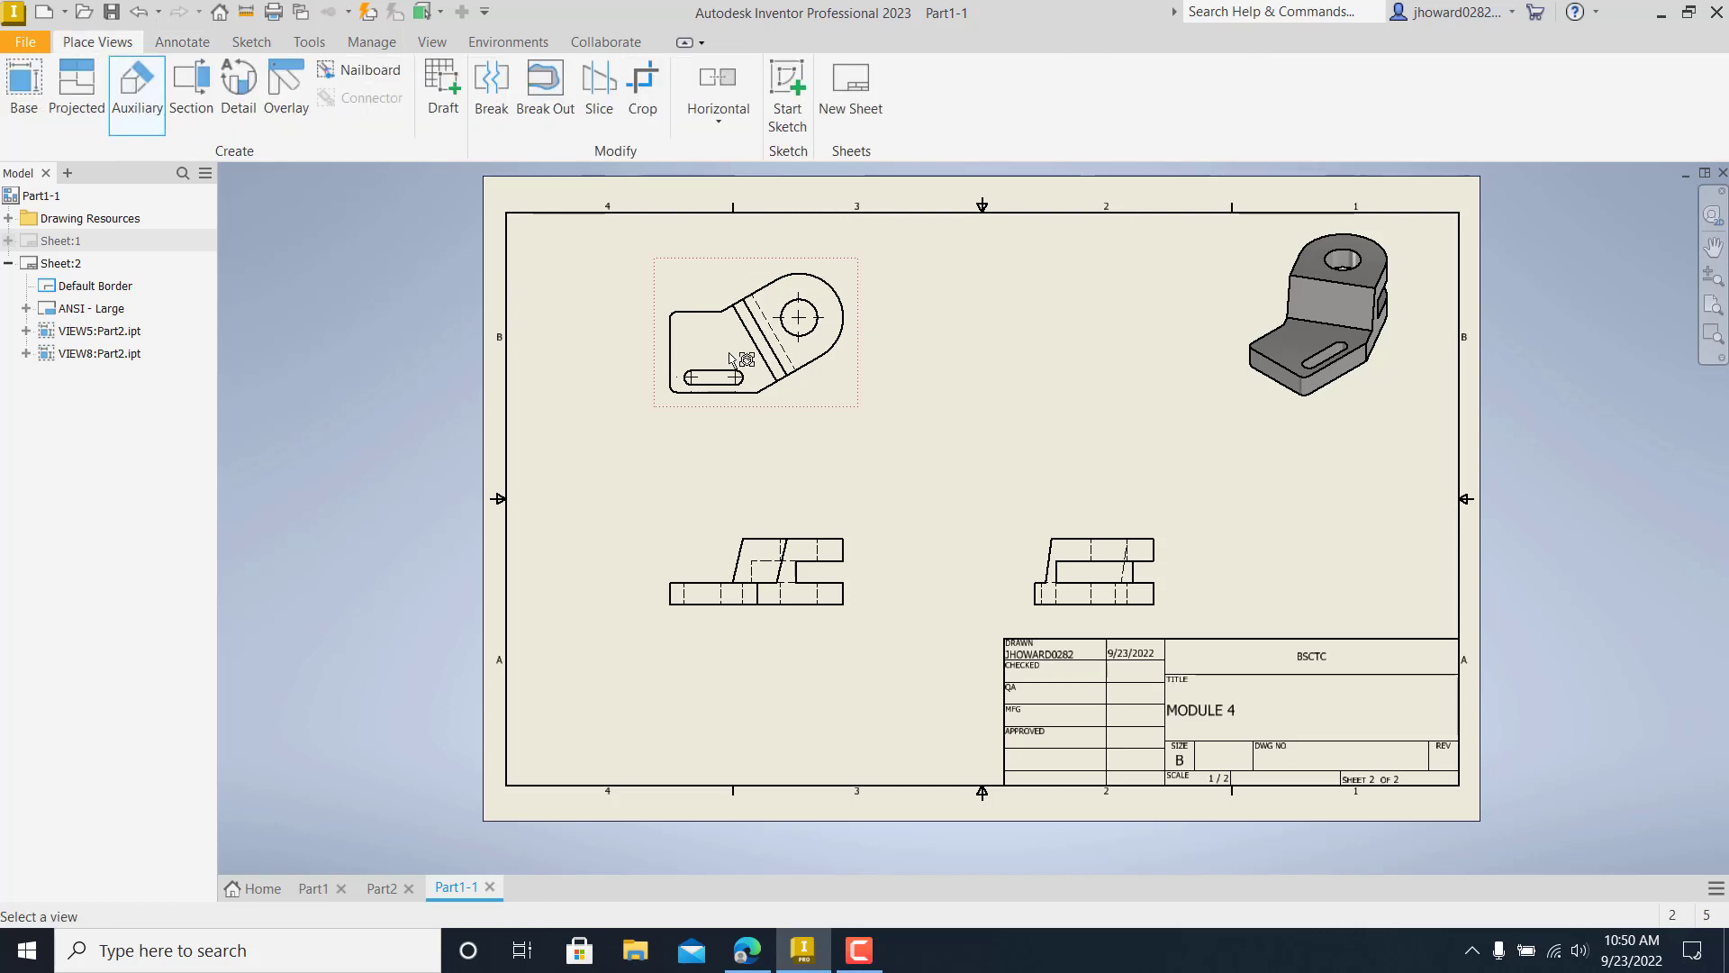
click(822, 384)
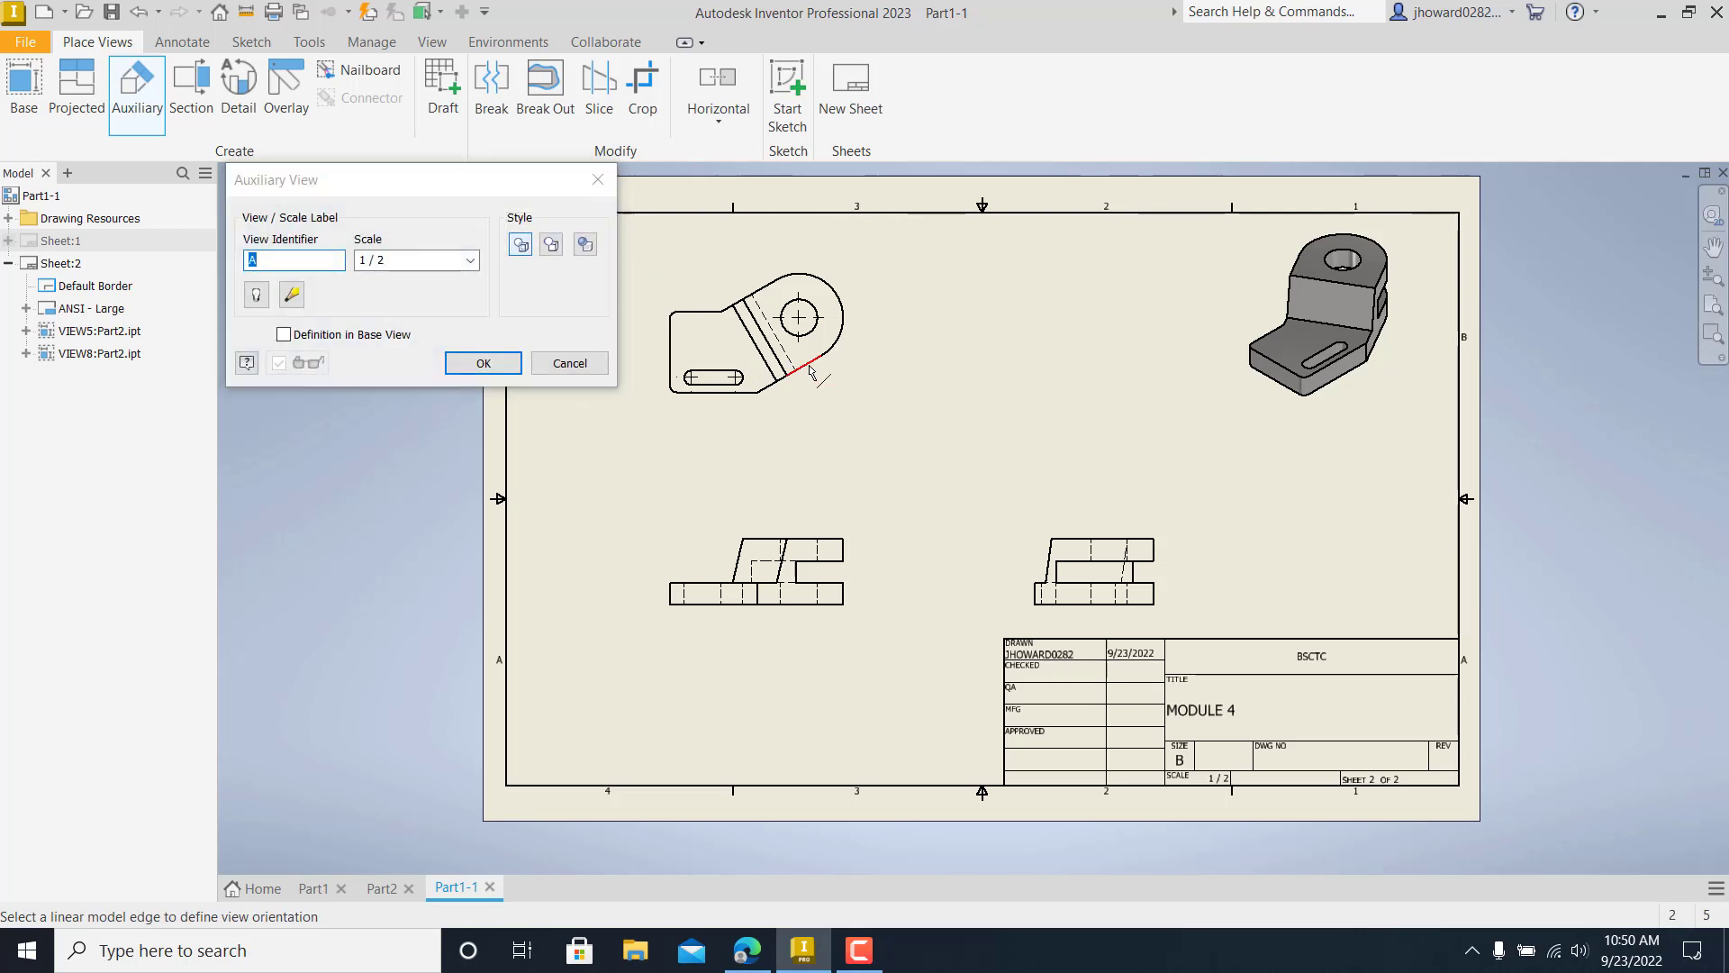
click(810, 369)
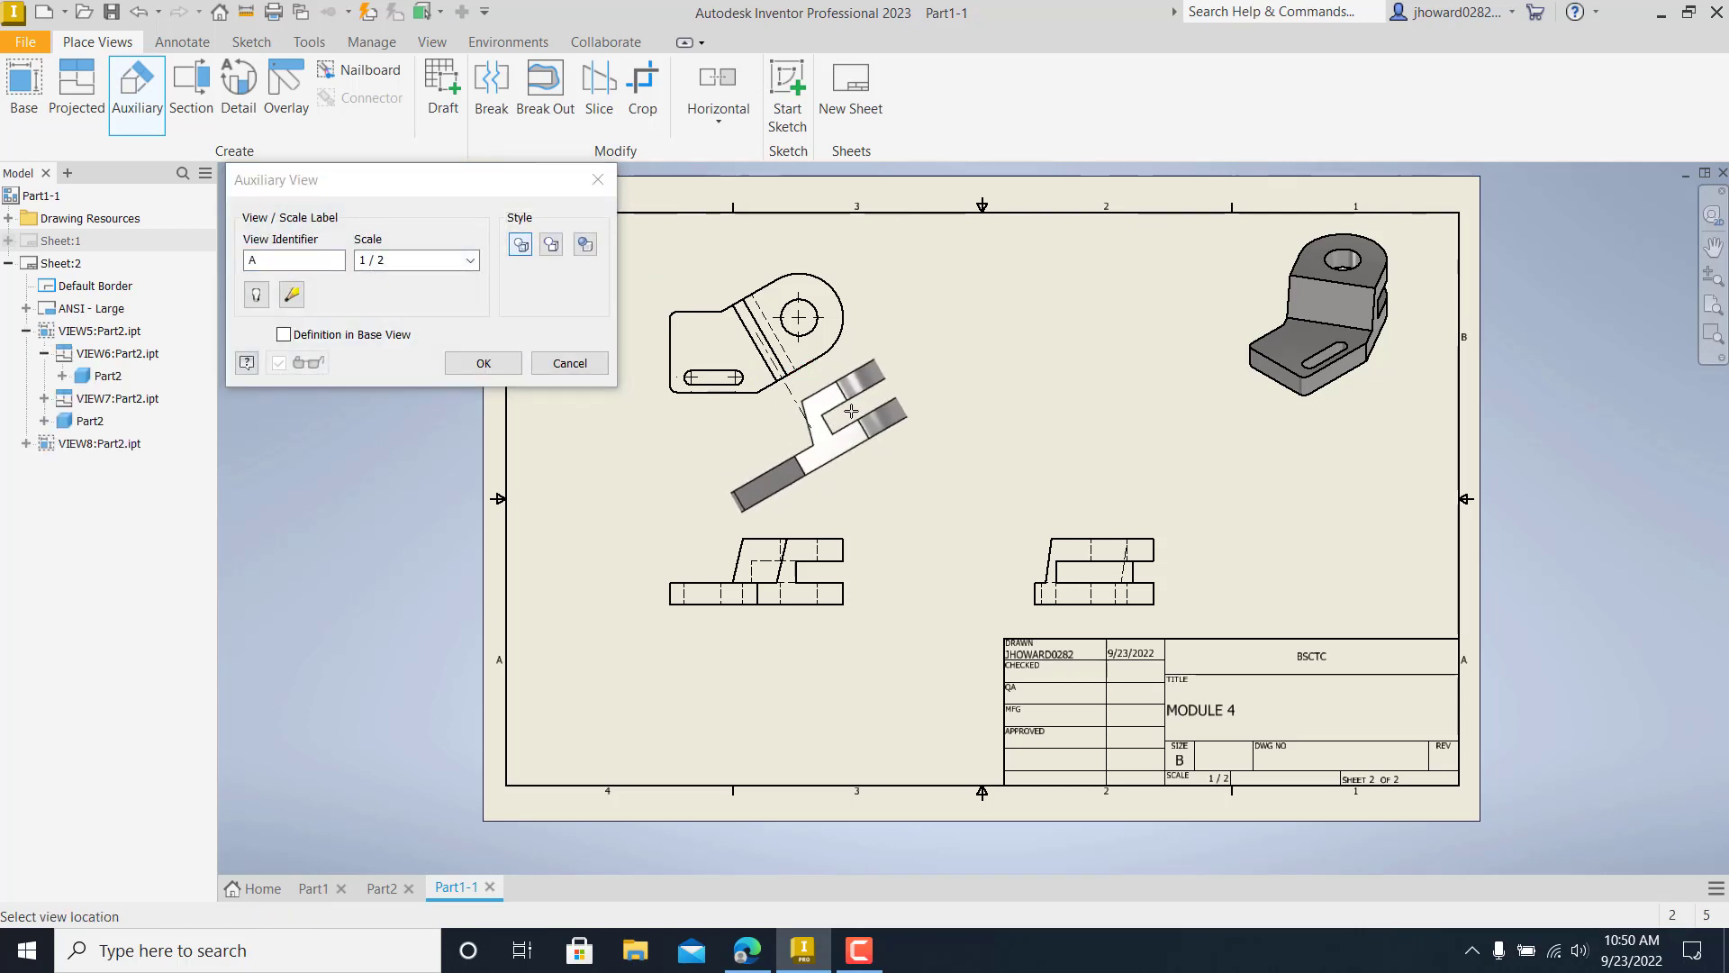
click(851, 411)
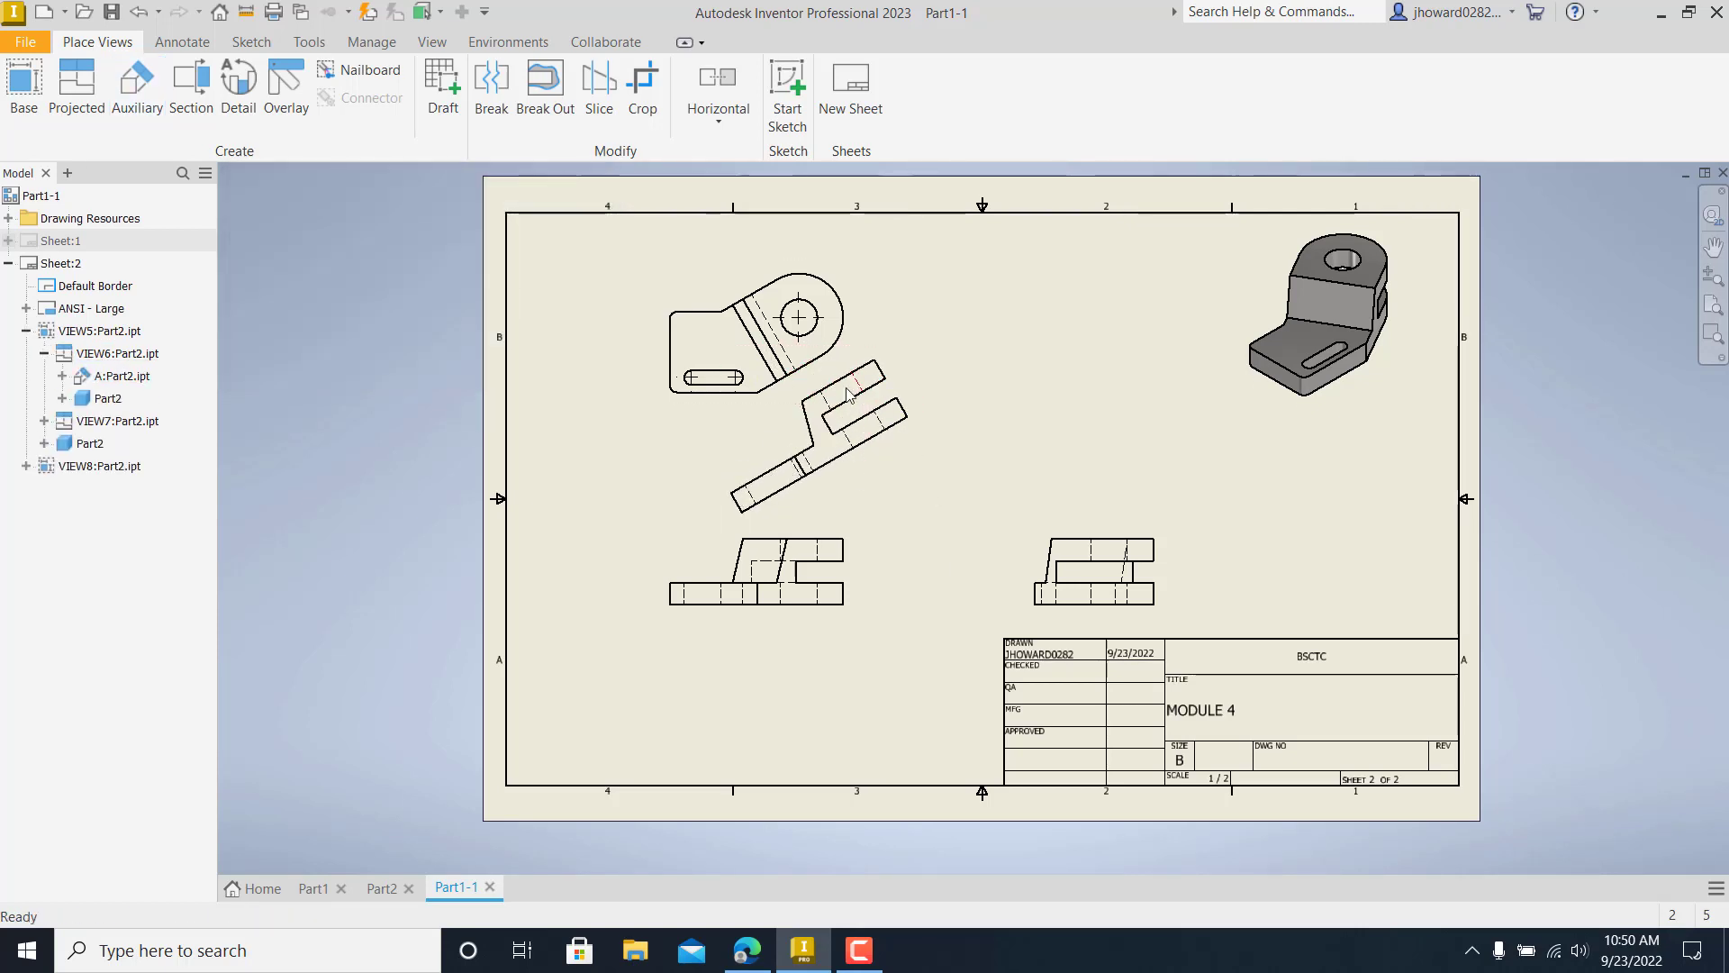
drag(744, 268, 744, 264)
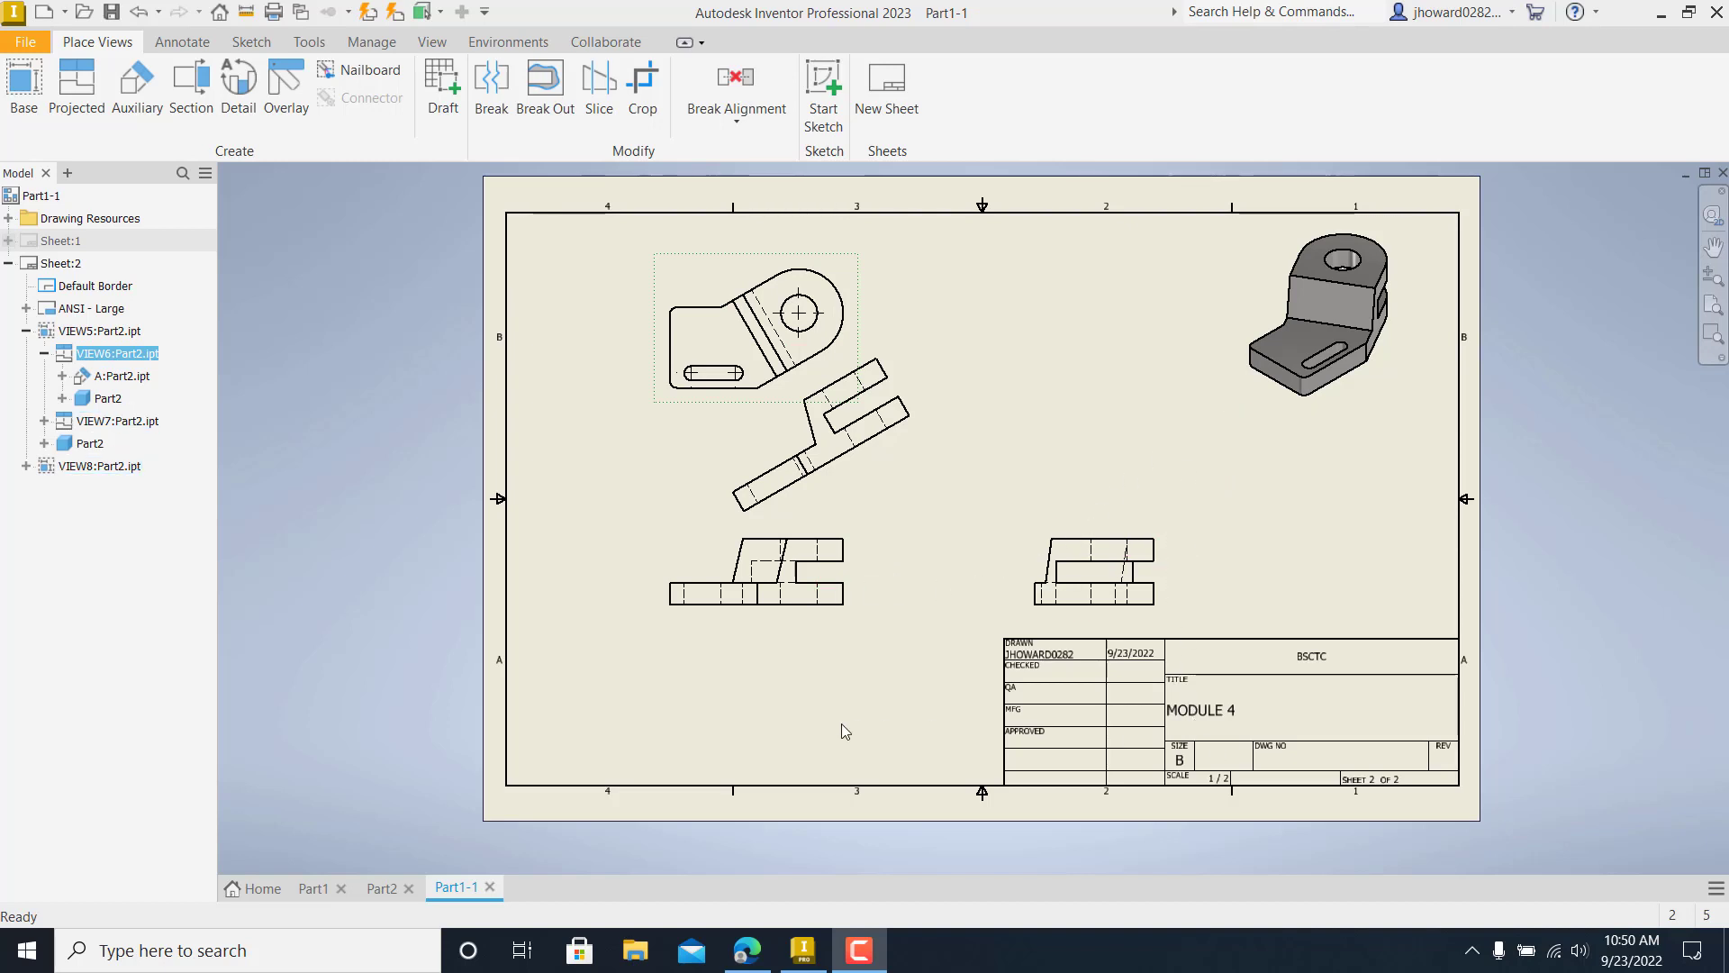
- Collapse Sheet:2 in the browser and add a third sheet to the drawing
click(8, 263)
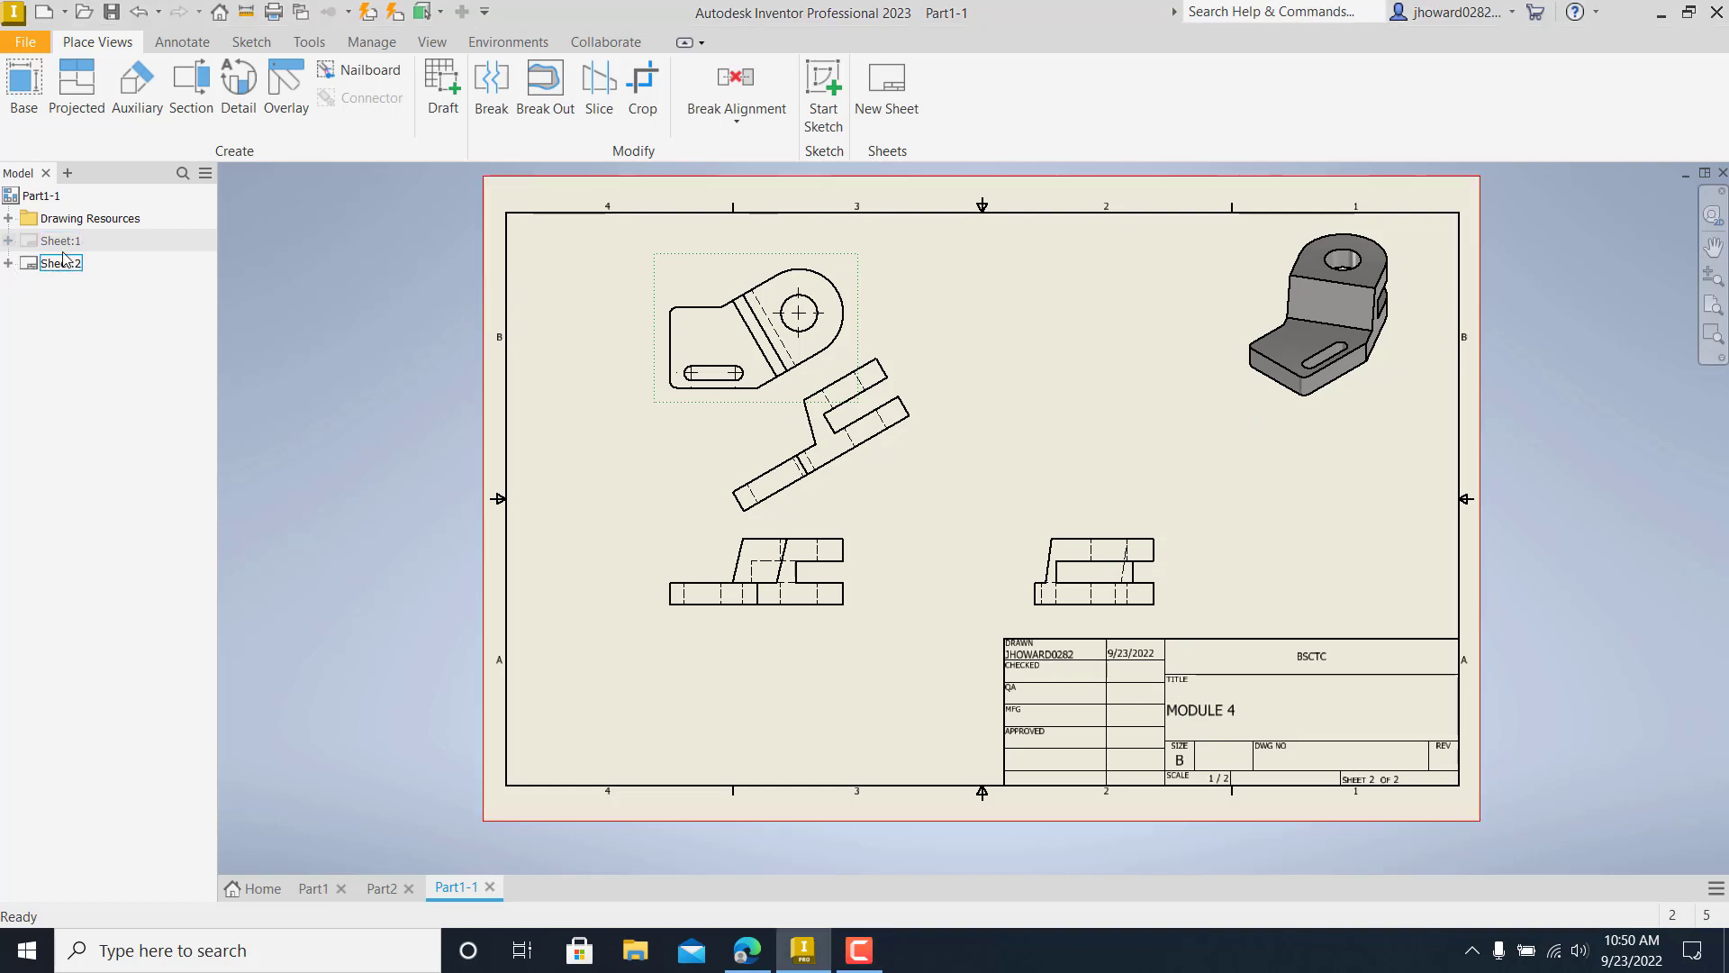
click(49, 198)
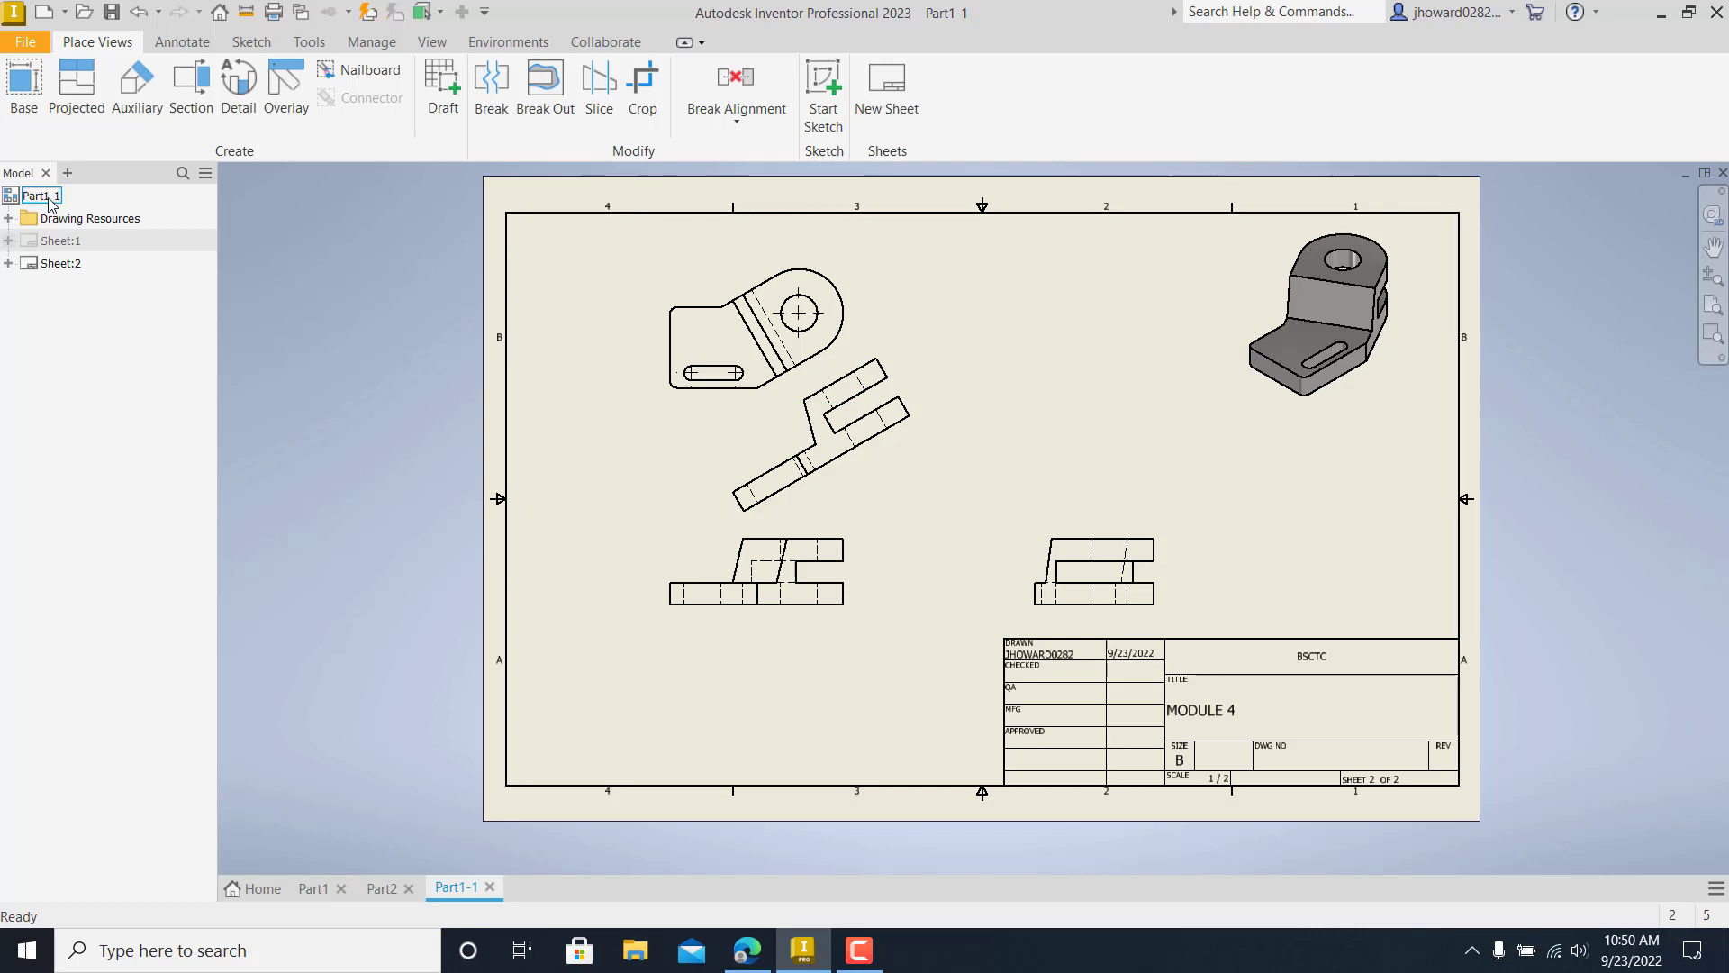
right_click(50, 198)
click(106, 264)
- Start a base view on sheet 3 and load Part3 from the CAD 201 Module 4 folder without saving the open Part2 document
click(24, 85)
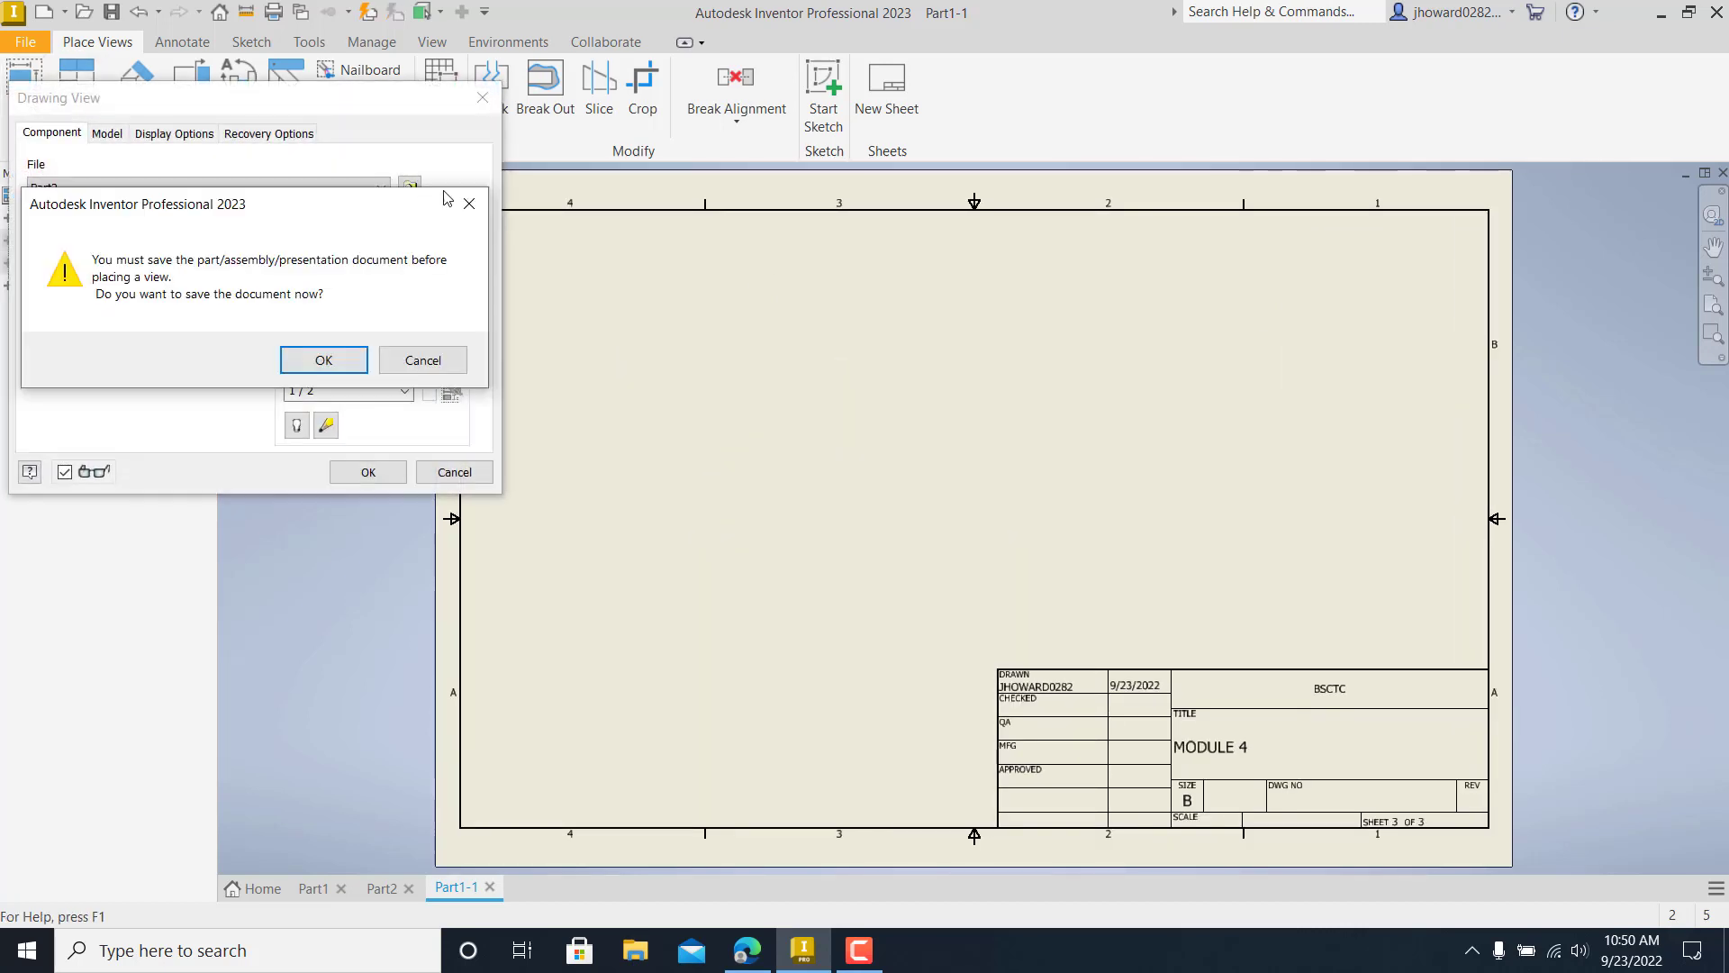
click(335, 358)
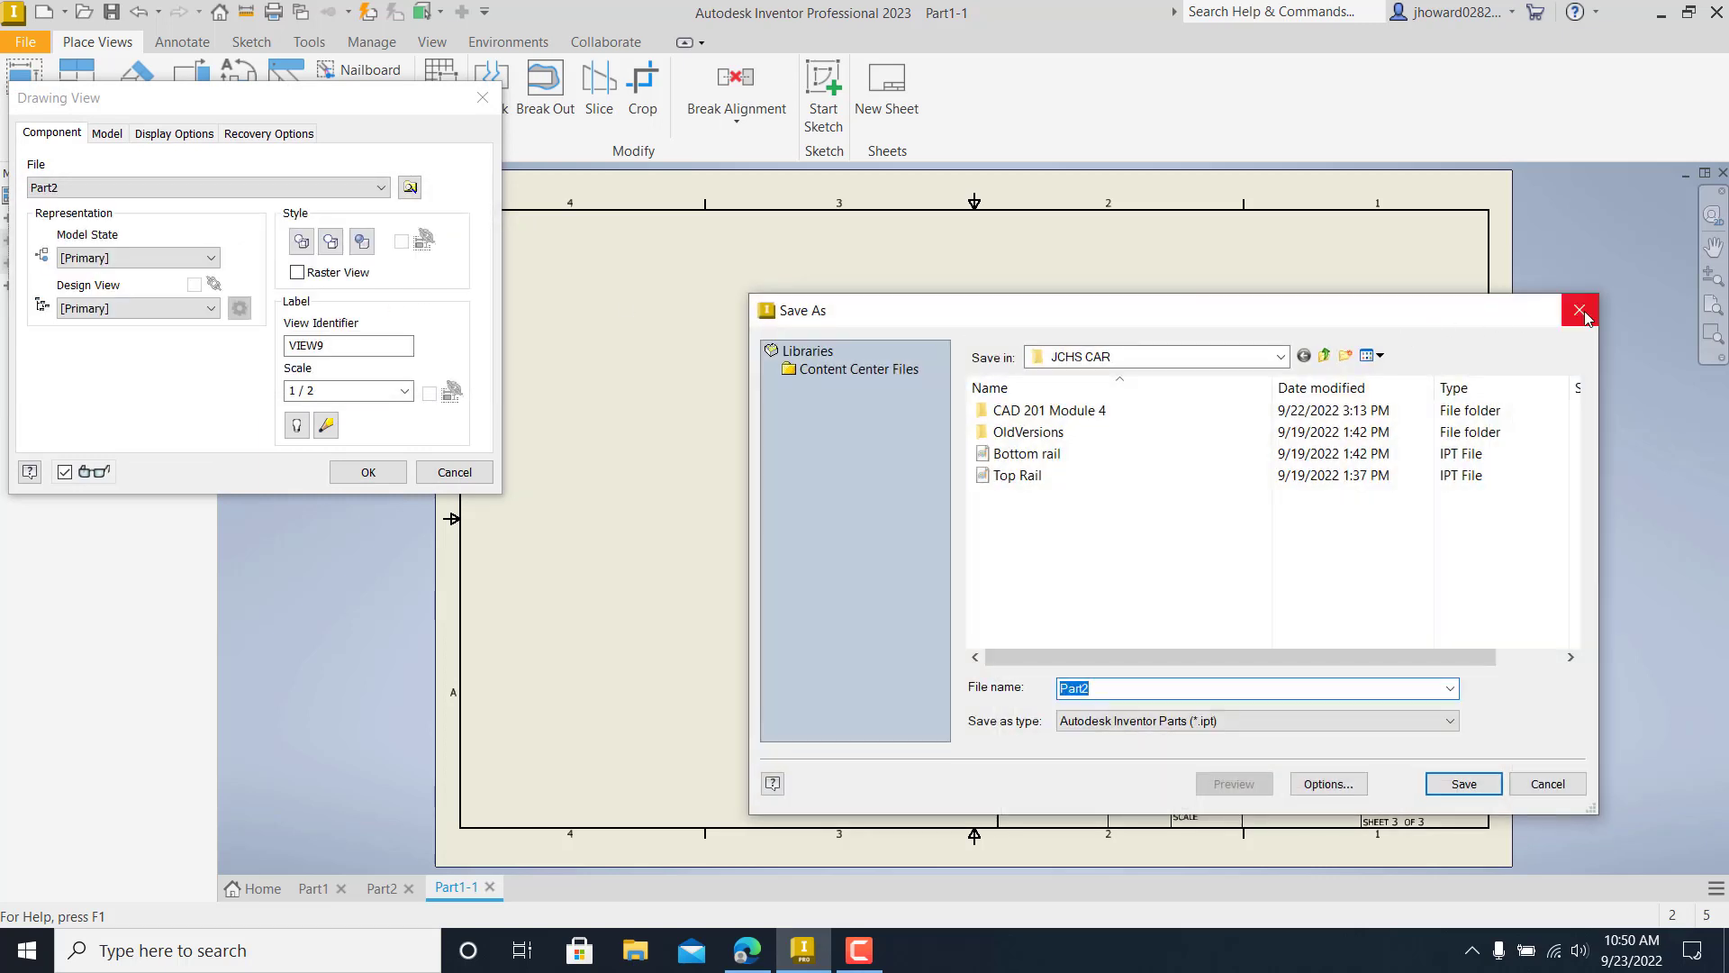
click(1579, 311)
click(410, 187)
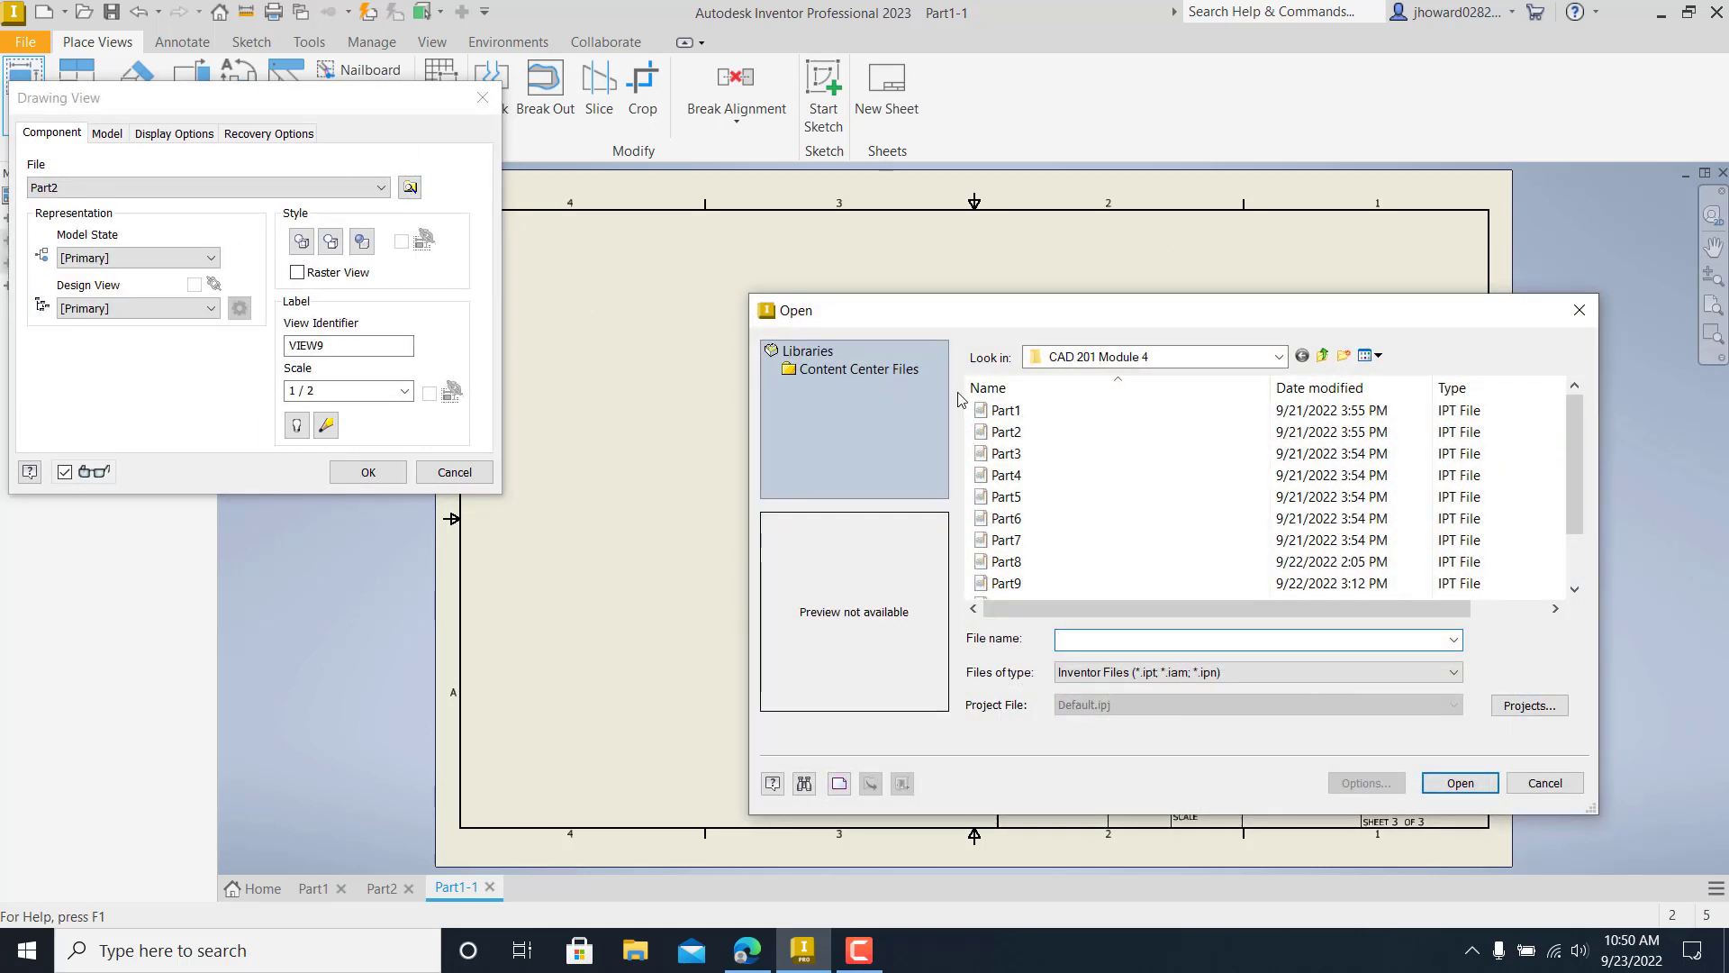
click(1006, 453)
click(1460, 783)
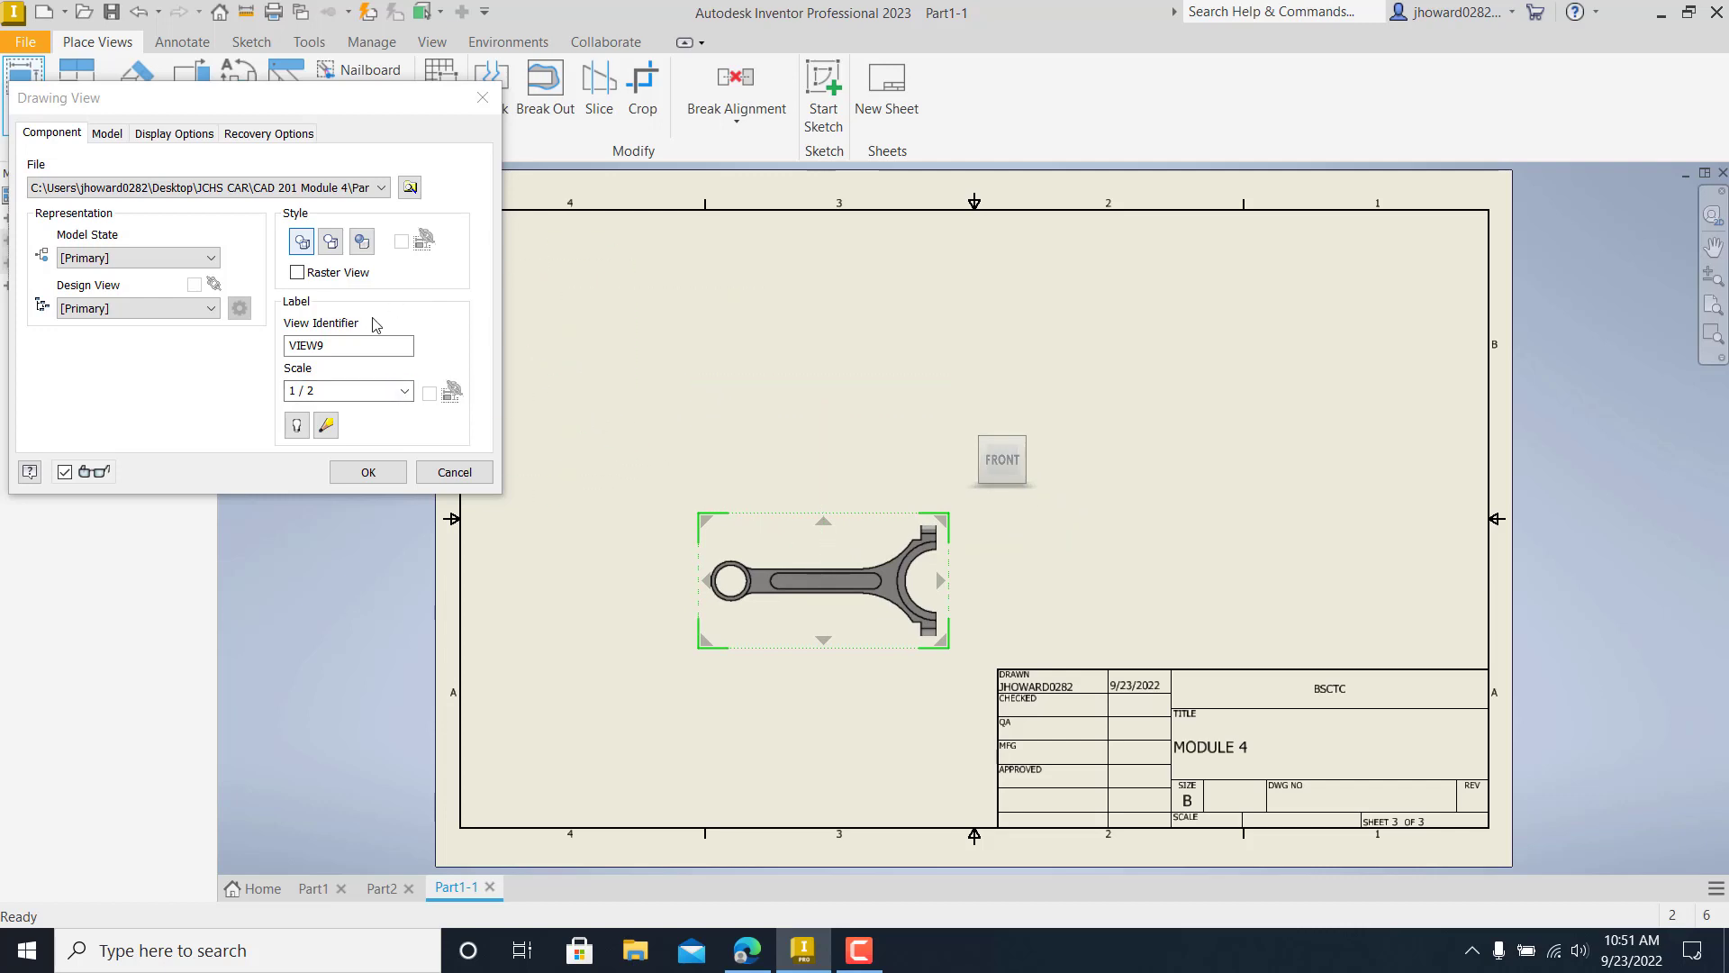
- Set the Part3 front view's scale to 1:1, move it up and slightly left to clear the title block, and place it
click(366, 403)
click(409, 398)
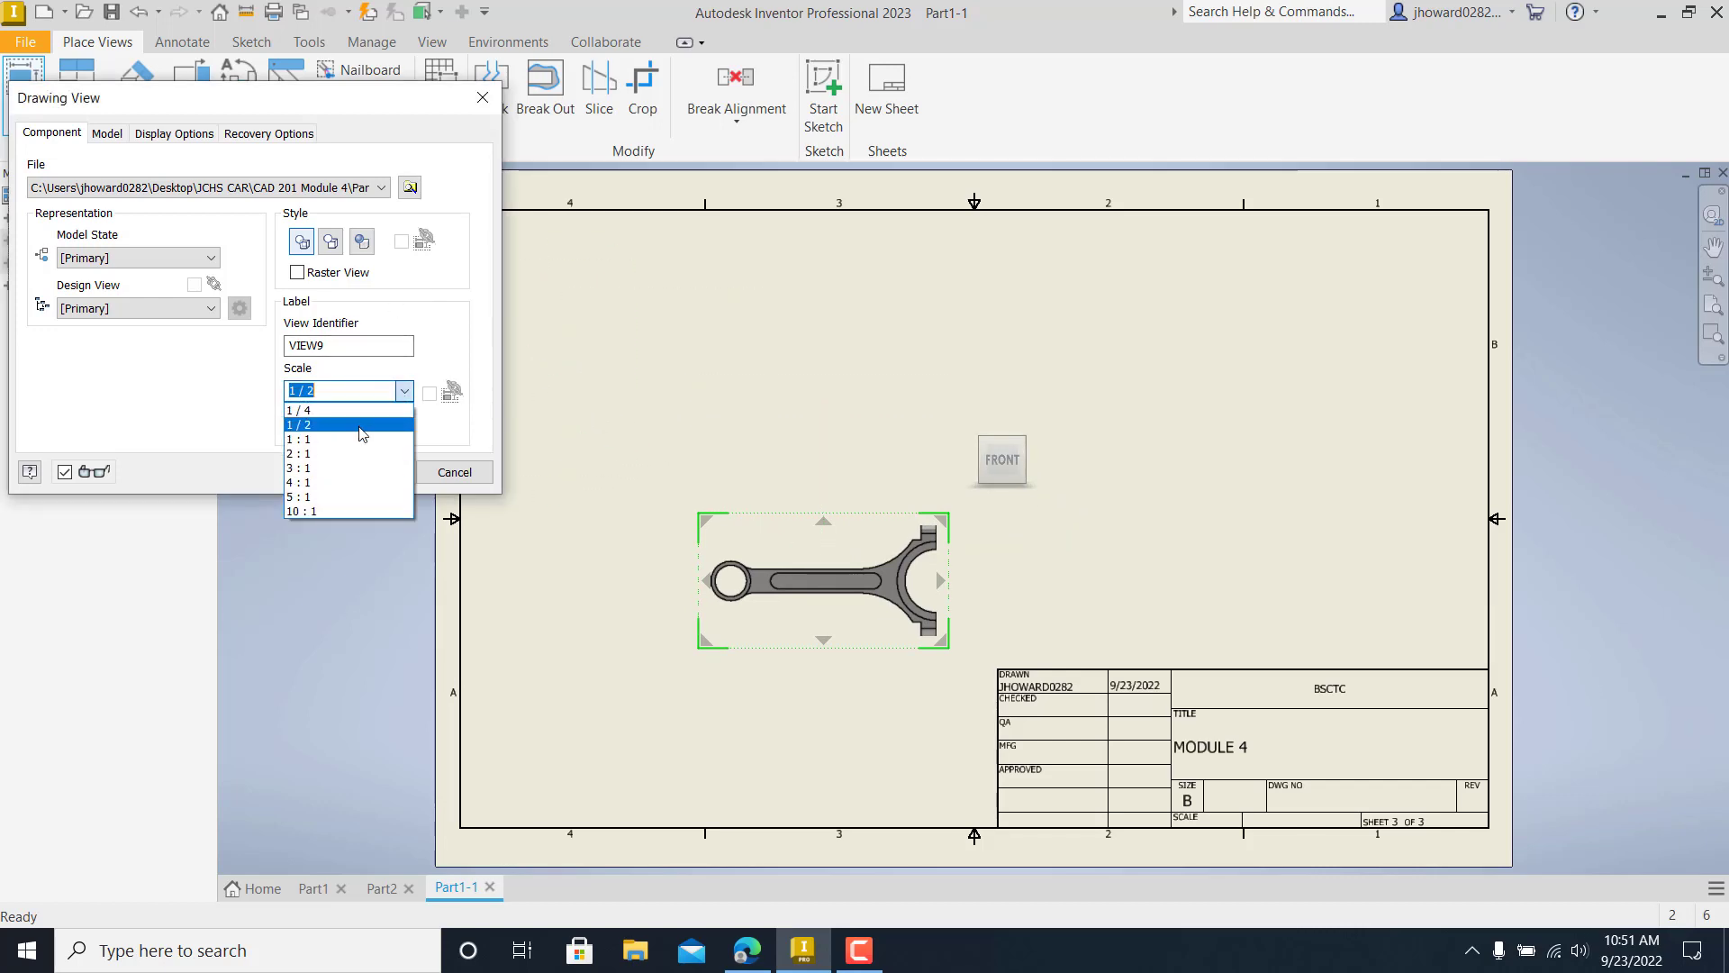
click(366, 443)
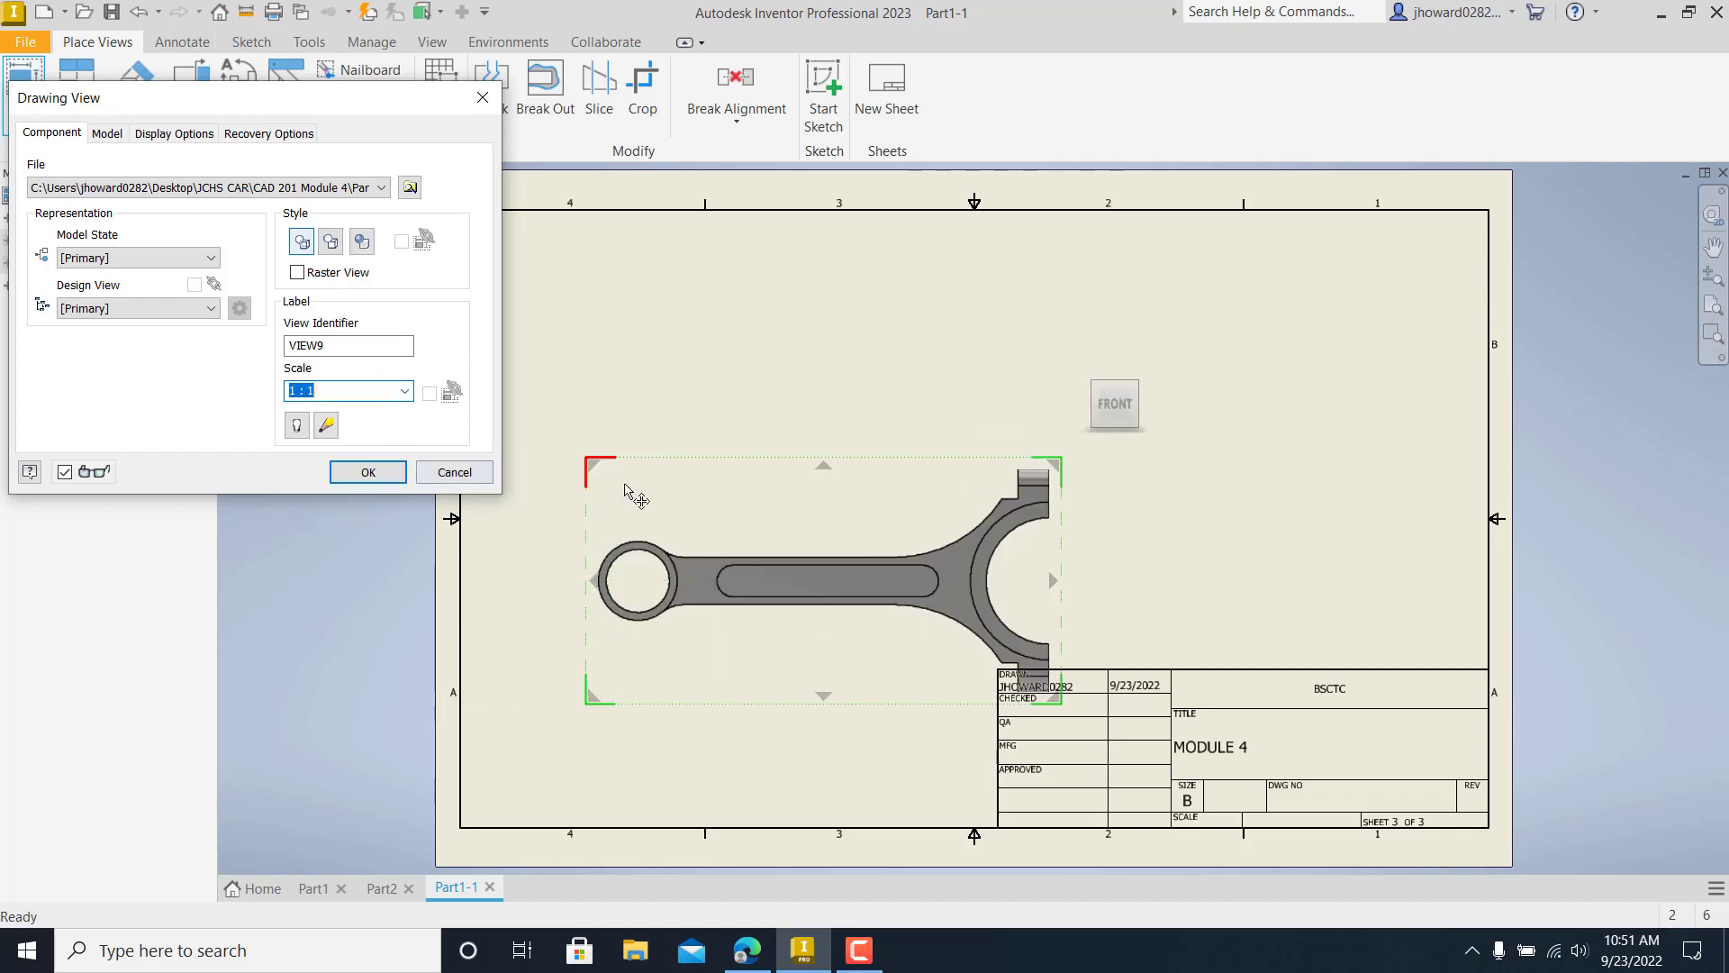
drag(880, 474, 852, 398)
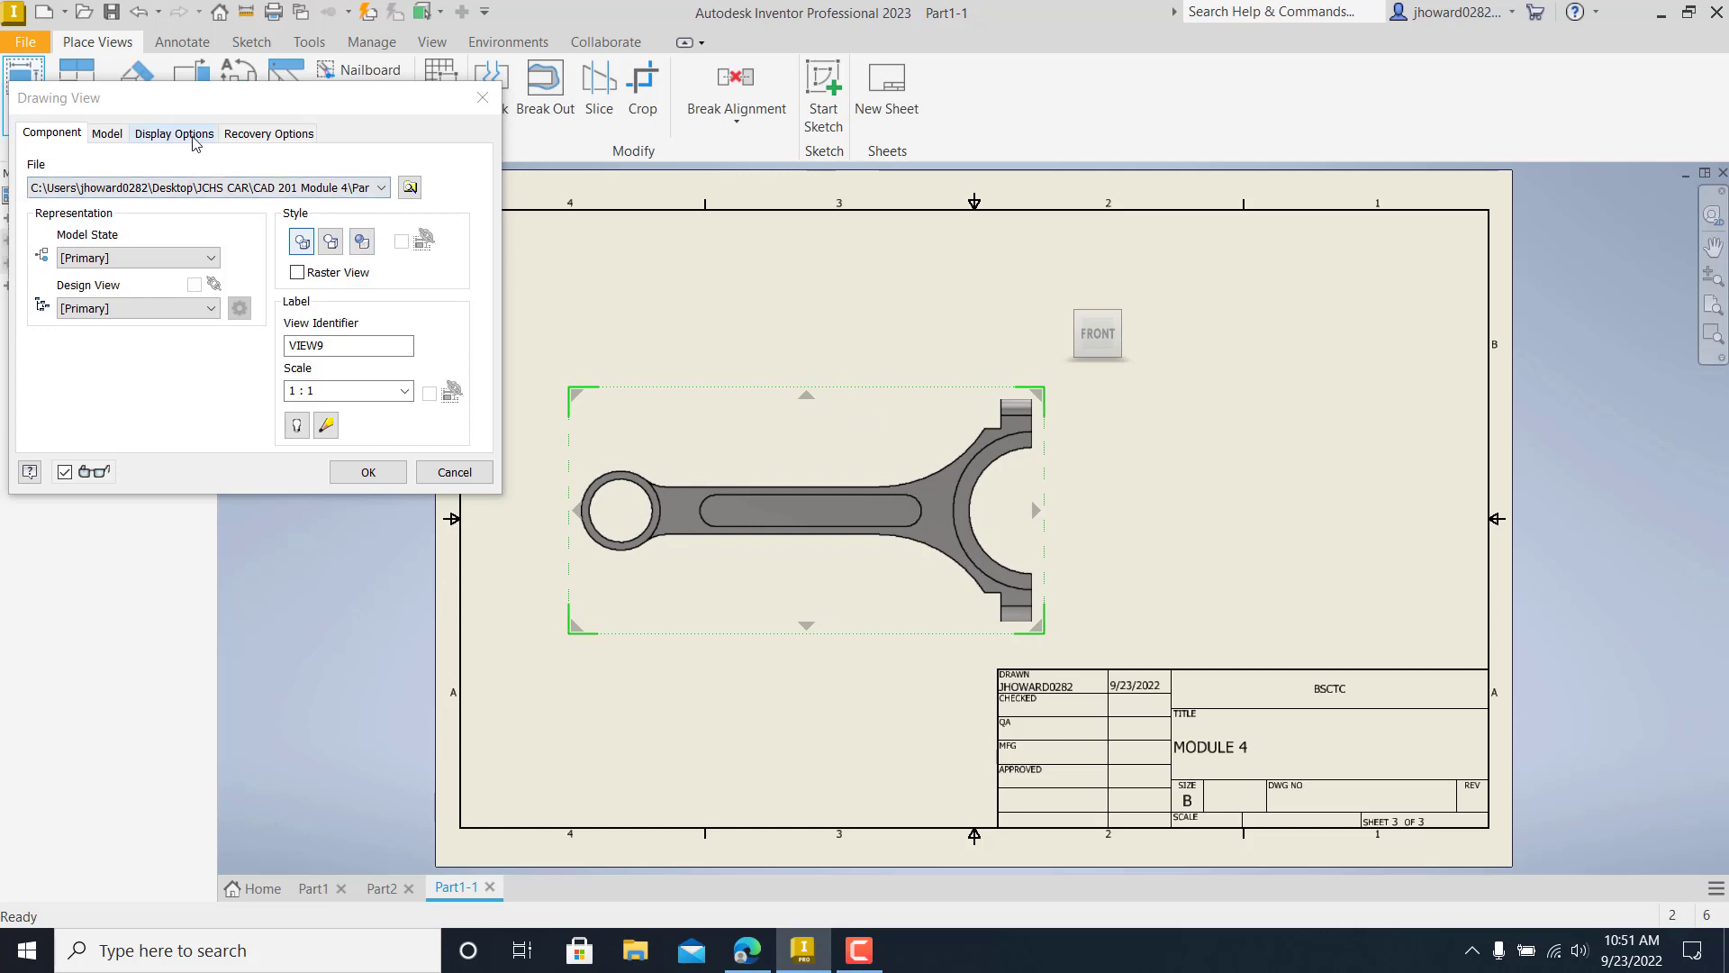
click(368, 472)
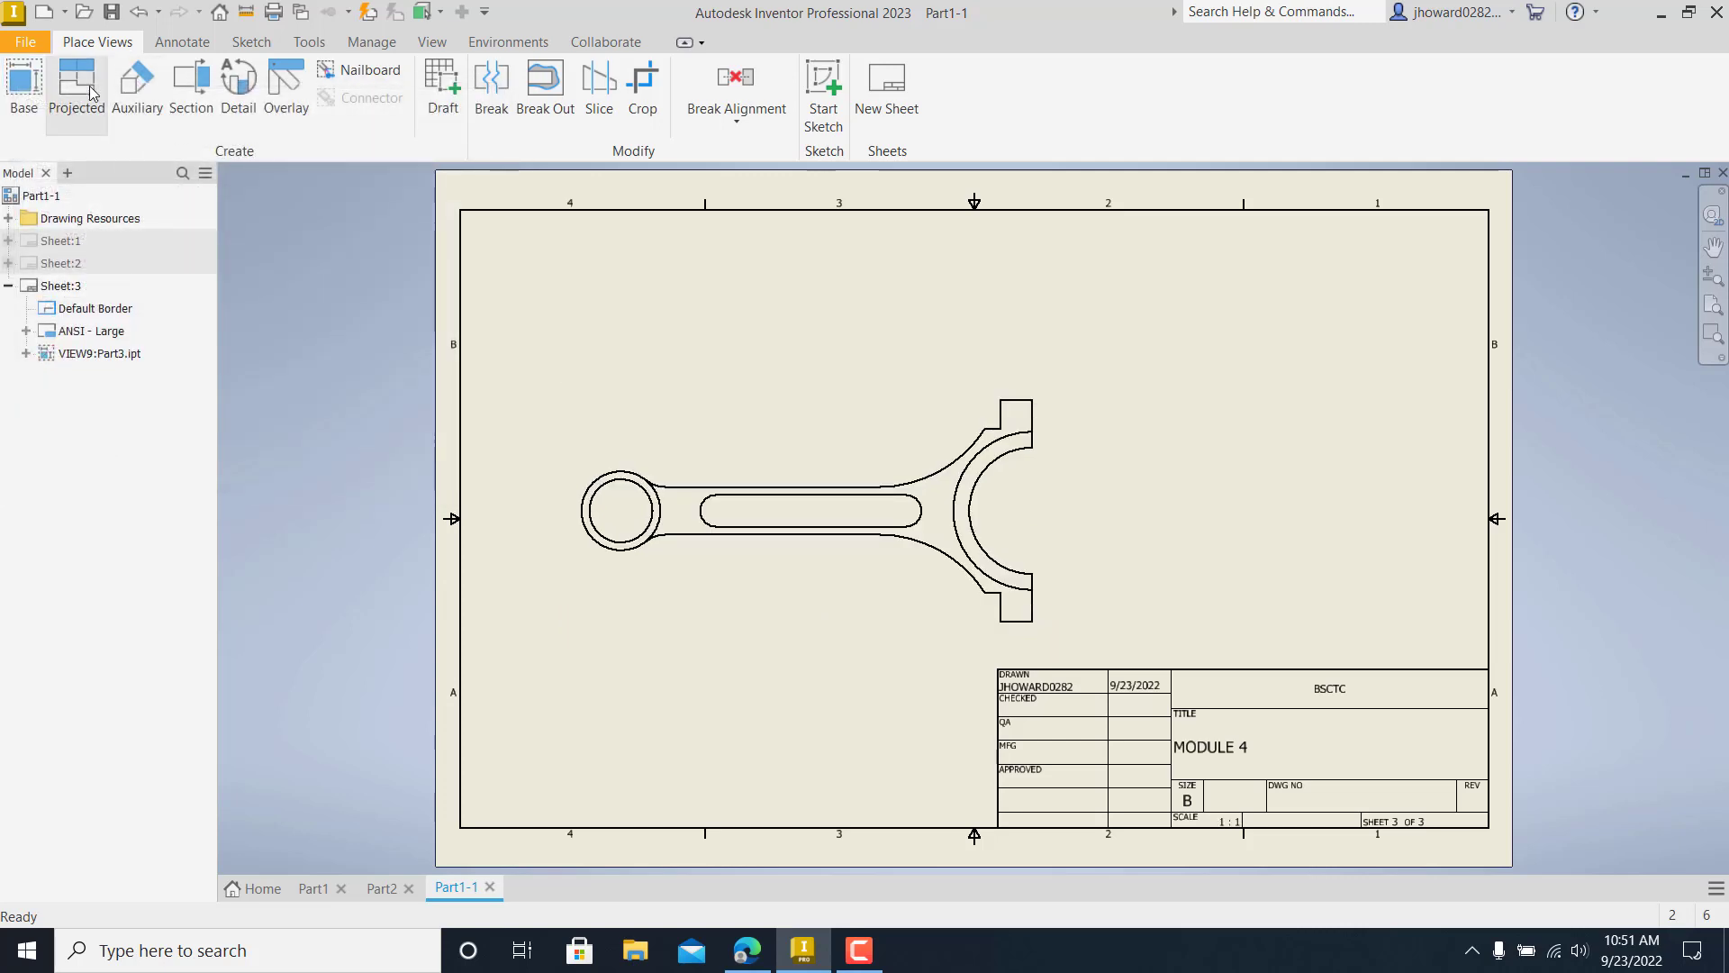
- Project a side view of Part3 to the right of the base view, above the title block
click(90, 93)
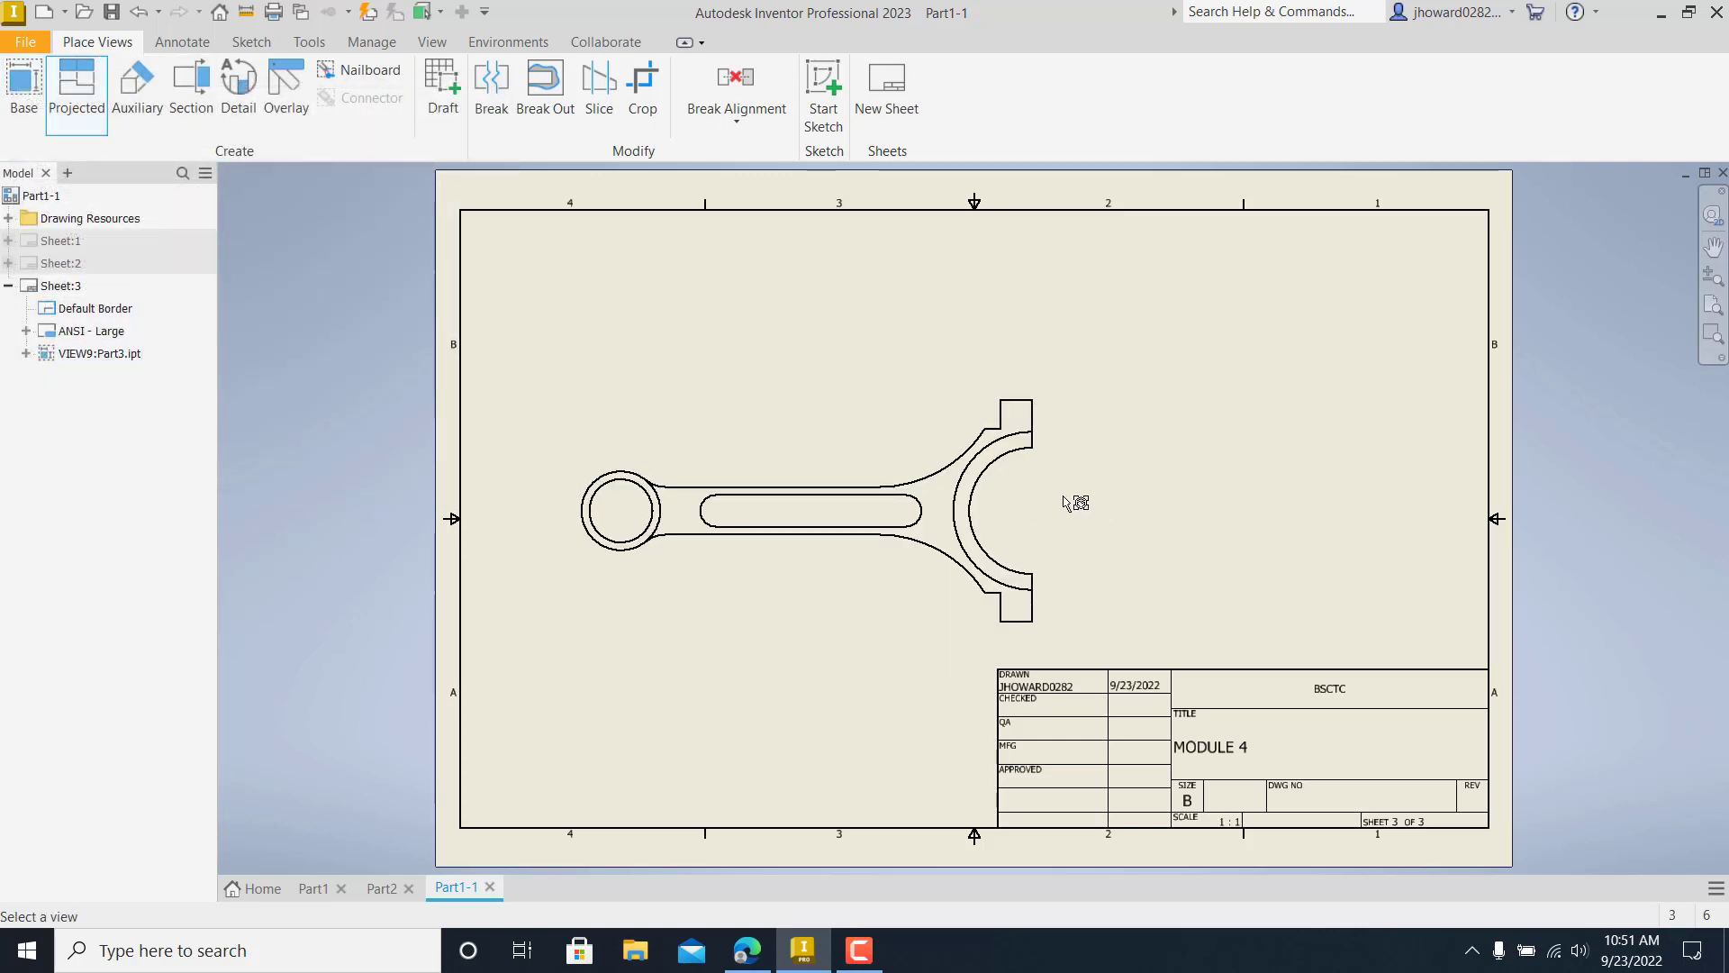
click(1066, 502)
right_click(1207, 501)
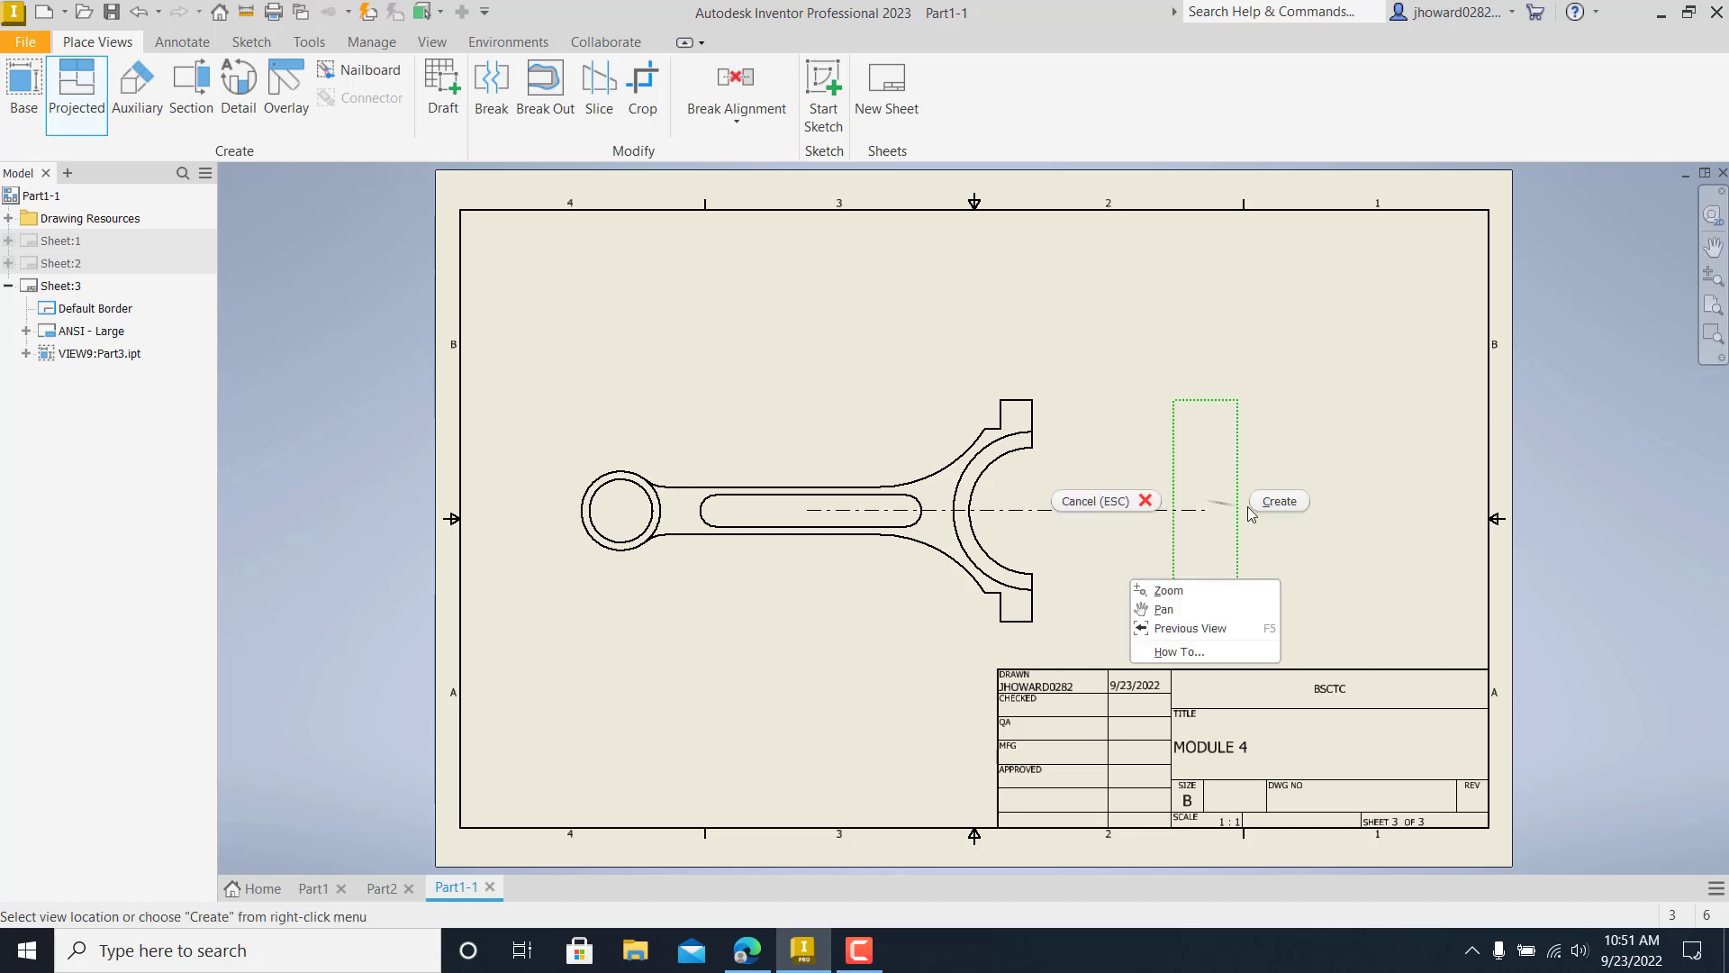
click(1271, 502)
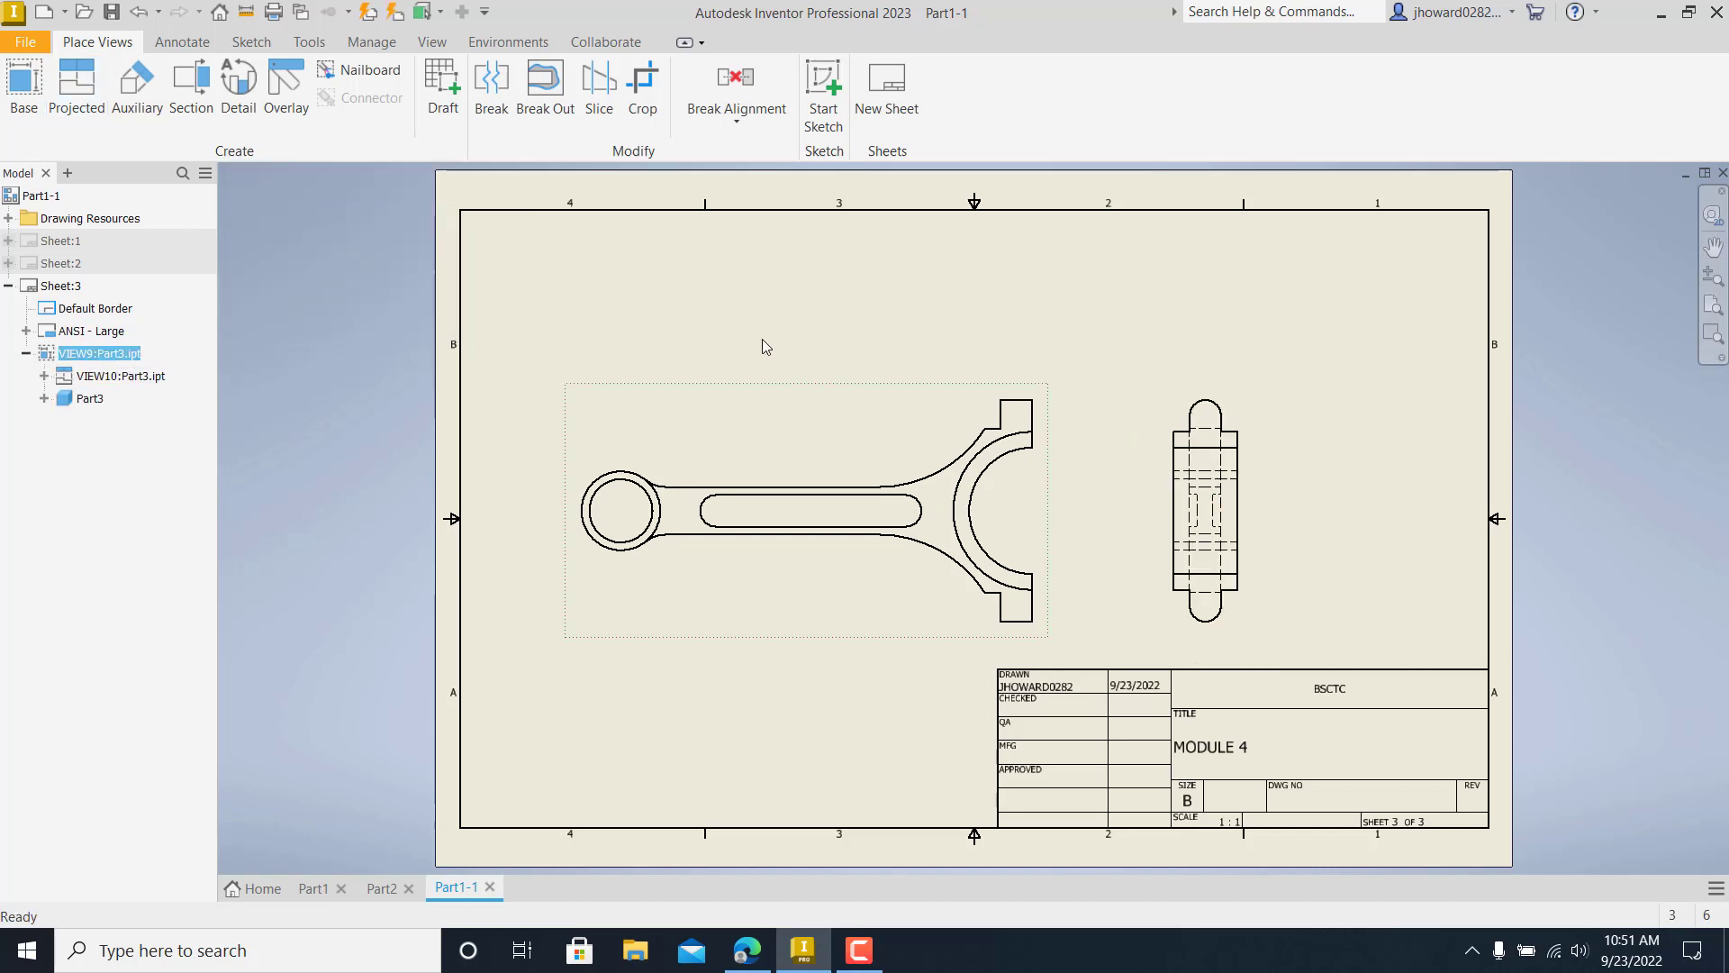
- Project a top view of Part3 above the base view near the sheet's upper border
click(77, 90)
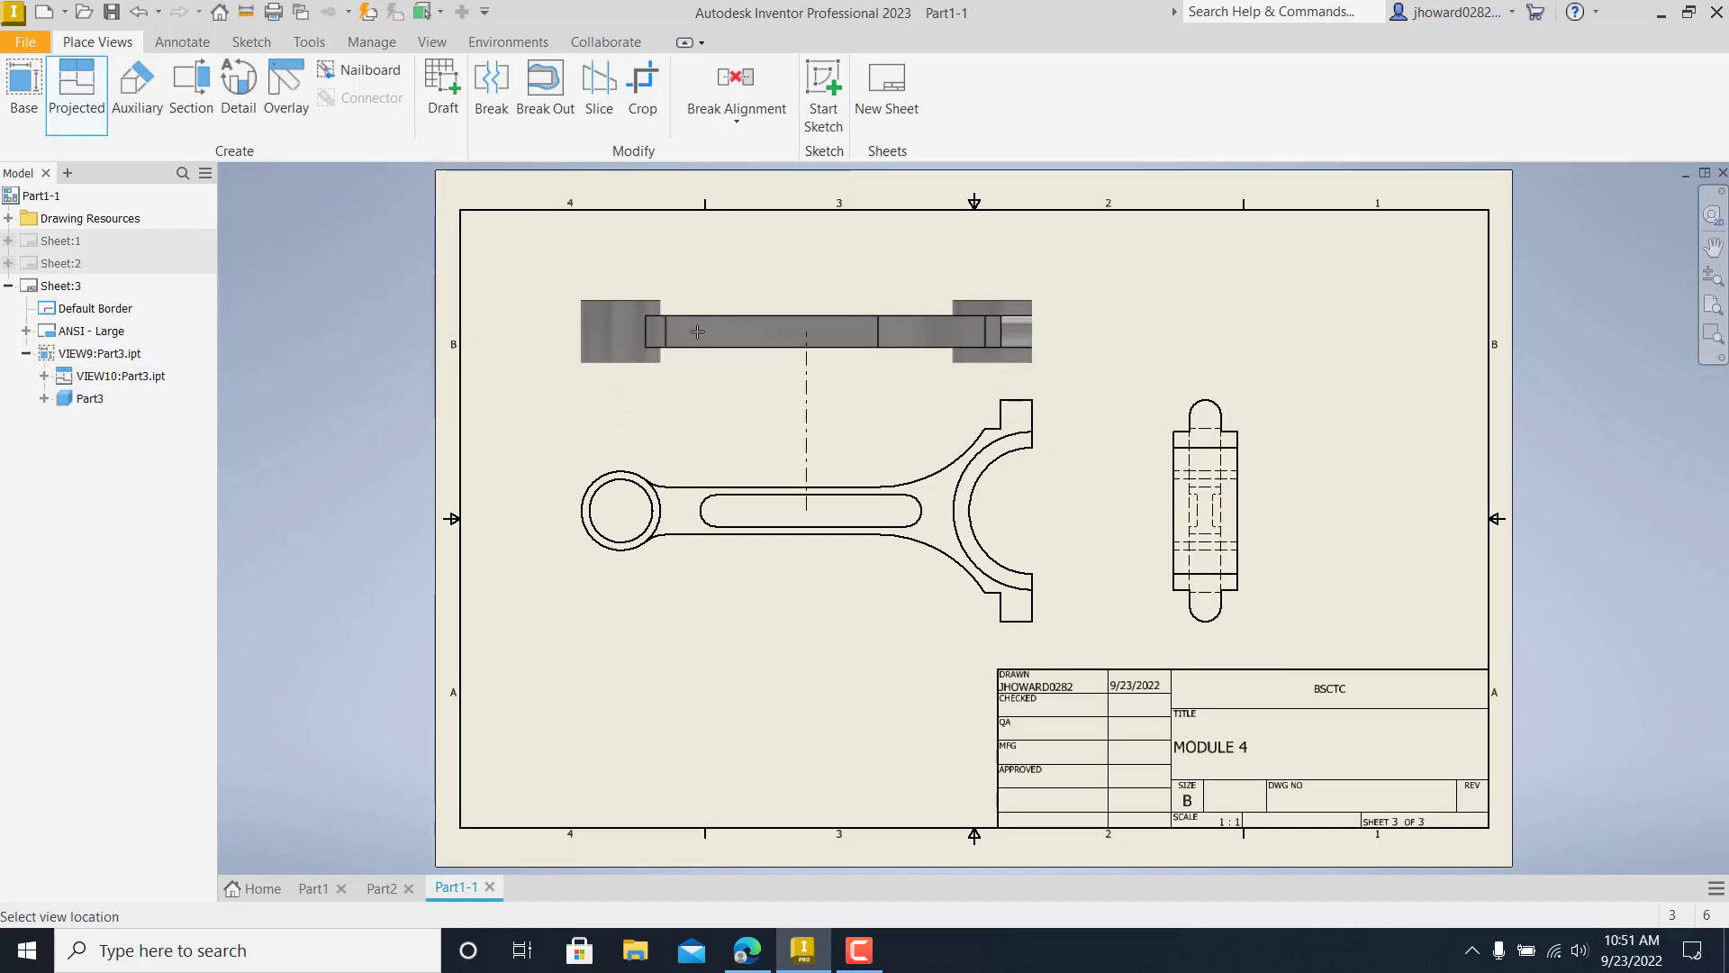
click(697, 308)
right_click(697, 308)
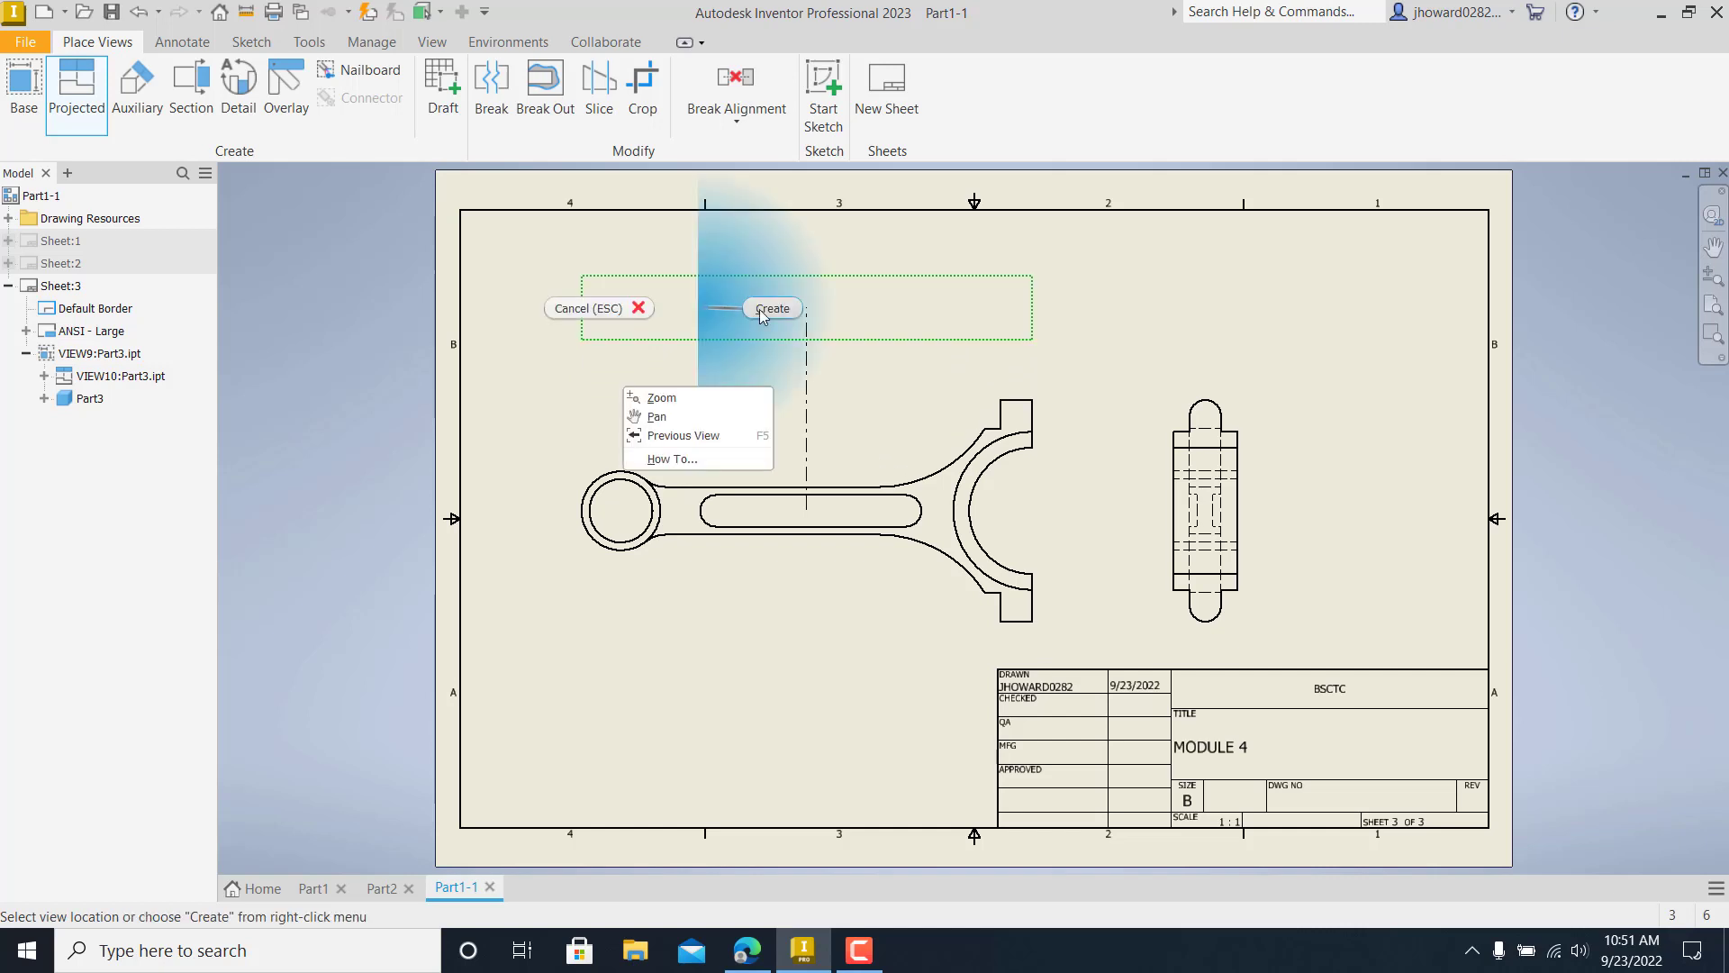
click(766, 307)
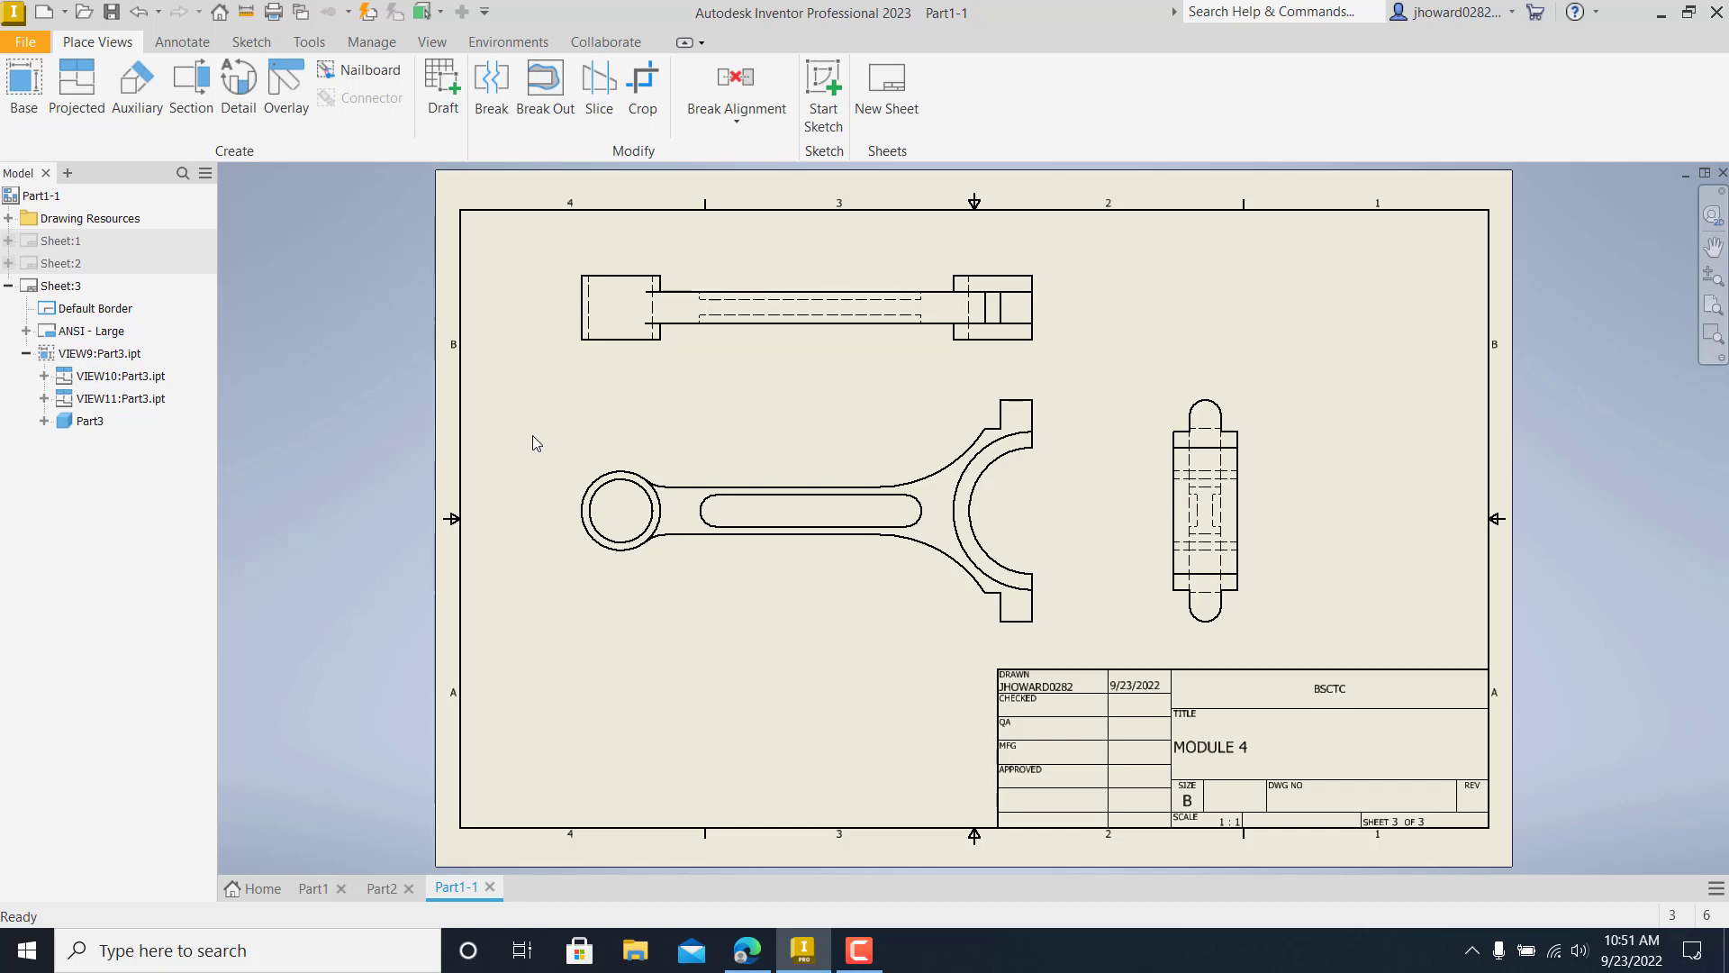
click(27, 43)
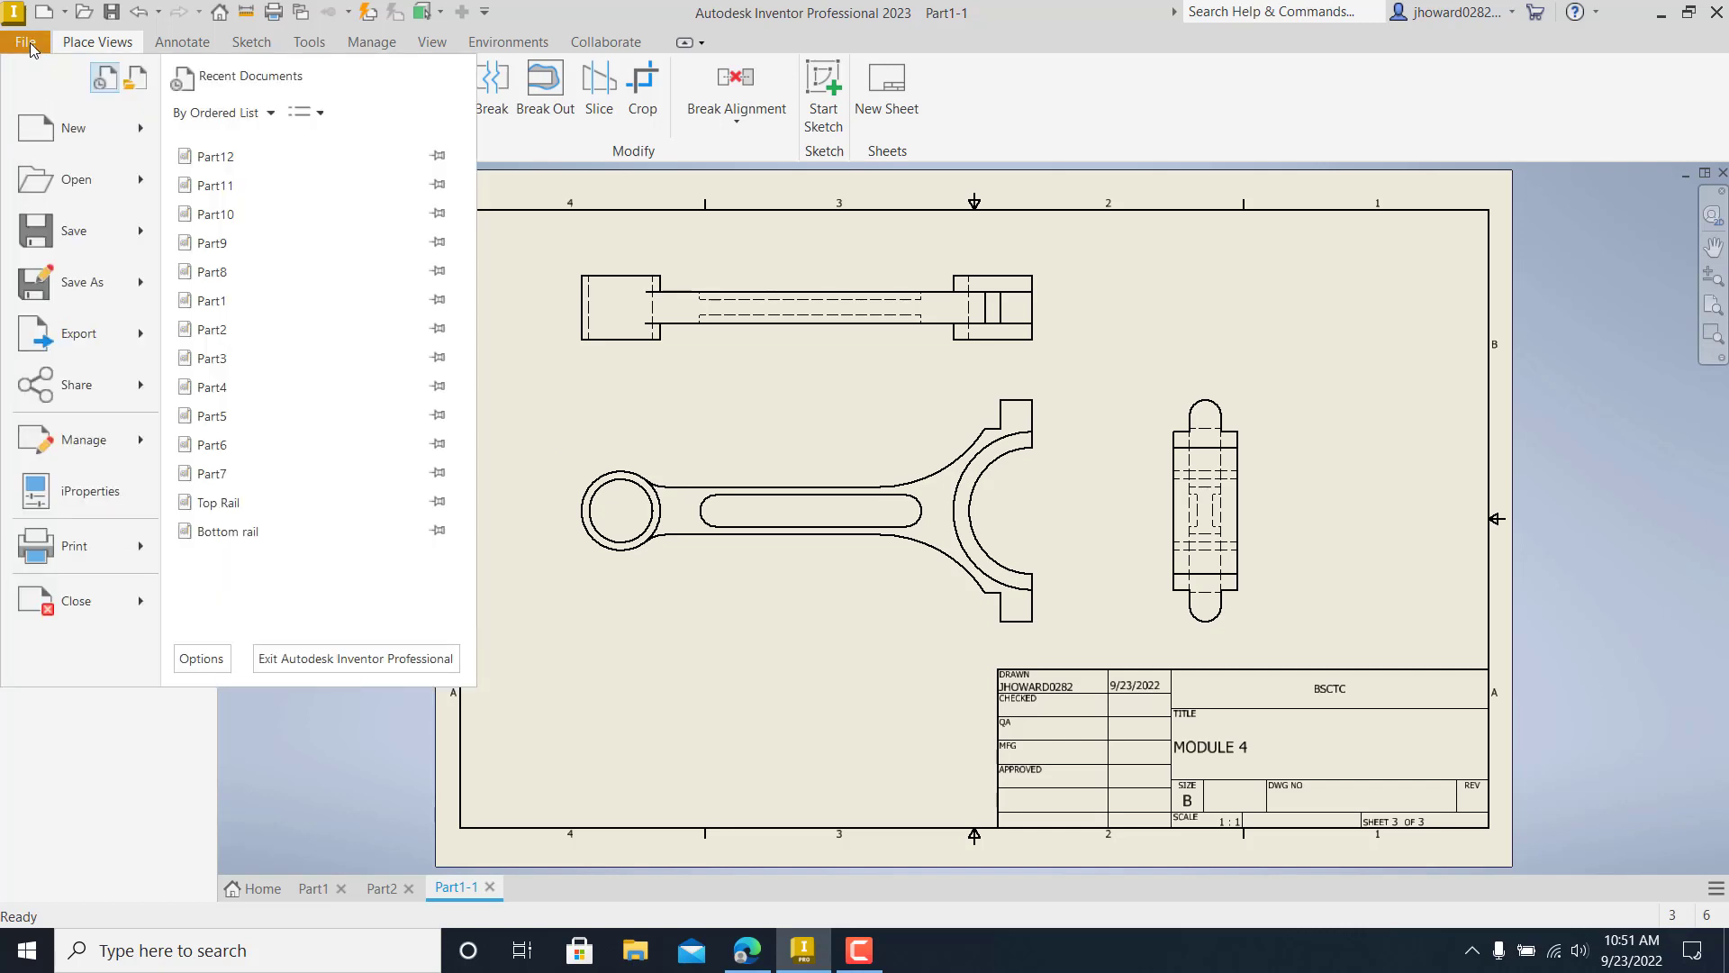
click(90, 285)
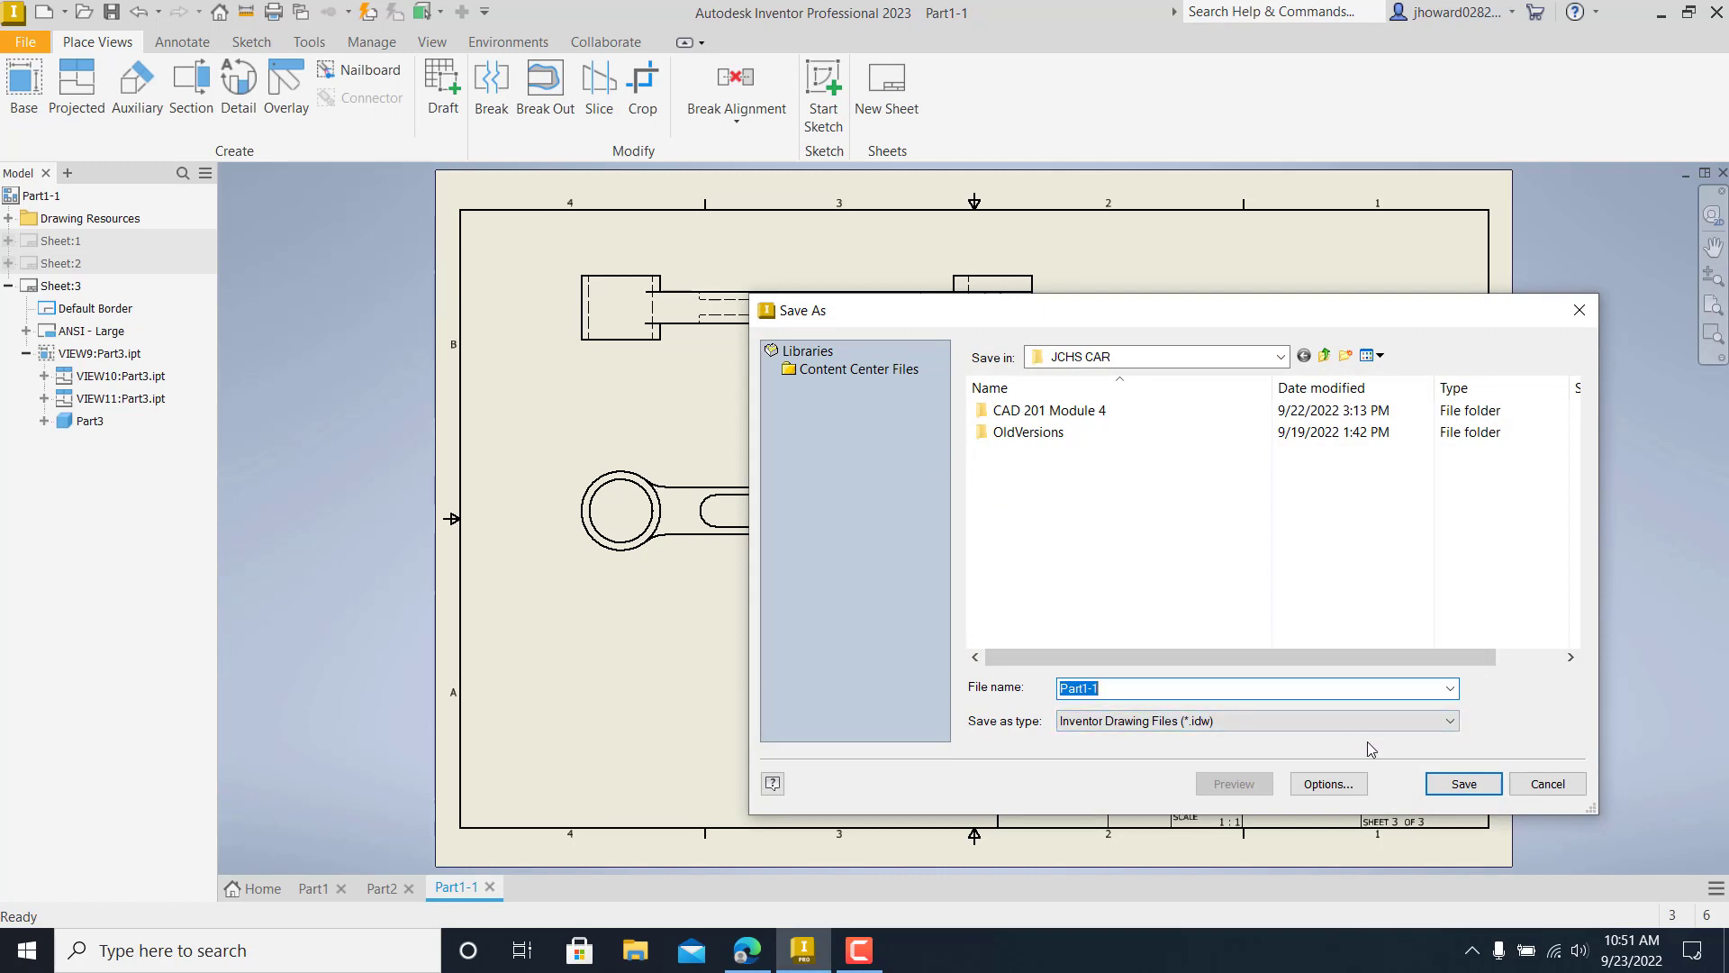
click(1258, 721)
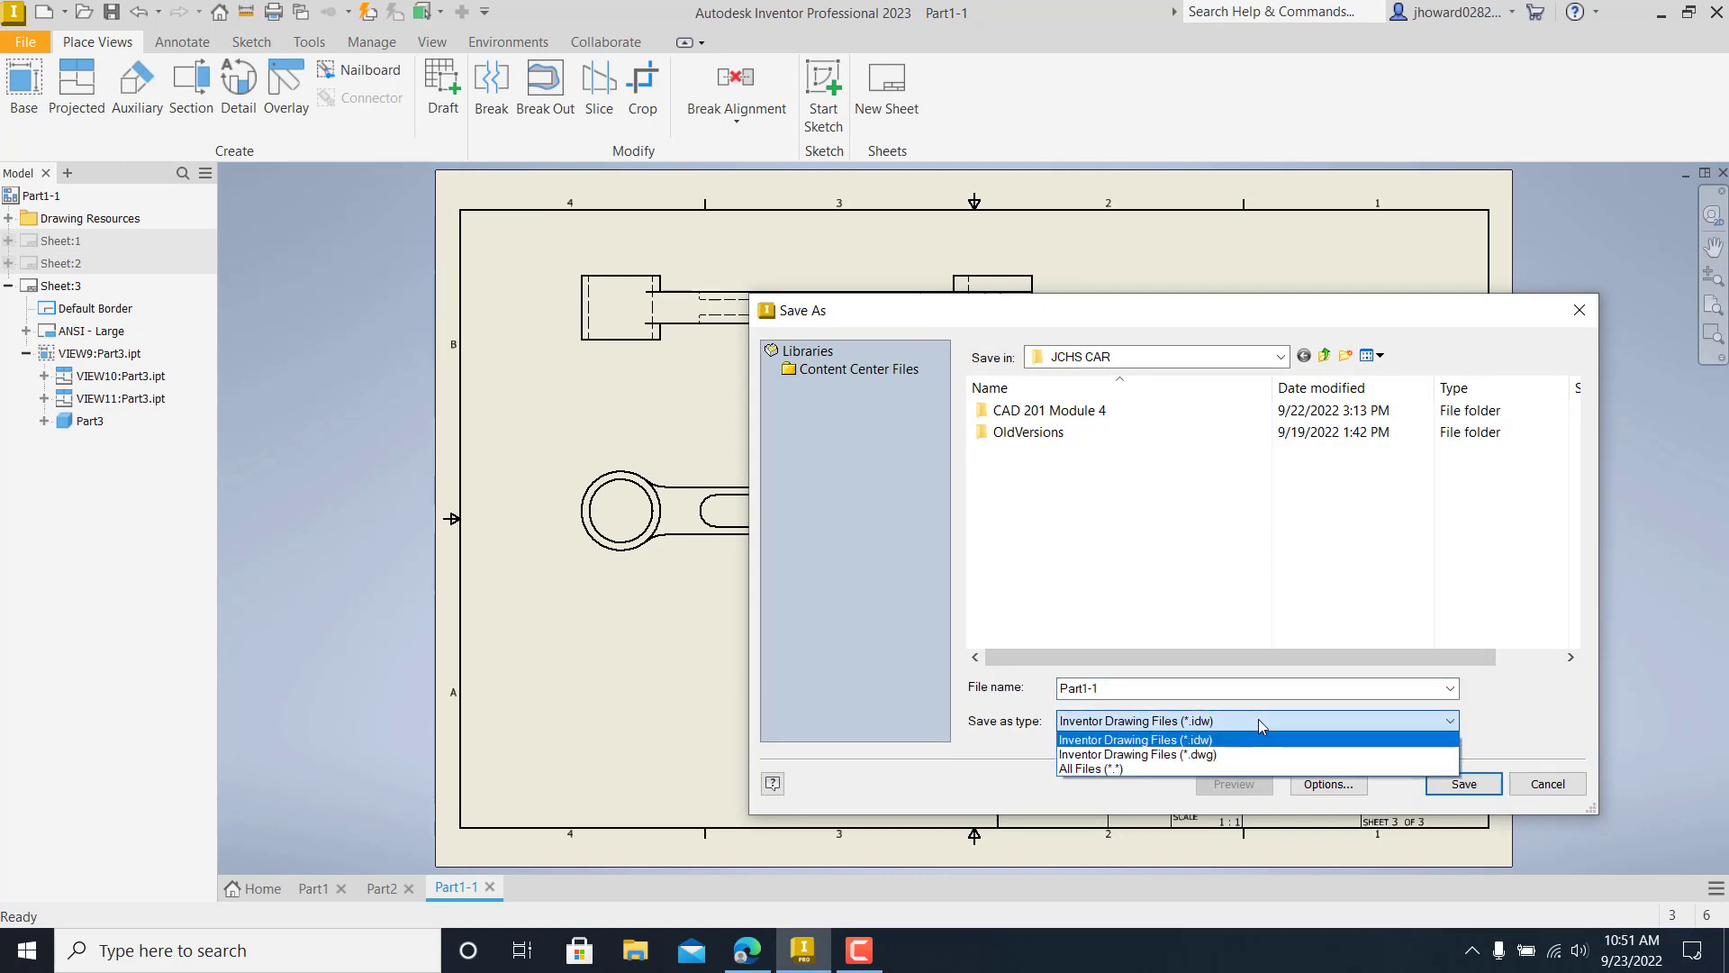
click(1258, 719)
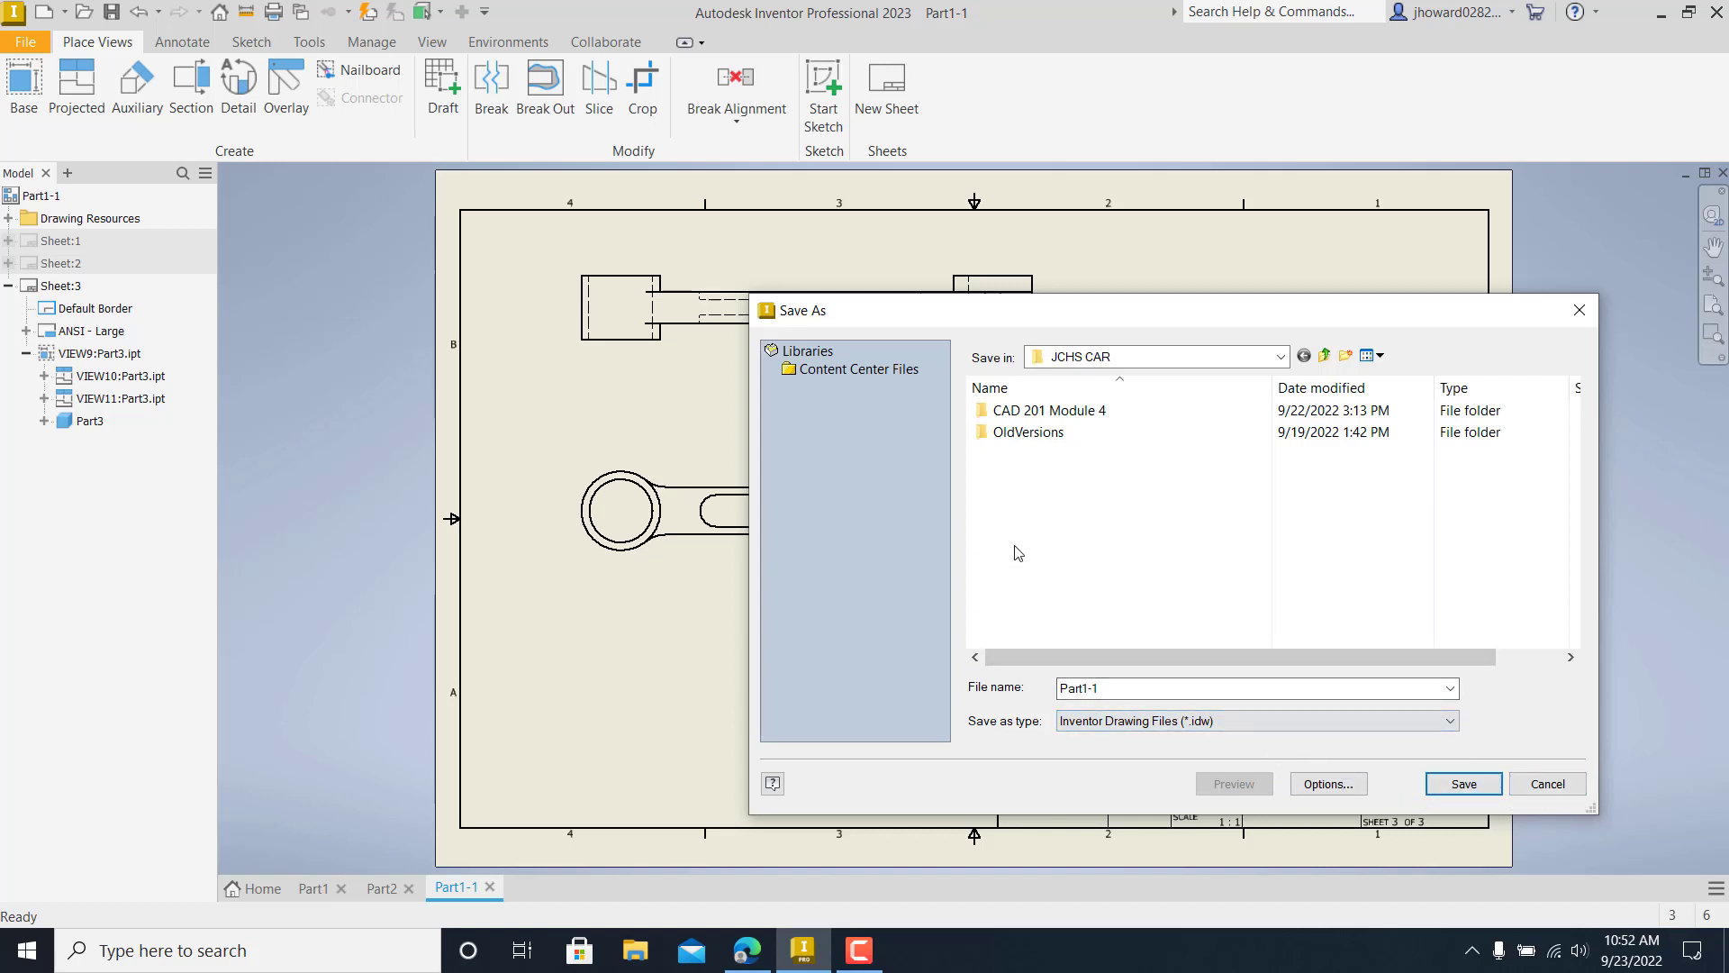
click(1546, 785)
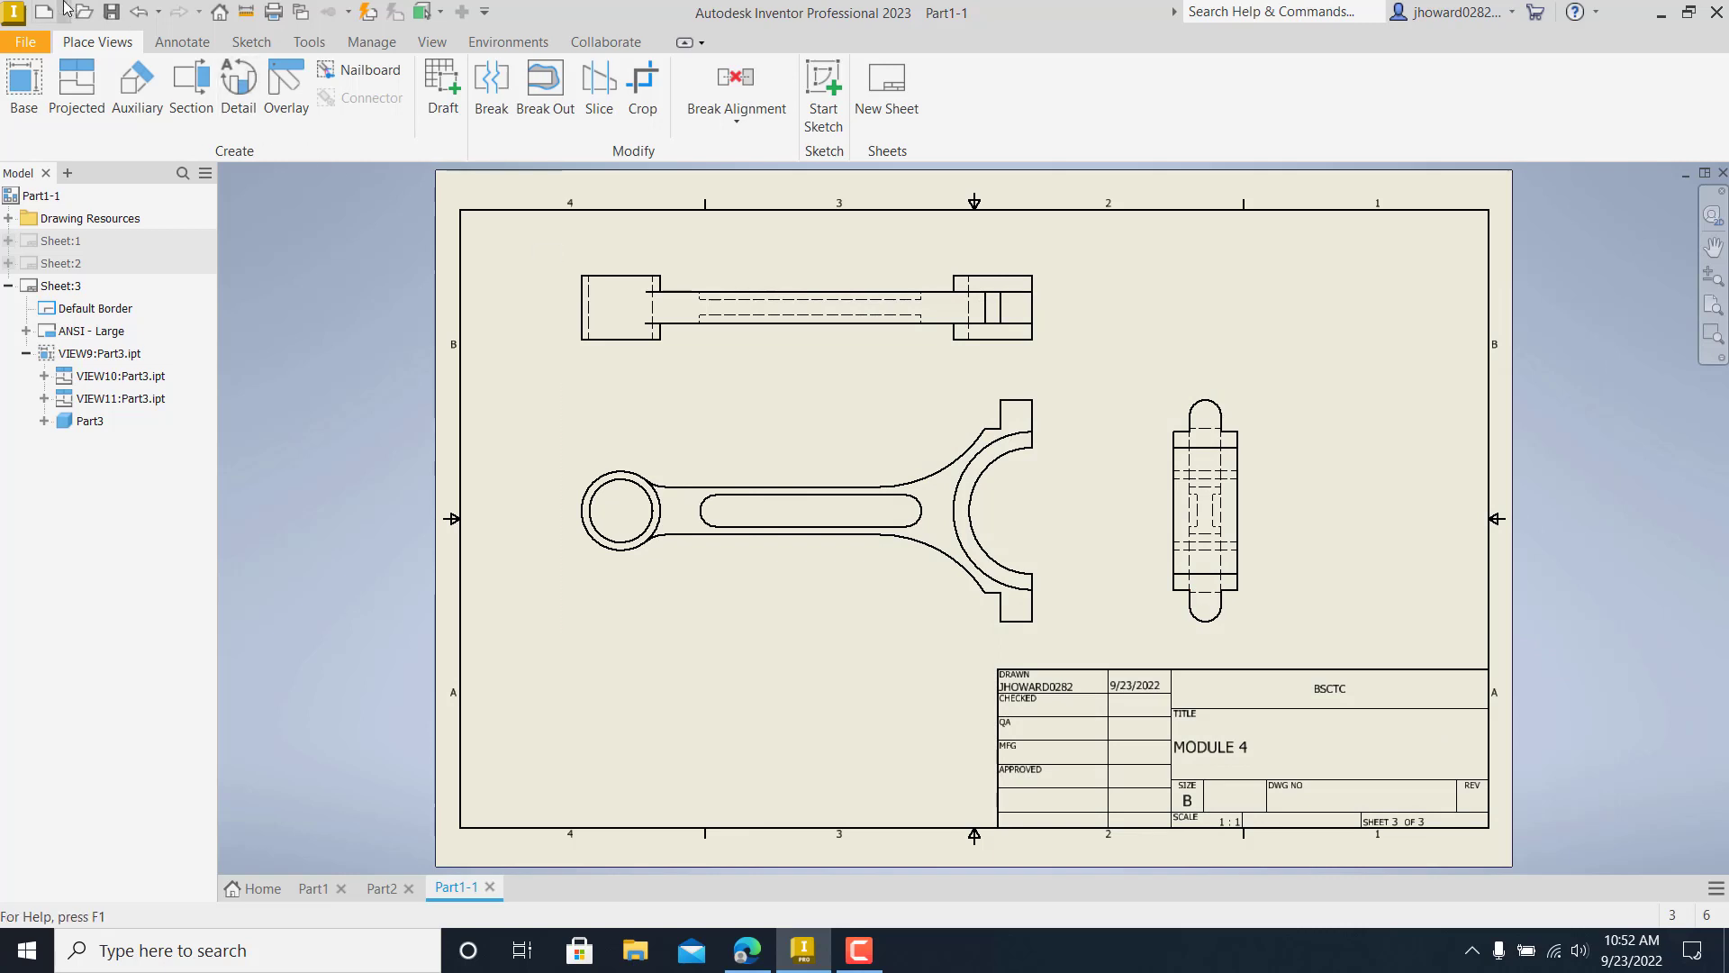
- Start saving a copy of the drawing set in PDF format and replace the default file name with one beginning with "M"
click(25, 42)
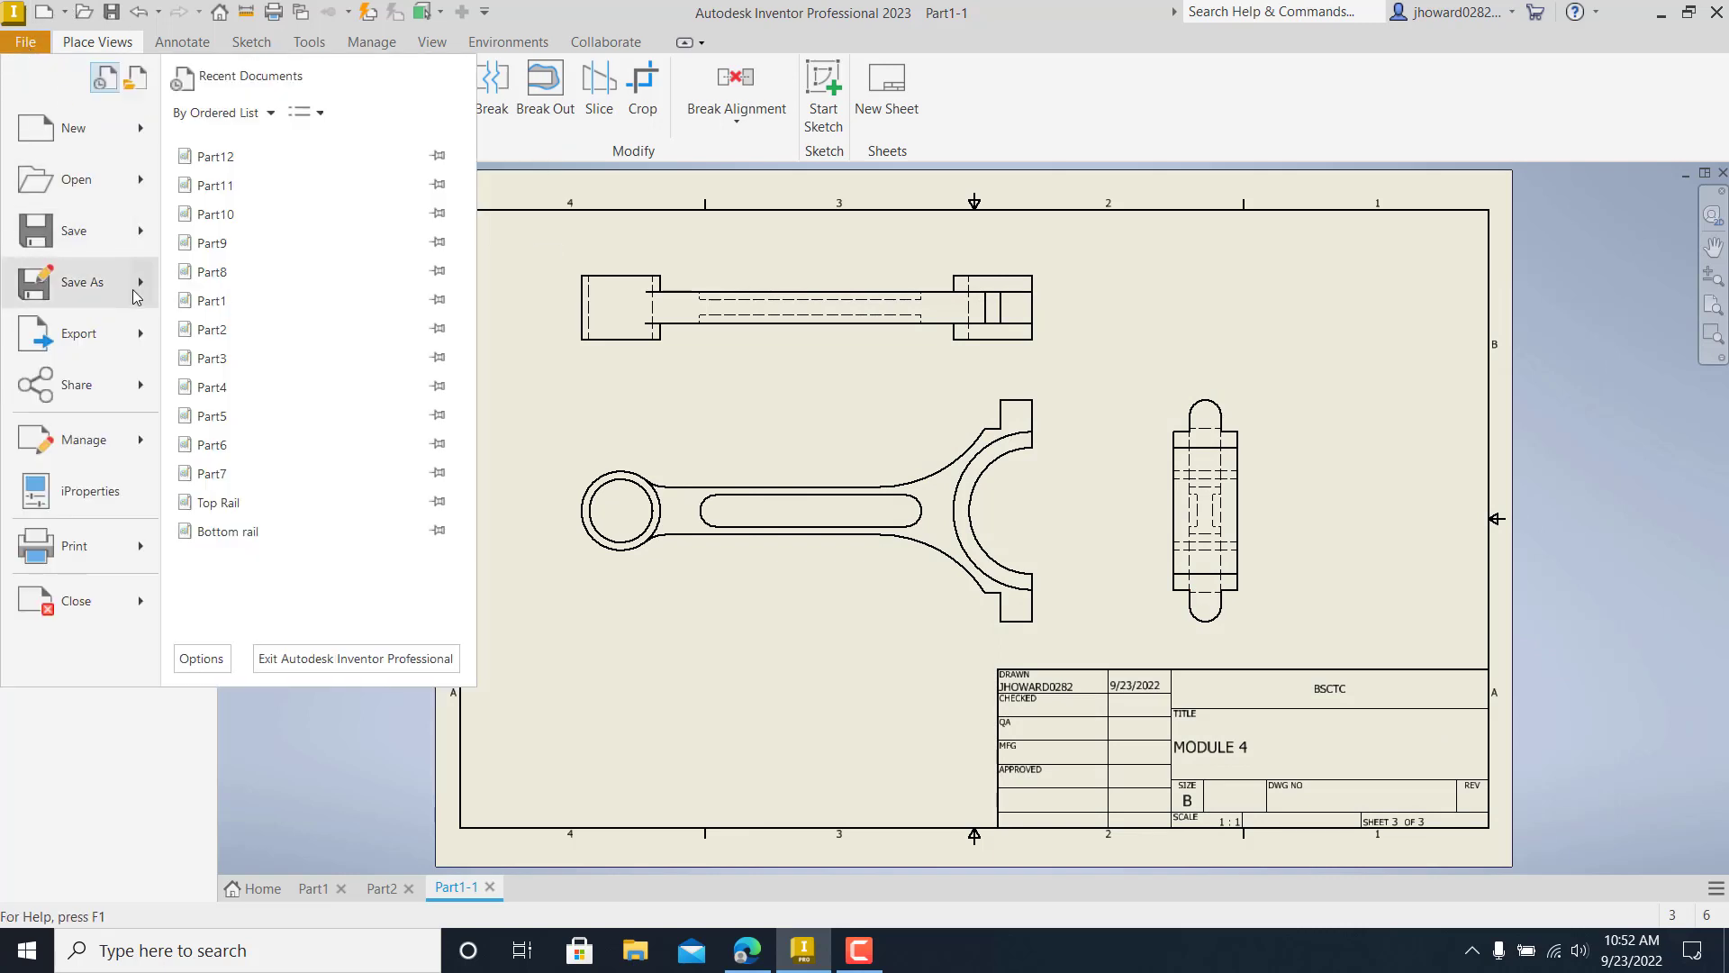
mouse_move(135, 297)
click(285, 225)
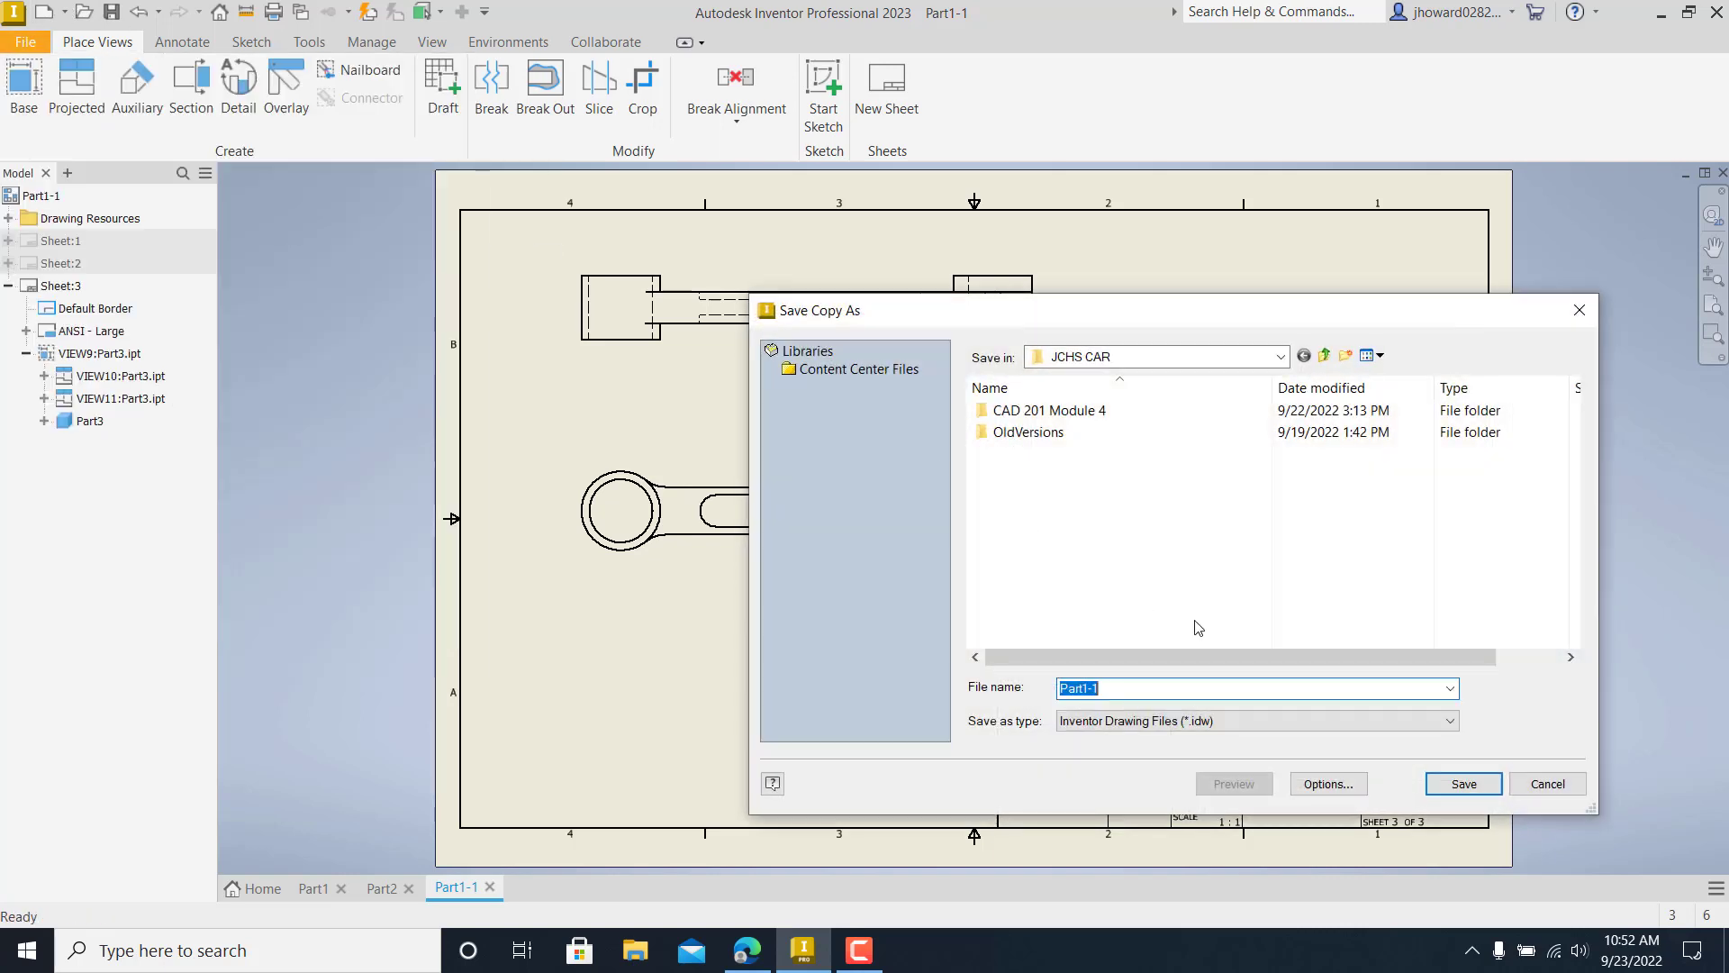
click(1251, 725)
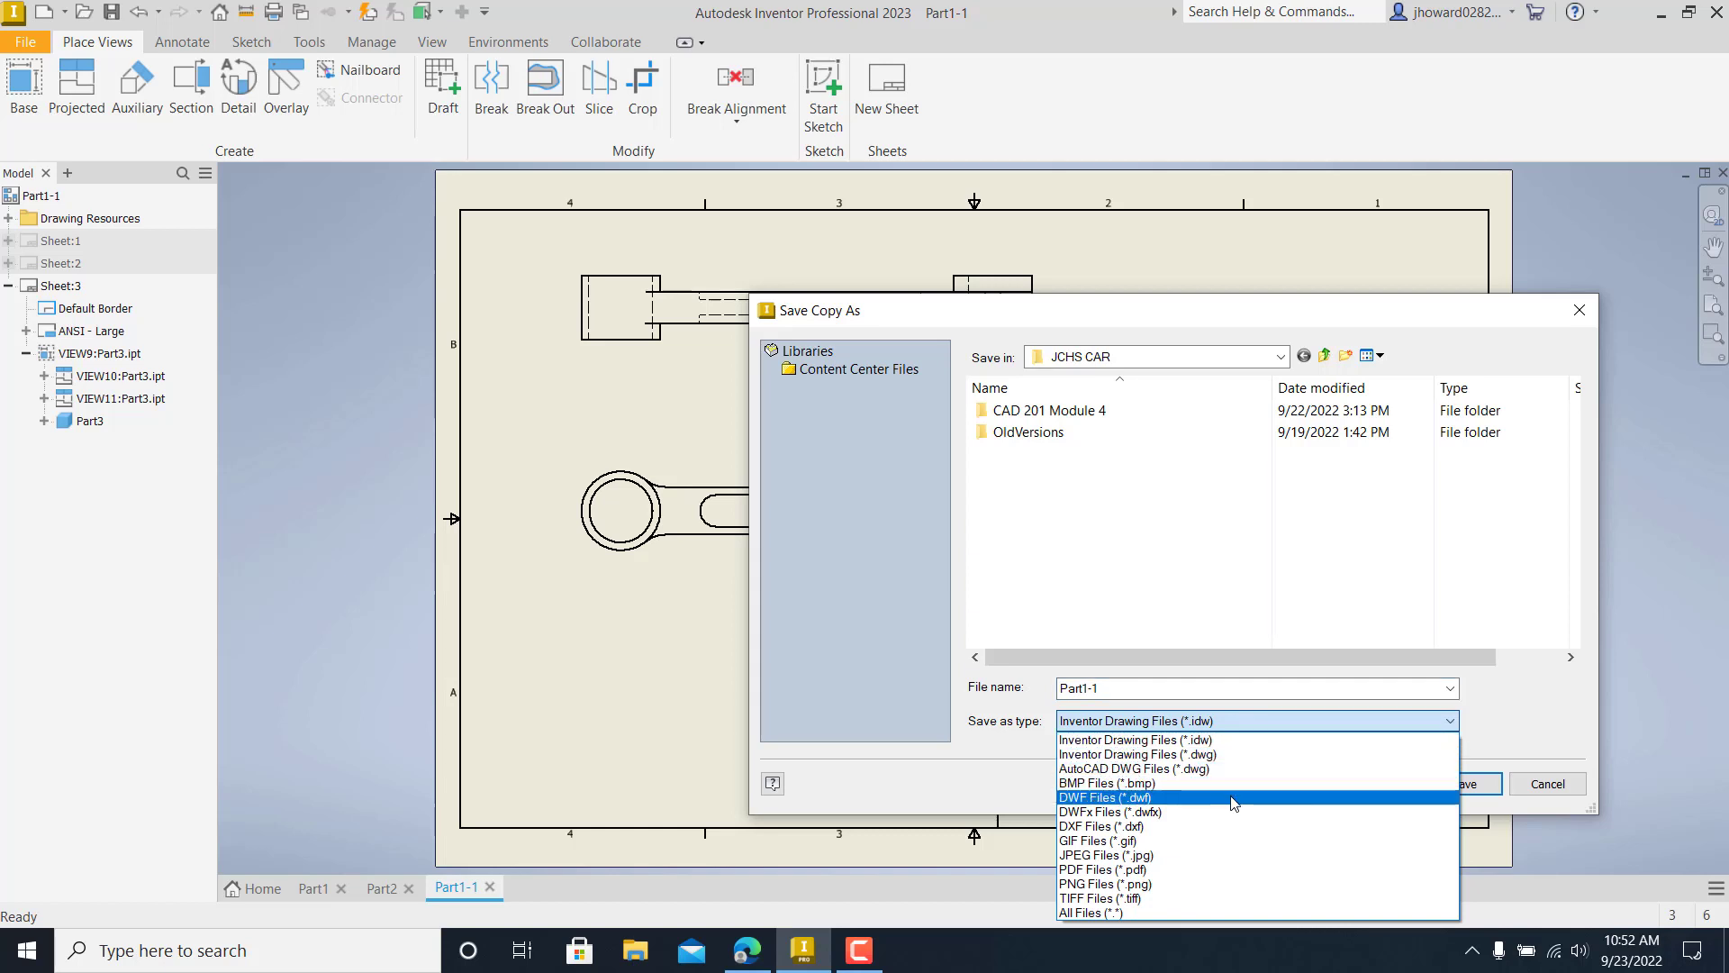
click(1191, 870)
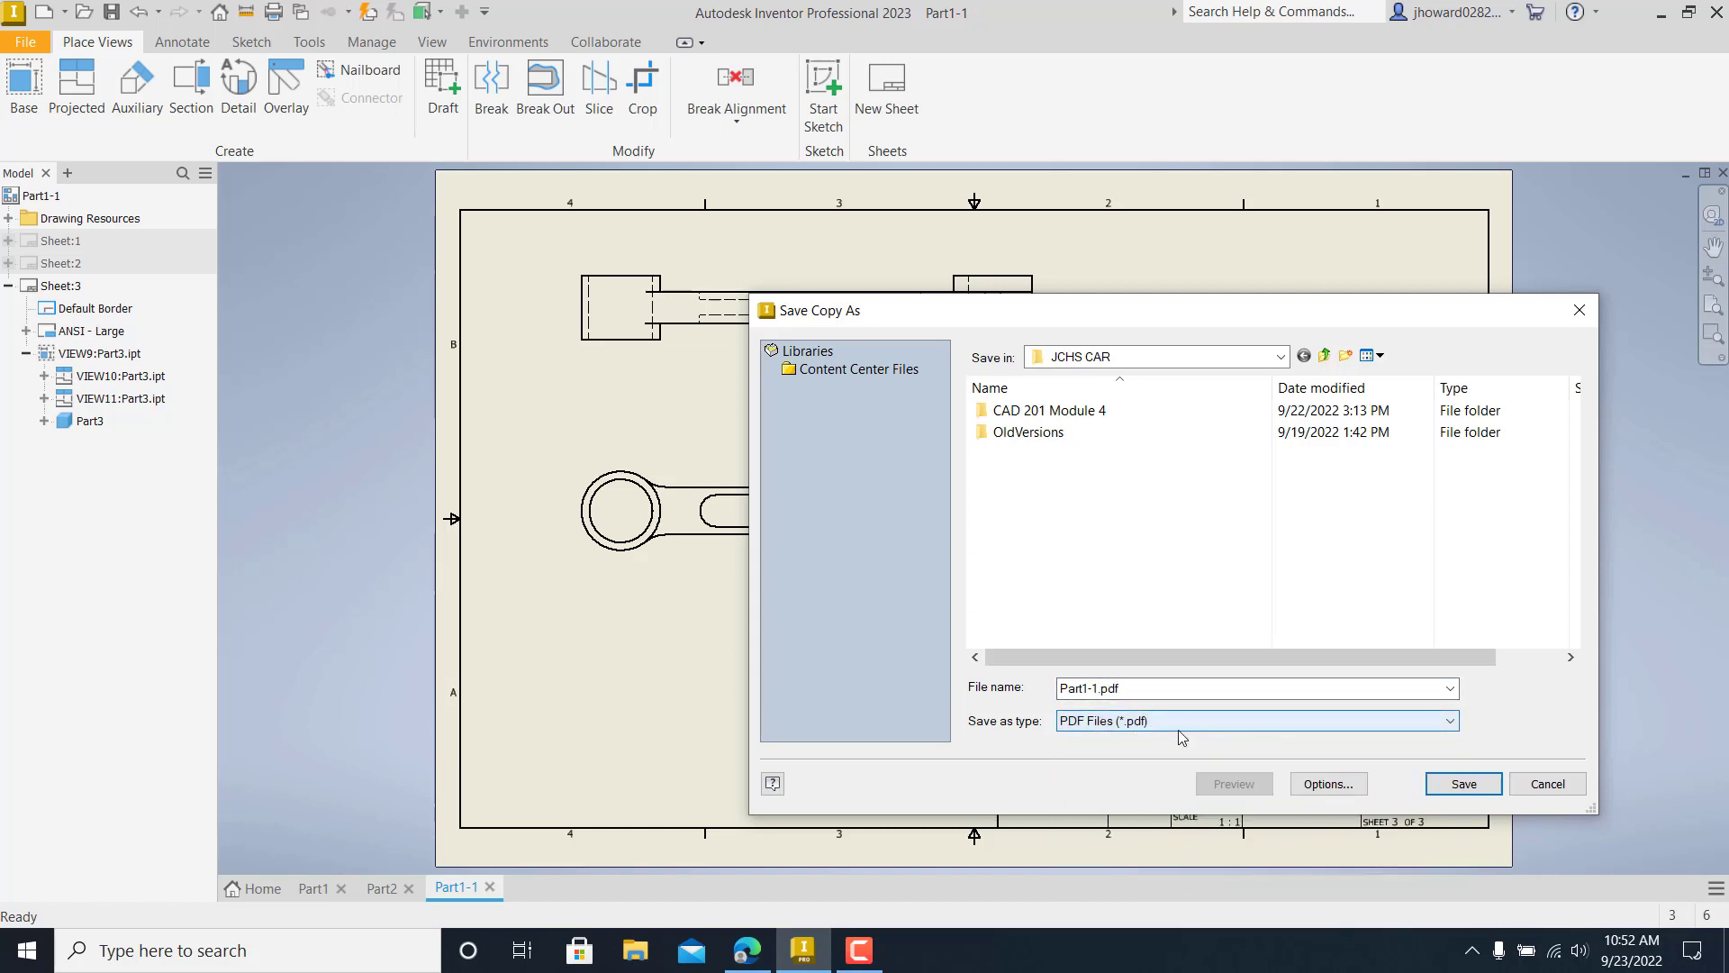
key(shift+Tab)
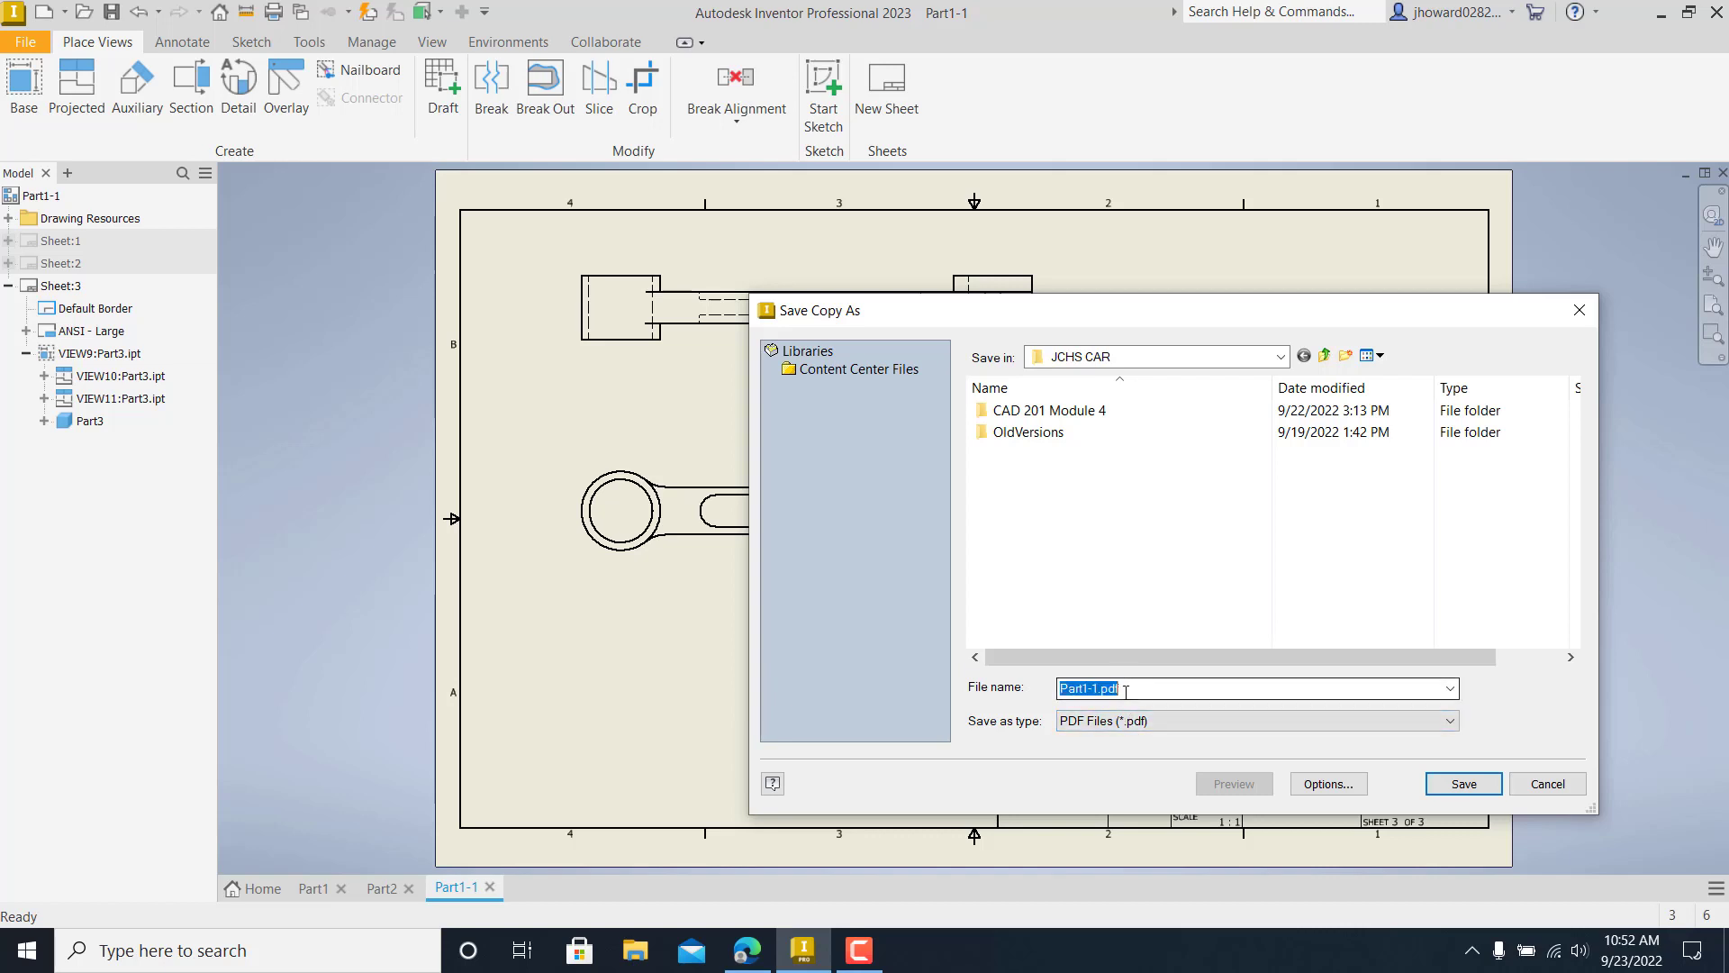
text(M)
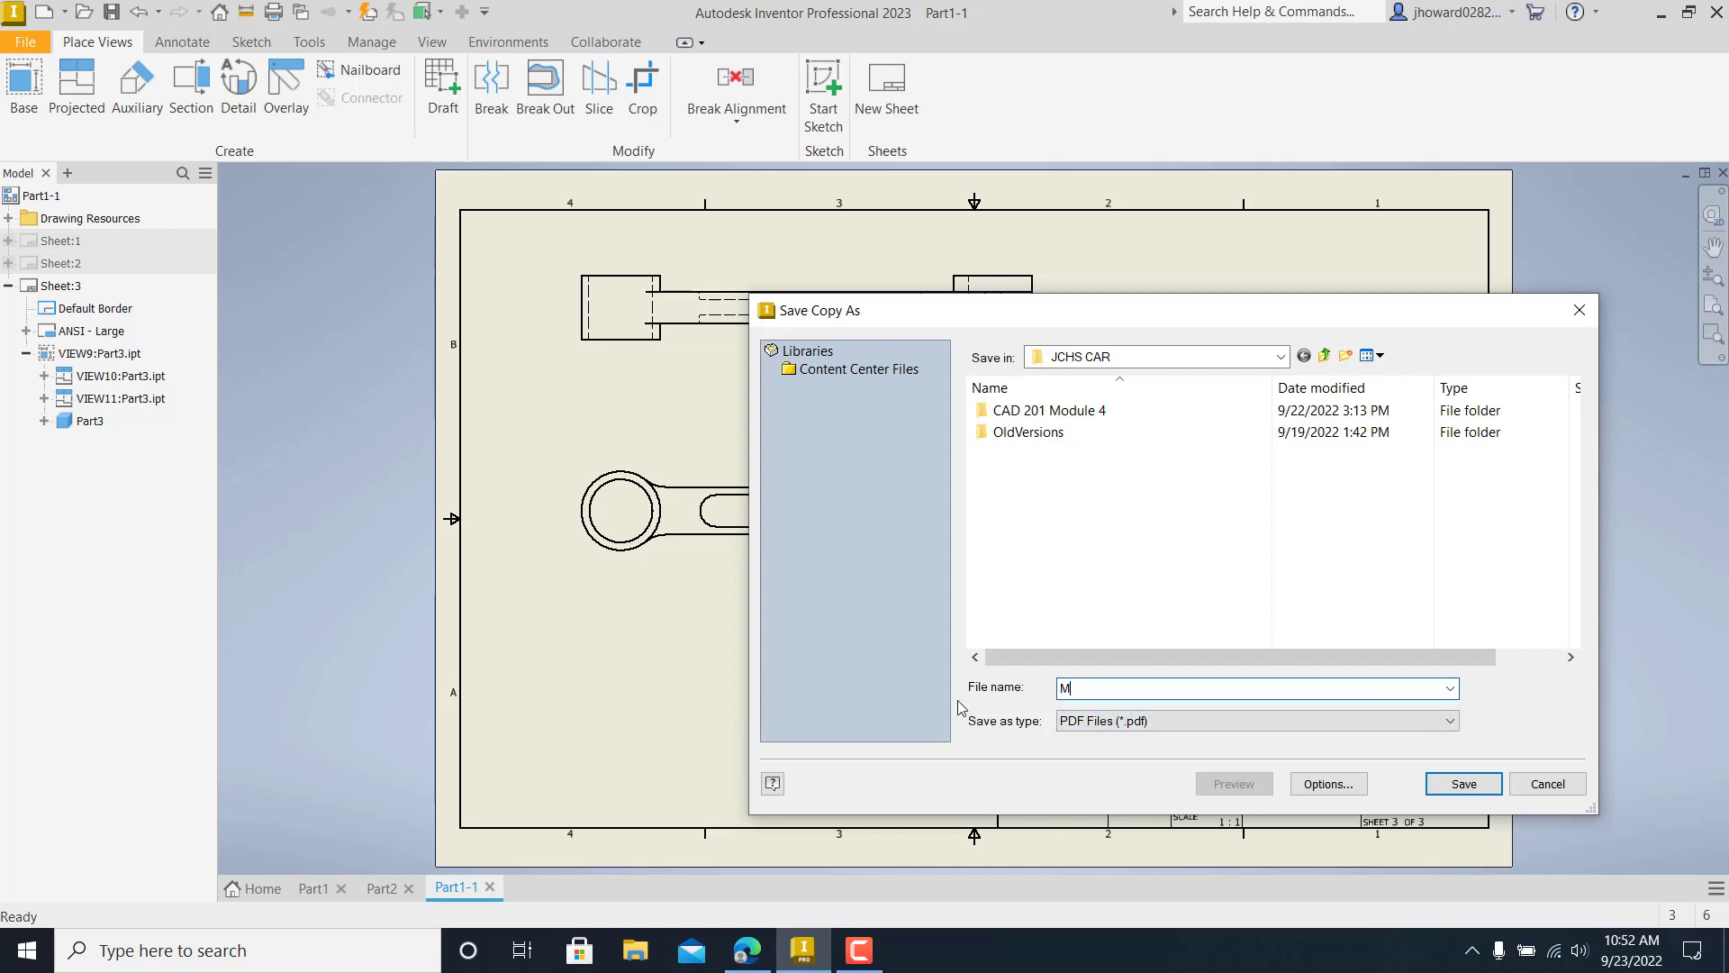